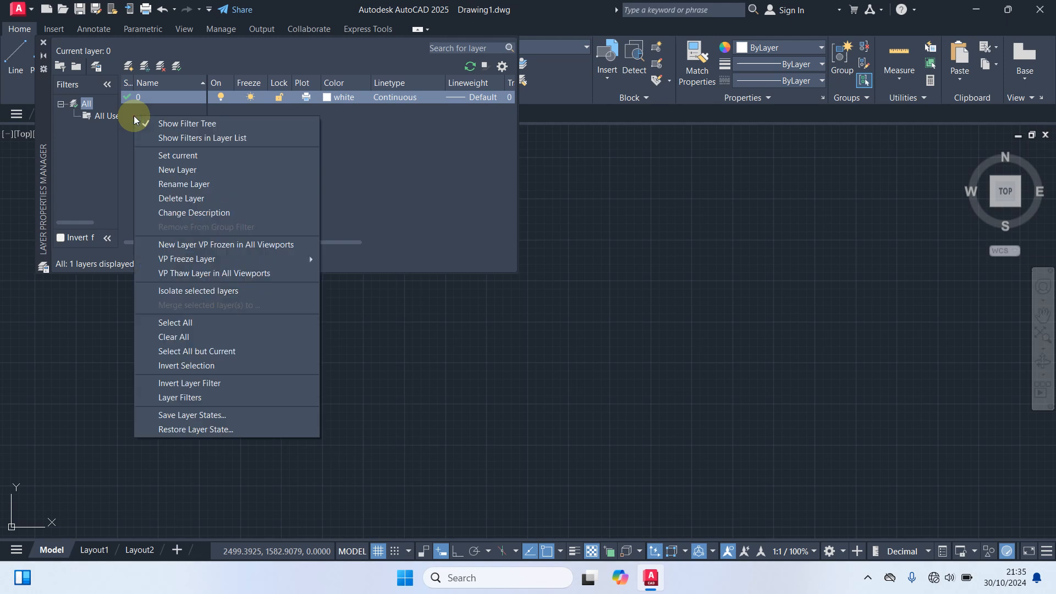
- Create two new layers named Dimensi and Dinding
click(178, 169)
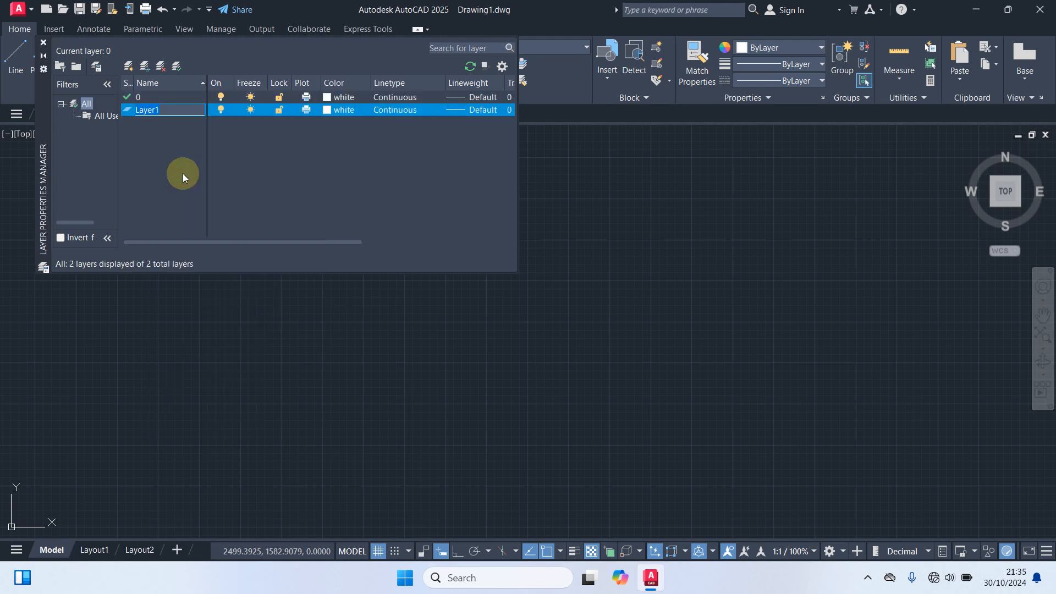
text(D)
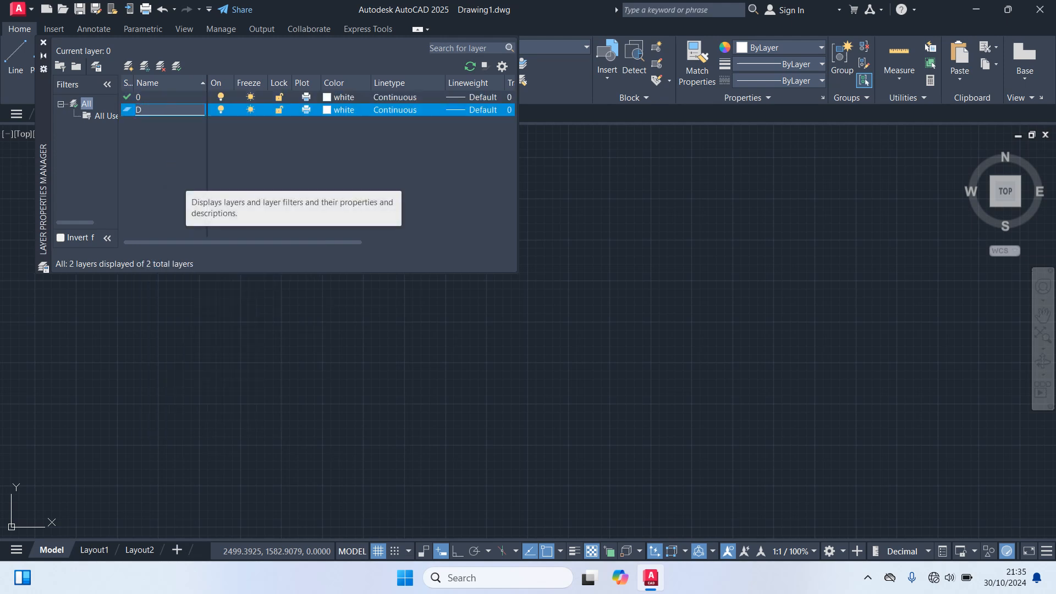
text(imensi)
key(Return)
right_click(137, 135)
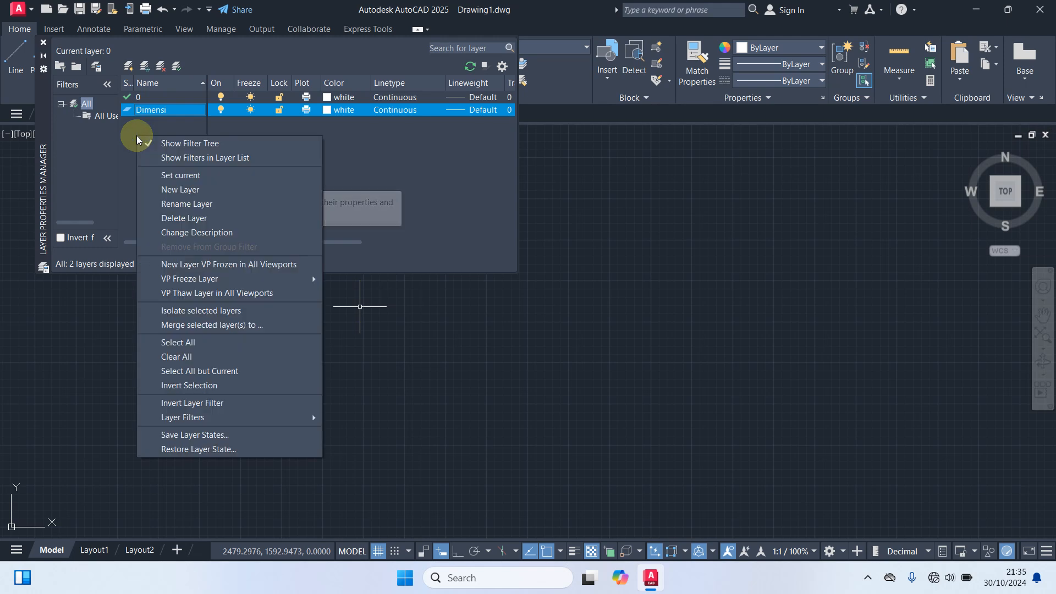
click(183, 190)
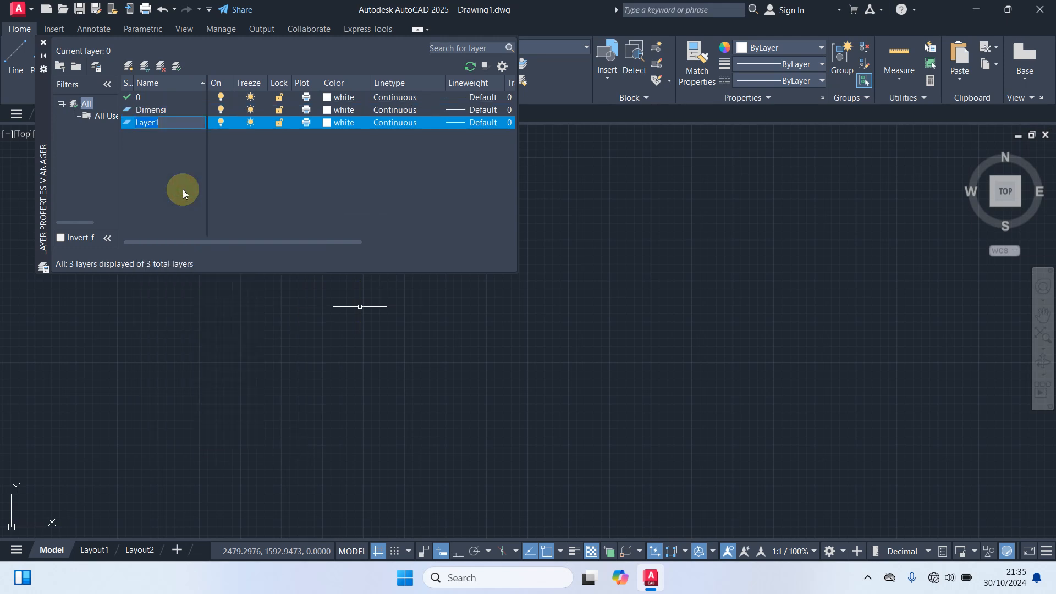
text(Dinding)
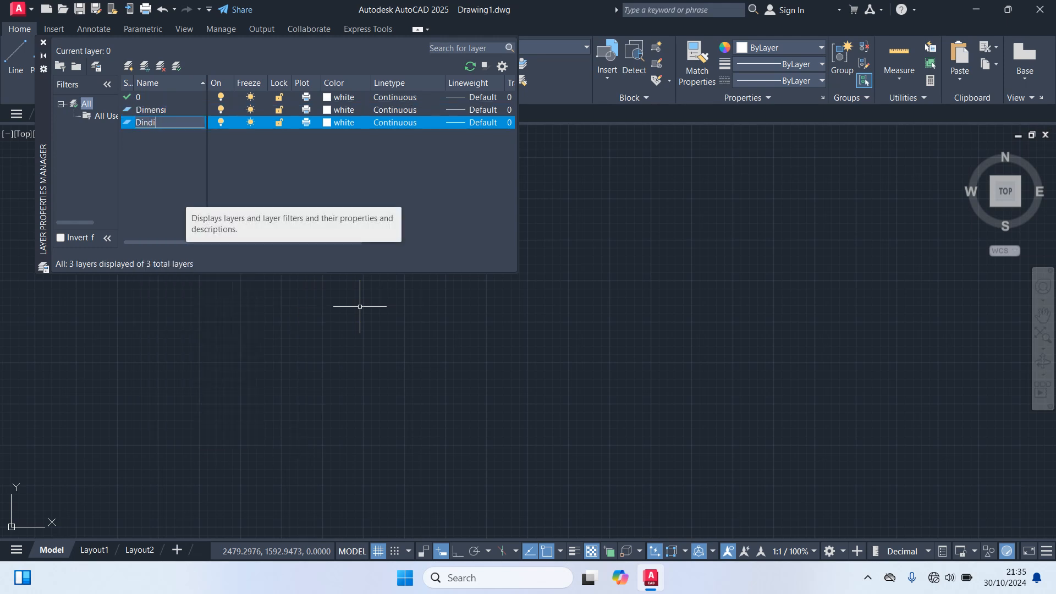
- Add two more layers to the drawing, named Garis As and Garis Bantu
right_click(146, 144)
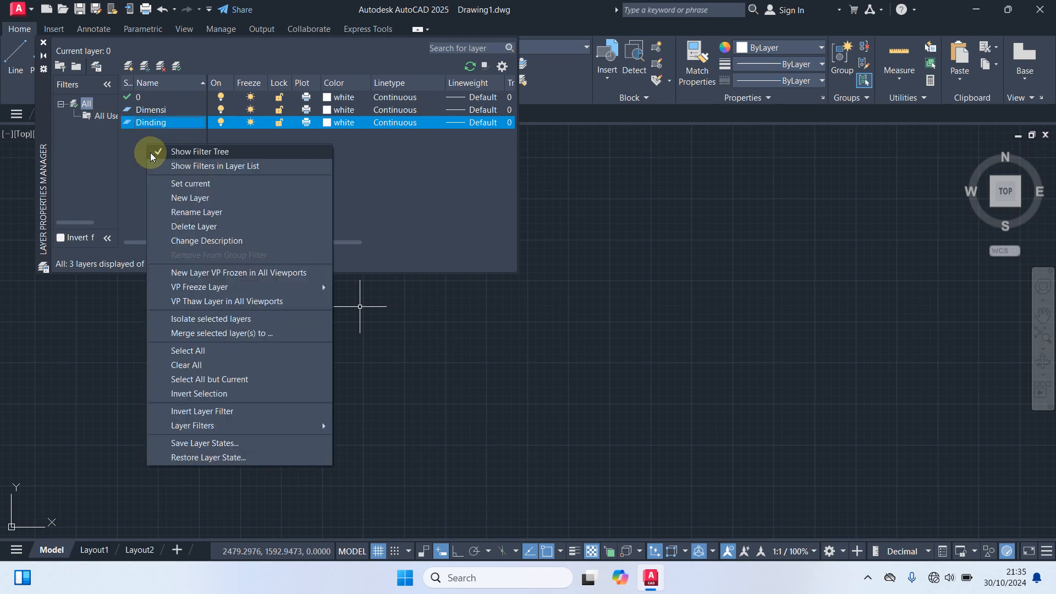
click(190, 198)
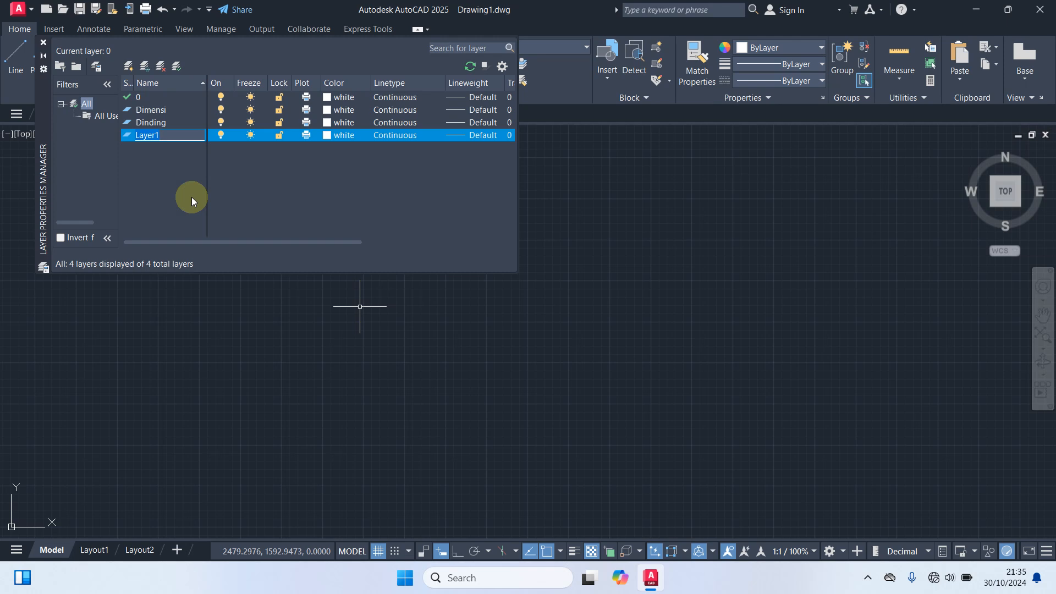
text(Garis)
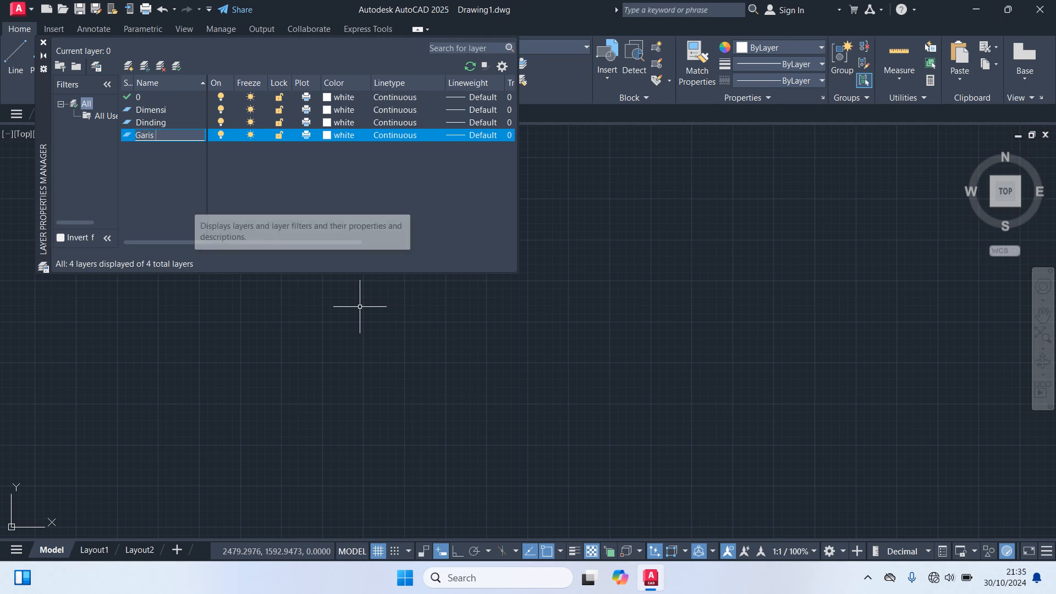
text( As)
click(107, 116)
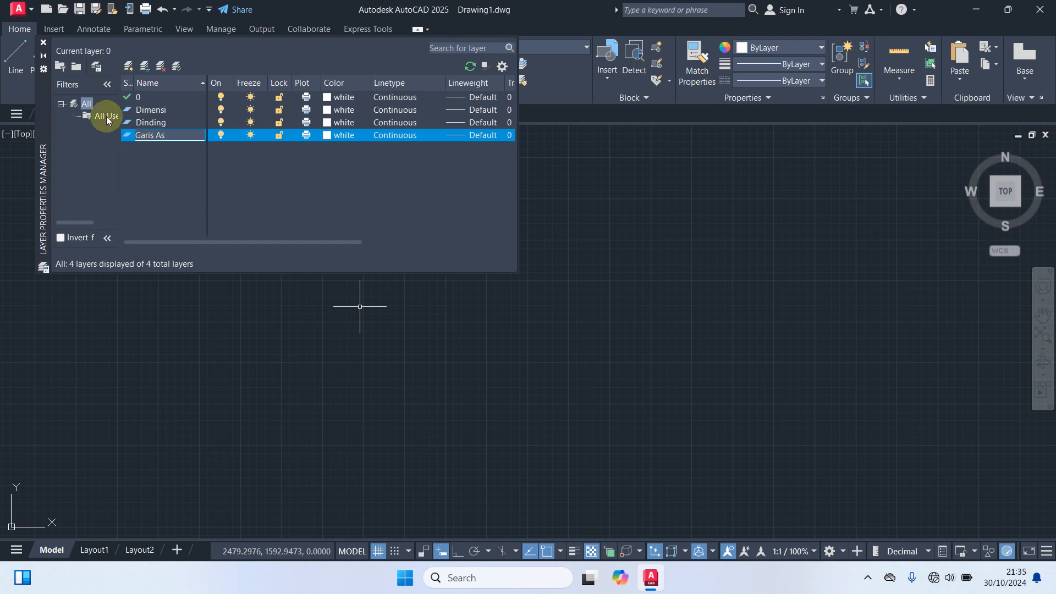
right_click(143, 153)
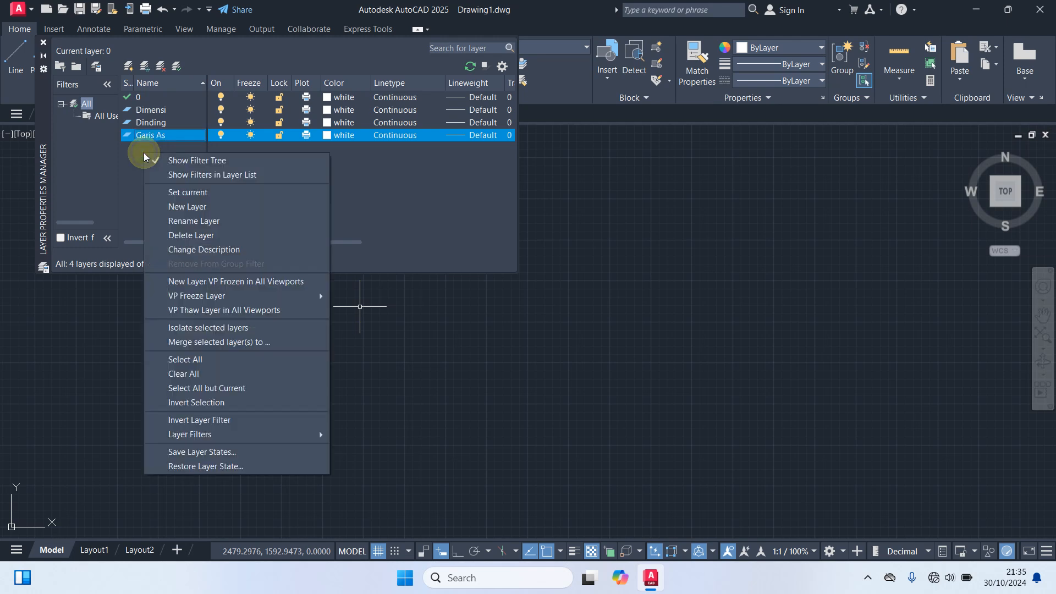
click(190, 208)
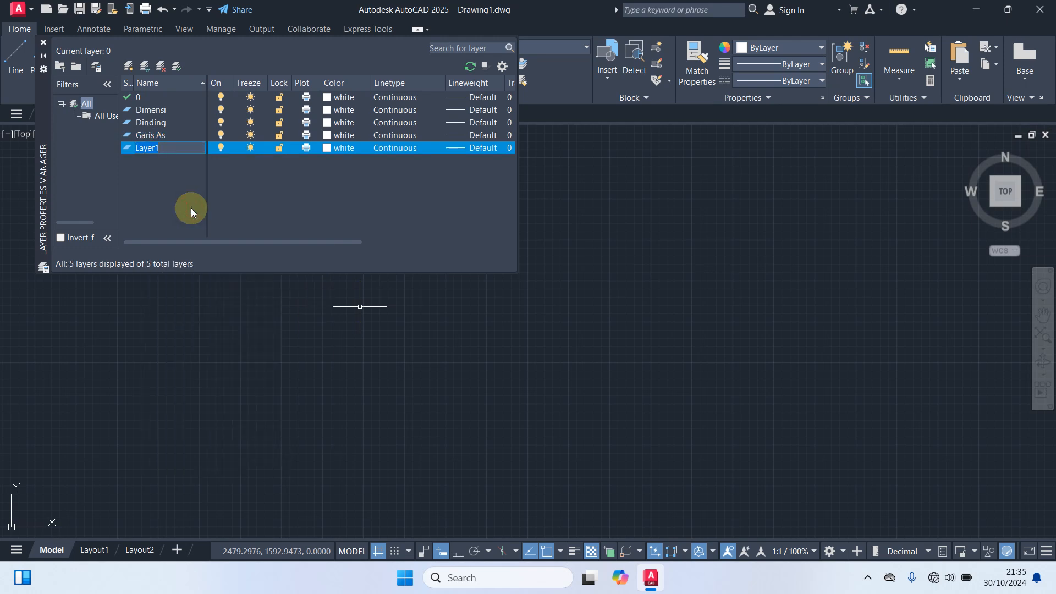
text(Garis)
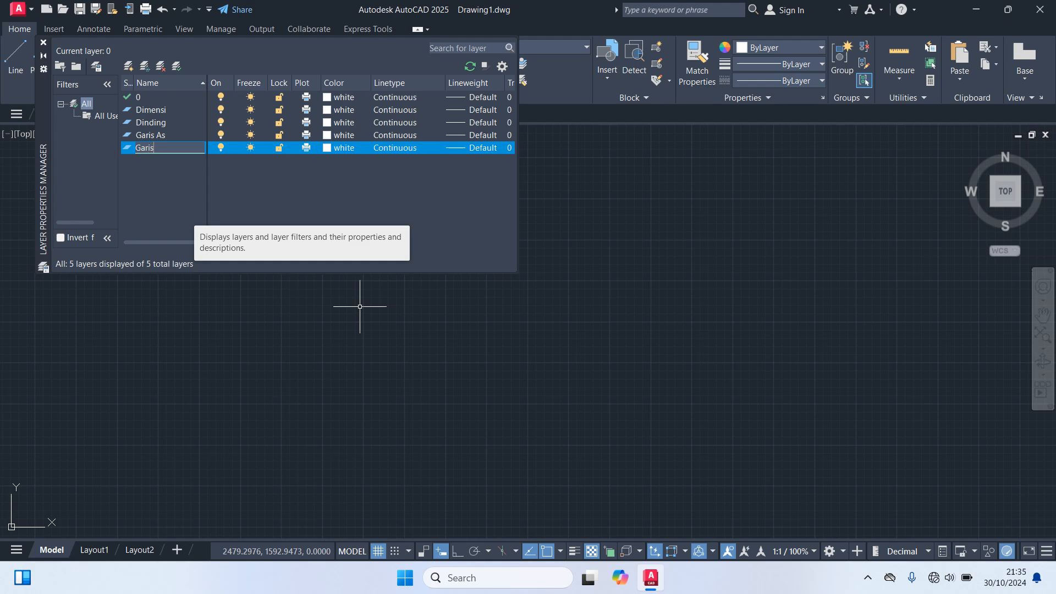
text( Bantu)
- Create a layer named Kolom and another named Pintu & Jendela
right_click(140, 164)
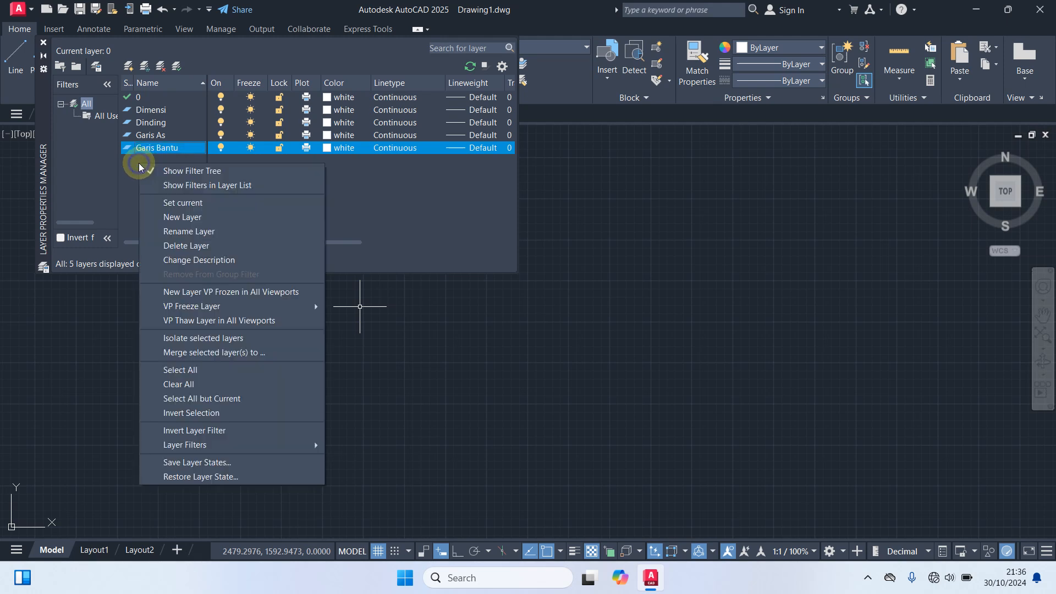
click(174, 219)
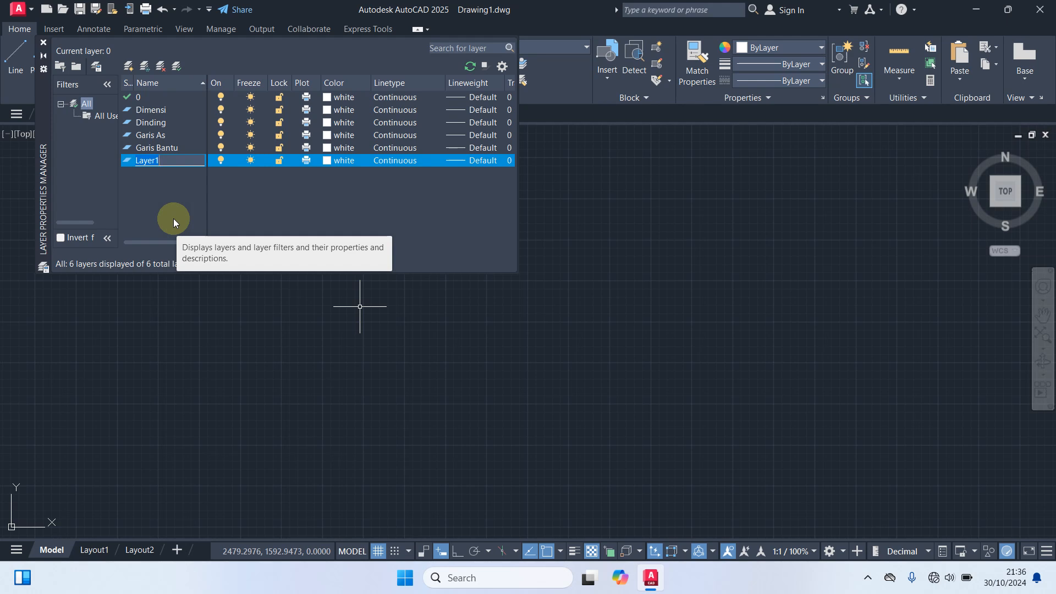
text(Kolom)
right_click(140, 180)
click(190, 234)
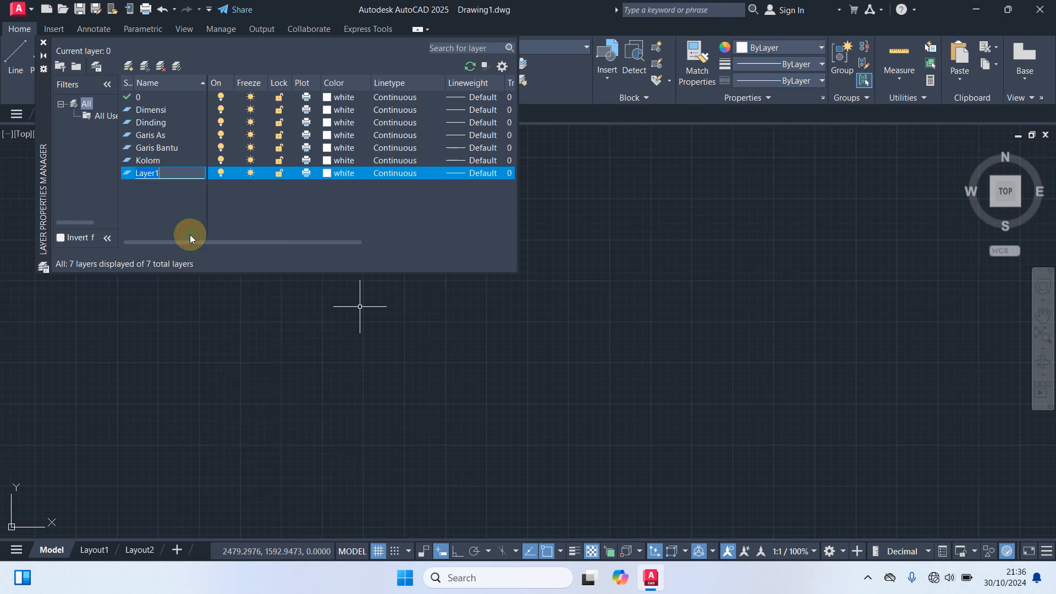
text(Pintu)
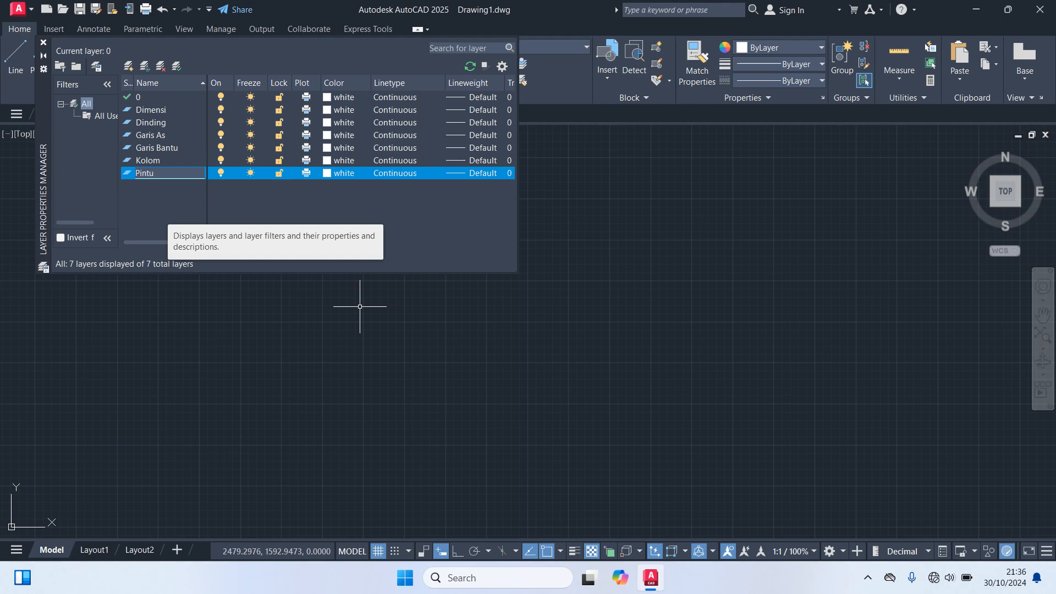
text( & Jendela)
- Create a new layer named Teks
right_click(142, 191)
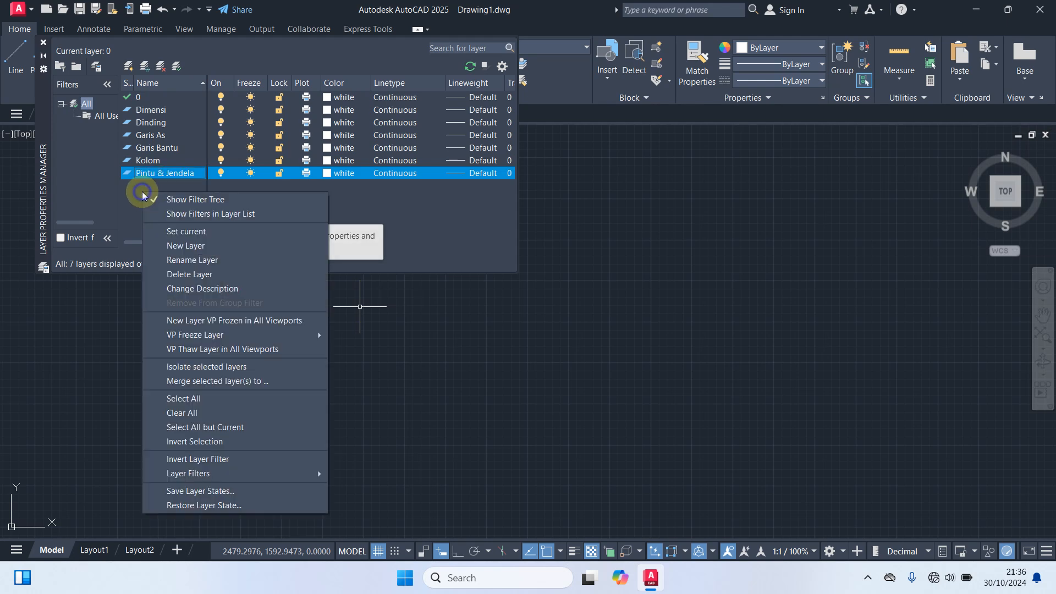
click(186, 245)
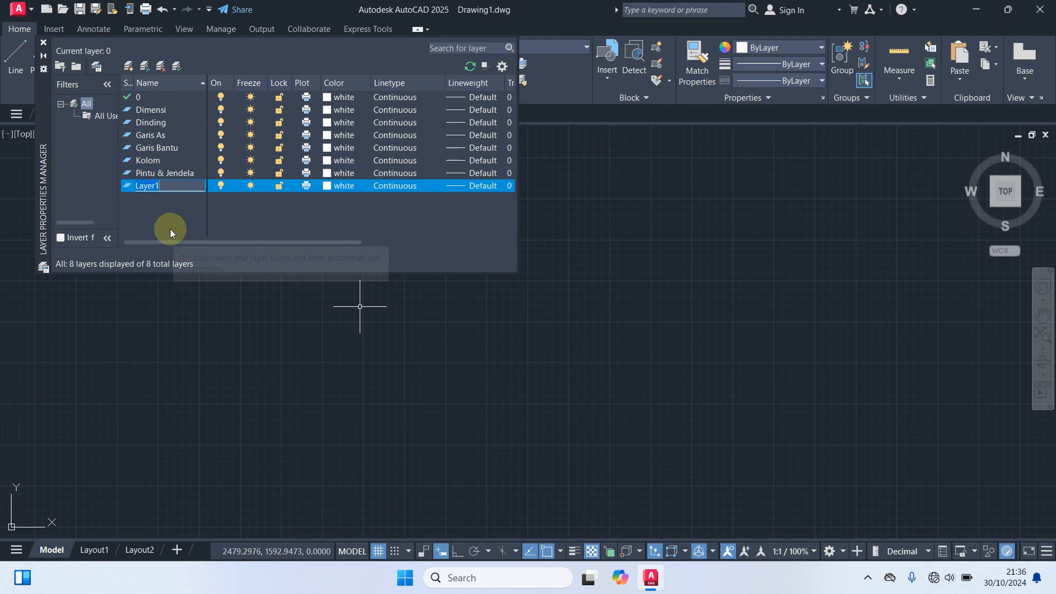
text(Teks)
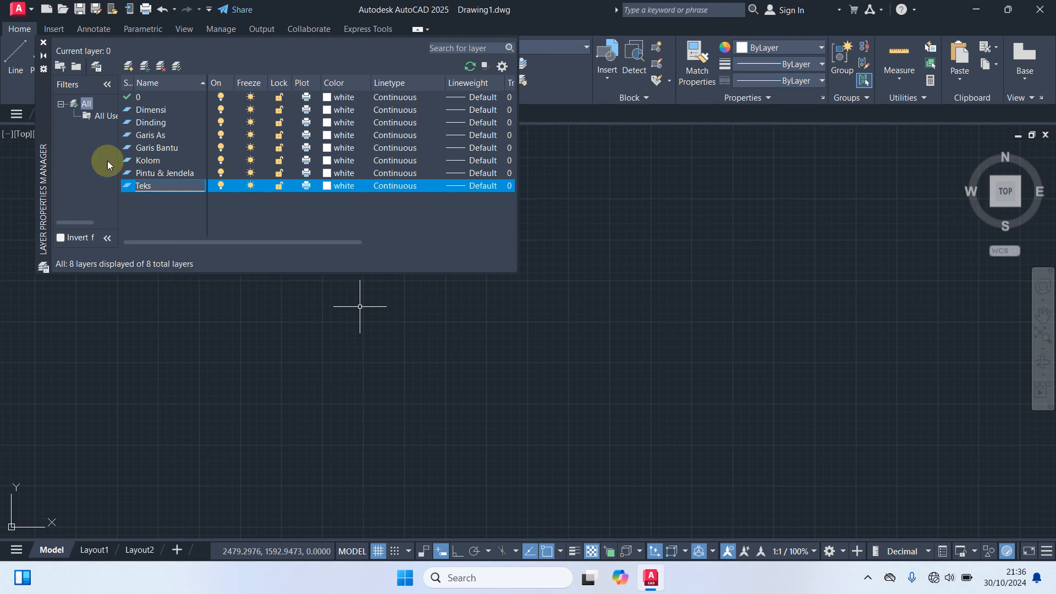
- Set the color of the Garis As layer to red
click(156, 137)
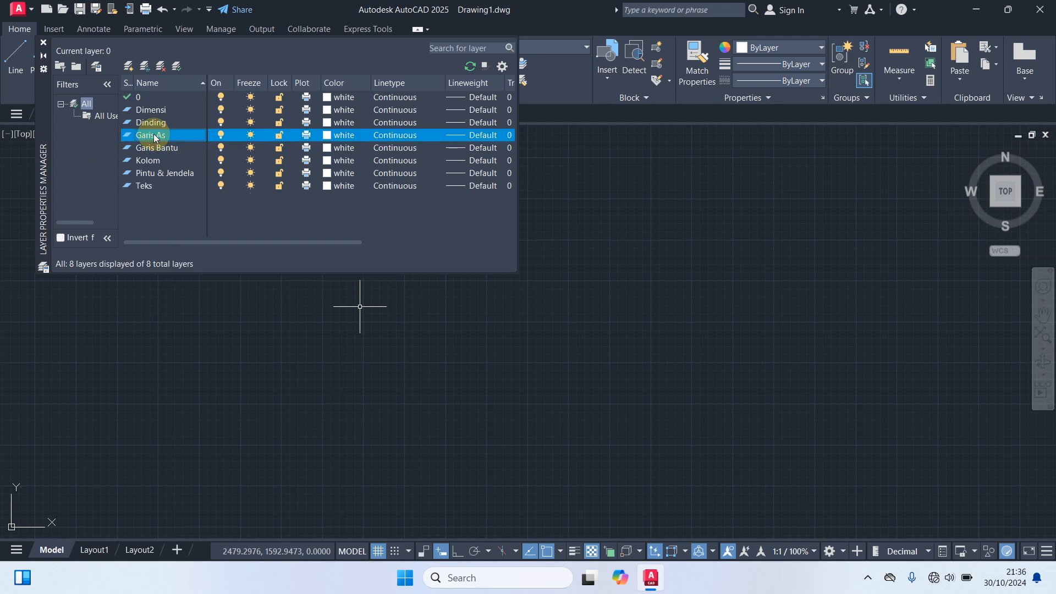
click(327, 137)
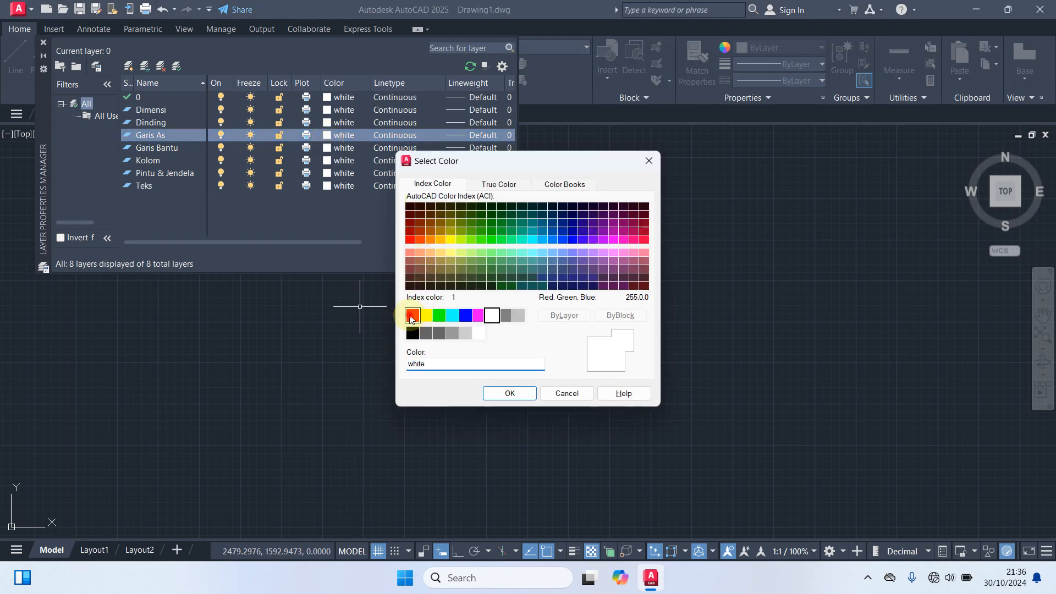
click(411, 315)
click(505, 394)
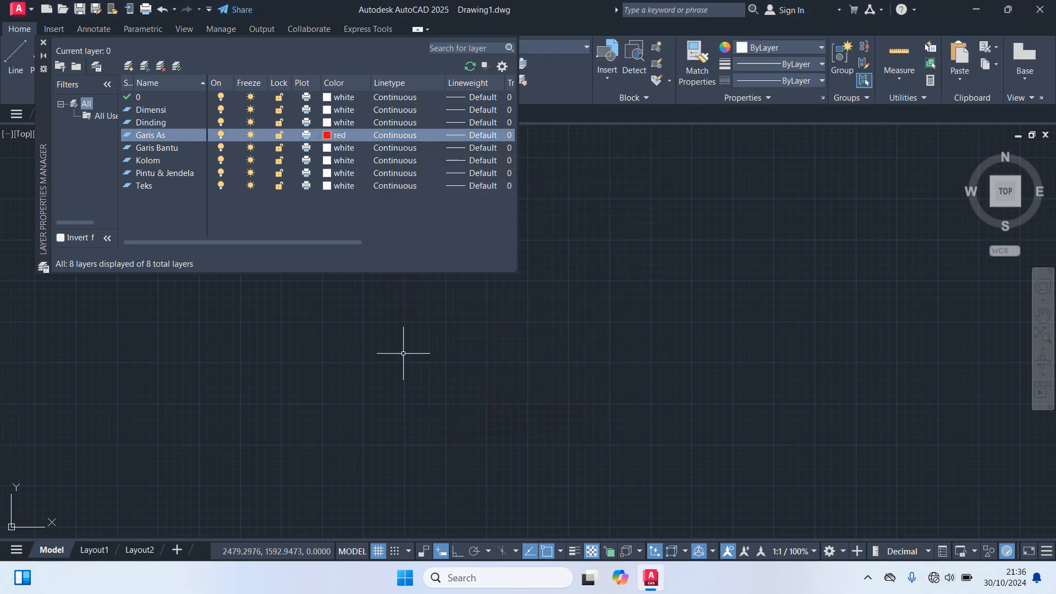
- Load the ISO dash linetype ACAD_ISO02W100 and assign it to the Garis As layer
click(392, 137)
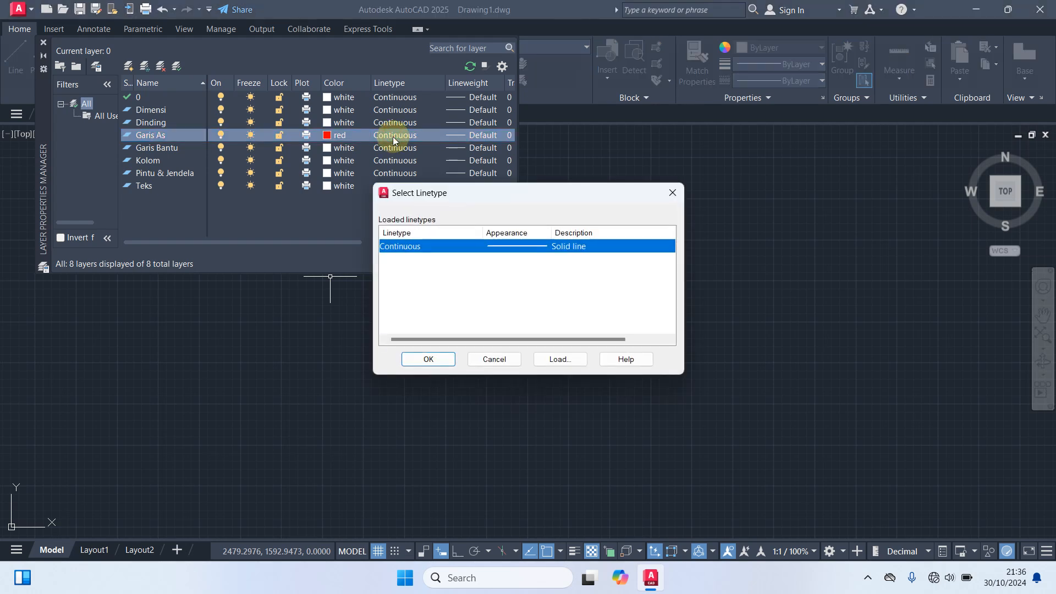
click(554, 360)
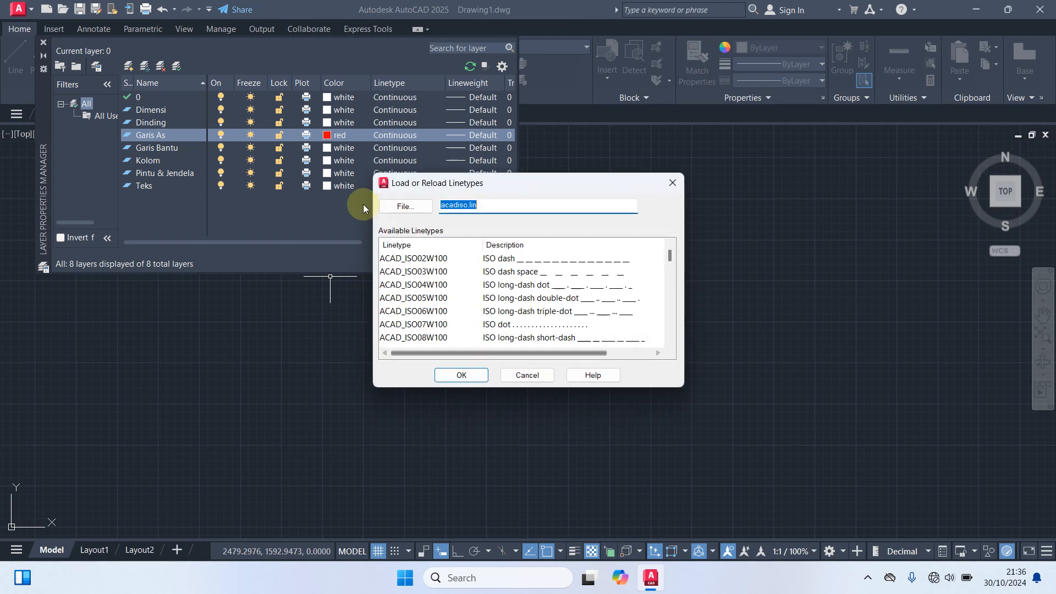
click(410, 259)
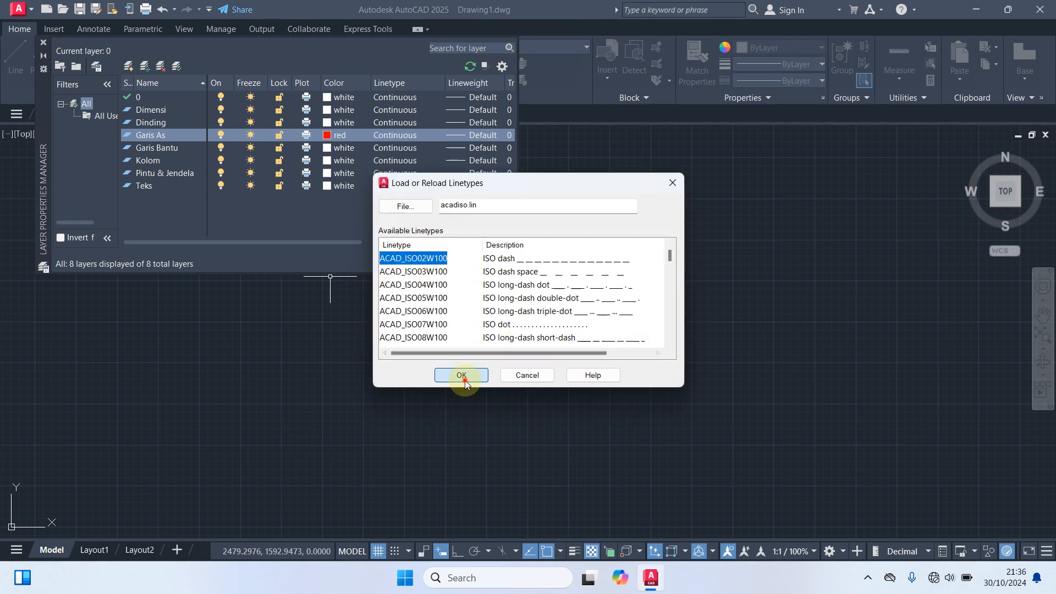
click(462, 375)
click(406, 247)
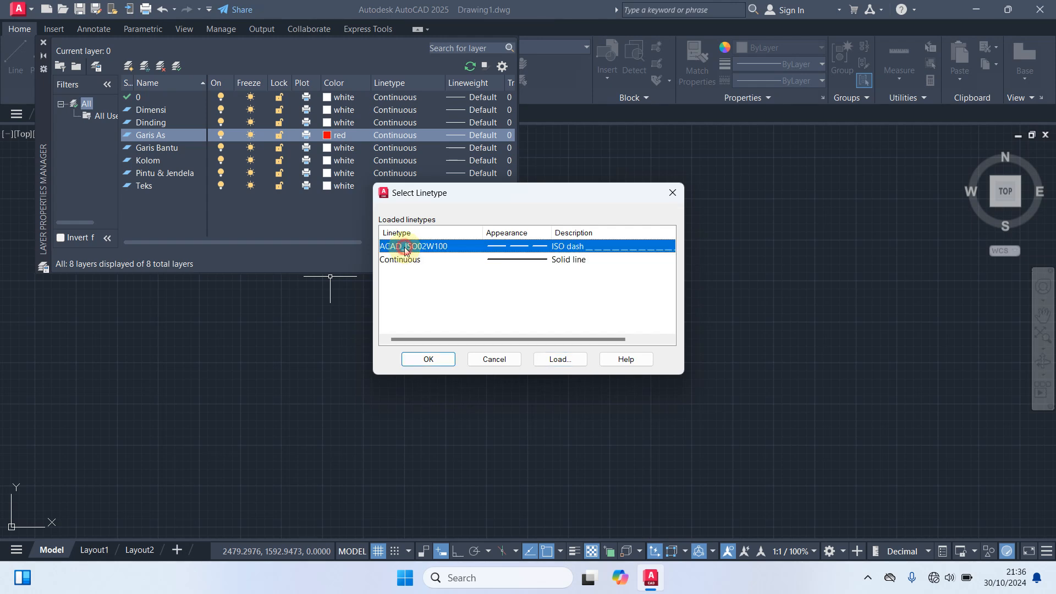
click(432, 360)
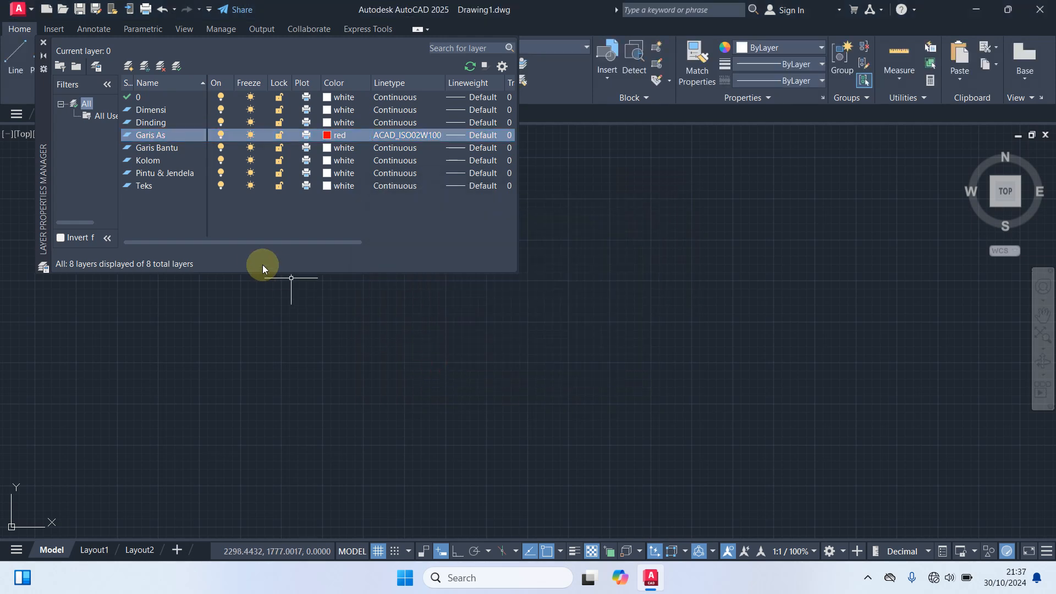
- Set the color of the Garis Bantu layer to magenta
click(164, 149)
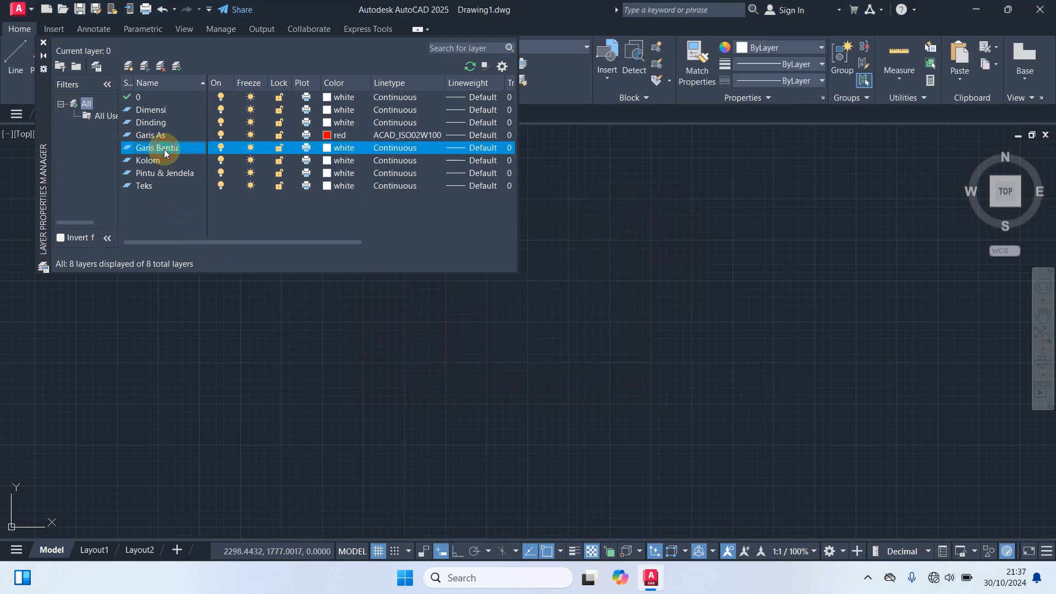
click(328, 149)
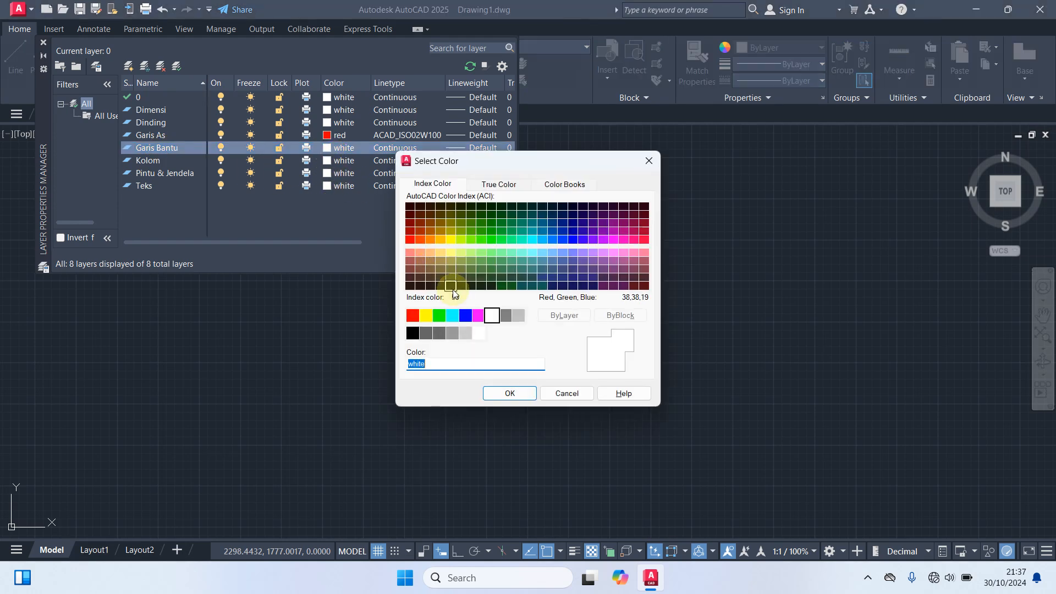
click(477, 315)
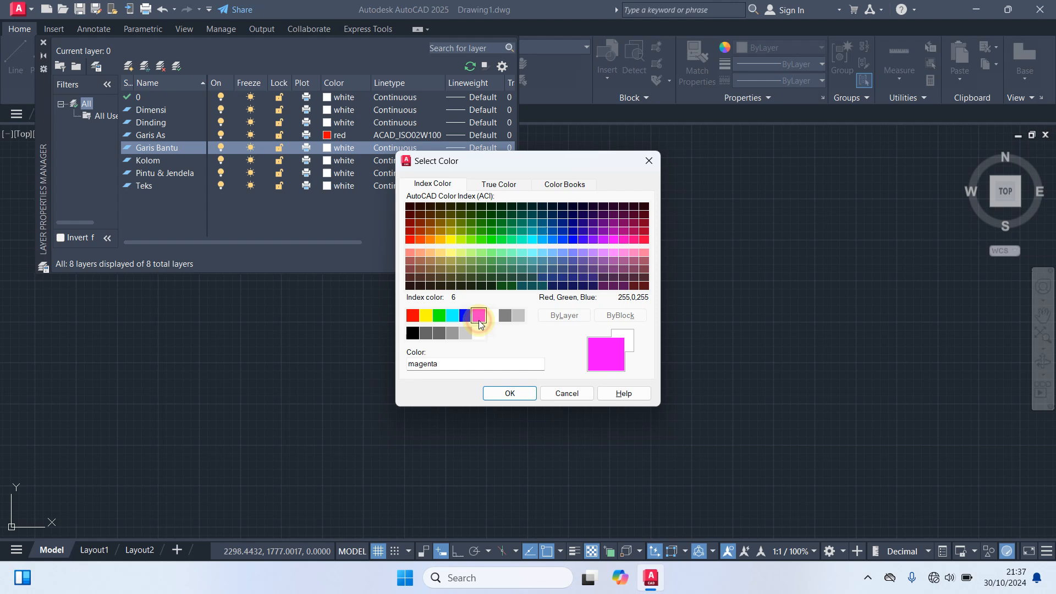
click(510, 393)
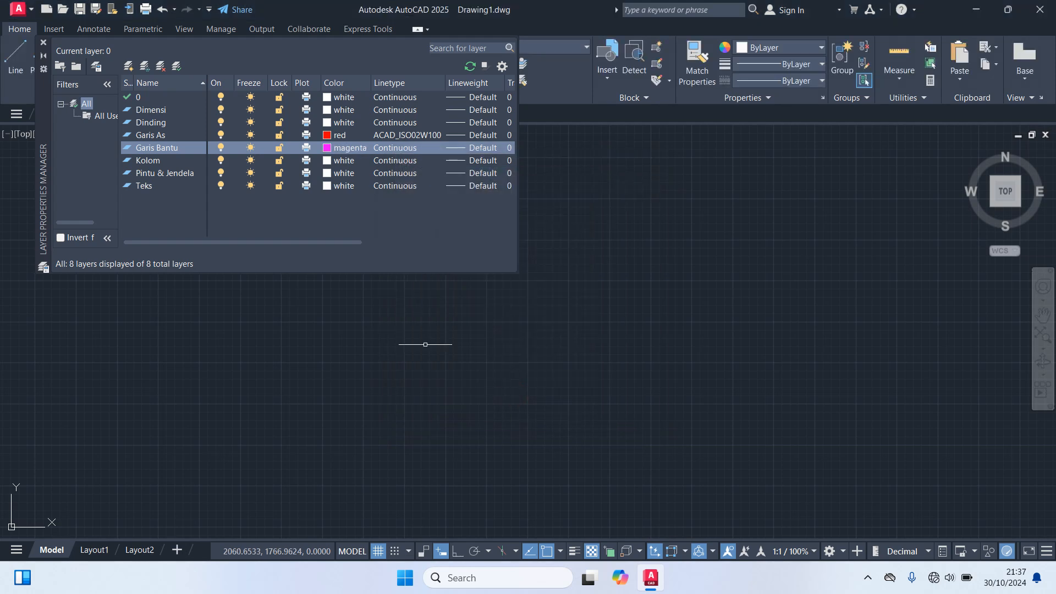
- Set the color of the Kolom layer to cyan
click(149, 161)
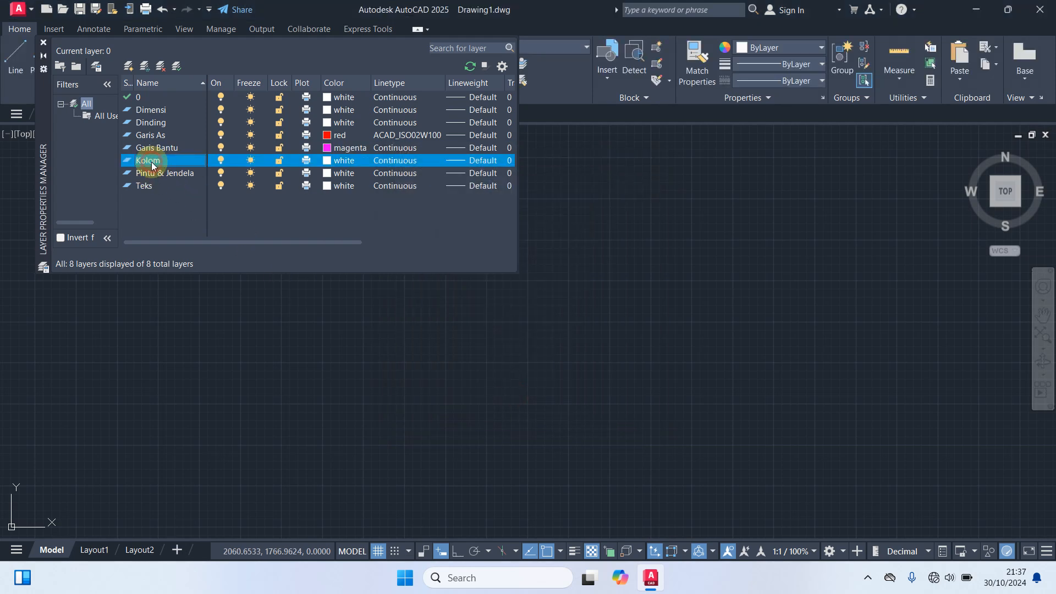
click(328, 163)
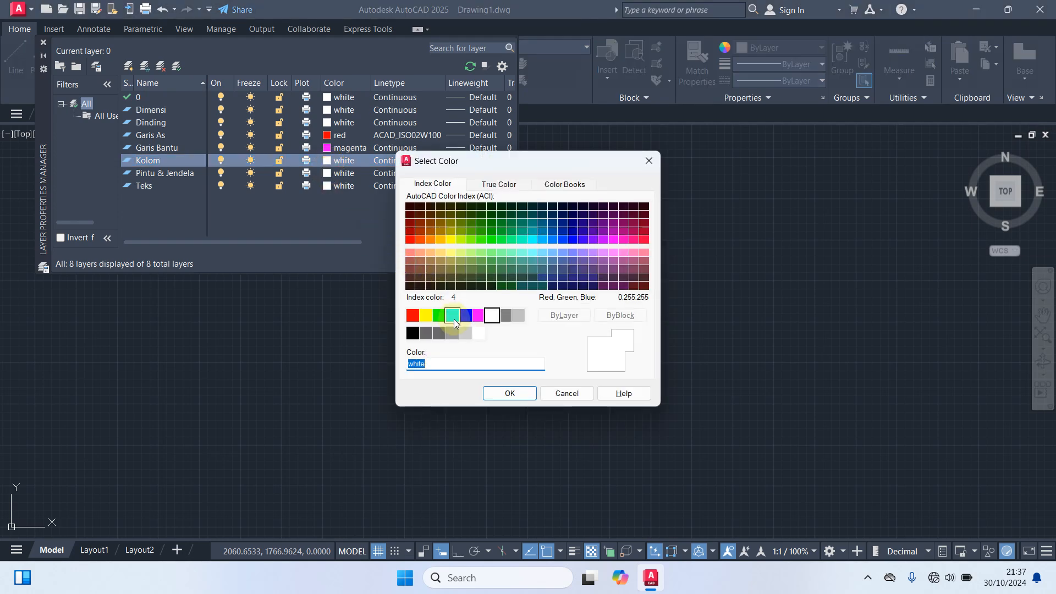
click(453, 316)
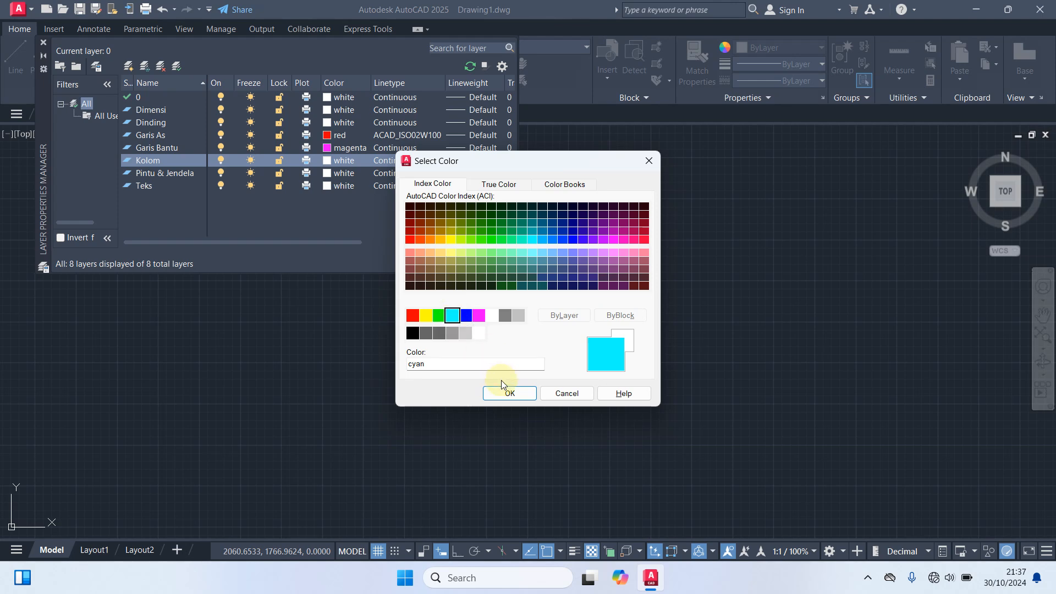
click(501, 394)
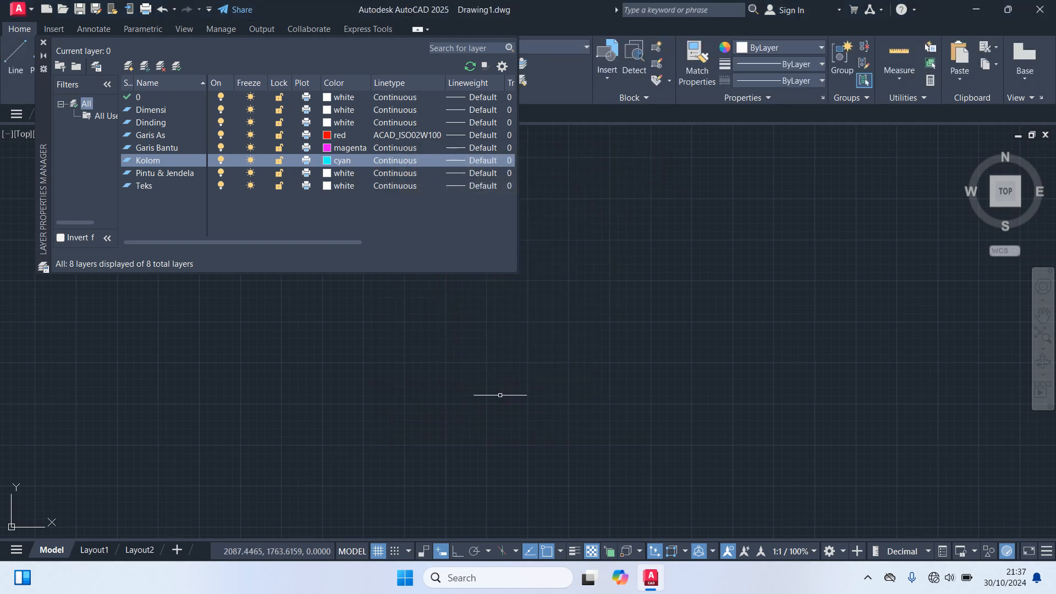
- Set the color of the Pintu & Jendela layer to index color 61 and close the layer manager
click(170, 174)
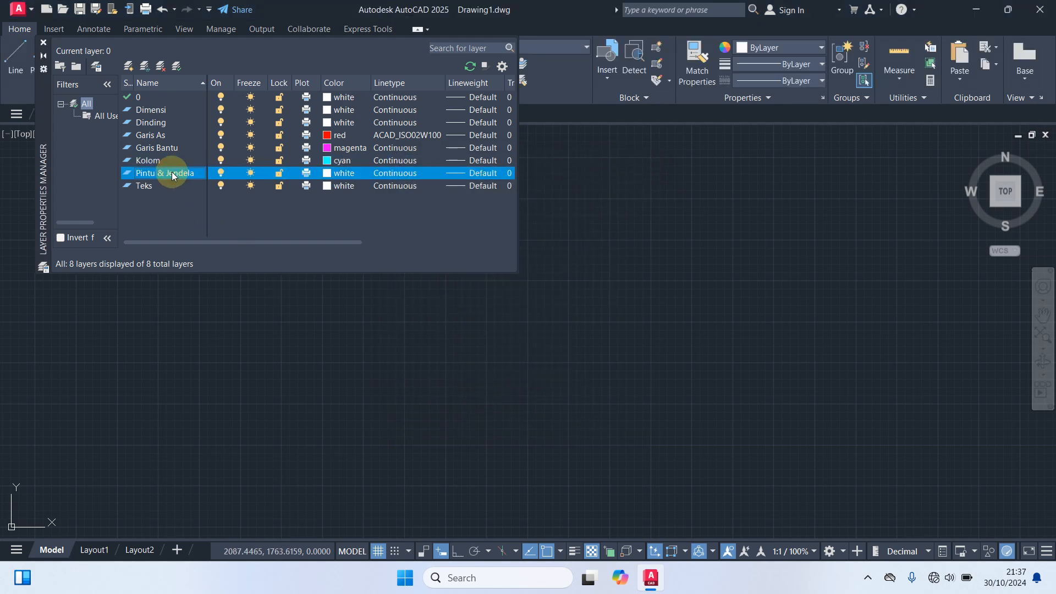
click(329, 174)
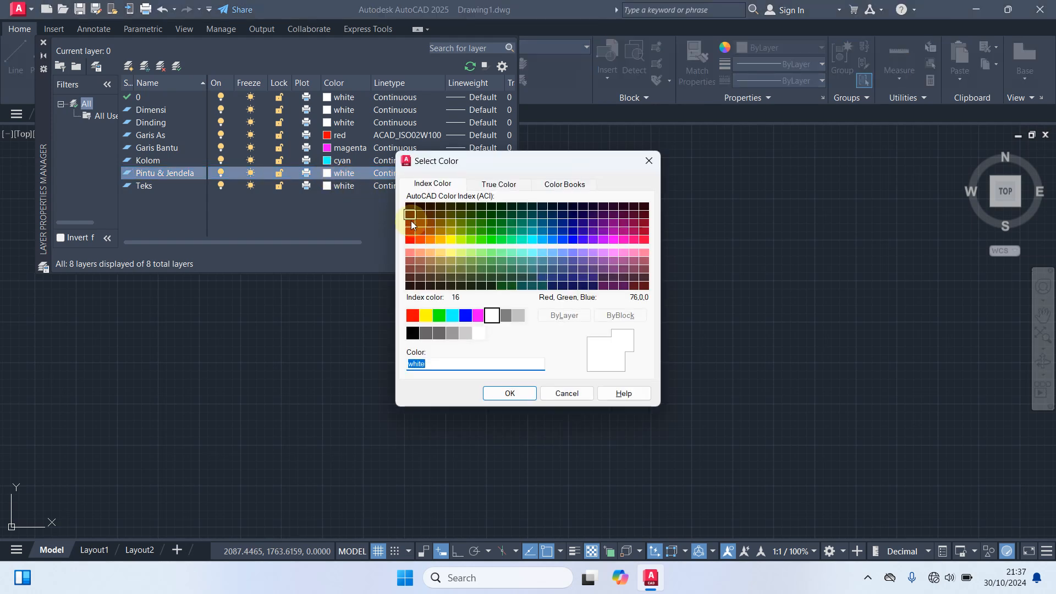
click(460, 252)
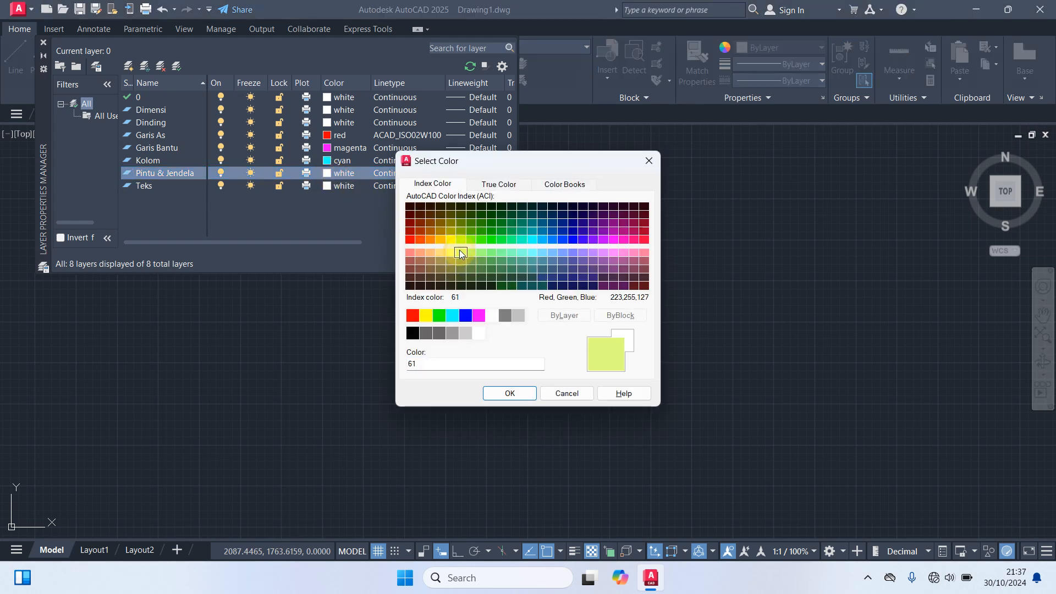
click(501, 392)
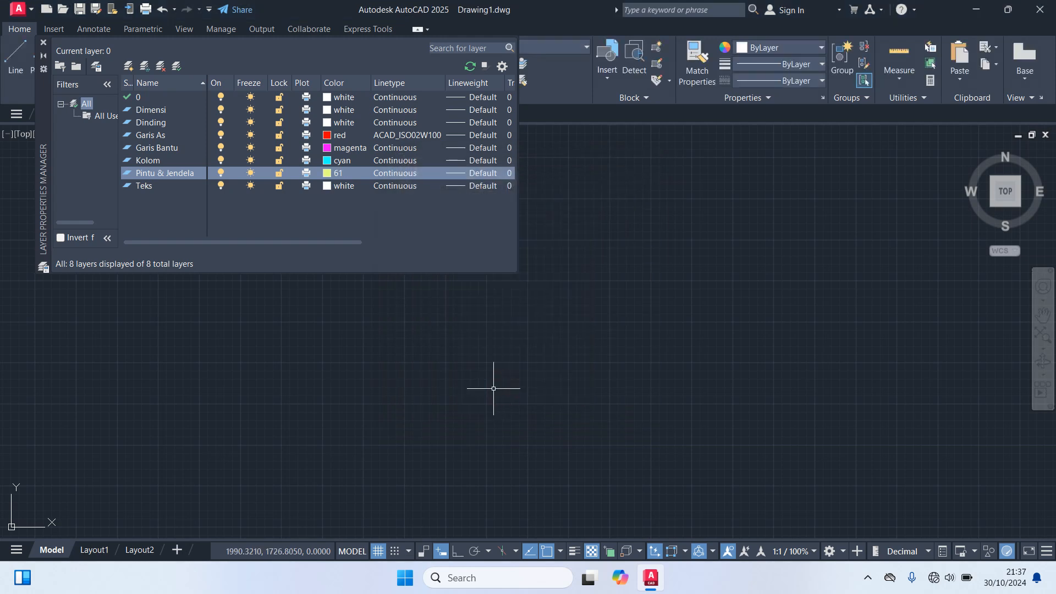
click(43, 44)
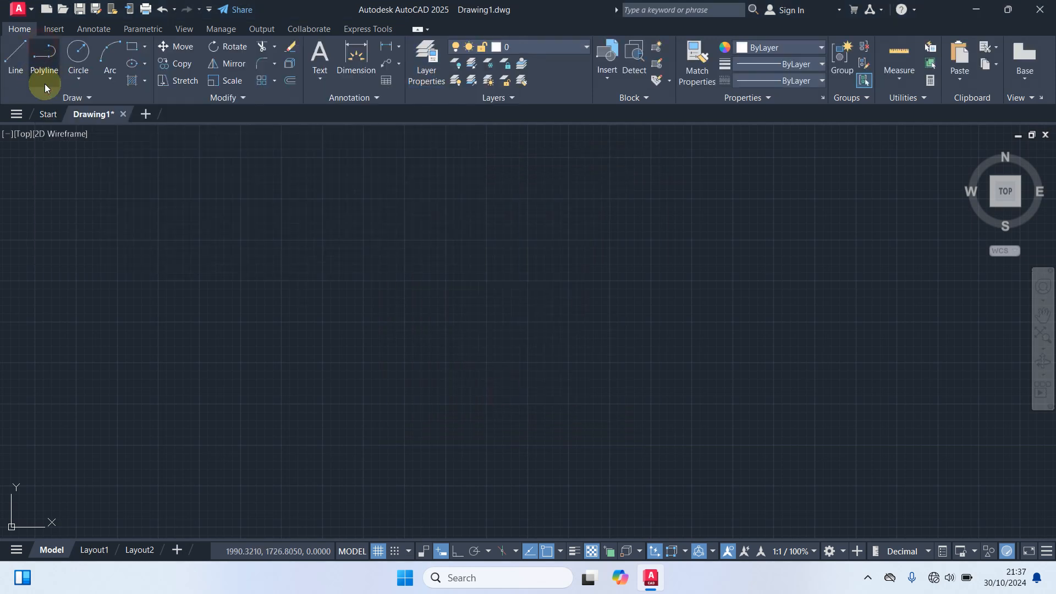
- Make Garis As the current layer and draw a rectangle 900 wide and 1000 high
click(542, 48)
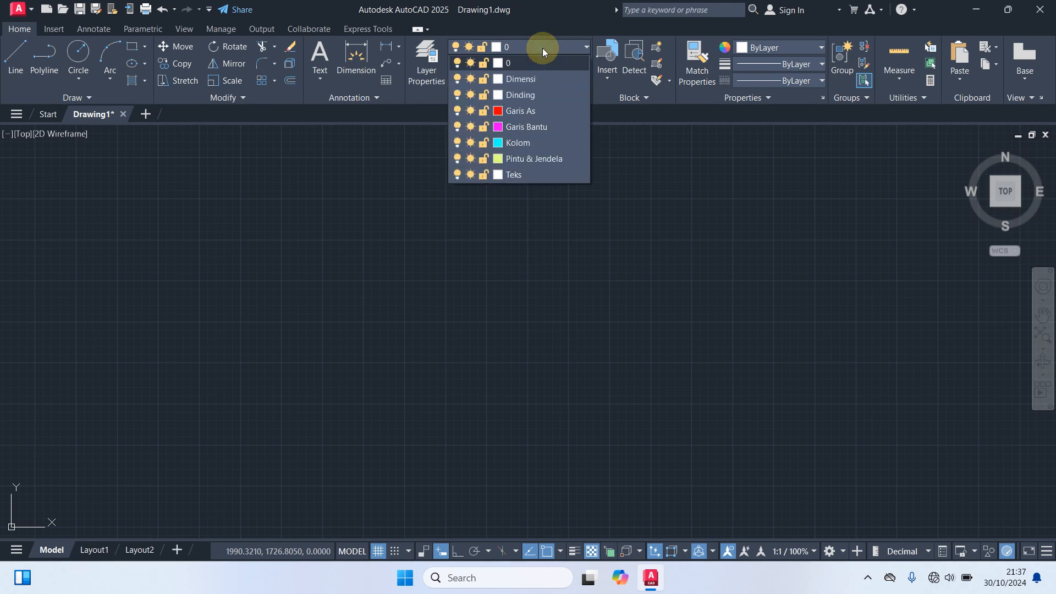
click(529, 114)
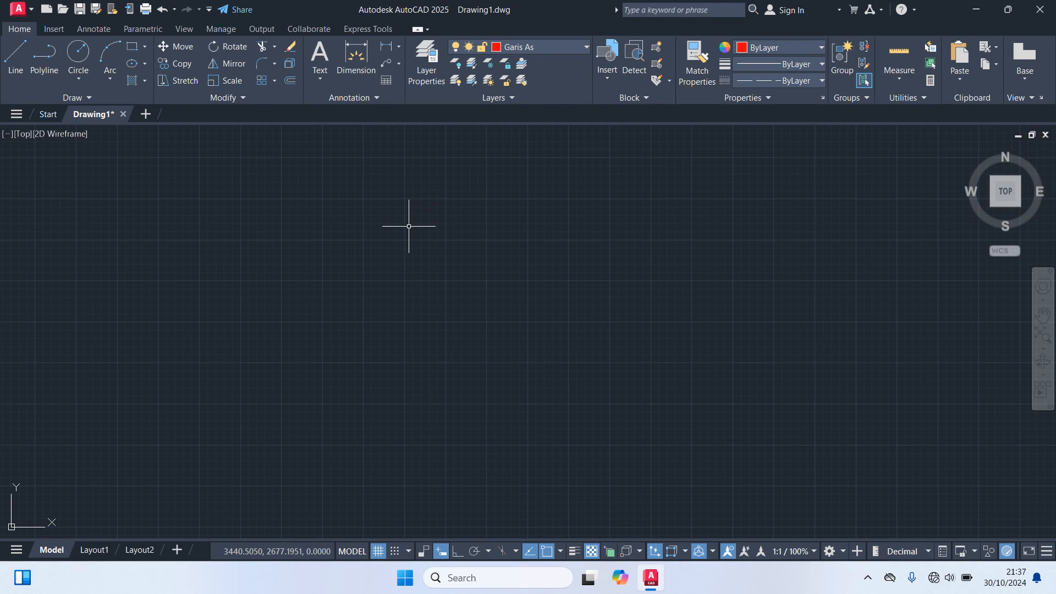
text(REC)
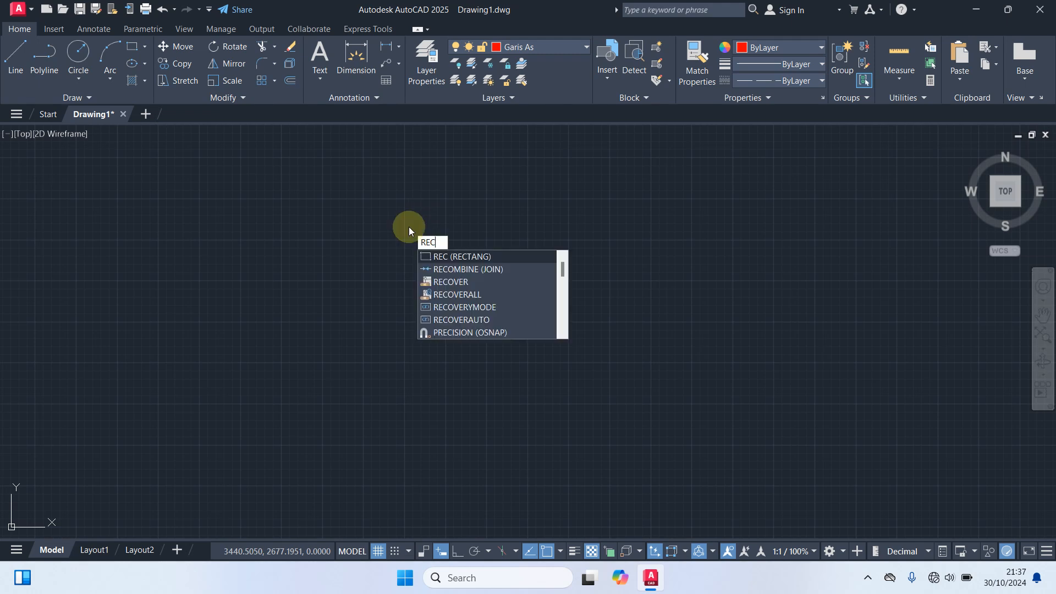
key(Return)
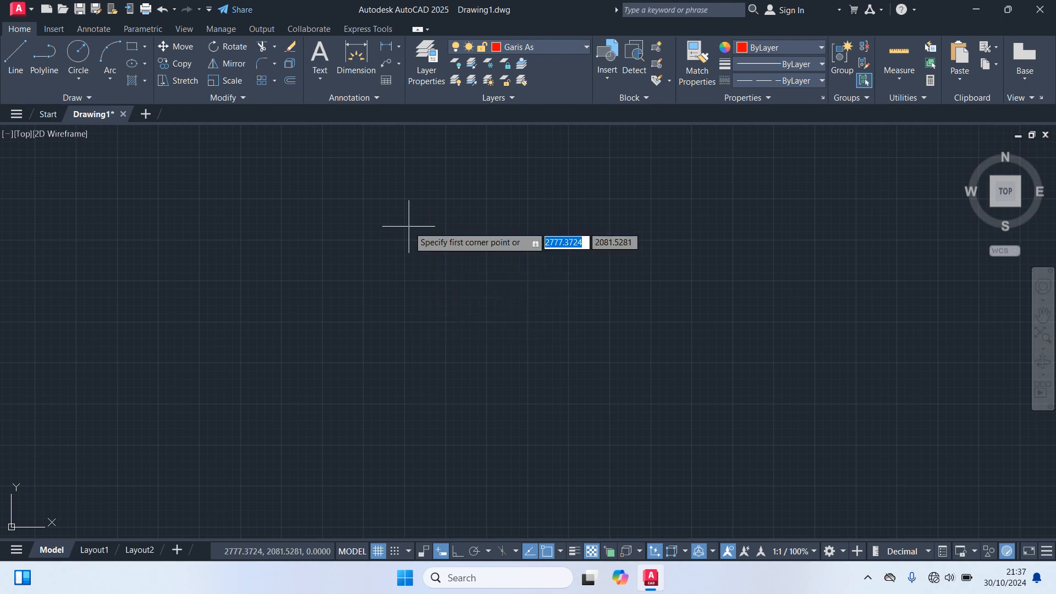
click(388, 213)
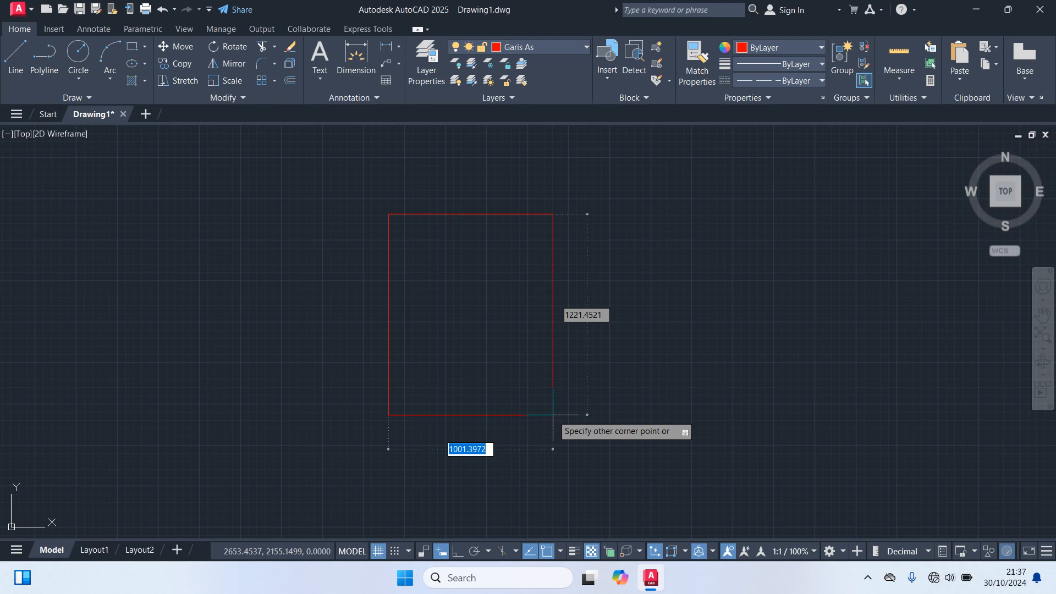
text(900)
key(Tab)
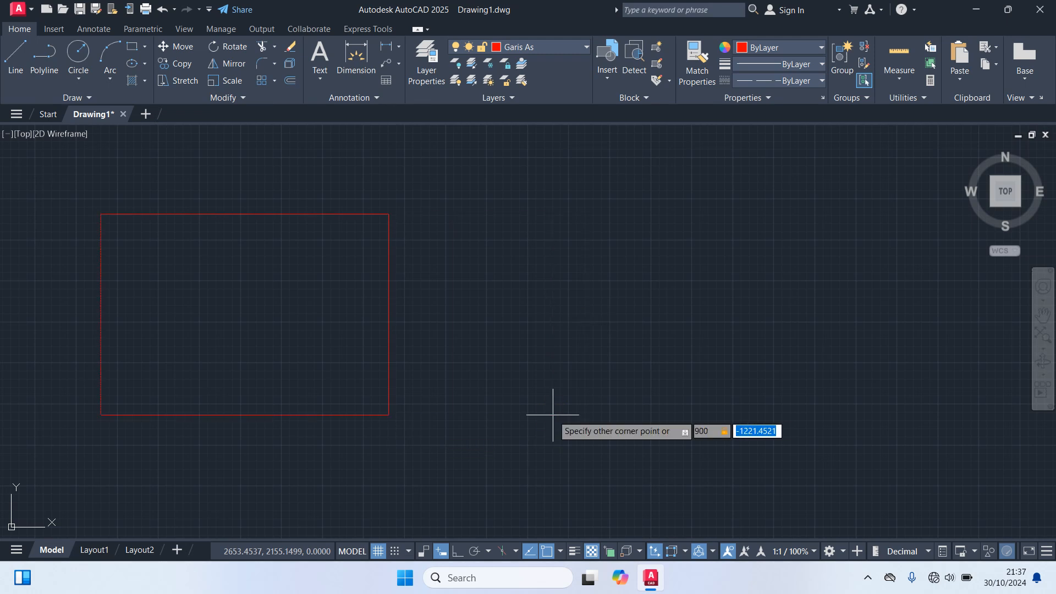
text(1000)
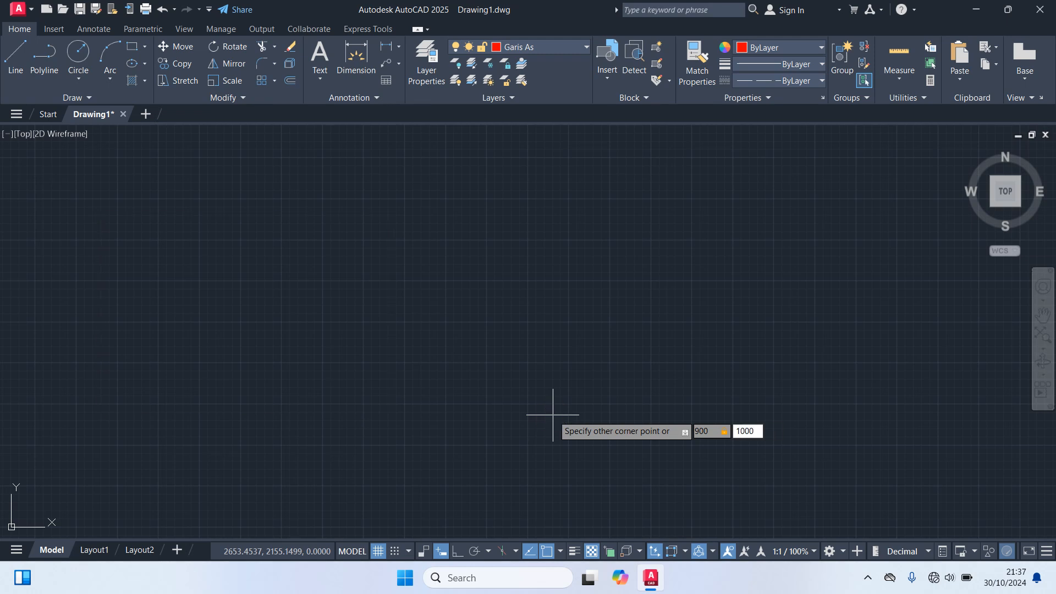
key(Return)
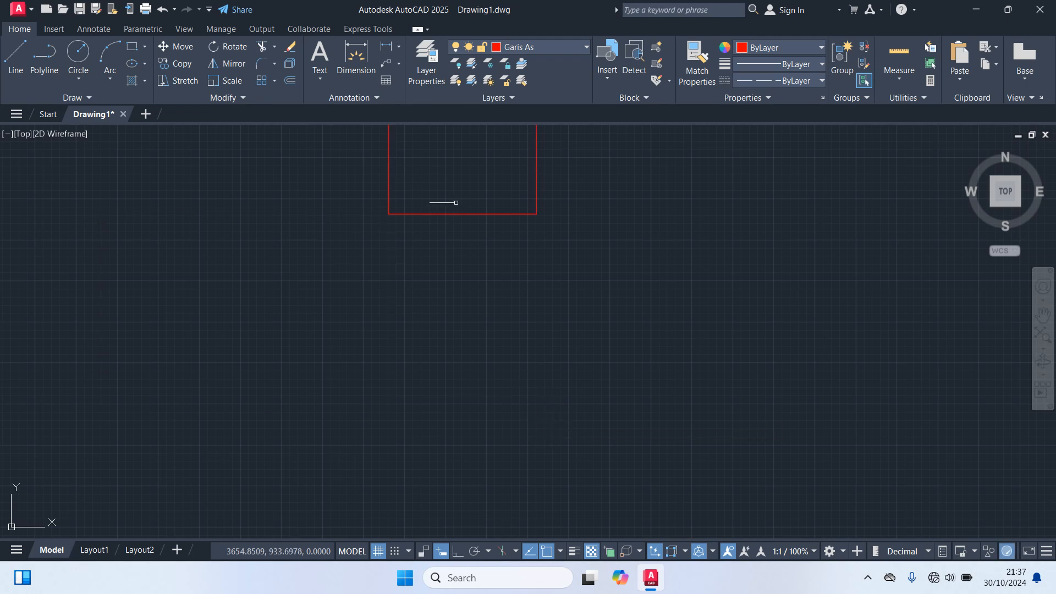
- Explode the red rectangle into separate lines
mouse_move(572, 189)
middle_down()
mouse_move(585, 236)
mouse_move(581, 399)
mouse_move(564, 360)
middle_up()
scroll(570, 388, up, 2)
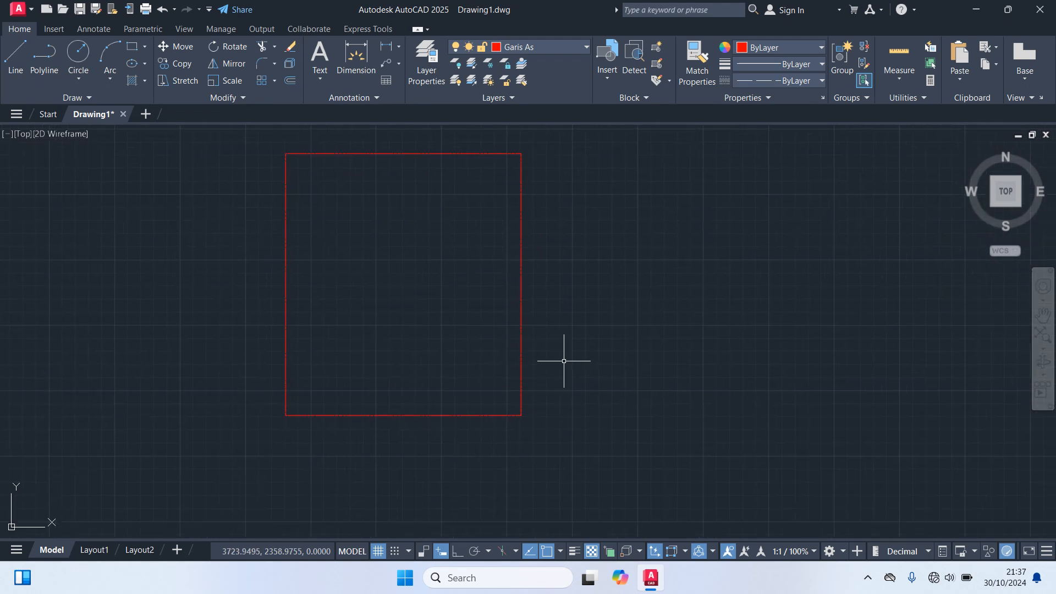
click(520, 322)
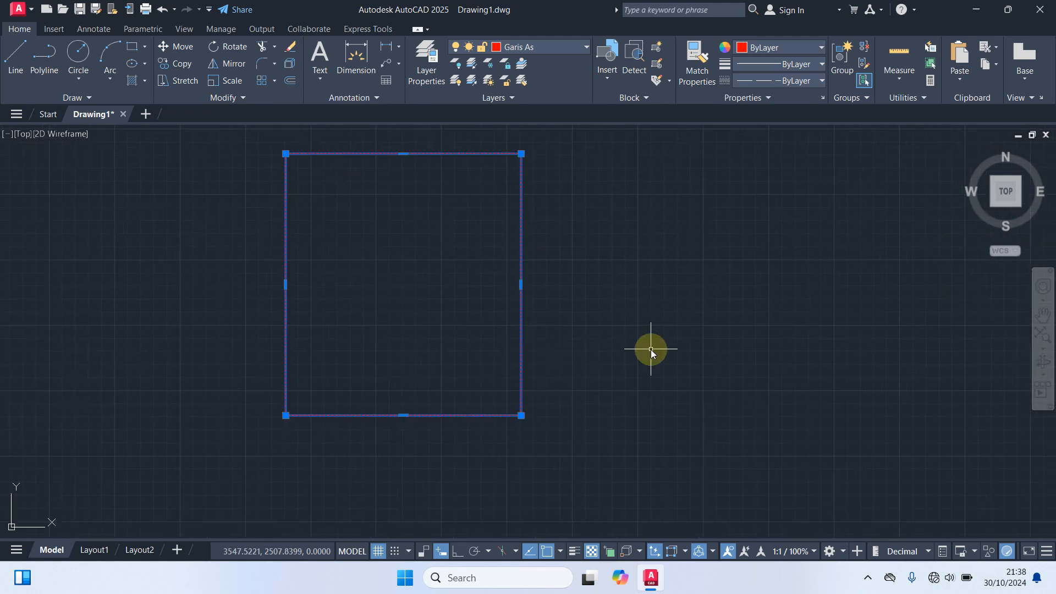
key(Escape)
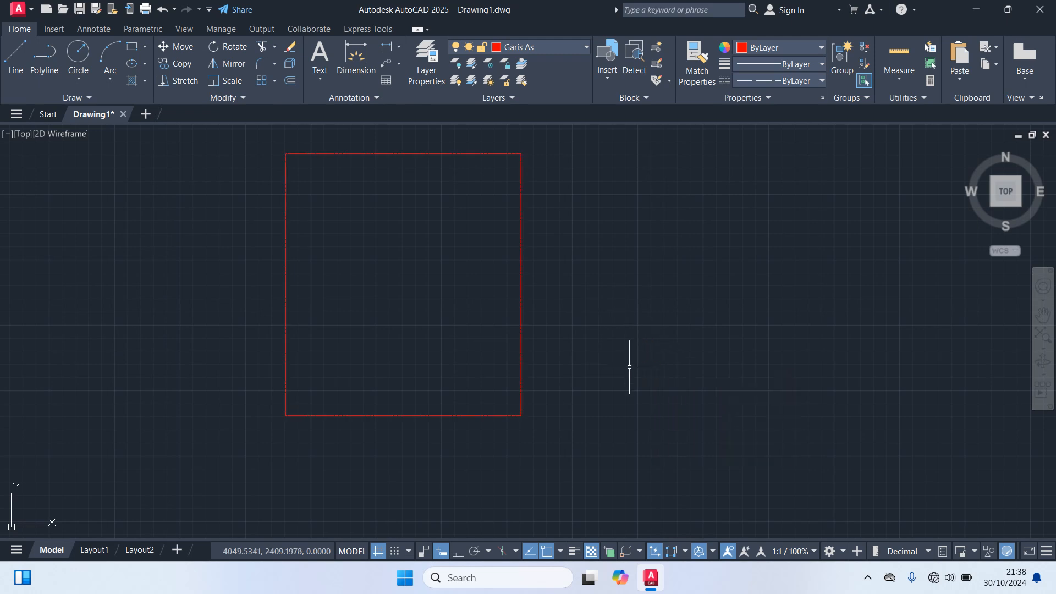
- Offset the left edge line of the rectangle 300 units inward to the right
middle_drag(624, 362, 658, 389)
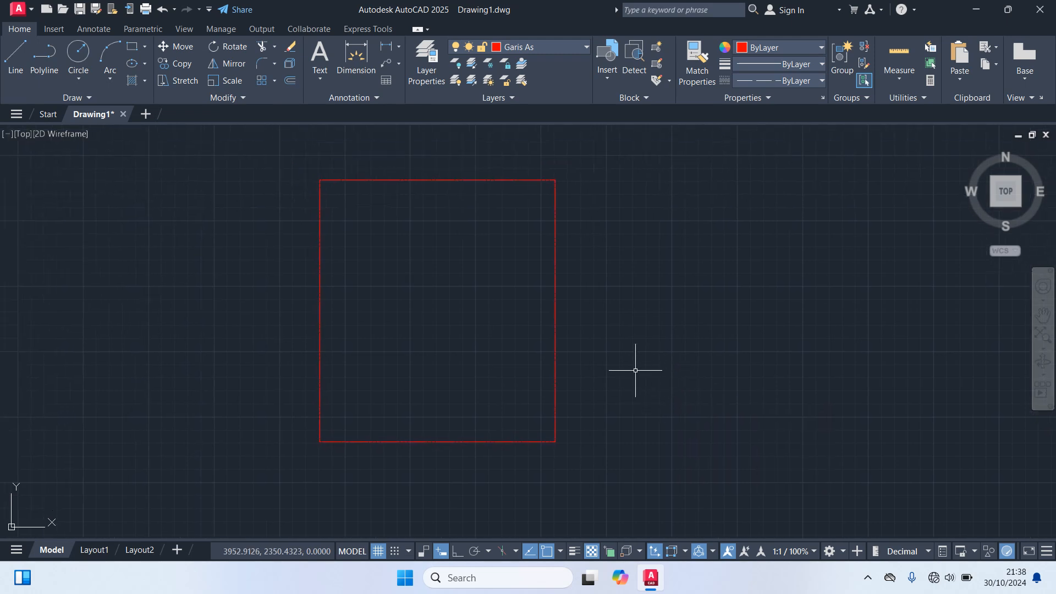
scroll(451, 309, up, 2)
scroll(450, 307, down, 2)
middle_drag(450, 307, 534, 317)
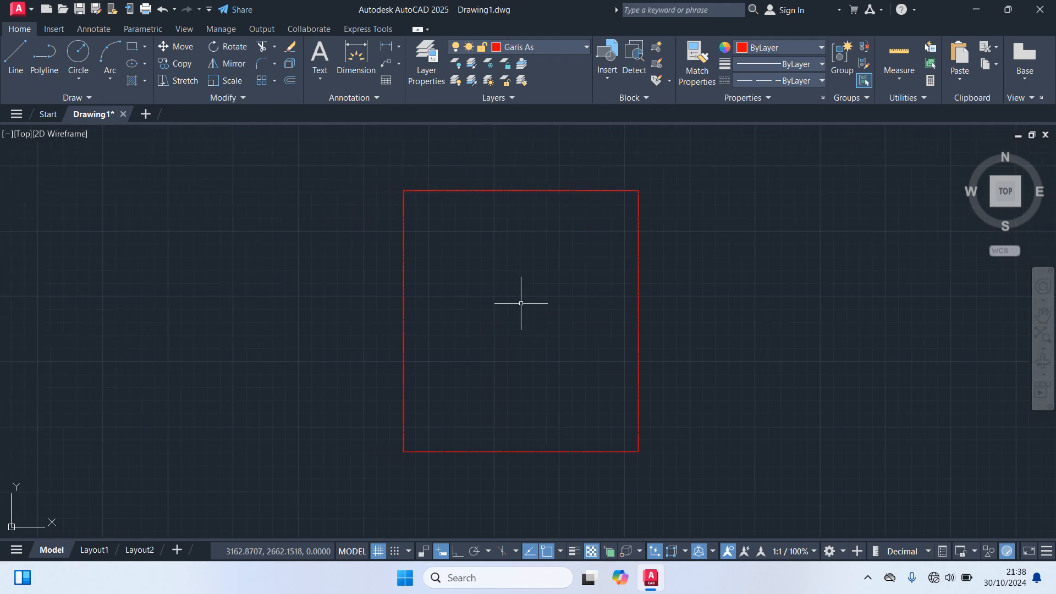
text(o)
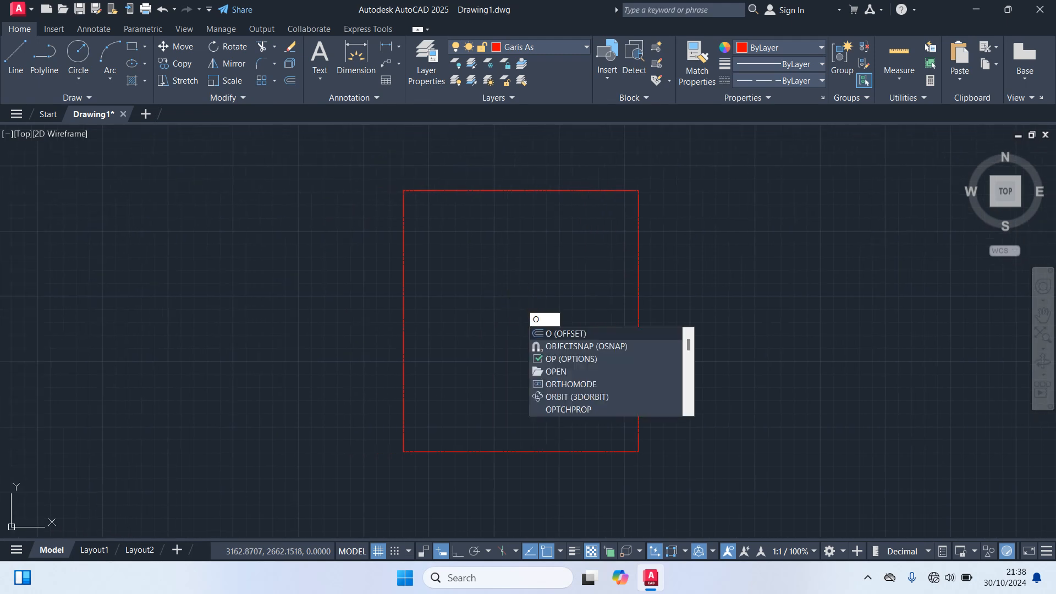
key(Return)
text(100)
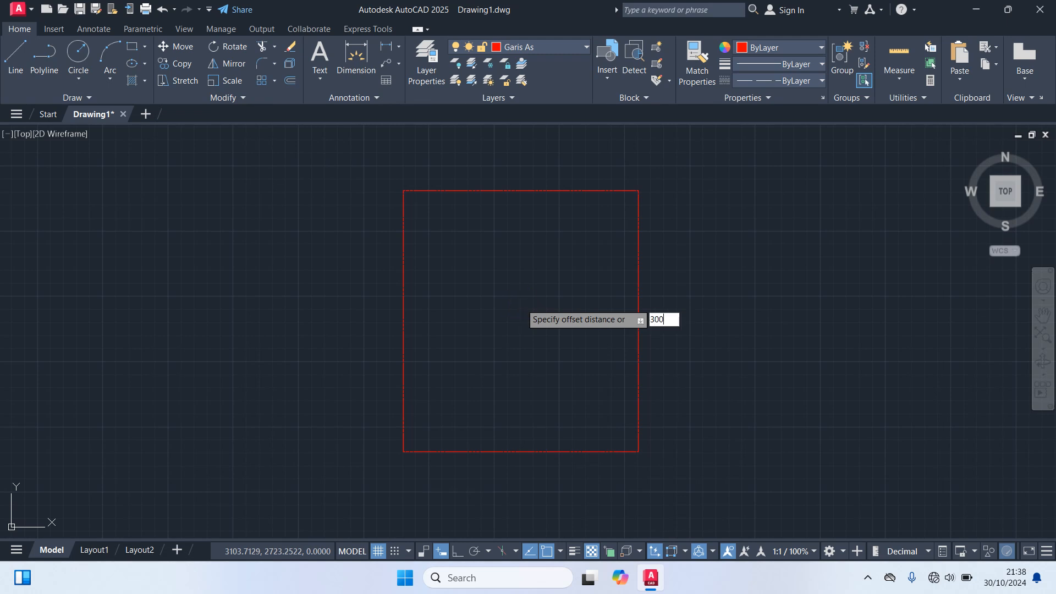
key(Return)
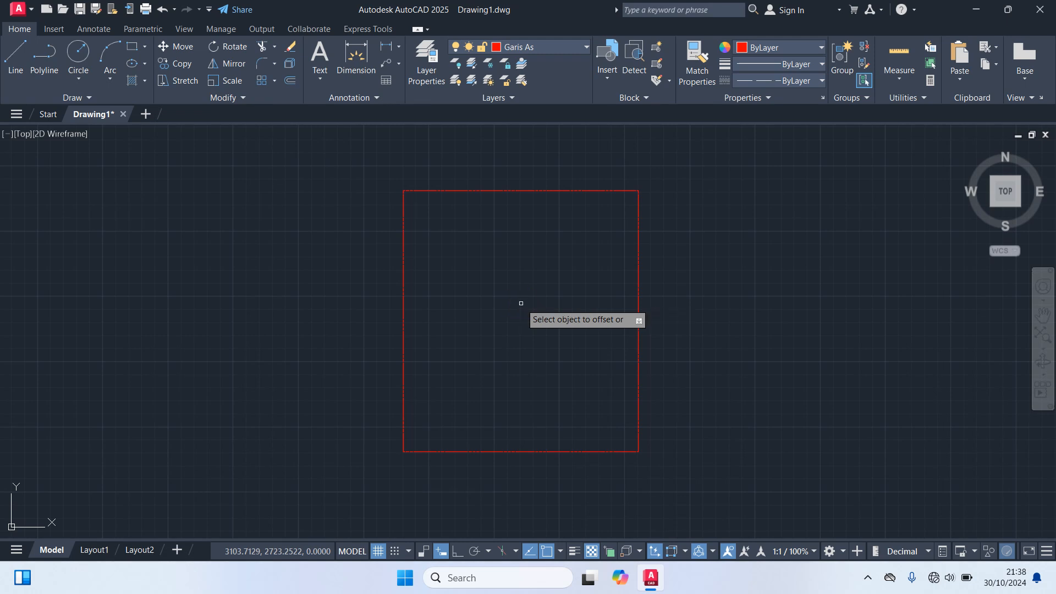
click(405, 233)
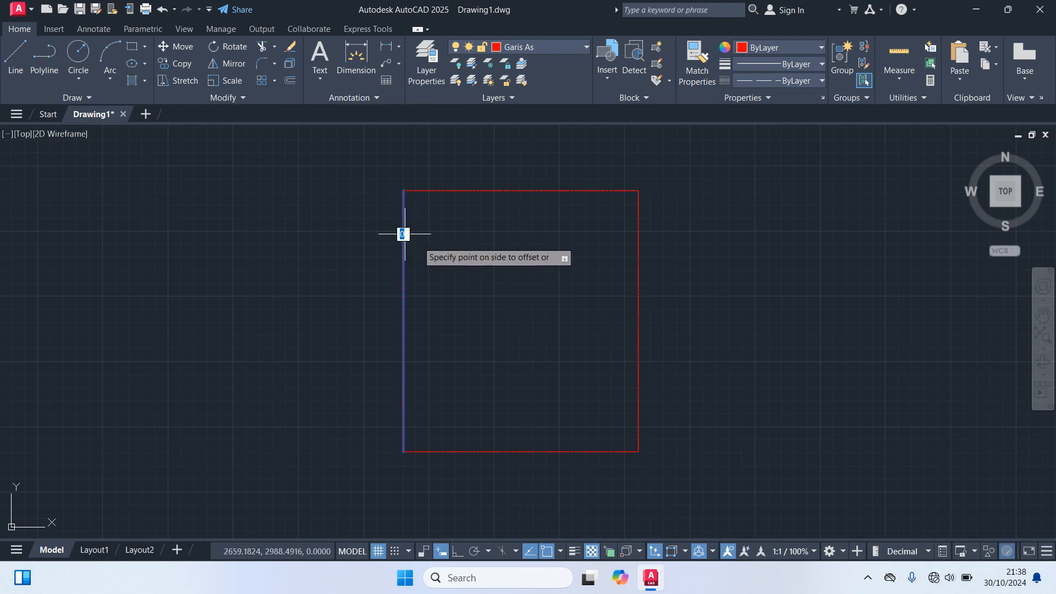
click(450, 247)
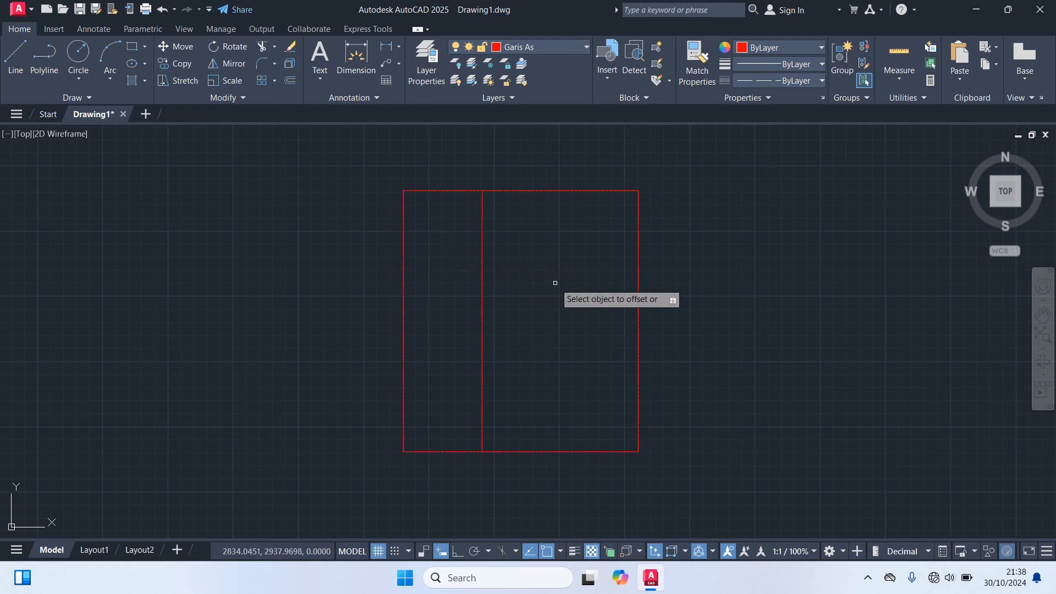
key(Return)
- Offset the inner vertical axis line 150 units to the right
key(Return)
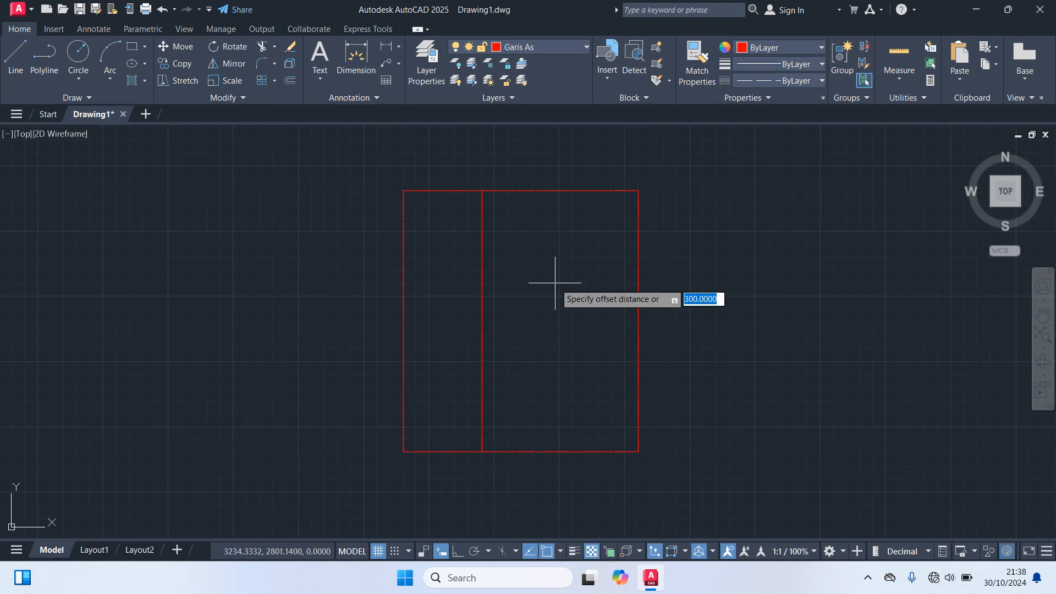
text(150)
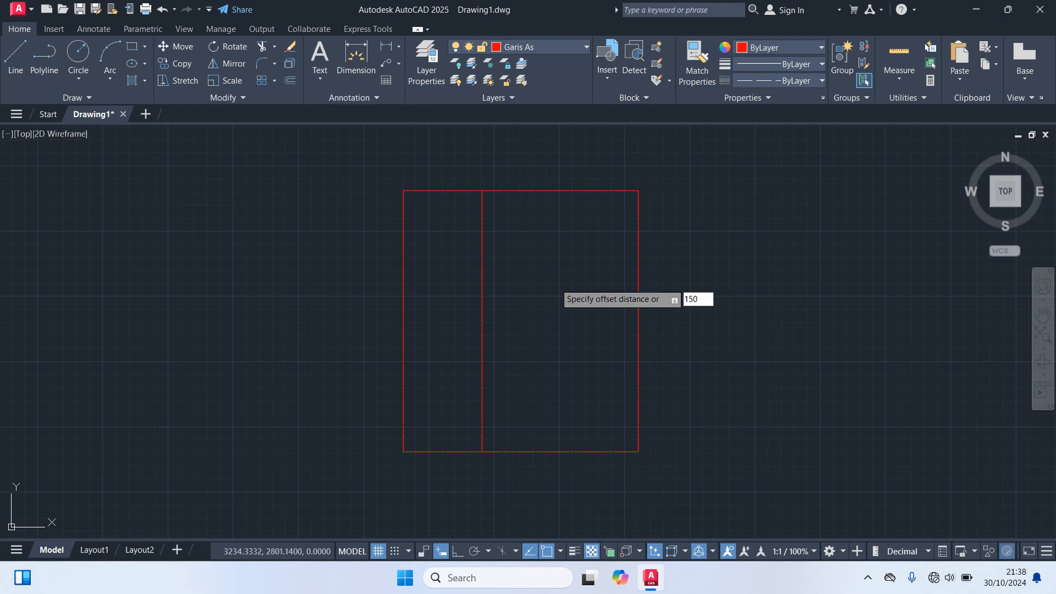
key(Return)
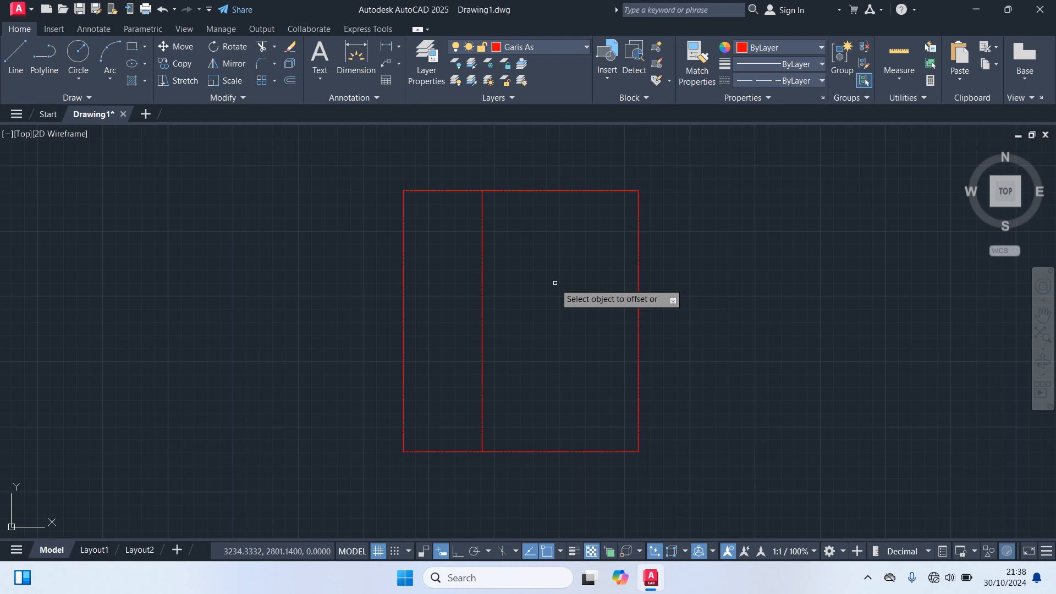
click(481, 237)
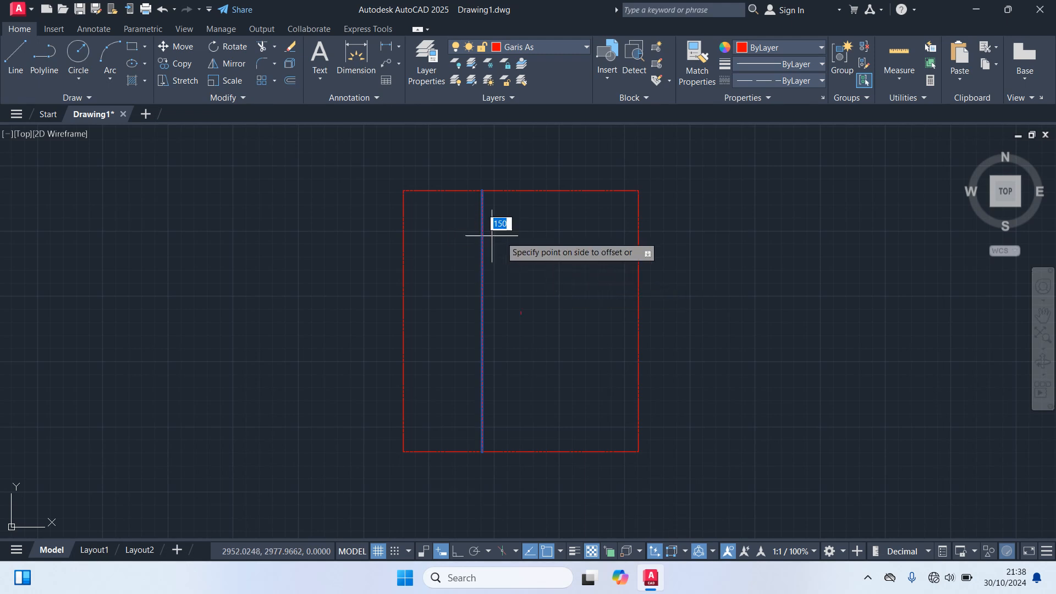
click(530, 248)
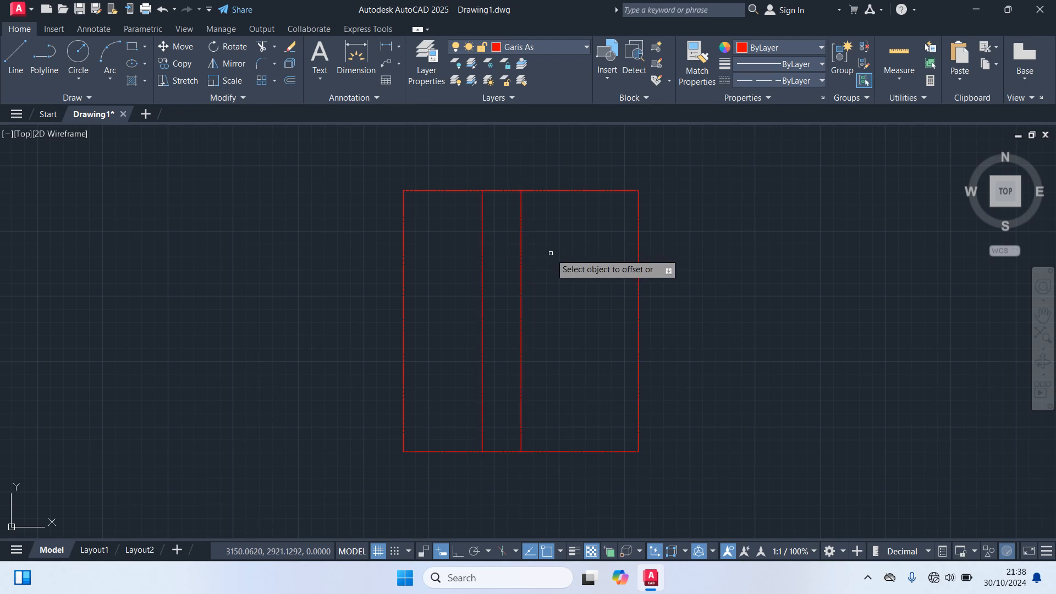
key(Return)
- Offset the rightmost of the two inner vertical lines another 150 units to the right
key(Return)
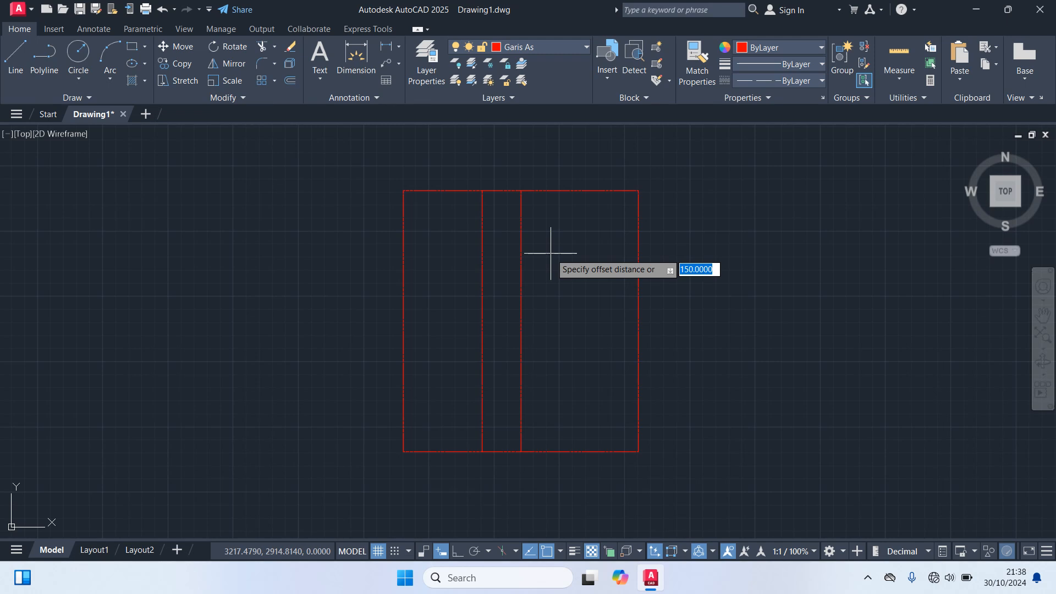
text(1)
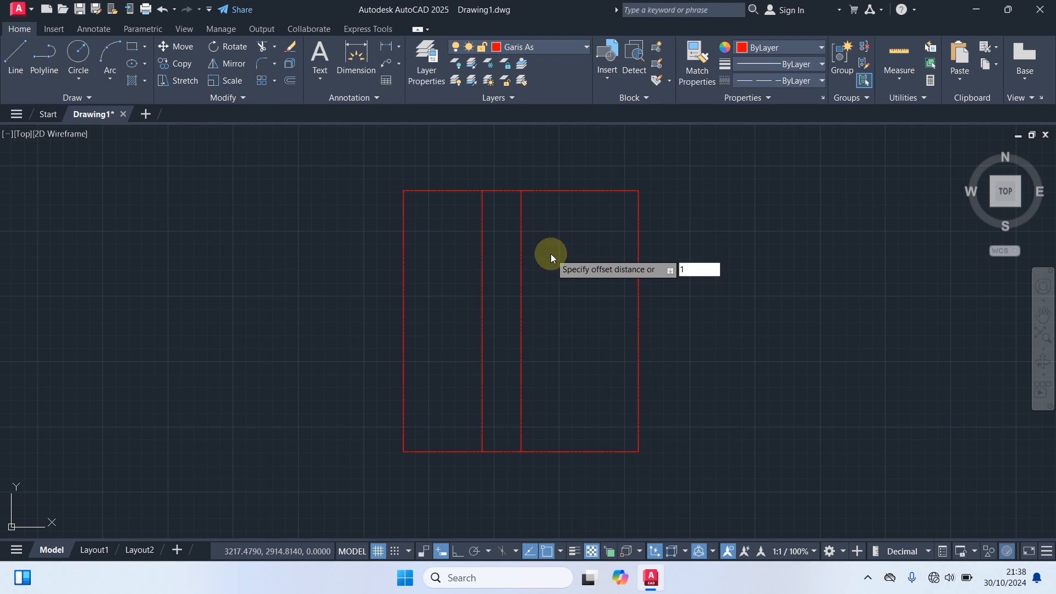
text(50)
key(Return)
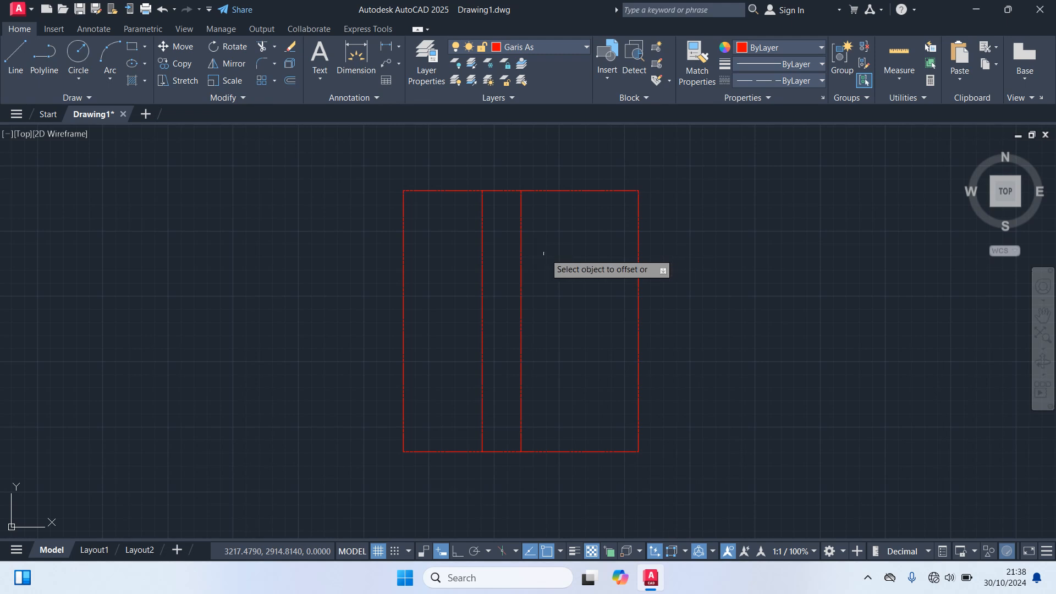
click(520, 237)
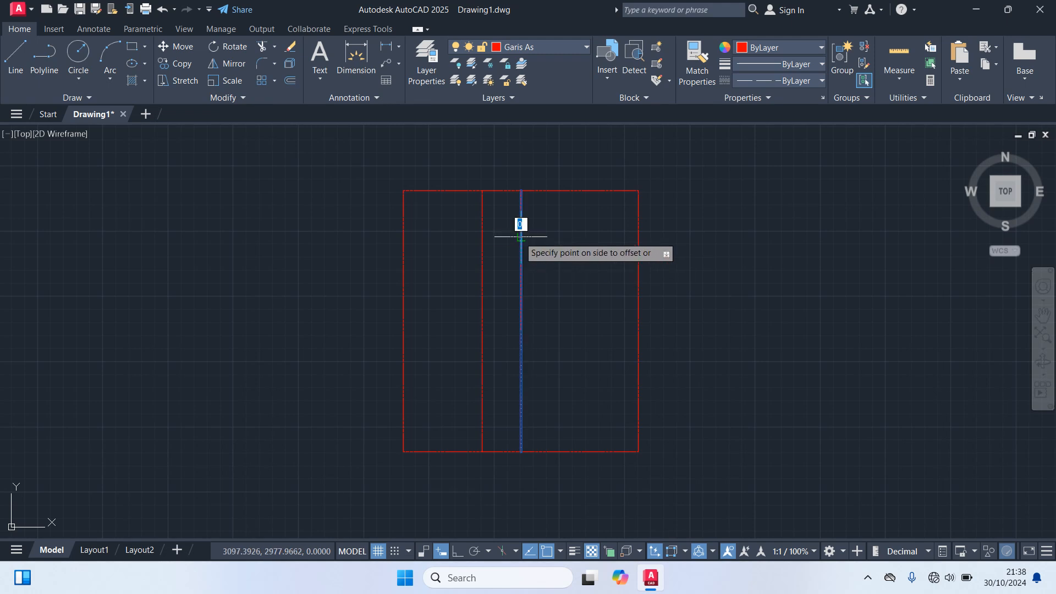
click(583, 253)
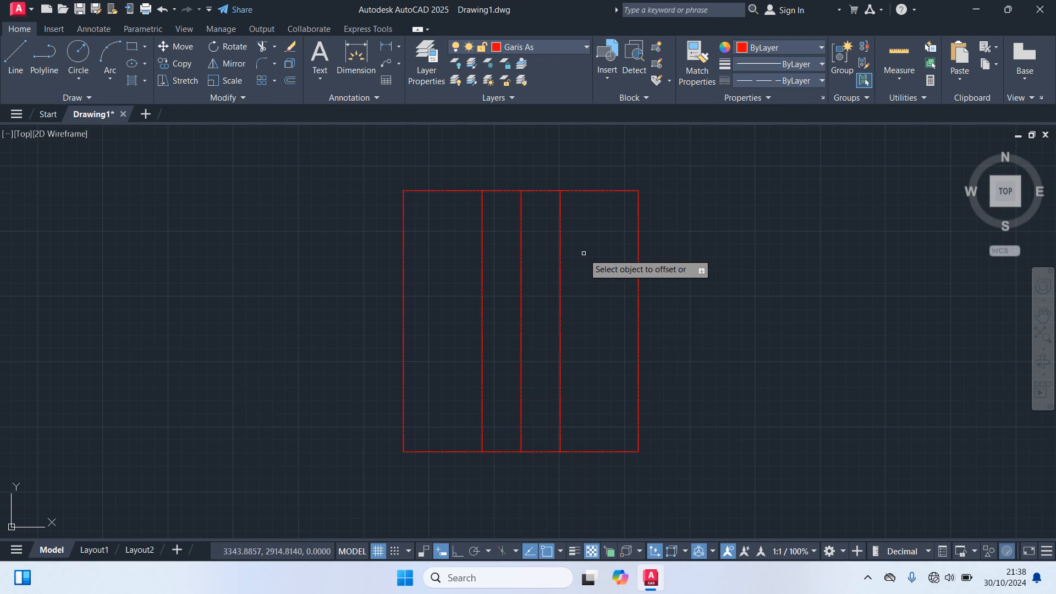
key(Escape)
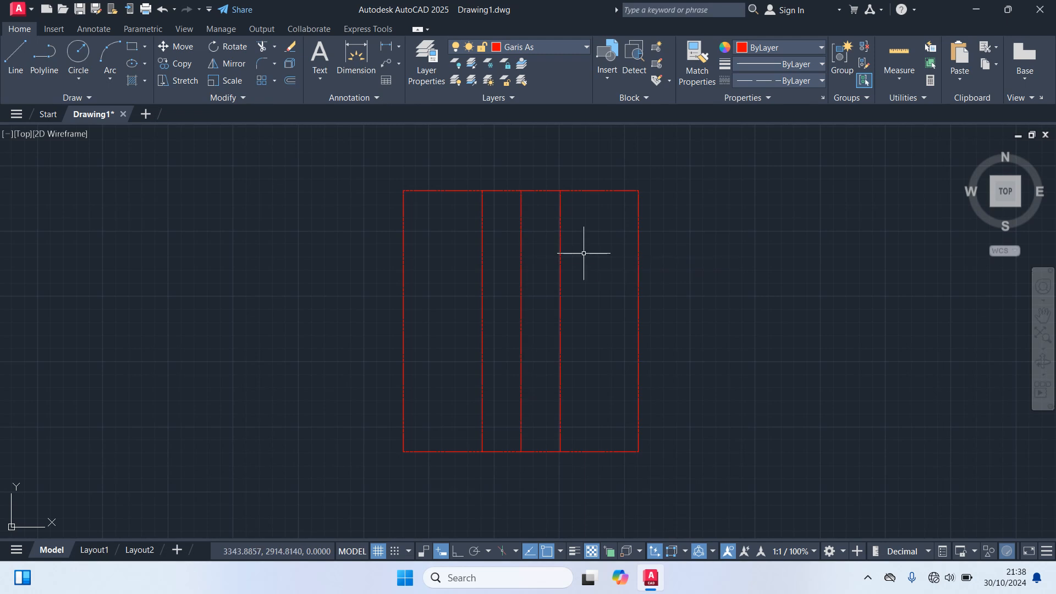
- Offset the rightmost inner vertical axis line 100 units to the right
key(Return)
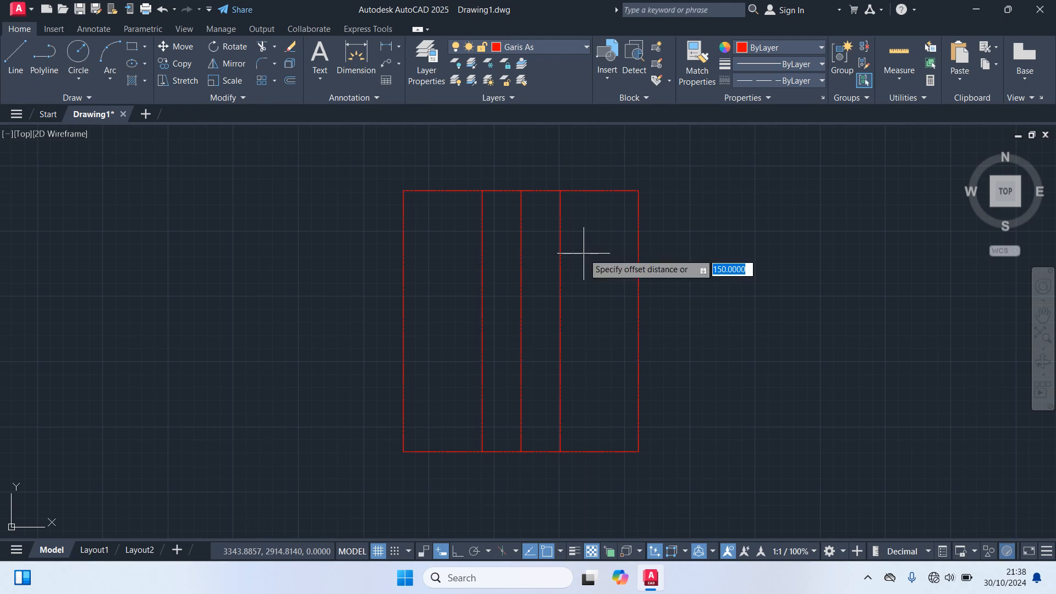
text(100)
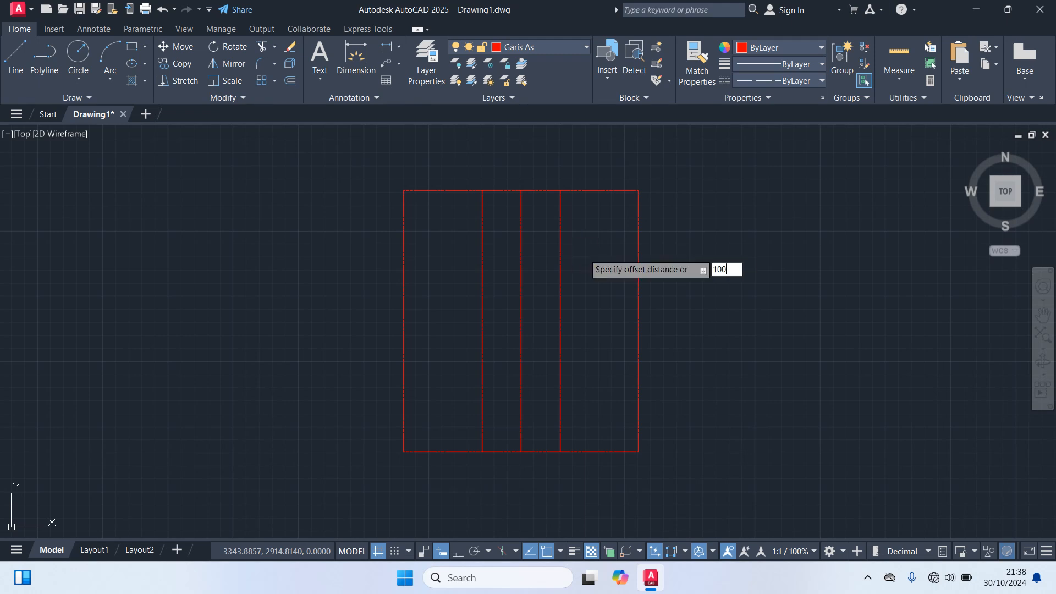
key(Return)
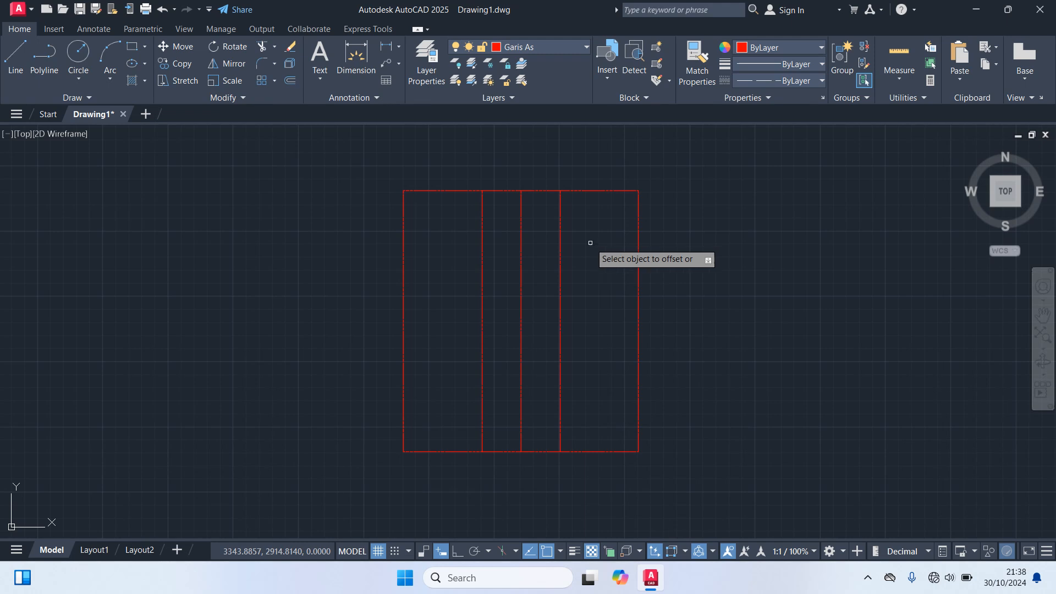
click(560, 233)
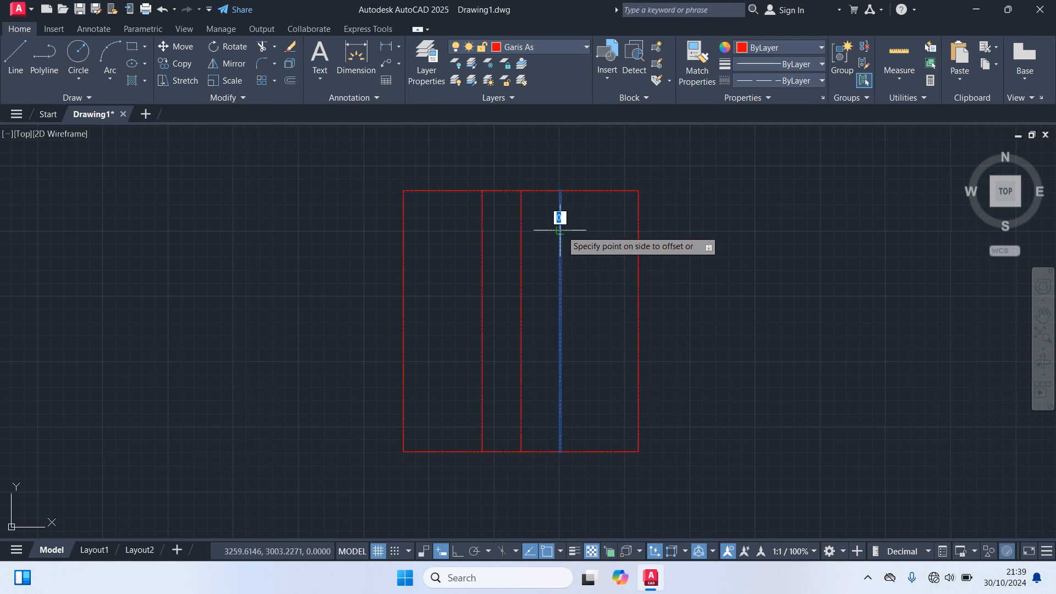
click(603, 236)
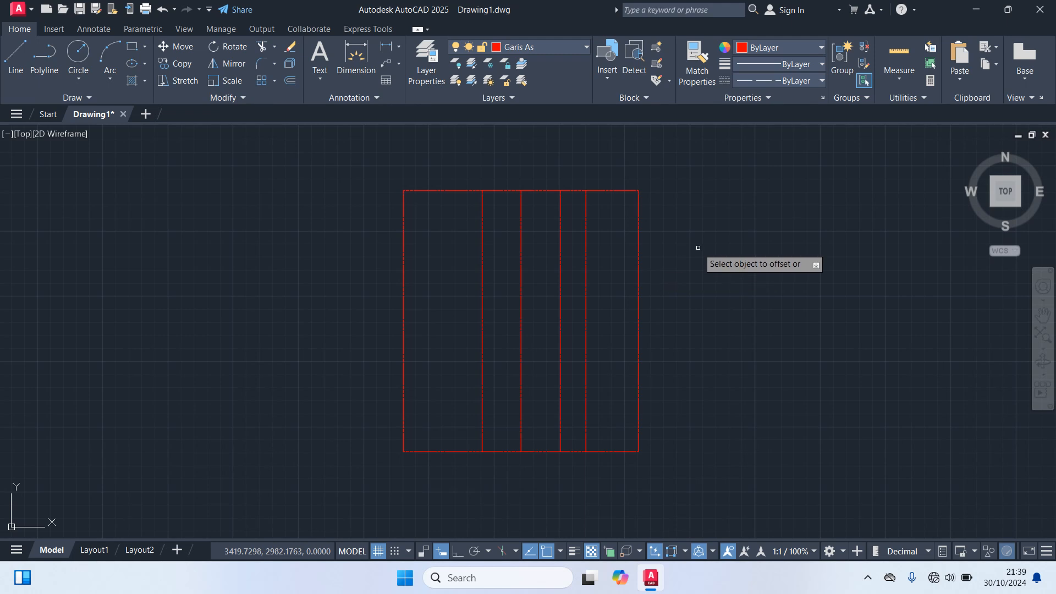
key(Return)
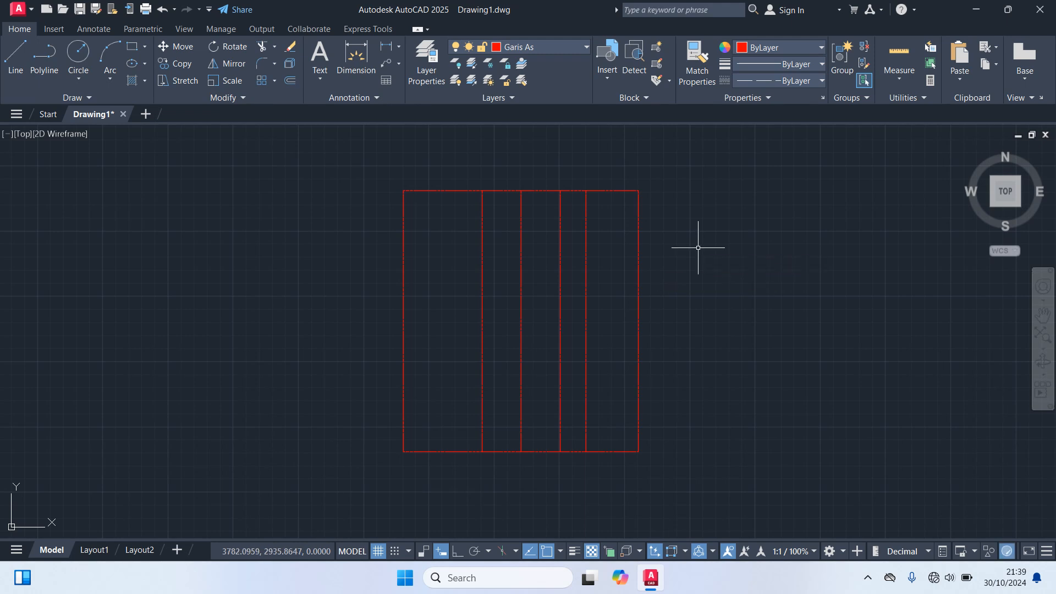
- Offset the rectangle's top edge 200 units downward, and offset the resulting line another 200 units downward
key(Return)
text(200)
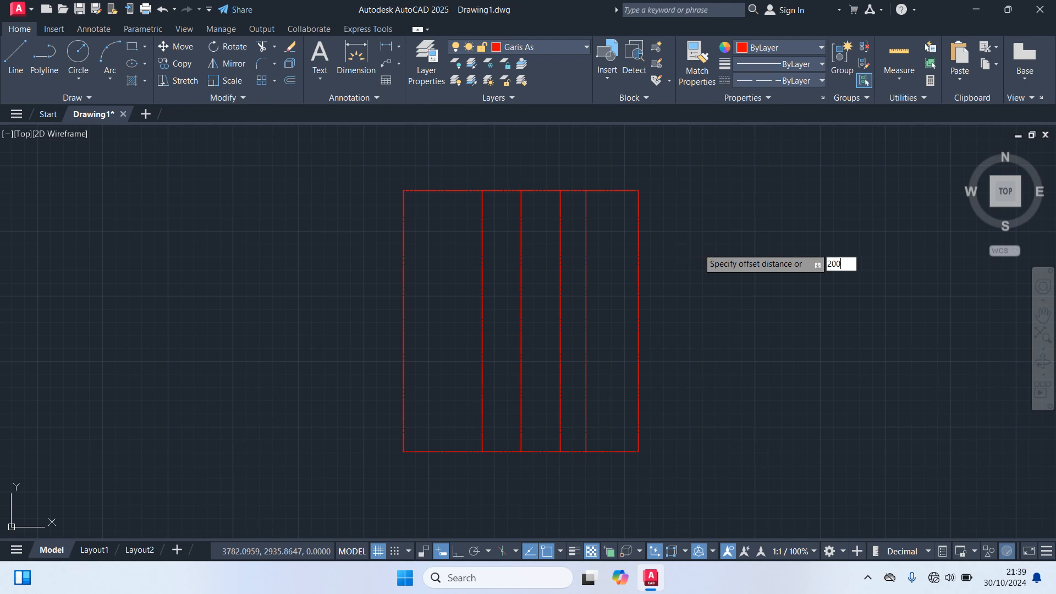
key(Return)
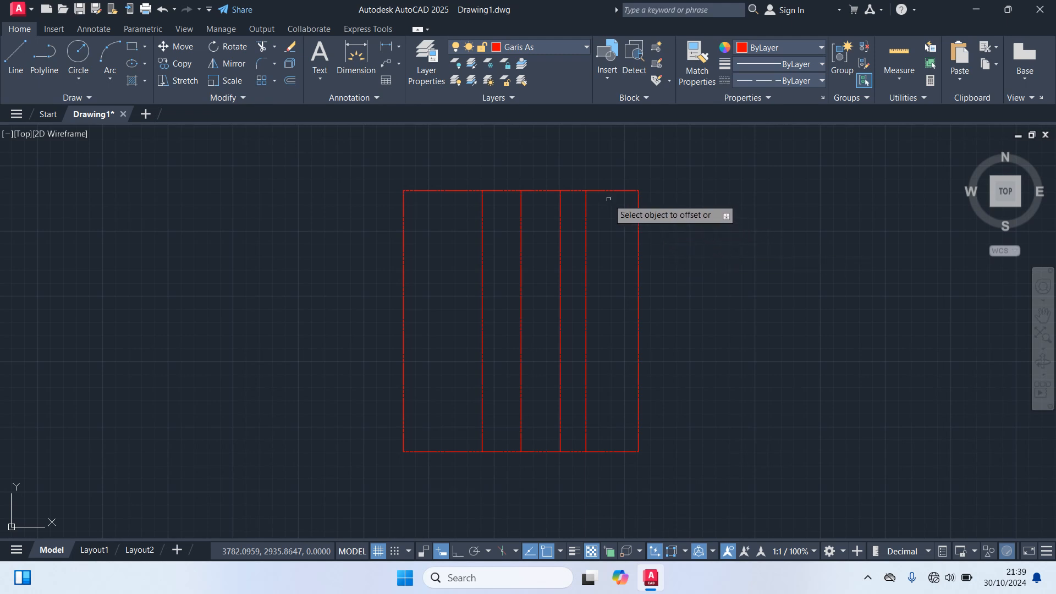
click(592, 190)
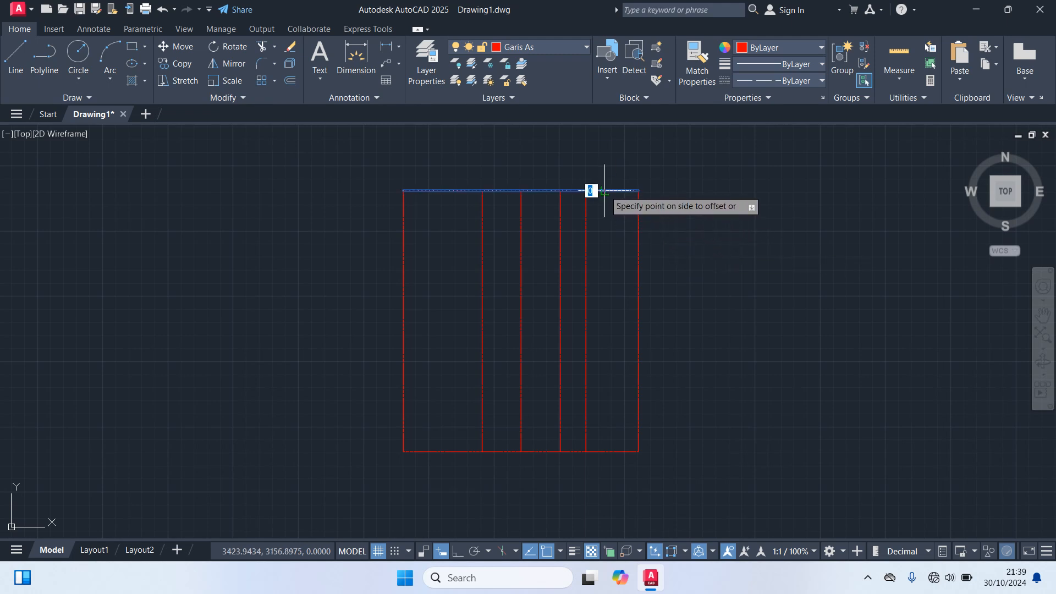
click(617, 279)
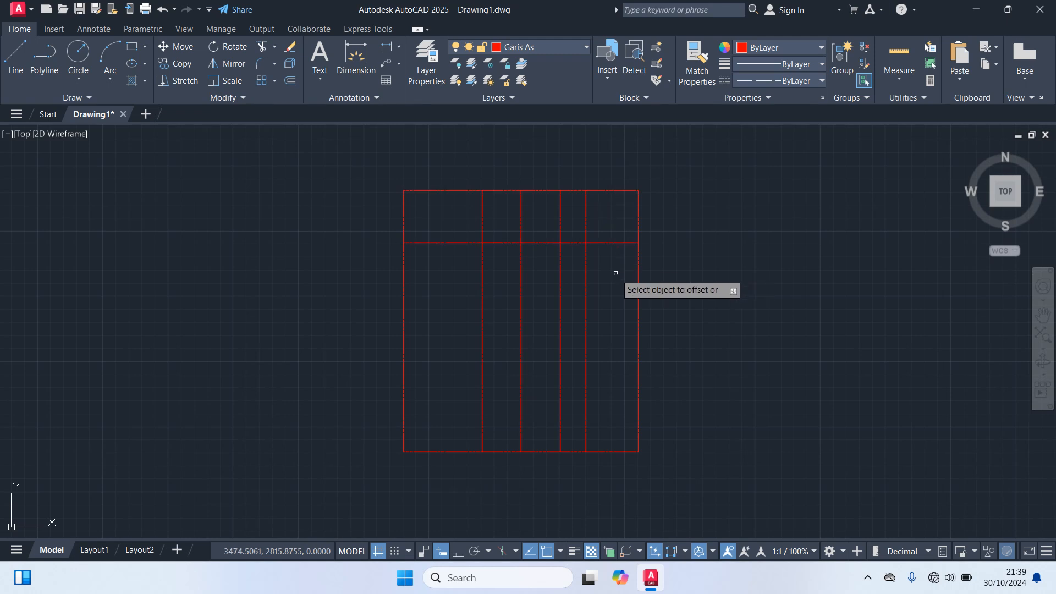
click(611, 242)
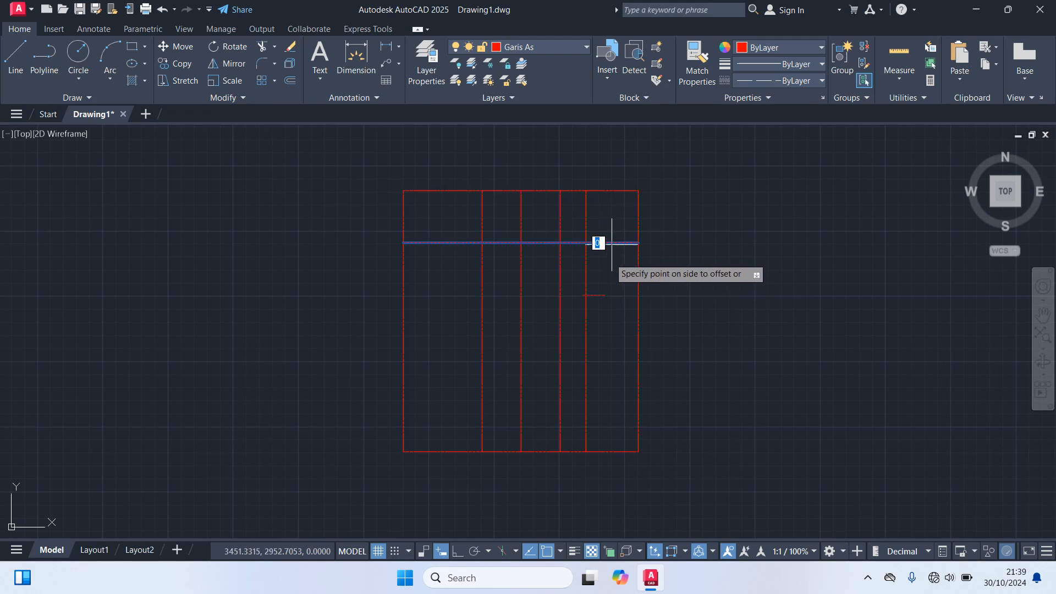
click(609, 337)
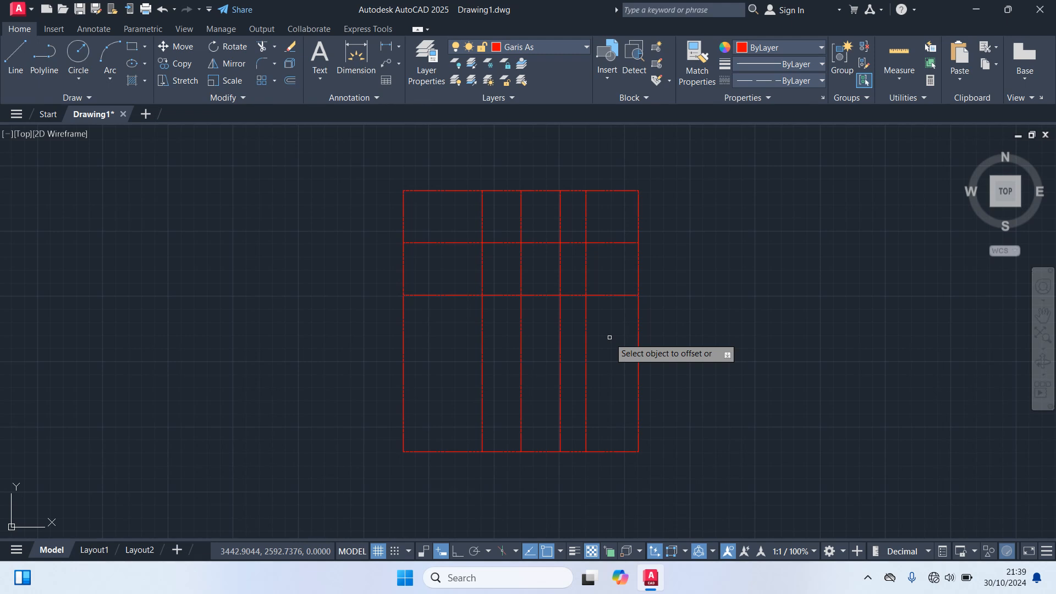
key(Return)
- Offset the lower of the two inner horizontal axis lines 150 units downward
key(Return)
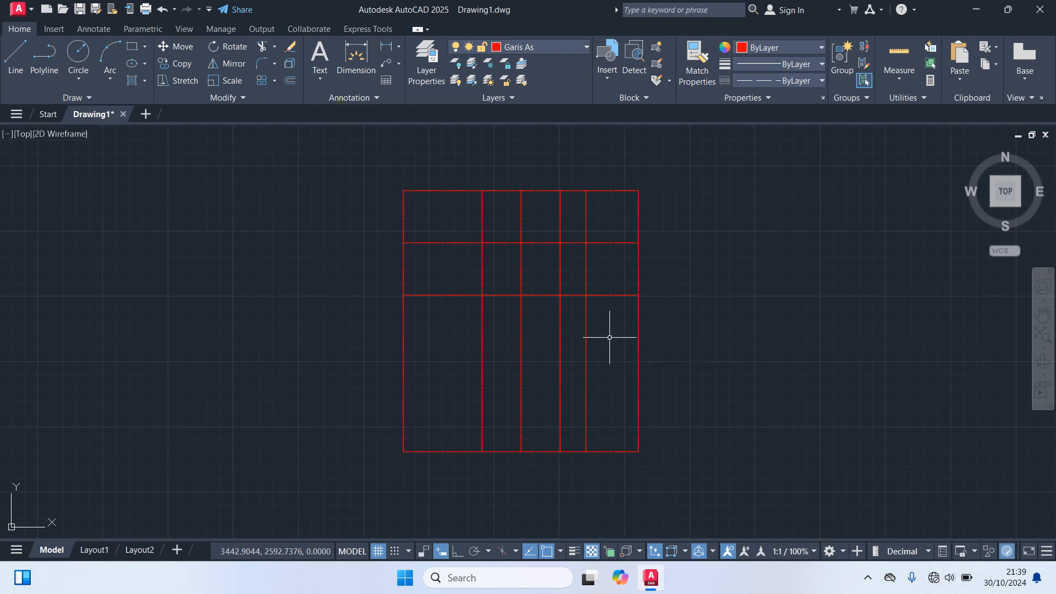
text(150)
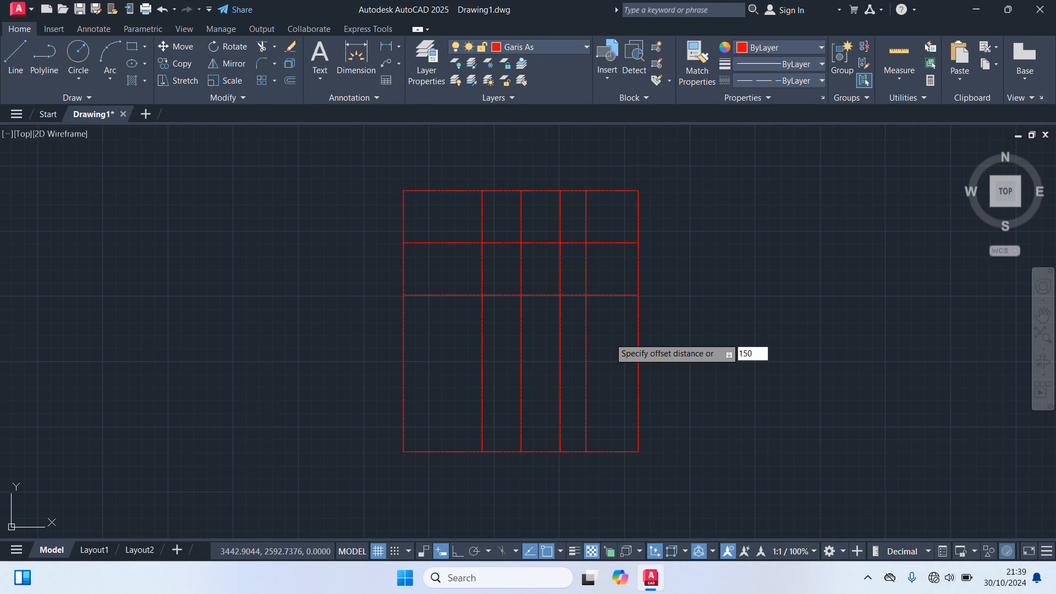
key(Return)
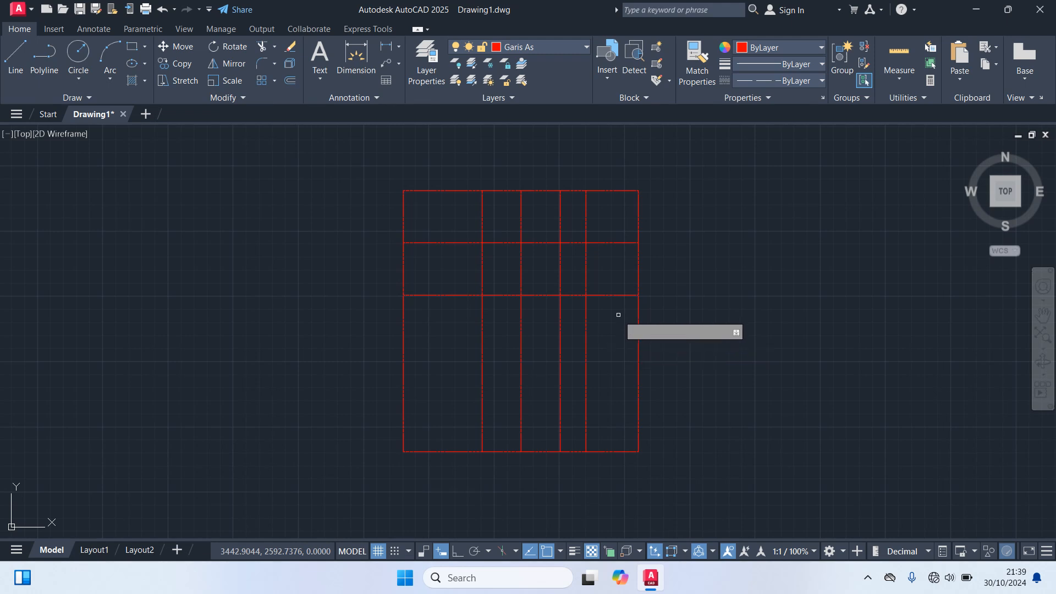
click(616, 295)
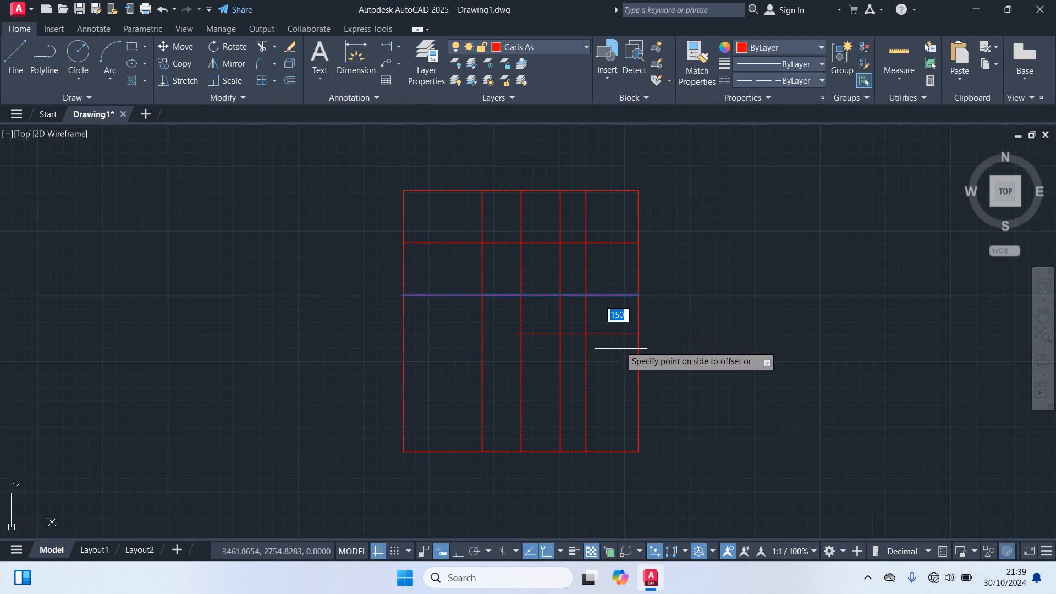
click(623, 369)
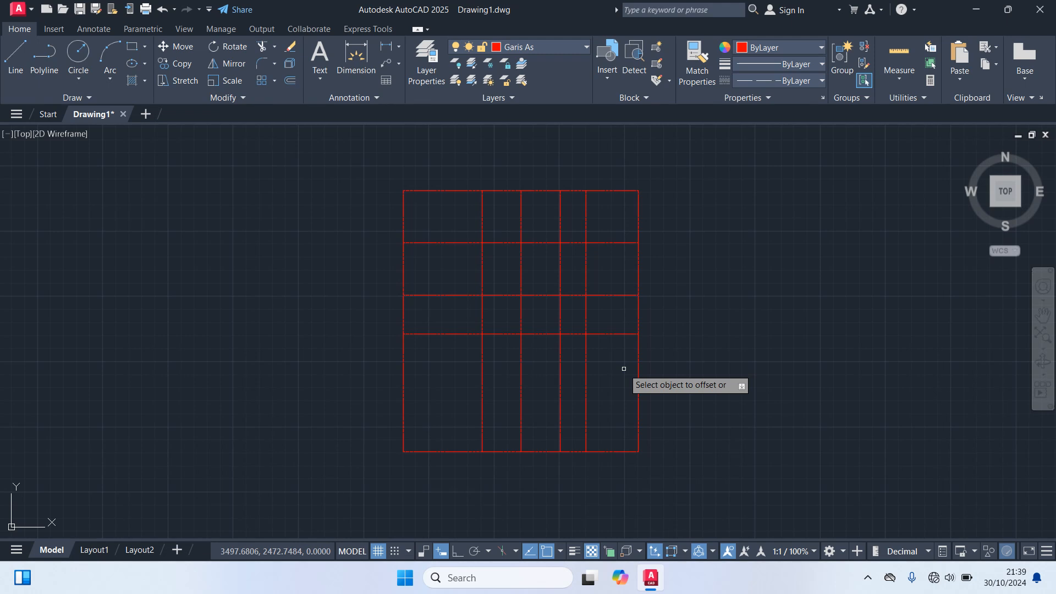
key(Escape)
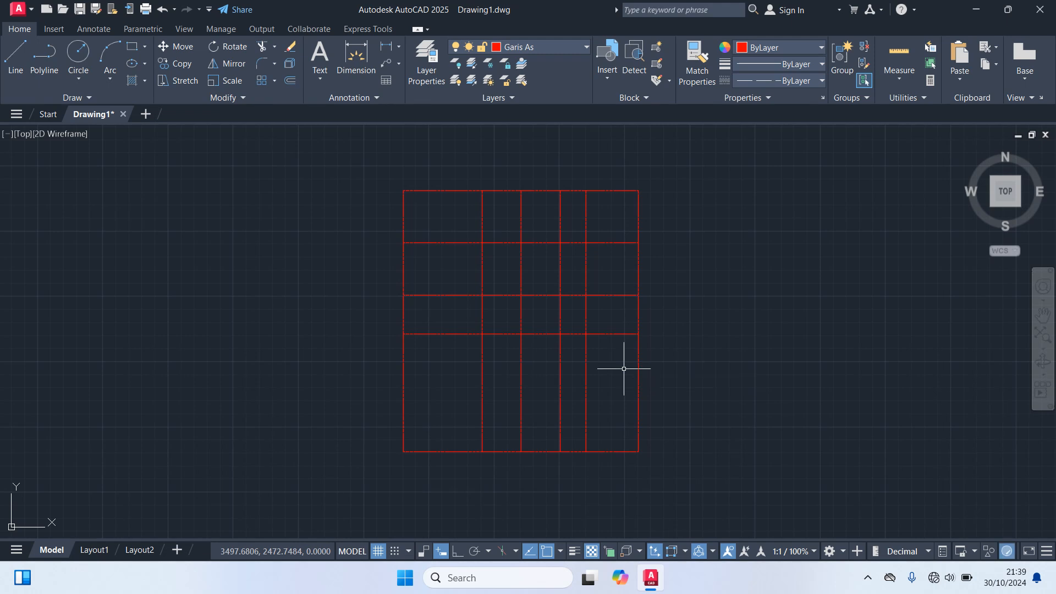
- Offset the lowest inner horizontal axis line 300 units downward
key(Return)
text(300)
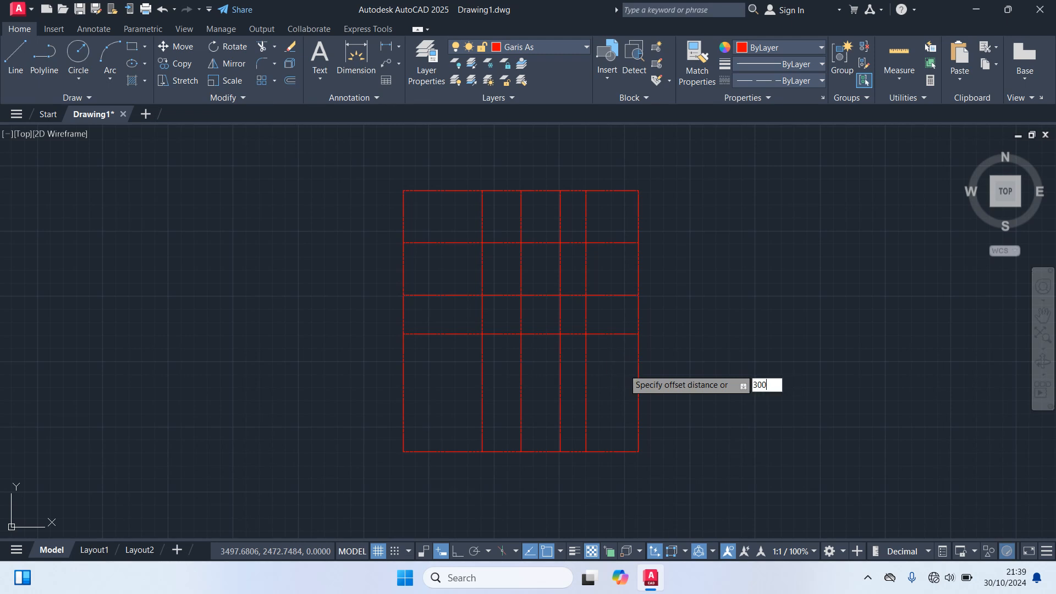
key(Return)
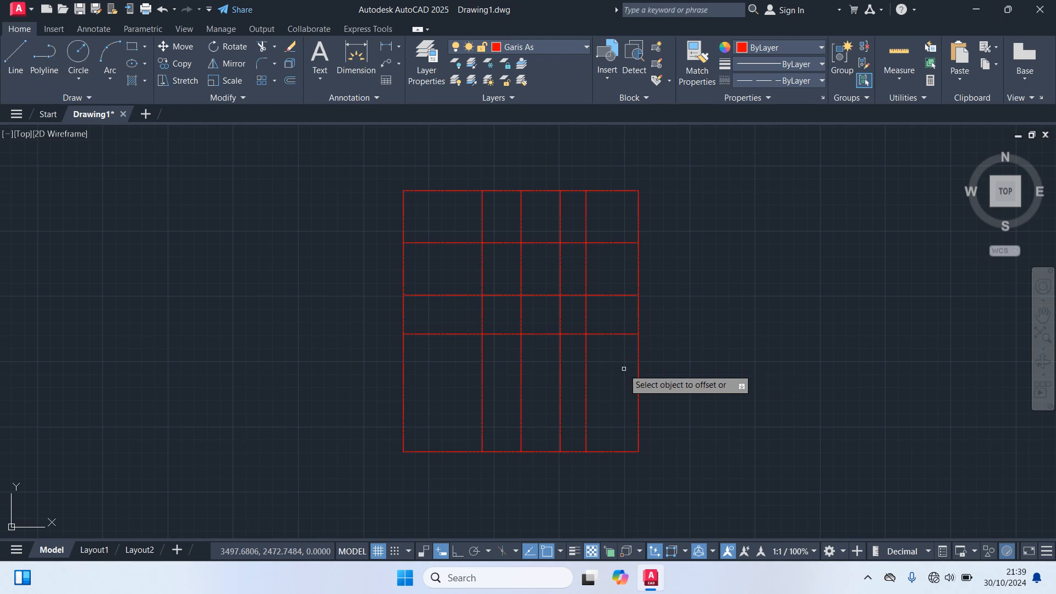
click(611, 334)
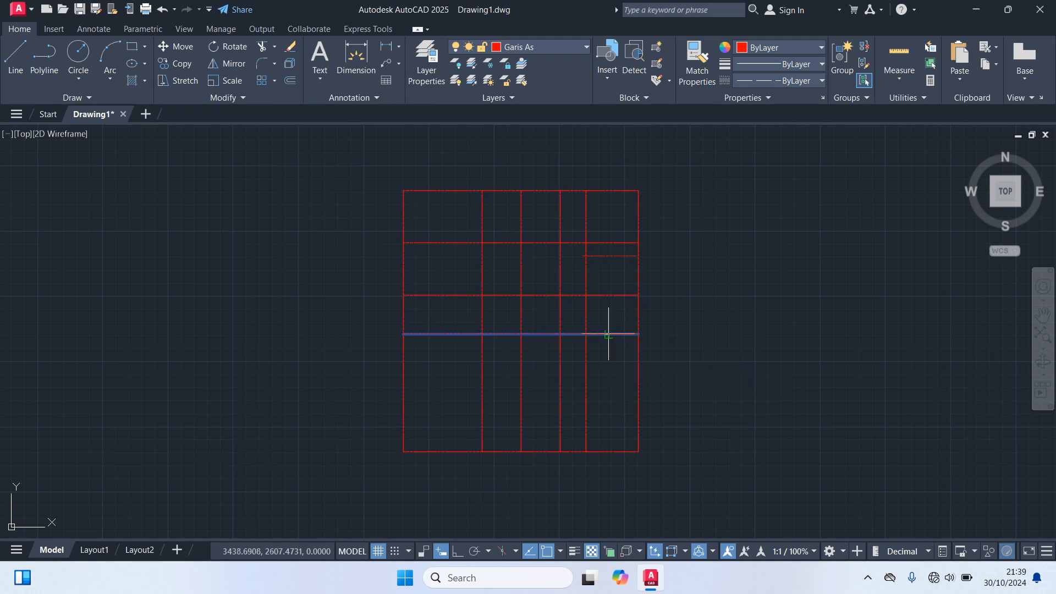
click(616, 437)
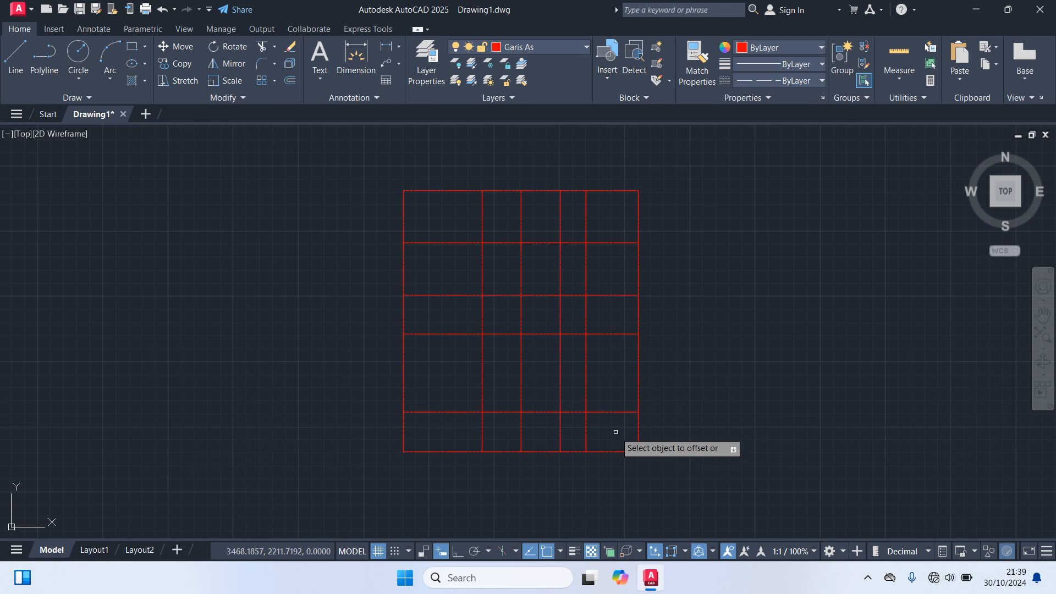
key(Return)
- Offset the lowest inner horizontal axis line 50 units downward, toward the rectangle's bottom edge
key(Return)
text(150)
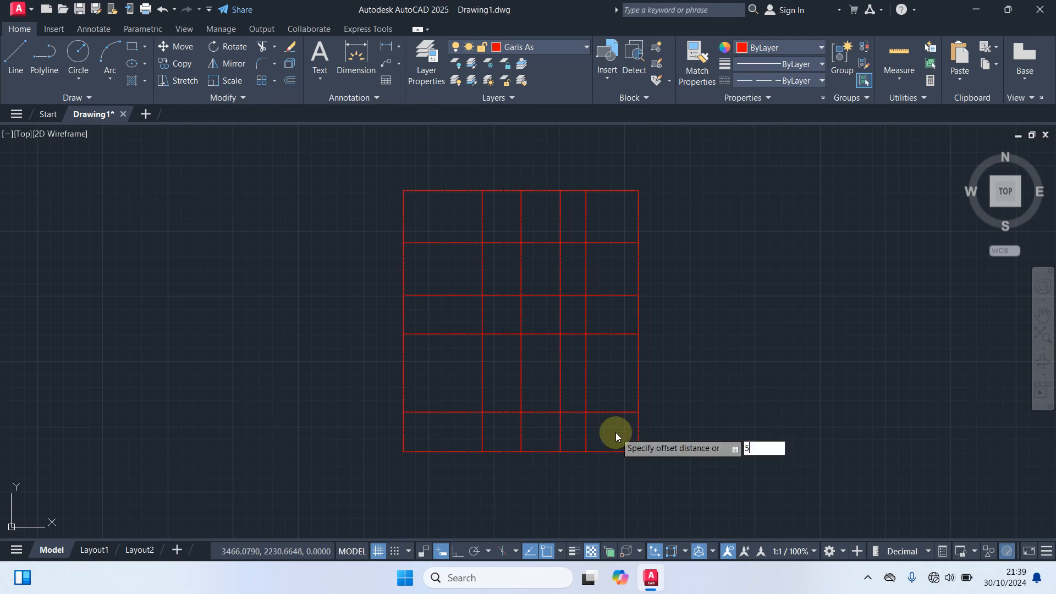
key(Return)
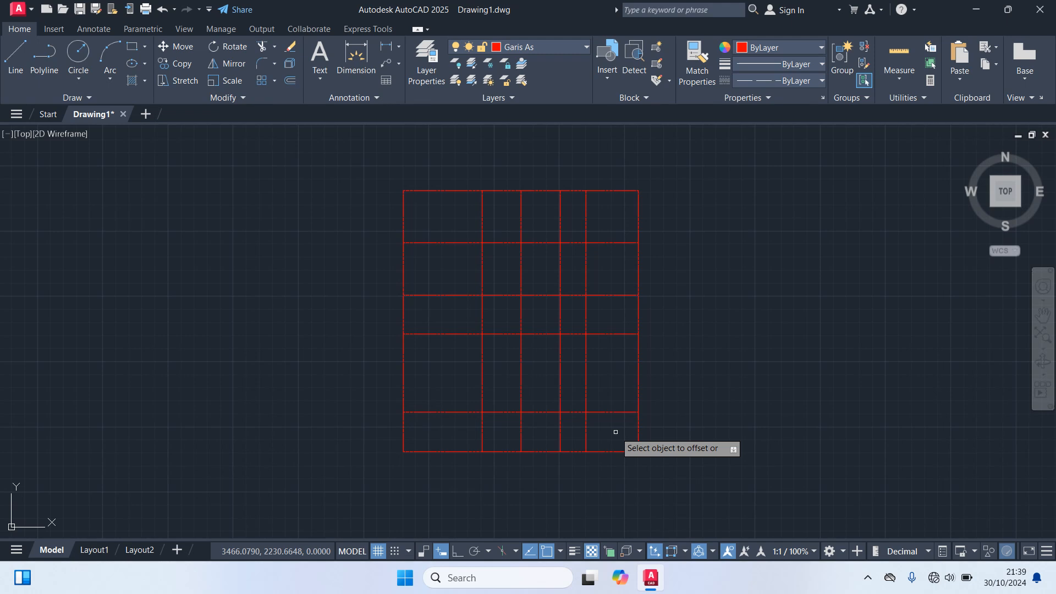
click(615, 411)
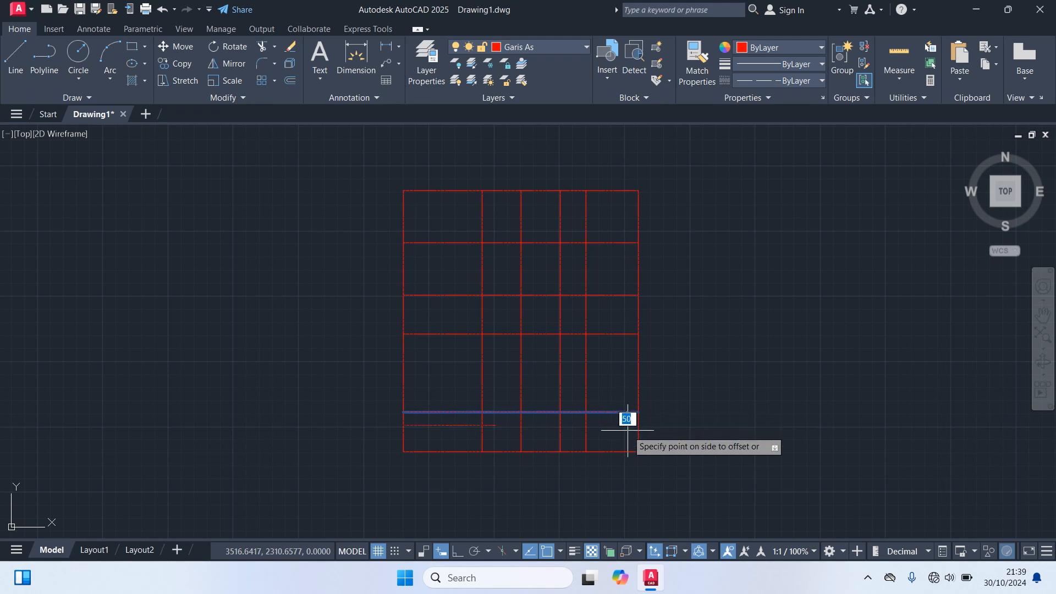
click(627, 430)
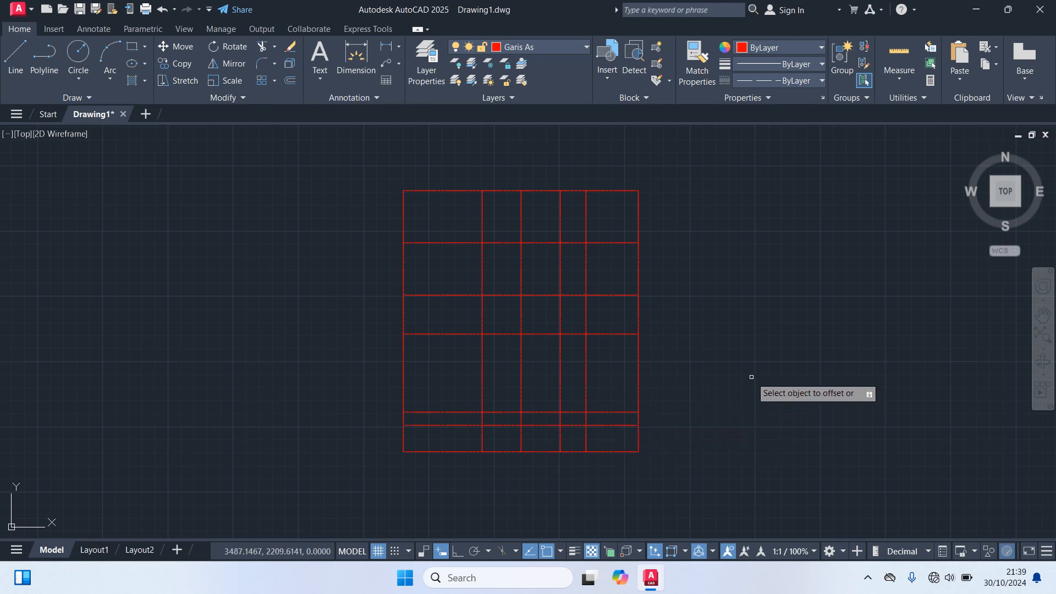
key(Escape)
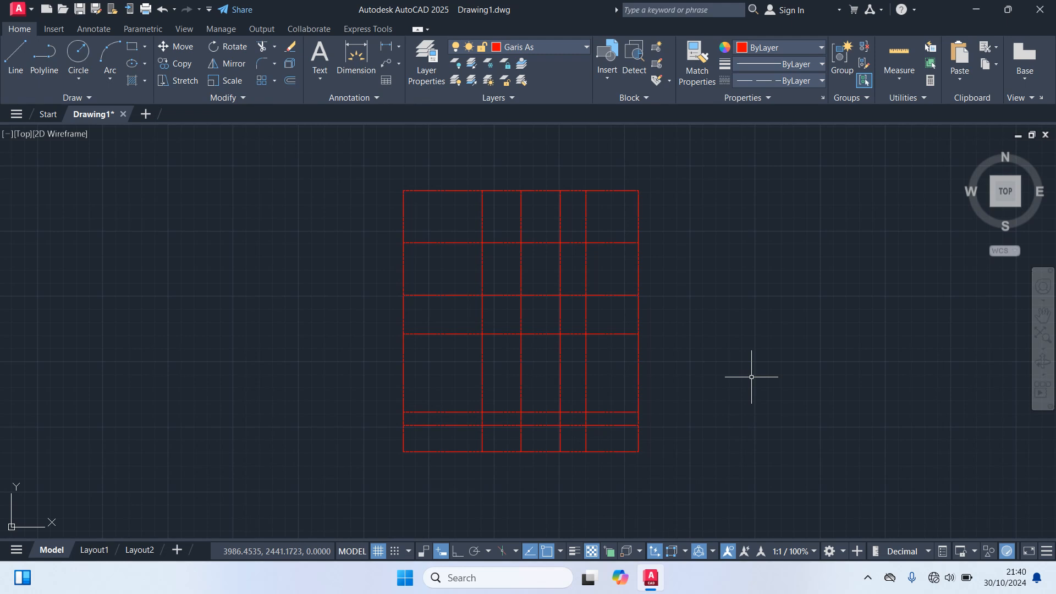
- Trim the uppermost inner horizontal line to the span between the first and third inner verticals, and the fourth vertical above the second horizontal
text(t)
key(Return)
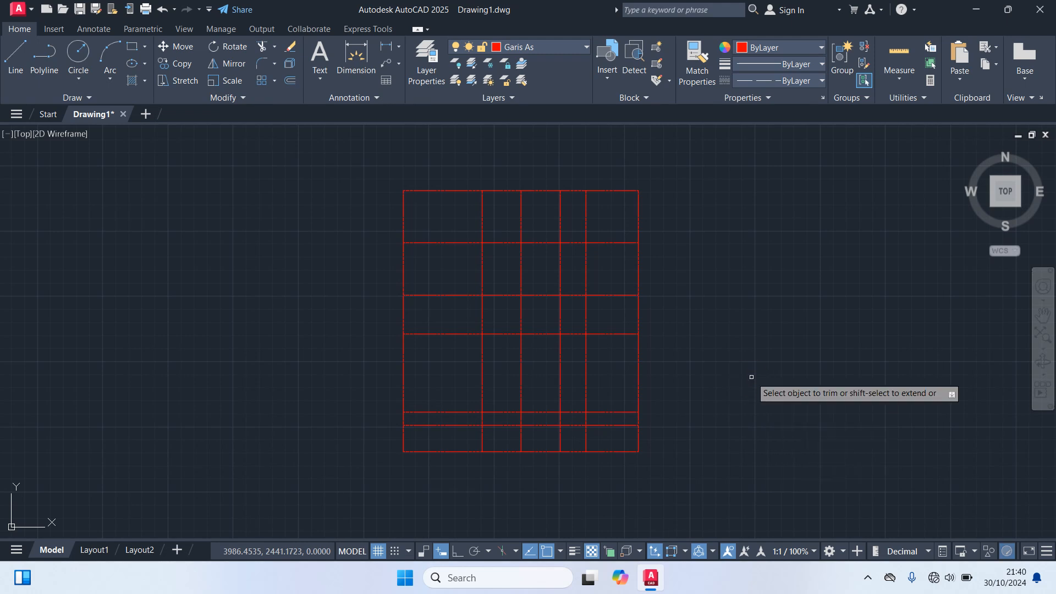
click(437, 243)
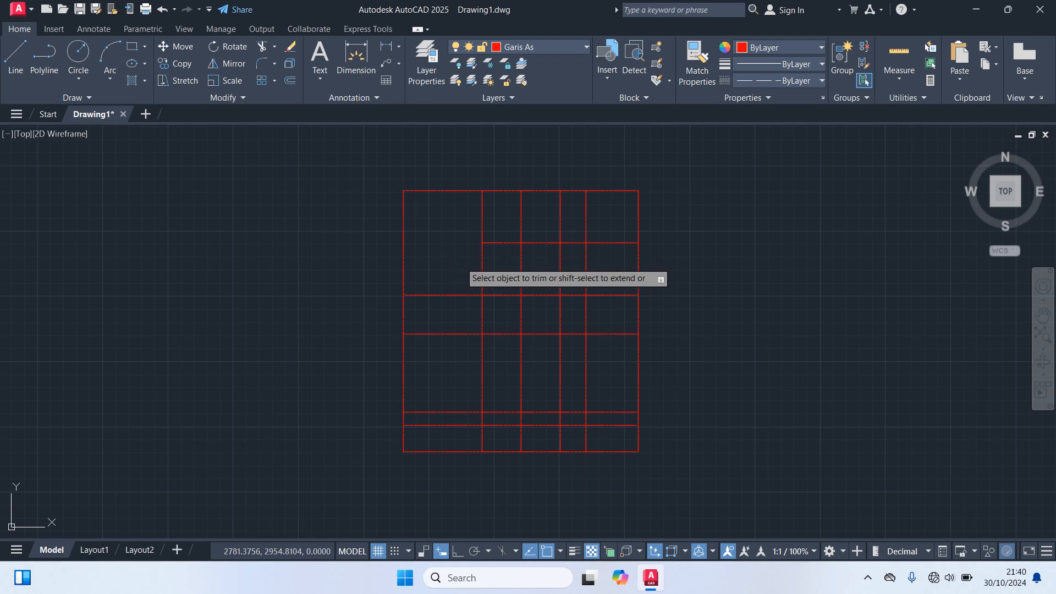
click(587, 223)
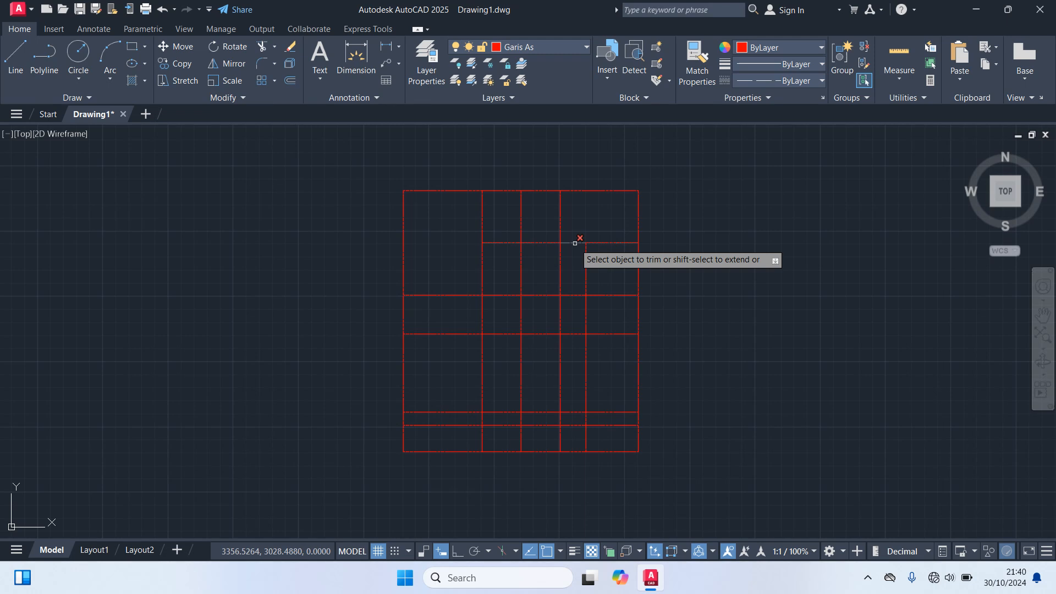
click(574, 242)
click(586, 252)
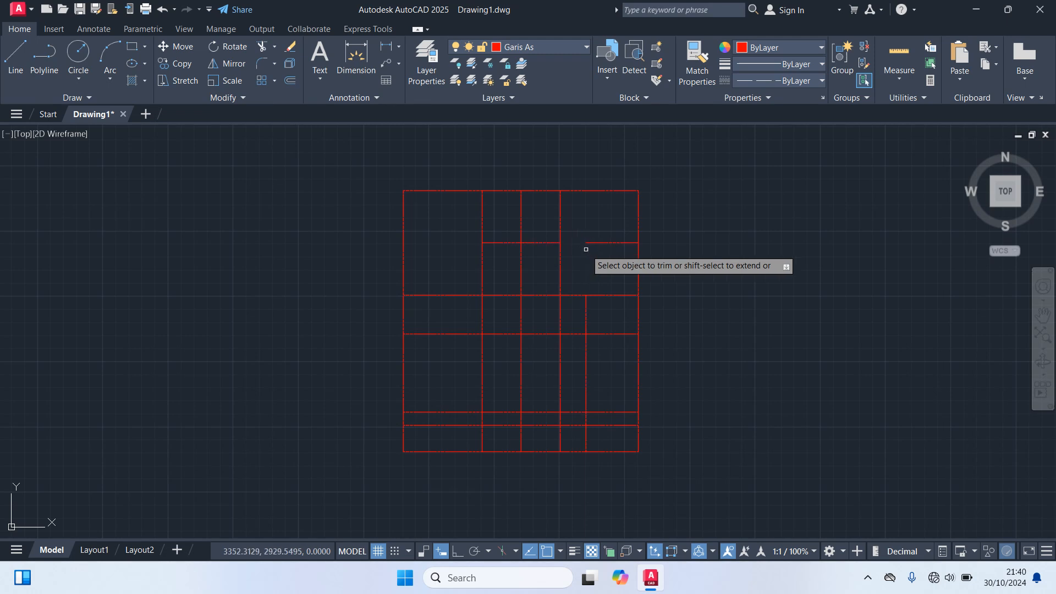
click(600, 242)
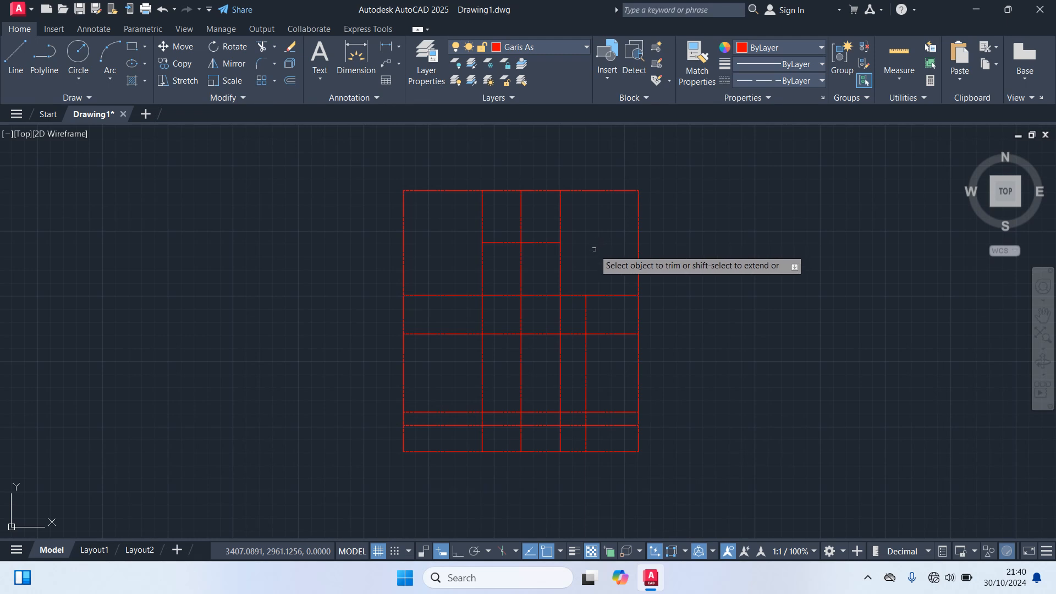
- Trim the inner grid segments between the first and fourth verticals, from below the uppermost inner horizontal down to the third
click(561, 266)
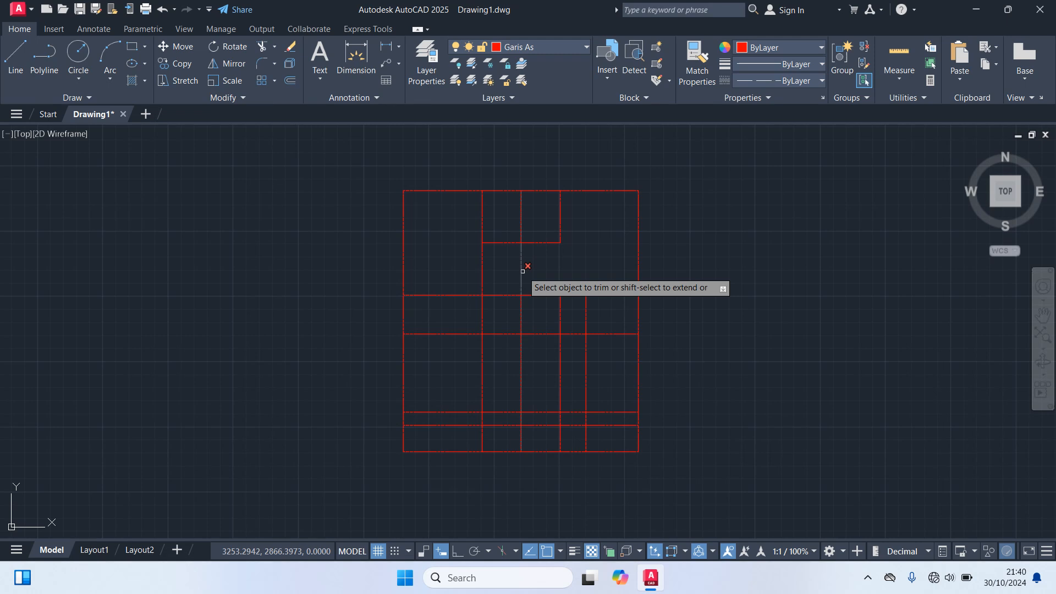
click(522, 271)
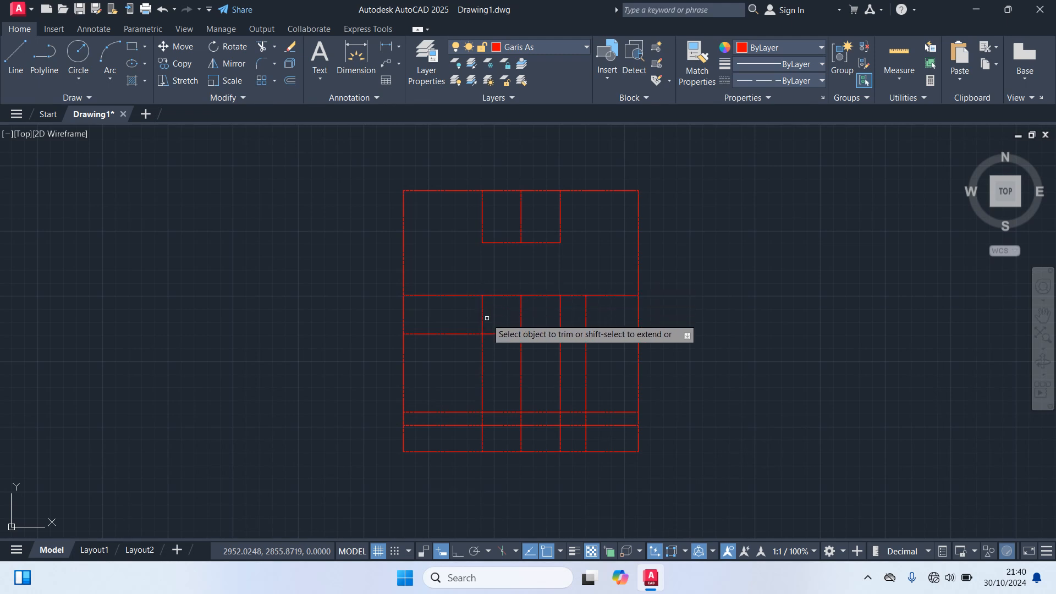
click(490, 296)
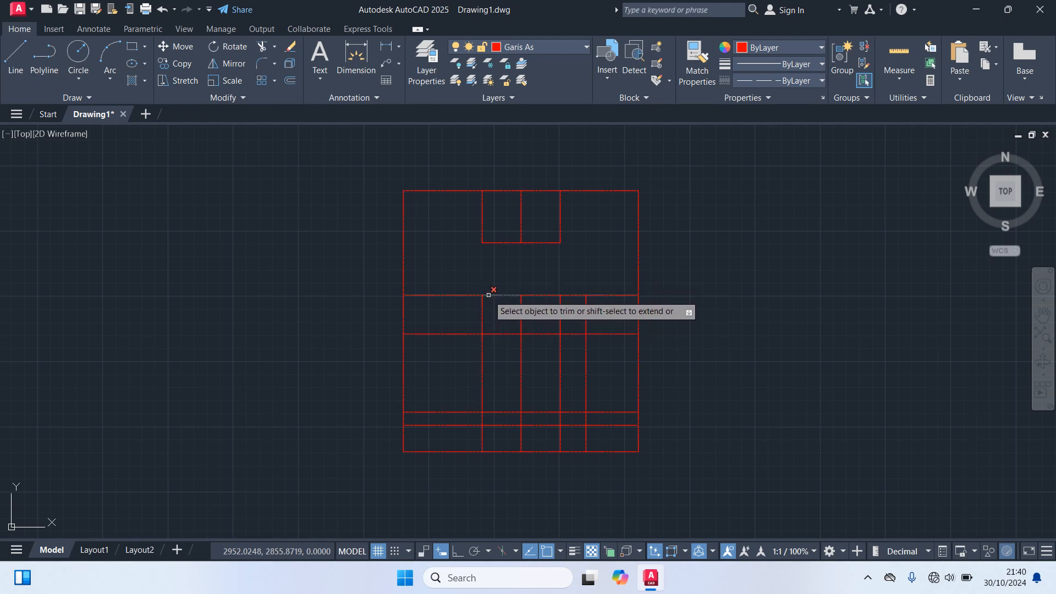
click(531, 295)
click(558, 308)
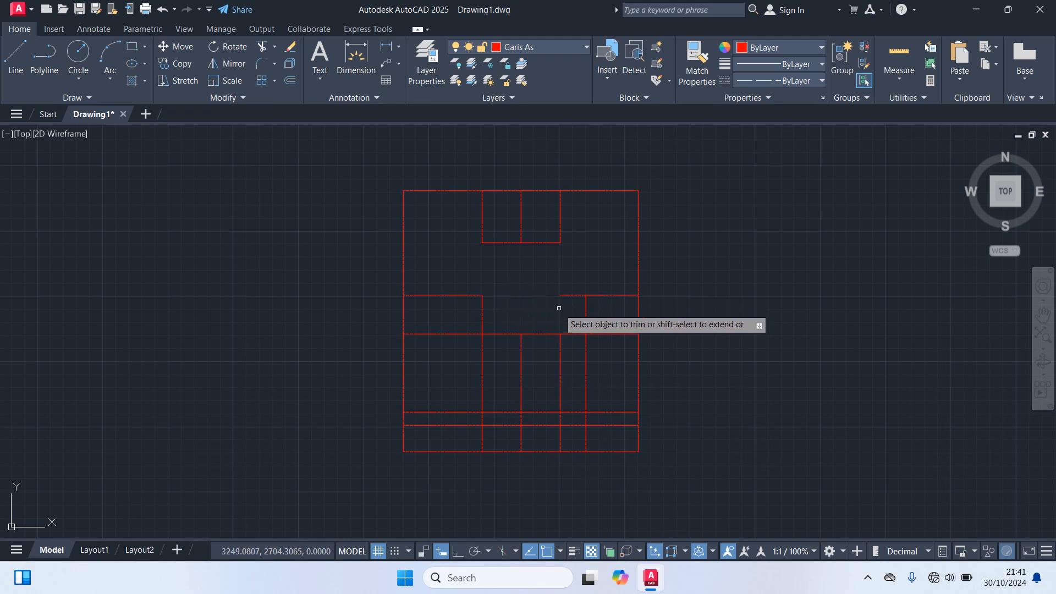
click(573, 297)
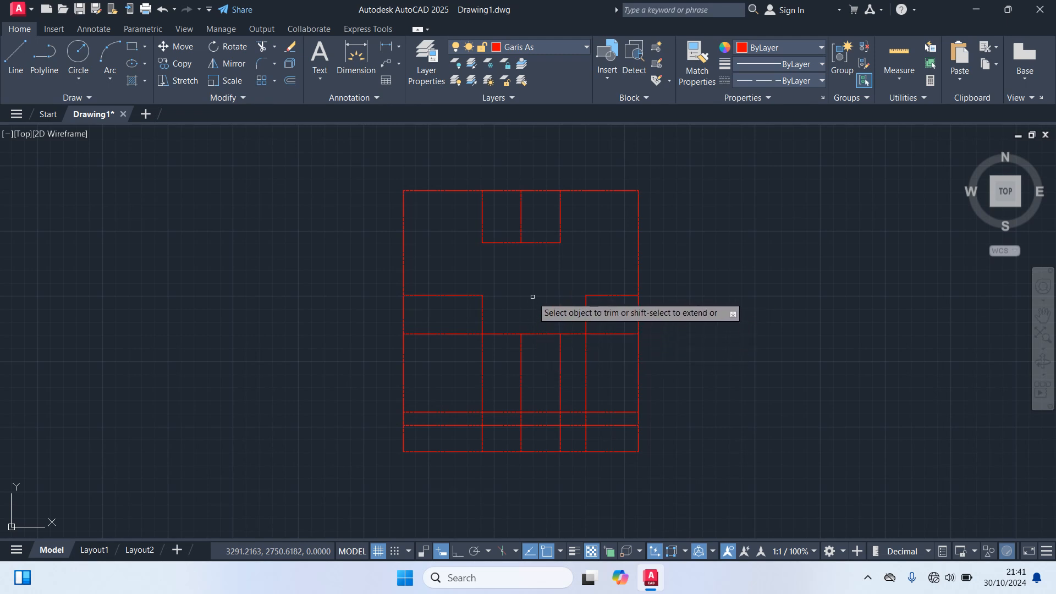
- Trim the second vertical below the third inner horizontal, the fourth vertical down to the fourth horizontal, and the fourth horizontal between the first and third verticals
click(521, 356)
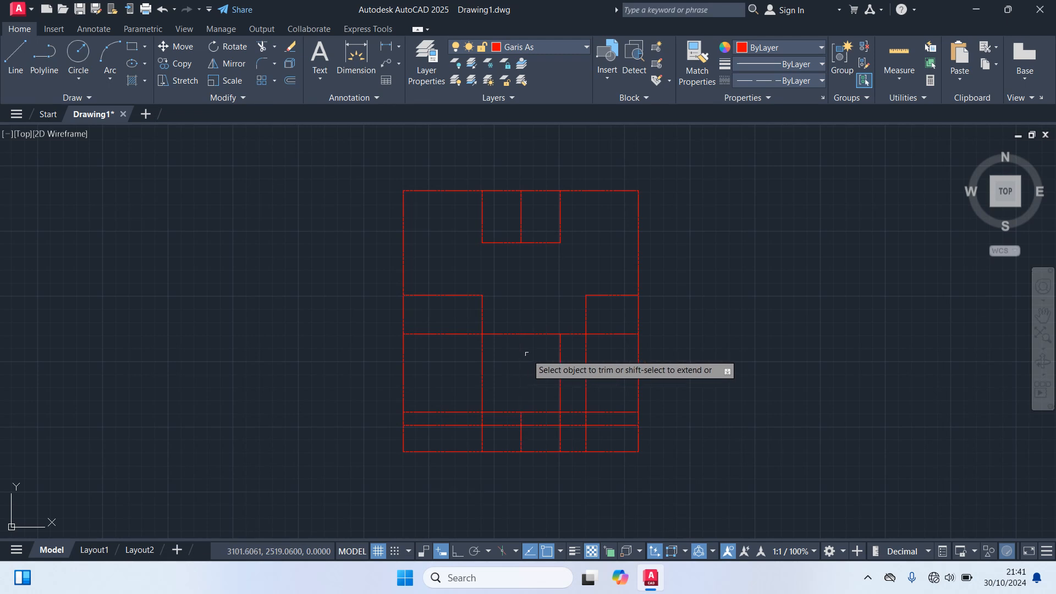
click(585, 362)
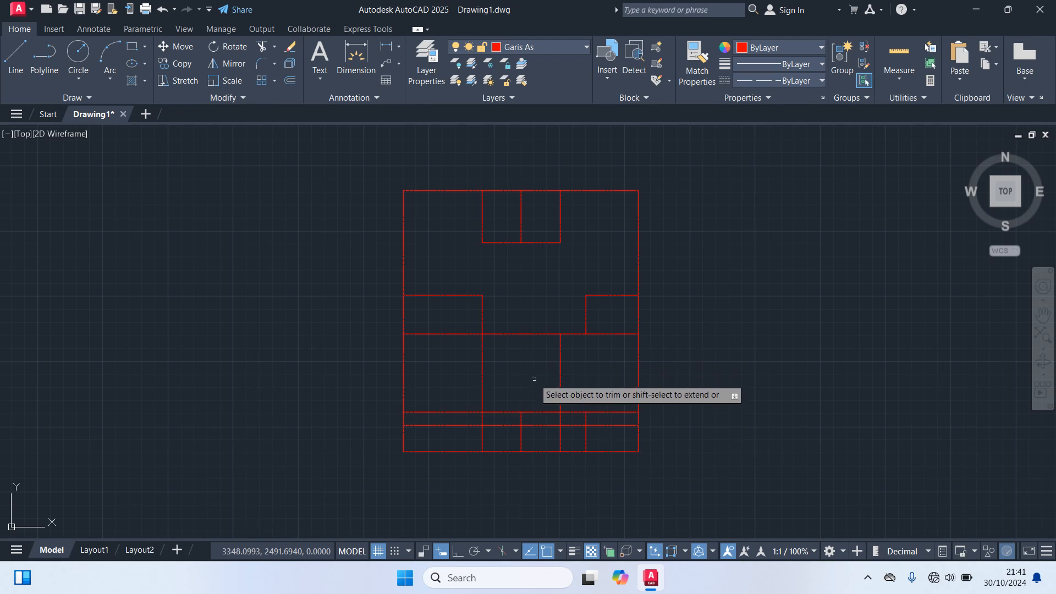
click(543, 412)
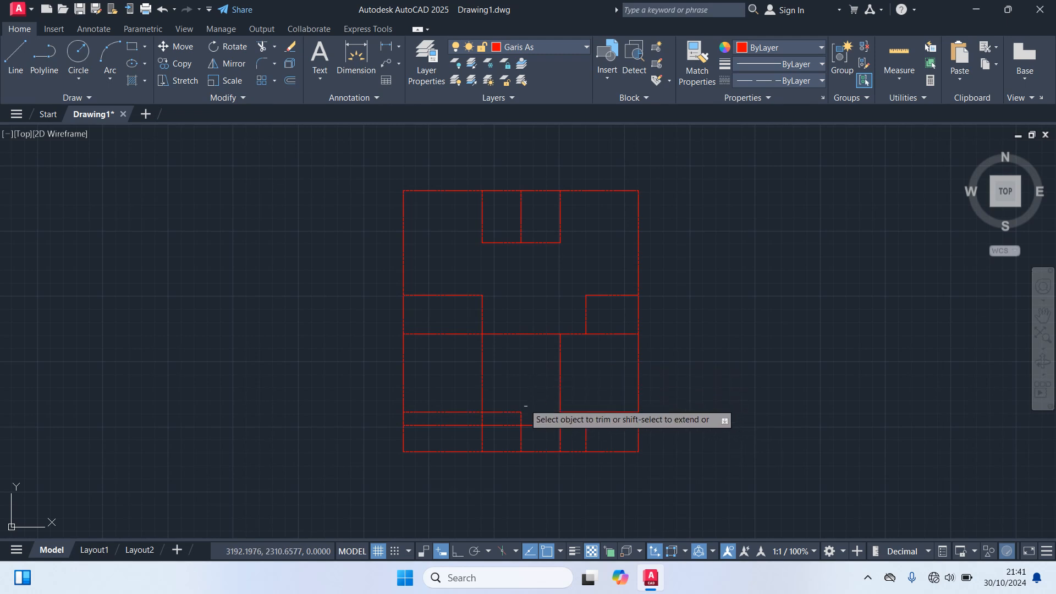
click(516, 413)
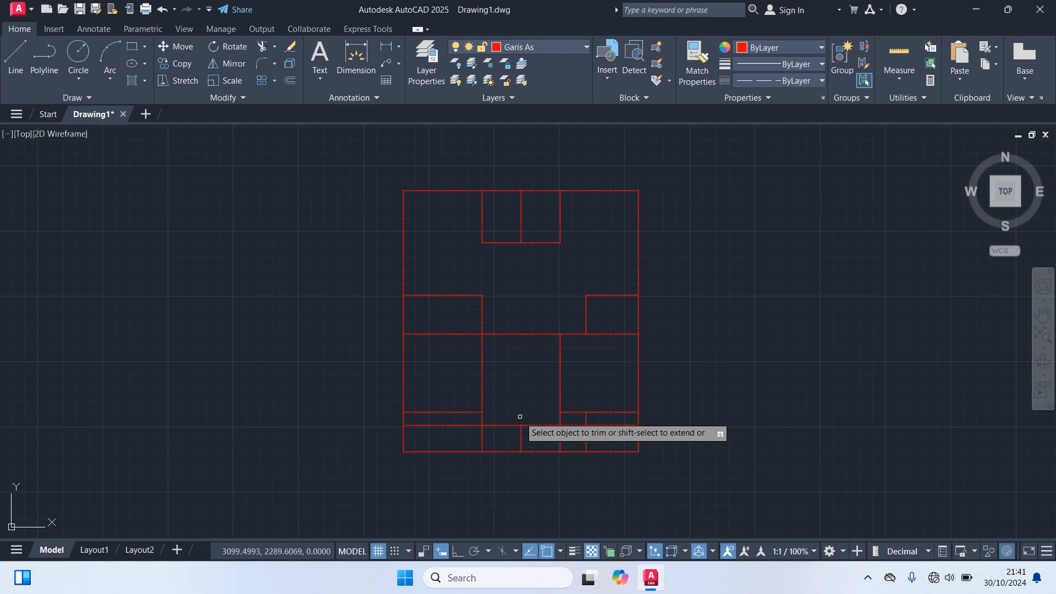
click(520, 440)
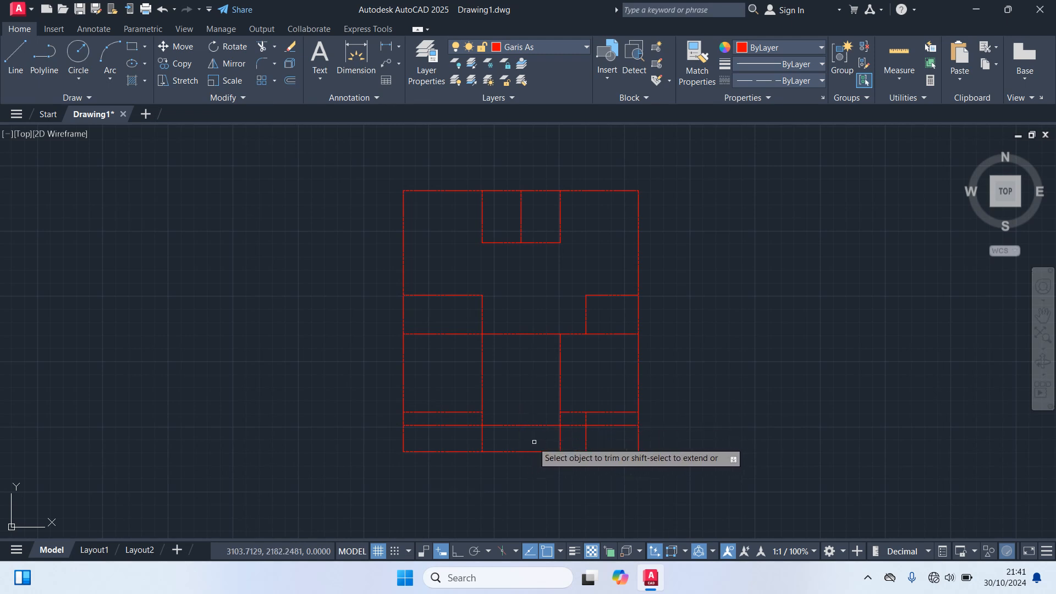
- Trim all inner and outer segments right of the third vertical that lie below the fourth inner horizontal
click(585, 421)
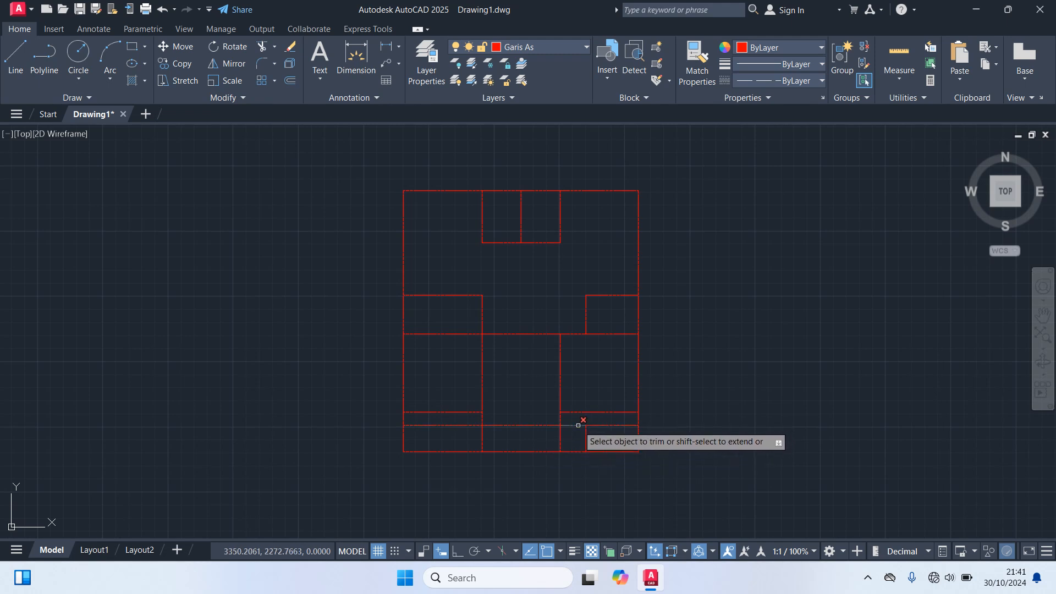
click(586, 428)
click(597, 425)
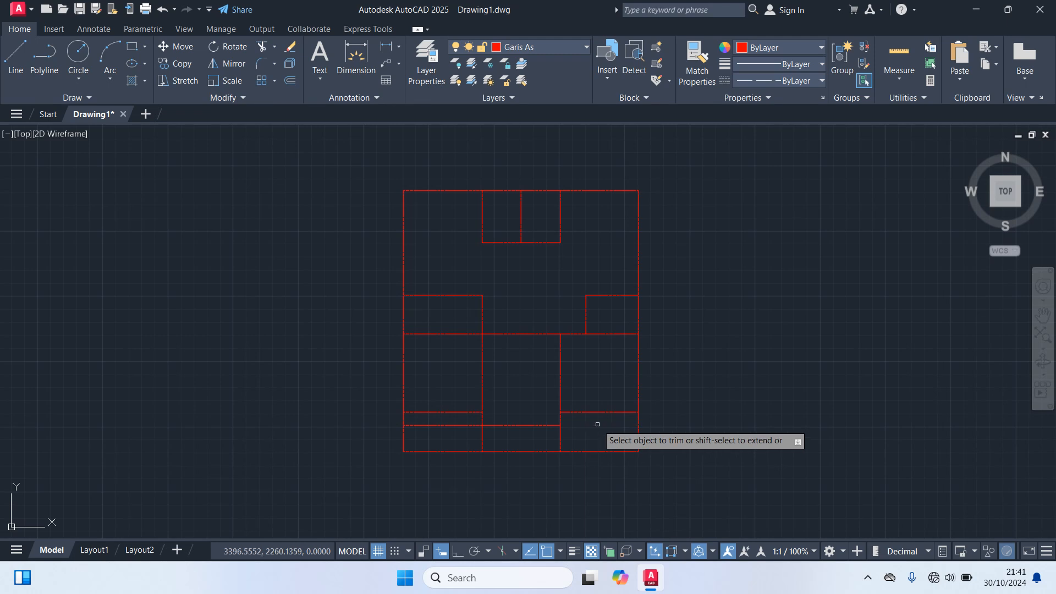
click(638, 437)
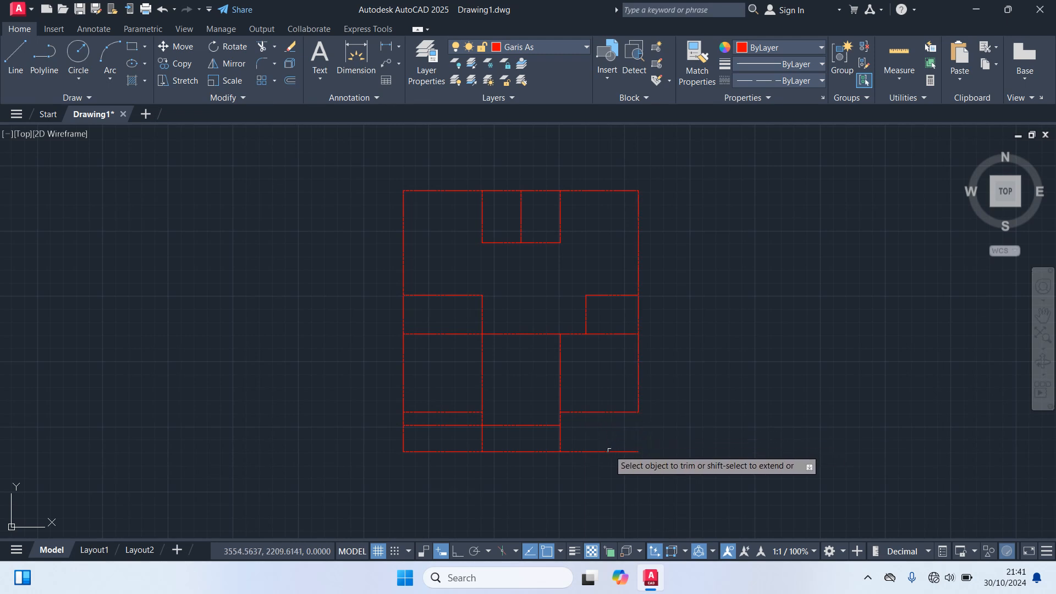
click(611, 451)
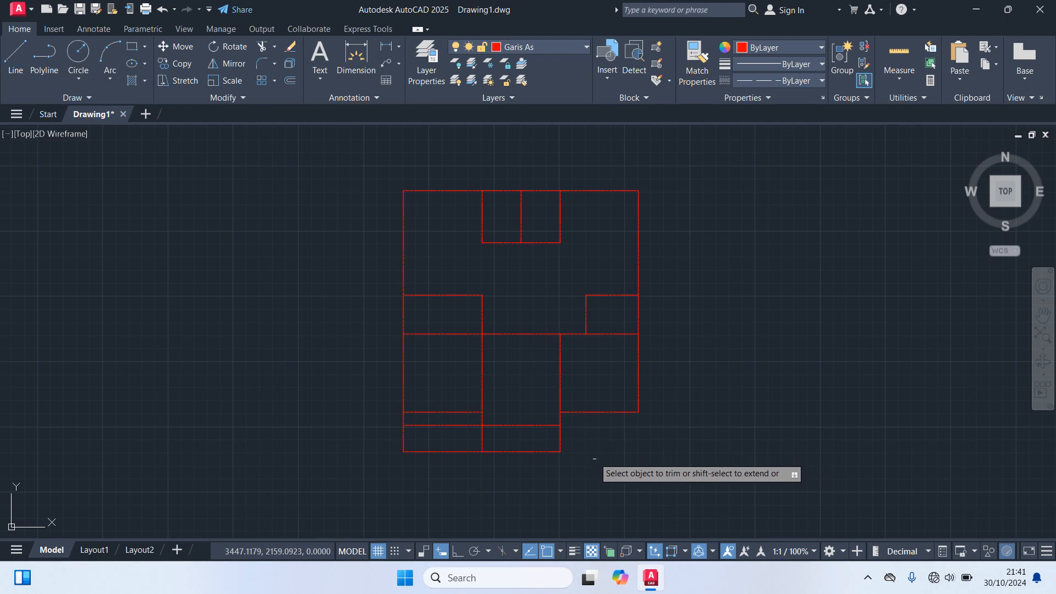
- Trim all inner and outer segments left of the first vertical that lie below the fourth inner horizontal
click(450, 453)
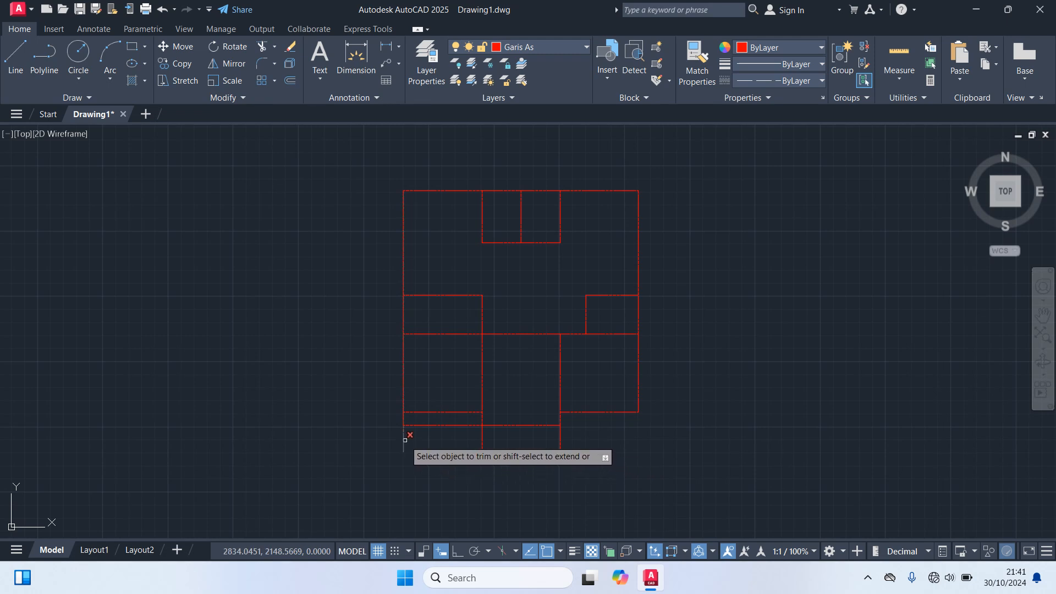
click(429, 426)
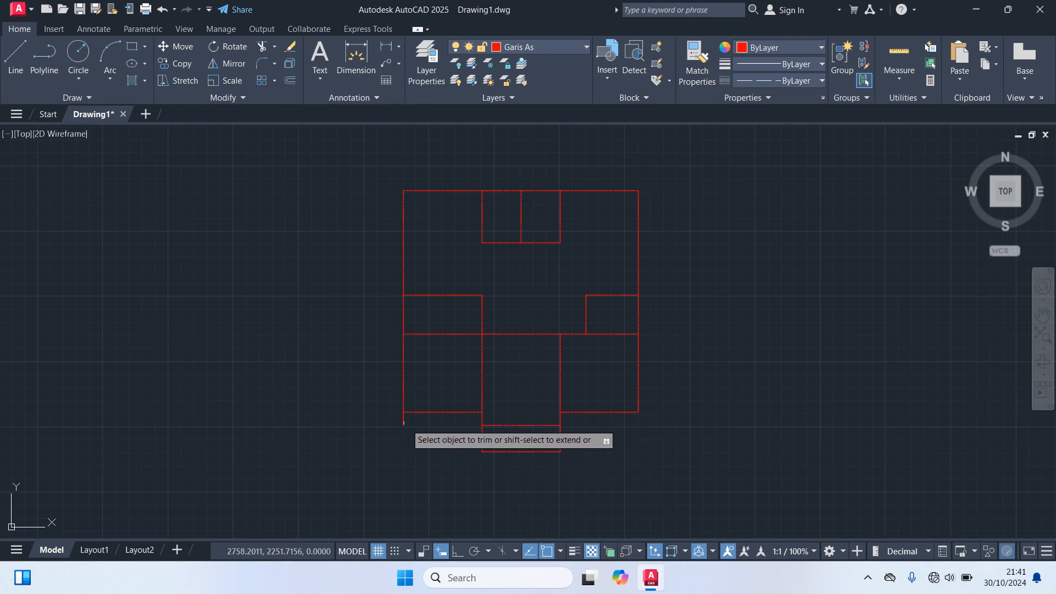
click(407, 422)
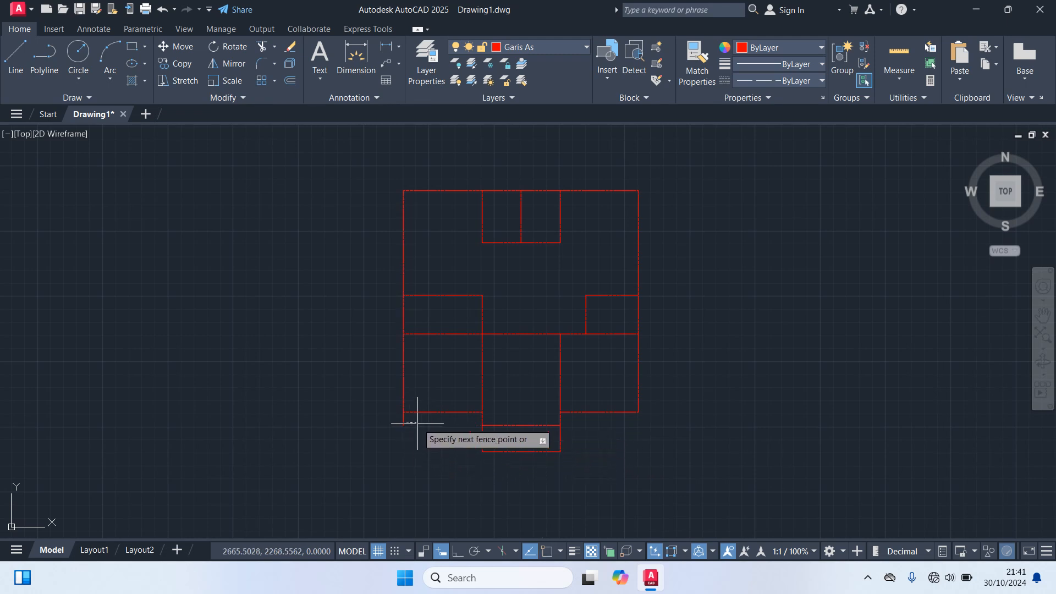
click(417, 423)
click(403, 421)
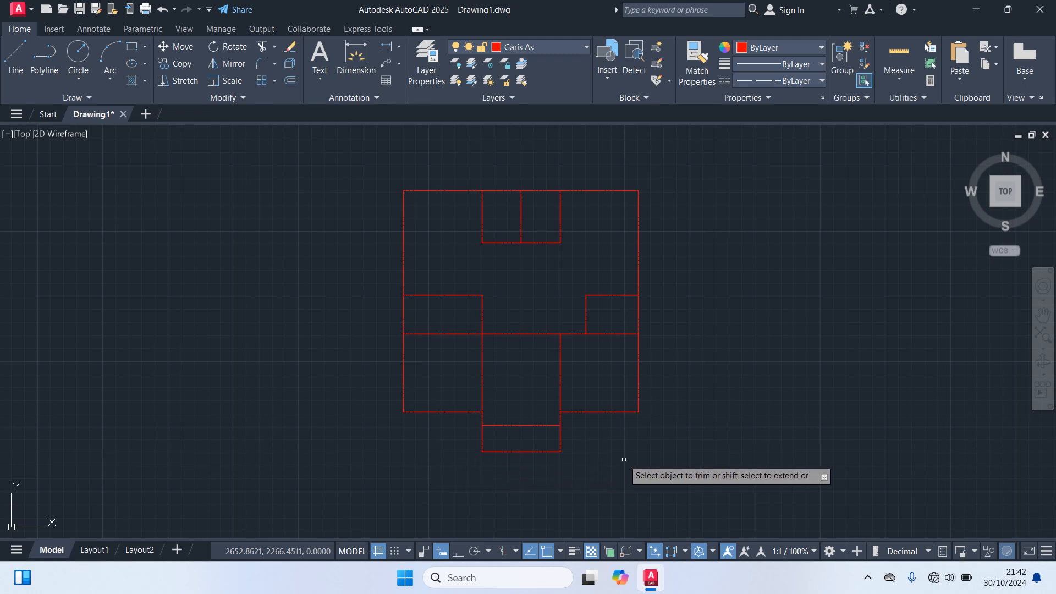
key(Escape)
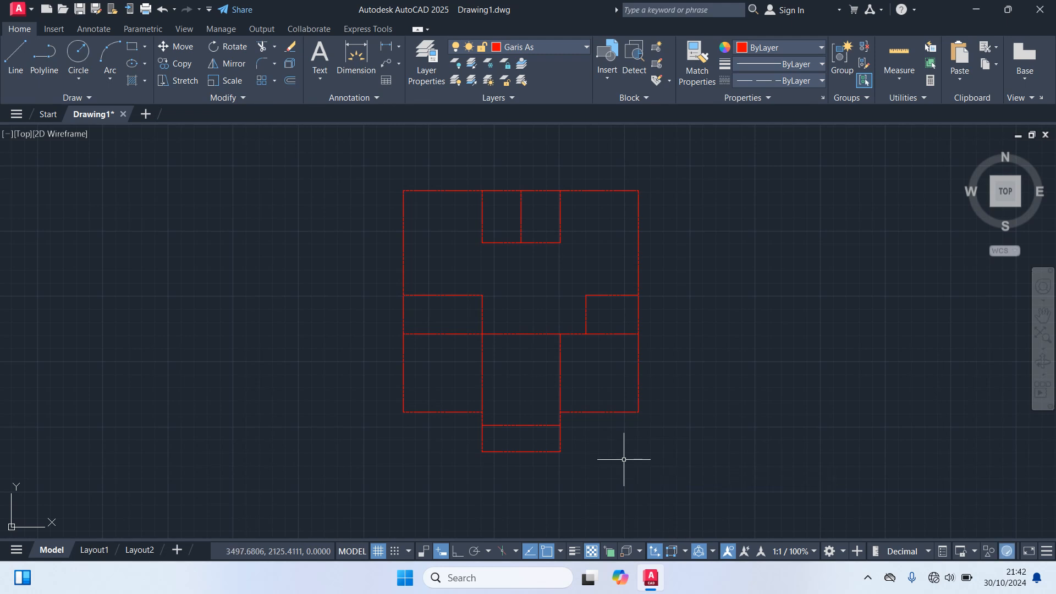
- Offset the lower part of the first inner vertical 100 units to the left
text(o)
key(Return)
text(1)
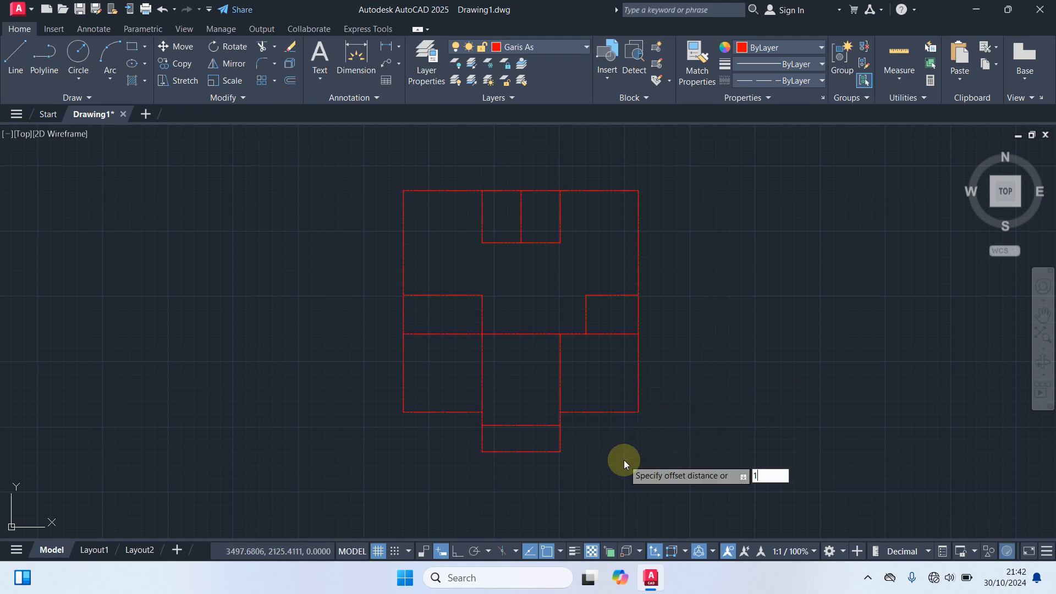
text(00)
key(Return)
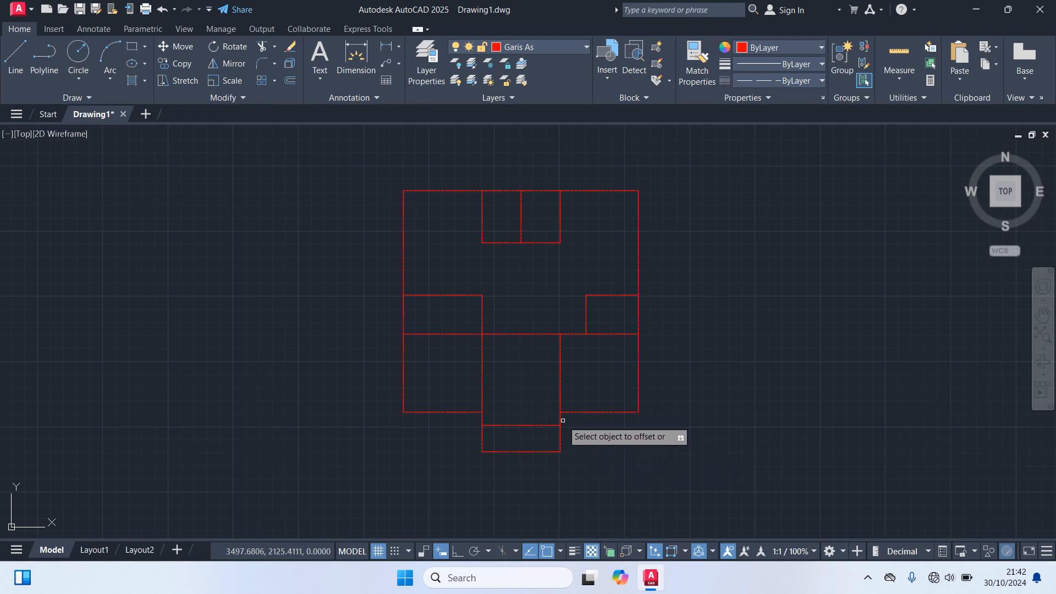
click(480, 320)
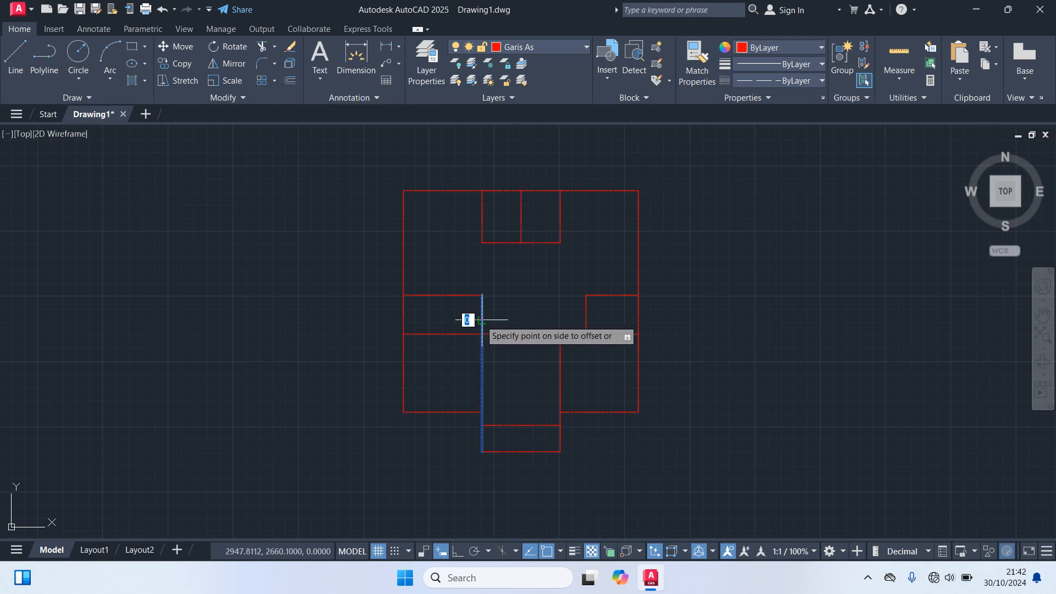
click(442, 332)
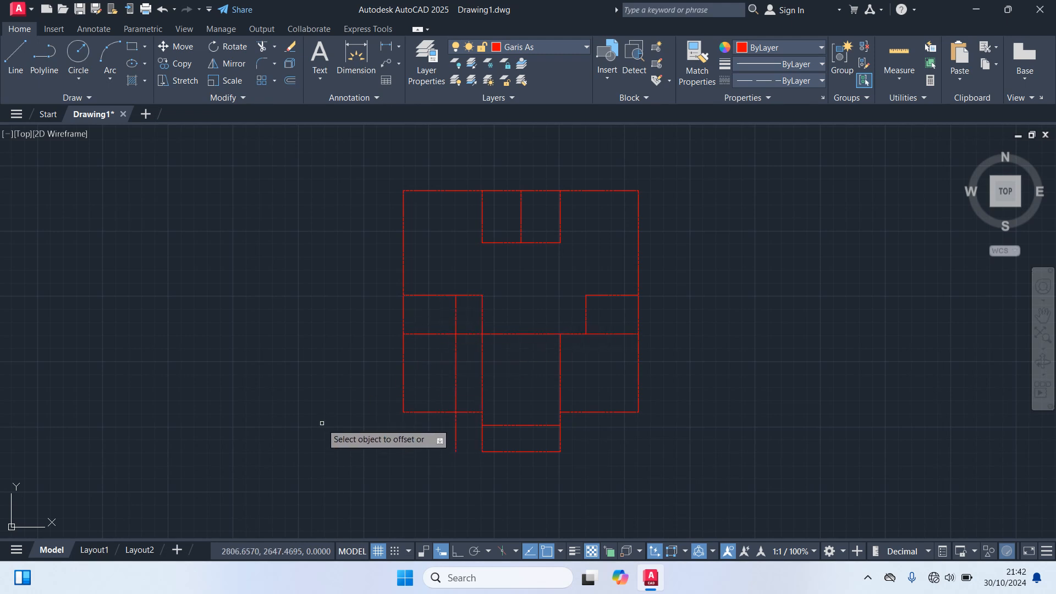
key(Escape)
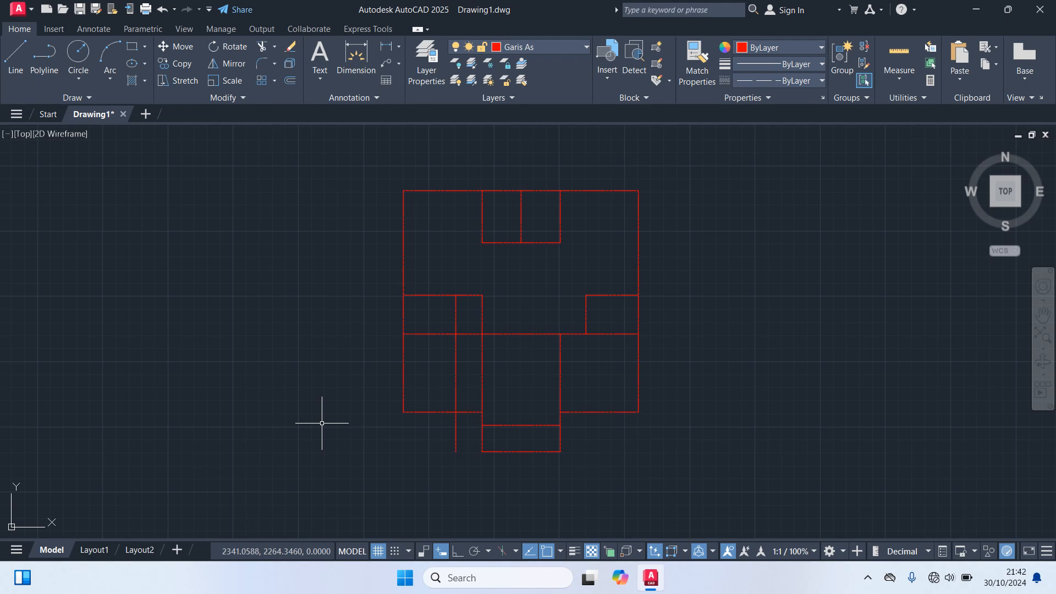
- Trim the new left vertical below the third horizontal, and remove the first inner vertical's segment between the second and third horizontals
text(tr)
key(Return)
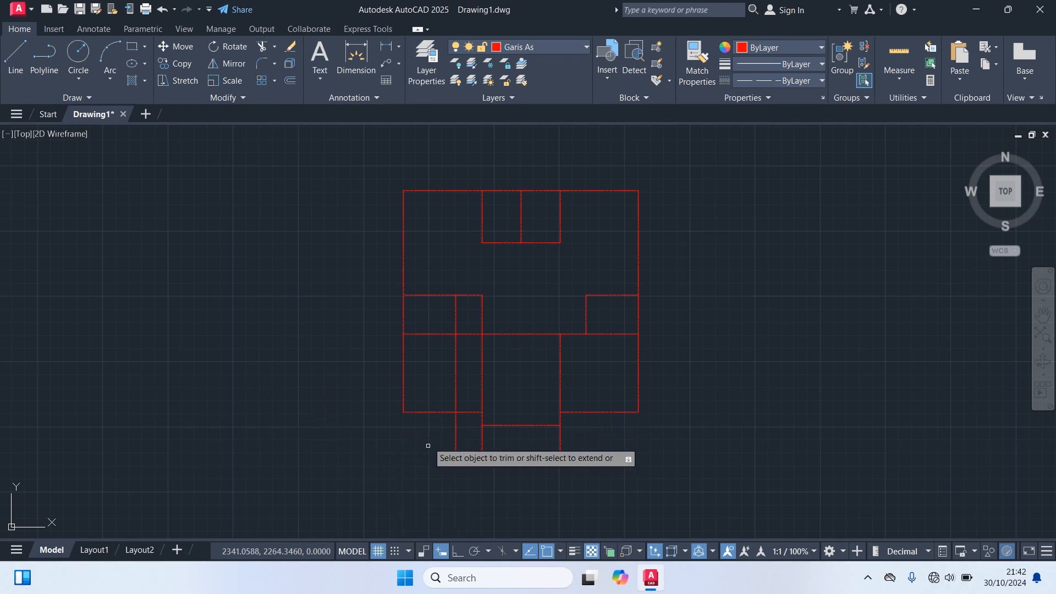
click(458, 442)
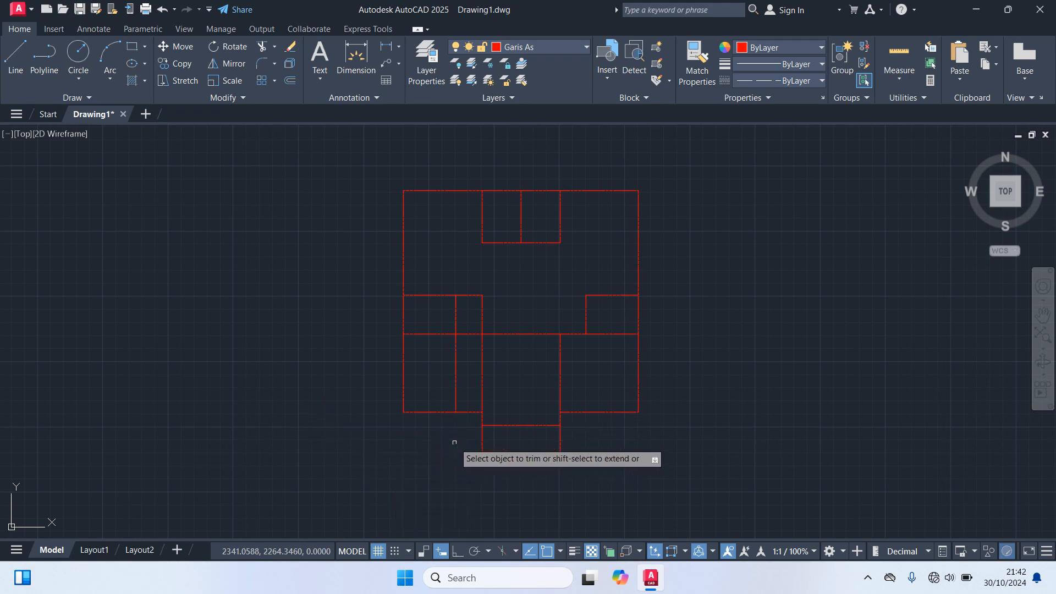
click(454, 384)
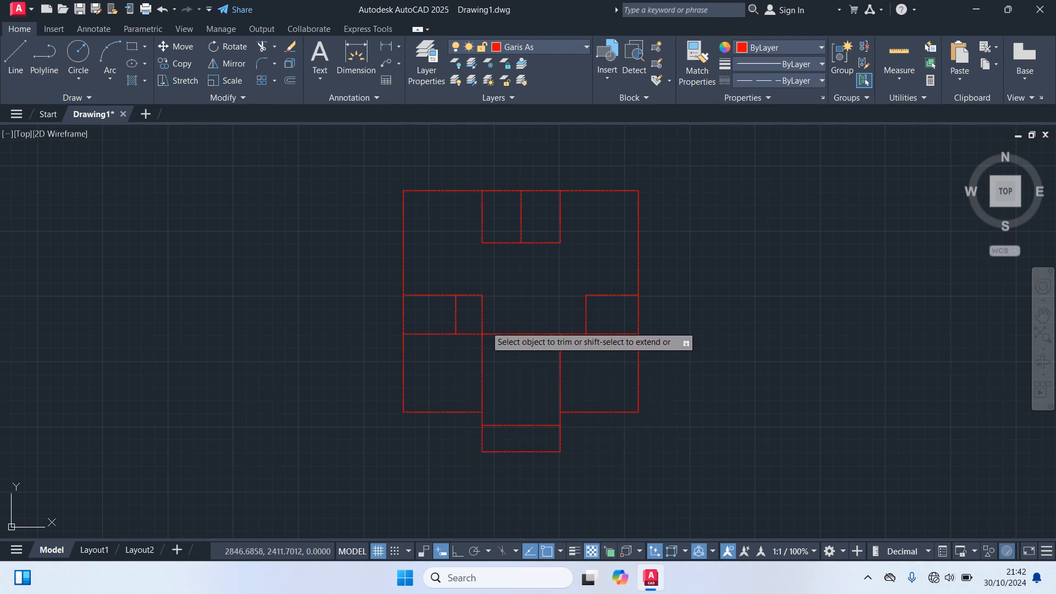
click(481, 322)
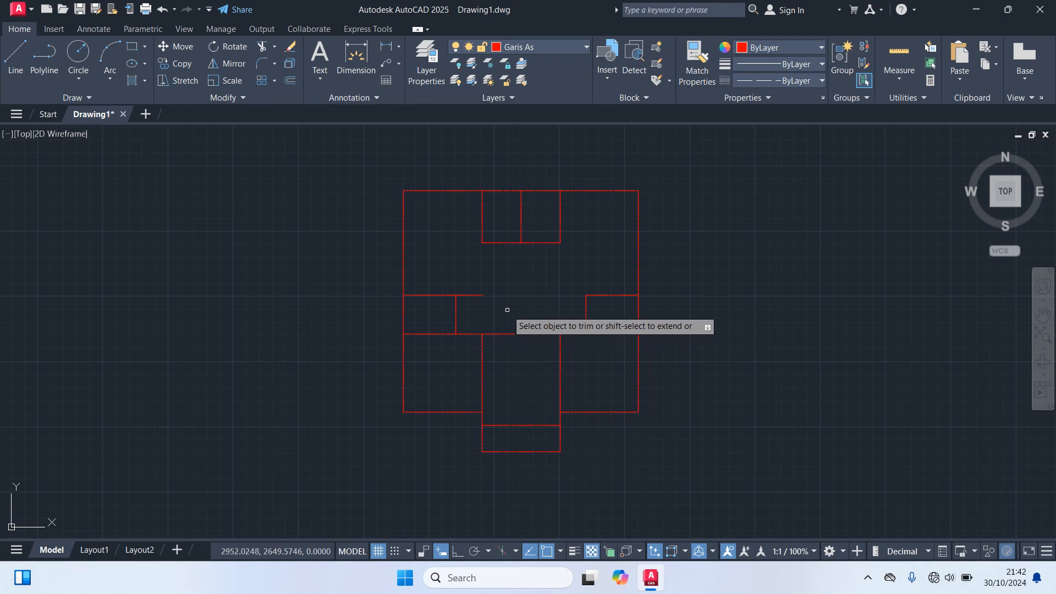
key(Escape)
- Draw a vertical line from the right end of the left room's second horizontal up to the upper small rooms' lower-left corner
text(l)
key(Return)
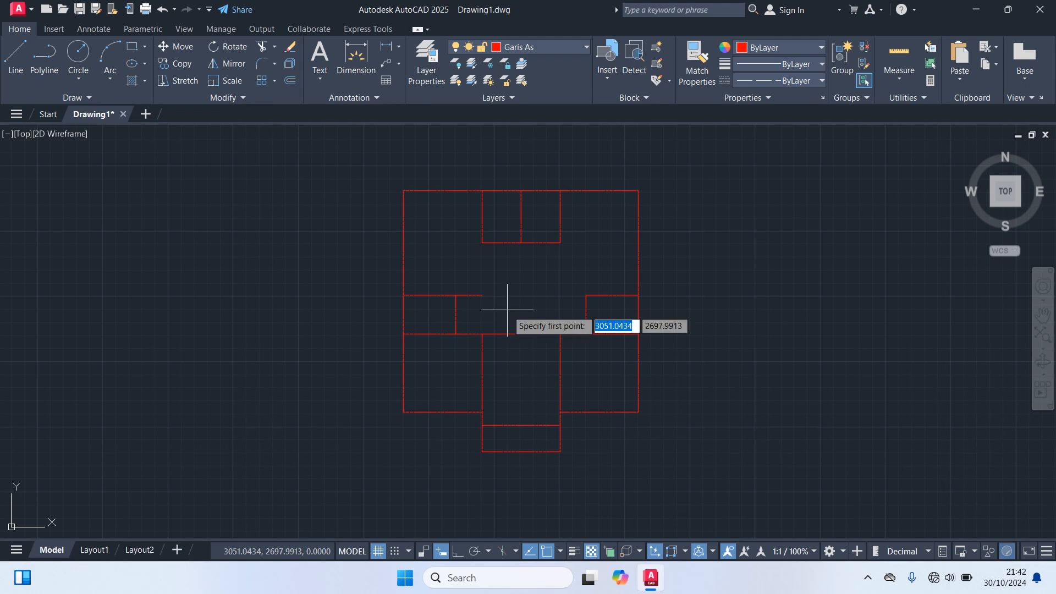
click(481, 295)
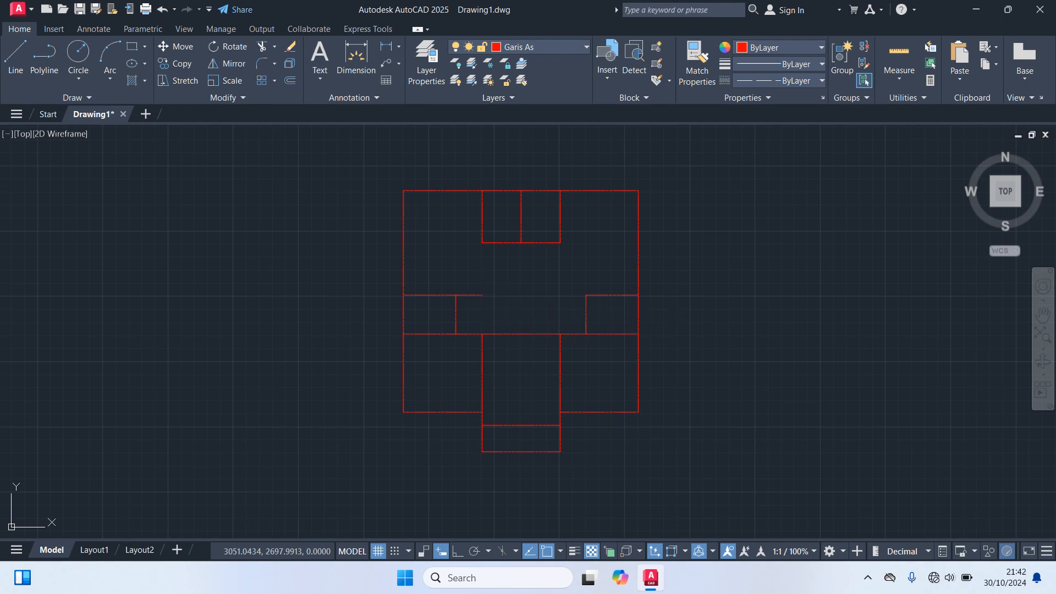
click(481, 243)
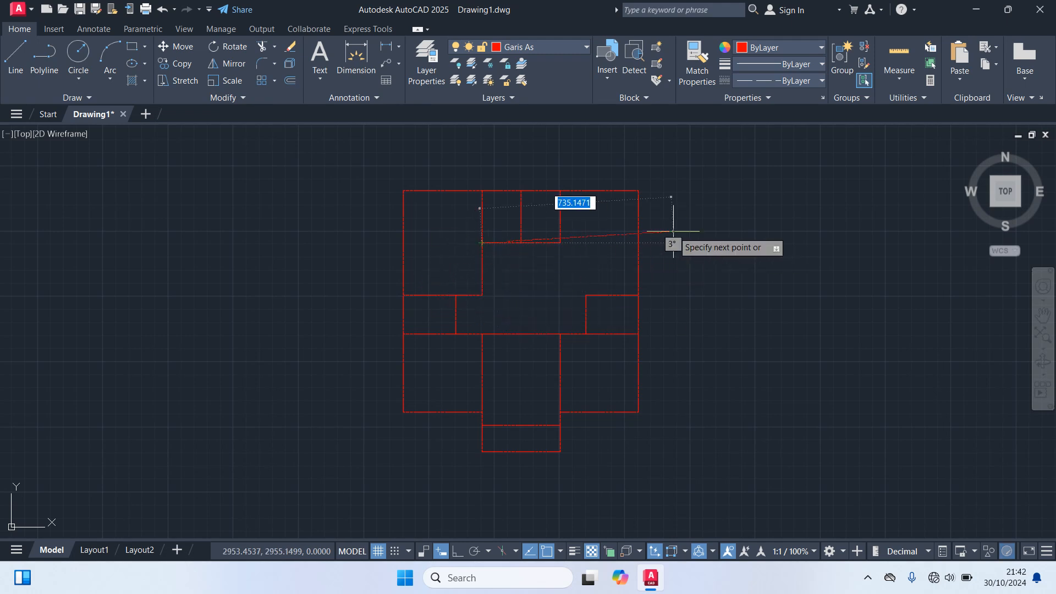
key(Escape)
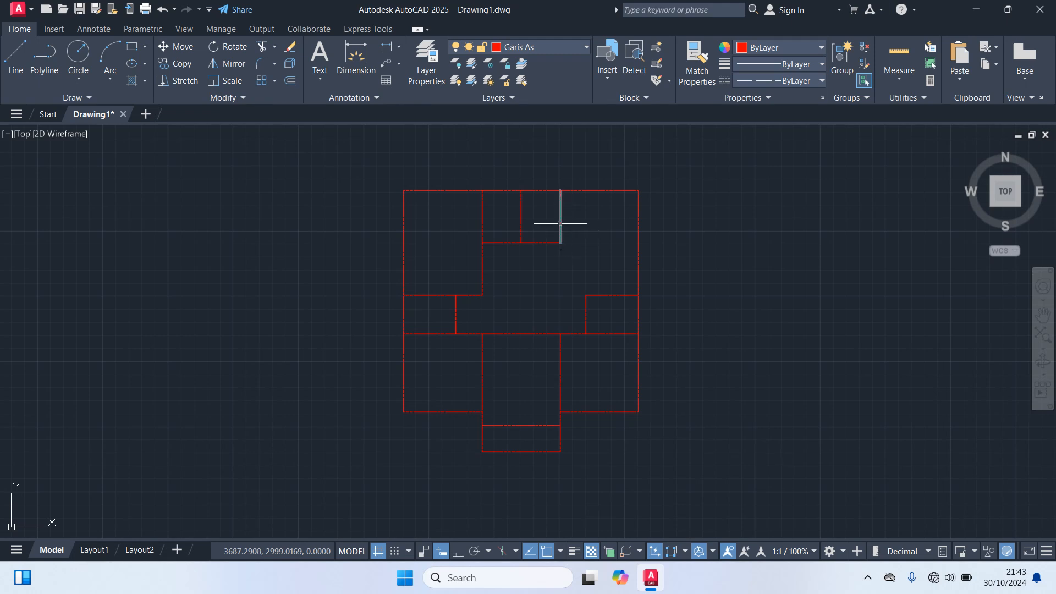
- Stretch the lower end of the vertical on the upper small rooms' right side up to the line's midpoint
click(560, 220)
click(560, 243)
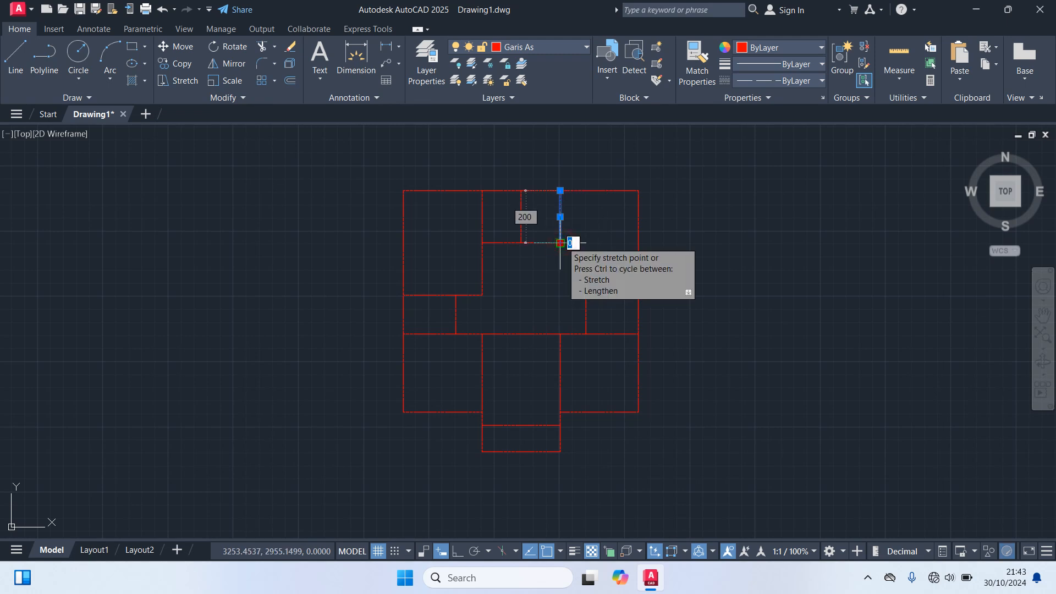
click(559, 217)
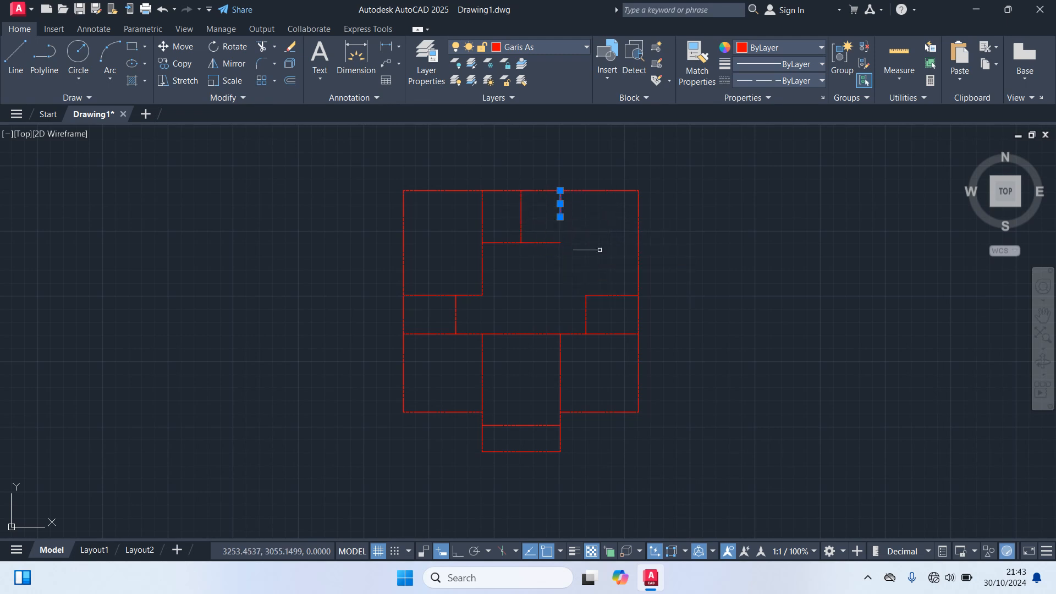
key(Escape)
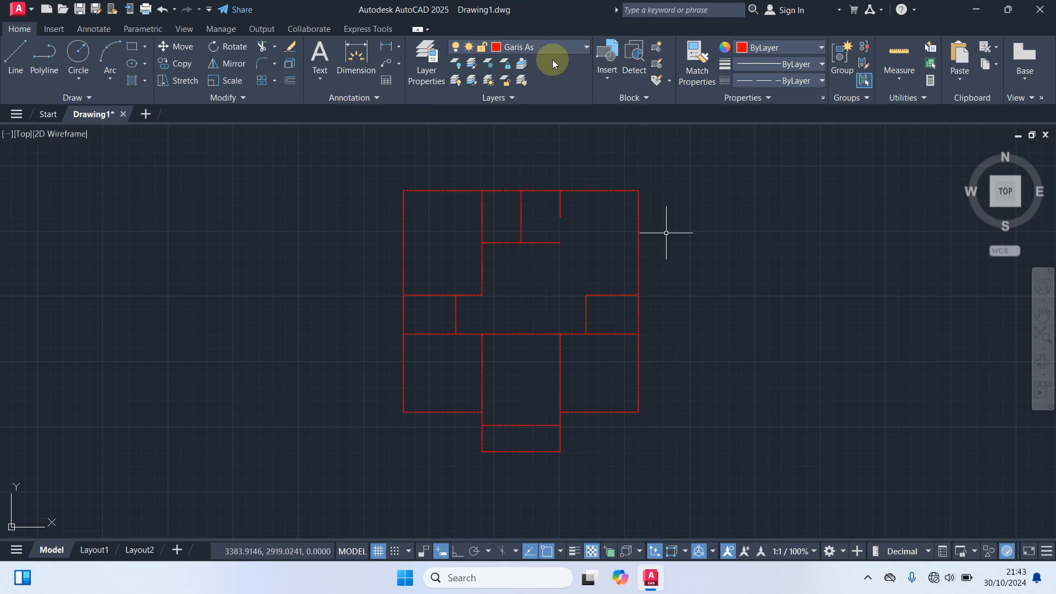
- Make Kolom the current layer and draw a 15 by 15 square column in the empty area left of the floor plan
click(543, 46)
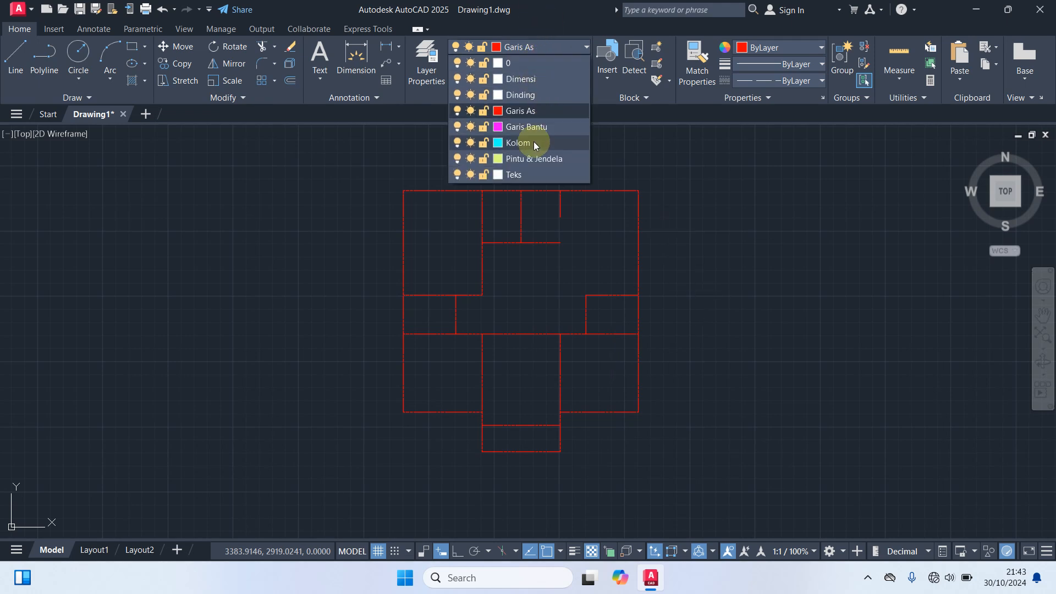
click(533, 143)
text(rec)
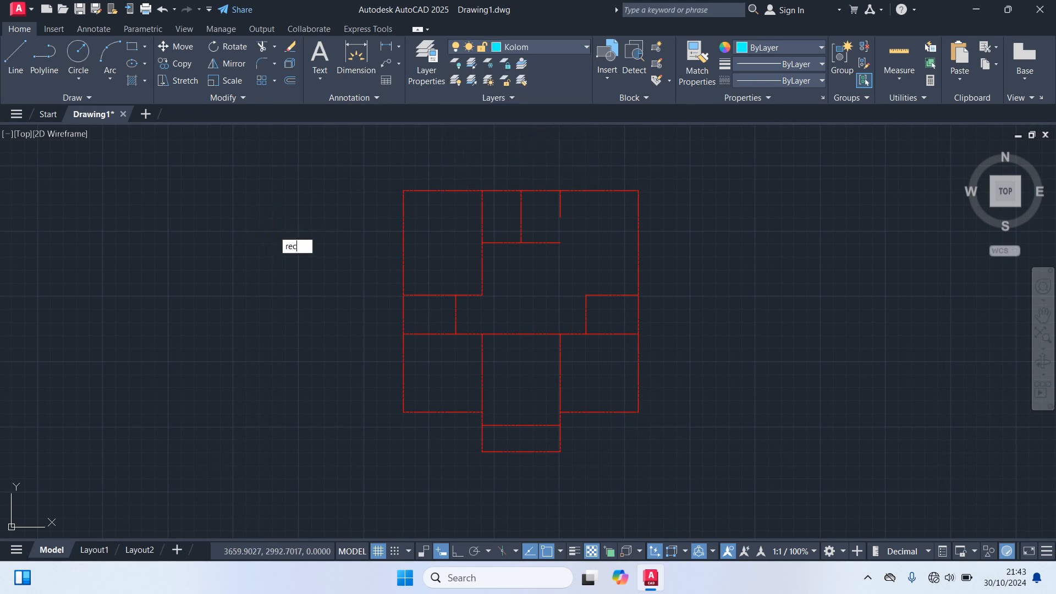
key(Return)
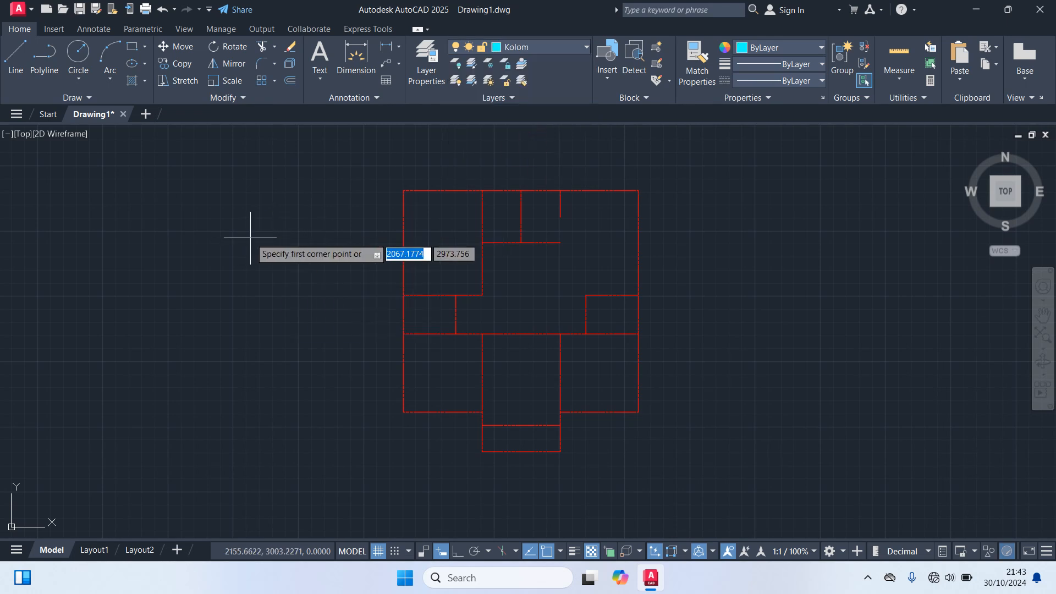
click(263, 238)
key(BackSpace)
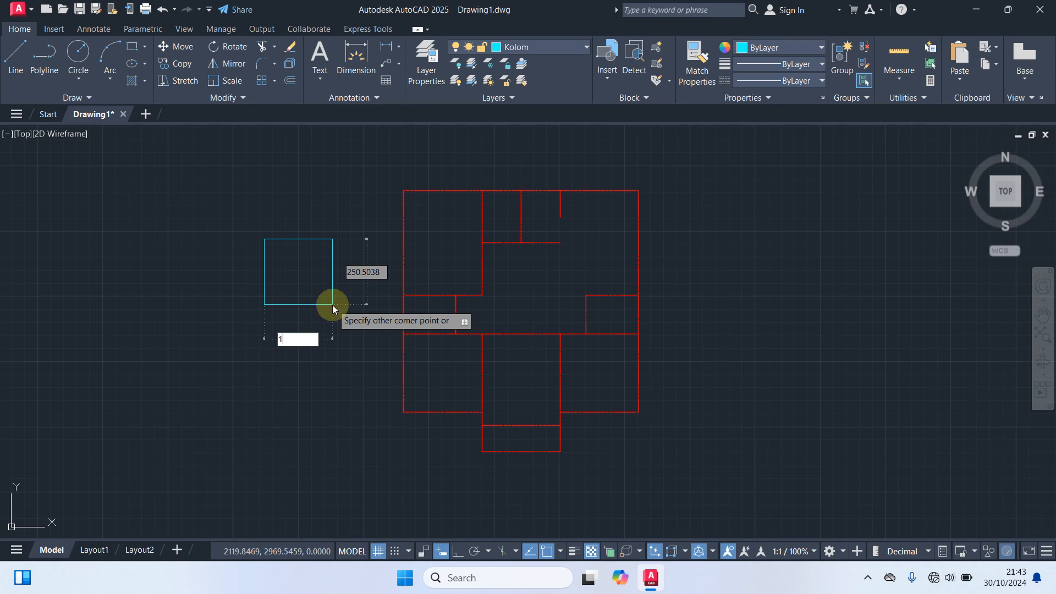
text(15)
key(Tab)
text(15)
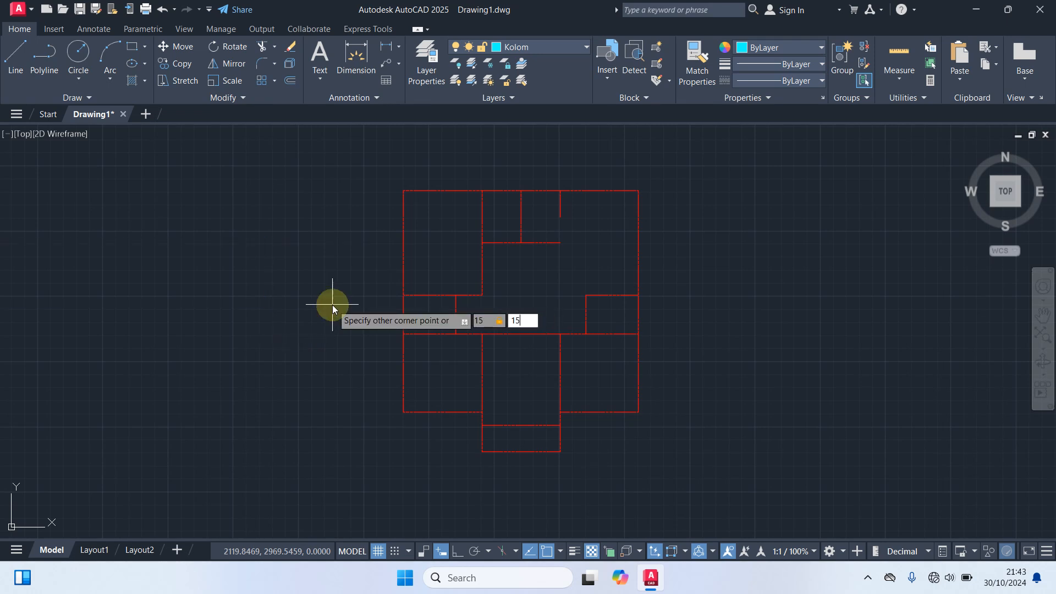
key(Return)
- Move the square column by its centre onto the upper-left corner of the axis layout
click(292, 262)
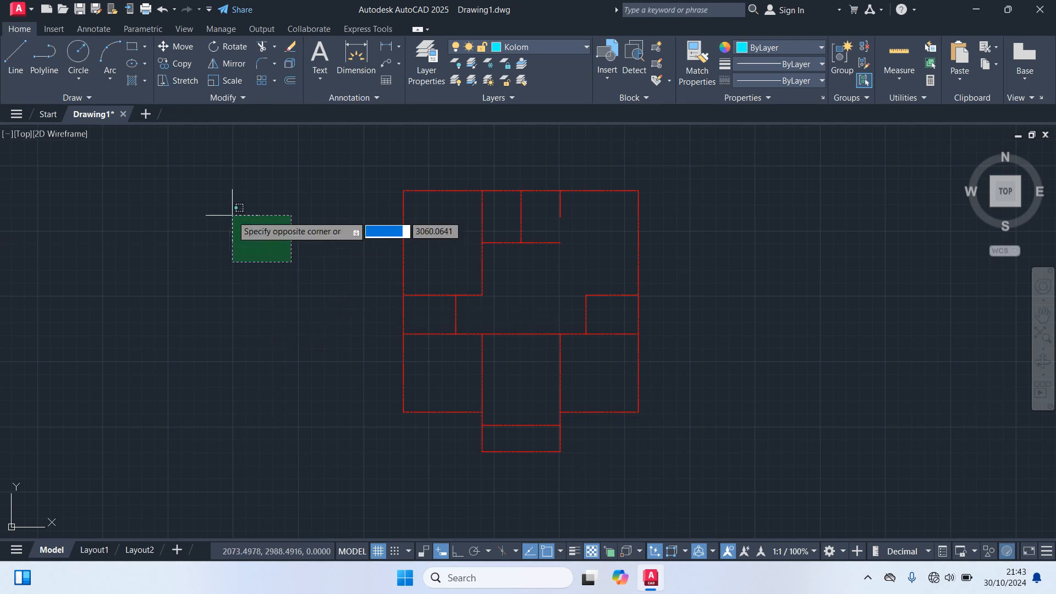
click(231, 215)
scroll(245, 222, up, 4)
text(m)
key(Return)
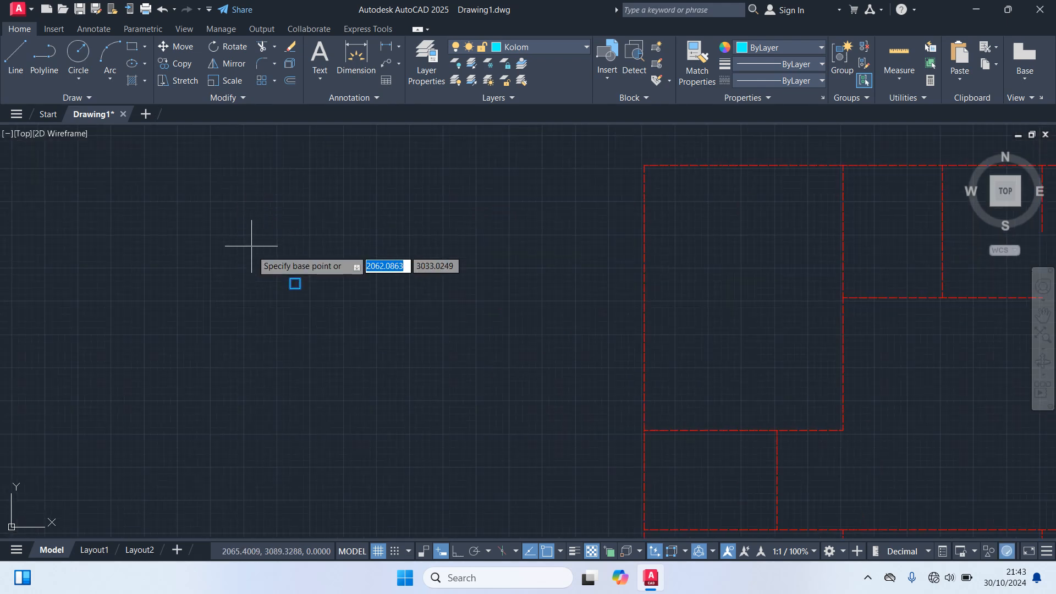
scroll(253, 243, up, 3)
click(337, 299)
scroll(405, 362, down, 4)
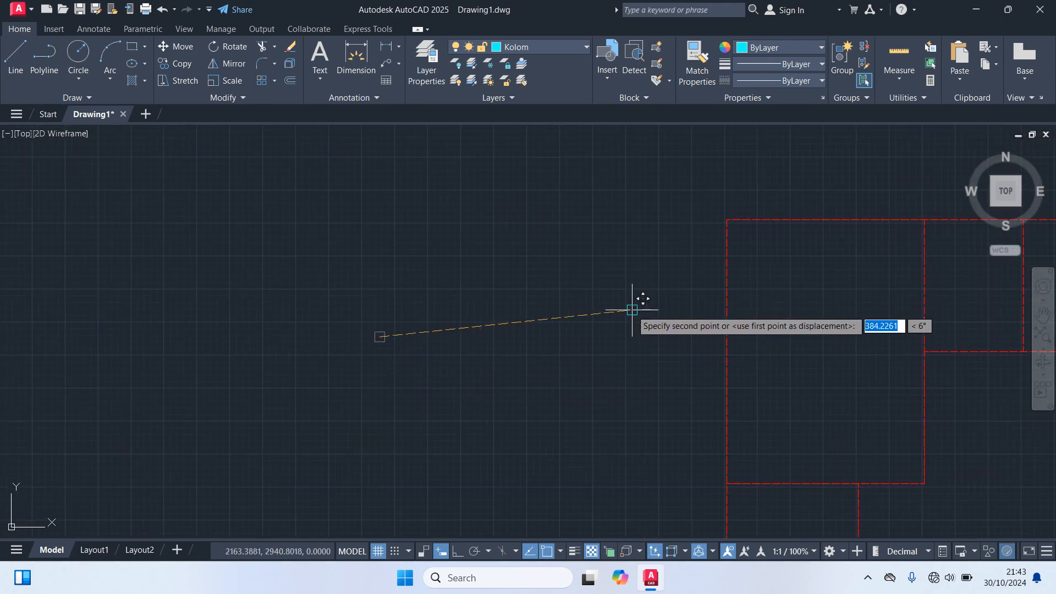
middle_drag(636, 302, 524, 319)
click(621, 231)
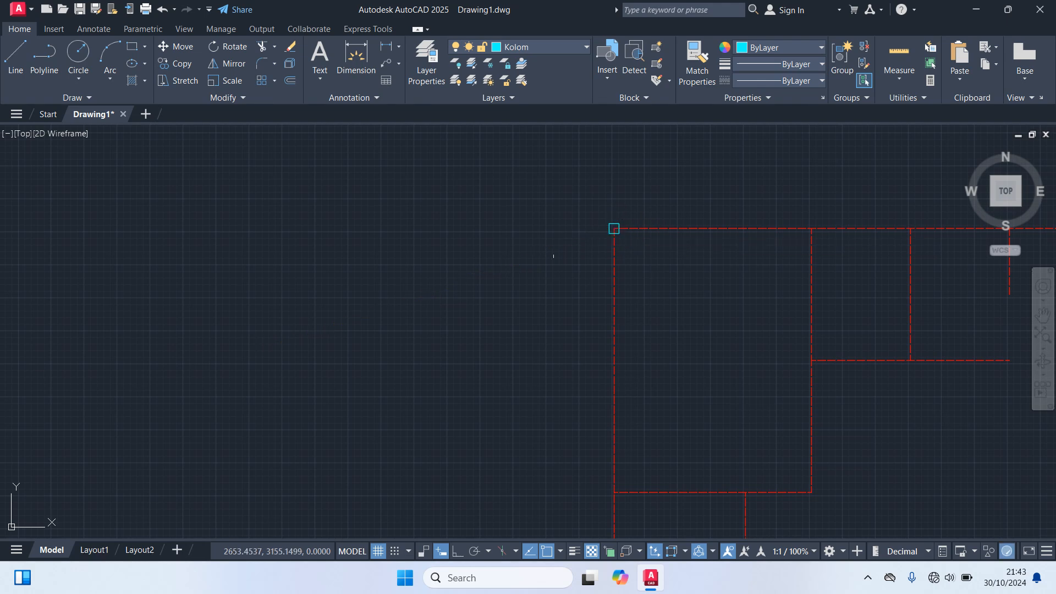
- Copy the column by its centre onto the axis intersections of the upper and middle rooms, skipping the short vertical's lower end
middle_drag(596, 252, 450, 269)
scroll(452, 262, up, 5)
click(513, 228)
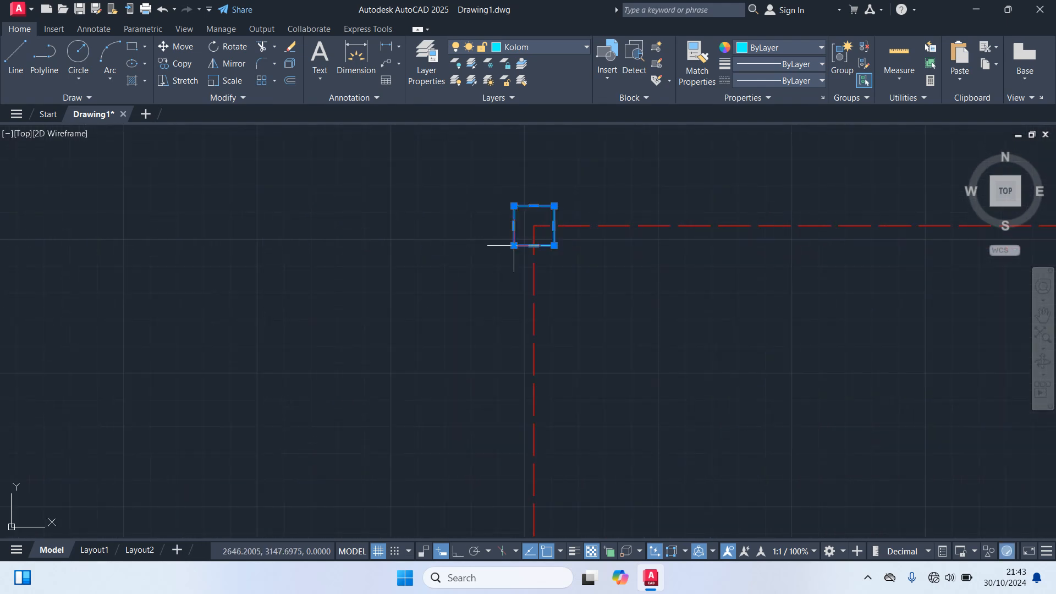
text(co)
key(Return)
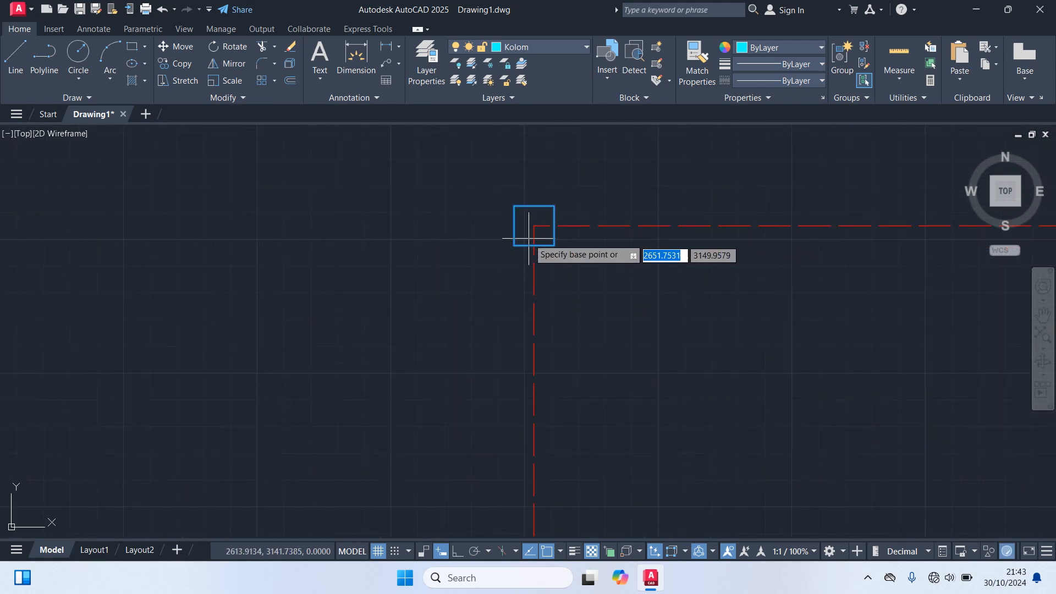
click(533, 225)
scroll(589, 264, down, 5)
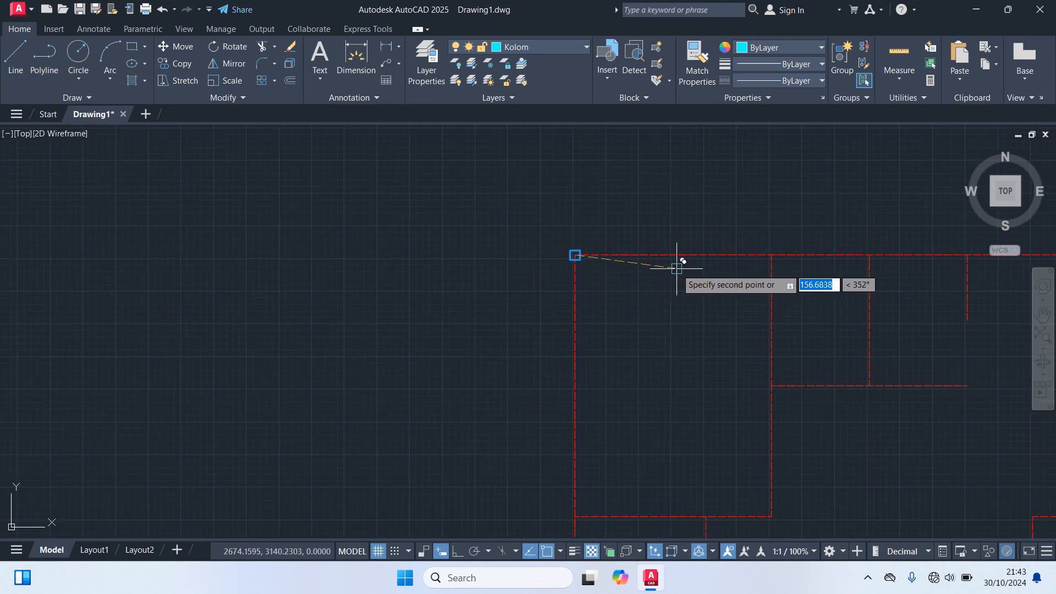
mouse_move(683, 262)
middle_down()
mouse_move(615, 297)
mouse_move(588, 291)
middle_up()
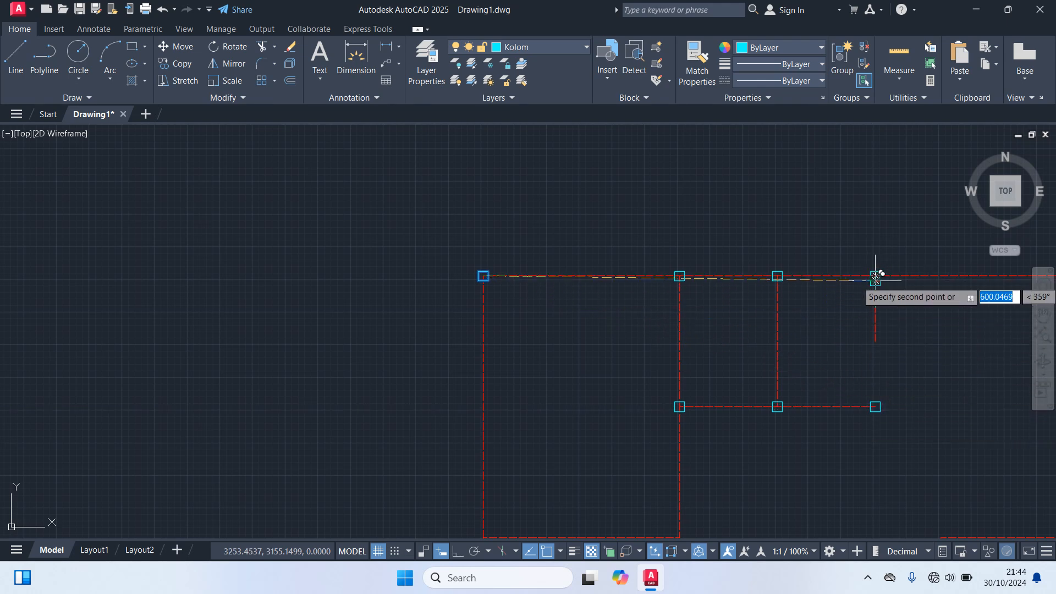
scroll(946, 368, down, 2)
middle_drag(945, 369, 672, 330)
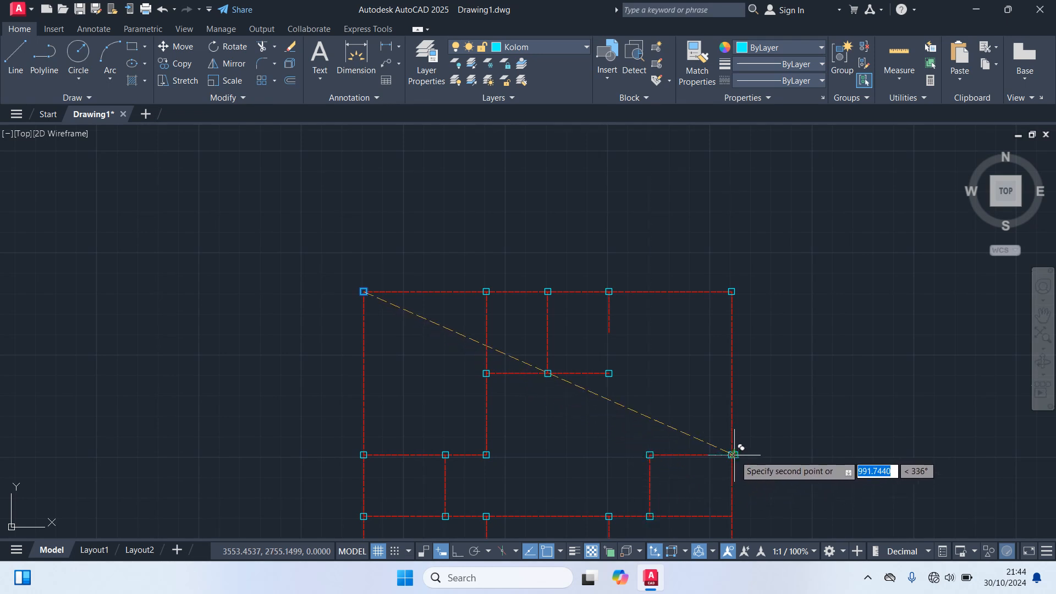
- Copy the column onto the remaining intersections along the right edge, the lower rooms' corners and the bottom central extension
middle_drag(756, 473, 746, 340)
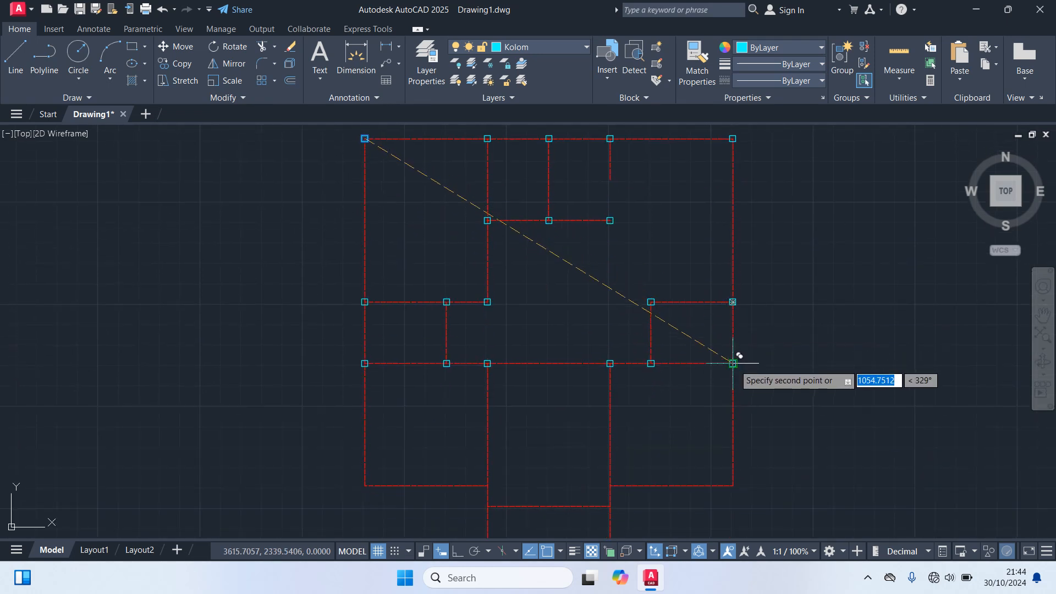
middle_drag(674, 440, 674, 418)
scroll(704, 380, up, 4)
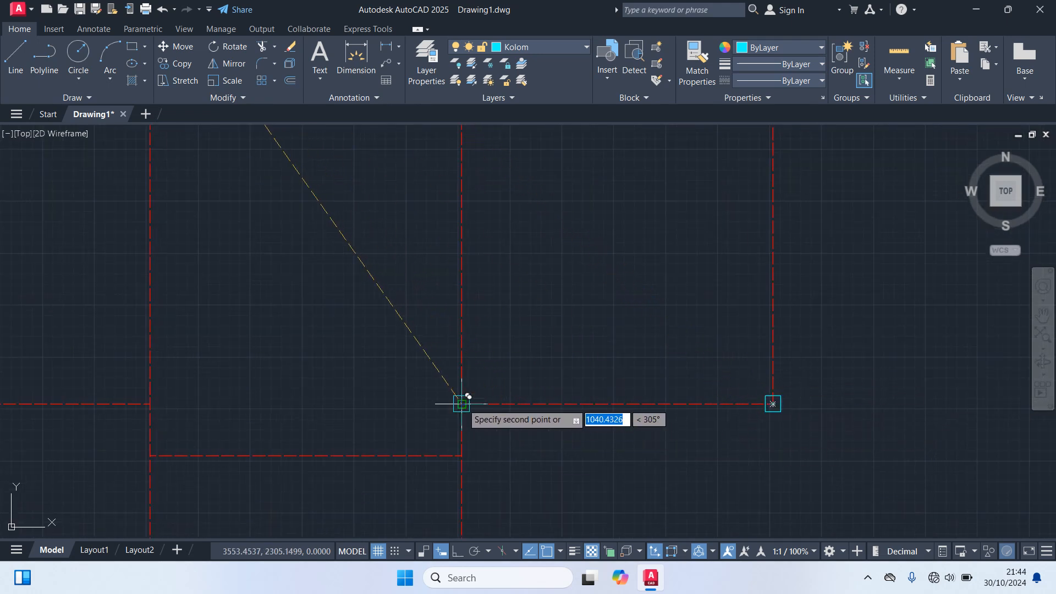
middle_drag(502, 431, 613, 382)
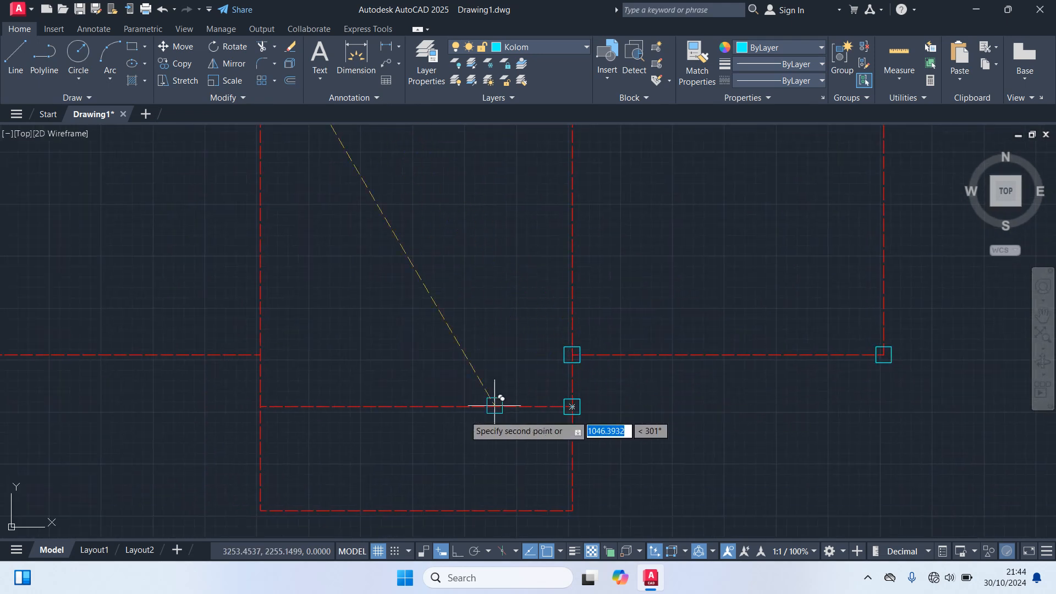
click(260, 406)
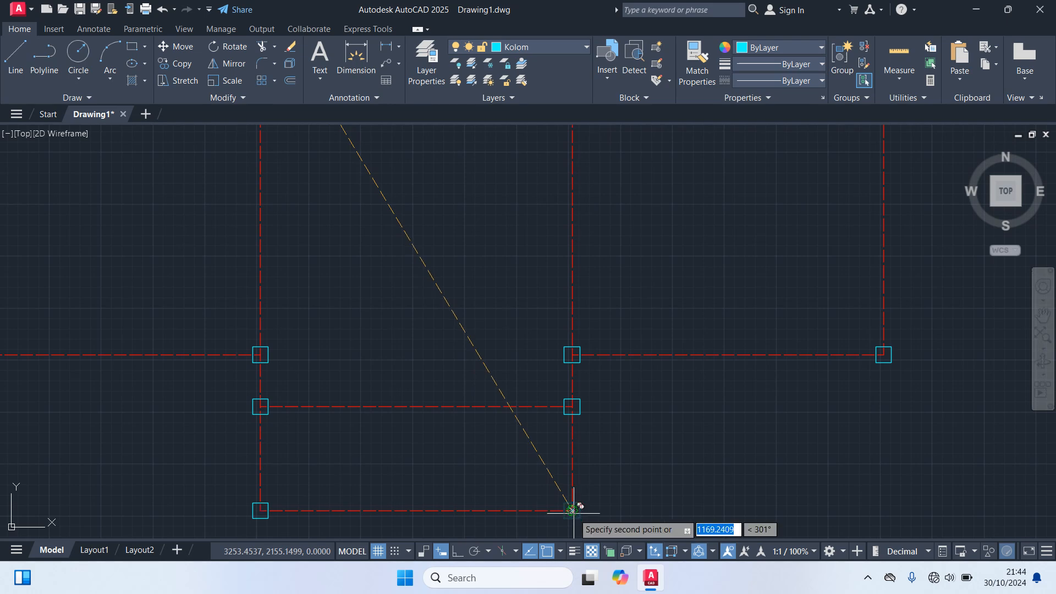
scroll(260, 484, down, 2)
middle_drag(191, 475, 391, 505)
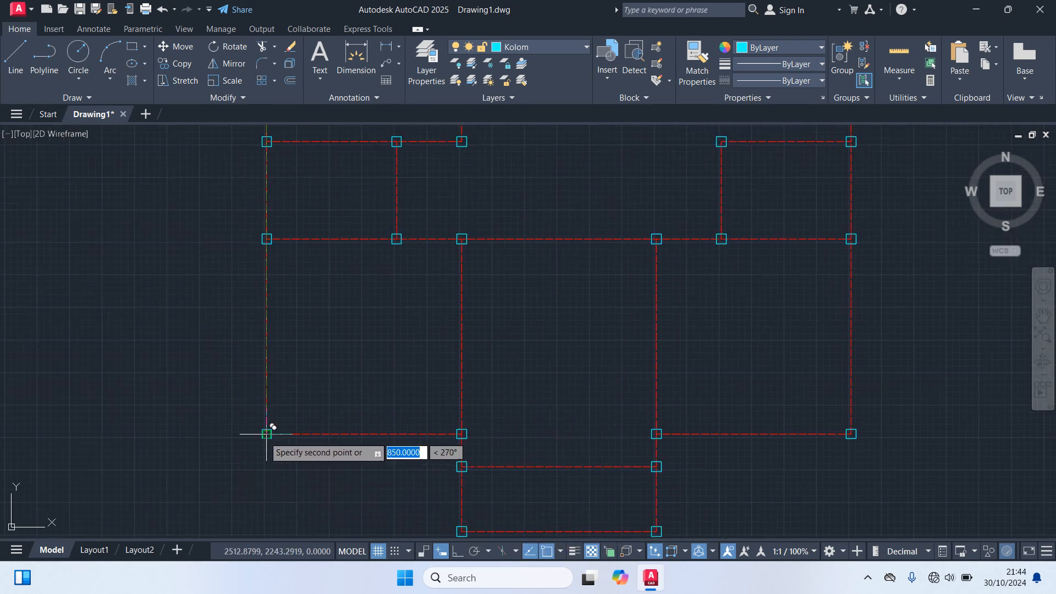
scroll(522, 466, down, 4)
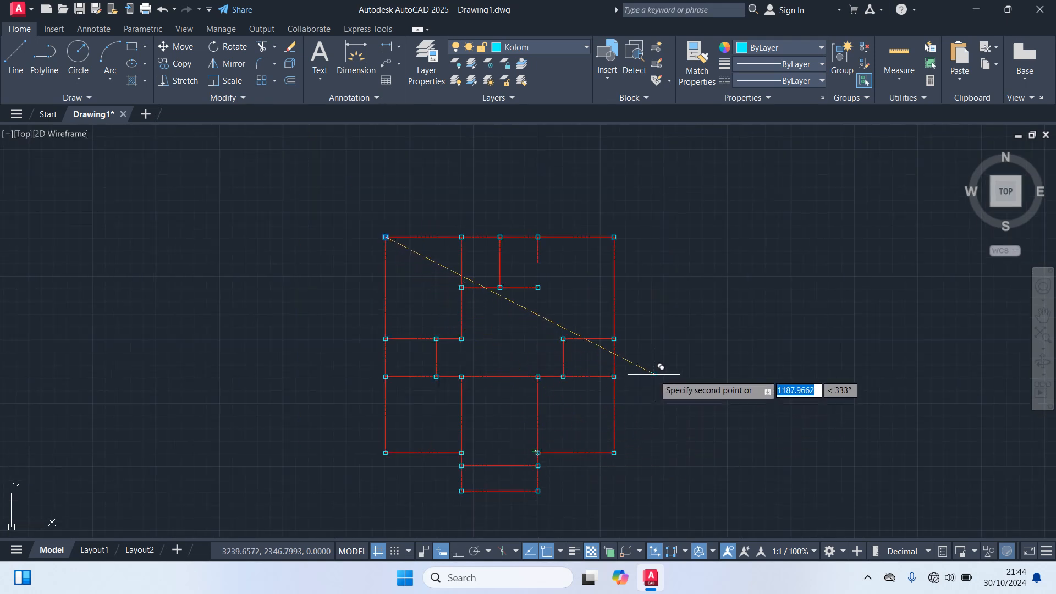
key(Escape)
- On layer Garis As, draw a 150-unit horizontal line from the short upper vertical's lower end left to the neighbouring vertical
scroll(530, 281, up, 4)
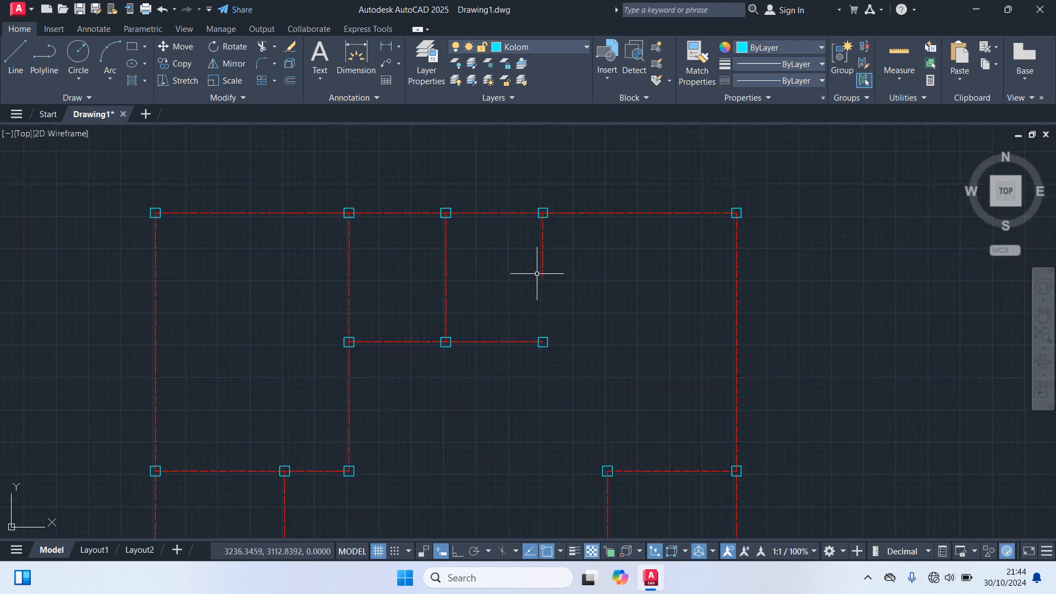
click(511, 48)
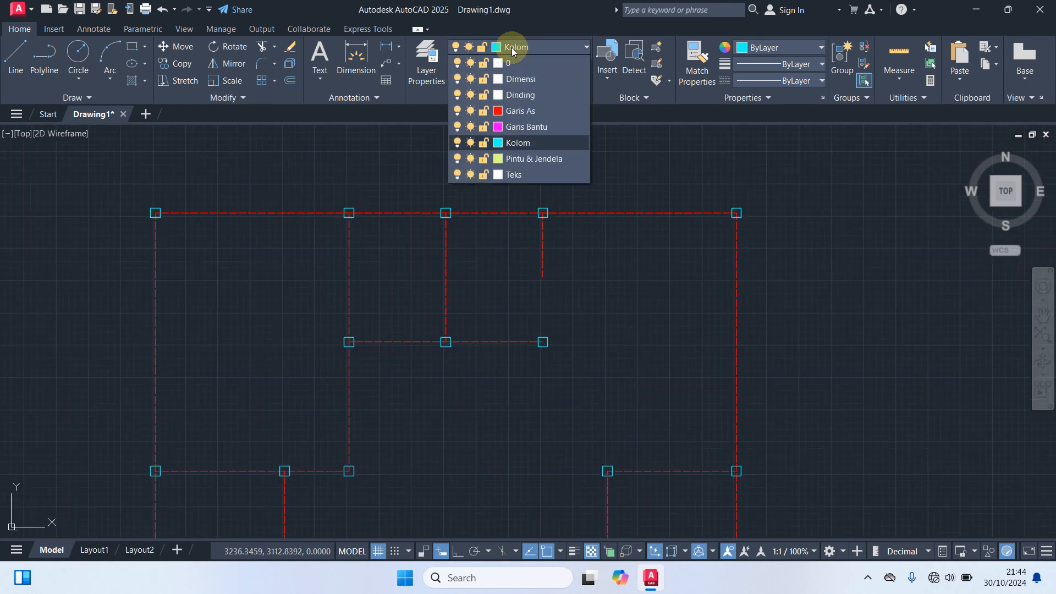
click(528, 111)
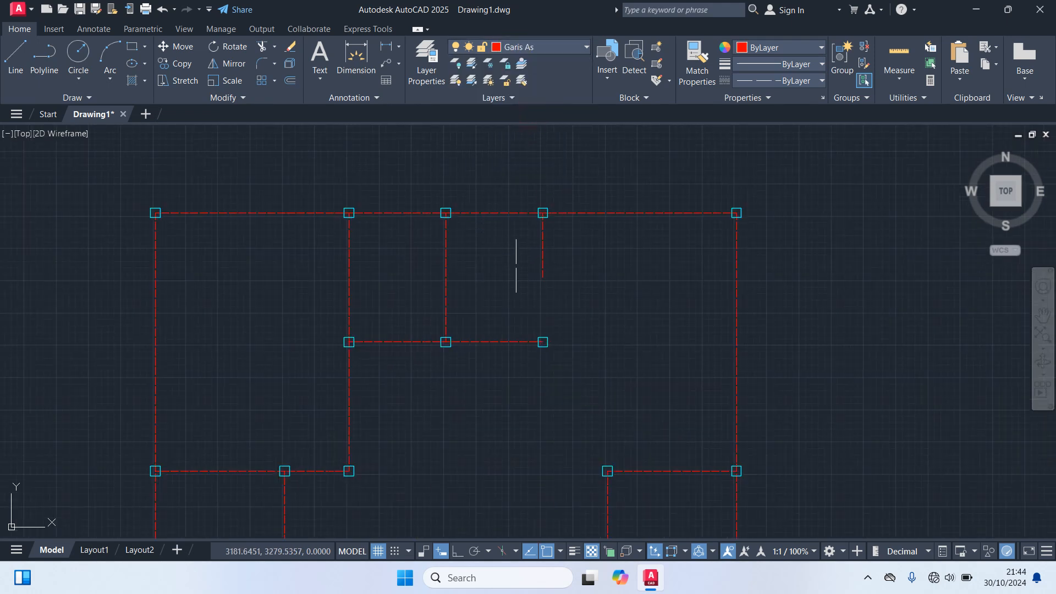
text(l)
key(Return)
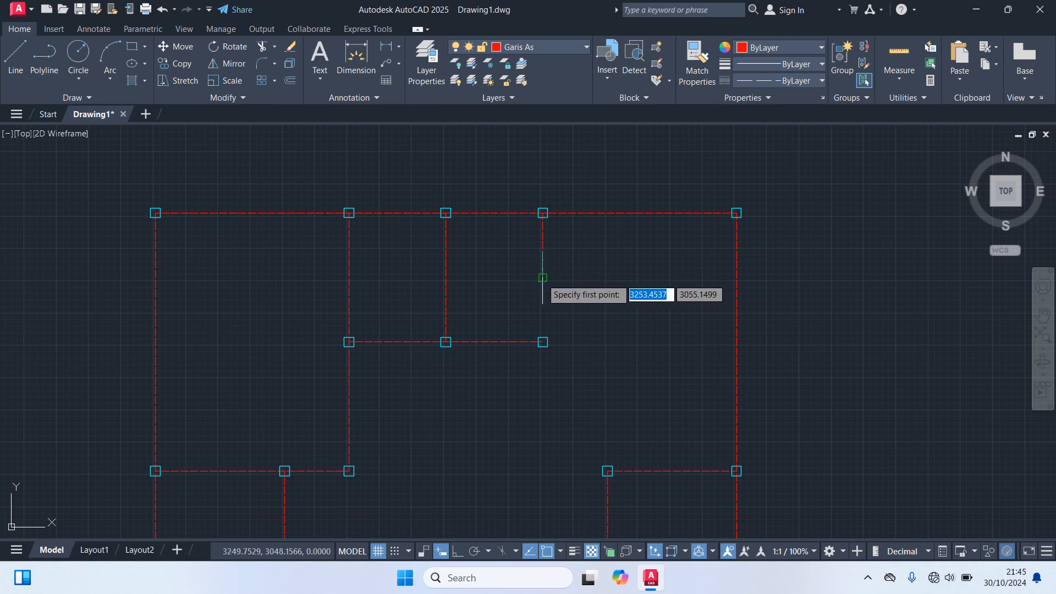
click(542, 277)
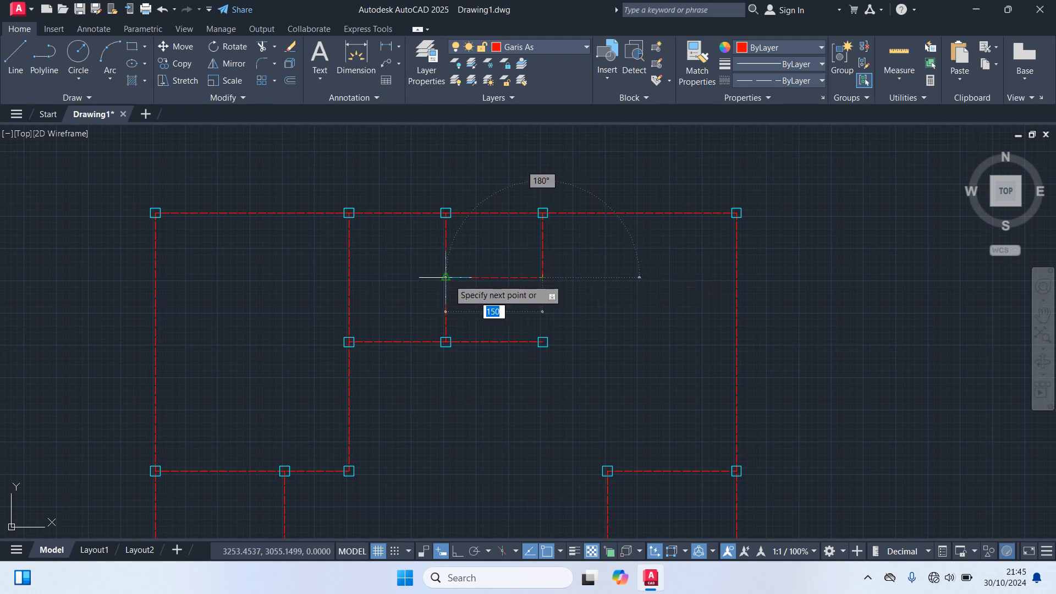
click(445, 277)
key(Escape)
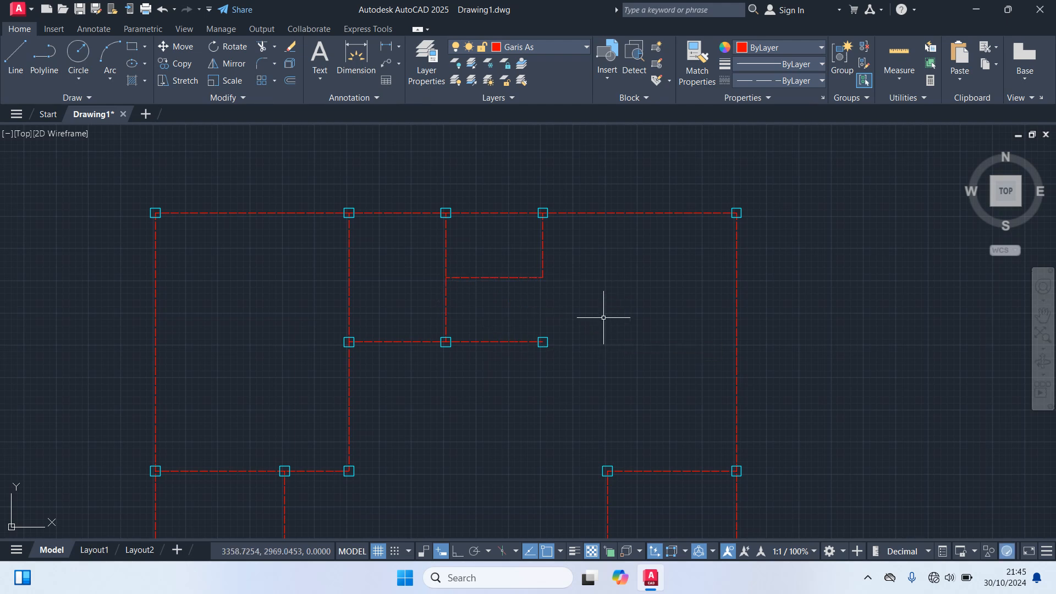
- On layer Dinding, draw a wall rectangle along the top axis between the facing sides of the upper-left and upper-right corner columns
scroll(603, 317, down, 2)
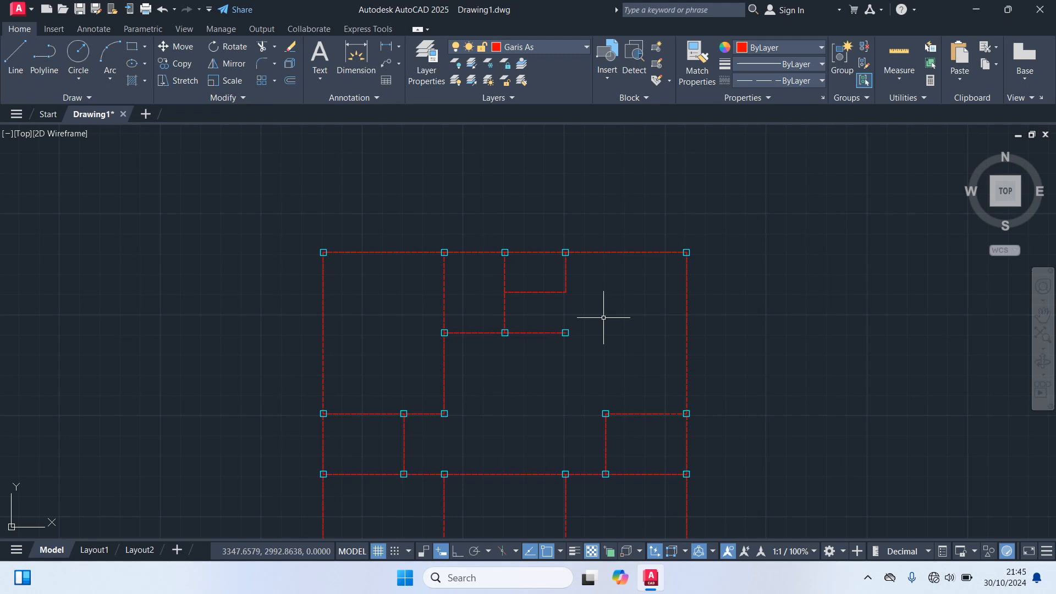
click(539, 47)
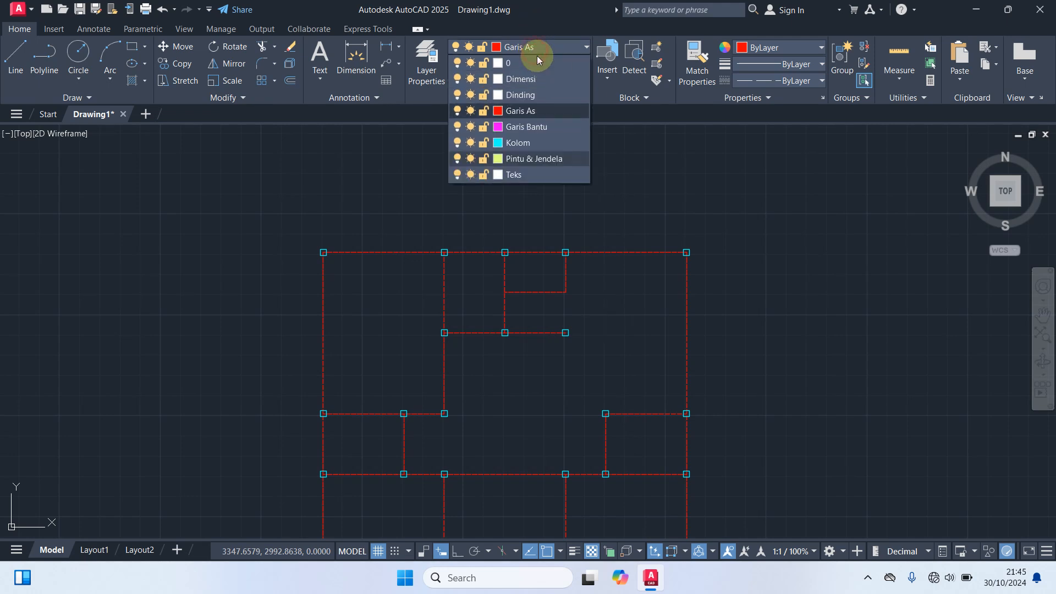
click(520, 95)
text(re)
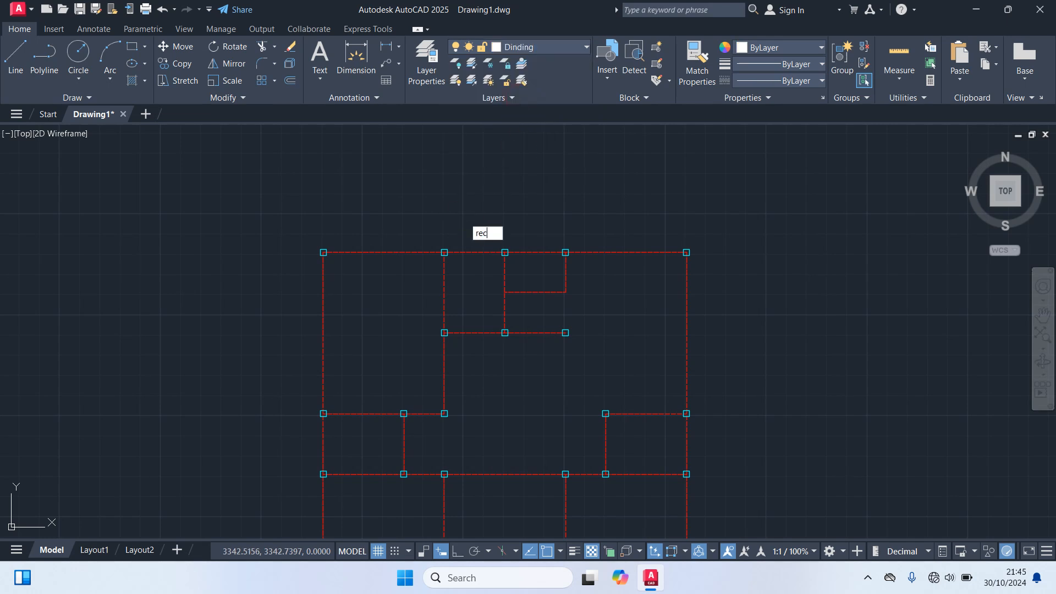
text(c)
key(Return)
scroll(402, 248, up, 4)
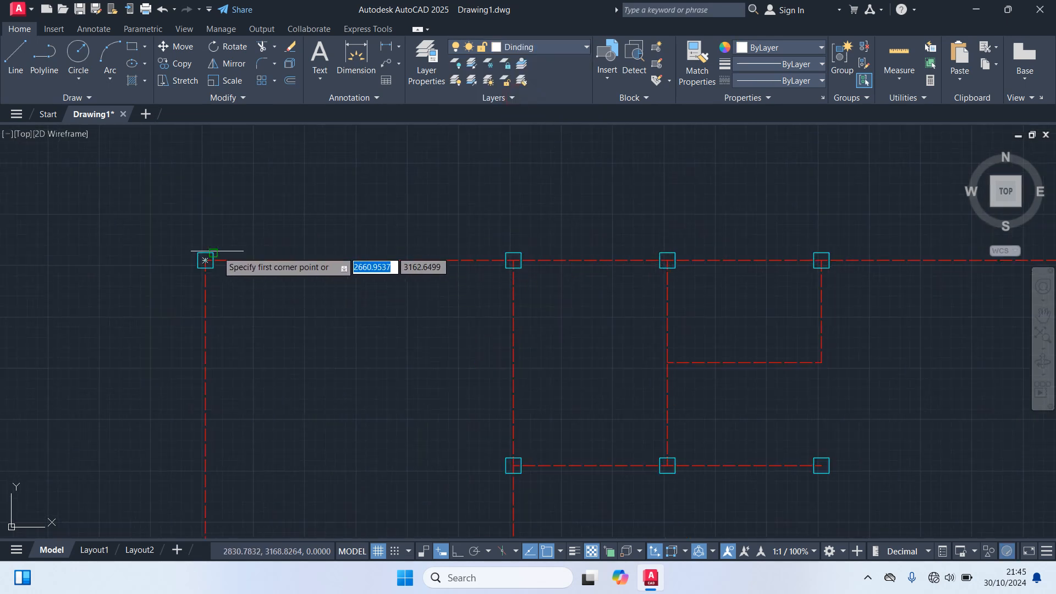
click(212, 253)
scroll(652, 322, down, 1)
middle_drag(687, 309, 461, 285)
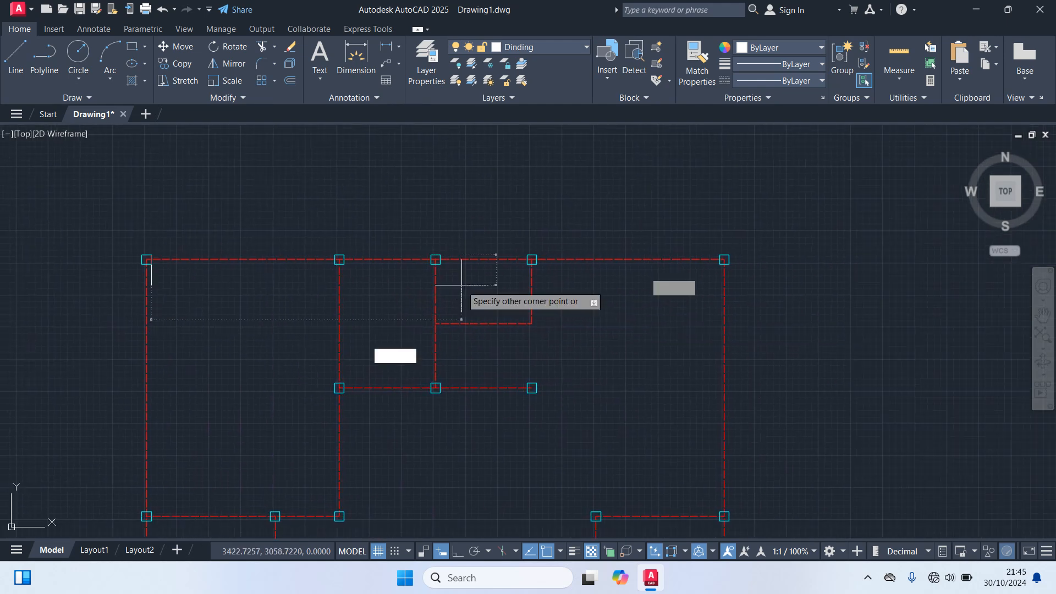
scroll(683, 294, up, 1)
click(723, 261)
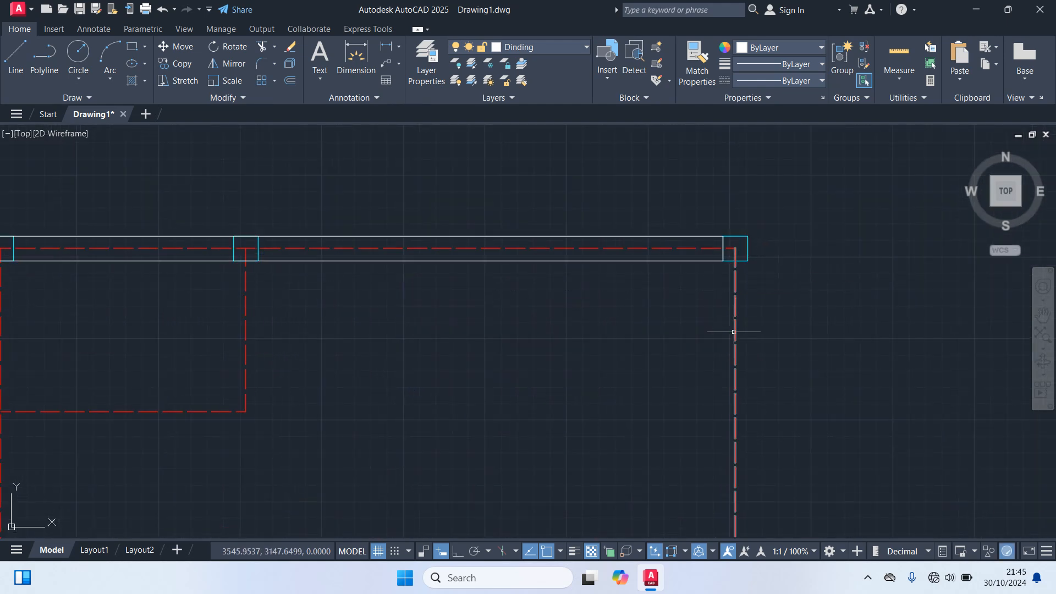
- Draw a wall rectangle along the right outer axis, from the underside of the upper-right column to the top of the lower-right column
key(Return)
click(722, 261)
scroll(785, 384, down, 3)
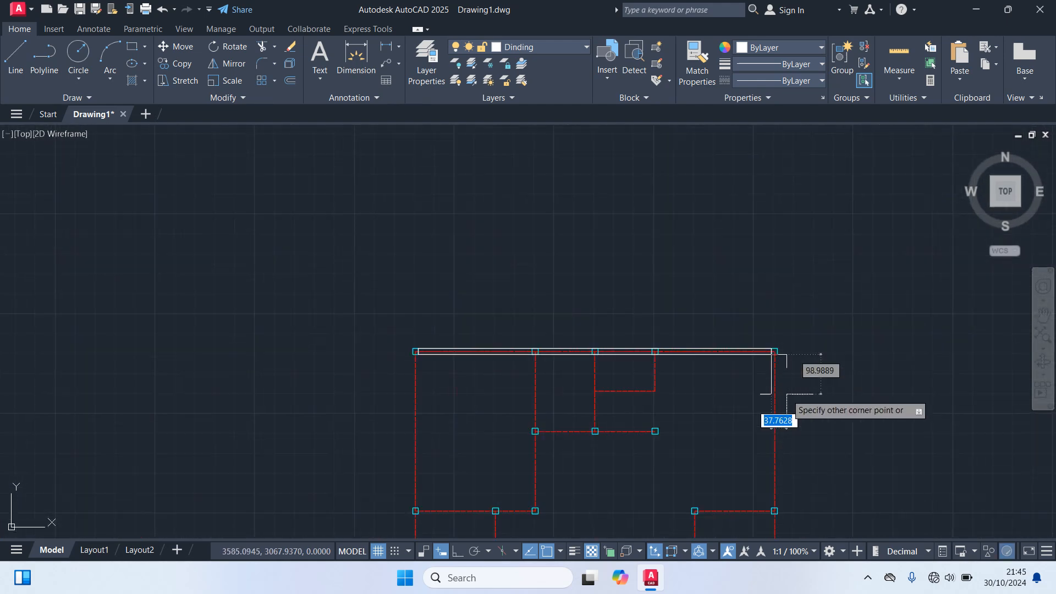
middle_drag(785, 437, 708, 144)
scroll(720, 369, up, 2)
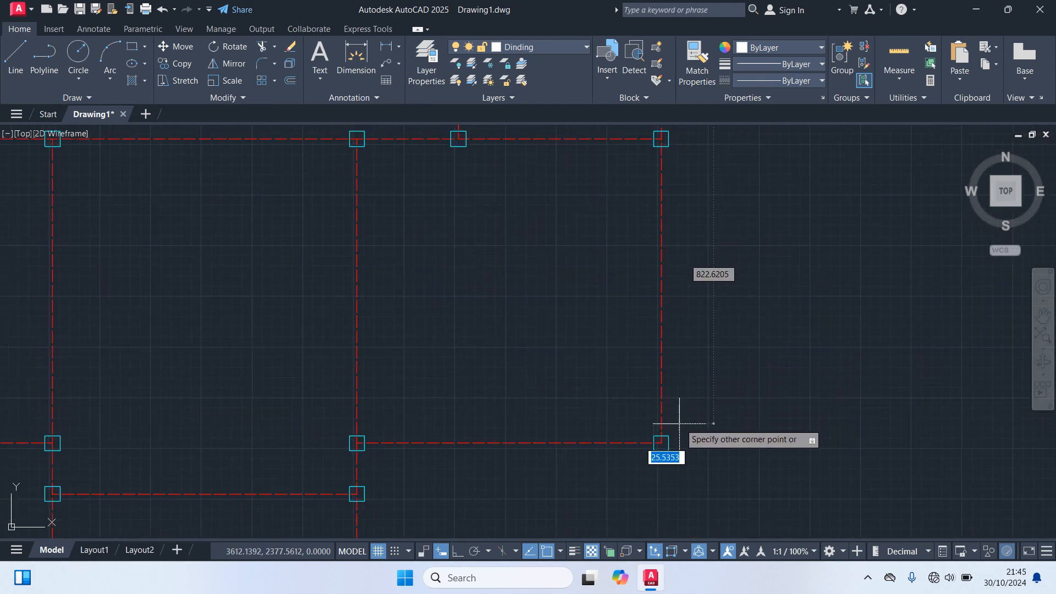
click(667, 434)
scroll(724, 427, down, 2)
scroll(836, 348, up, 5)
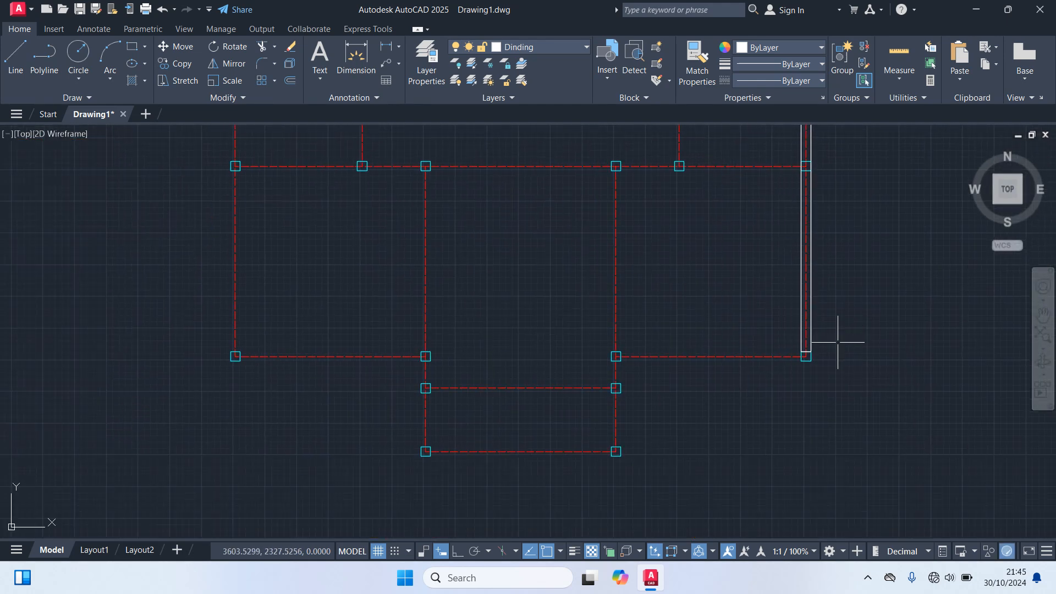
- Draw a wall rectangle along the lower-right room's bottom axis, from the lower-right corner column to the neighbouring column on its left
key(Return)
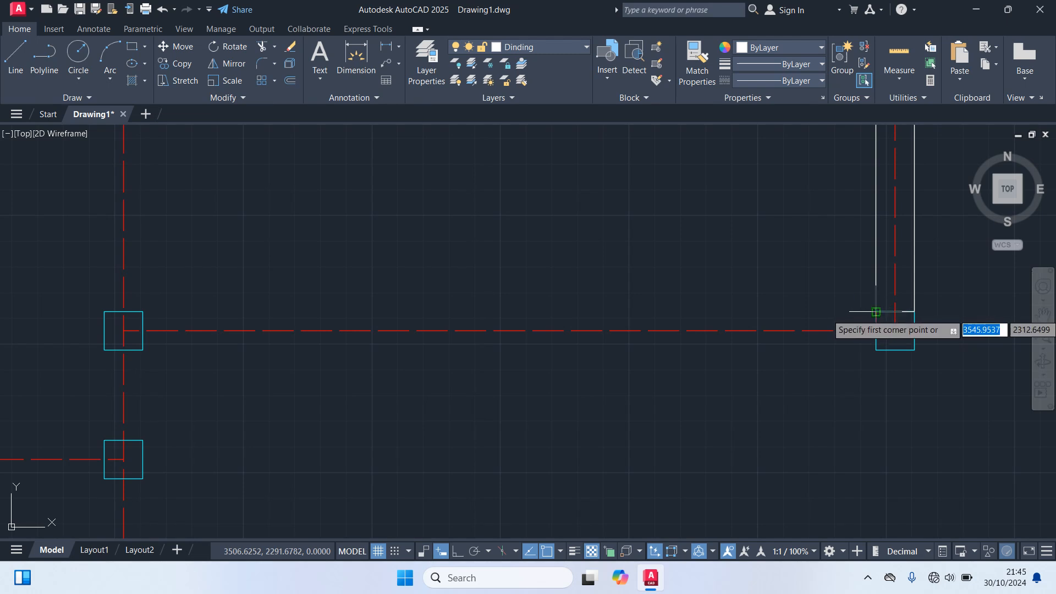
click(876, 350)
click(142, 350)
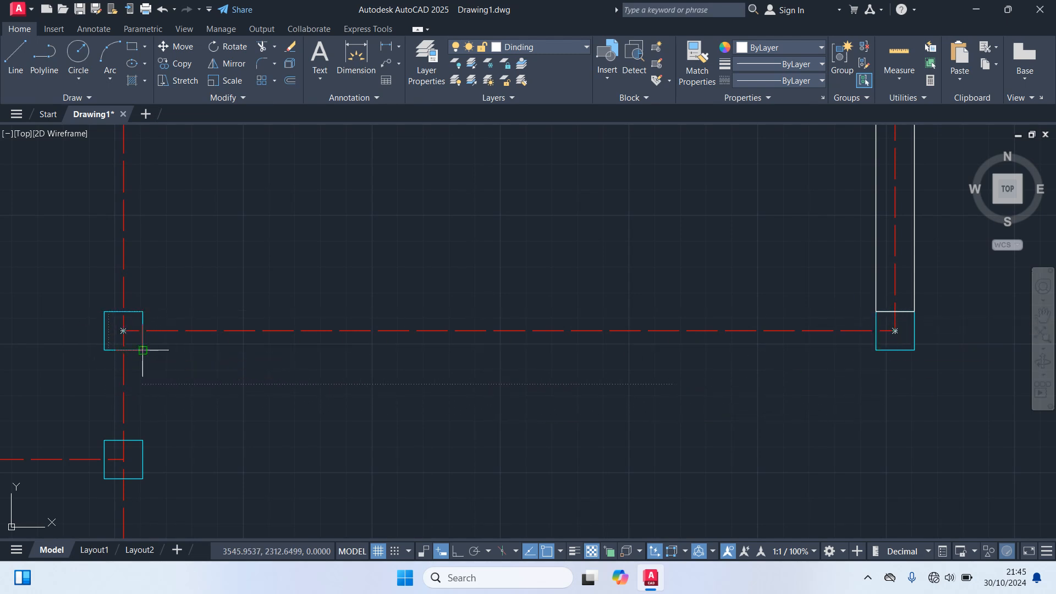
scroll(391, 429, down, 2)
middle_drag(402, 419, 437, 398)
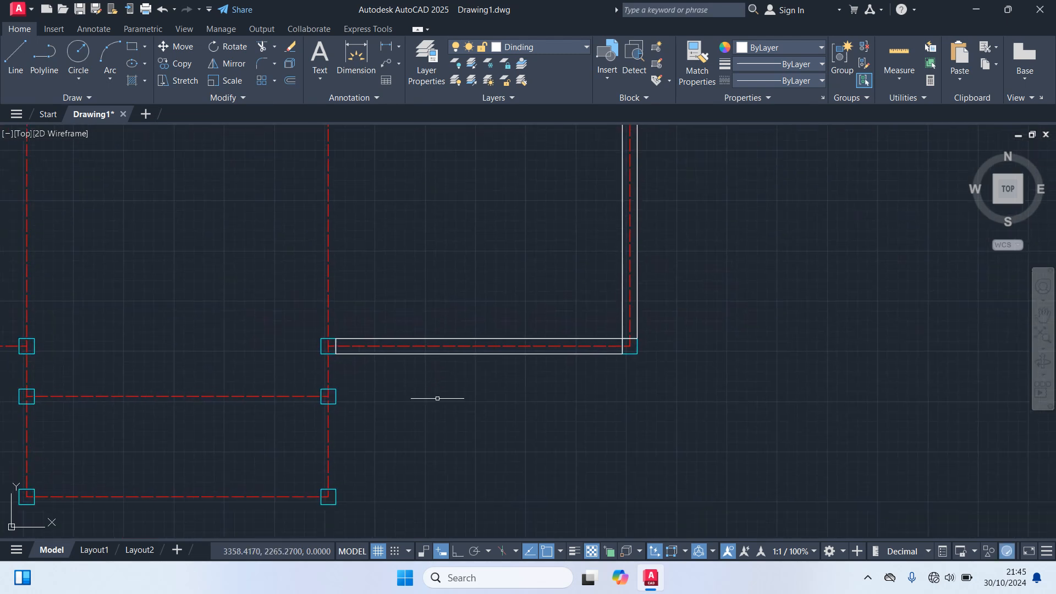
- Draw a wall rectangle along the central room's right axis, from the upper column's underside to the top of the extension's bottom-right column
key(Return)
scroll(365, 437, down, 4)
scroll(352, 435, up, 2)
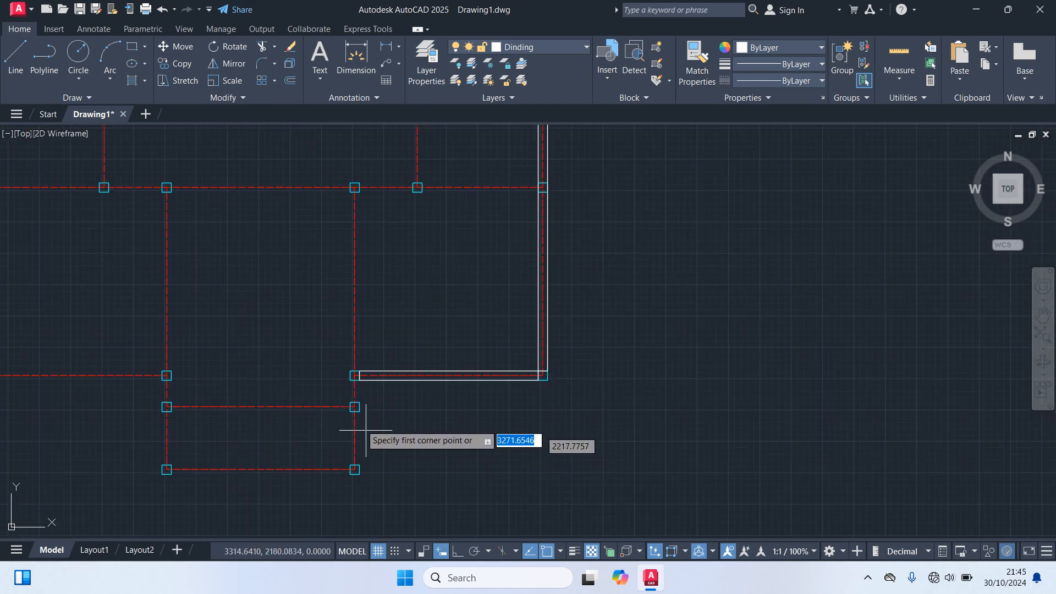
scroll(314, 210, up, 2)
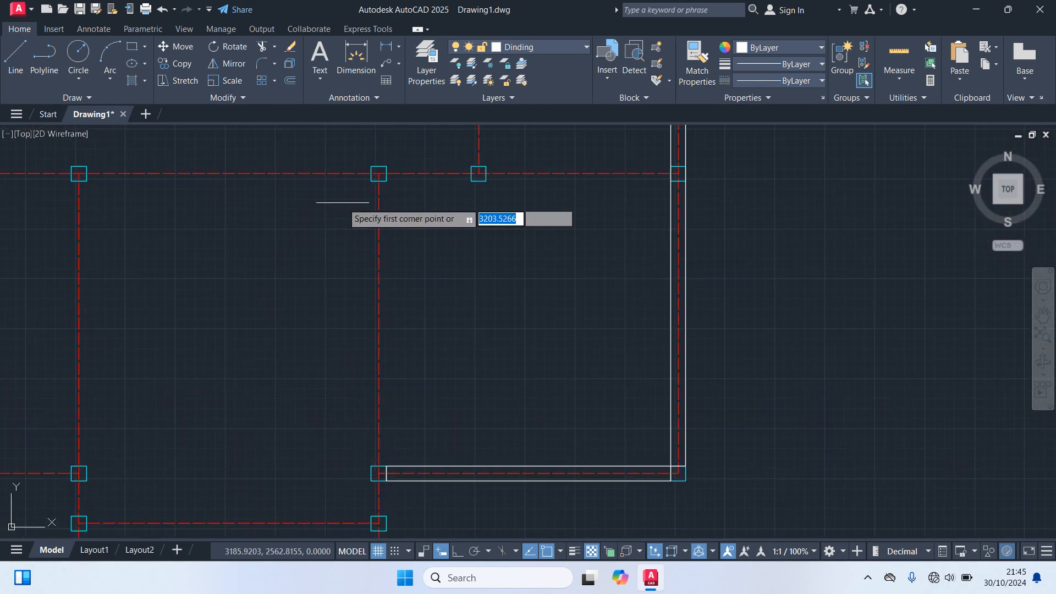
click(378, 174)
scroll(417, 212, down, 2)
scroll(414, 329, up, 4)
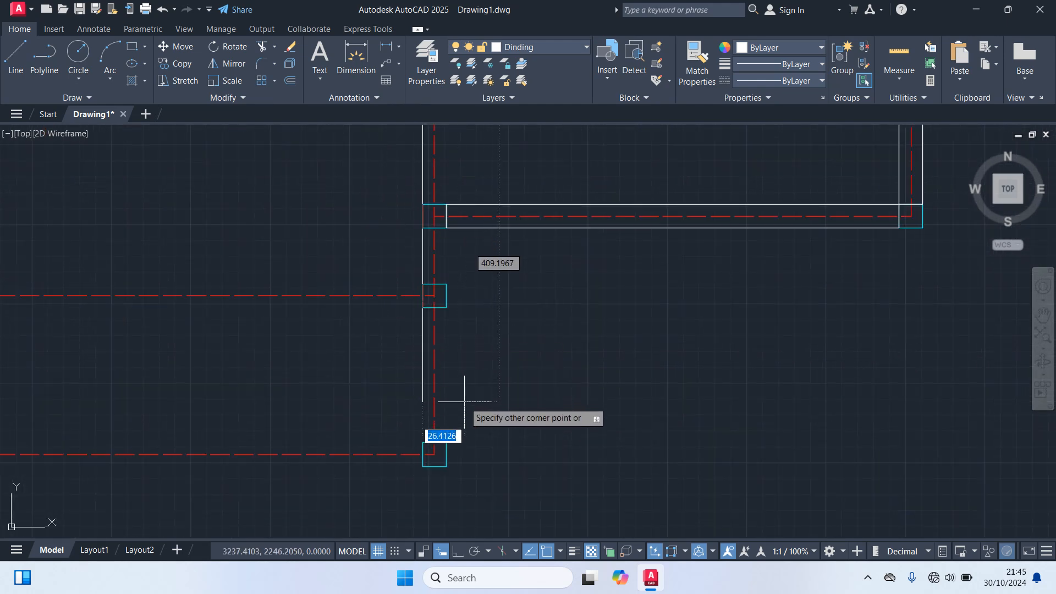
click(433, 455)
scroll(511, 403, down, 3)
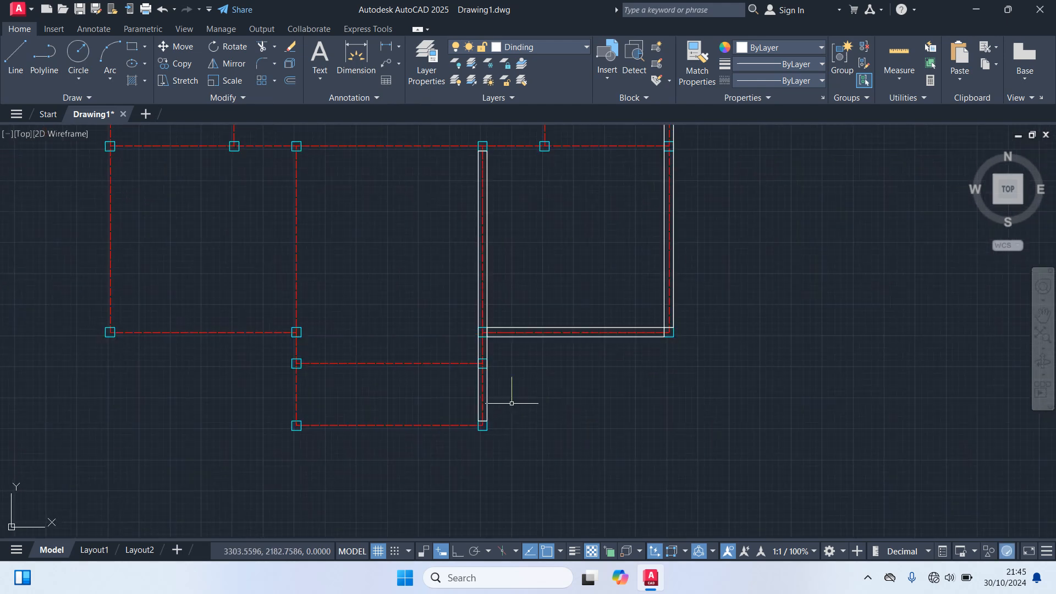
- Draw a wall rectangle along the central extension's bottom axis, between the facing sides of its two bottom columns
key(Return)
scroll(501, 391, up, 3)
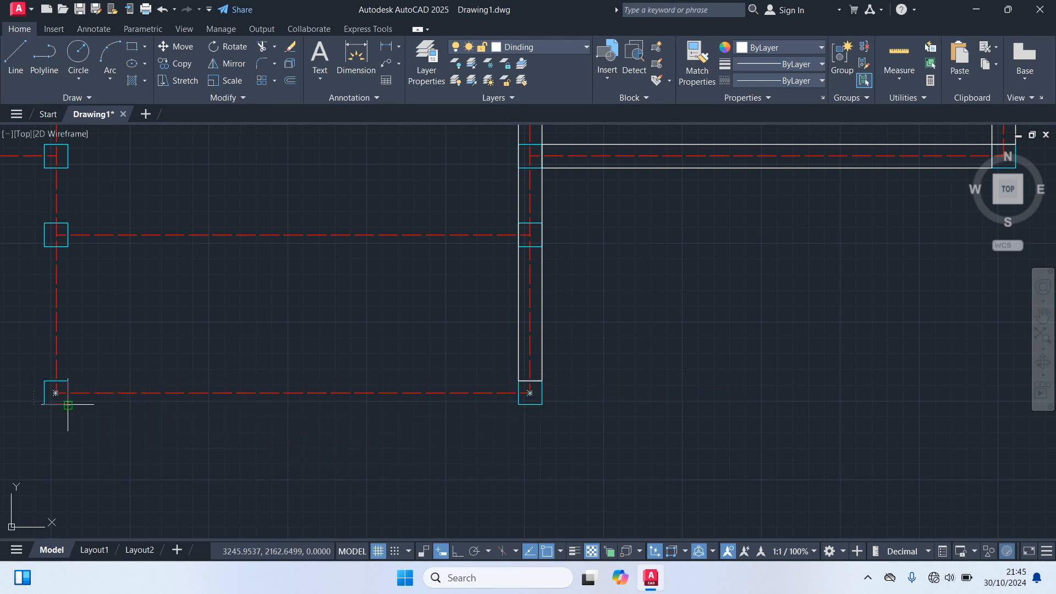
scroll(177, 434, down, 2)
- Draw a wall rectangle along the extension's left axis, from the top of its bottom-left column to the underside of the lower-left room's corner column
middle_drag(177, 435, 489, 459)
scroll(443, 411, up, 2)
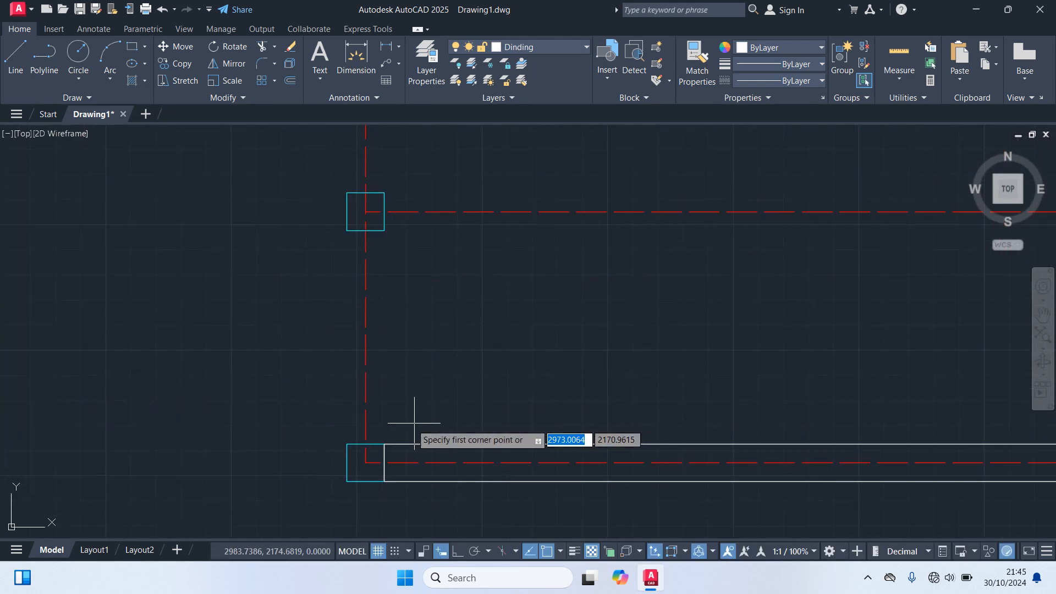
click(383, 444)
scroll(357, 214, down, 2)
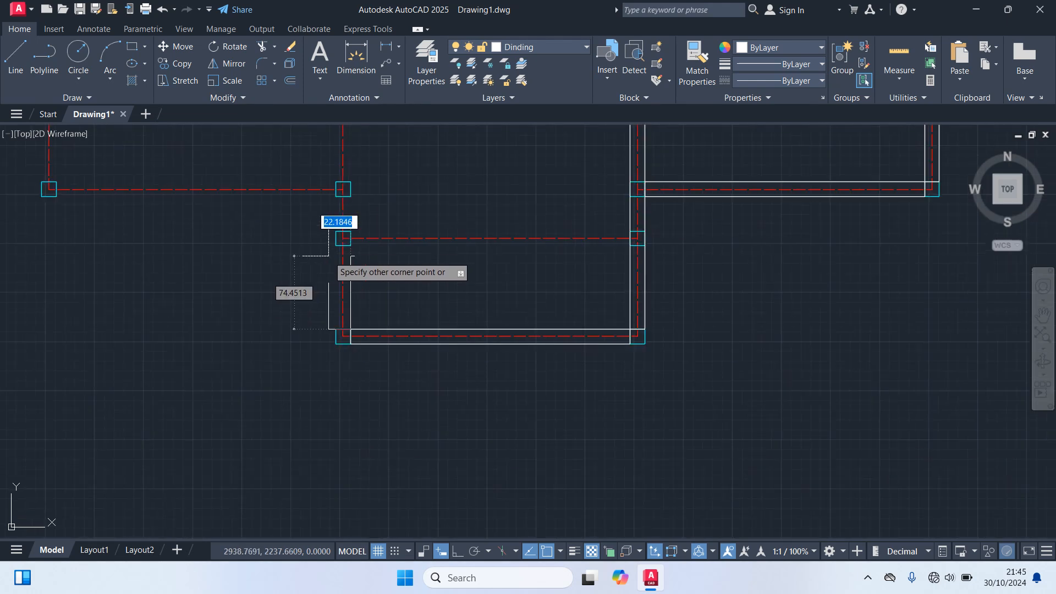
scroll(361, 211, up, 1)
click(338, 182)
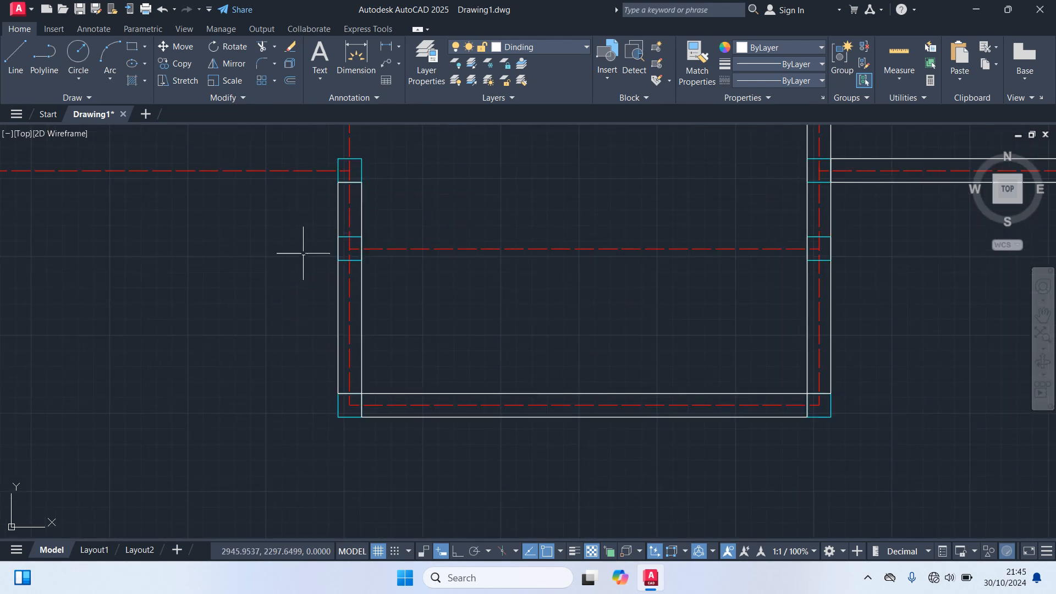
- Draw a 285 by 15 wall rectangle along the lower-left room's bottom axis, between the facing sides of its two corner columns
scroll(351, 286, down, 1)
middle_drag(352, 286, 635, 390)
scroll(605, 338, up, 2)
key(space)
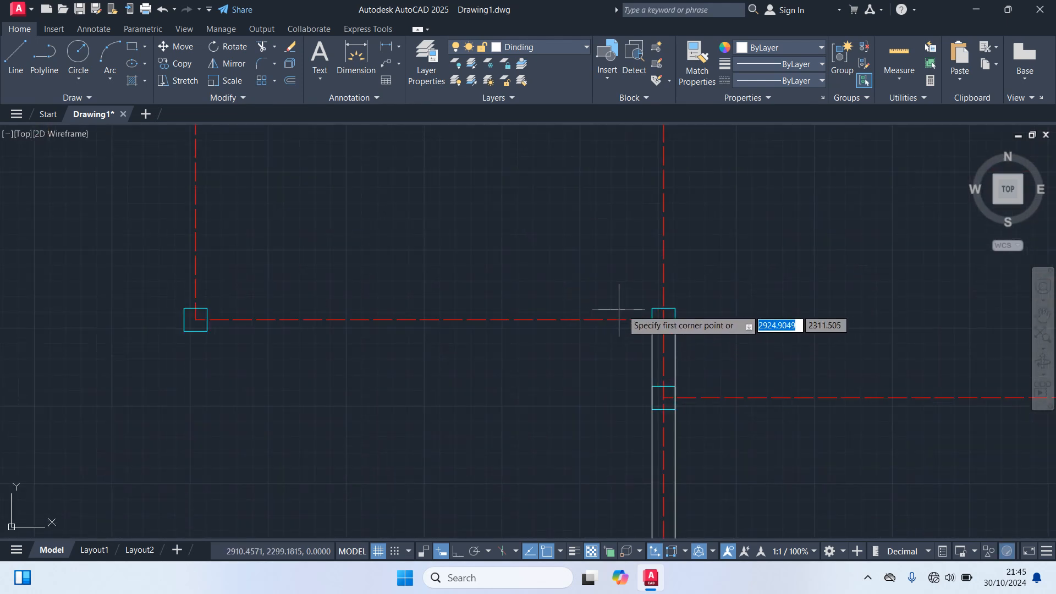
click(652, 309)
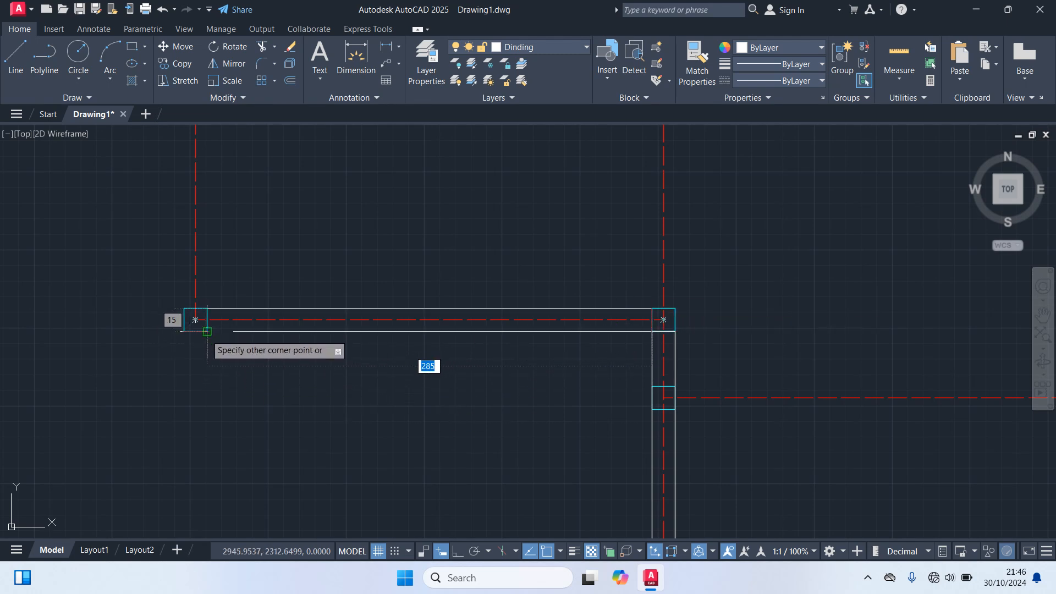
click(206, 331)
- Draw a wall rectangle along the left outer axis, from the top of the lower-left corner column to the underside of the upper-left column
scroll(235, 400, down, 3)
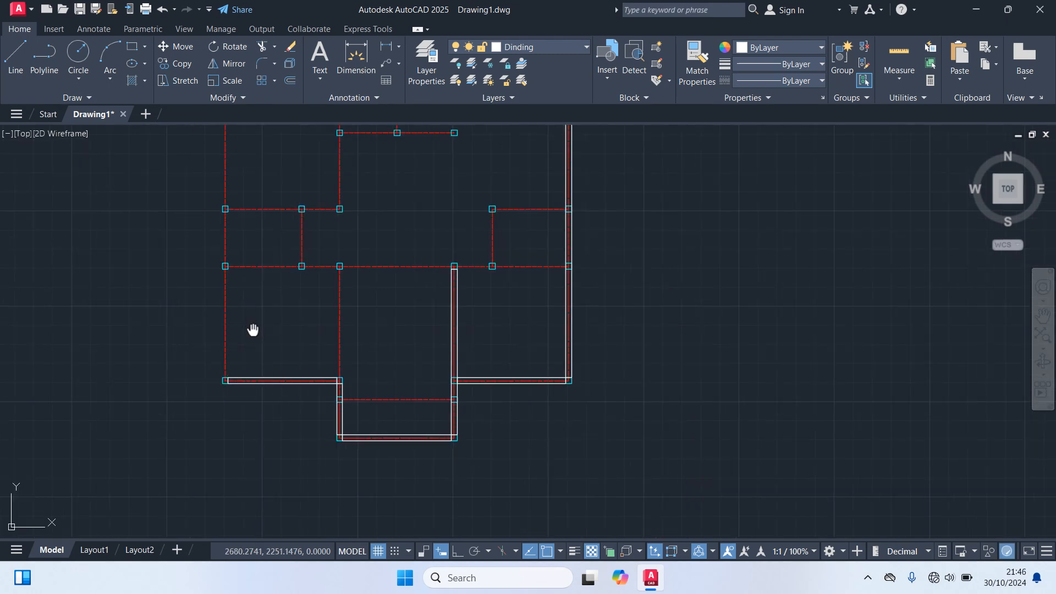
middle_drag(252, 329, 384, 401)
scroll(381, 412, up, 2)
key(space)
scroll(352, 451, up, 3)
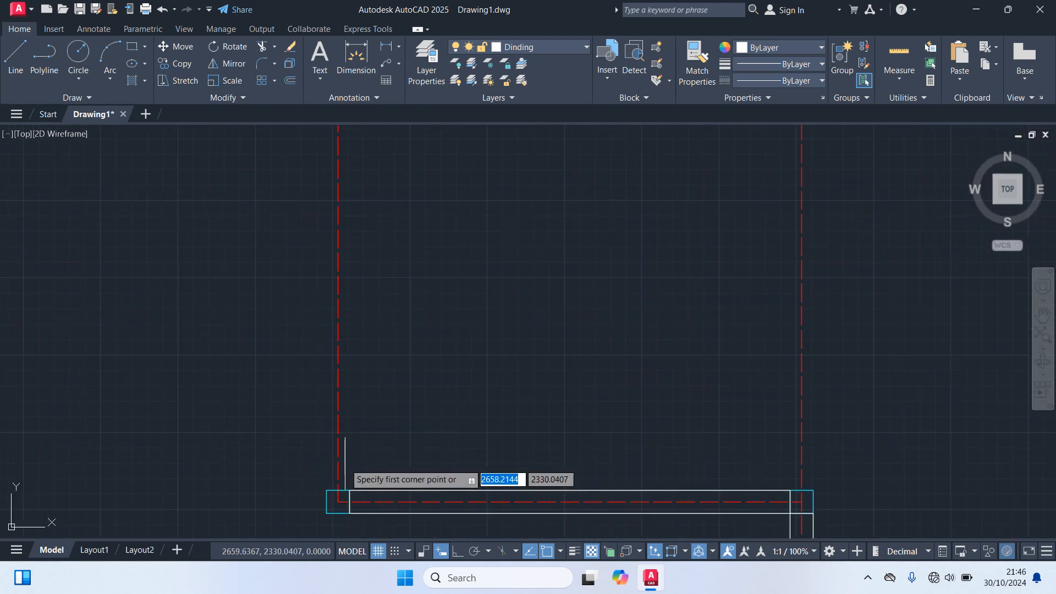
click(349, 490)
scroll(208, 364, down, 5)
middle_drag(247, 246, 364, 503)
scroll(338, 391, up, 3)
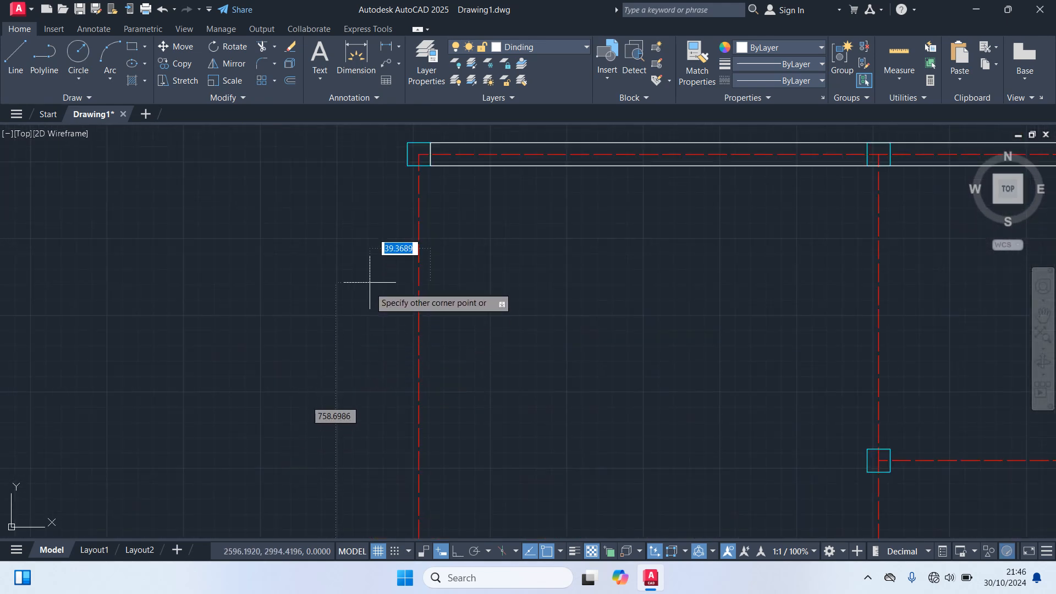
click(418, 153)
- Draw a wall rectangle along the horizontal axis crossing the central extension, between the facing sides of its left and right columns
scroll(489, 349, down, 5)
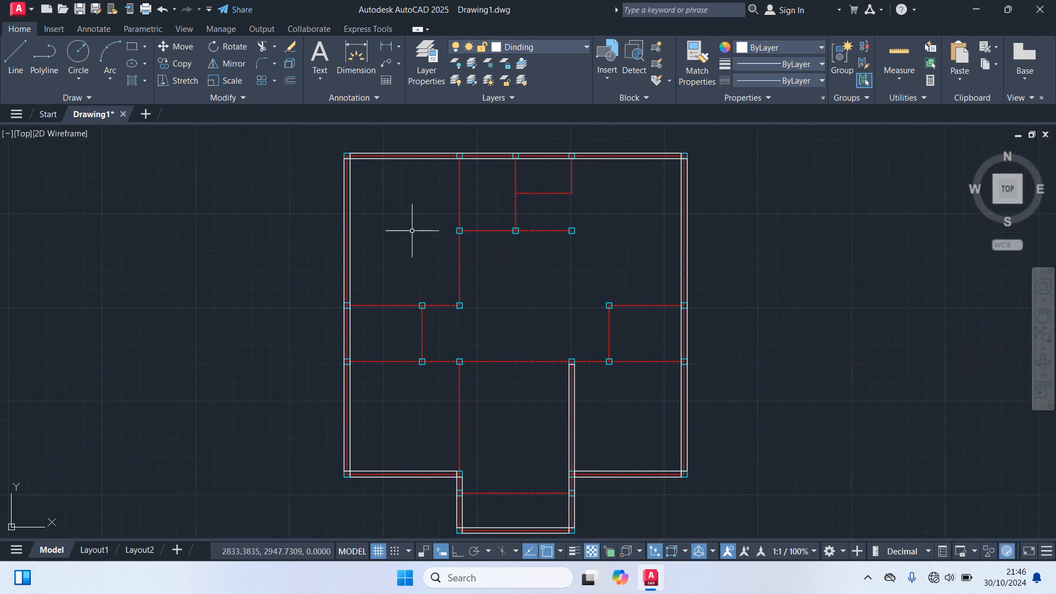
key(Return)
scroll(539, 501, up, 5)
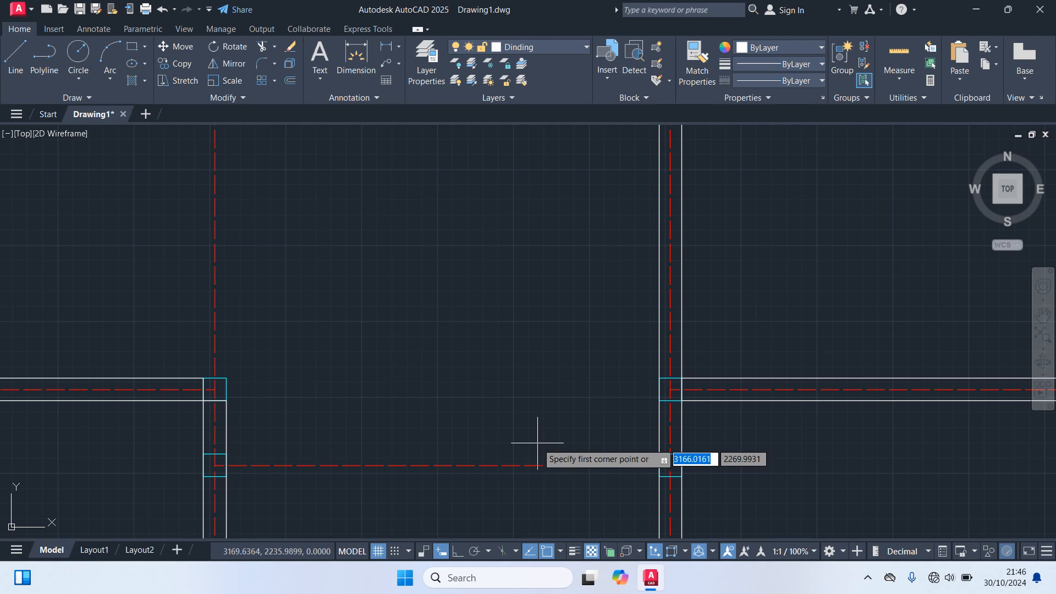
scroll(544, 442, down, 2)
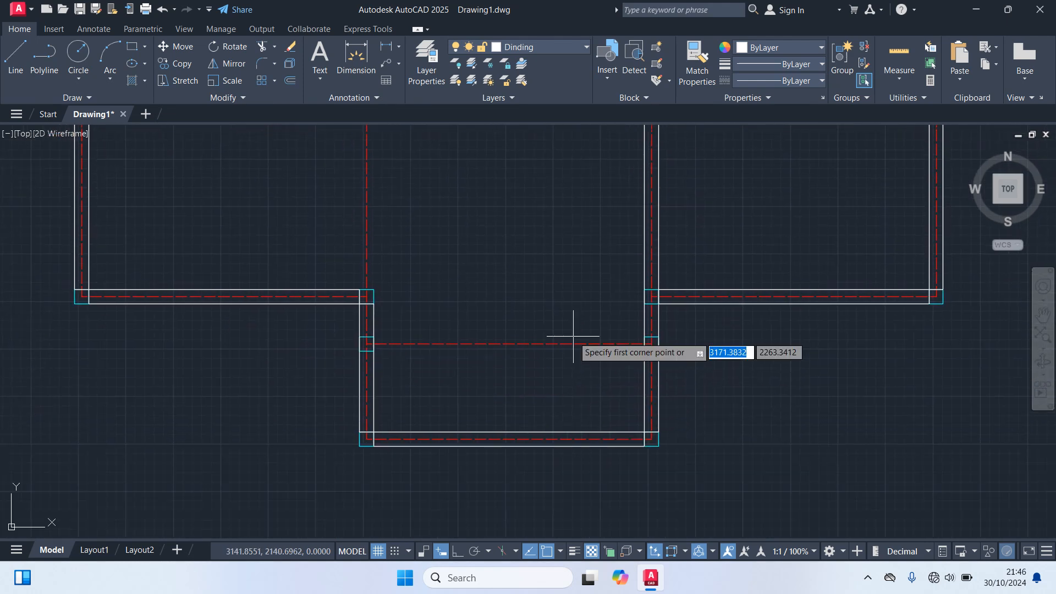
scroll(573, 336, up, 2)
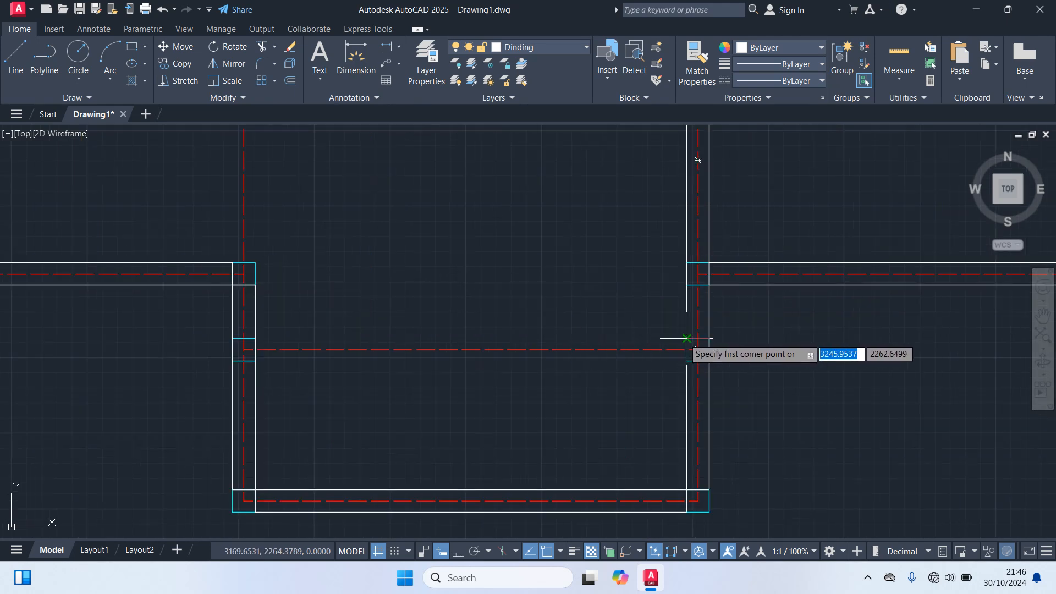
click(687, 338)
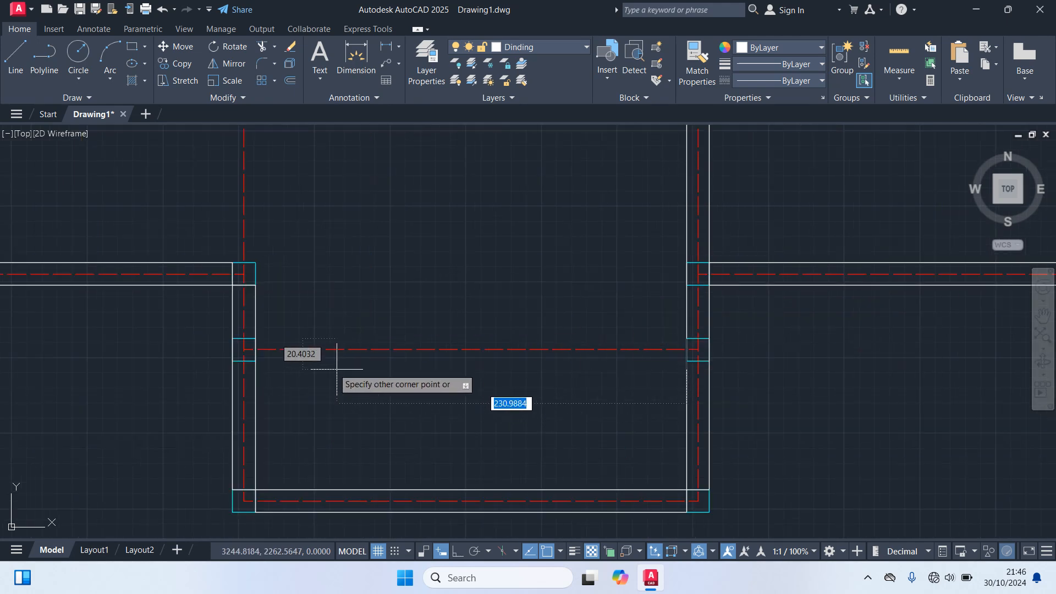
click(255, 361)
- Draw a wall rectangle along the central room's left axis, from the top of its lower column to the underside of its upper column
scroll(349, 295, down, 3)
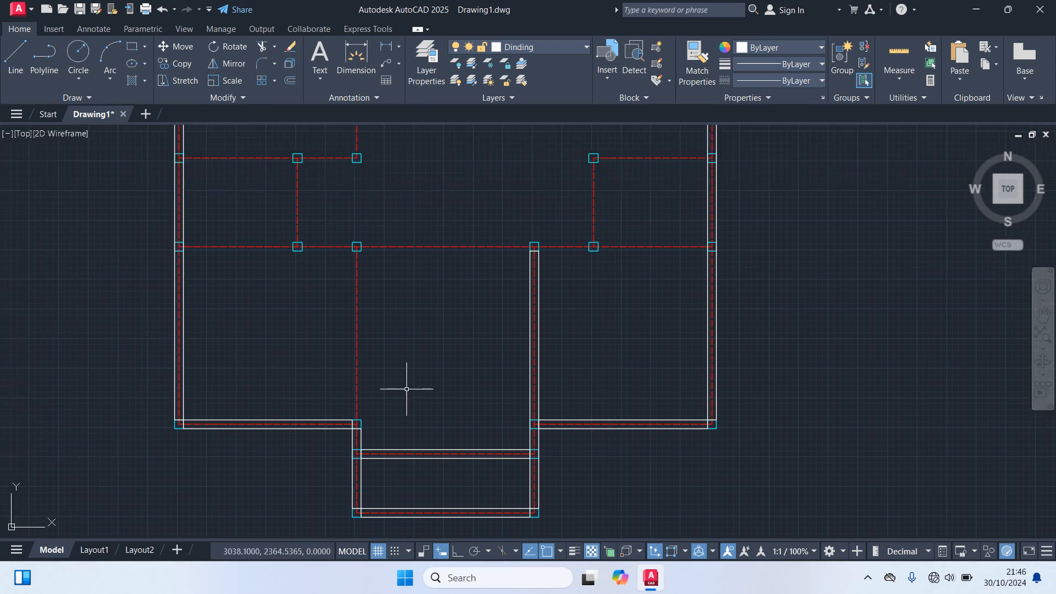
key(Return)
scroll(362, 401, up, 2)
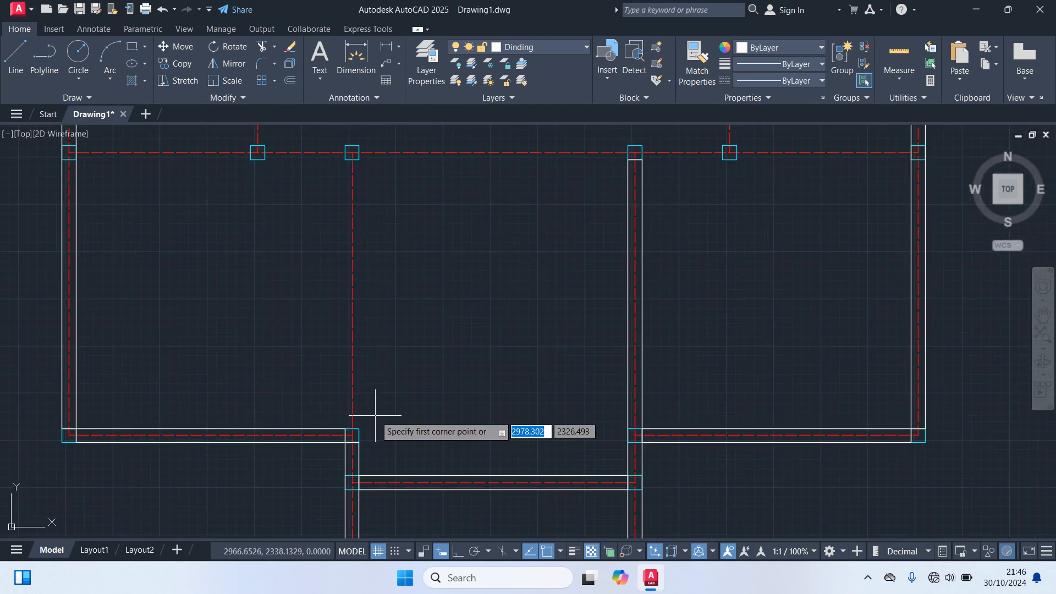
click(352, 434)
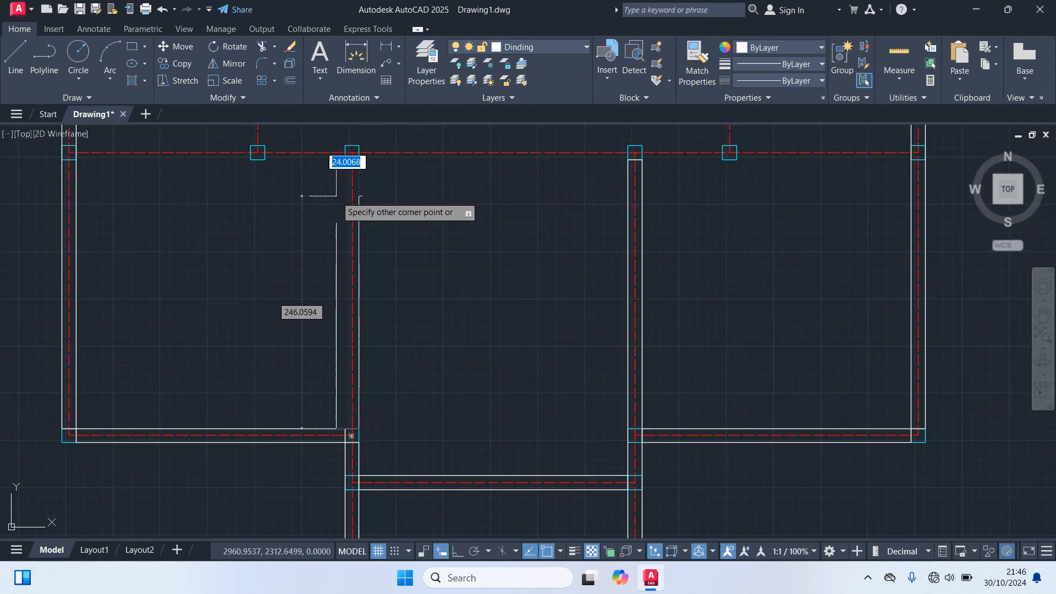
click(345, 159)
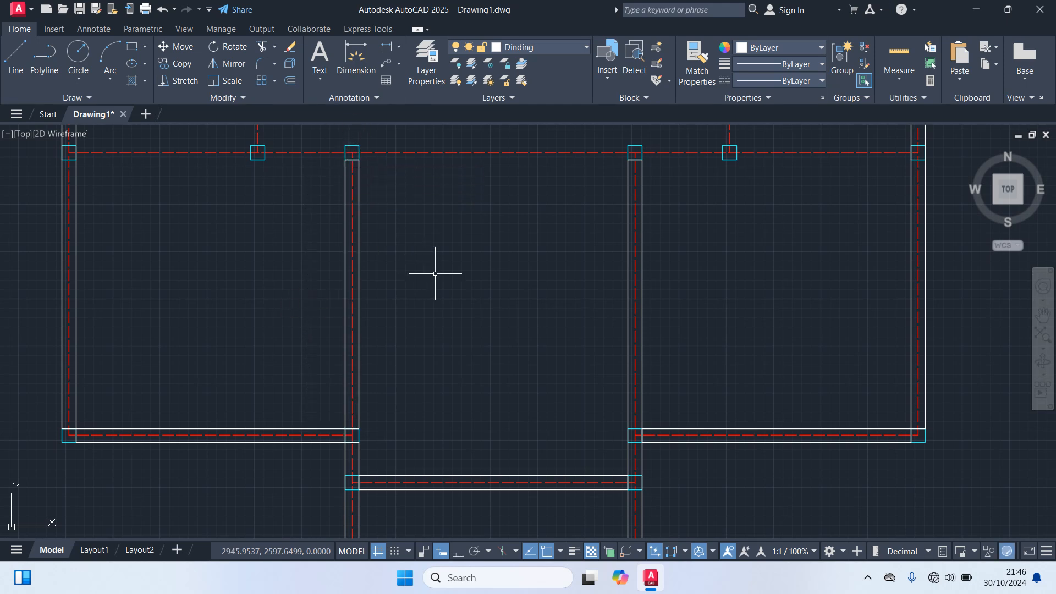
- Draw a wall rectangle along the lower-right room's top axis, from the right outer wall's column to the central room's upper-right column
scroll(443, 276, down, 2)
scroll(687, 230, down, 2)
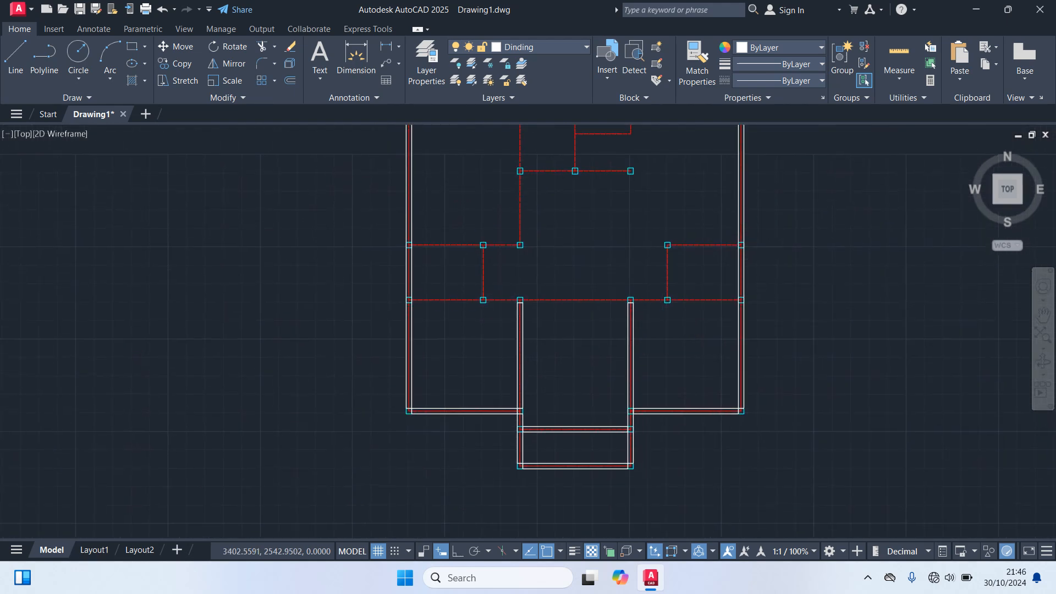
scroll(676, 263, up, 4)
key(Return)
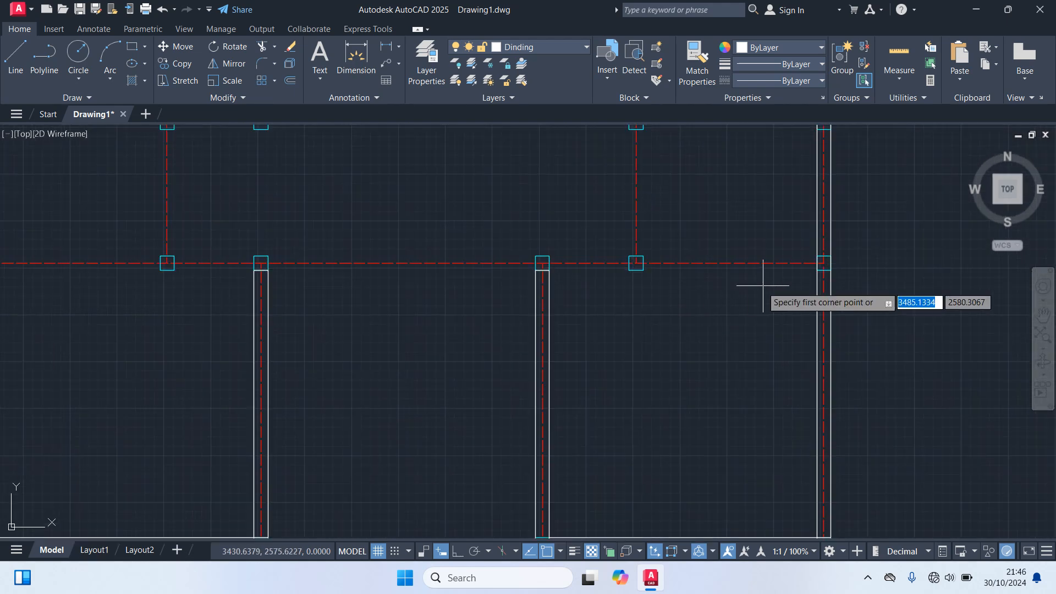
click(818, 269)
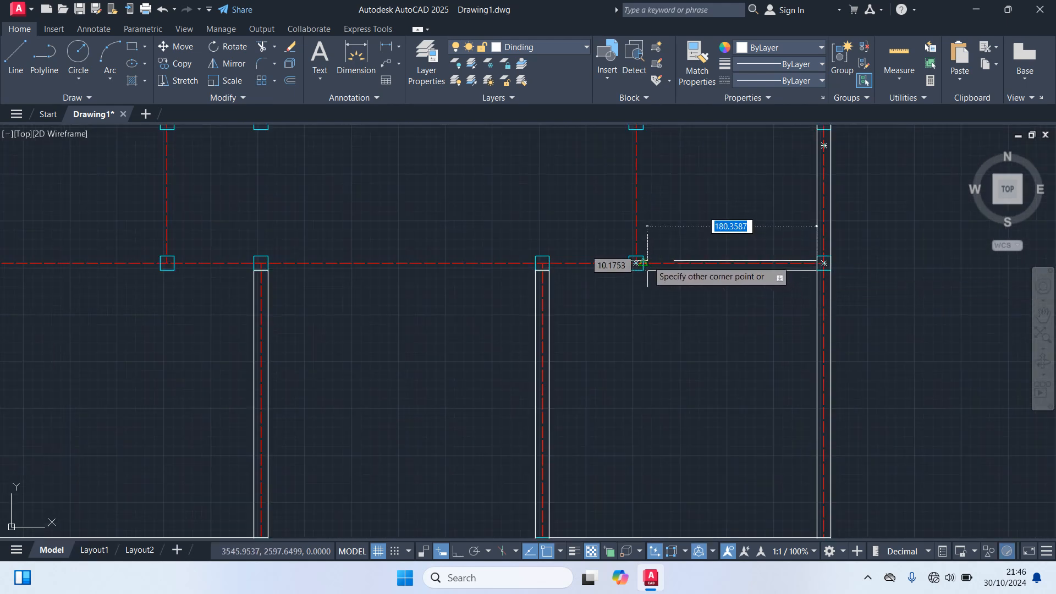
click(543, 263)
- Draw a wall rectangle along the central room's top axis, between the facing sides of its upper-left and upper-right columns
middle_drag(627, 337, 703, 361)
key(Return)
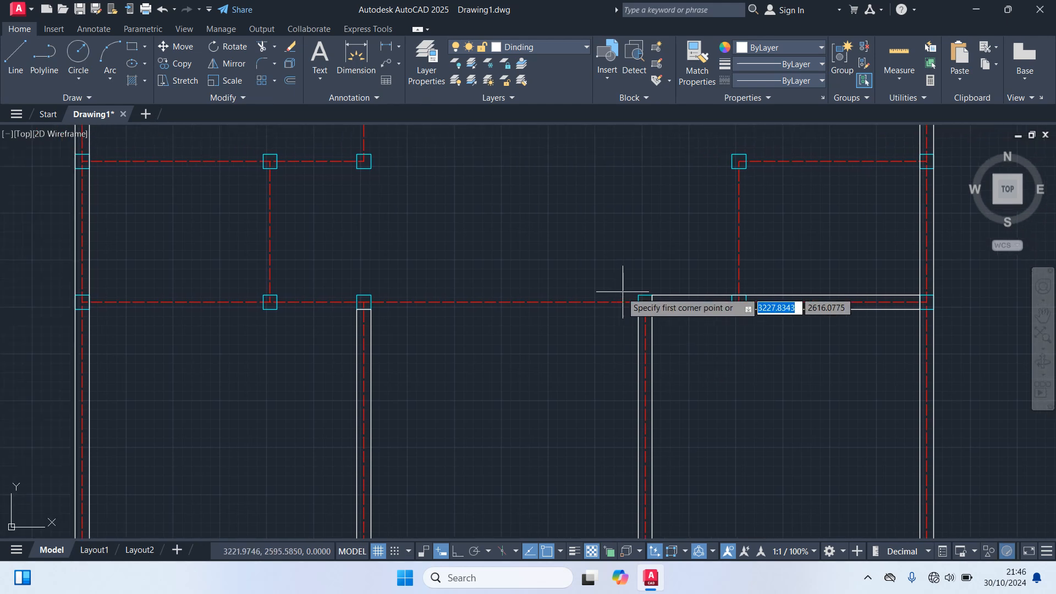
click(643, 301)
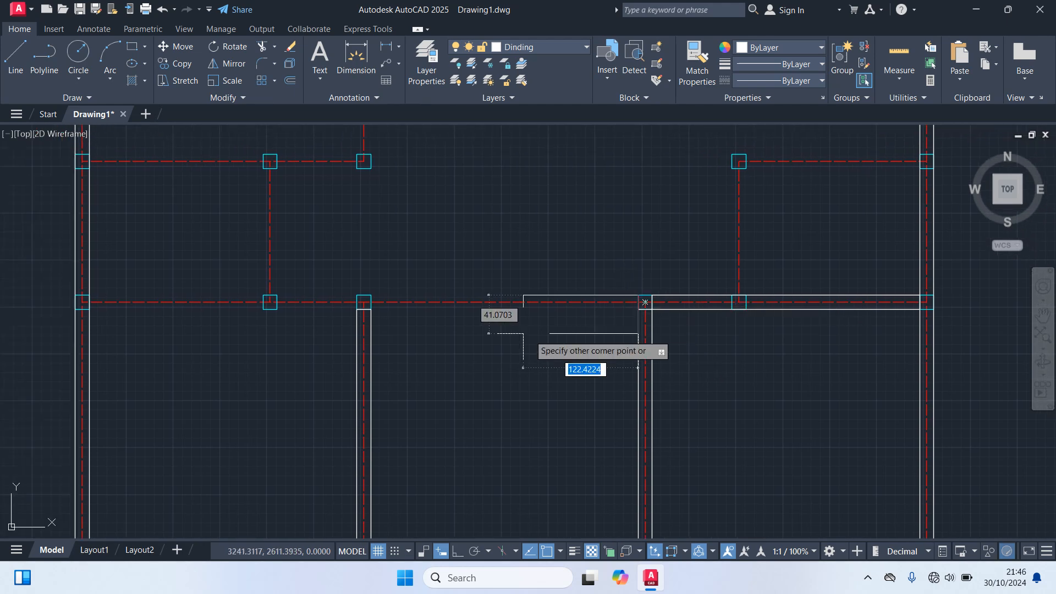
click(371, 309)
- Draw a wall rectangle along the lower-left room's top axis, from the central room's upper-left column to the left outer wall's column
middle_drag(413, 349, 583, 358)
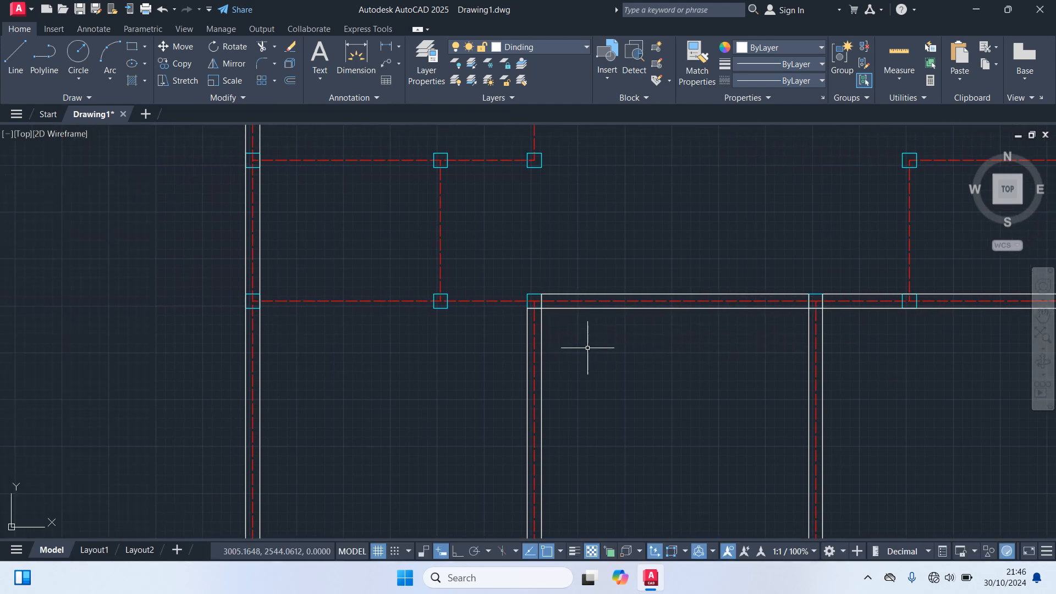
key(Return)
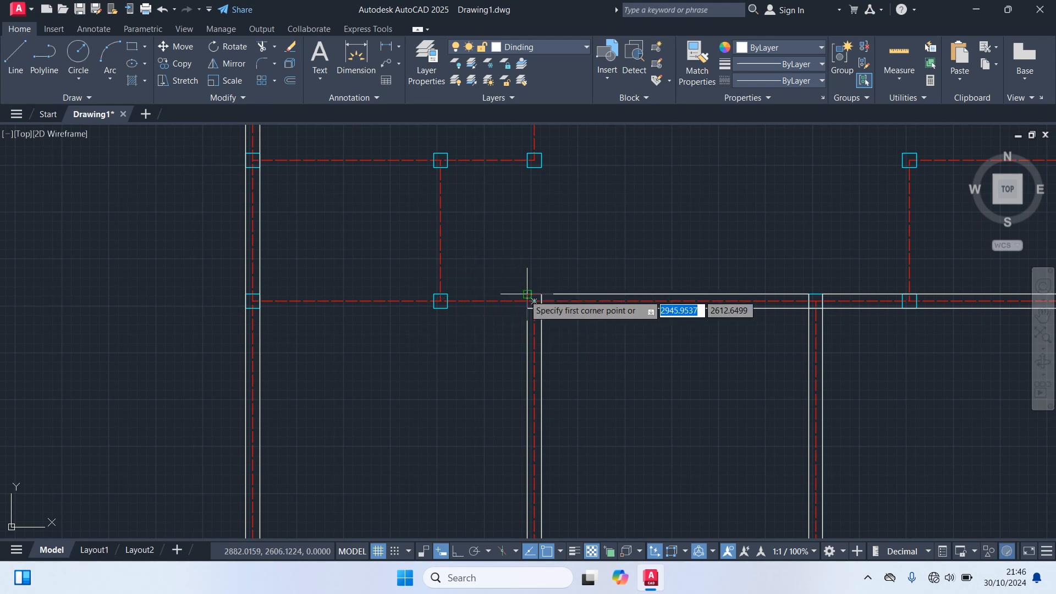
click(533, 301)
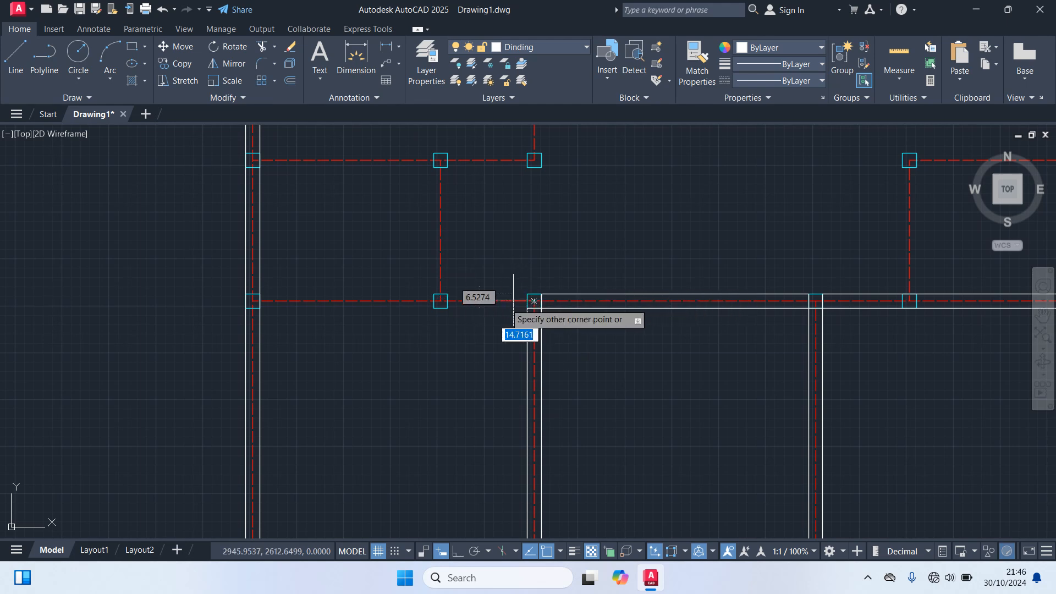
click(253, 302)
- Draw a wall rectangle along the small right room's left axis, from the top of its lower column to the underside of its upper column
scroll(345, 381, down, 4)
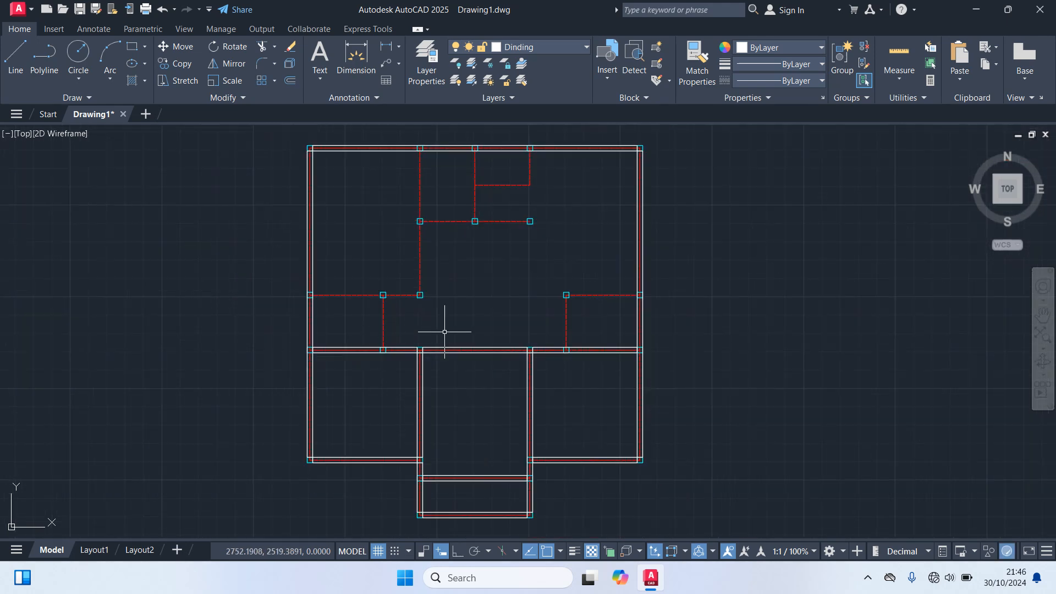
scroll(564, 331, up, 4)
key(Return)
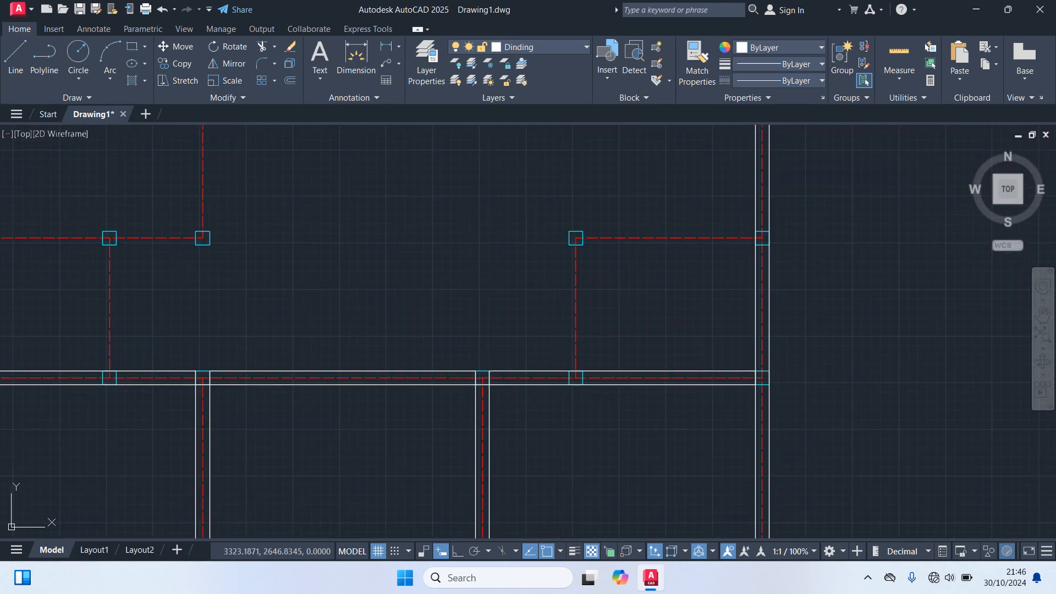
click(568, 371)
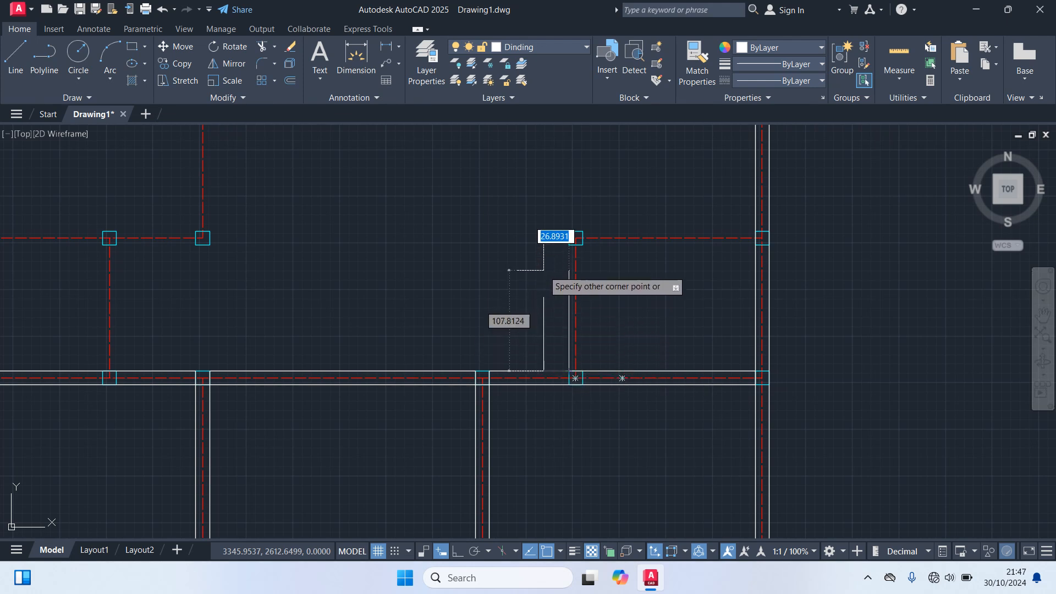
click(576, 238)
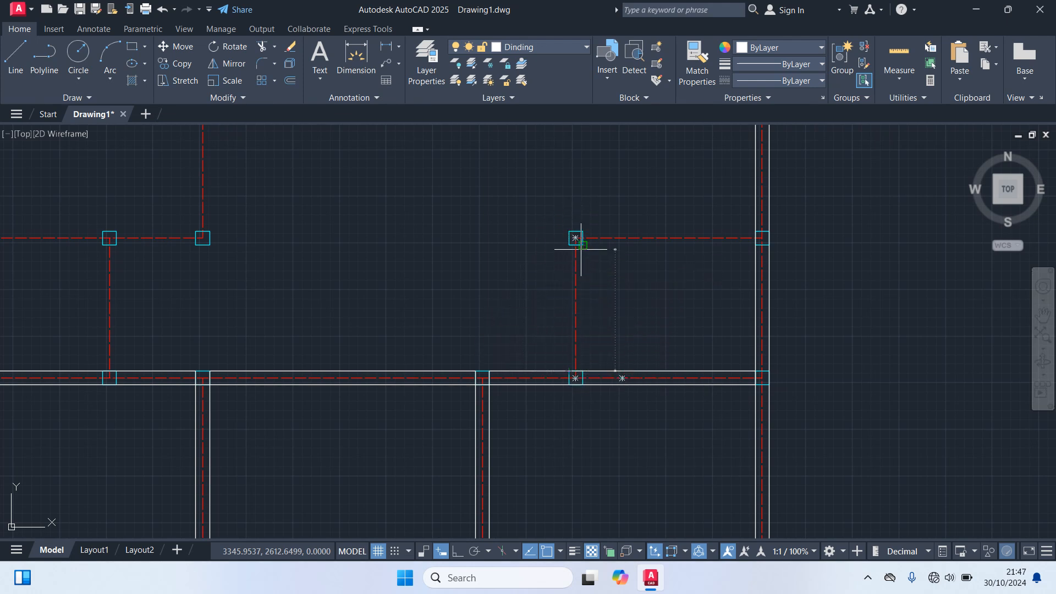
- Draw a wall rectangle along the small right room's top axis, from its upper-left column to the right outer wall's column
middle_drag(602, 273, 541, 352)
scroll(514, 317, up, 2)
key(Return)
click(514, 318)
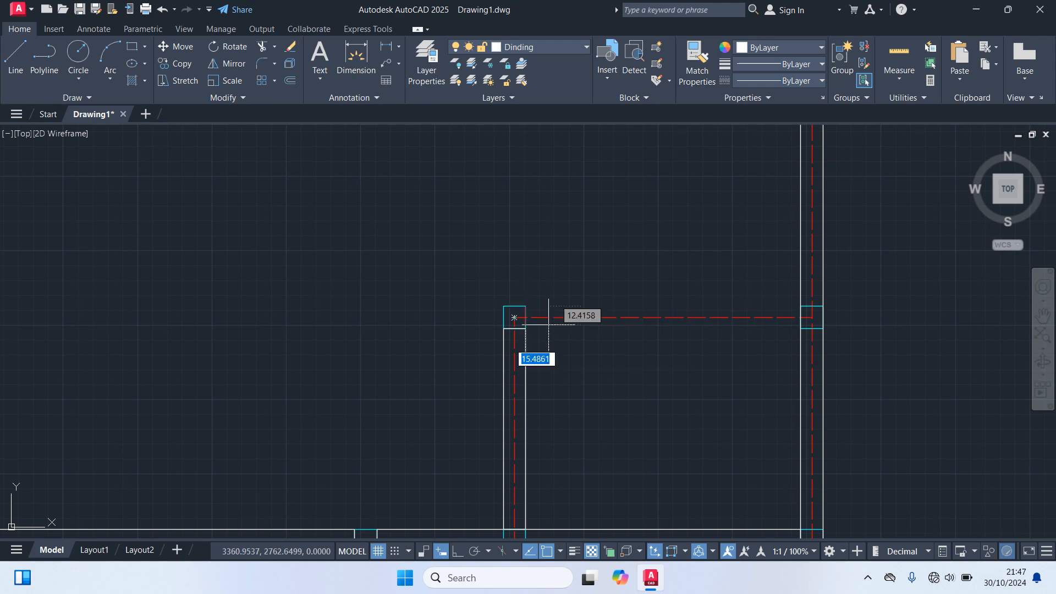
click(801, 329)
- Draw a wall rectangle along the small left room's right axis, from the top of its lower column to the underside of its upper column
scroll(697, 365, down, 3)
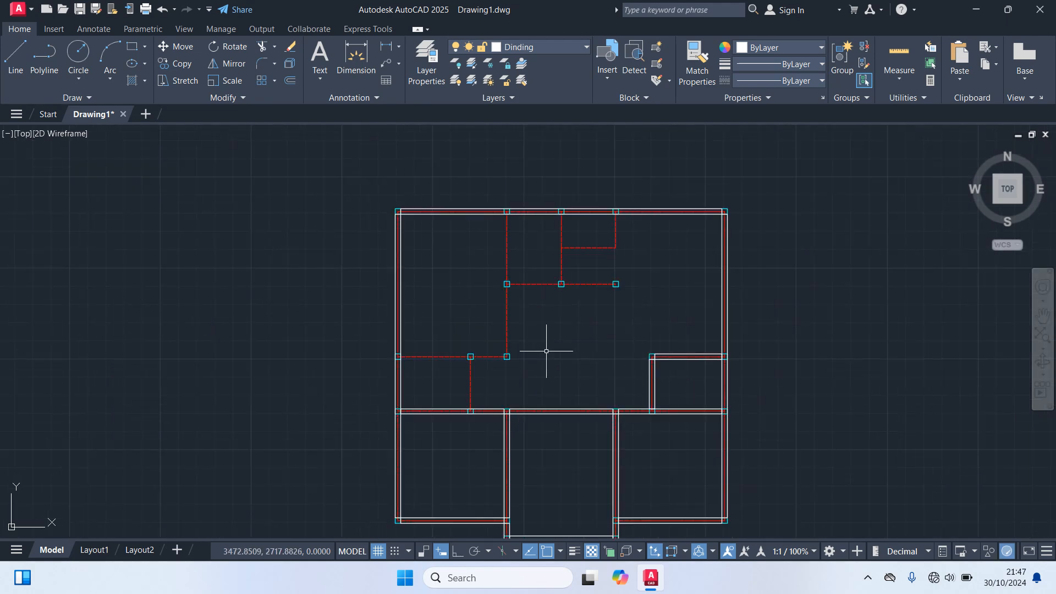
middle_drag(469, 373, 575, 358)
scroll(575, 359, up, 5)
key(Return)
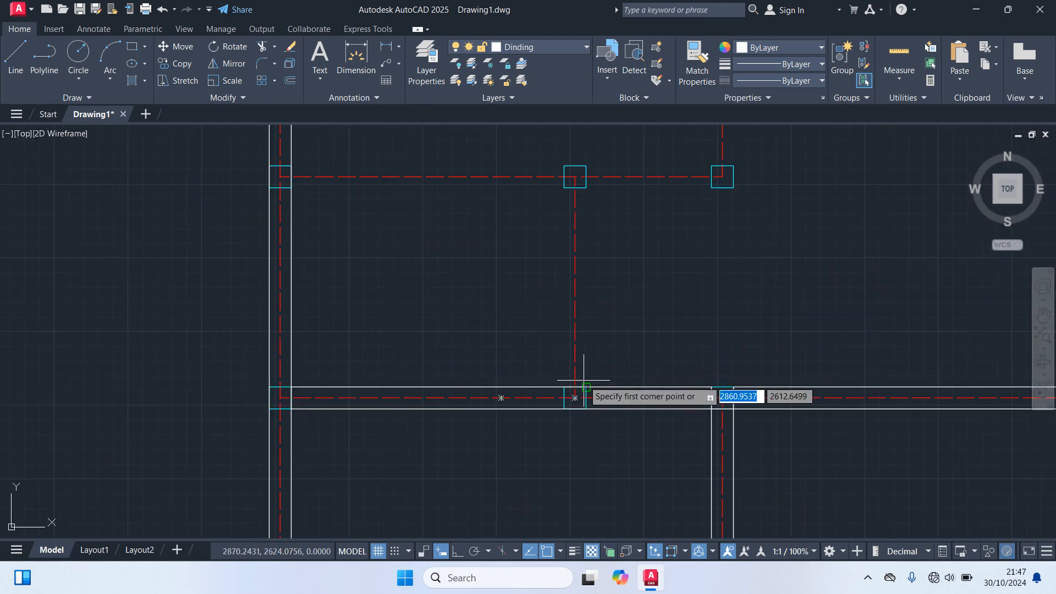
click(586, 387)
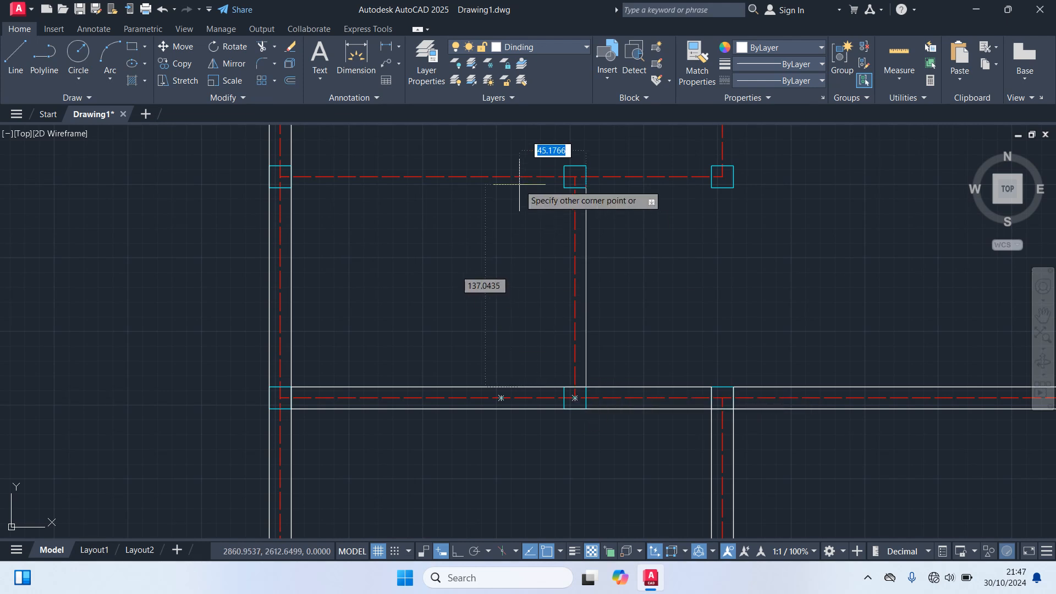
click(564, 187)
- Draw a wall rectangle along the small left room's top axis, from the left outer wall's column through the middle column to the column at the axis's right end
middle_drag(443, 297, 474, 388)
key(Return)
click(323, 256)
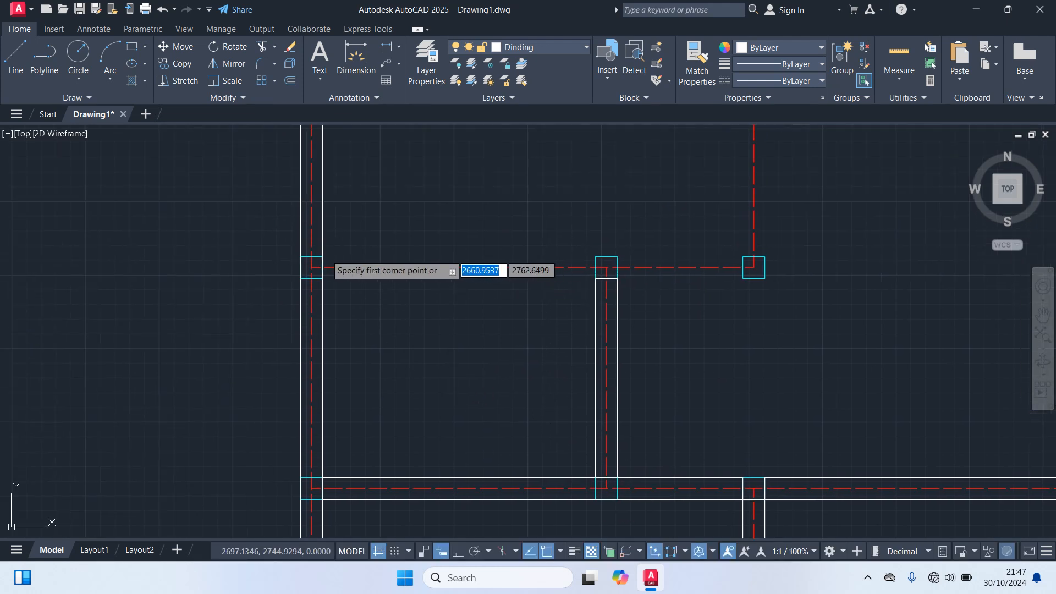
click(742, 278)
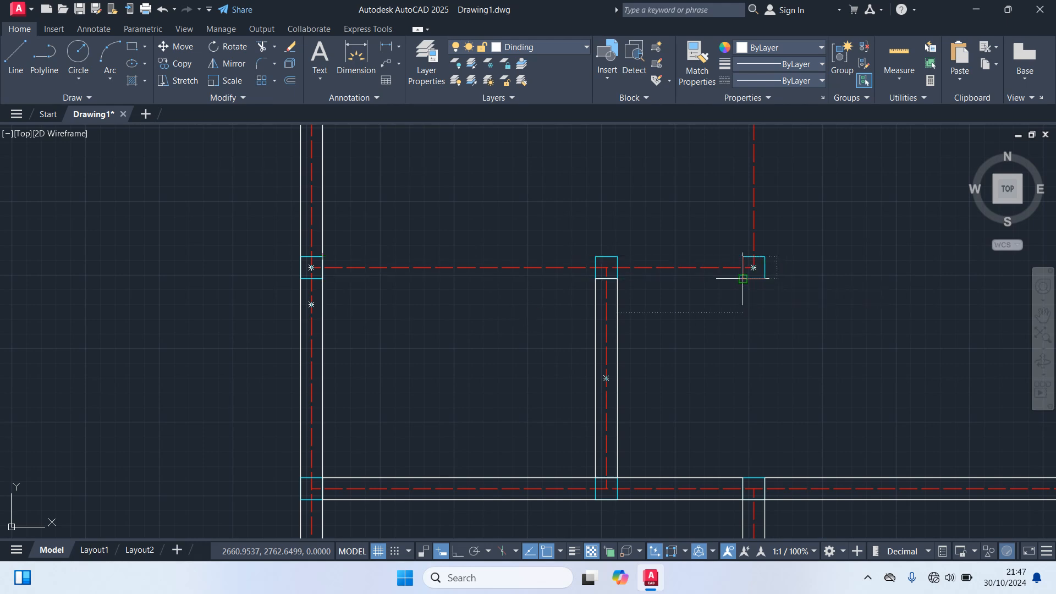
- Draw a 15 by 385 wall rectangle along the upper-left room's right axis, from the top of its lower column to the underside of the top wall's column
scroll(856, 310, down, 3)
middle_drag(856, 310, 819, 374)
scroll(715, 371, up, 2)
key(Return)
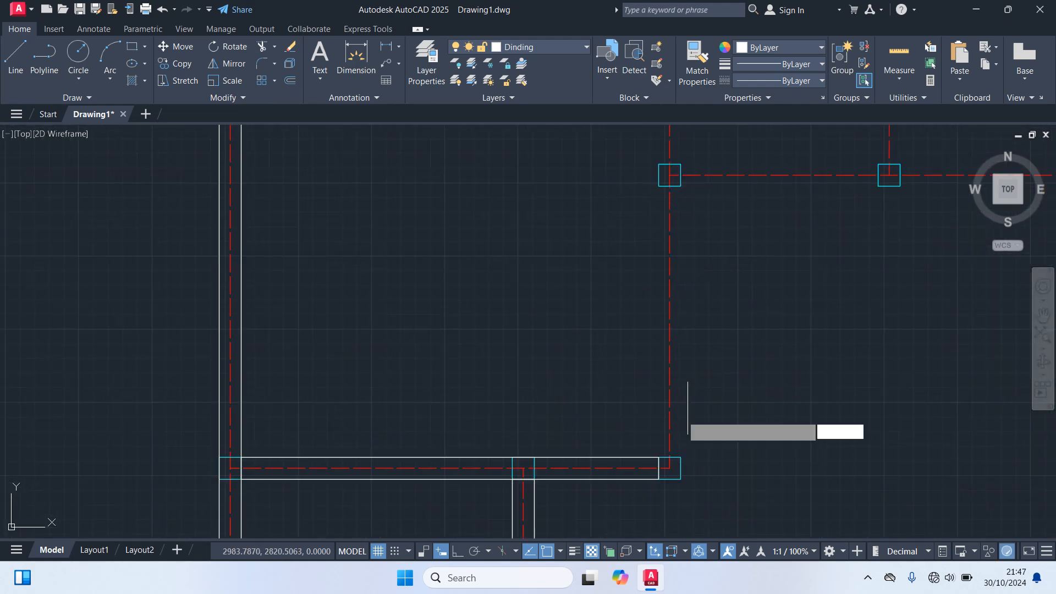
click(680, 457)
scroll(669, 330, down, 3)
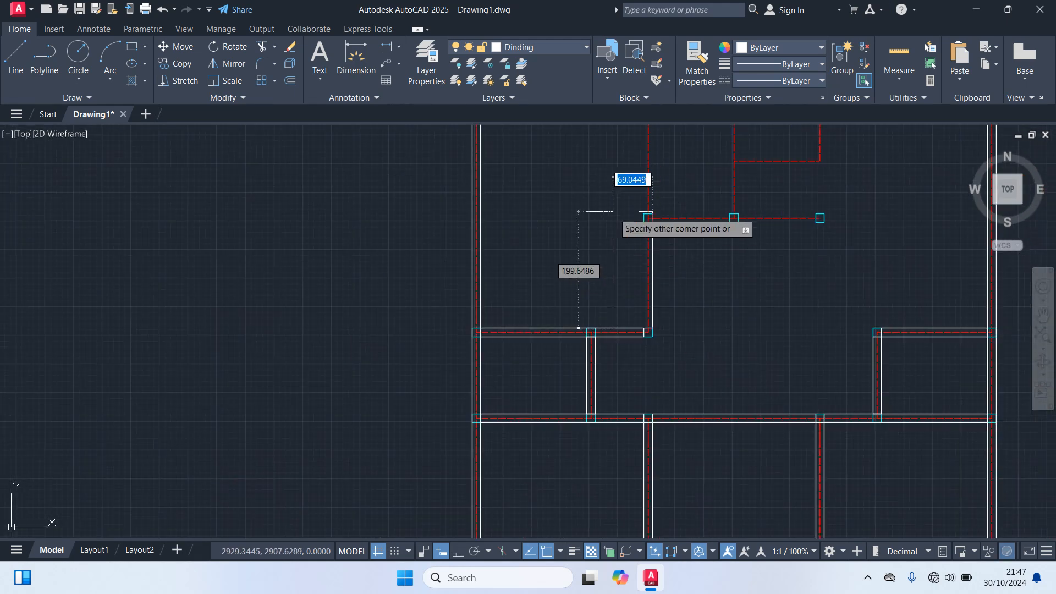
middle_drag(697, 204, 650, 431)
scroll(676, 385, up, 2)
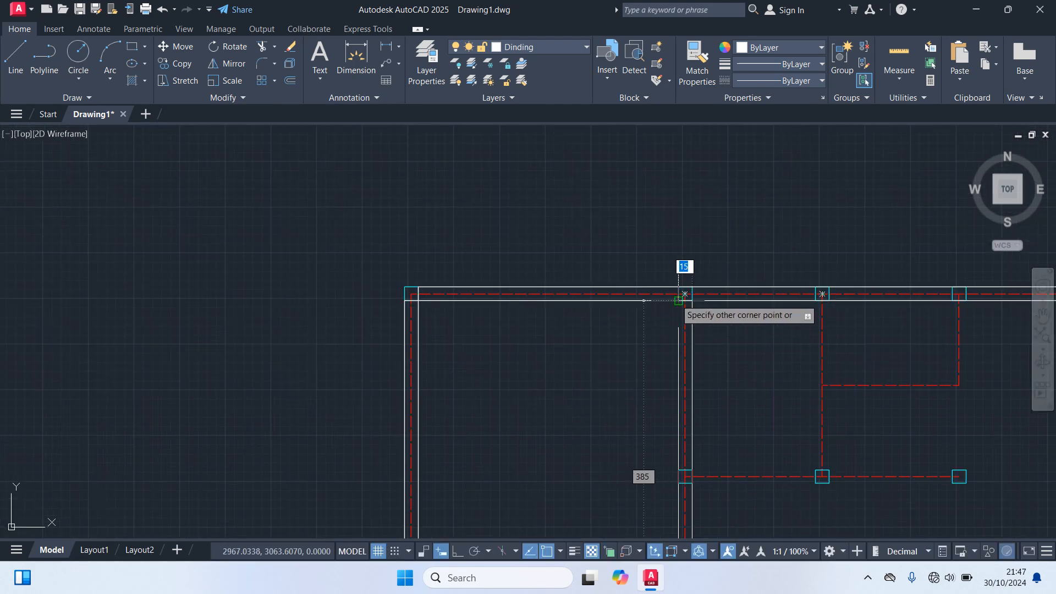
click(677, 300)
- Draw a wall rectangle along the upper-middle rooms' lower axis, from the upper-left room's right wall through the middle column to the free-standing right column
scroll(693, 374, down, 4)
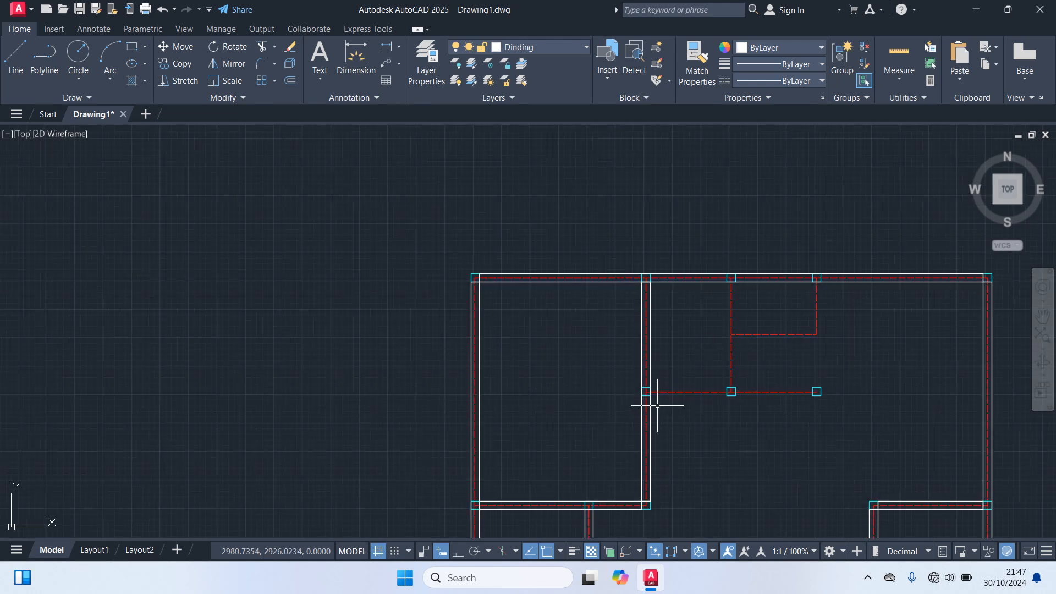
key(Return)
scroll(652, 396, up, 5)
click(651, 396)
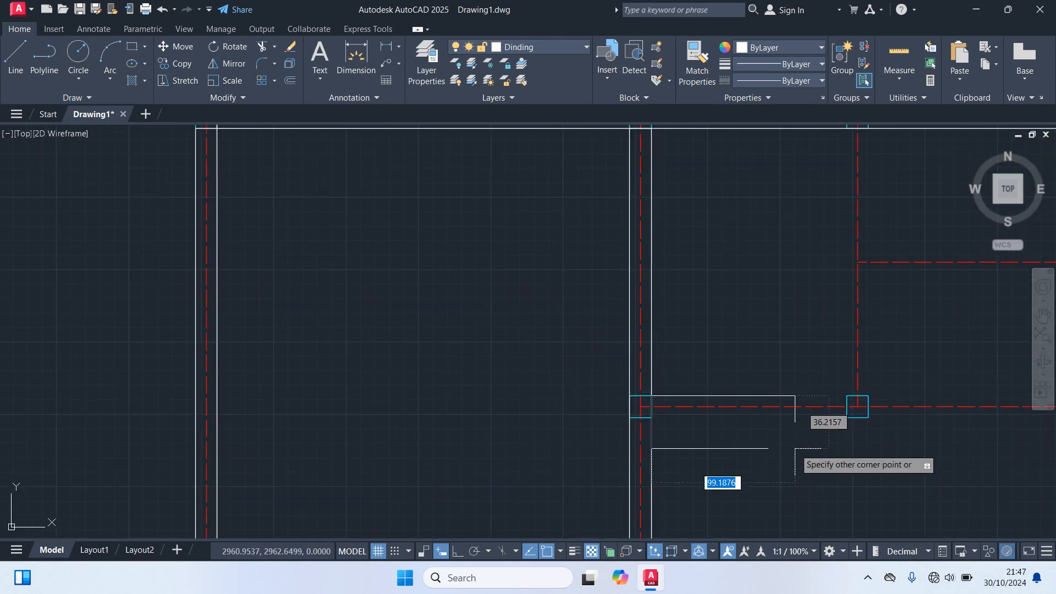
middle_drag(794, 448, 541, 454)
click(810, 423)
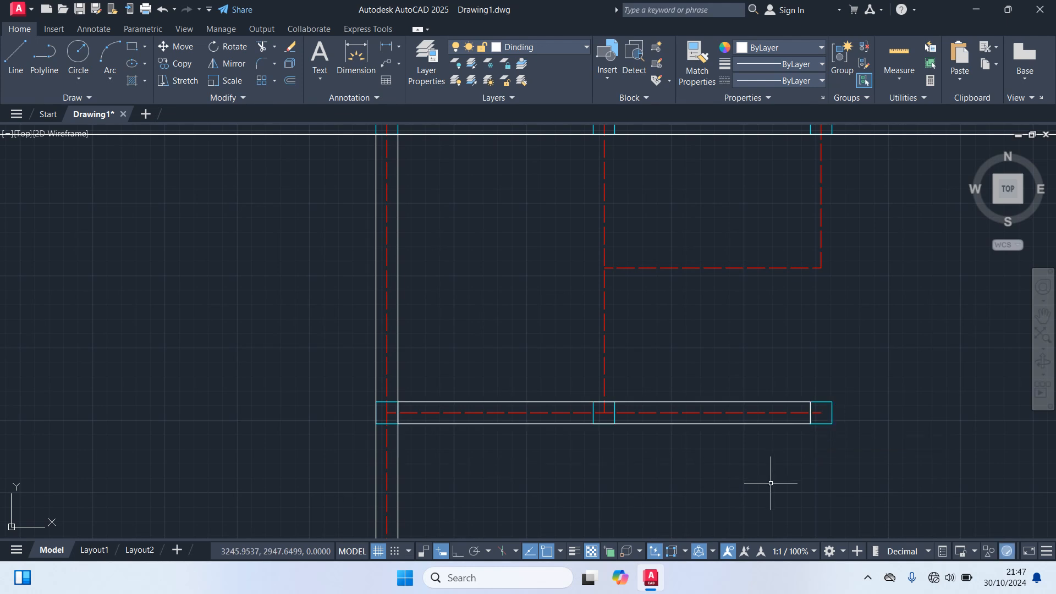
- Draw a wall rectangle along the axis between the two upper-middle rooms, from the top wall's column down to the top of the lower wall's middle column
scroll(770, 483, down, 2)
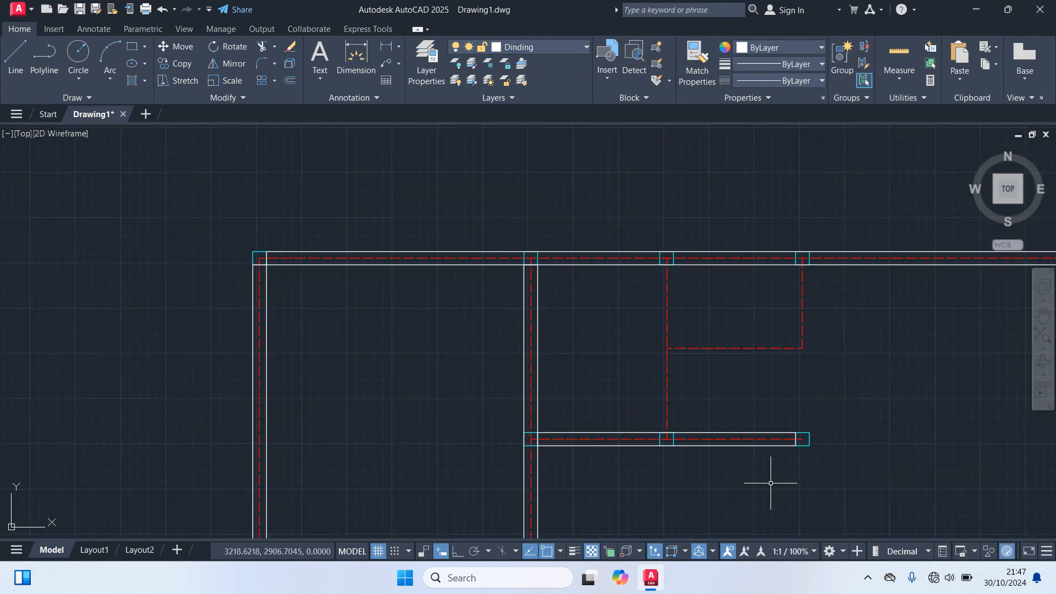
key(Return)
scroll(653, 273, up, 2)
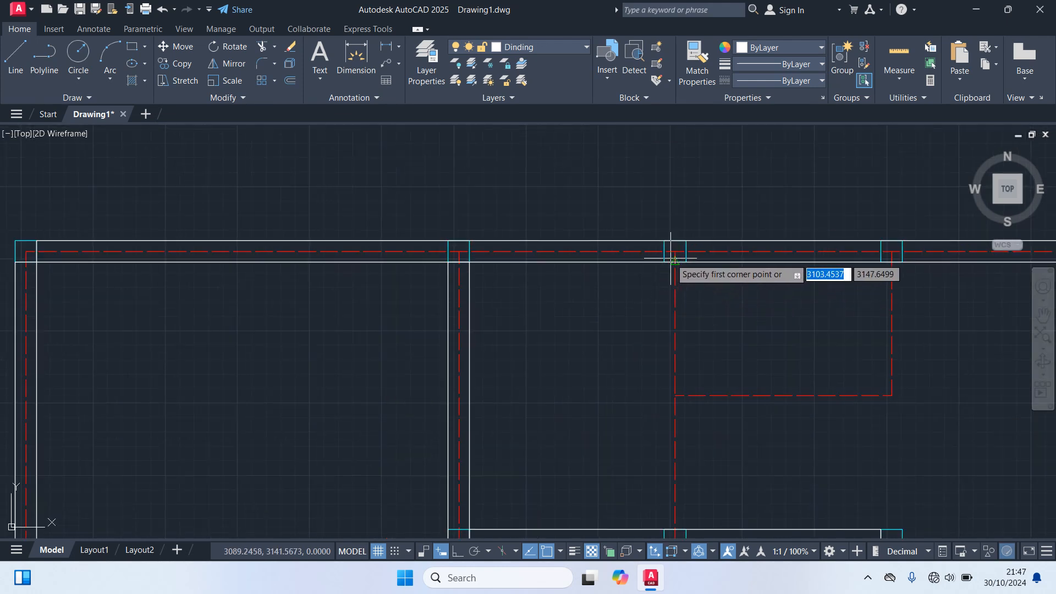
click(664, 262)
scroll(690, 283, down, 2)
scroll(676, 353, up, 2)
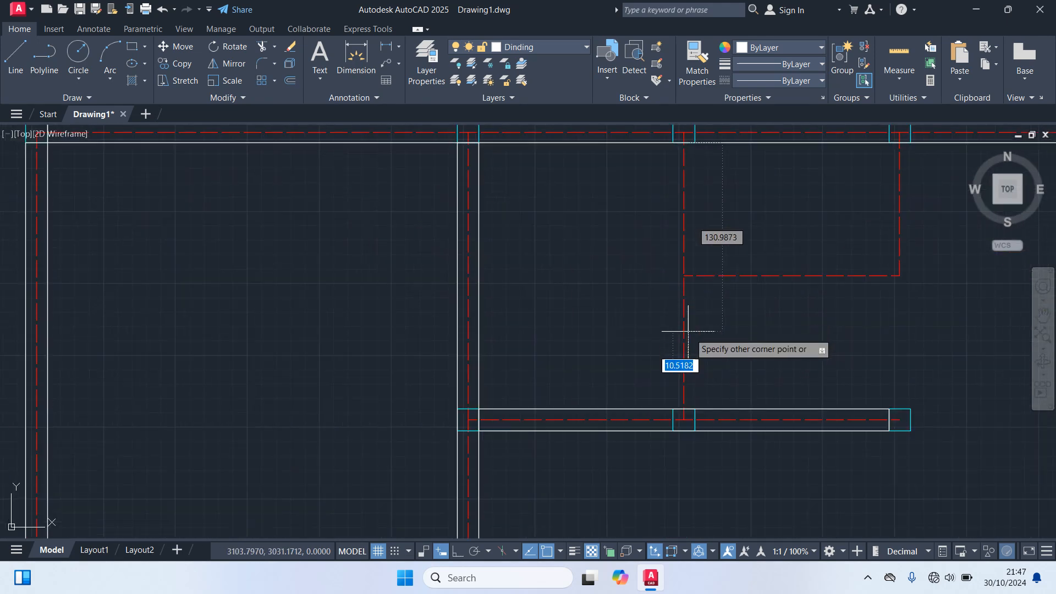
click(695, 430)
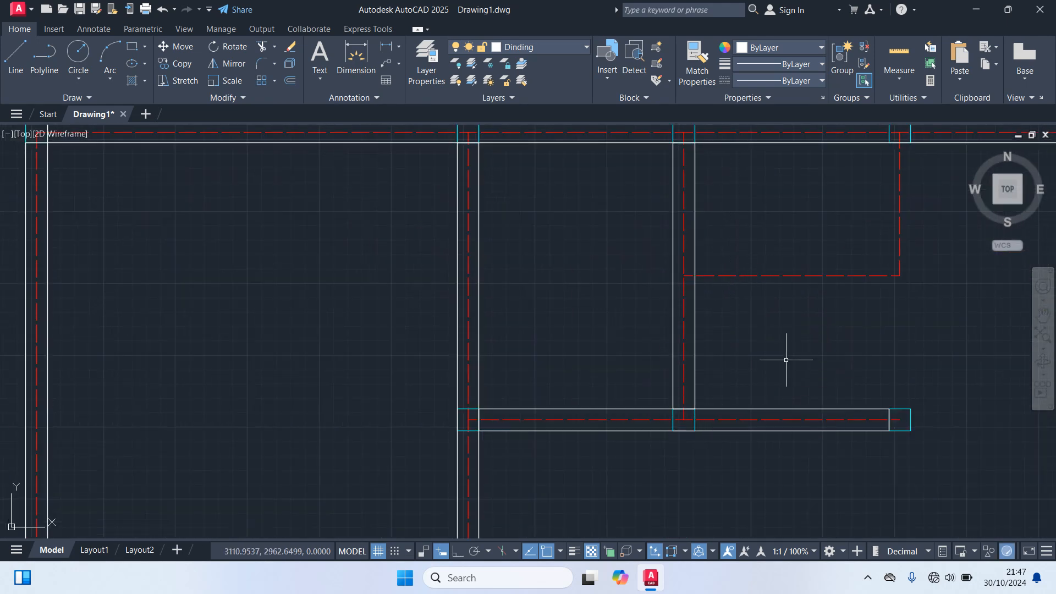
- Draw a 92.5 line straight down from the lower-right corner of the upper-middle room's top-right column, ending level with the room's short horizontal axis
scroll(781, 357, down, 2)
scroll(753, 418, up, 2)
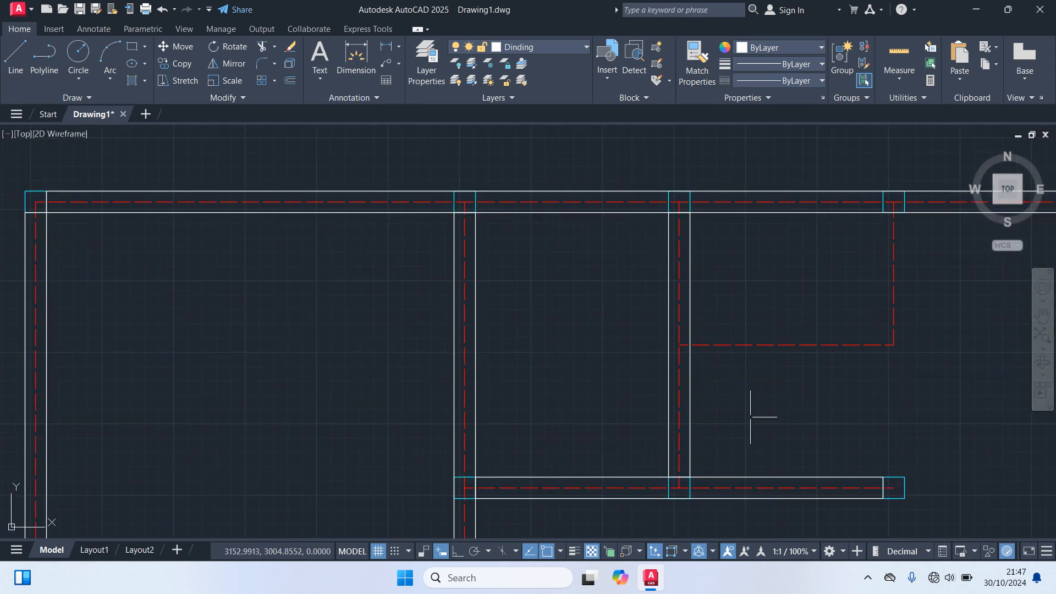
middle_drag(866, 357, 721, 360)
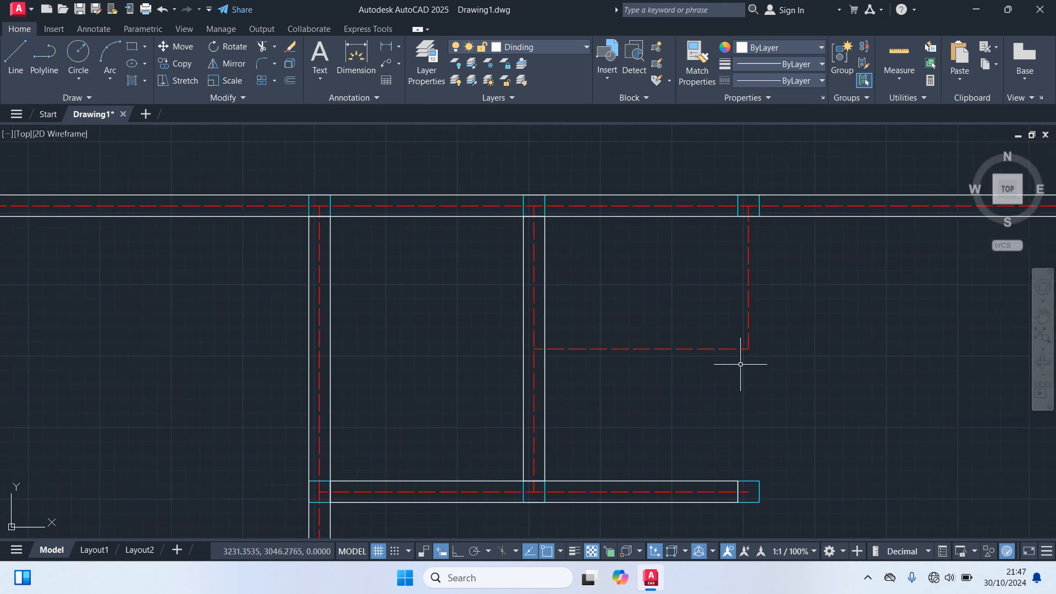
key(Return)
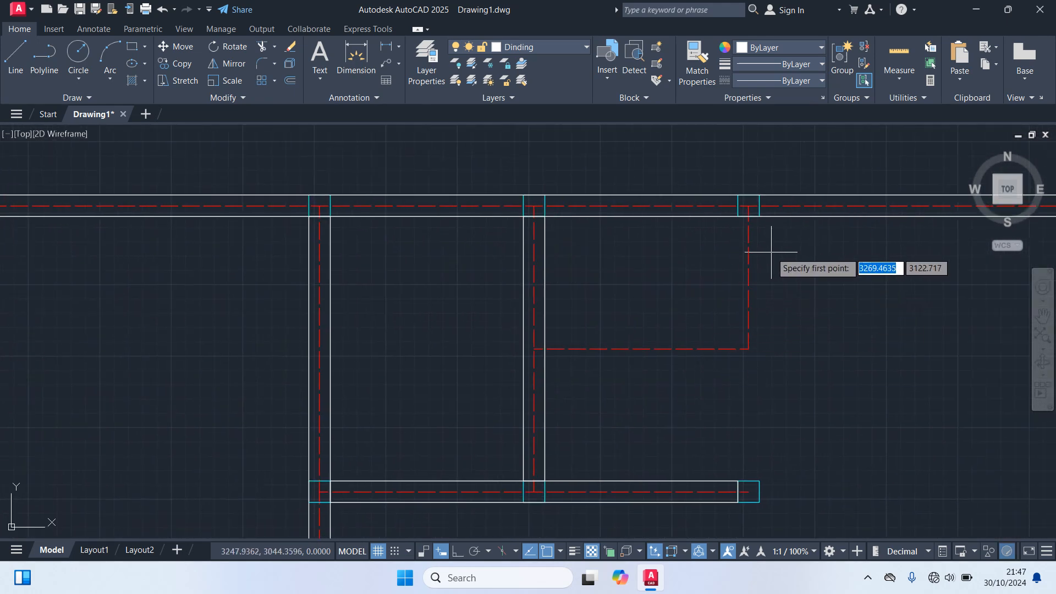
click(758, 216)
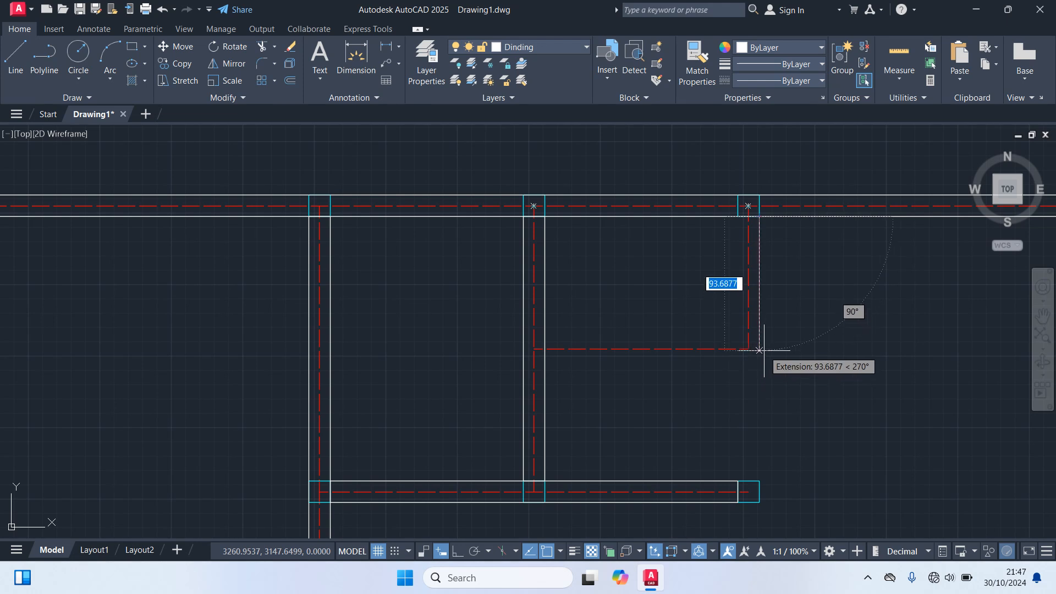
scroll(759, 348, up, 3)
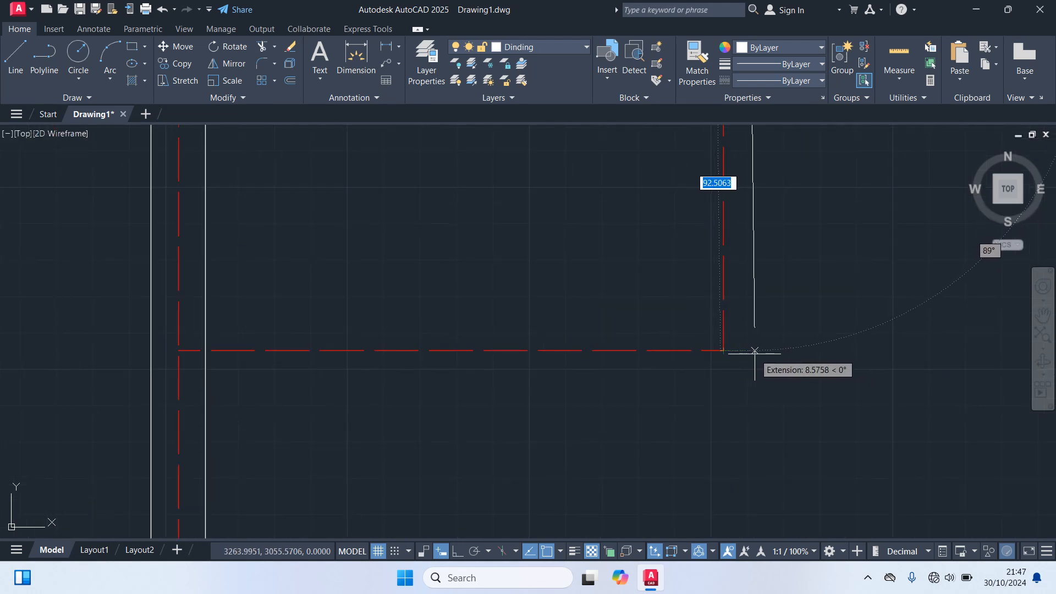
middle_drag(755, 350, 733, 459)
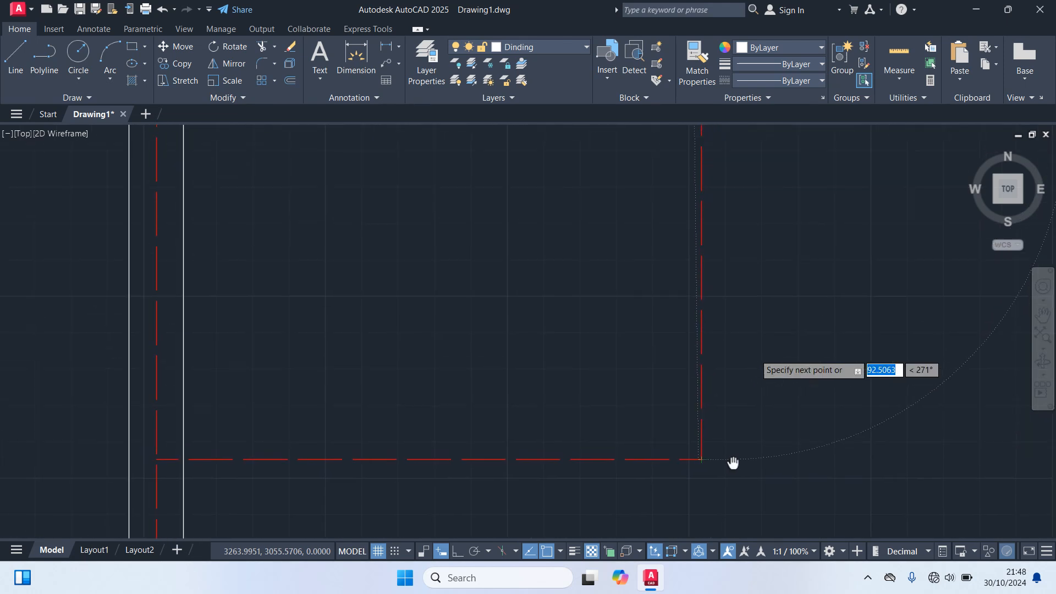
scroll(733, 460, down, 2)
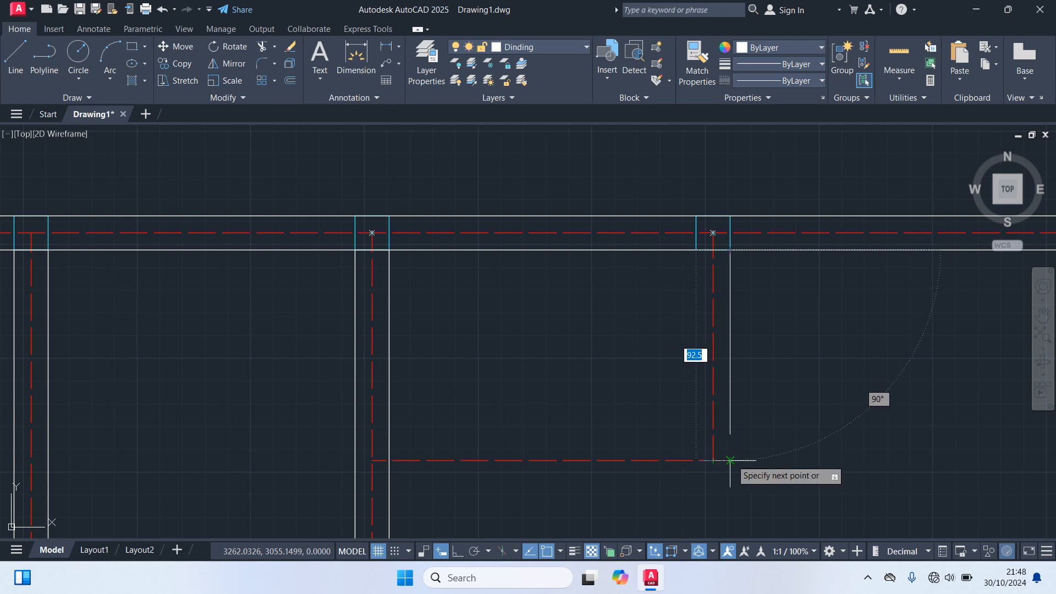
middle_drag(756, 460, 710, 339)
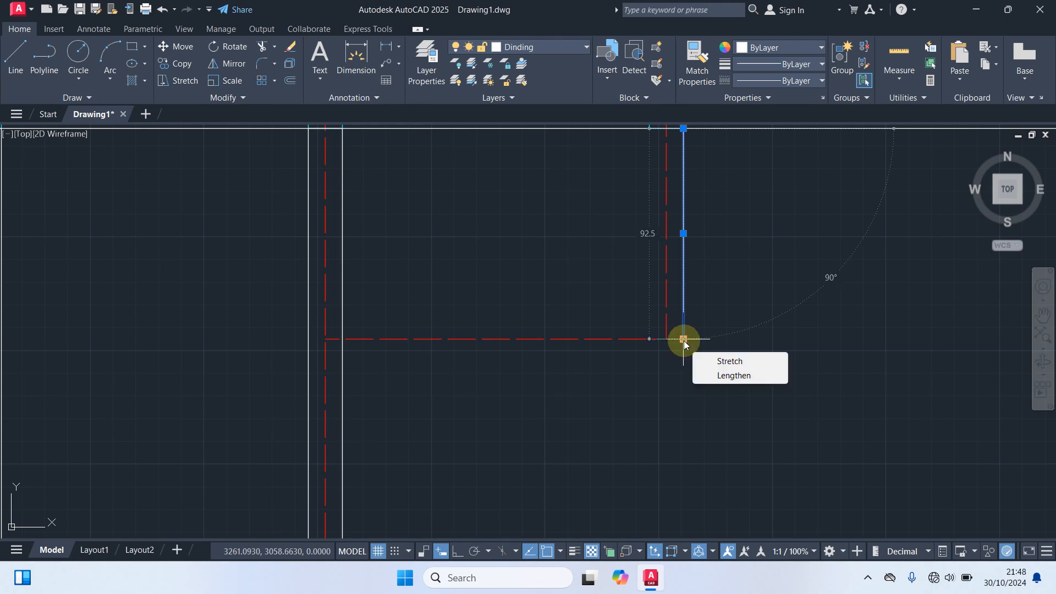
- Stretch the line's lower end 7.5 further down, past the horizontal axis
click(684, 340)
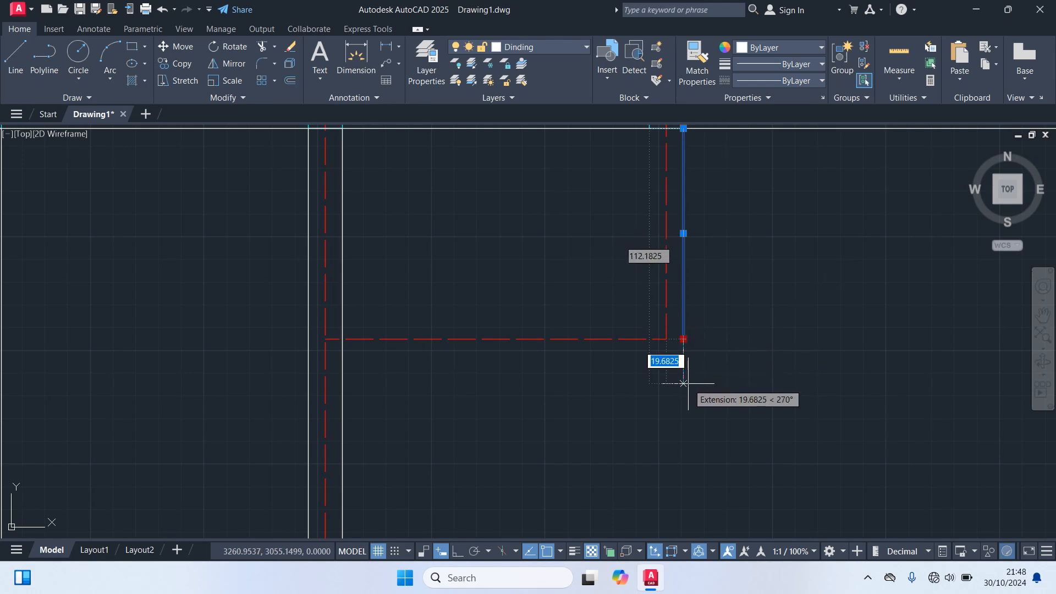
text(7.)
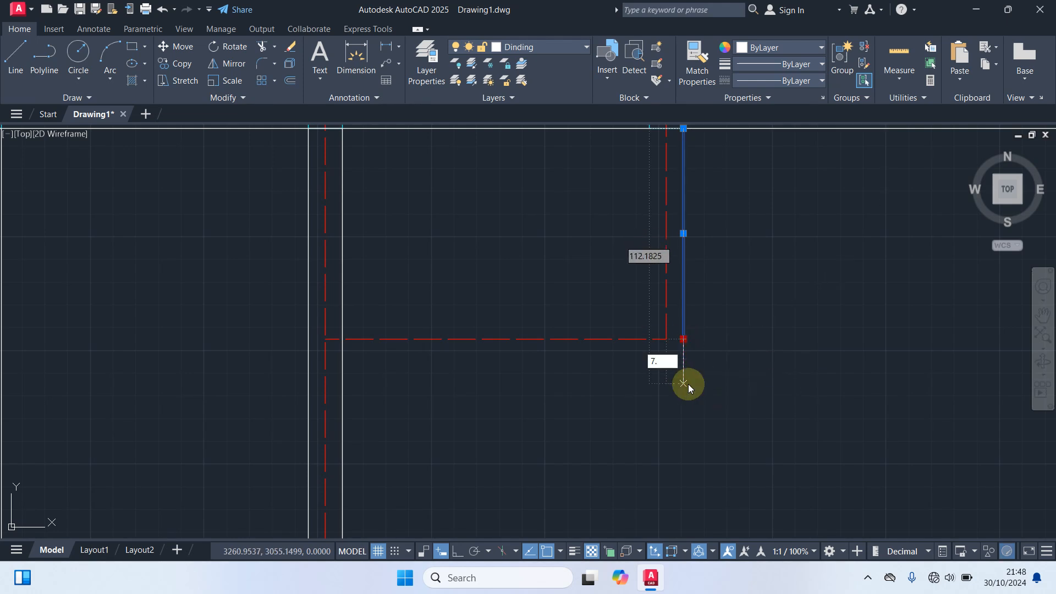
text(5)
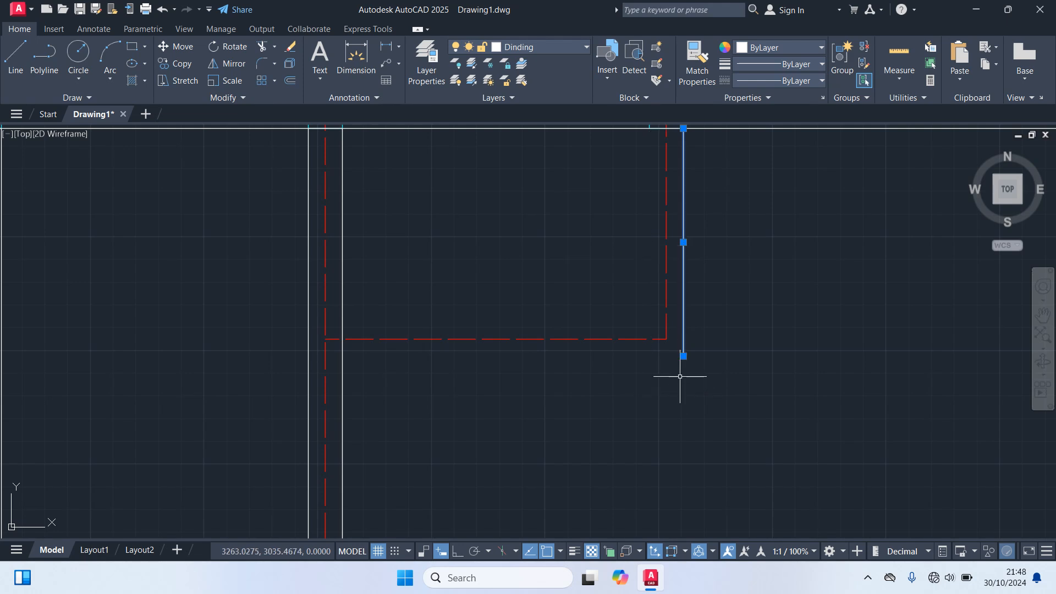
- Draw a 150 horizontal line from the vertical line's lower end, perpendicular to the wall on its left
text(l)
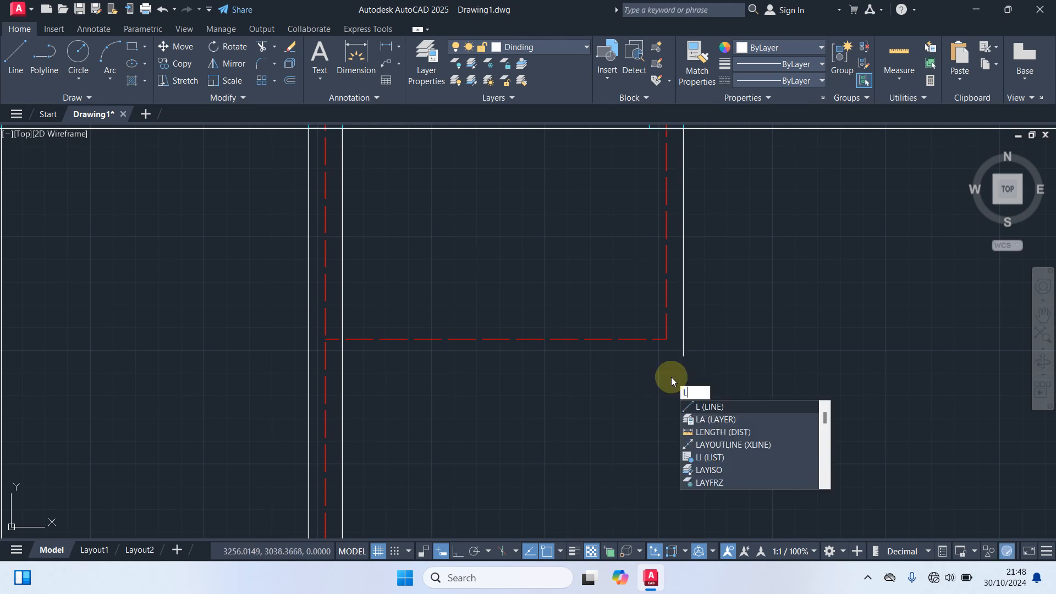
key(Return)
click(683, 355)
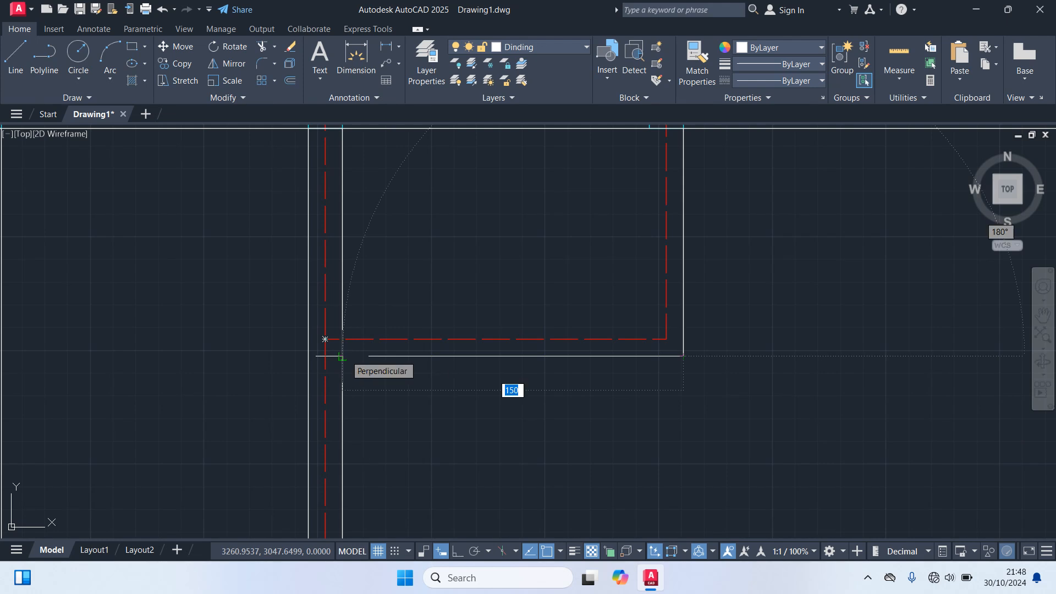
click(342, 356)
key(Escape)
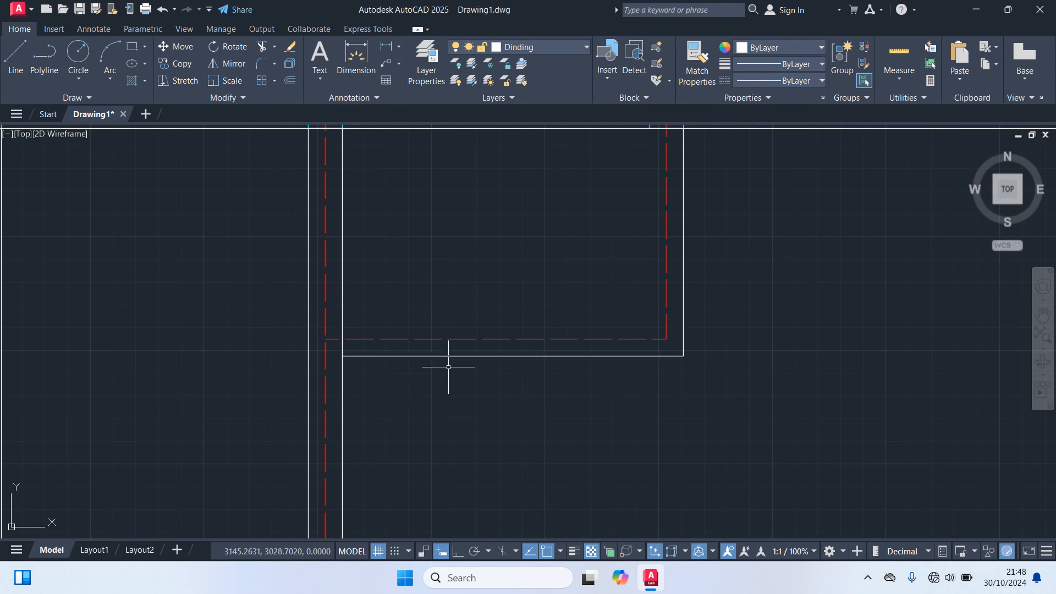
scroll(452, 372, down, 4)
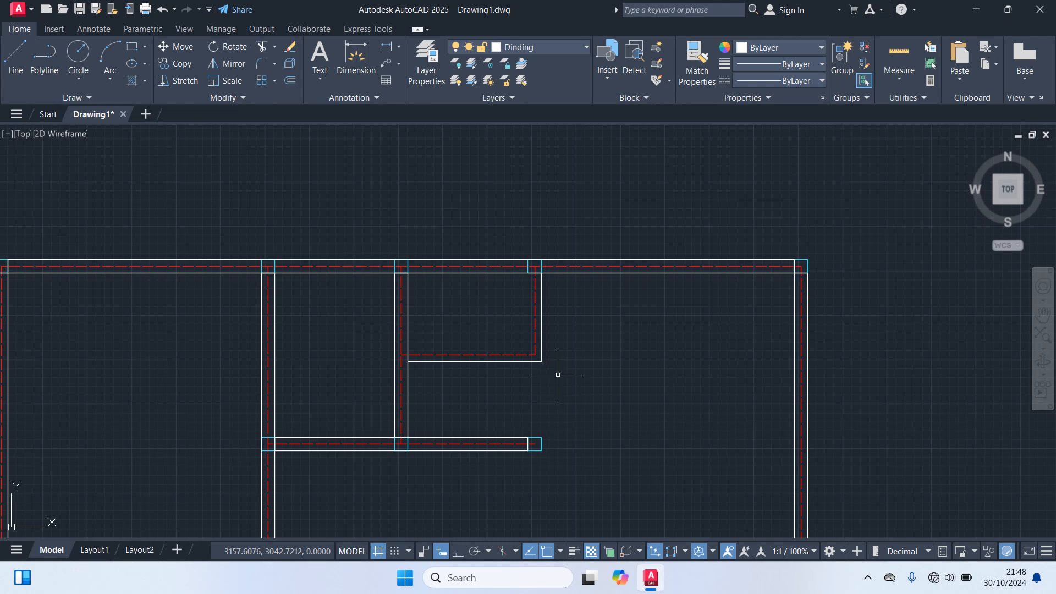
- Shorten the horizontal wall above the lower-middle room by moving its right end 100 to the left
scroll(557, 374, down, 2)
scroll(575, 399, down, 2)
middle_drag(594, 426, 567, 252)
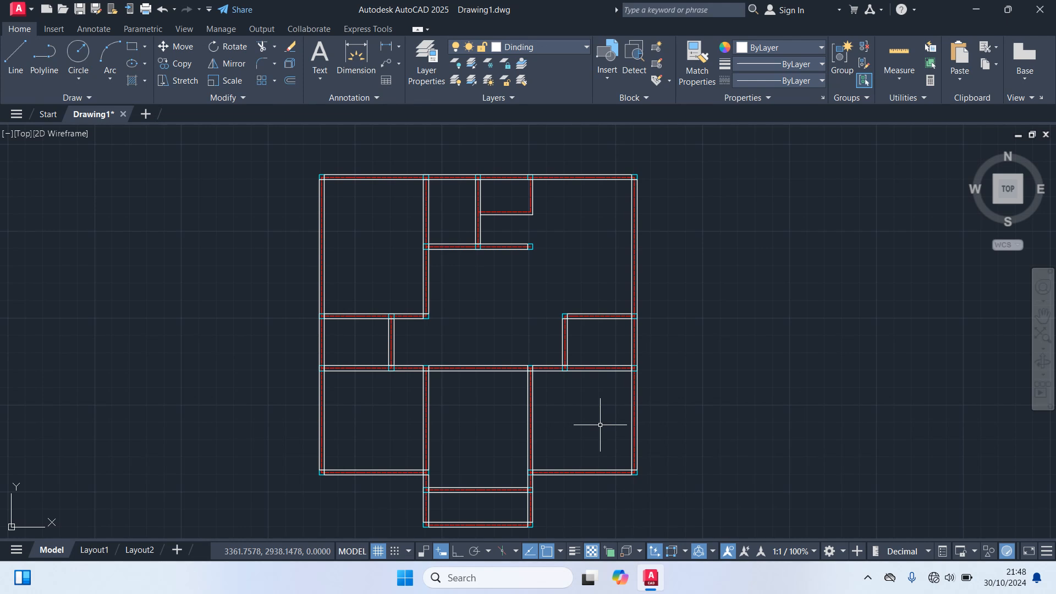
scroll(530, 406, up, 2)
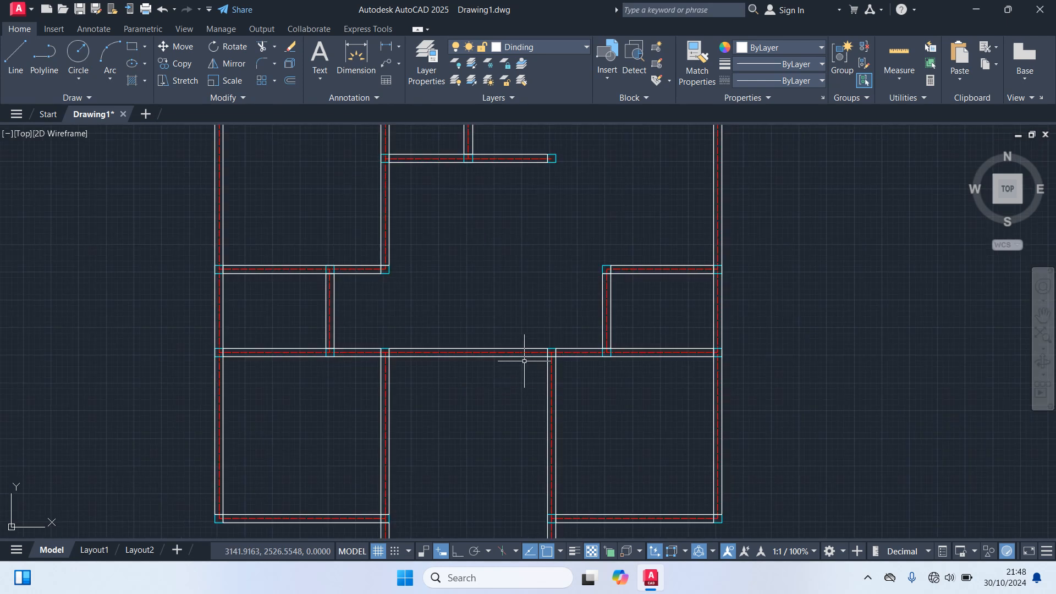
click(520, 355)
scroll(528, 357, up, 8)
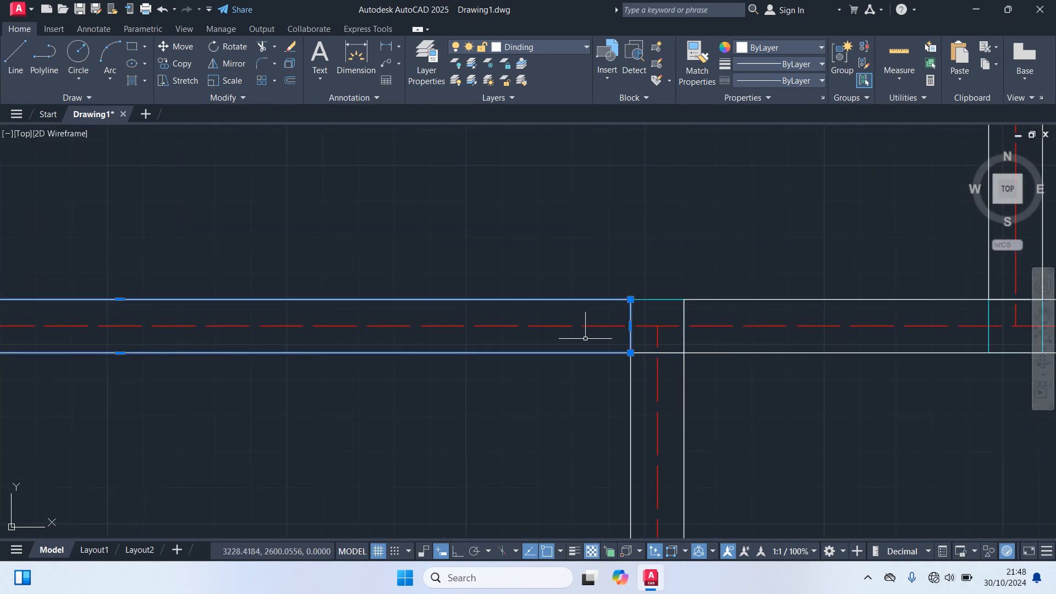
click(630, 326)
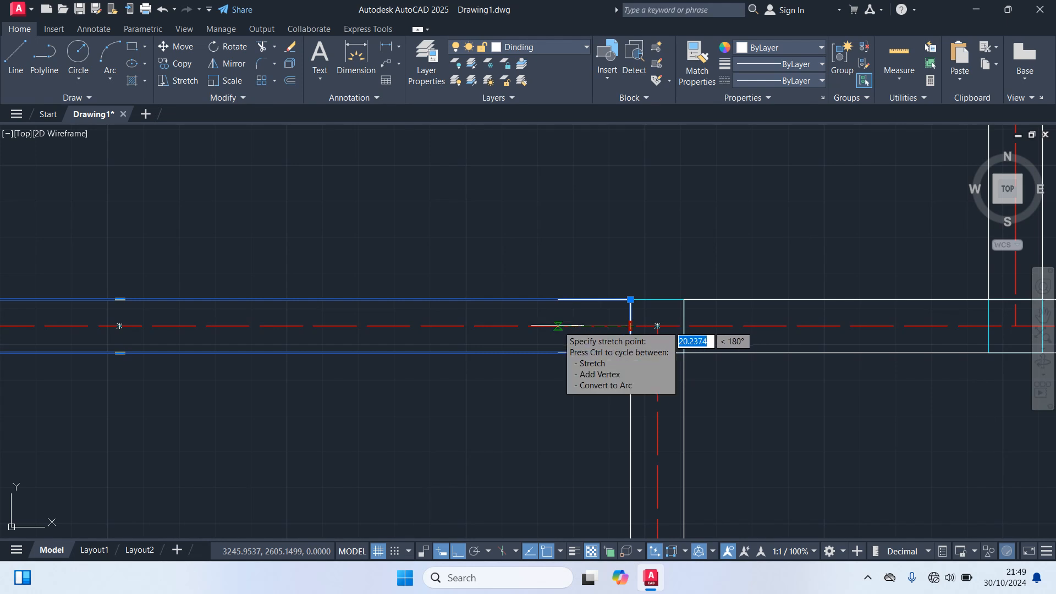
text(100)
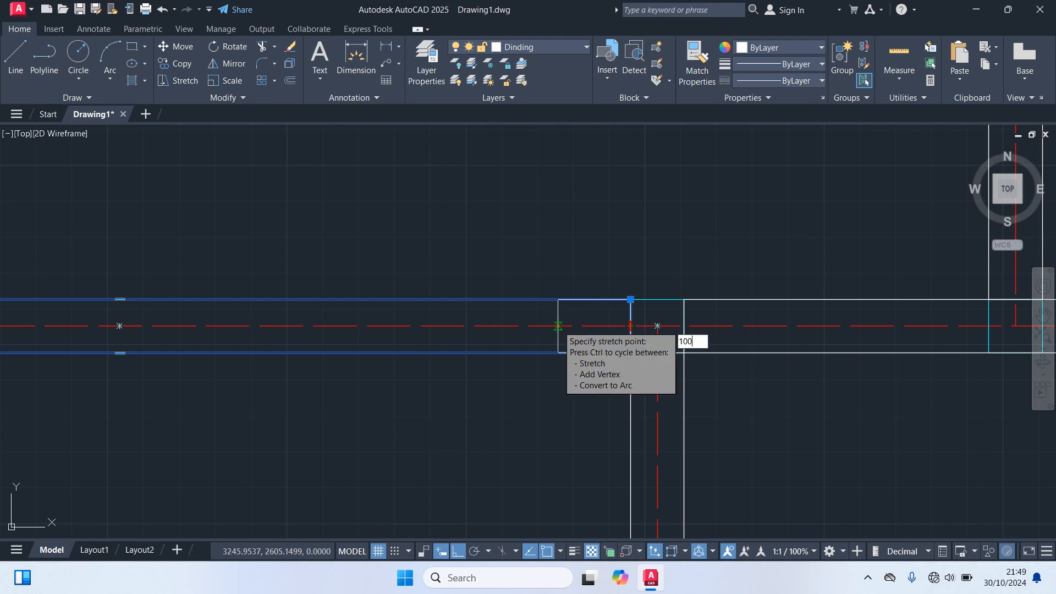
key(Return)
scroll(536, 349, down, 5)
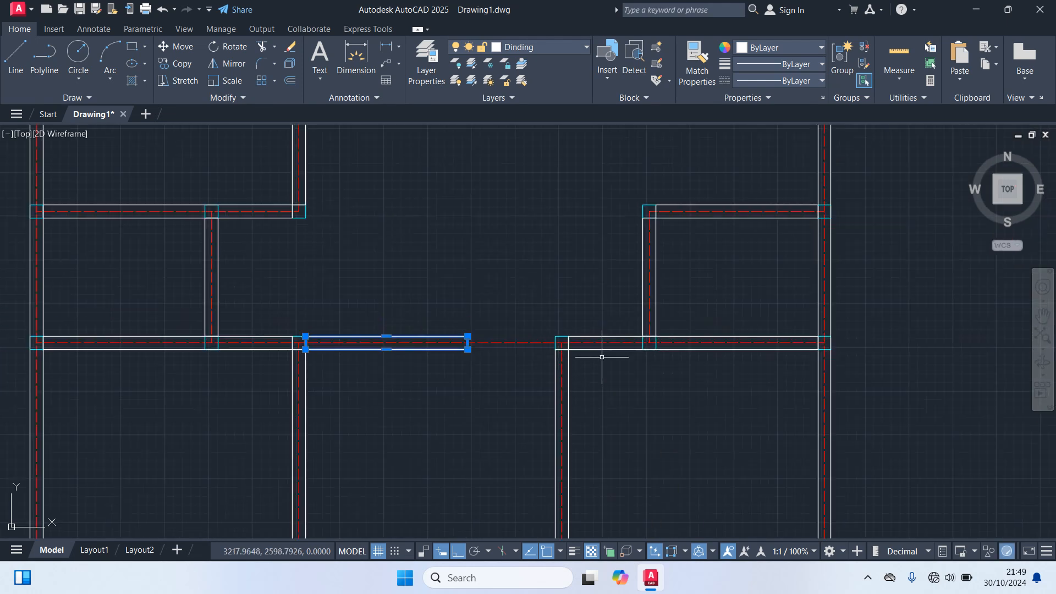
key(Escape)
- Shorten the top wall of the small room on the right by moving its left end 100 to the right
middle_drag(630, 286, 597, 293)
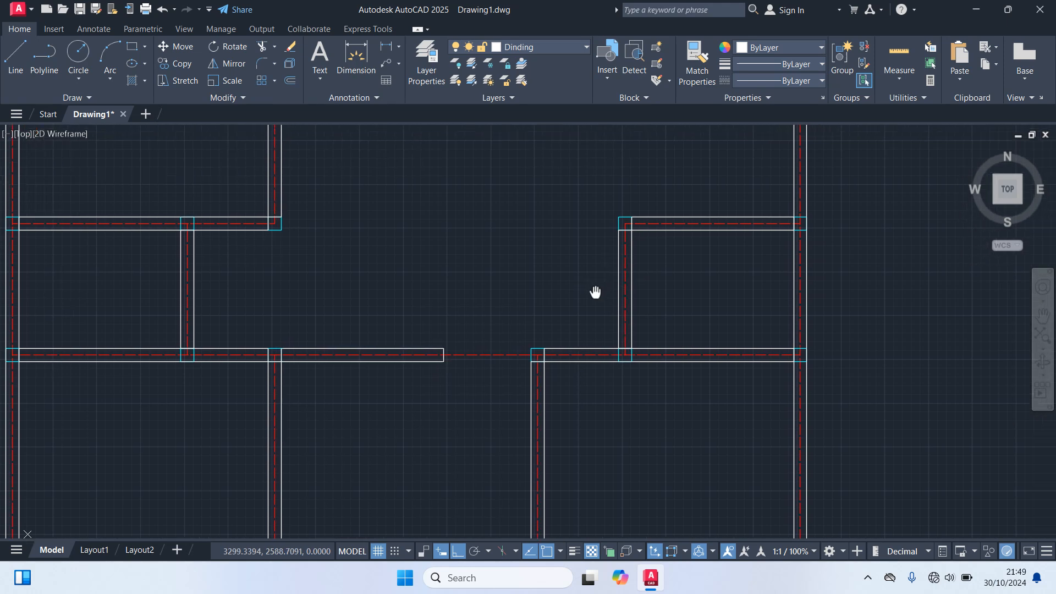
scroll(588, 328, up, 2)
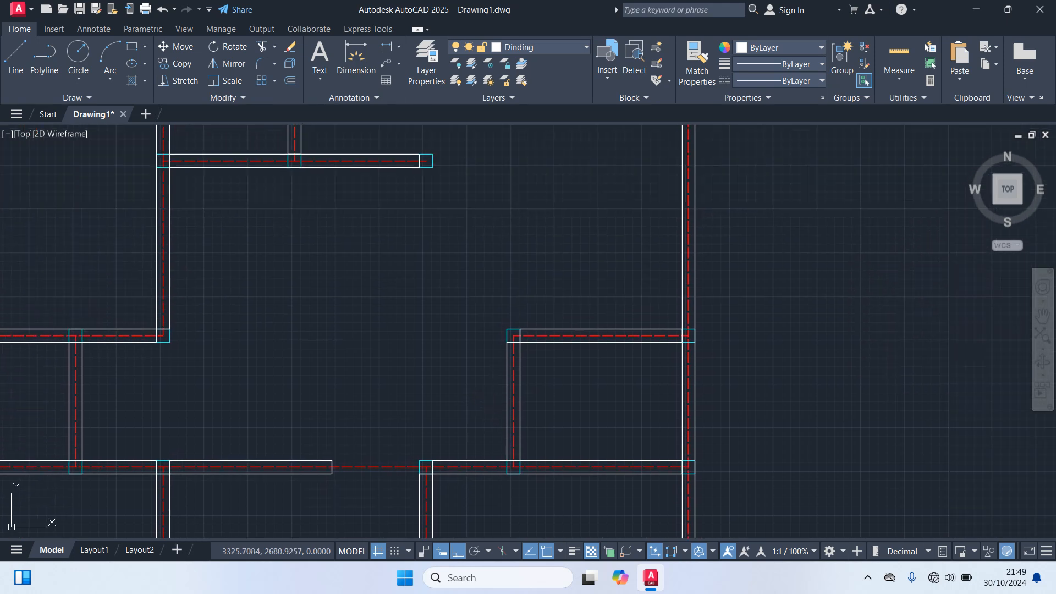
click(561, 330)
scroll(471, 347, up, 6)
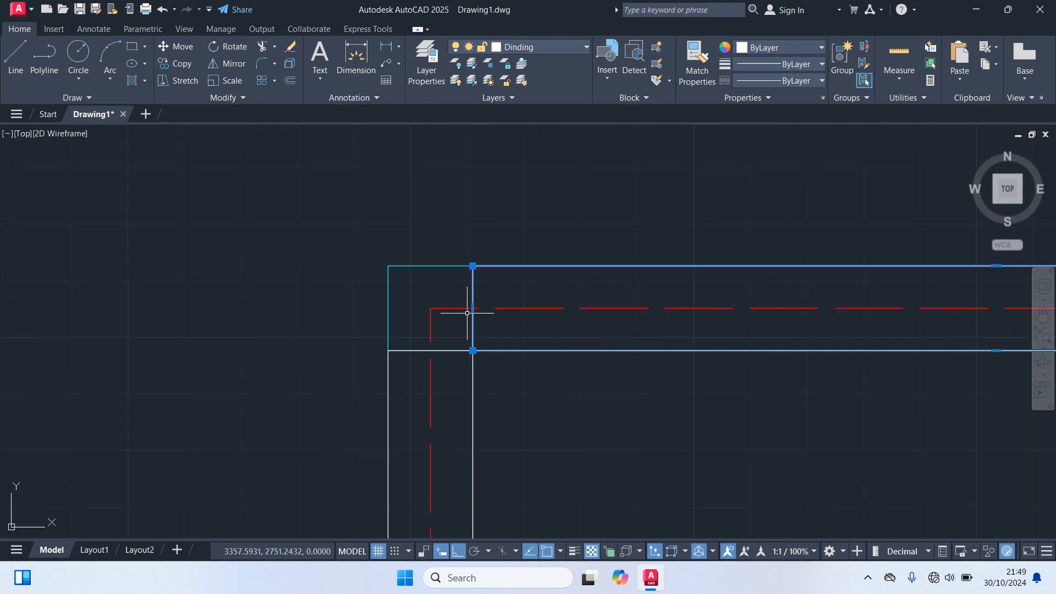
click(472, 308)
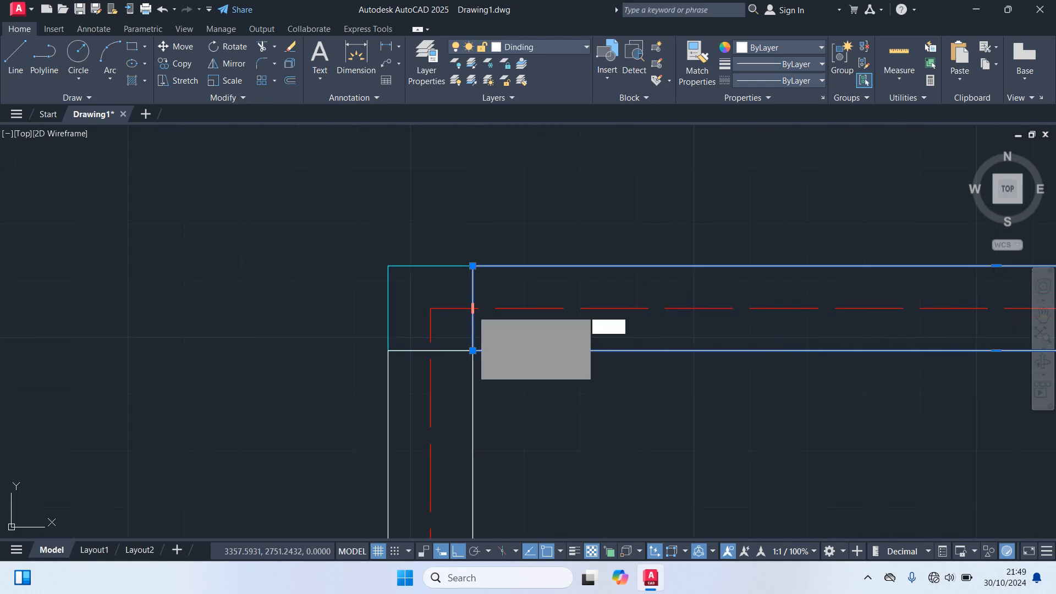
text(100)
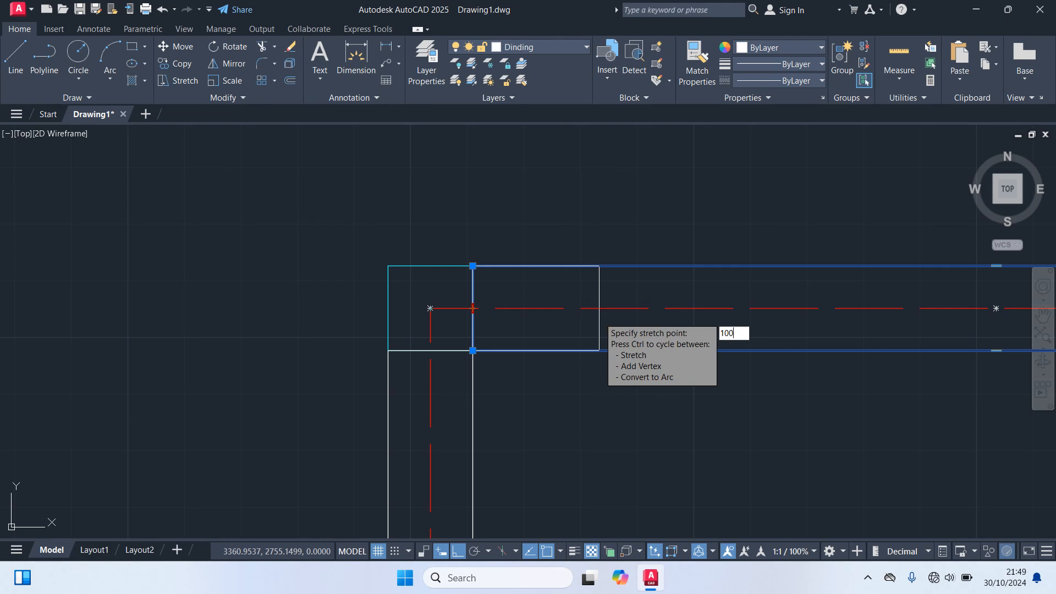
key(Return)
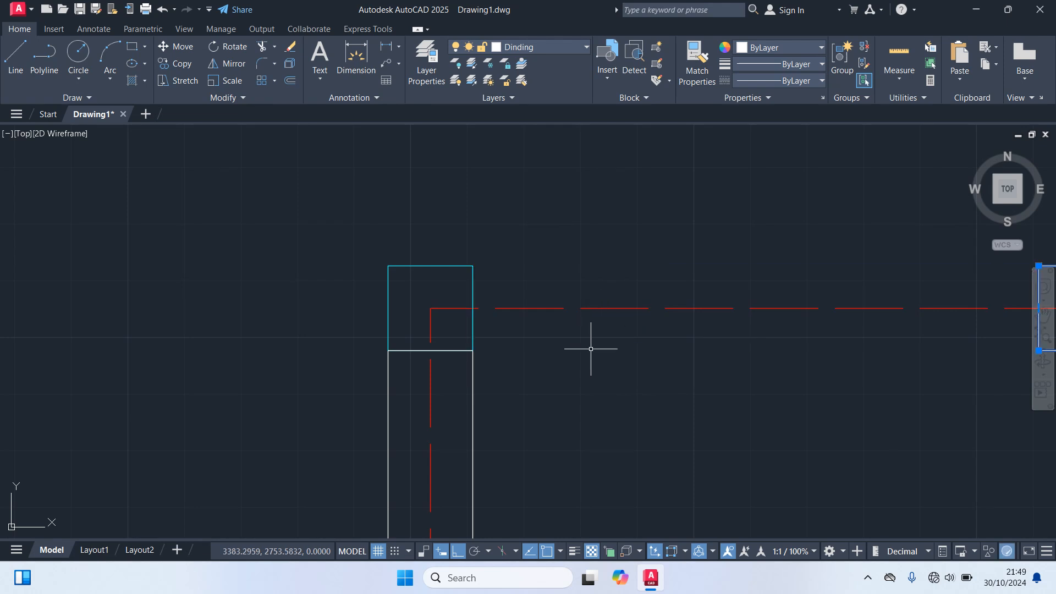
scroll(588, 349, down, 4)
key(Escape)
scroll(744, 407, down, 5)
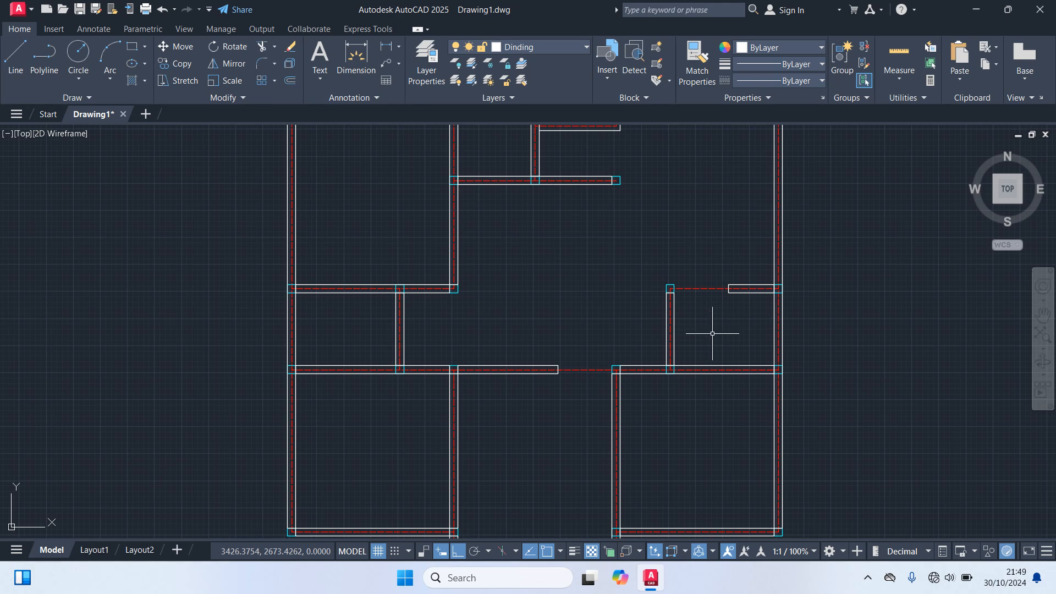
- Make Pintu & Jendela the current layer and bring the empty area right of the plan into view
scroll(709, 341, down, 2)
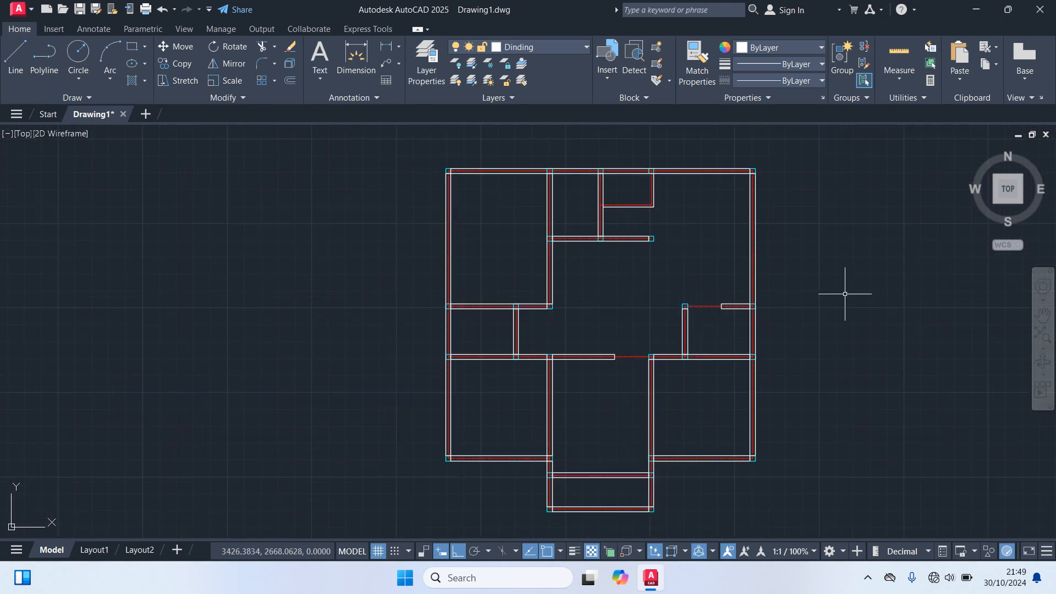
middle_drag(845, 294, 742, 271)
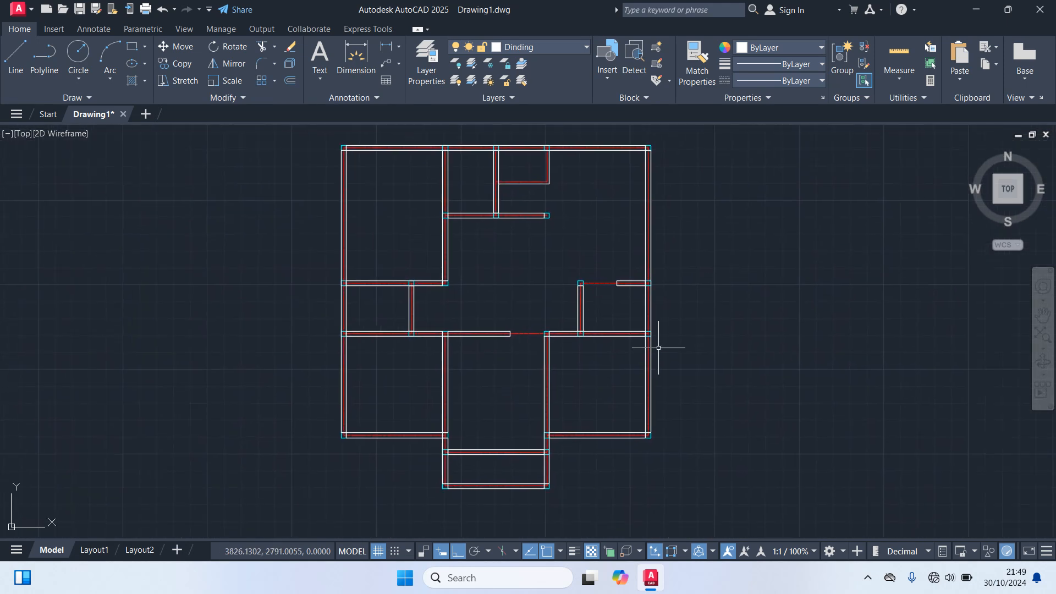
middle_drag(728, 294, 608, 352)
click(542, 52)
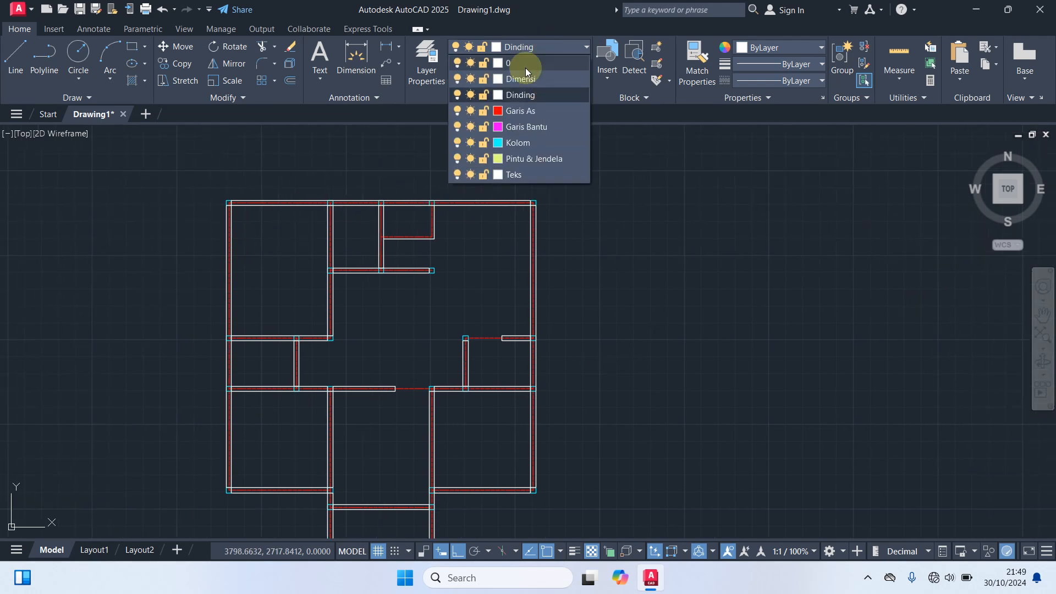
click(534, 159)
middle_drag(632, 289, 598, 246)
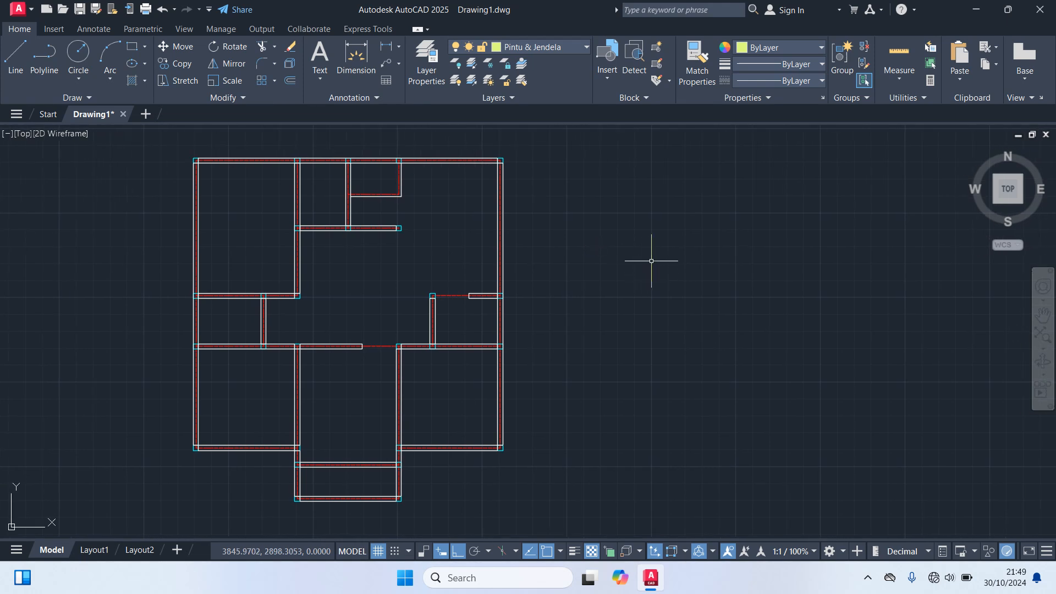
- Draw a rectangle 5 wide and 15 high in the empty area to the right of the floor plan
text(rec)
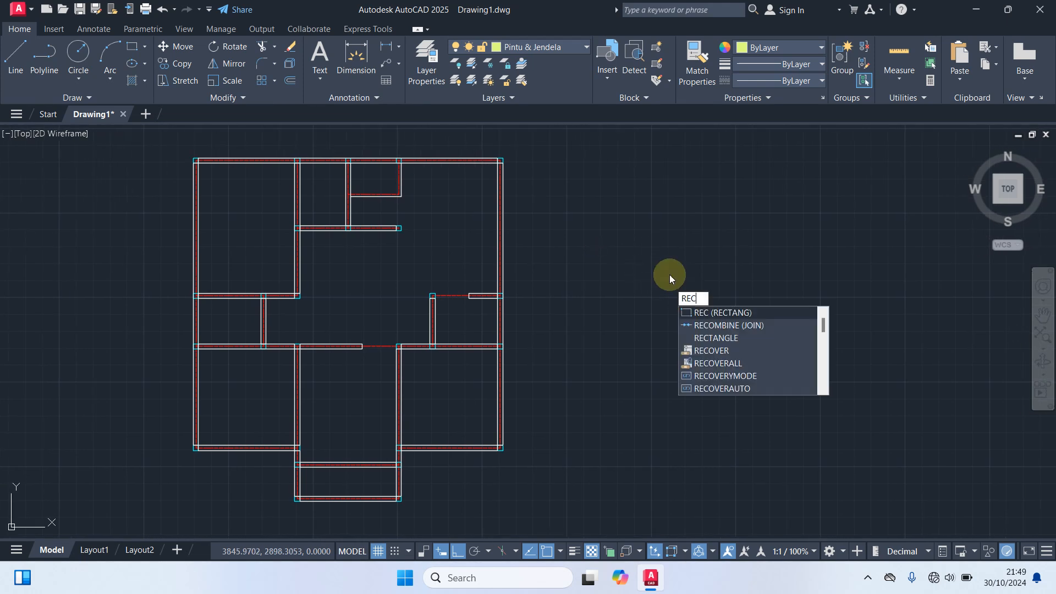
key(Return)
click(606, 240)
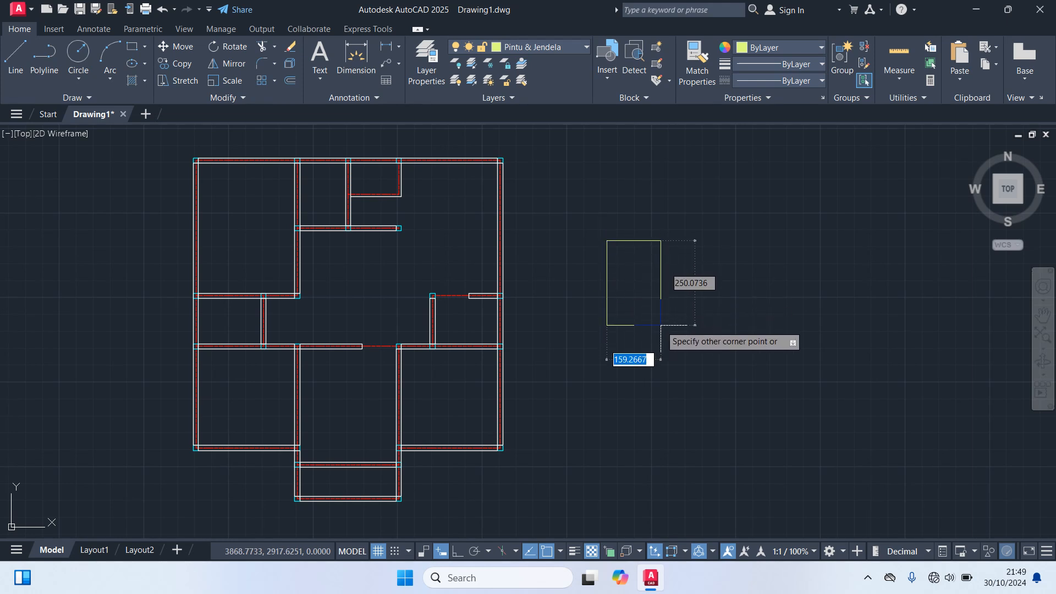
text(5)
key(Tab)
text(1)
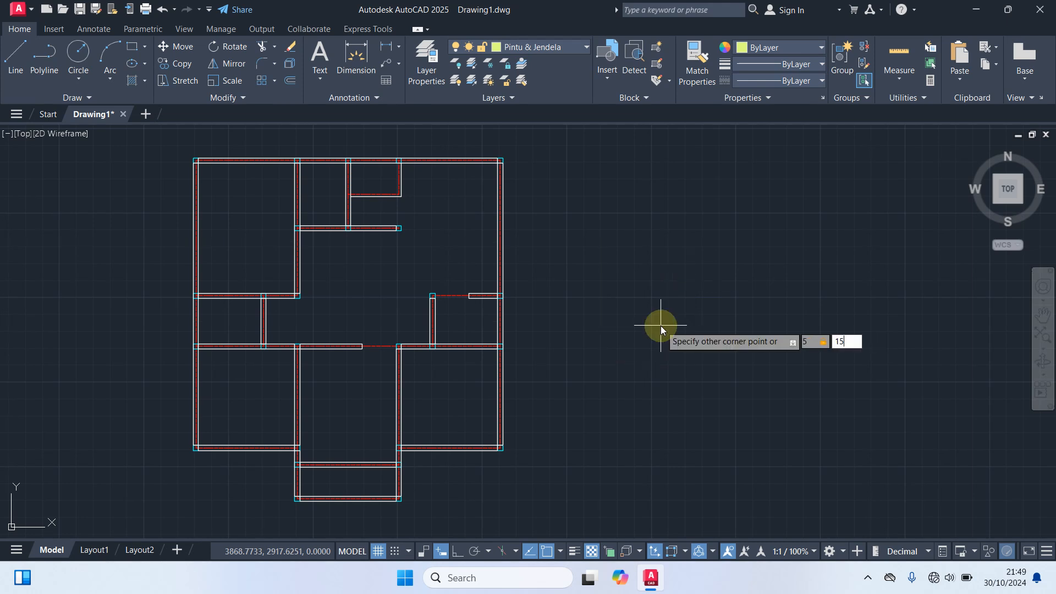
text(5)
key(Return)
- Draw a 75 horizontal line to the right from the small rectangle's upper-right corner
scroll(629, 272, up, 6)
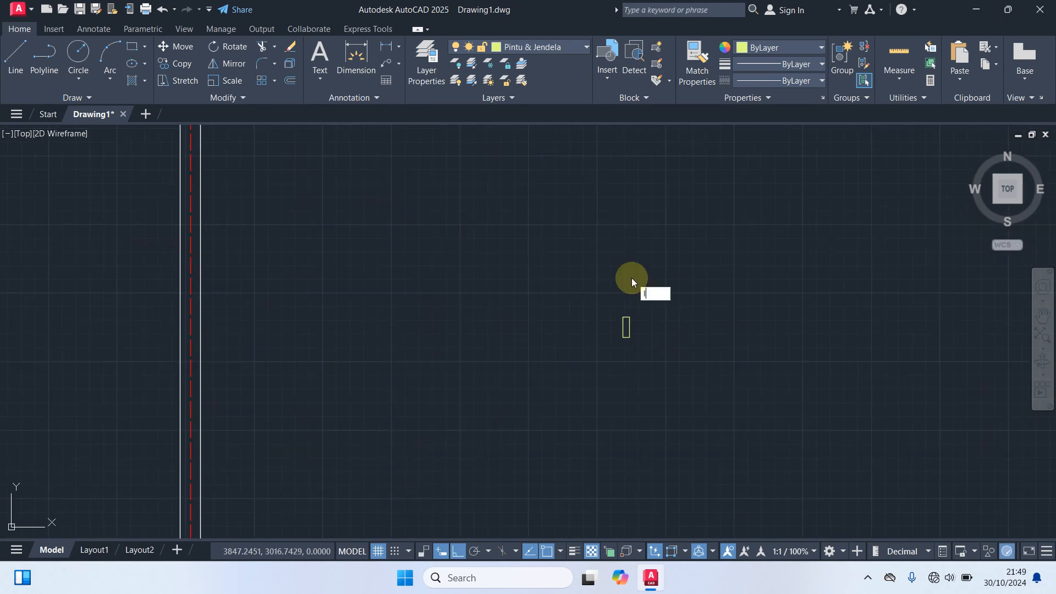
text(l)
key(Return)
scroll(636, 288, up, 3)
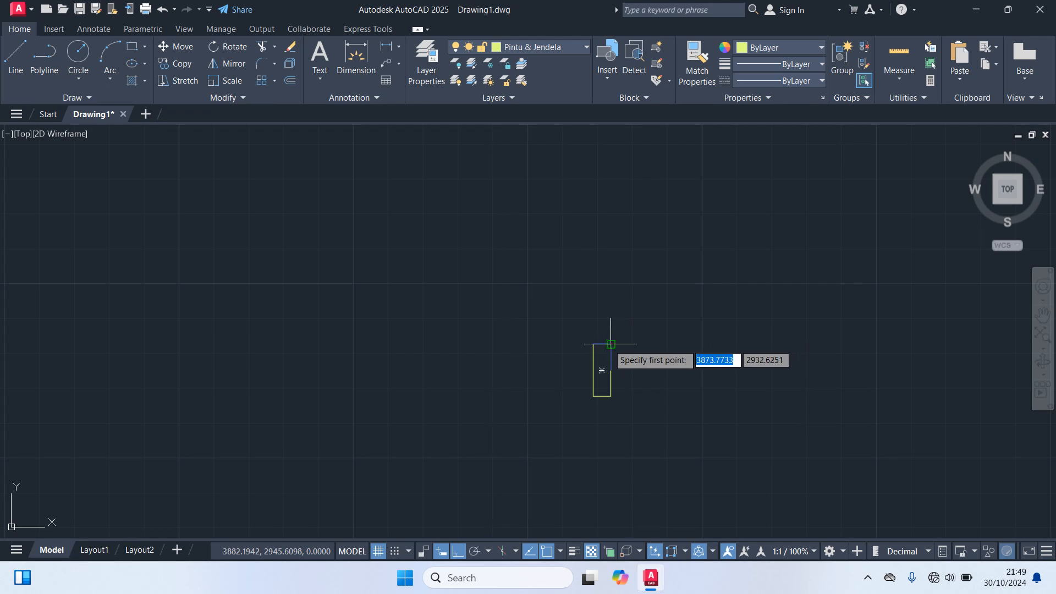
click(610, 344)
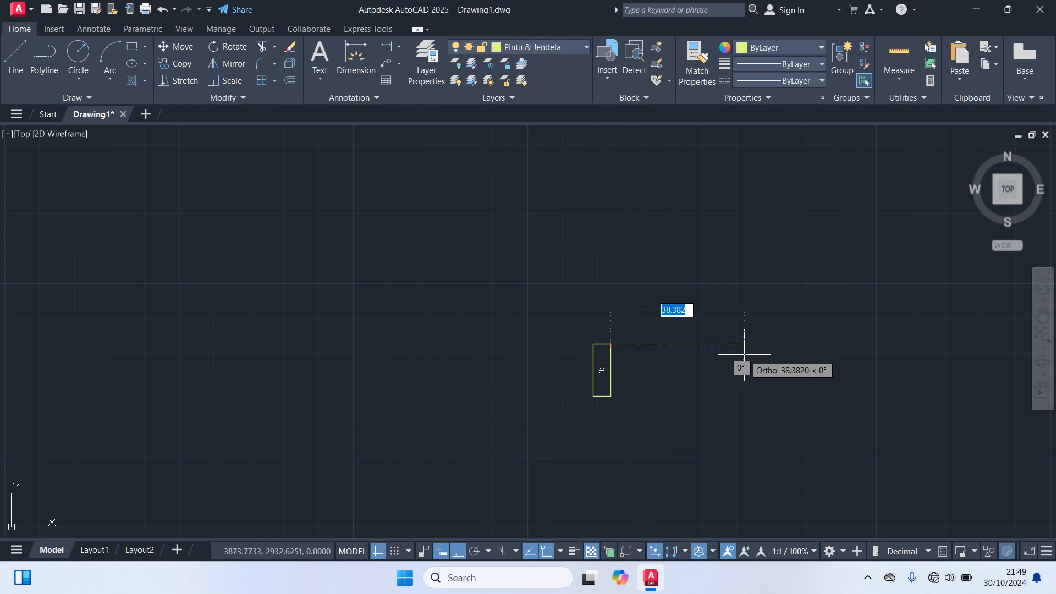
text(75)
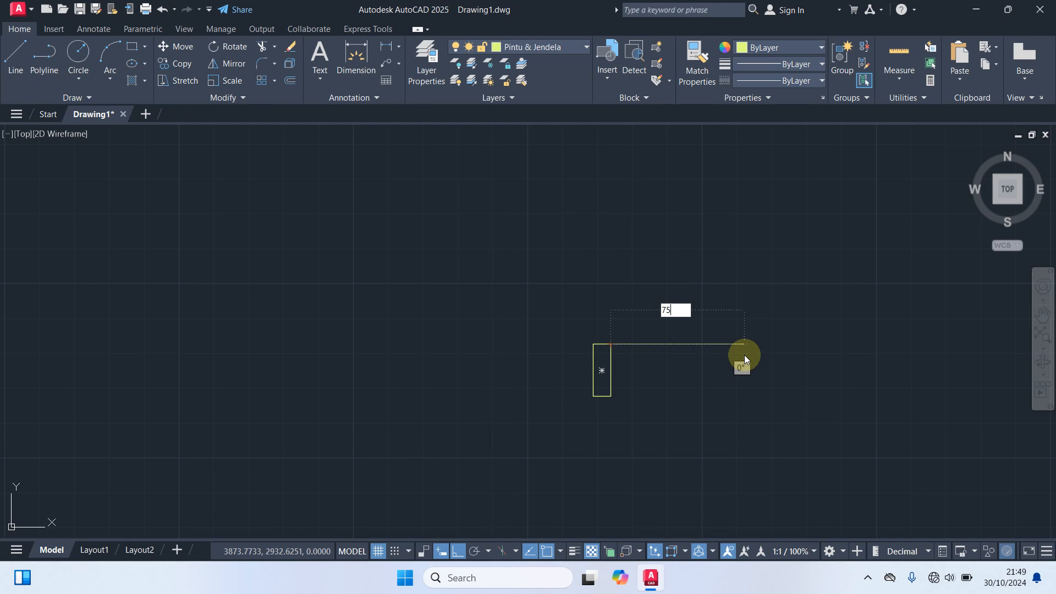
key(Return)
key(Escape)
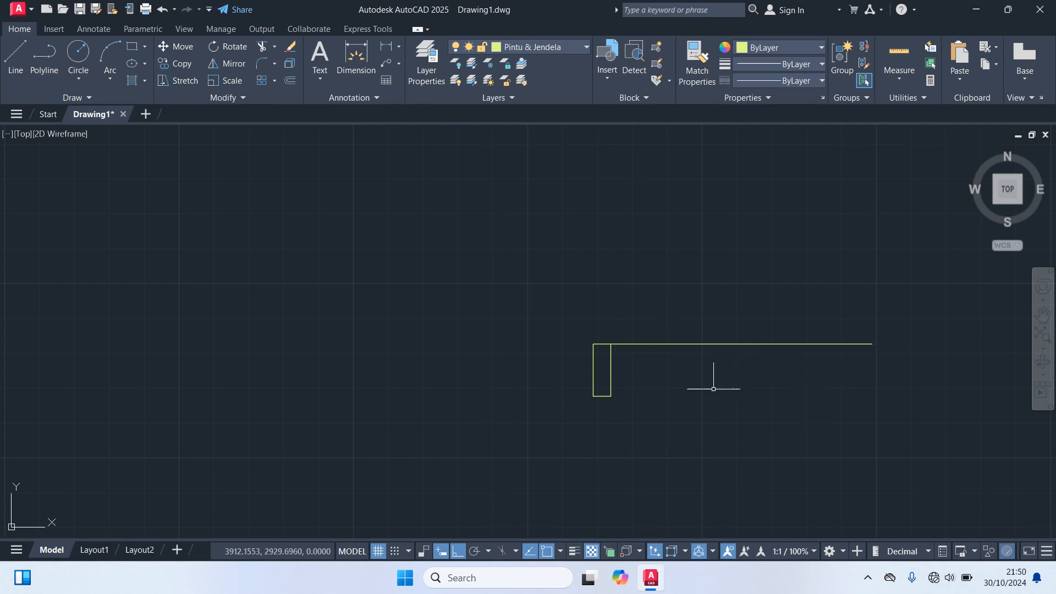
- Copy the 5 by 15 rectangle from its upper-left corner to the line's right end, and delete the line
click(610, 374)
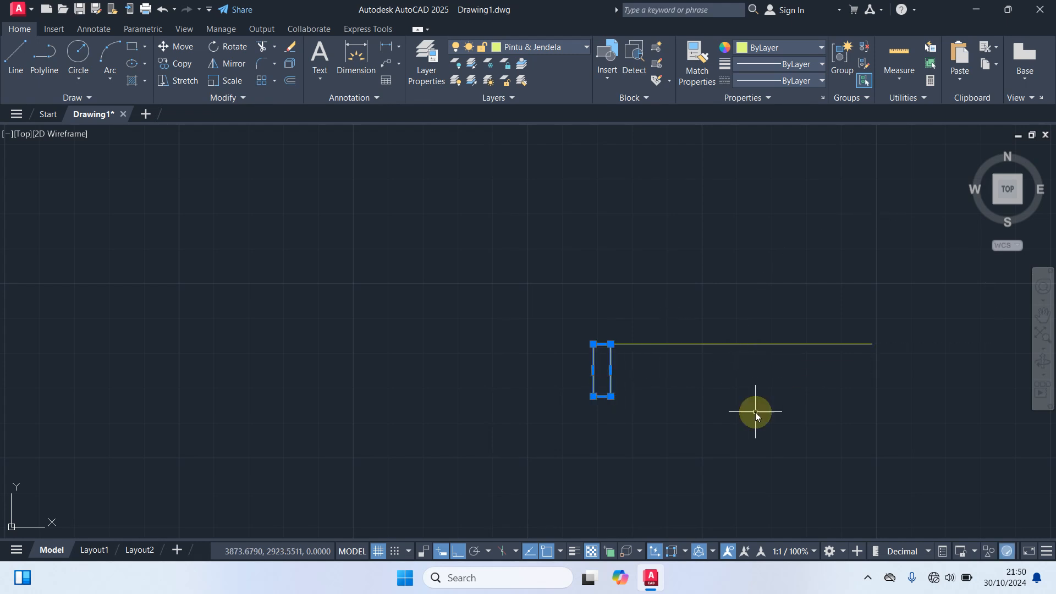
text(co)
key(Return)
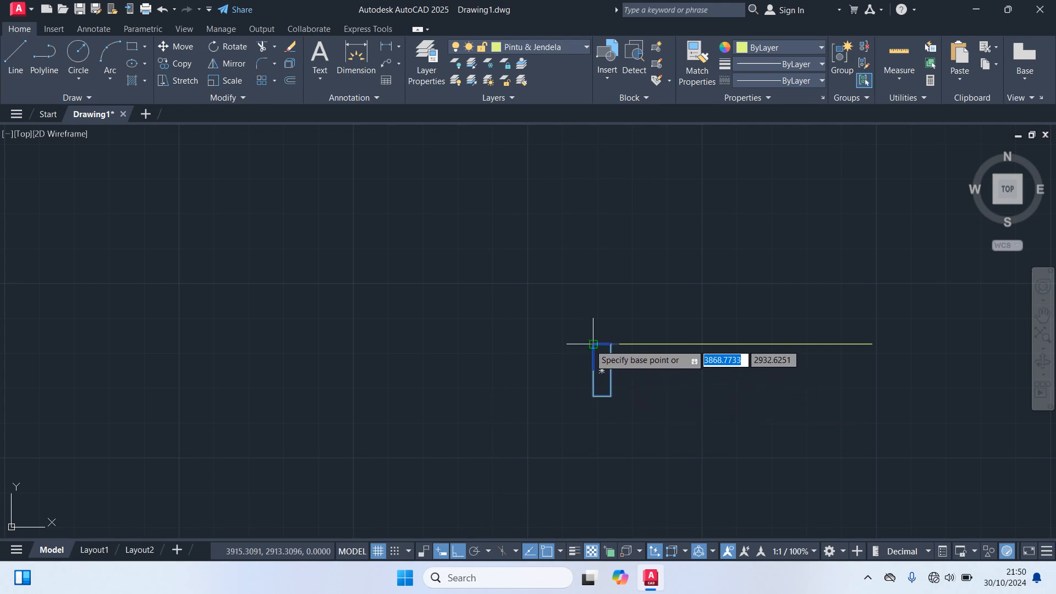
click(601, 369)
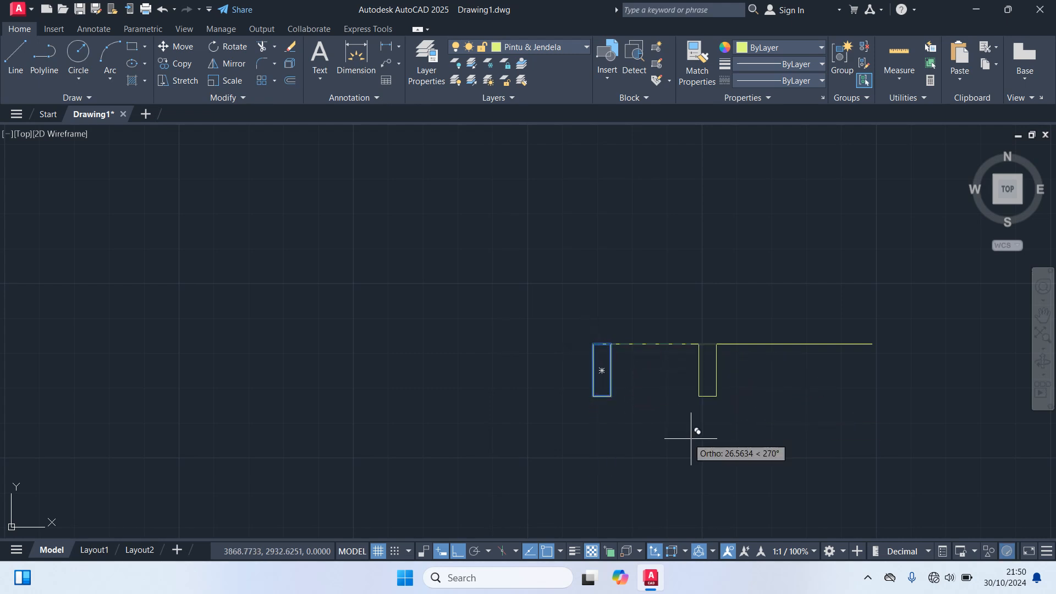
click(879, 352)
key(Escape)
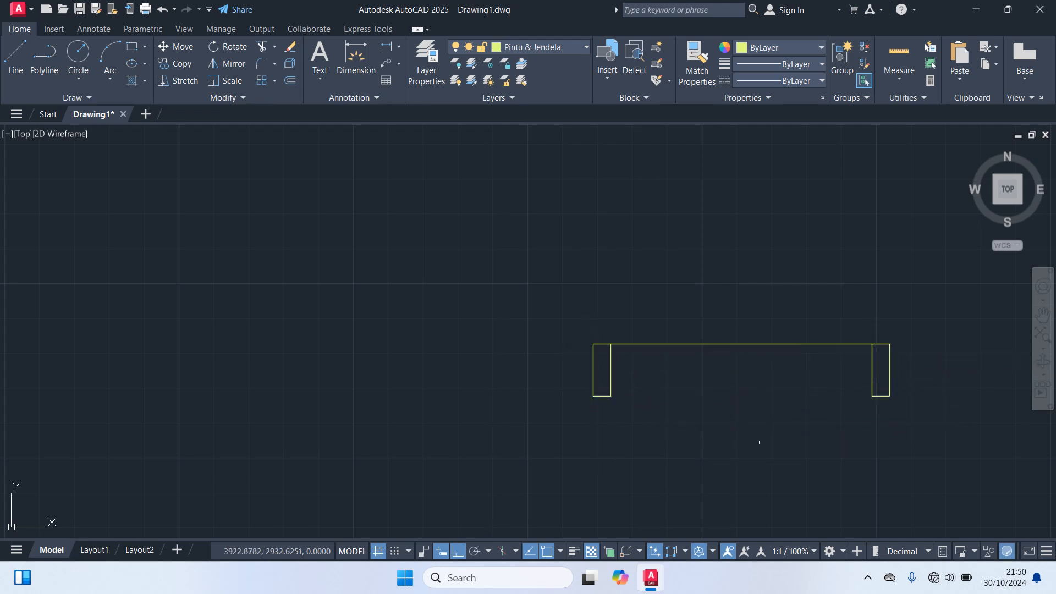
click(758, 344)
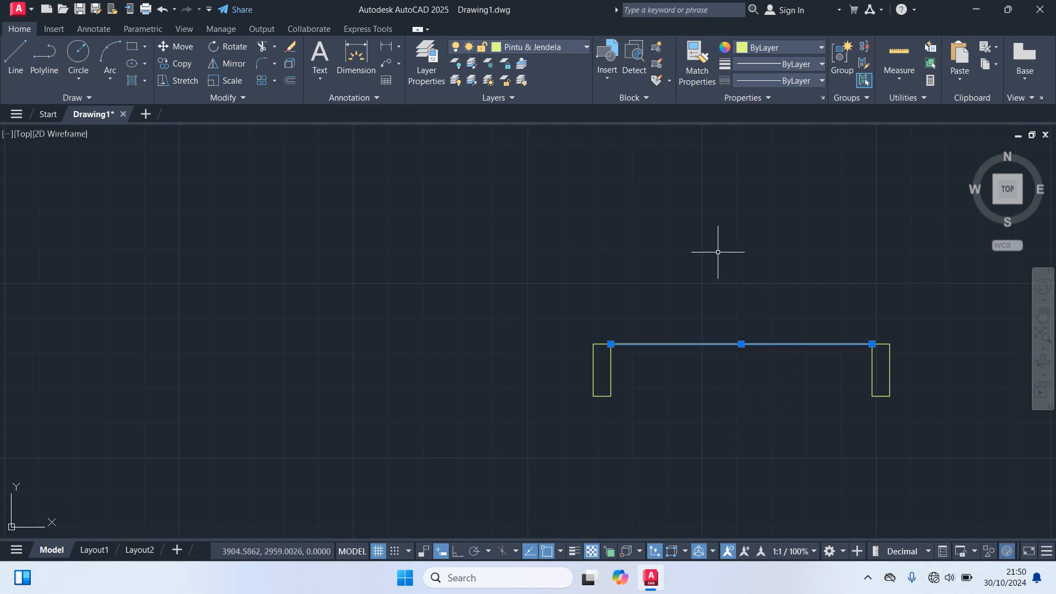
key(Delete)
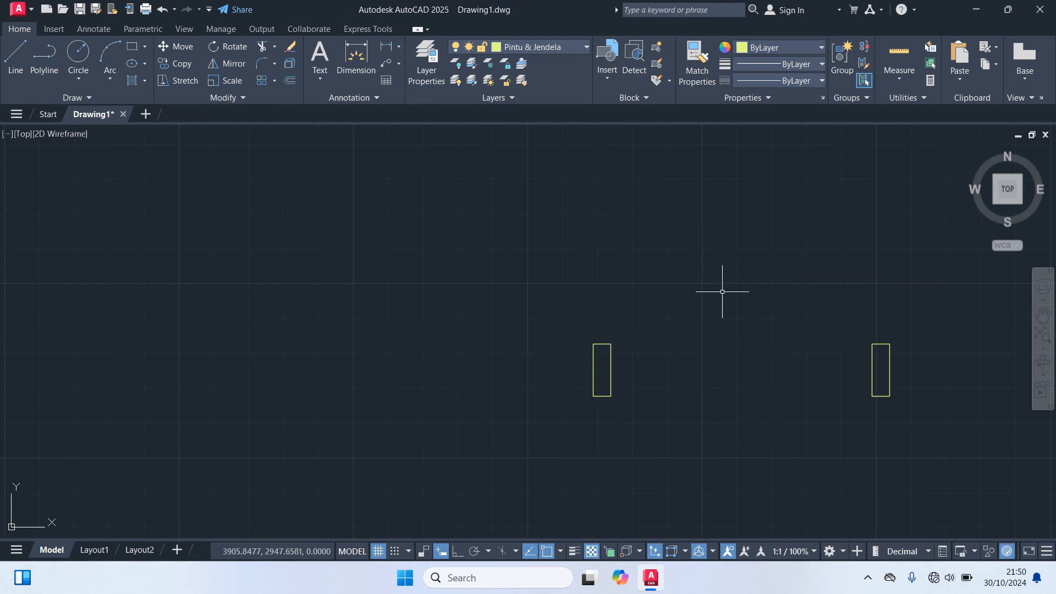
- Draw a rectangle 3 wide and 80 high above the two door frame posts
scroll(722, 292, down, 2)
middle_drag(722, 291, 654, 423)
text(re)
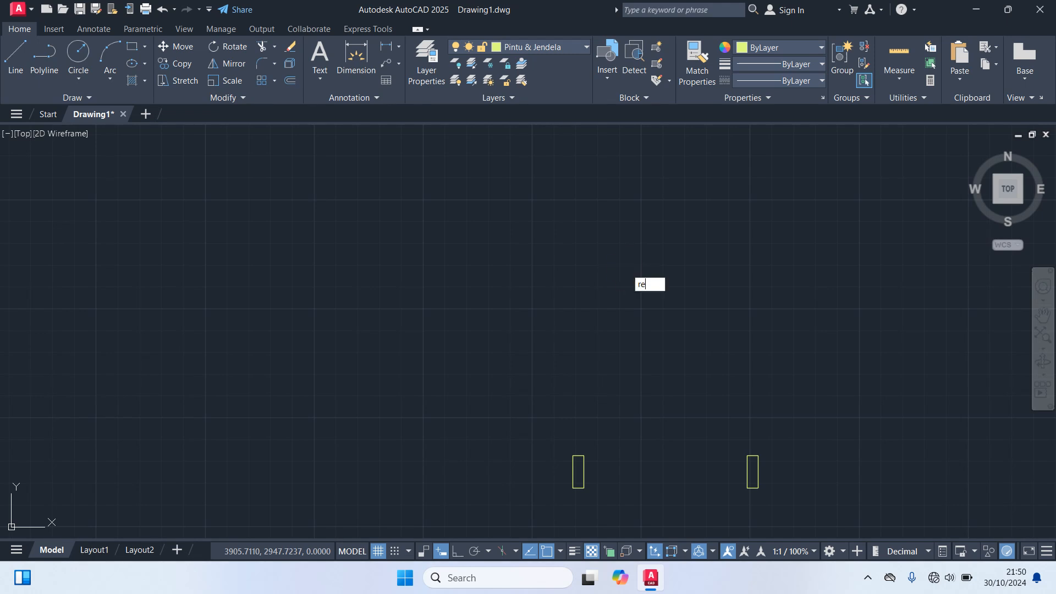
text(c)
key(Return)
click(580, 238)
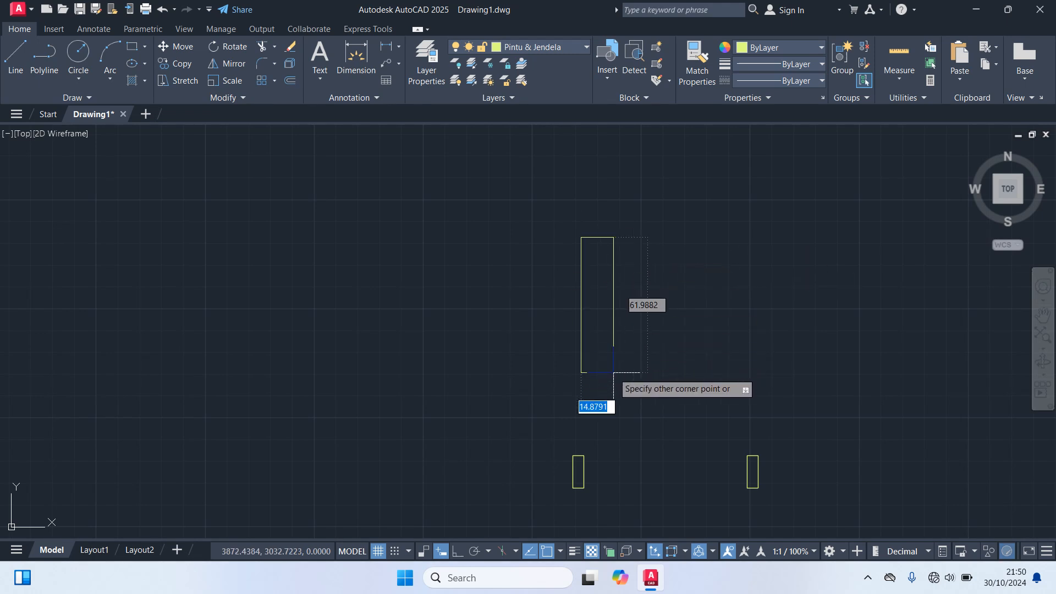
text(3)
key(Tab)
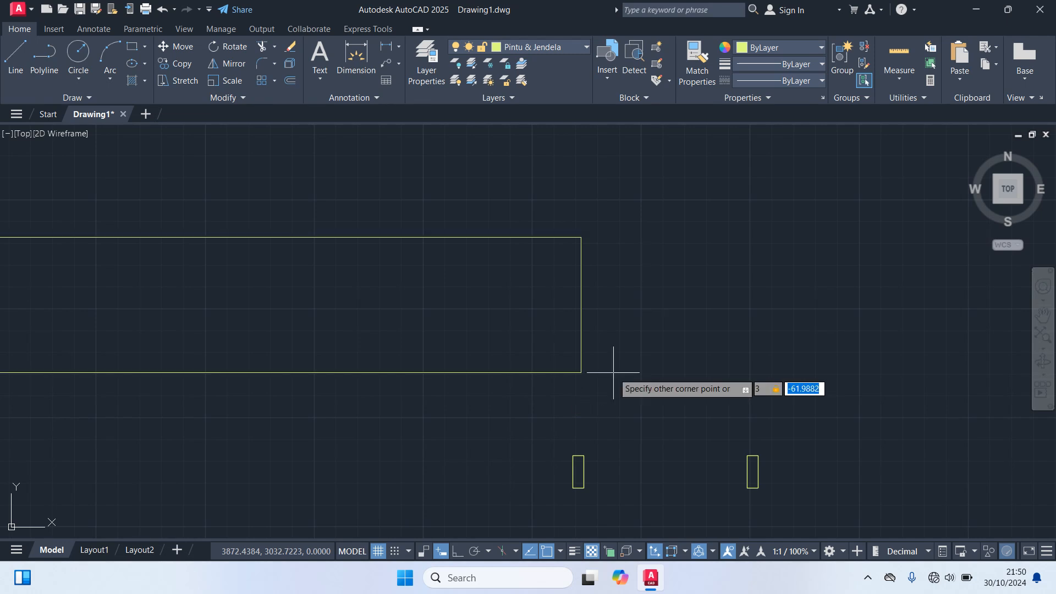
text(80)
key(Return)
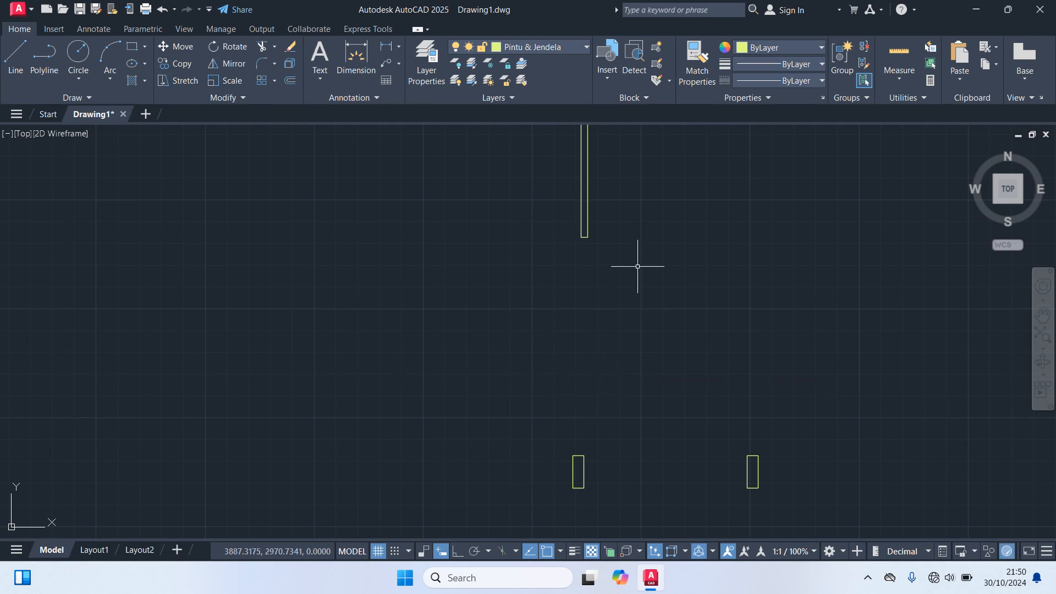
- Copy the 3 by 80 door leaf from its lower-right corner to the upper-left corner of the right frame post
click(583, 226)
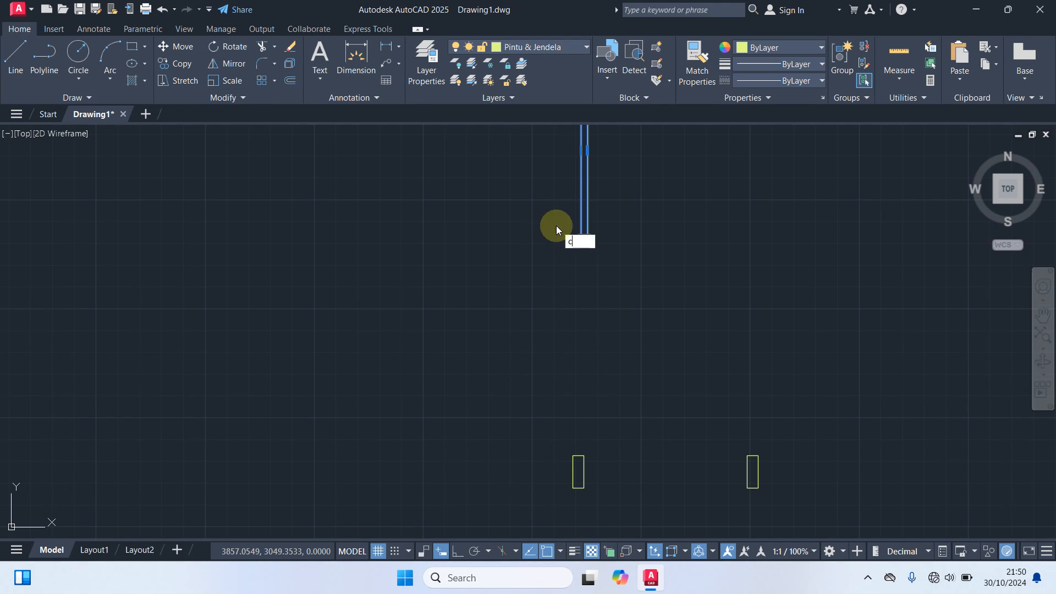
key(Return)
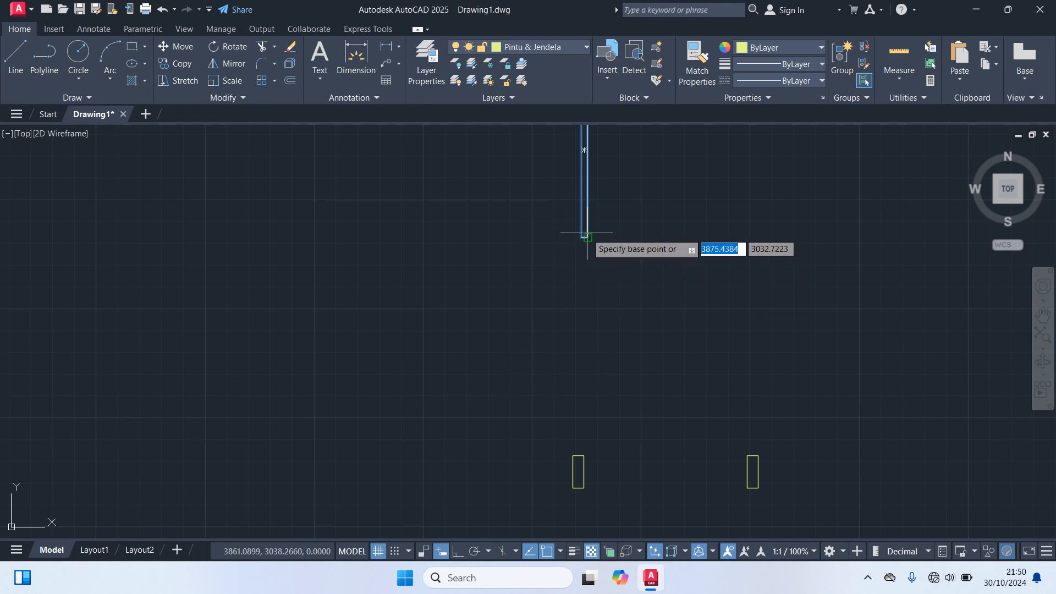
click(587, 237)
scroll(747, 448, up, 4)
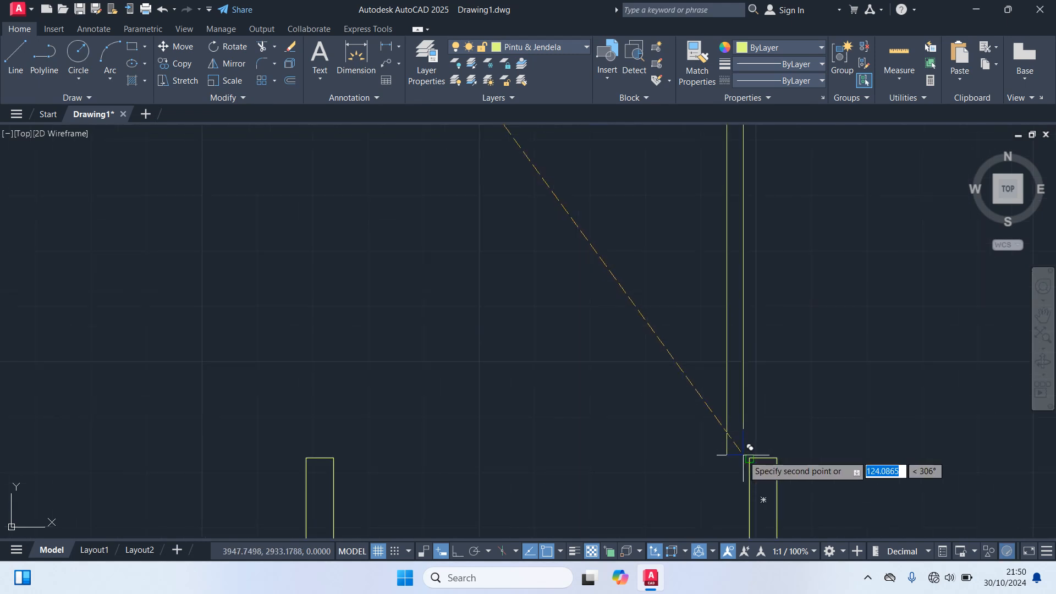
scroll(615, 345, down, 4)
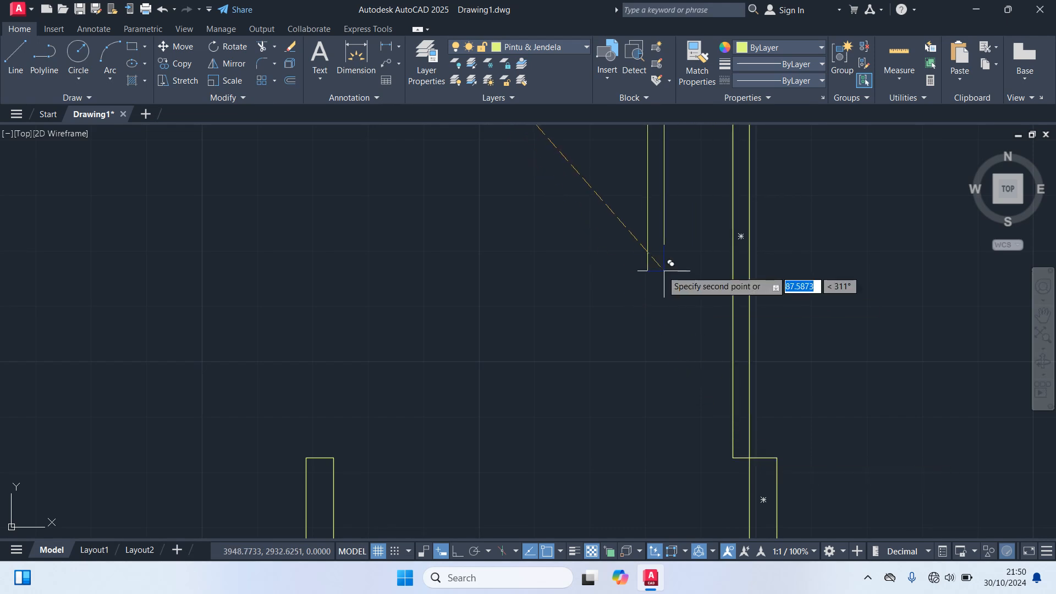
key(Escape)
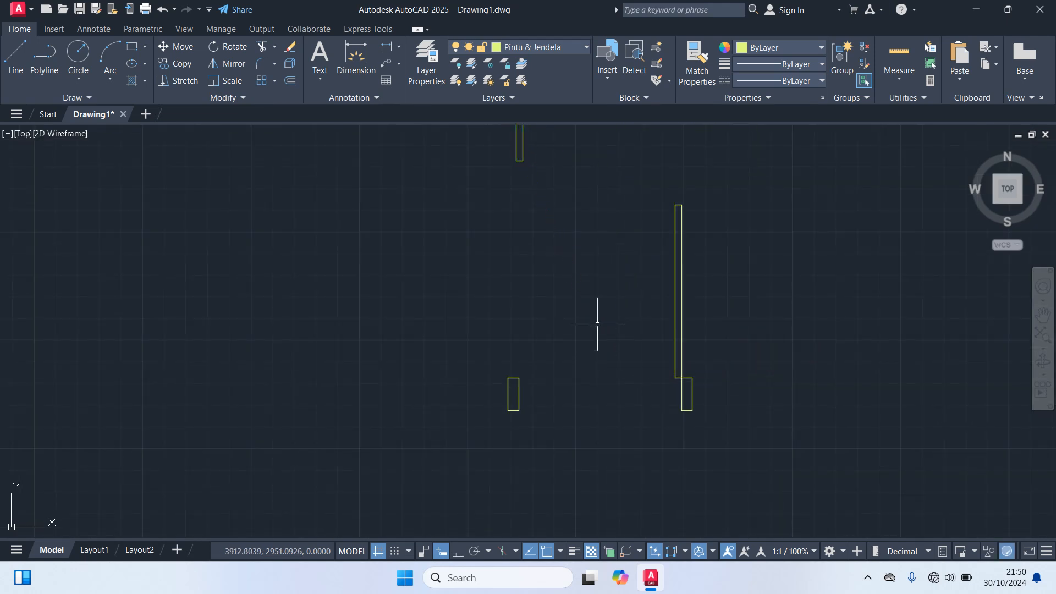
- Delete the original 3 by 80 door leaf above the frame posts
middle_drag(566, 249, 520, 364)
click(530, 283)
click(415, 203)
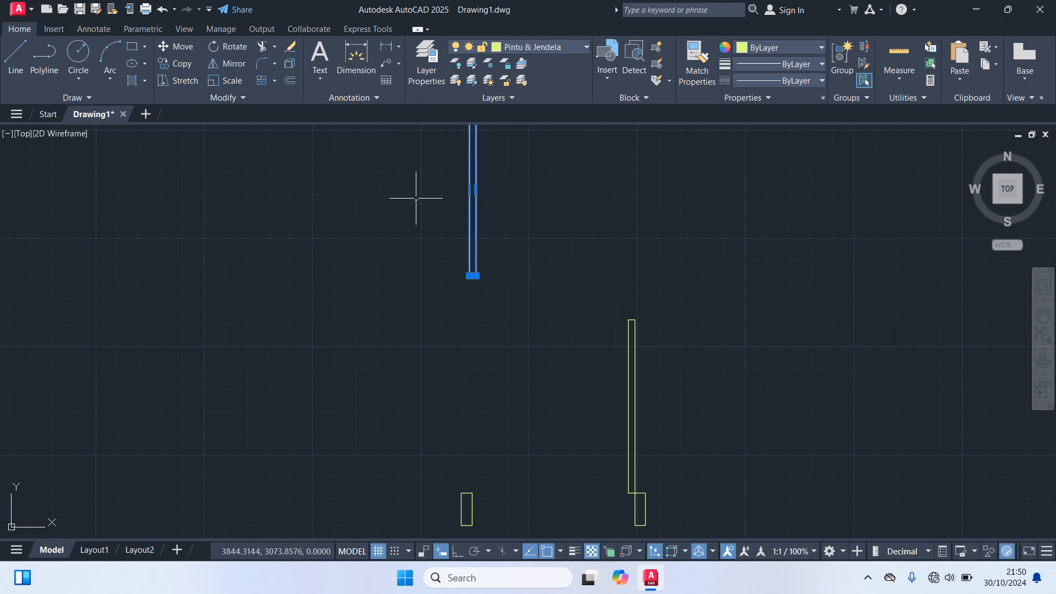
key(Delete)
- Draw a three-point swing arc from the leaf's upper-left corner through the left post's upper-right corner to its lower-right corner
scroll(607, 160, down, 3)
text(ARc)
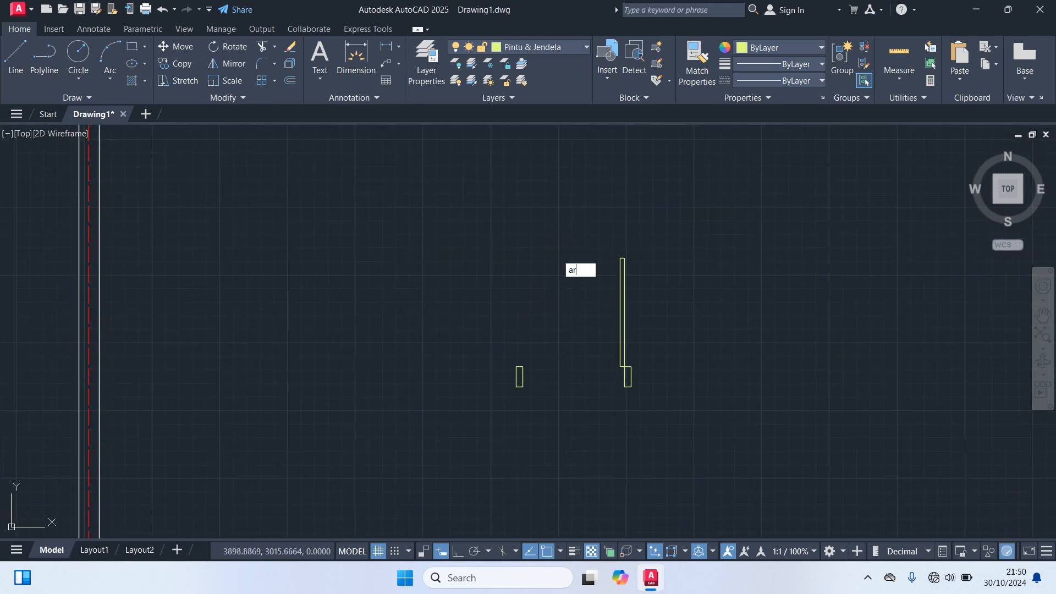
key(Return)
scroll(627, 275, up, 4)
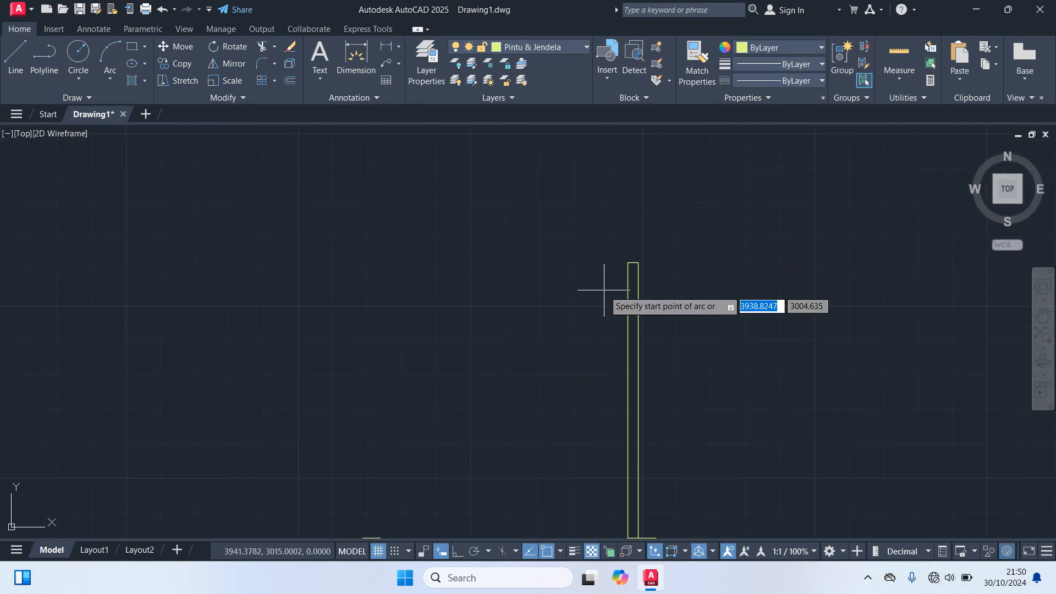
click(627, 263)
scroll(499, 347, down, 4)
middle_drag(500, 346, 624, 278)
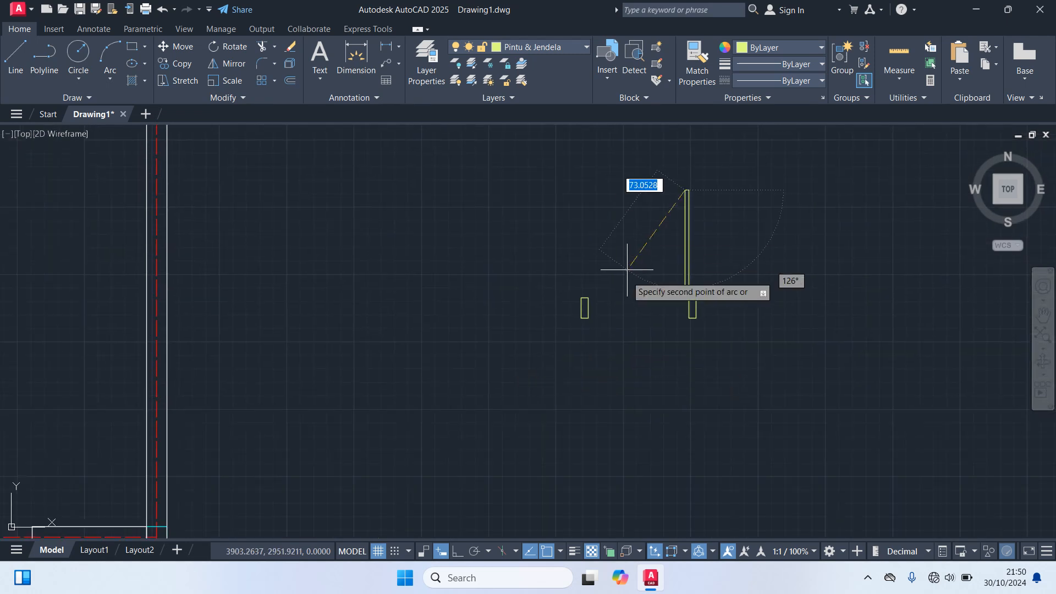
scroll(567, 318, up, 4)
click(530, 311)
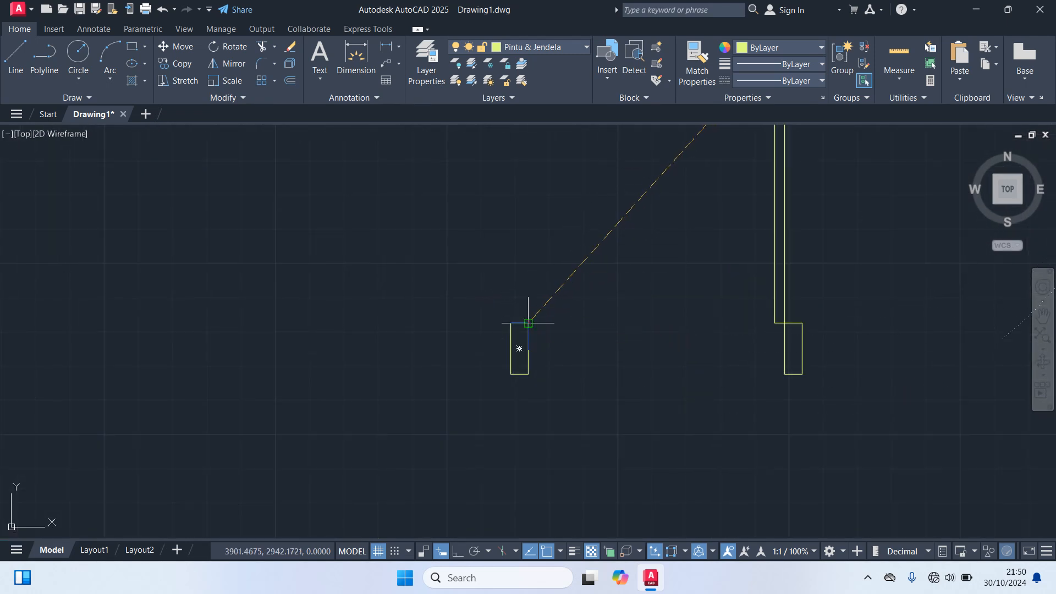
scroll(556, 386, up, 4)
scroll(559, 390, up, 2)
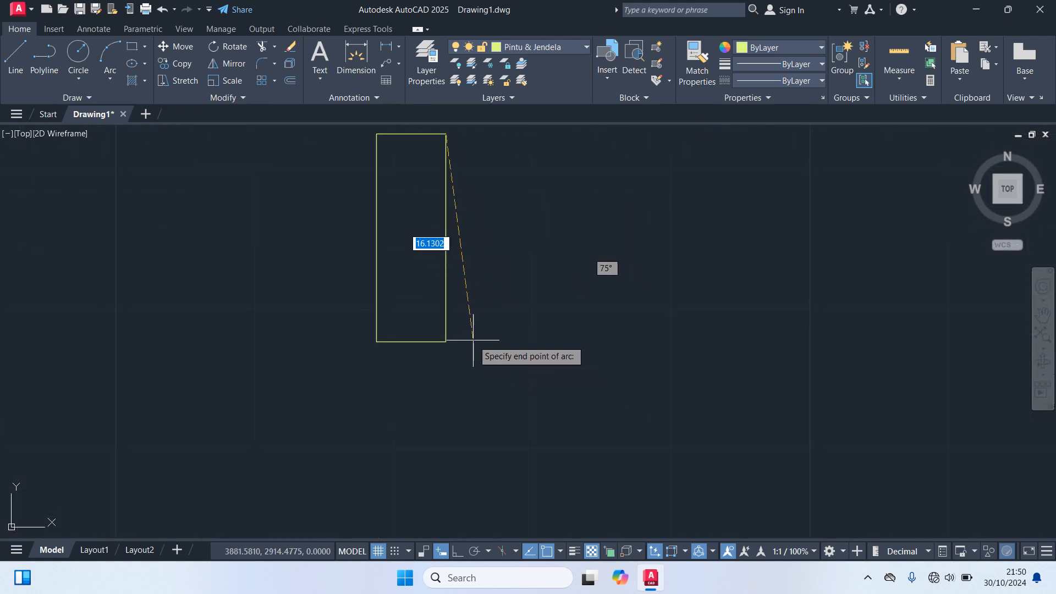
click(446, 341)
- Trim off the part of the swing arc that runs inside the left frame post
text(tr)
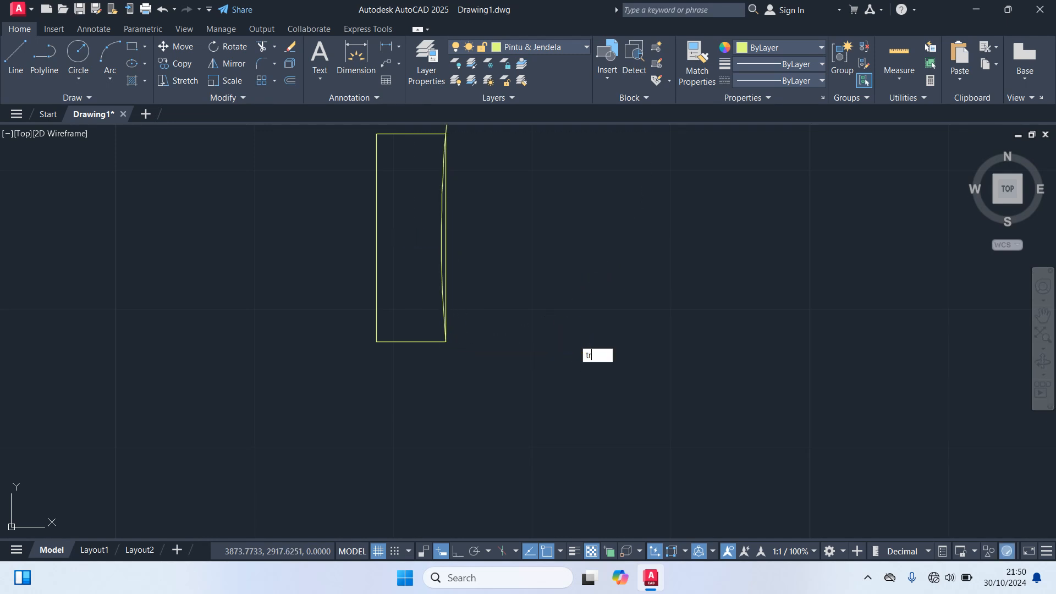
key(Return)
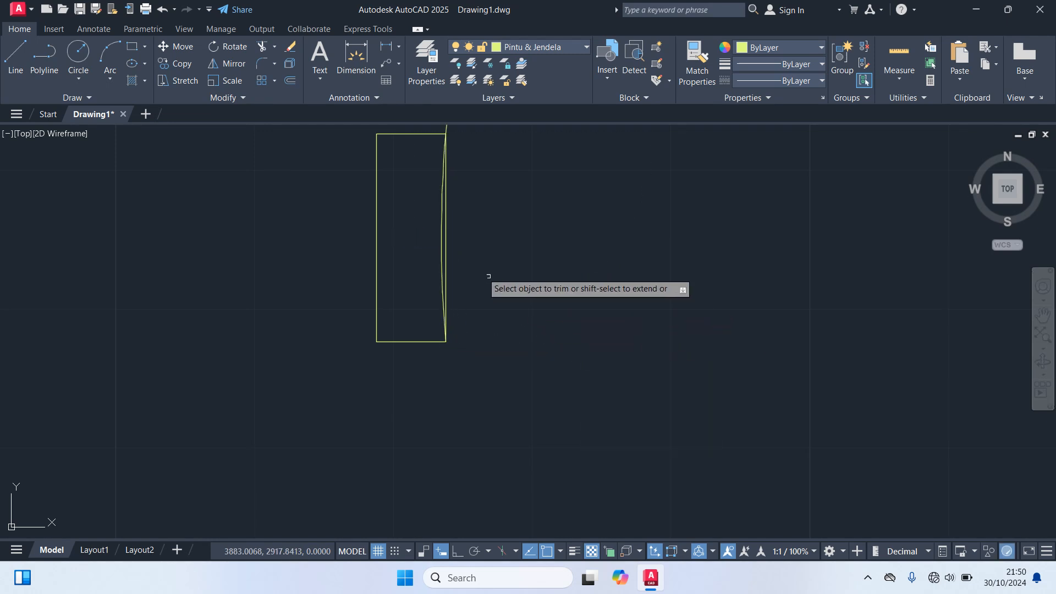
click(442, 258)
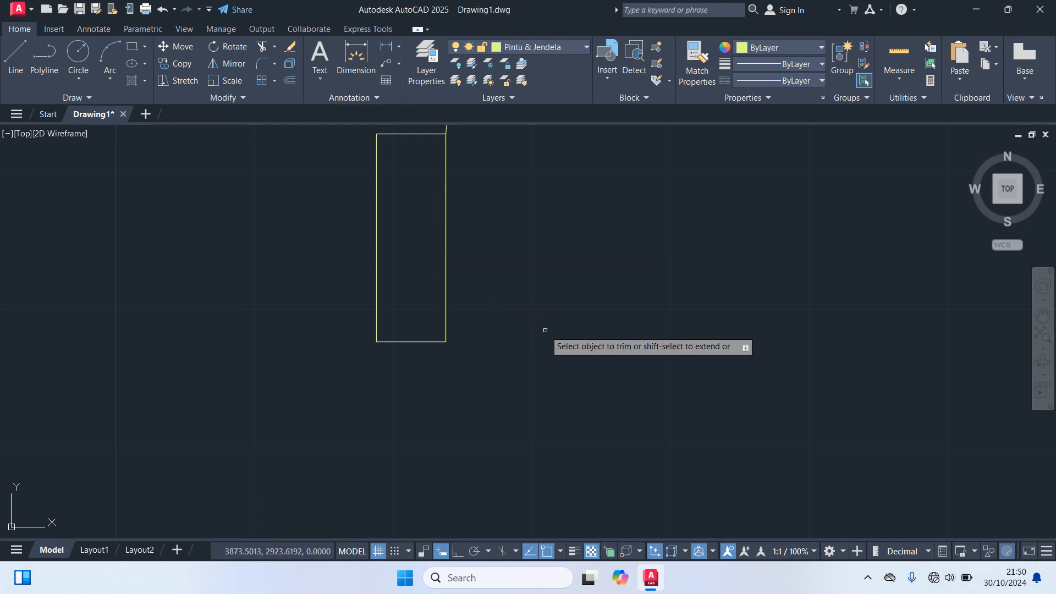
scroll(547, 339, down, 3)
middle_drag(618, 314, 497, 379)
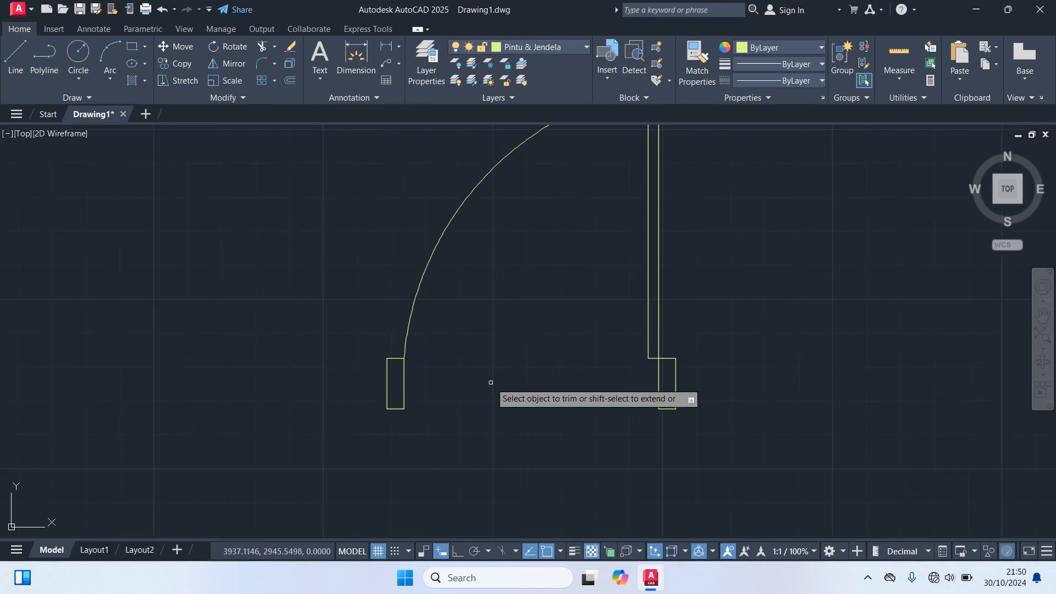
scroll(506, 363, down, 4)
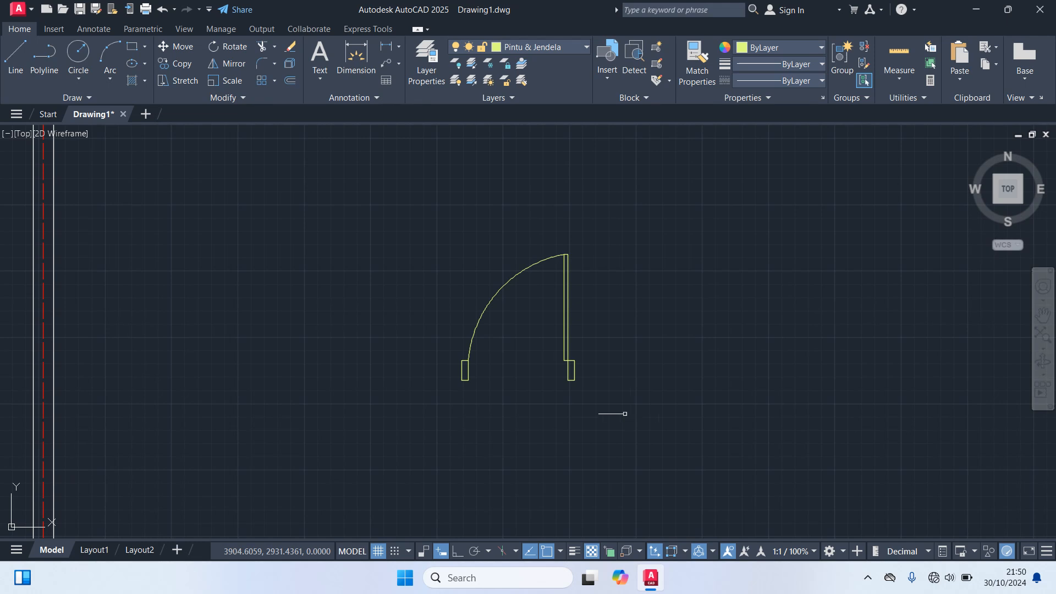
- Copy the complete door from its left post's lower-left corner about 433 units horizontally to the right
click(608, 398)
click(377, 198)
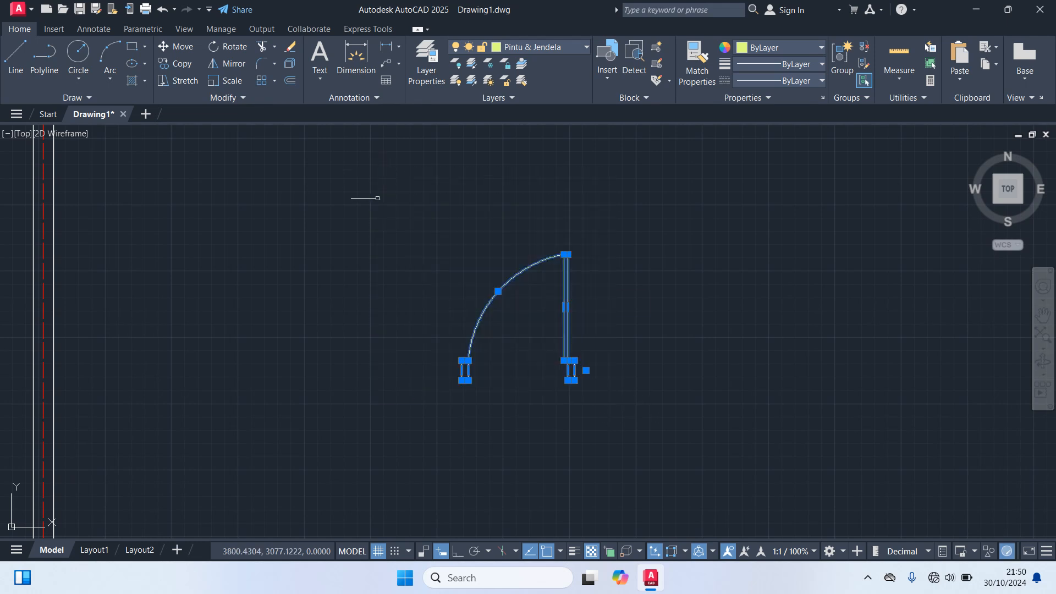
text(co)
key(Return)
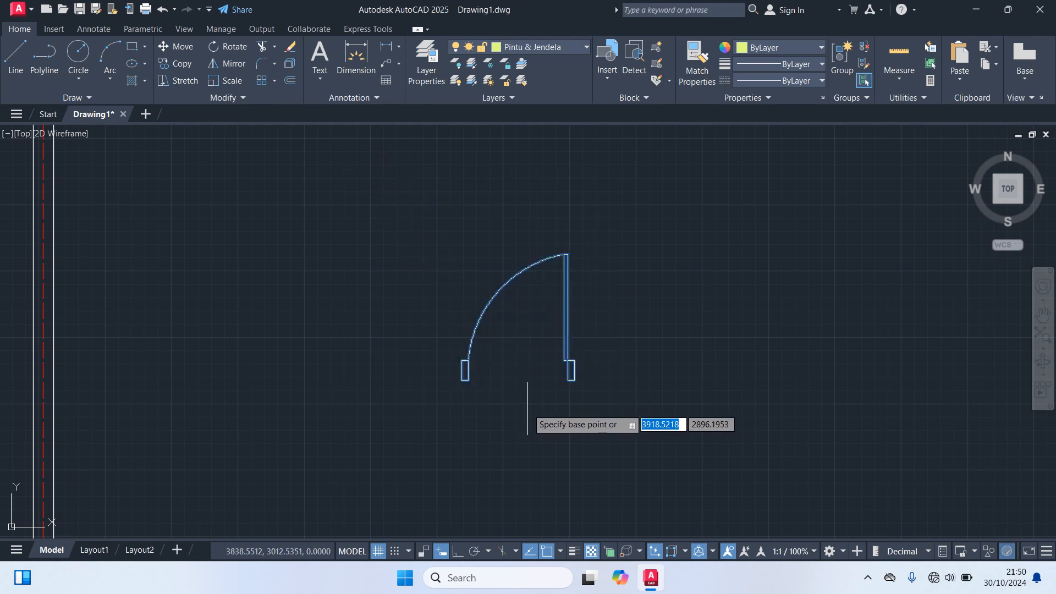
mouse_move(527, 407)
middle_down()
mouse_move(407, 359)
mouse_move(429, 352)
mouse_move(359, 450)
middle_up()
scroll(401, 353, up, 2)
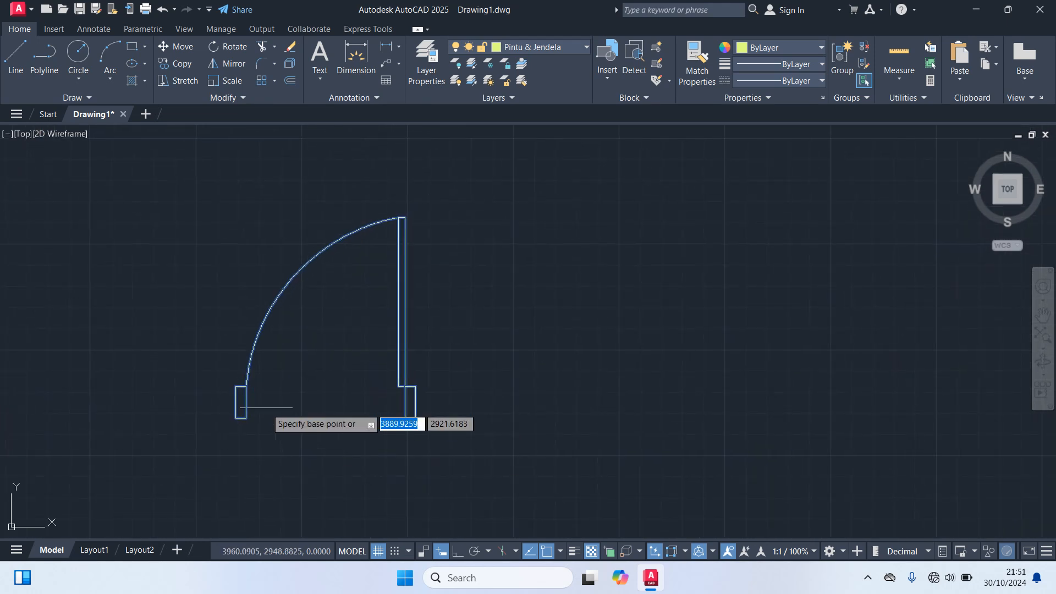
click(235, 418)
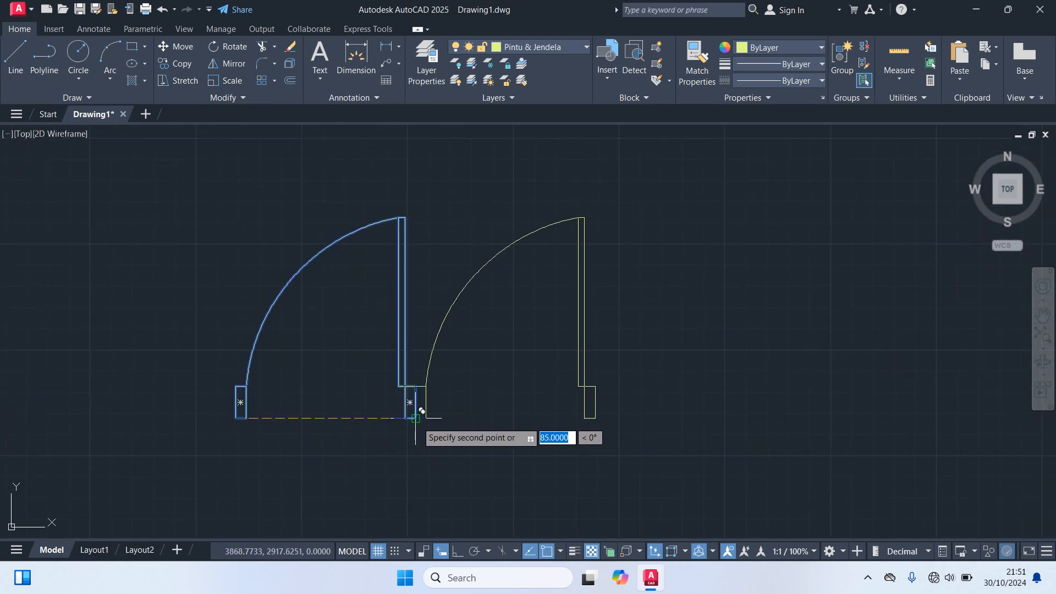
scroll(757, 407, down, 2)
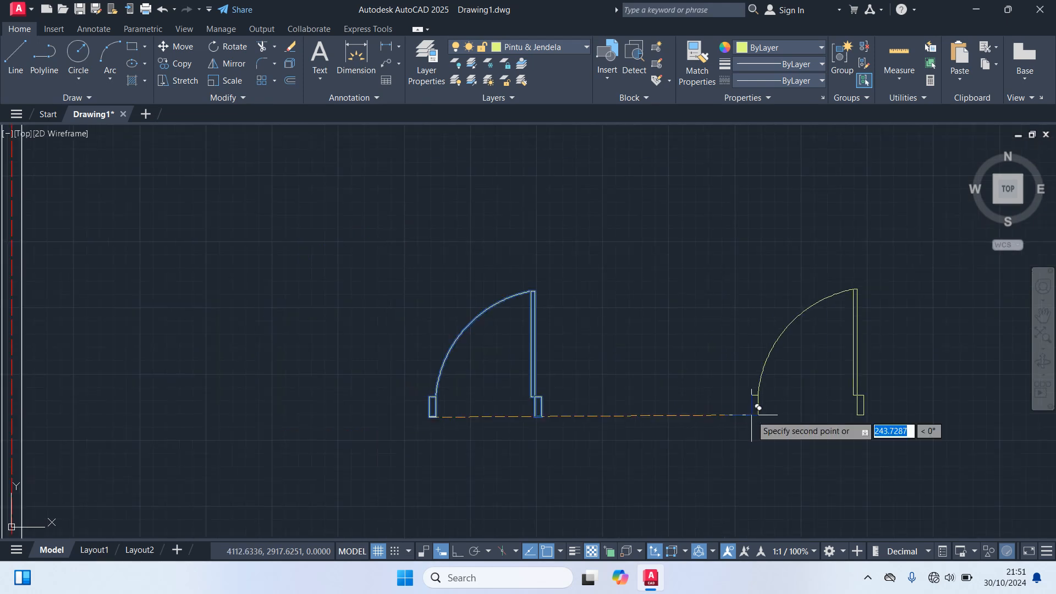
middle_drag(757, 407, 649, 397)
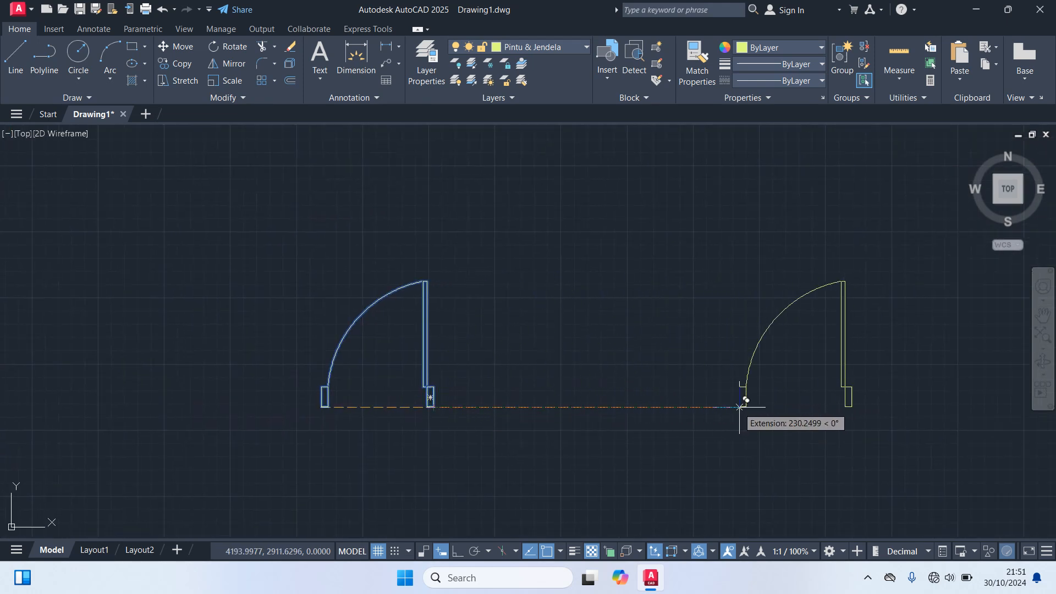
click(894, 407)
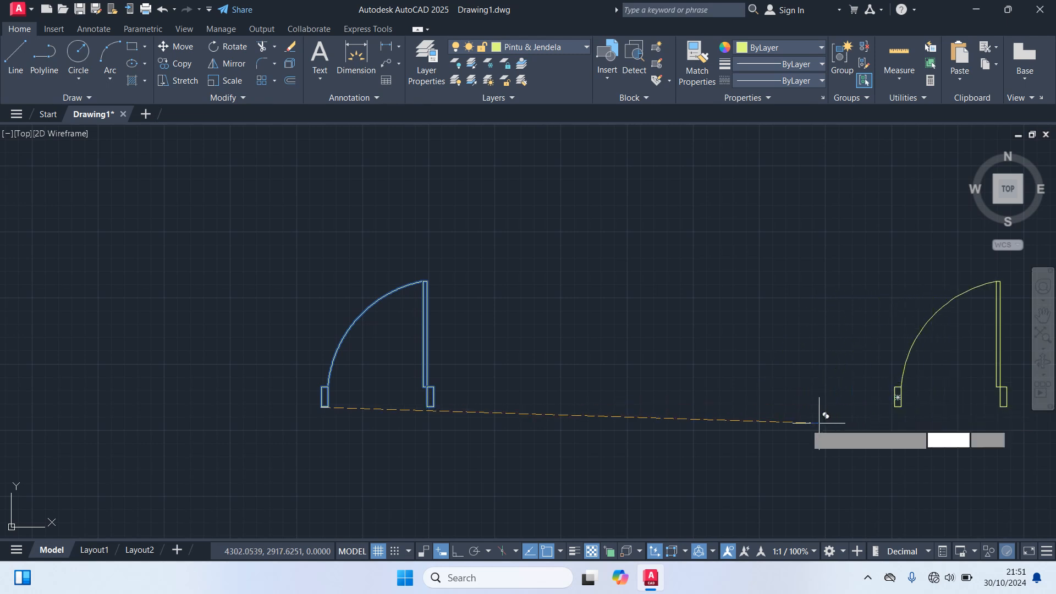
middle_drag(820, 412, 572, 395)
key(Return)
- Delete the left frame post of the copied door
scroll(649, 379, up, 4)
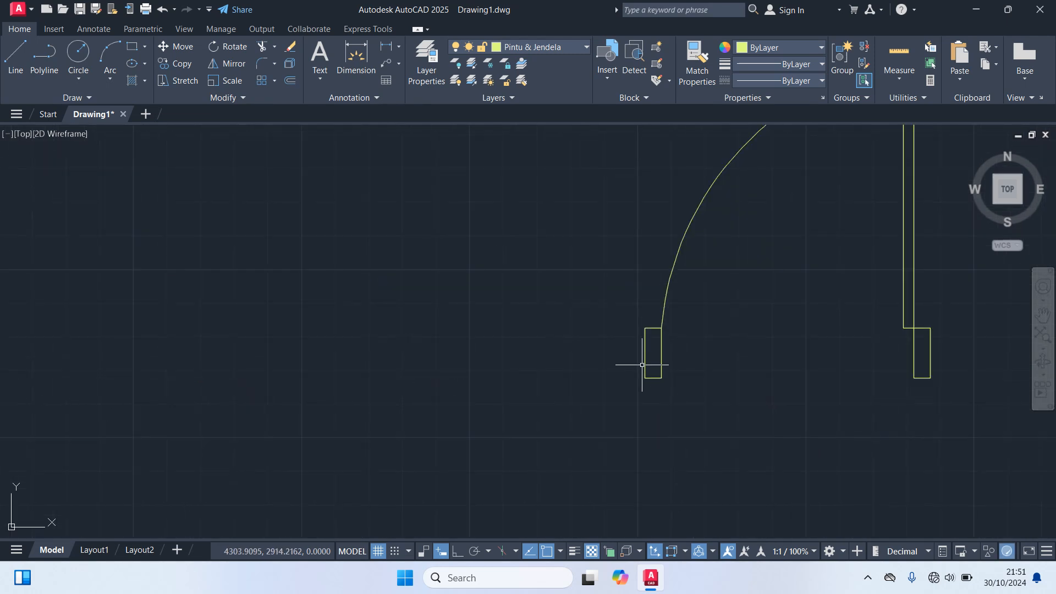
click(644, 365)
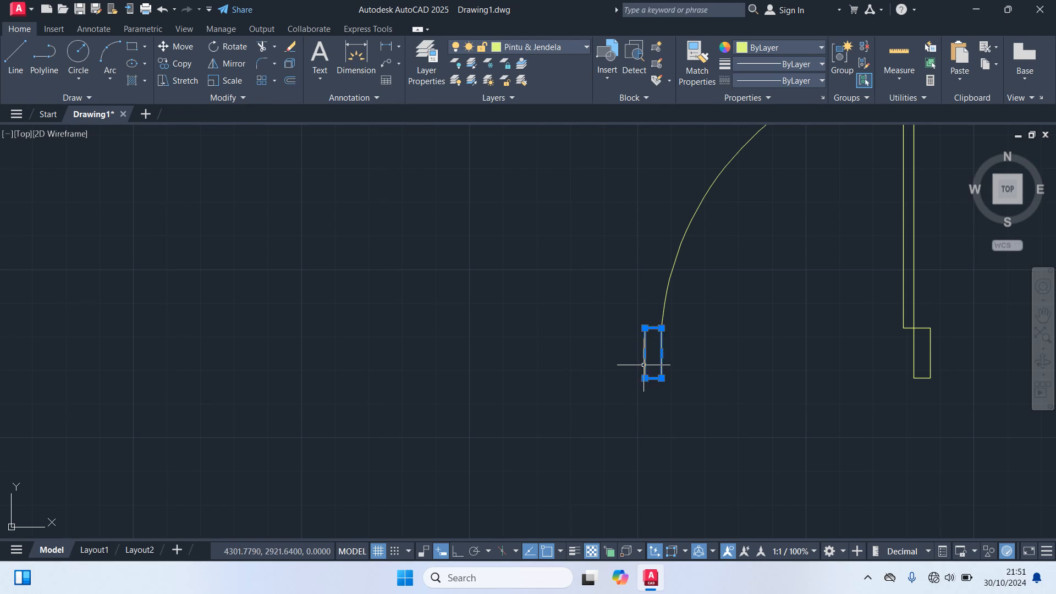
scroll(618, 382, down, 2)
key(Delete)
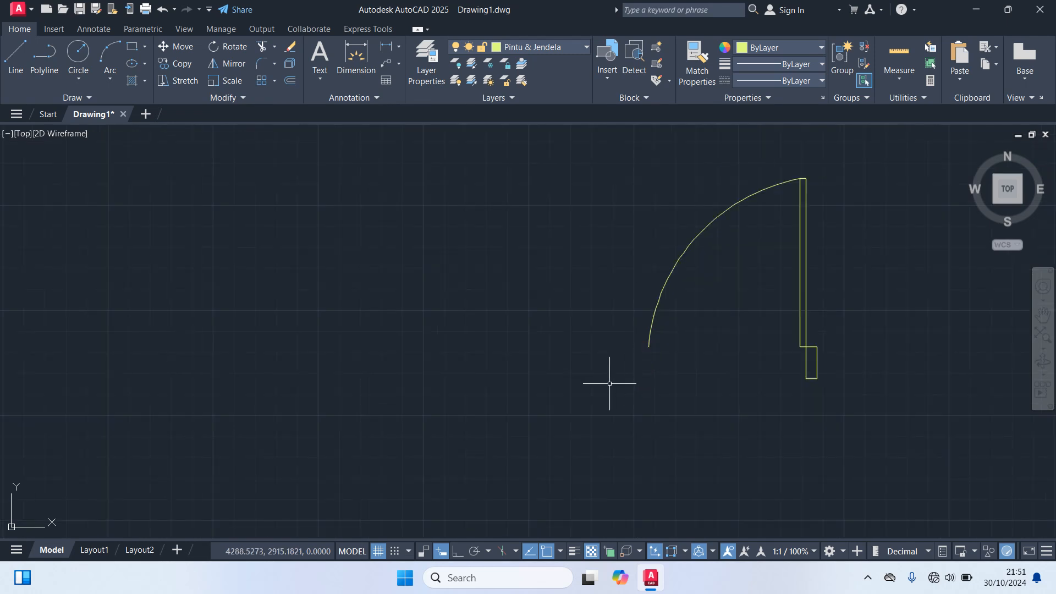
- Mirror the copied leaf, arc and post about a vertical line through the arc's lower end with Ortho on, keeping the source objects
click(872, 444)
click(581, 143)
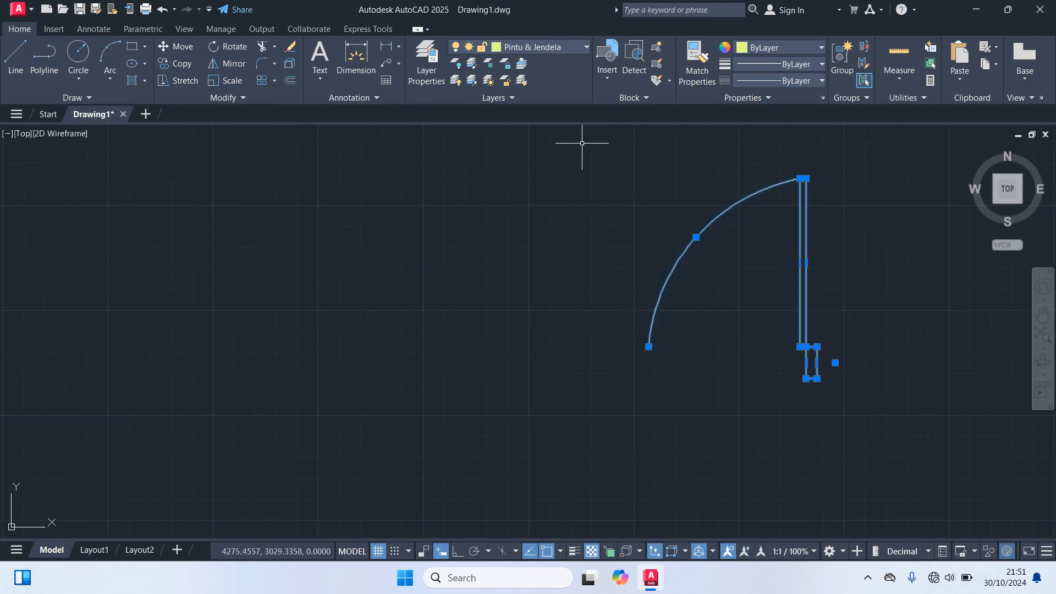
text(mi)
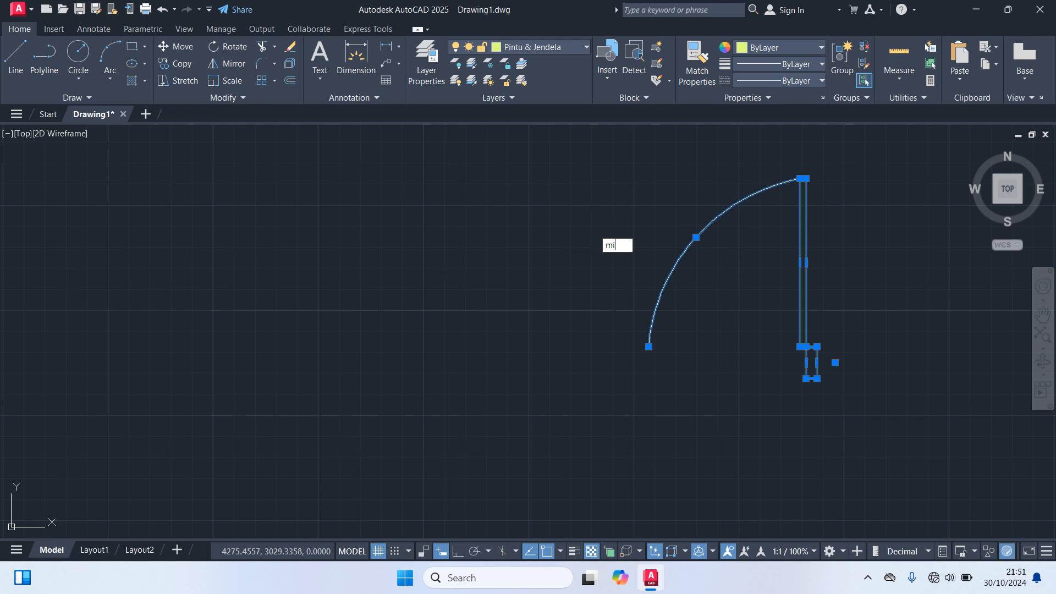
key(Return)
click(649, 346)
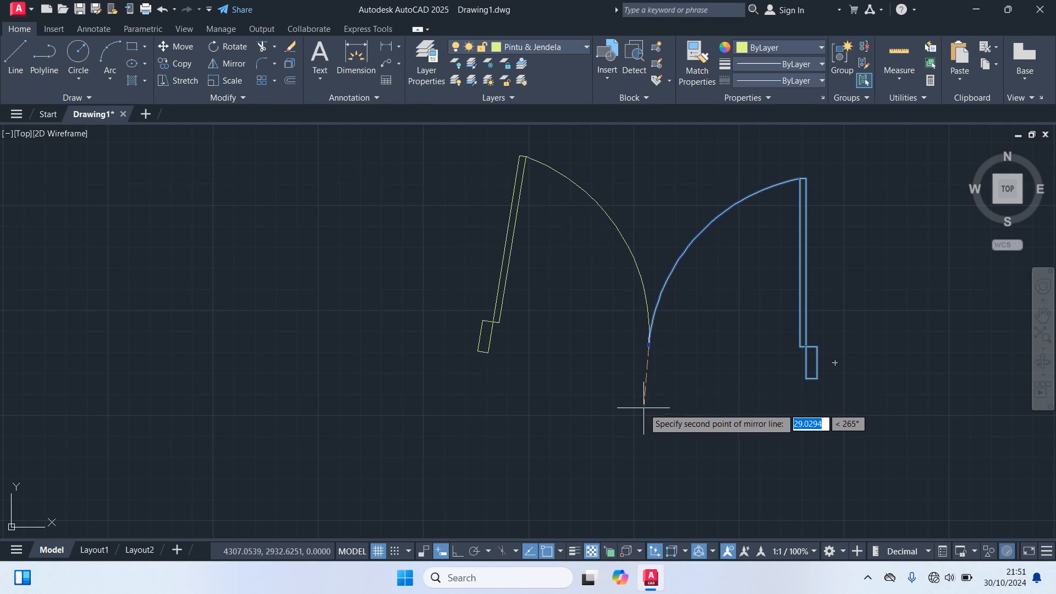
key(F8)
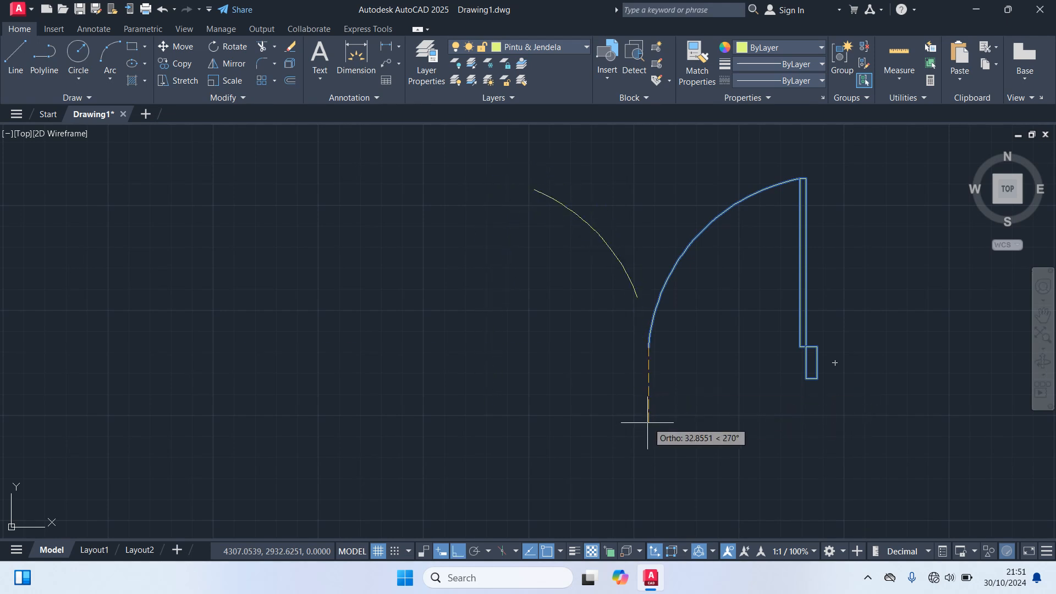
click(646, 426)
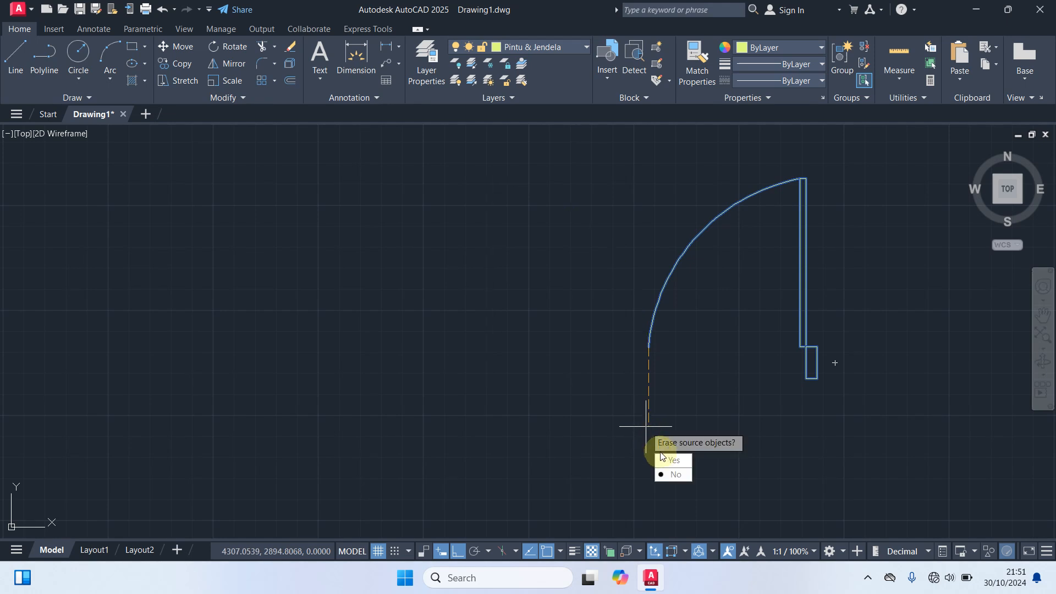
click(679, 481)
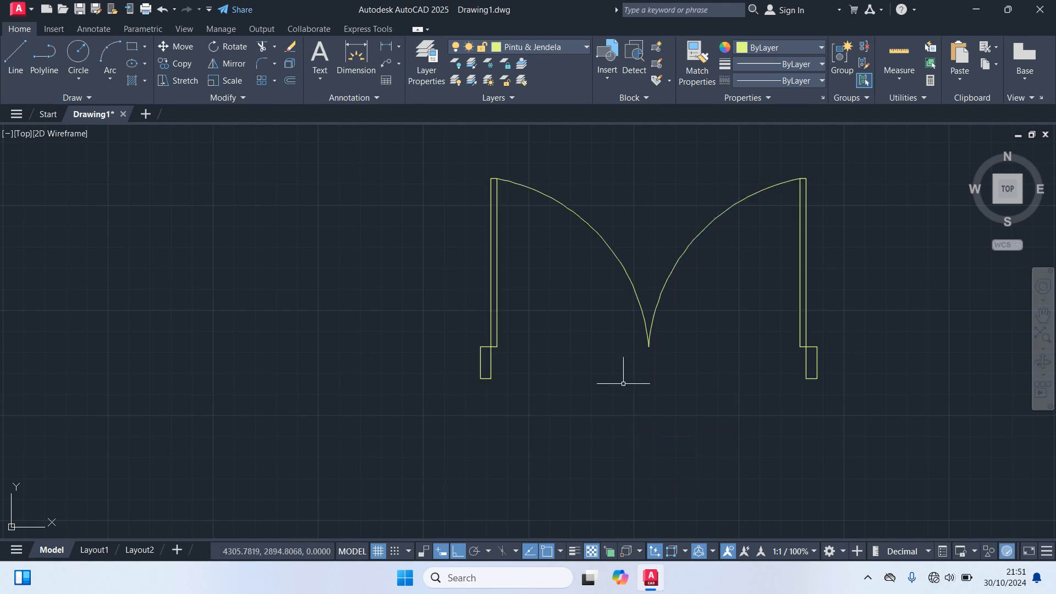
- Mirror the single door about a vertical line through the lower-right corner of its right frame post
scroll(622, 377, down, 6)
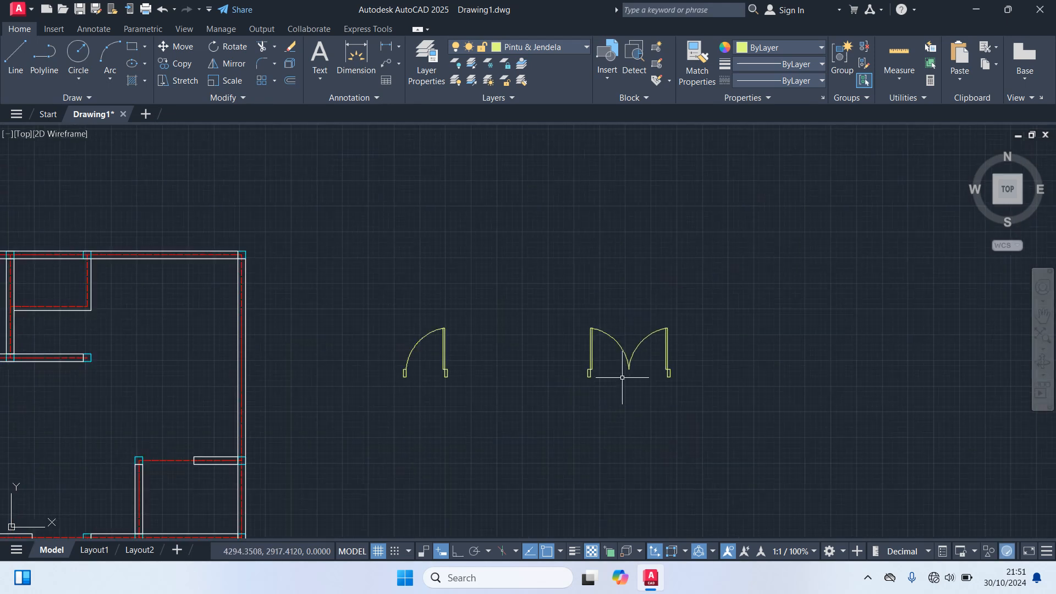
scroll(484, 364, up, 2)
middle_drag(484, 364, 691, 358)
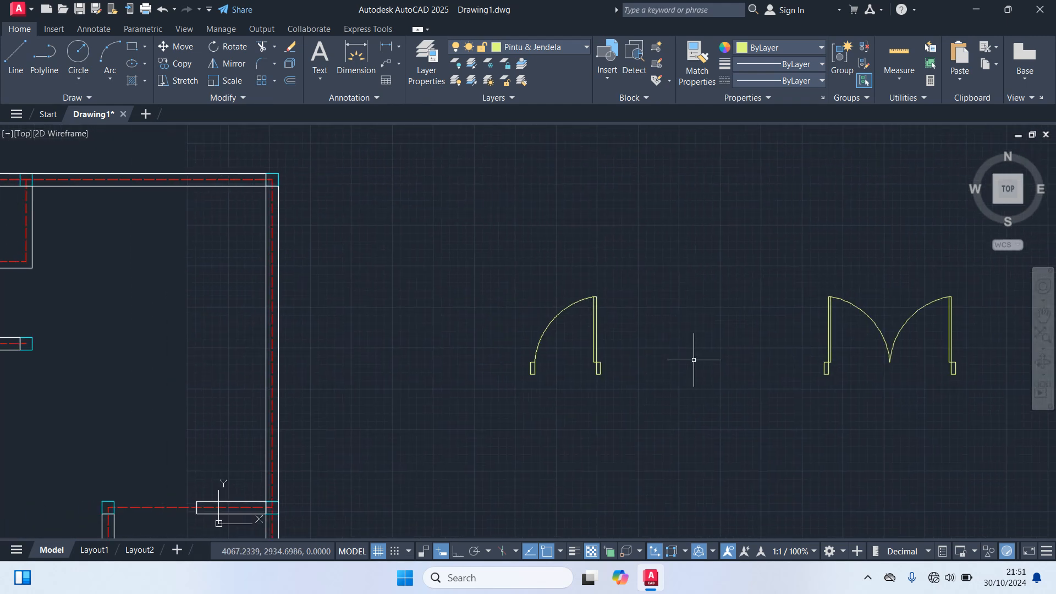
scroll(622, 341, up, 4)
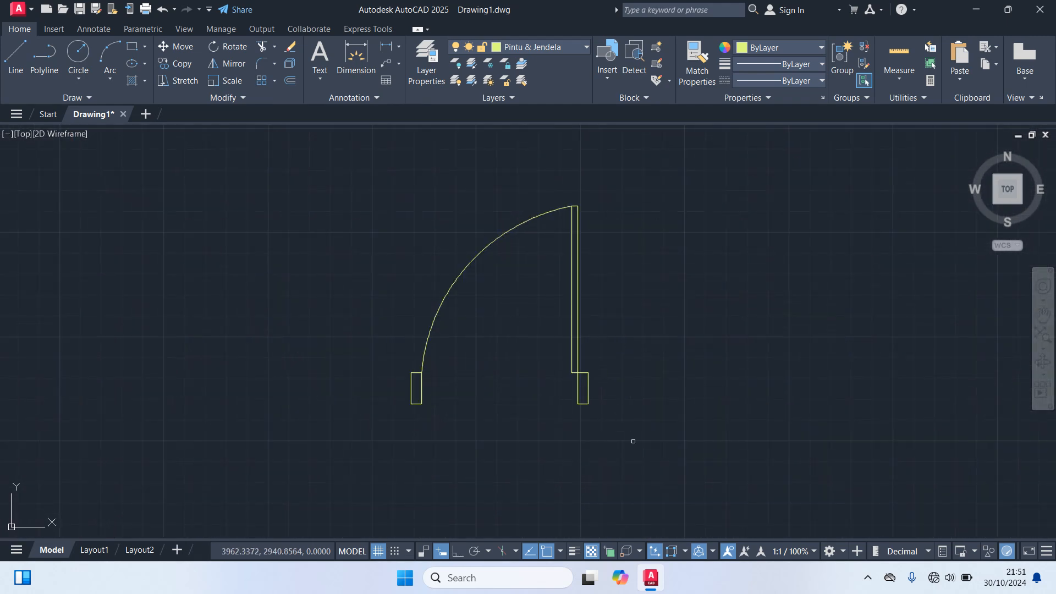
click(634, 440)
click(323, 172)
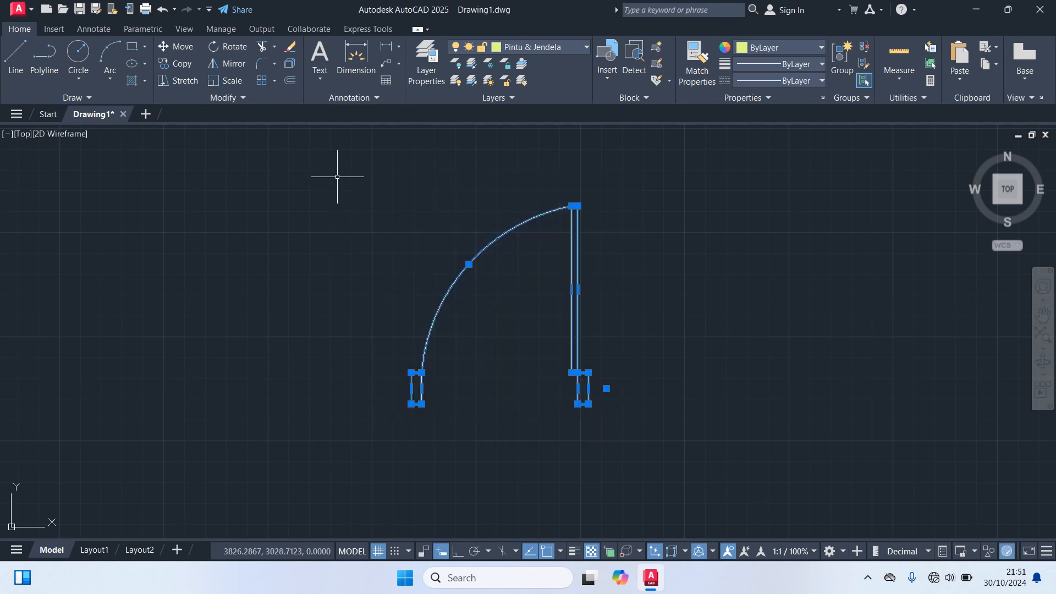
text(mi)
key(Return)
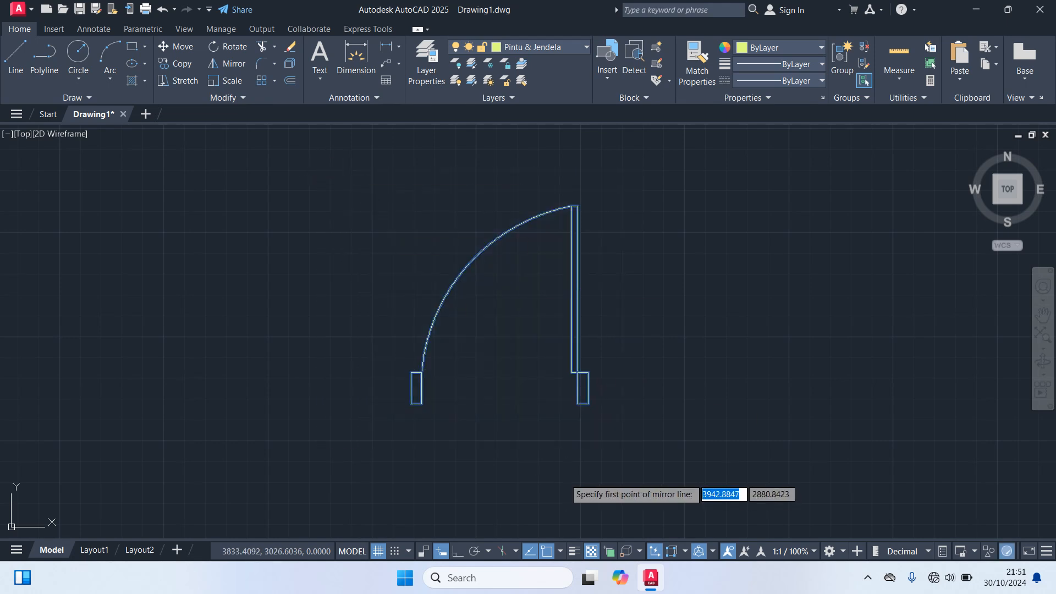
middle_drag(580, 461, 534, 382)
click(543, 325)
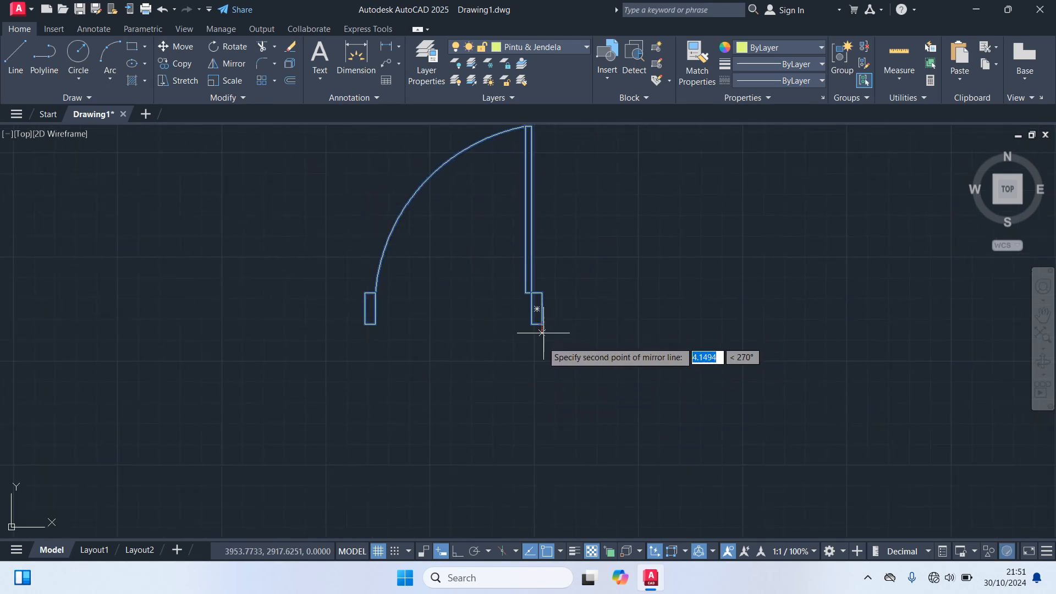
click(541, 363)
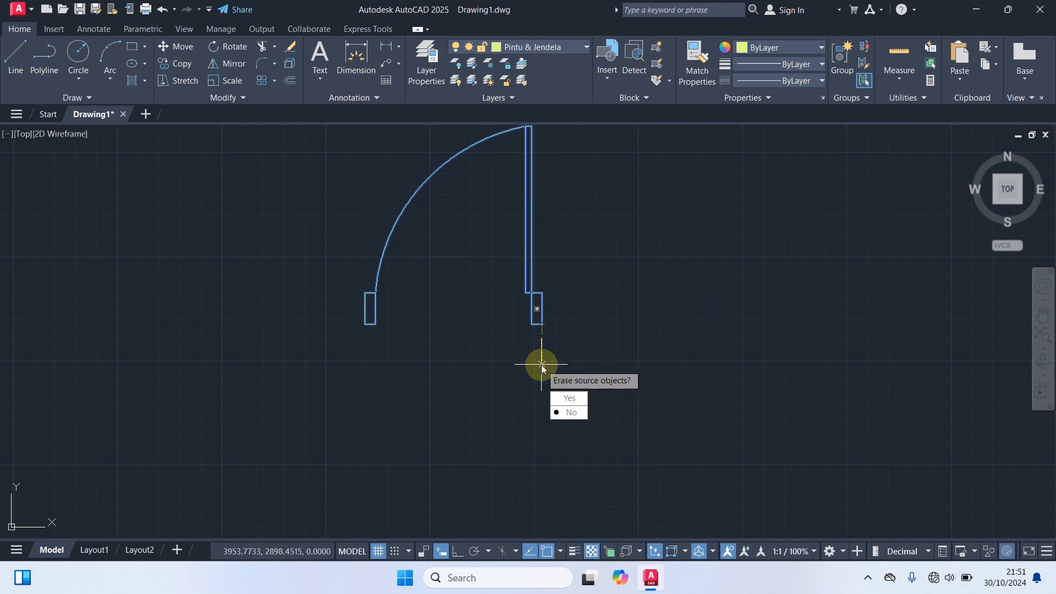
- Mirror the single door about the vertical line through its hinge-side jamb's outer edge, keeping the source objects
click(568, 423)
scroll(561, 327, down, 2)
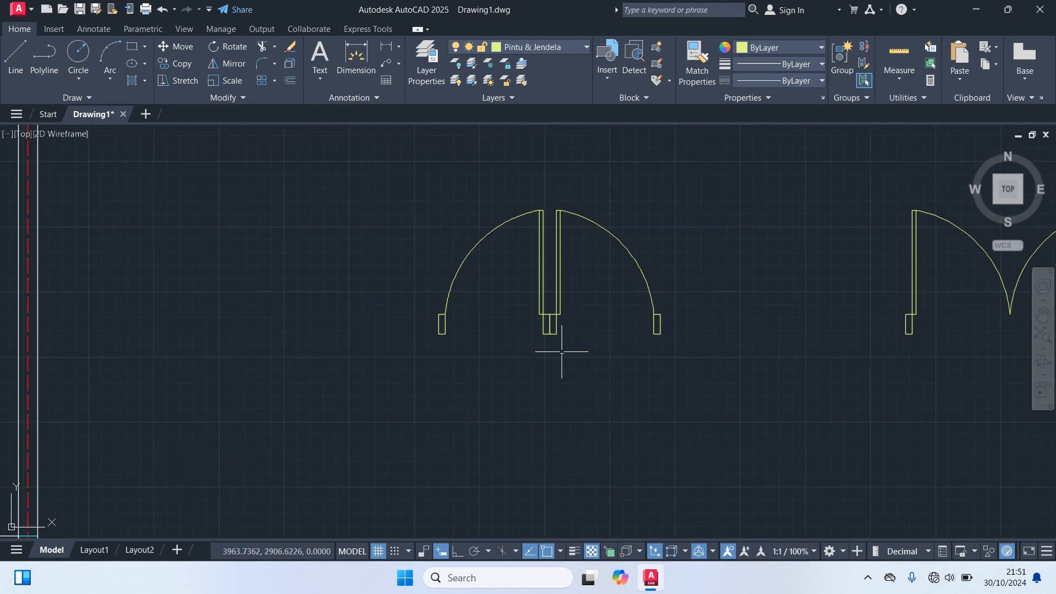
click(714, 396)
click(384, 207)
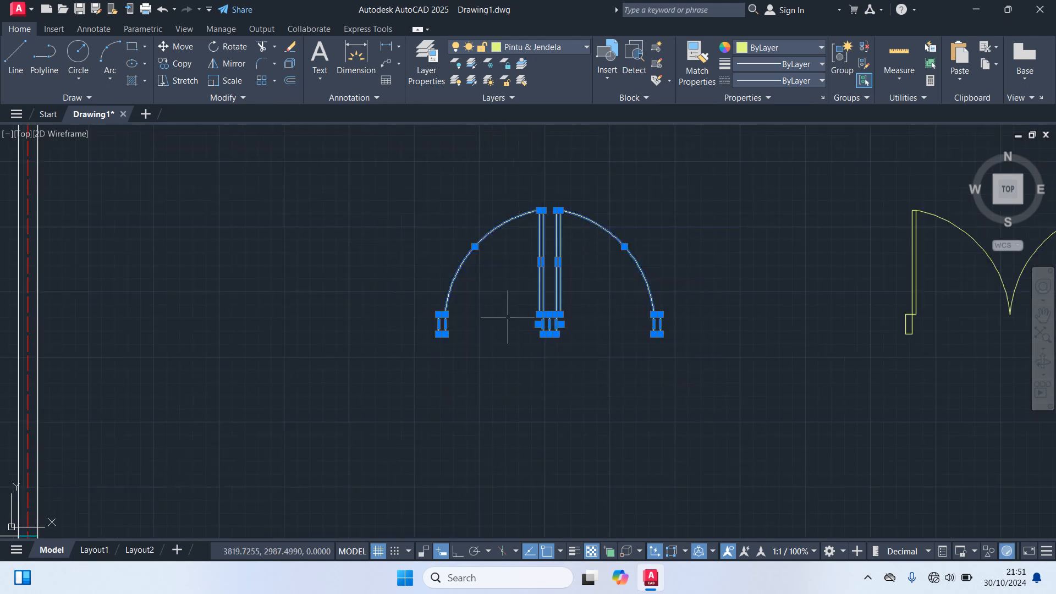
key(Escape)
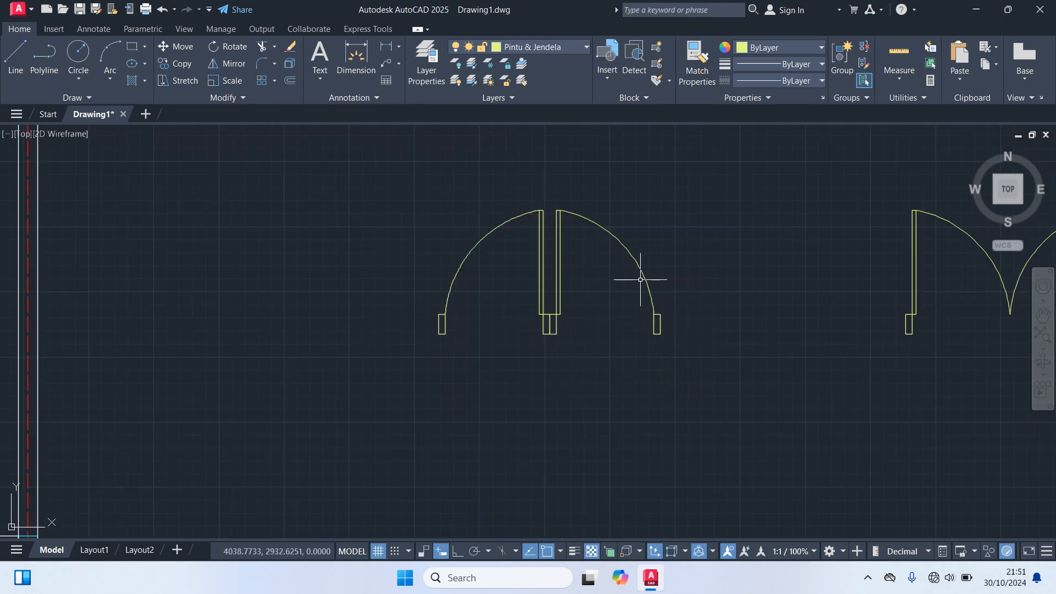
- Delete the mirrored copy of the single door
click(632, 282)
key(Escape)
click(723, 386)
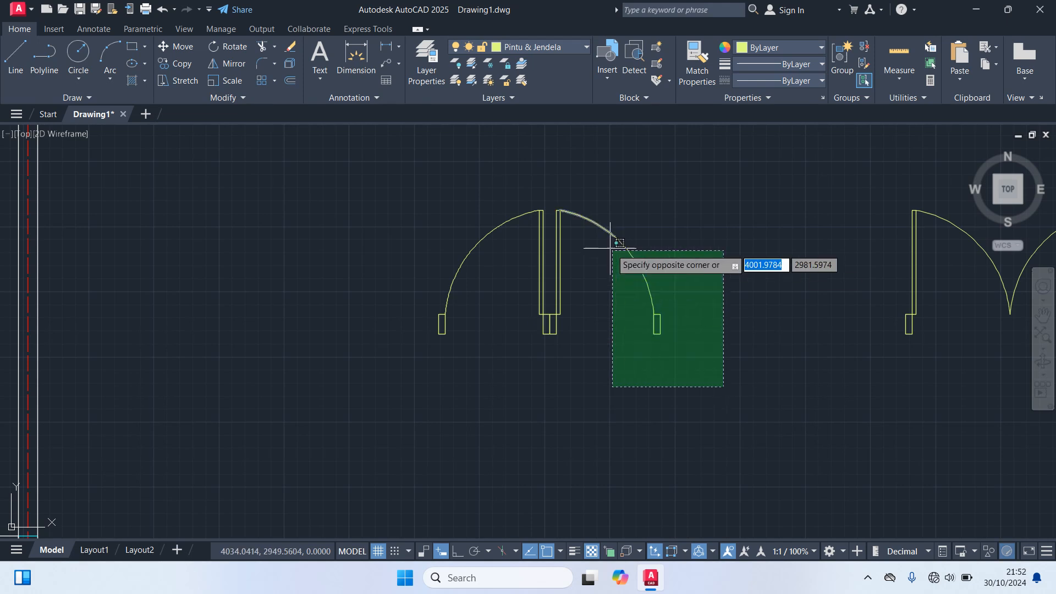
click(555, 205)
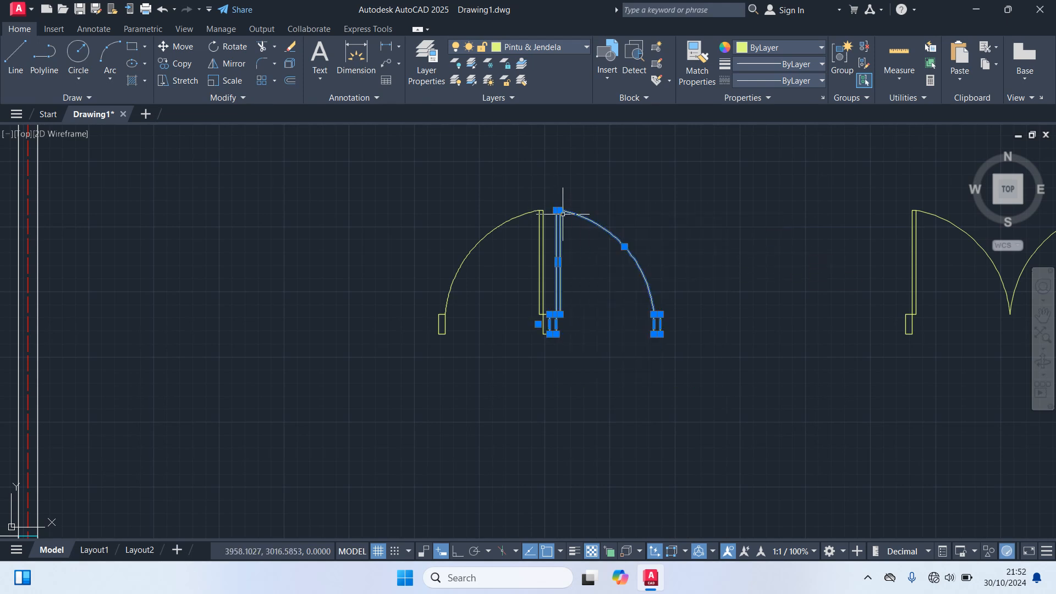
key(Delete)
- Begin a block definition named Pintu 1 with its base point at the lower outer corner of the single door's hinge-side jamb
scroll(599, 264, down, 3)
middle_drag(613, 300, 465, 283)
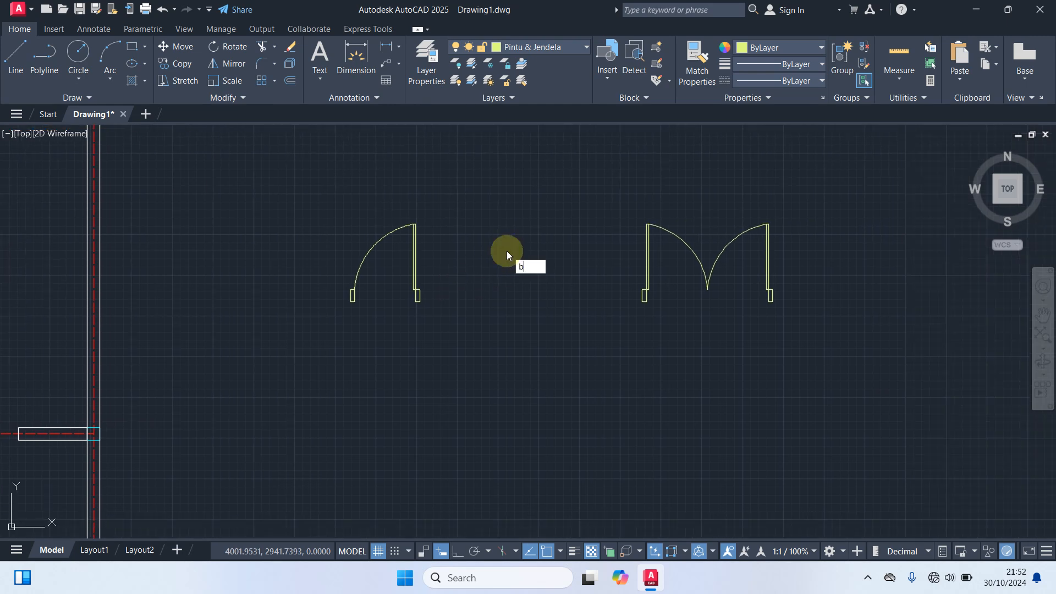
key(Return)
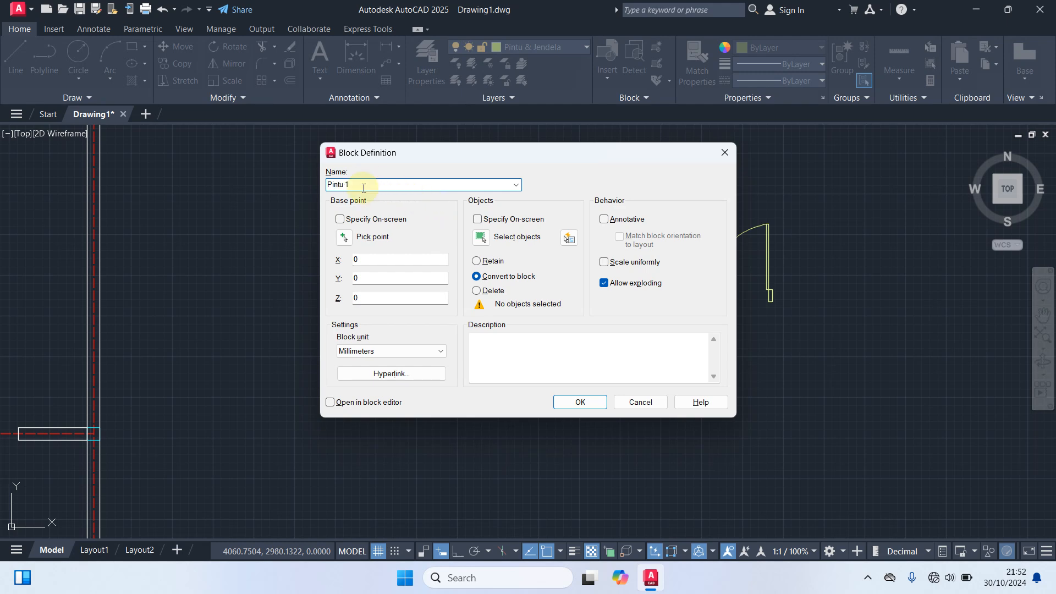
click(344, 237)
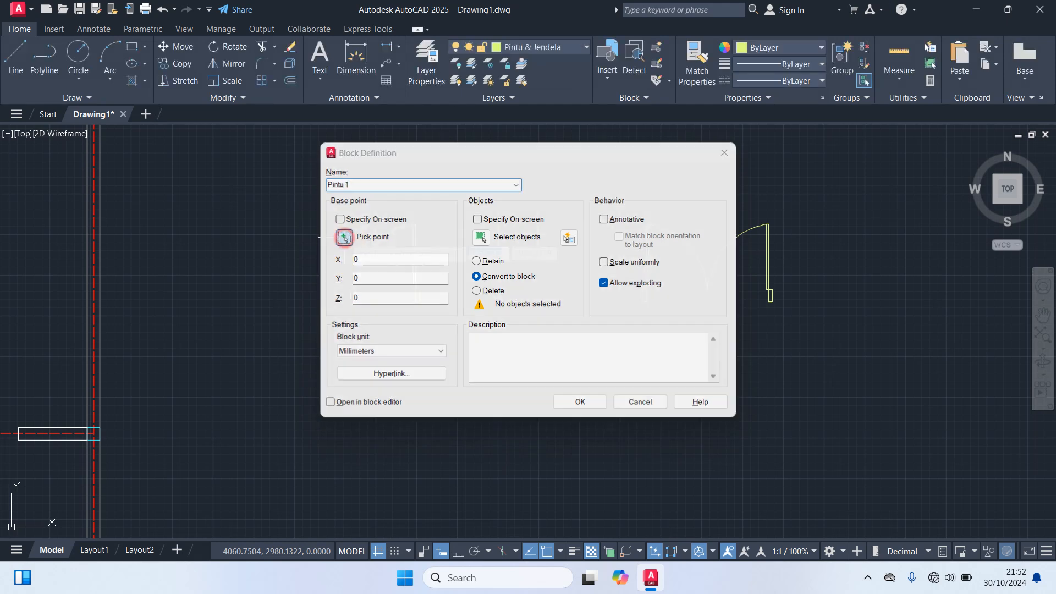
scroll(436, 287, up, 3)
click(430, 269)
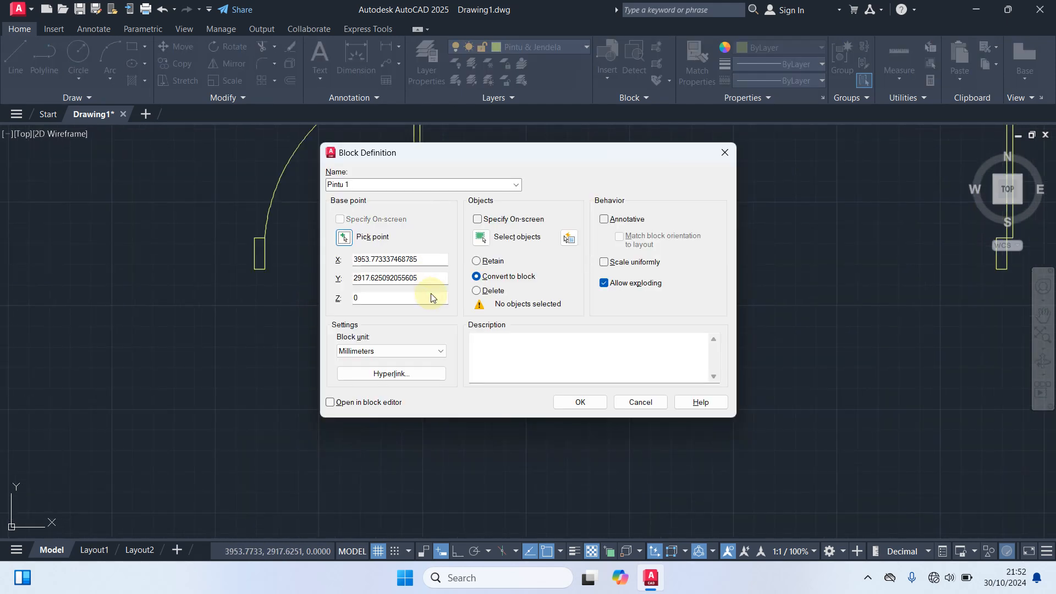
- Assign all of the single door's objects to block Pintu 1 and create it with the Convert to block option
click(488, 238)
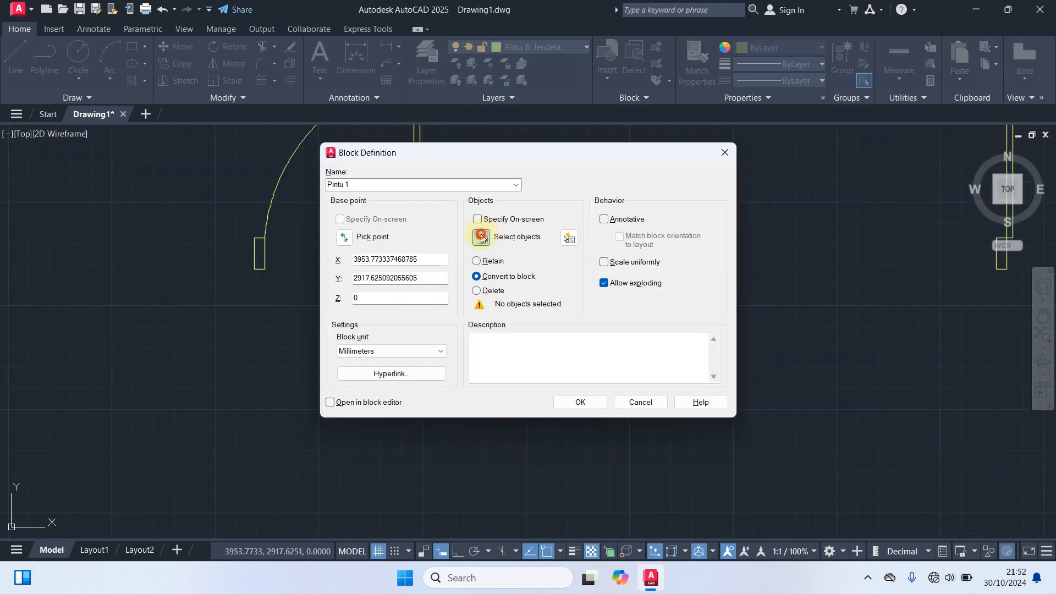
scroll(464, 306, up, 2)
click(522, 362)
click(392, 213)
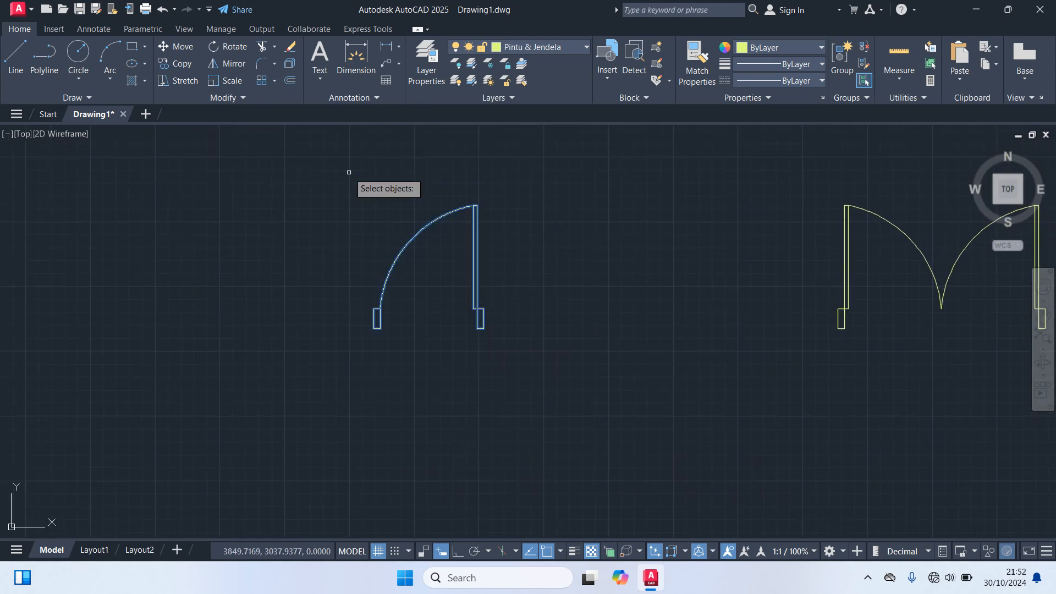
key(Return)
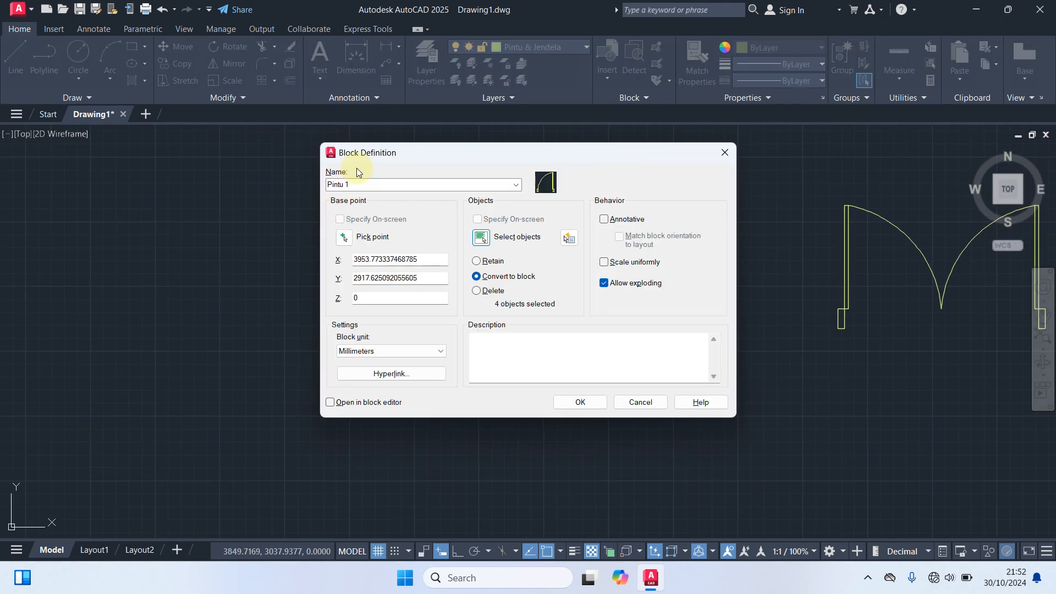
click(580, 402)
- Define a block named Pintu 2 without picking a base point or selecting any objects
scroll(698, 401, down, 2)
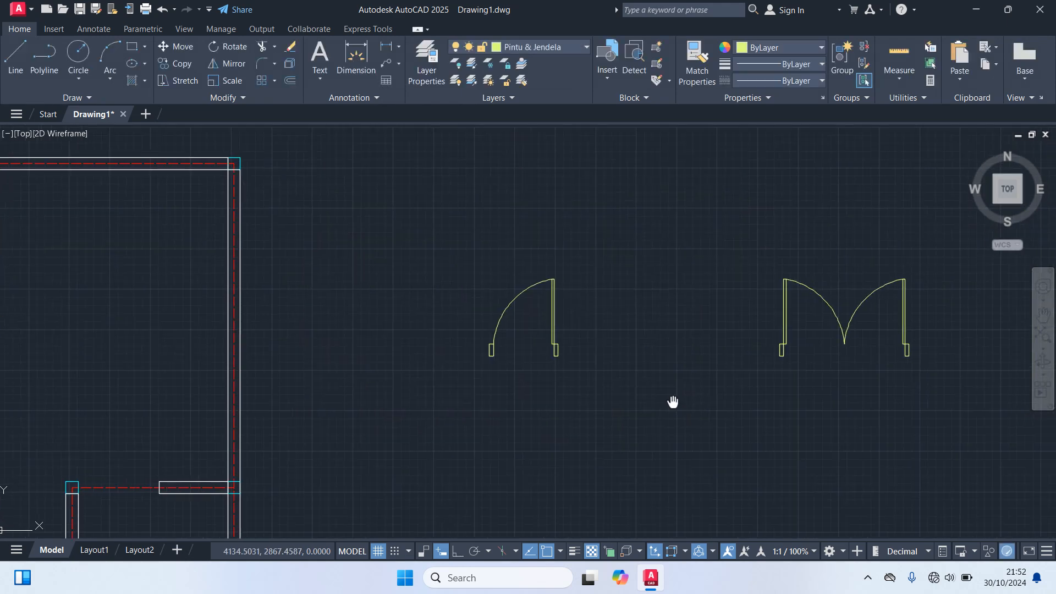
scroll(674, 401, up, 2)
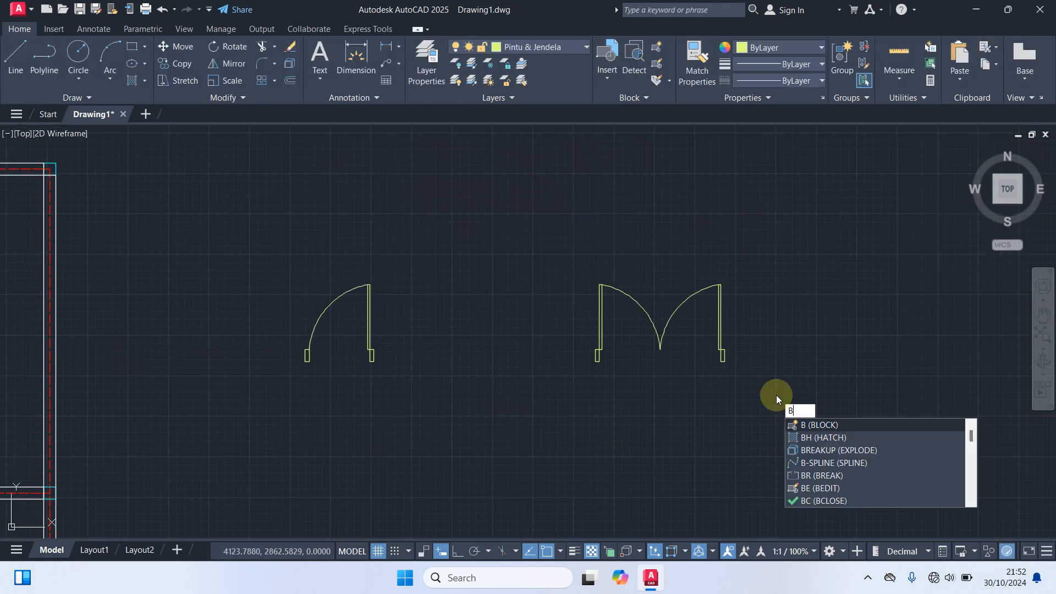
key(Return)
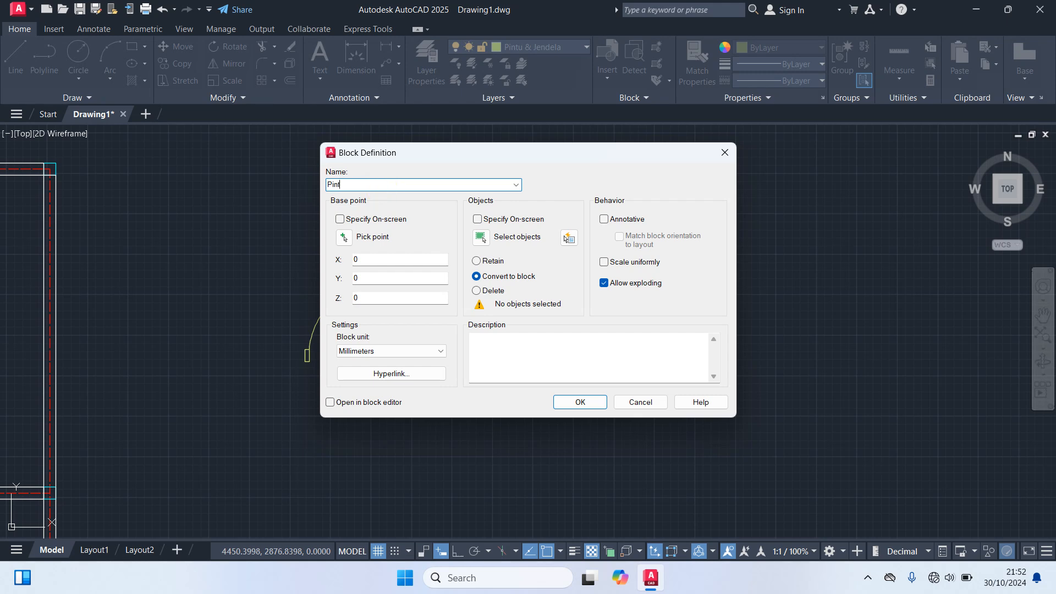
click(587, 404)
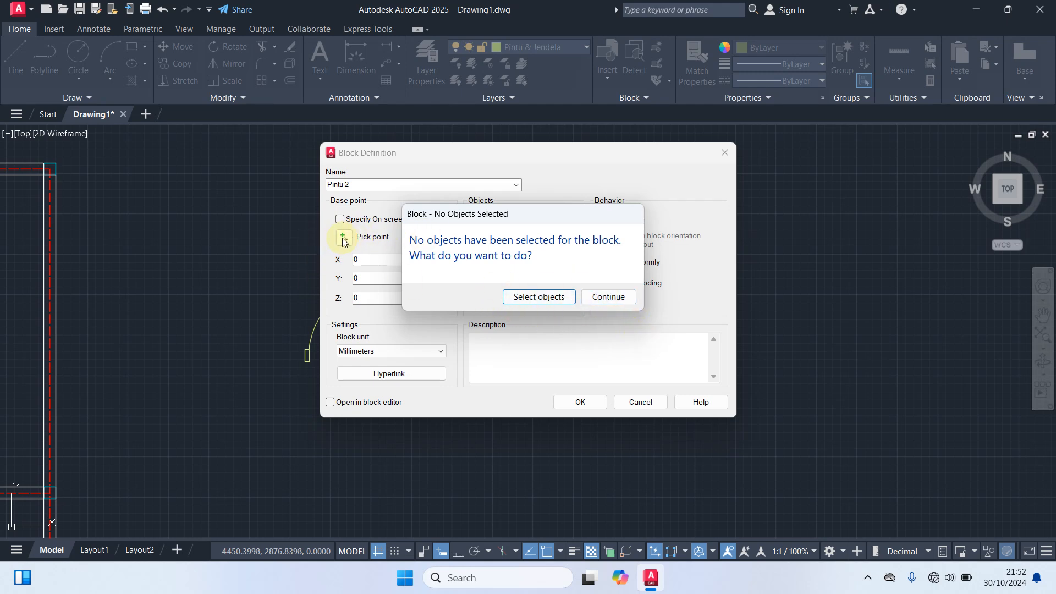
click(619, 299)
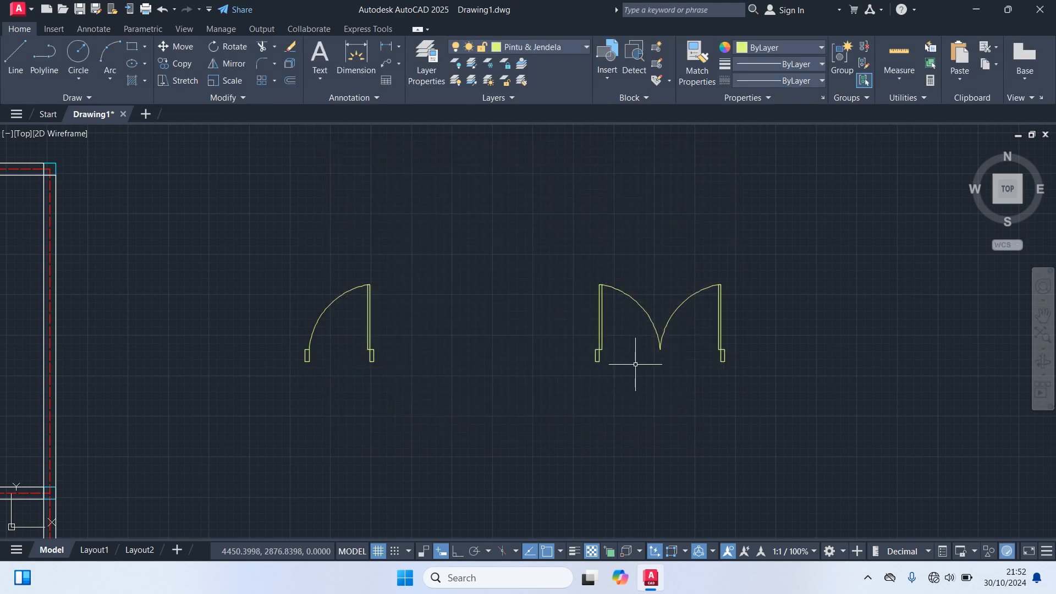
- Reopen the definition of block Pintu 2 and set its base point where the double door's two swing arcs meet
key(Return)
click(517, 186)
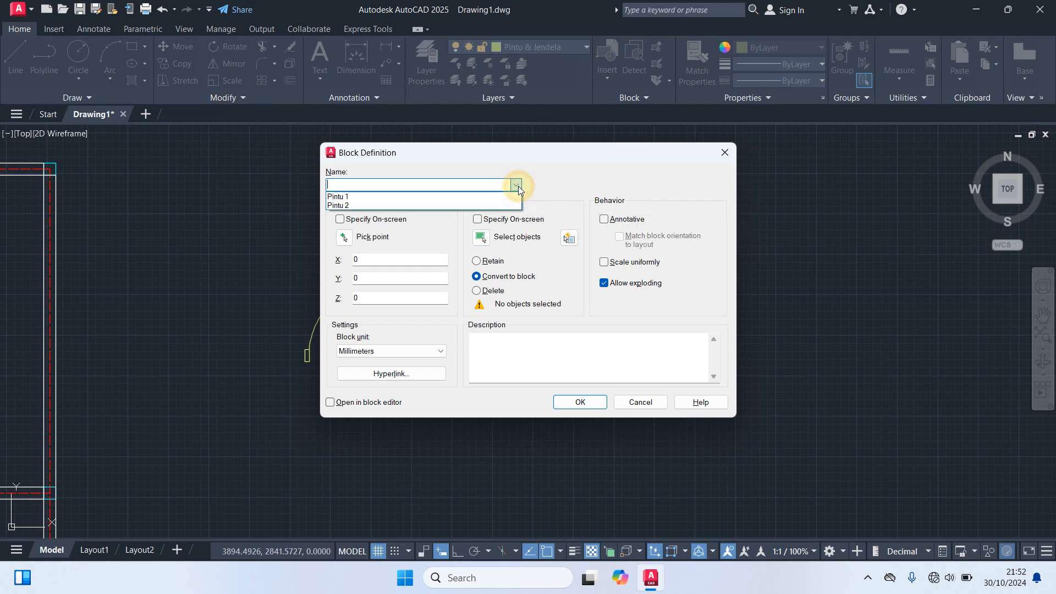
click(516, 185)
click(516, 184)
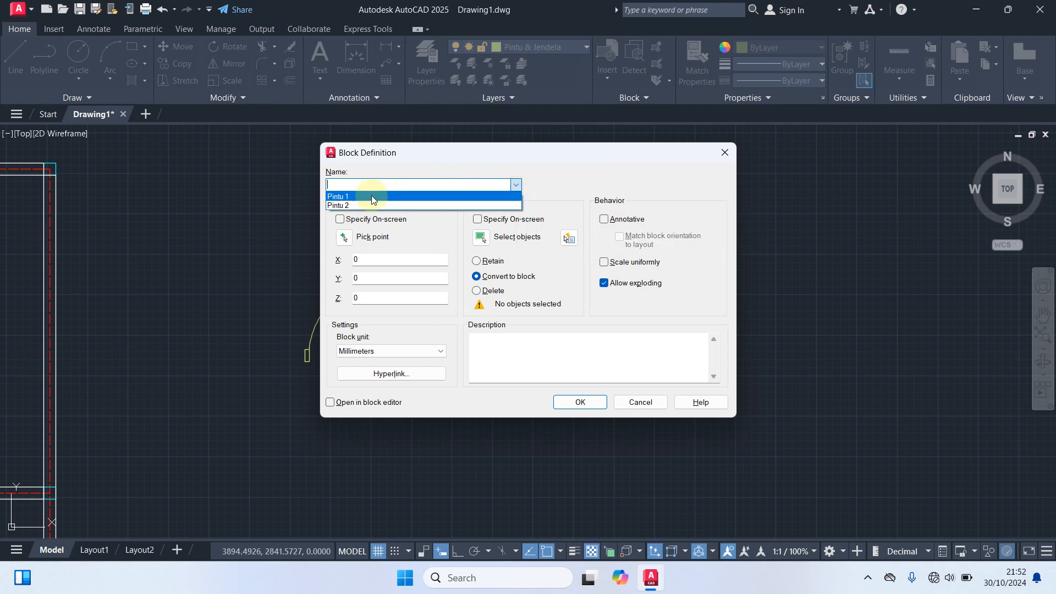
click(345, 205)
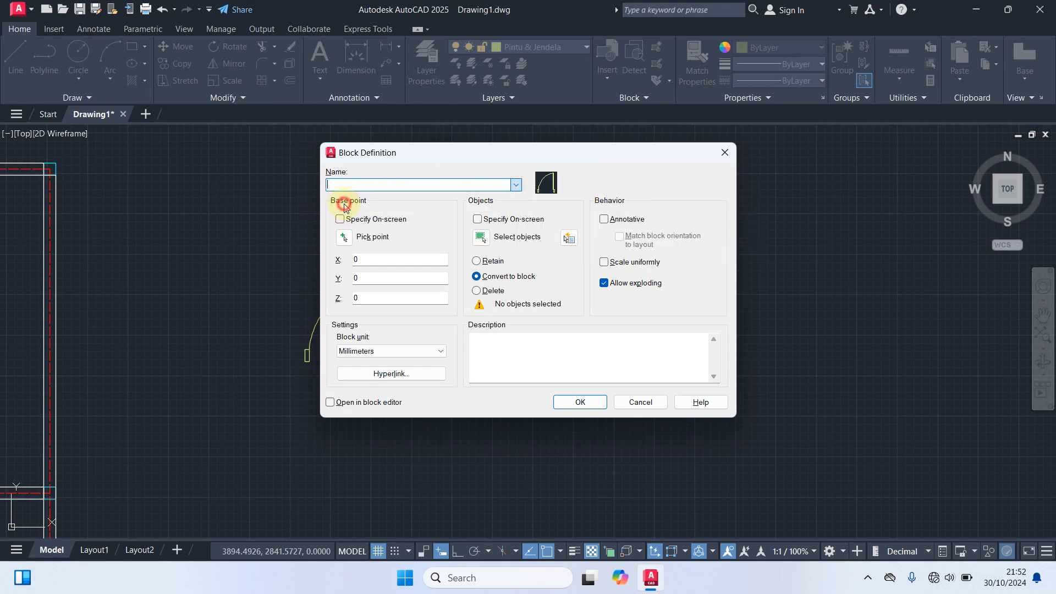
click(344, 237)
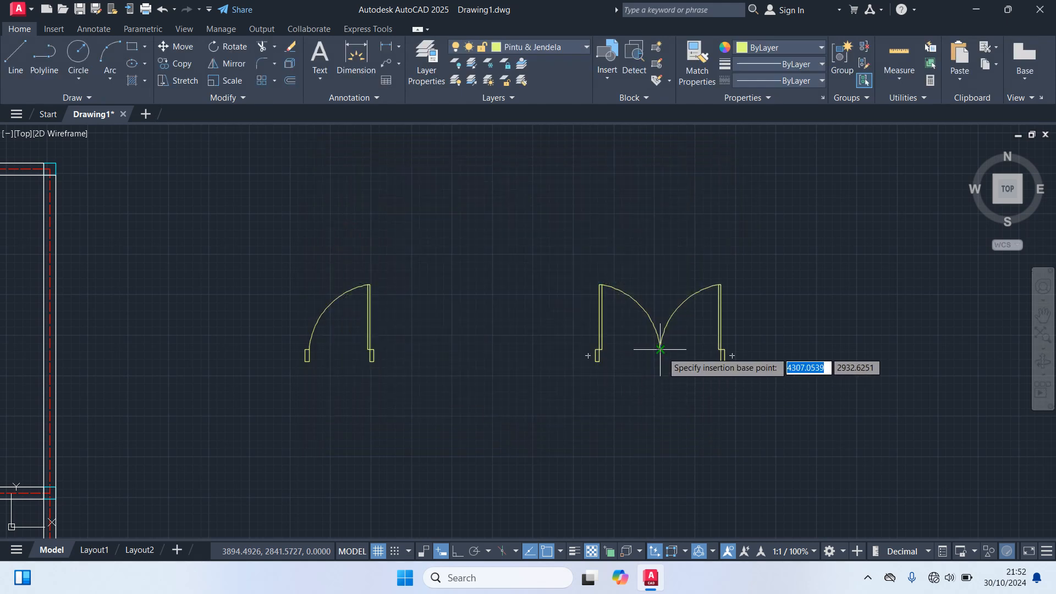
click(659, 349)
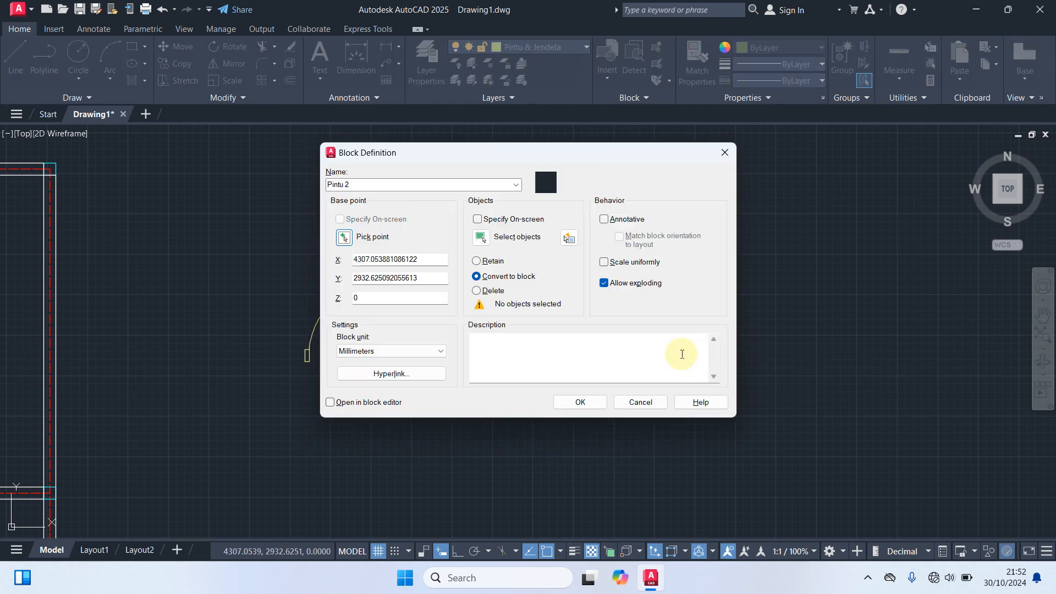
- Assign all of the double door's objects to block Pintu 2 and redefine the existing block
click(480, 238)
click(749, 396)
click(511, 233)
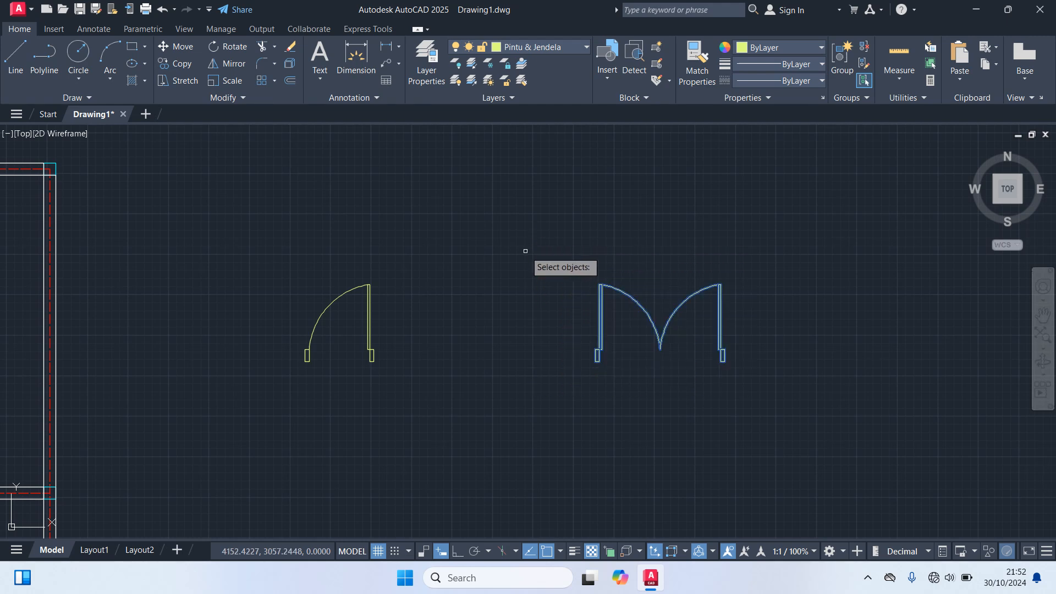
right_click(525, 250)
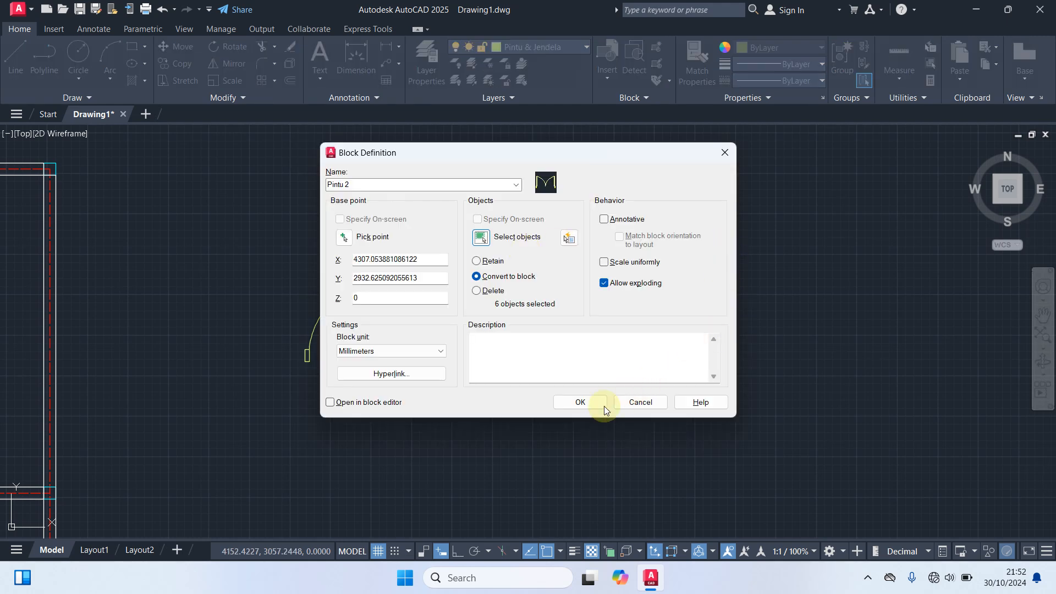
click(571, 404)
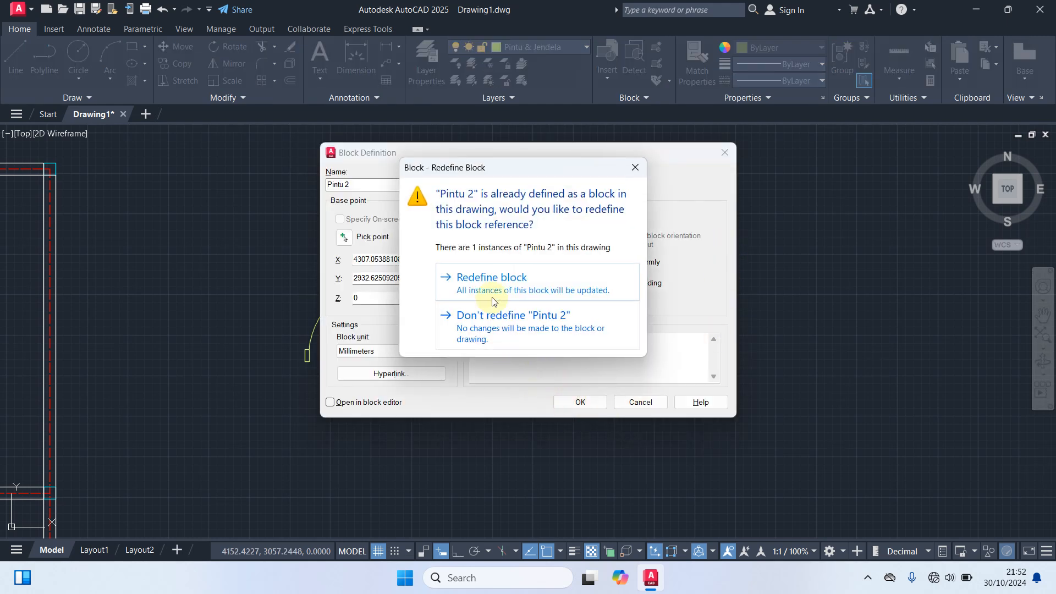
click(484, 281)
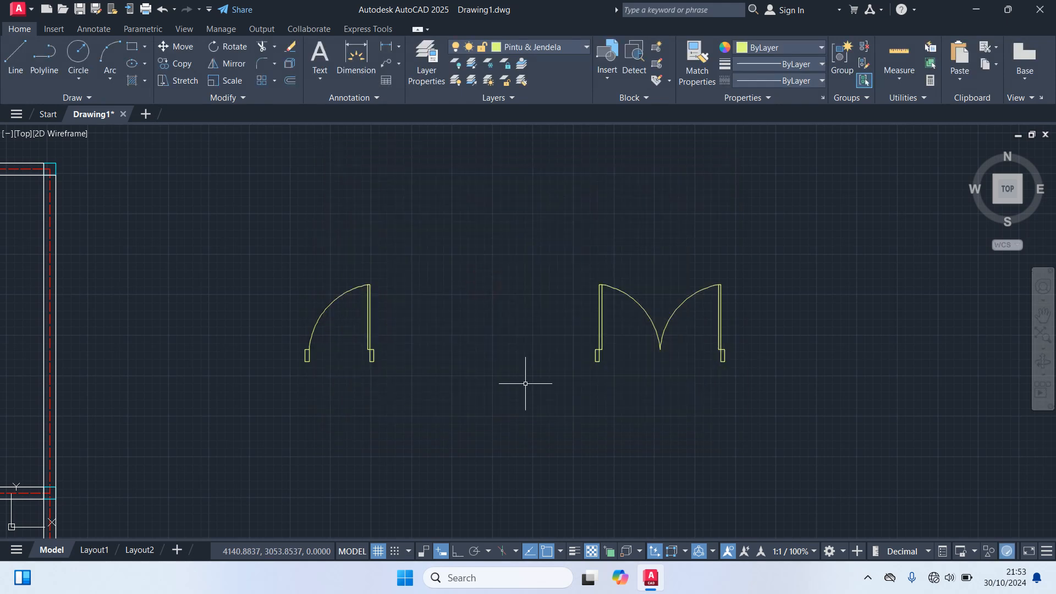
- Mirror the Pintu 1 door block about the vertical line through its hinge-side jamb's outer edge, keeping the source object
click(338, 297)
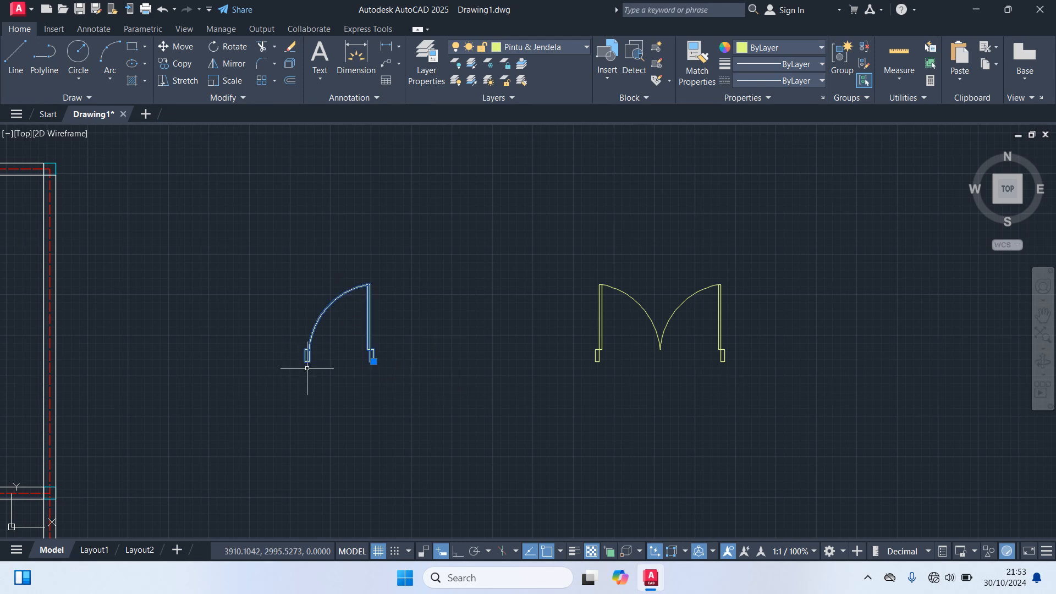
text(mi)
key(Return)
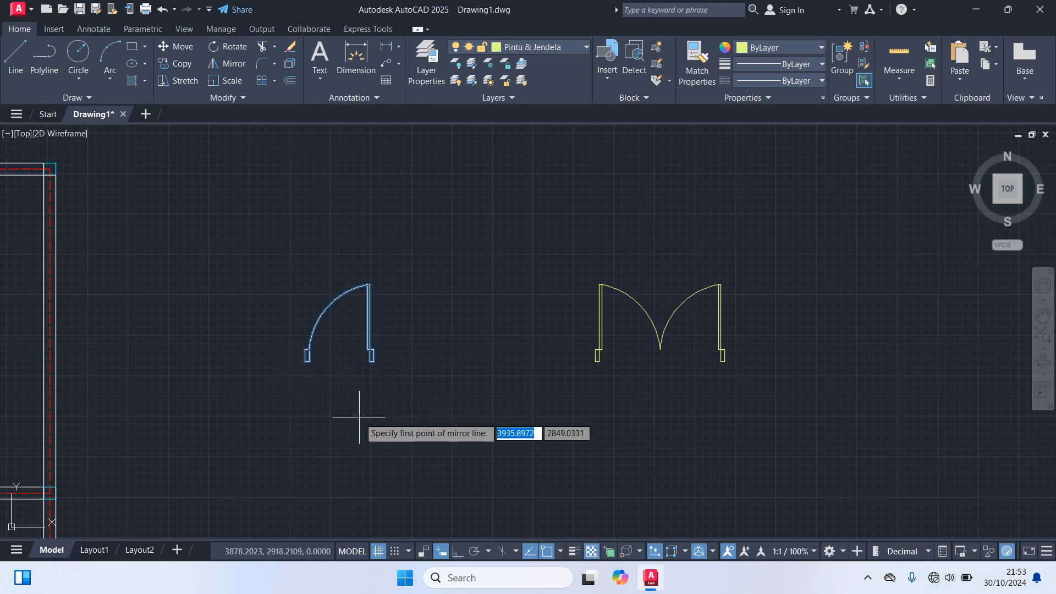
scroll(365, 384, up, 4)
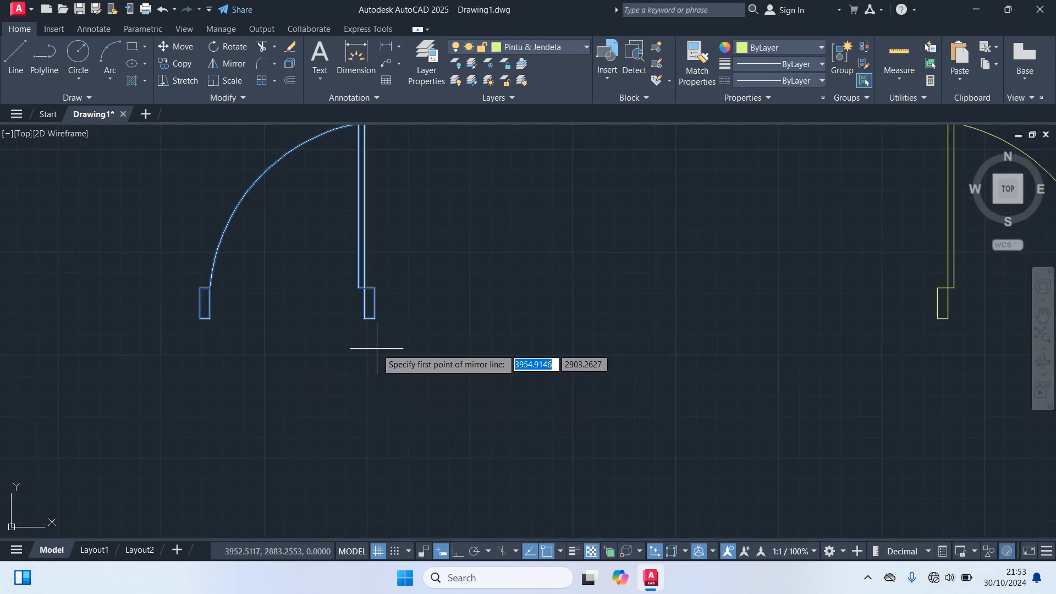
click(369, 303)
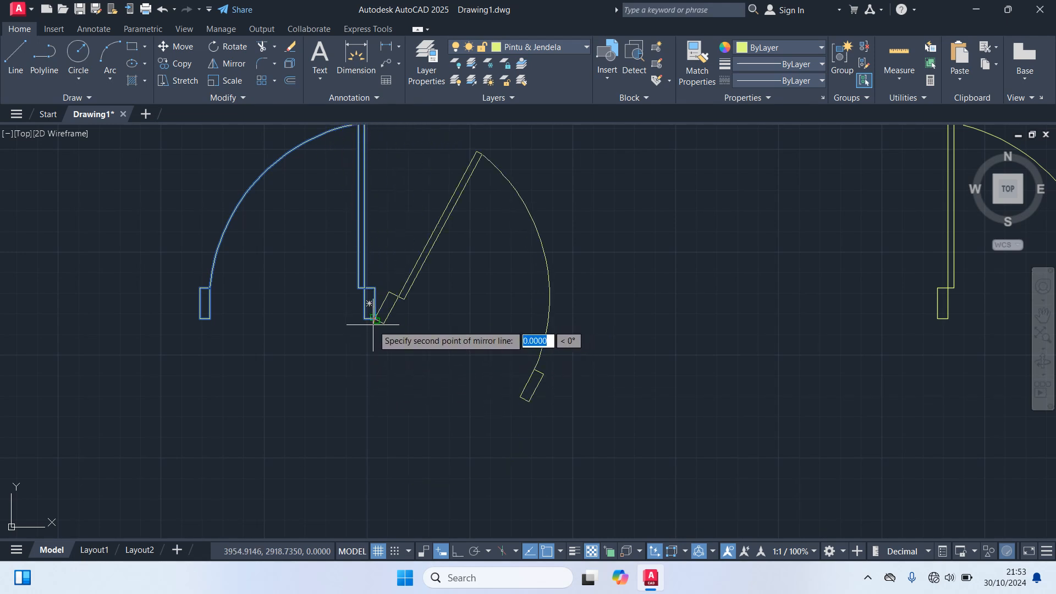
click(374, 348)
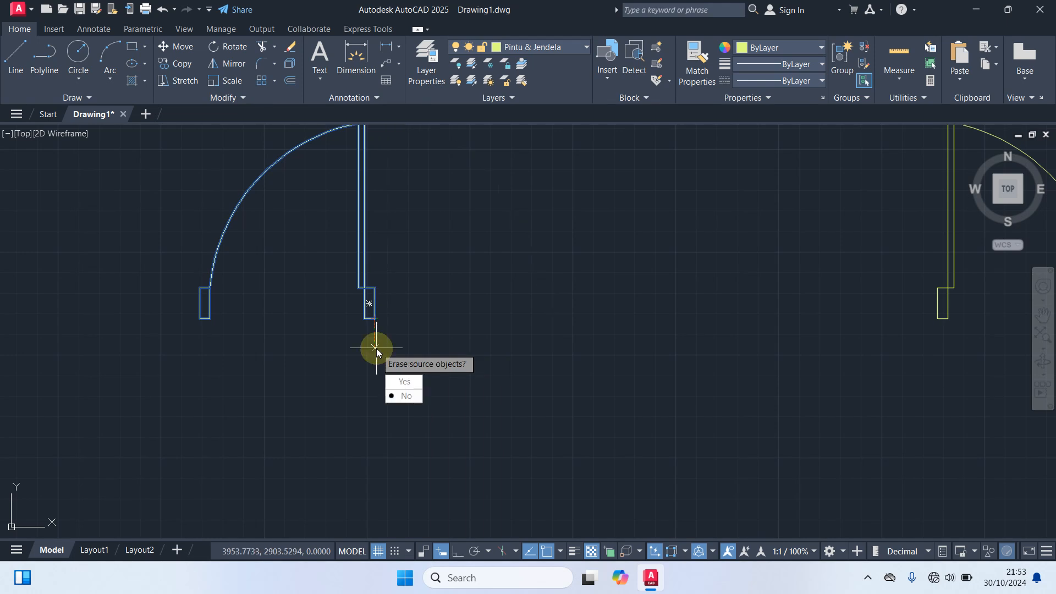
click(403, 394)
- Mirror both single doors about the horizontal line through the lower edge of their jambs, keeping the source objects
middle_drag(410, 324, 403, 383)
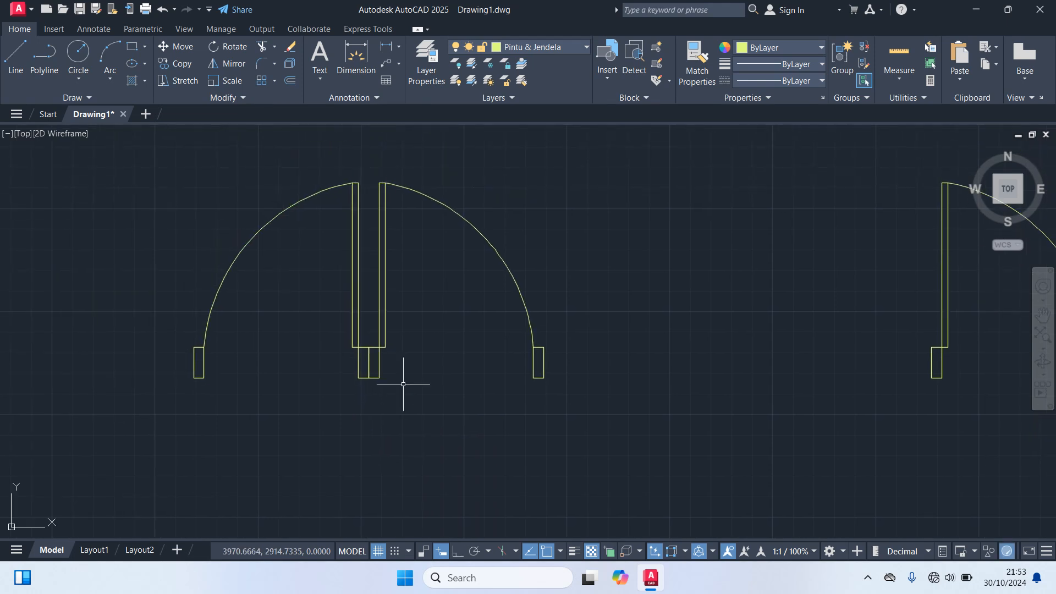
click(593, 442)
click(114, 248)
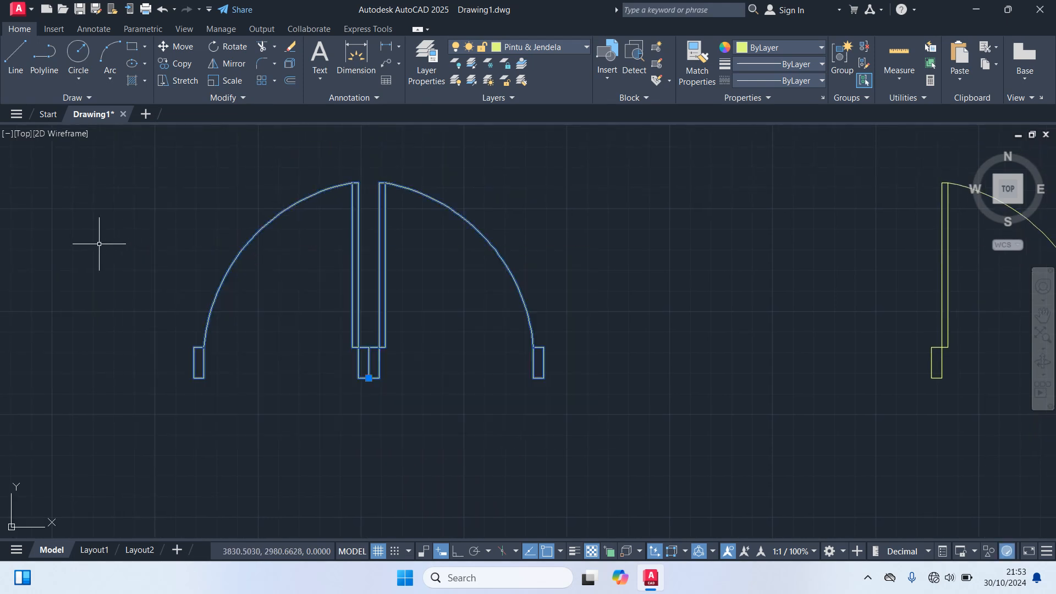
text(p)
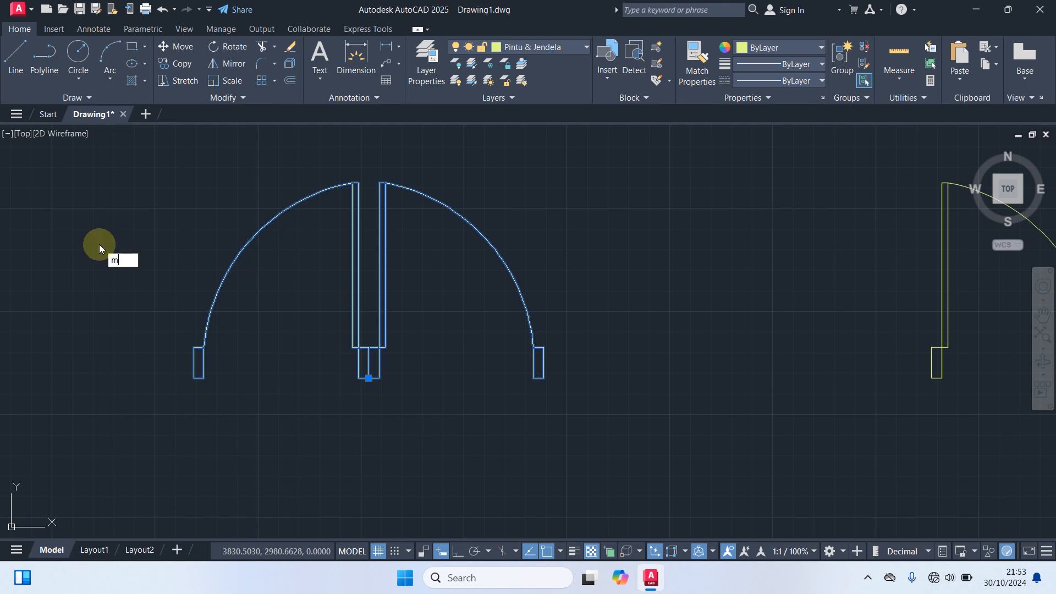
key(Return)
middle_drag(317, 427, 339, 411)
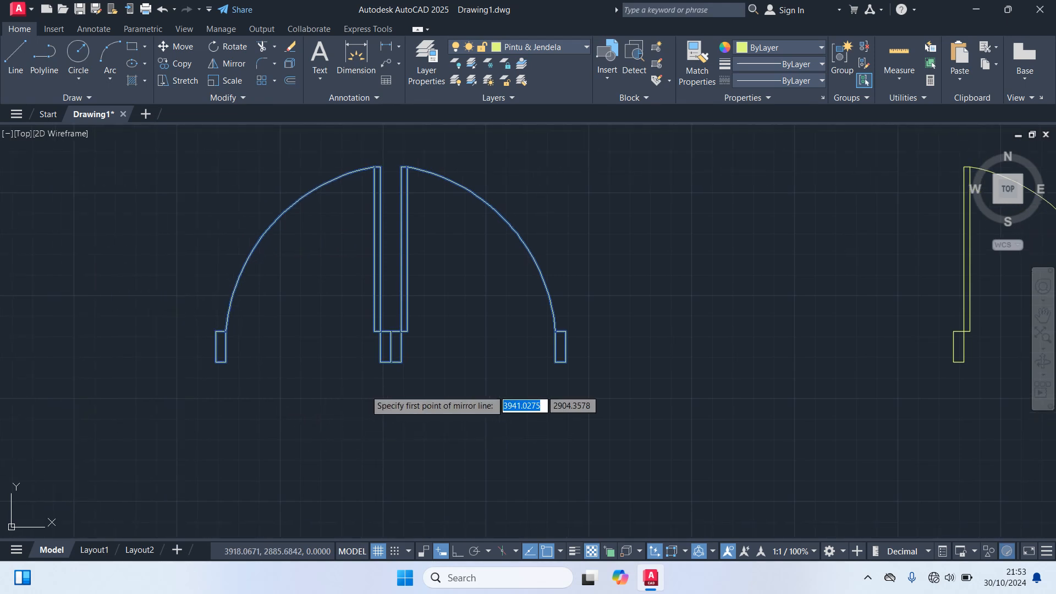
click(390, 362)
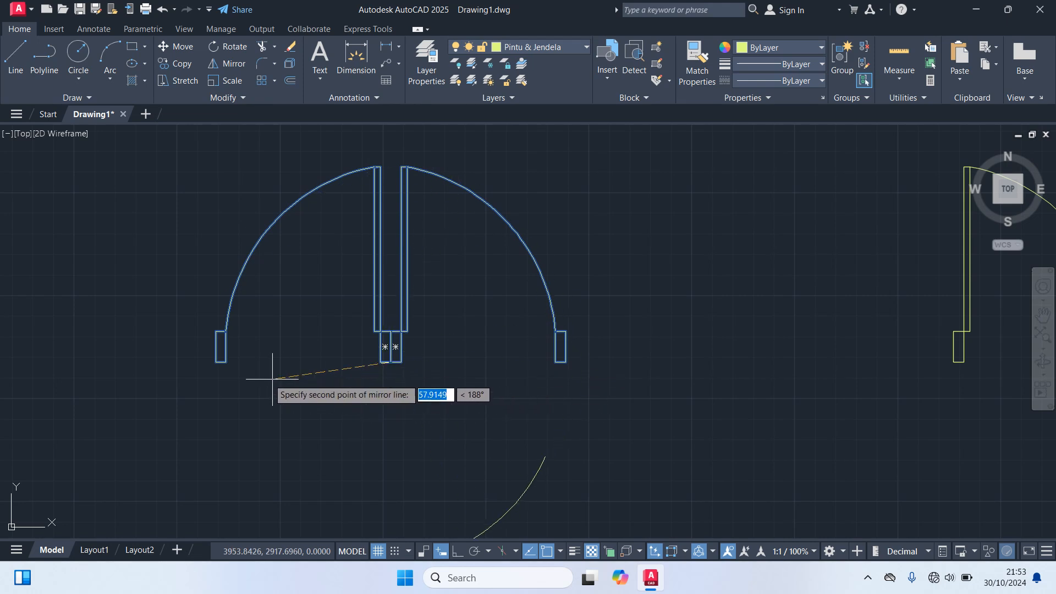
click(177, 361)
click(212, 411)
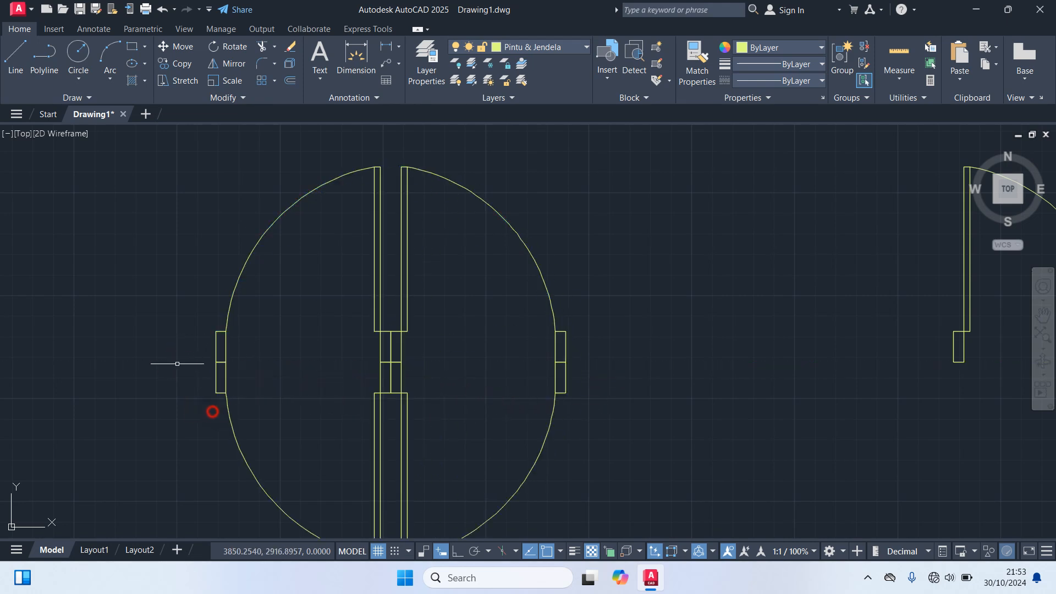
- Copy the four mirrored single doors from their common centre point to the empty area diagonally above, beyond the plan's outer wall
scroll(365, 254, down, 2)
middle_drag(525, 343, 480, 325)
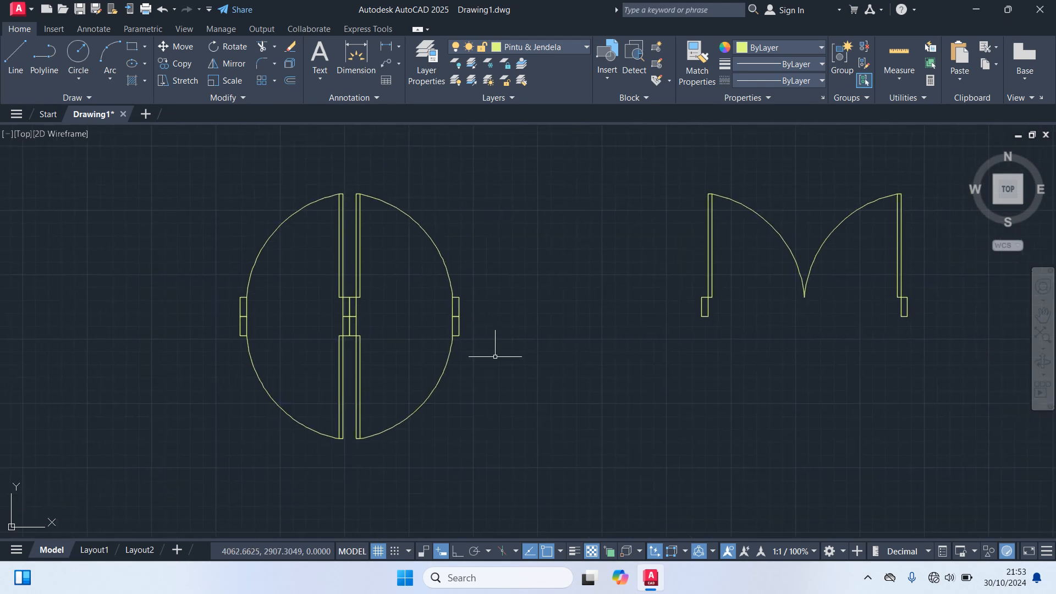
click(501, 358)
click(159, 269)
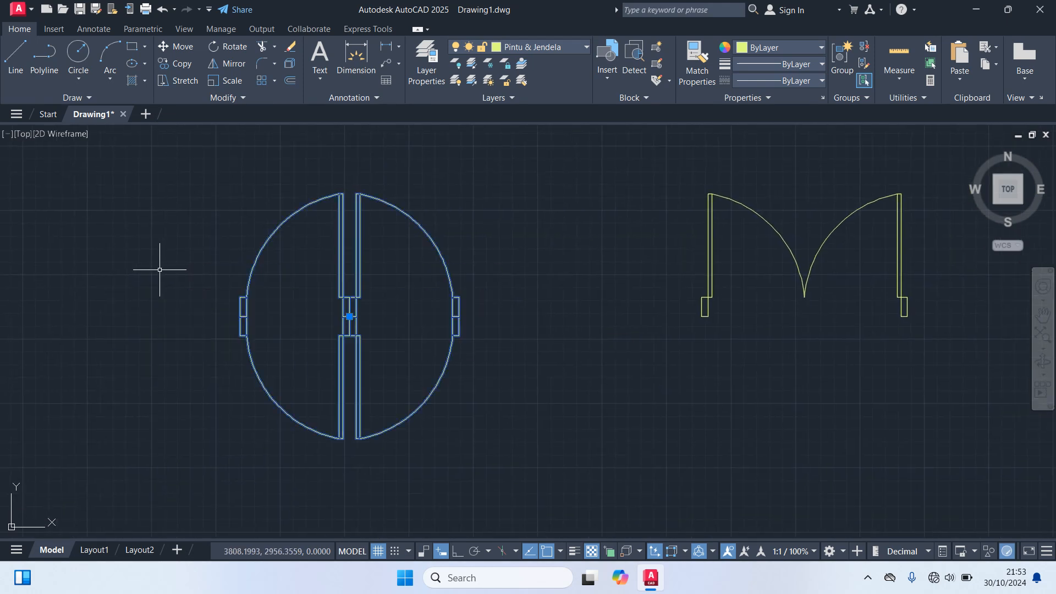
text(co)
key(Return)
scroll(320, 355, up, 2)
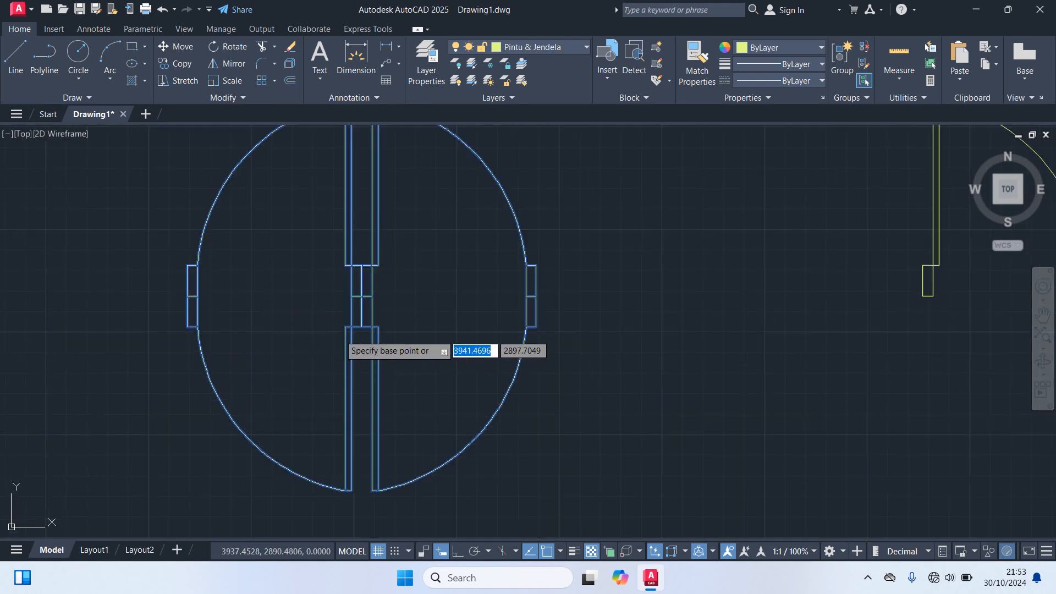
click(366, 297)
scroll(552, 299, down, 6)
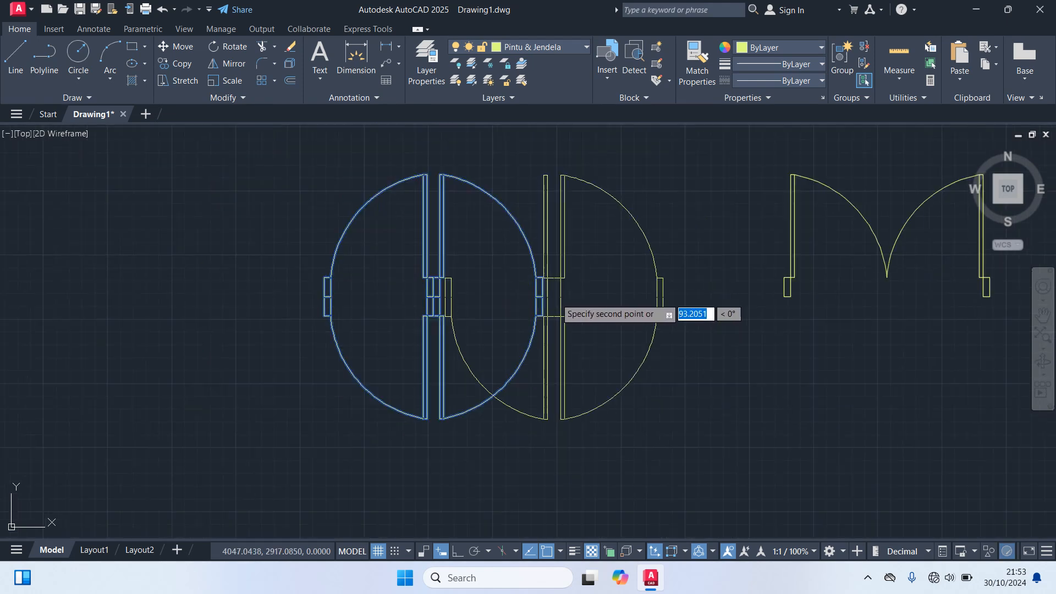
mouse_move(597, 288)
middle_down()
mouse_move(580, 280)
mouse_move(588, 262)
mouse_move(580, 292)
middle_up()
click(578, 257)
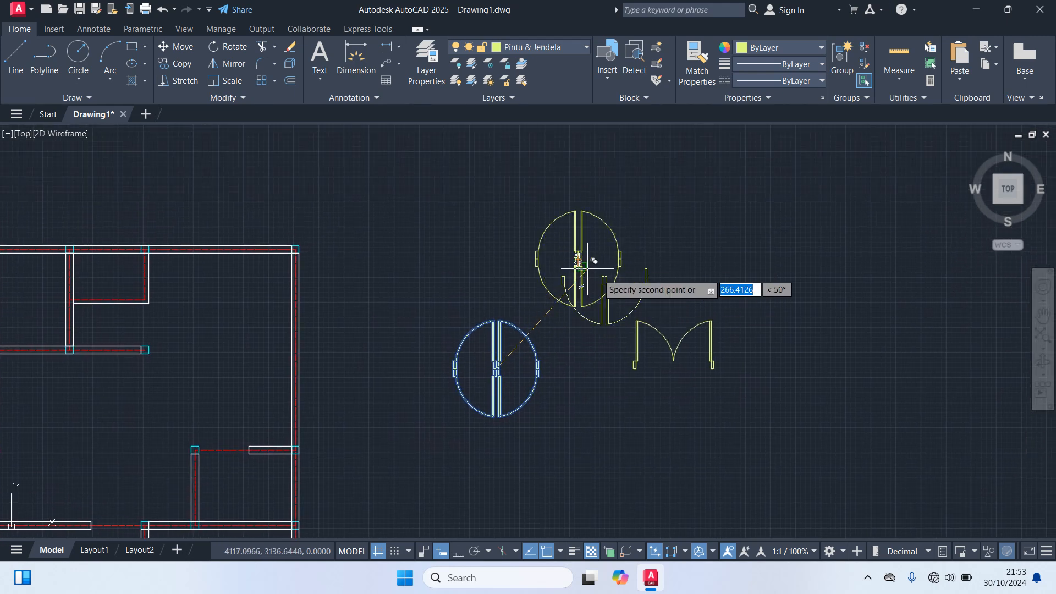
key(Escape)
- Rotate the copied set of four doors by 90 degrees about its centre point
middle_drag(642, 240, 667, 302)
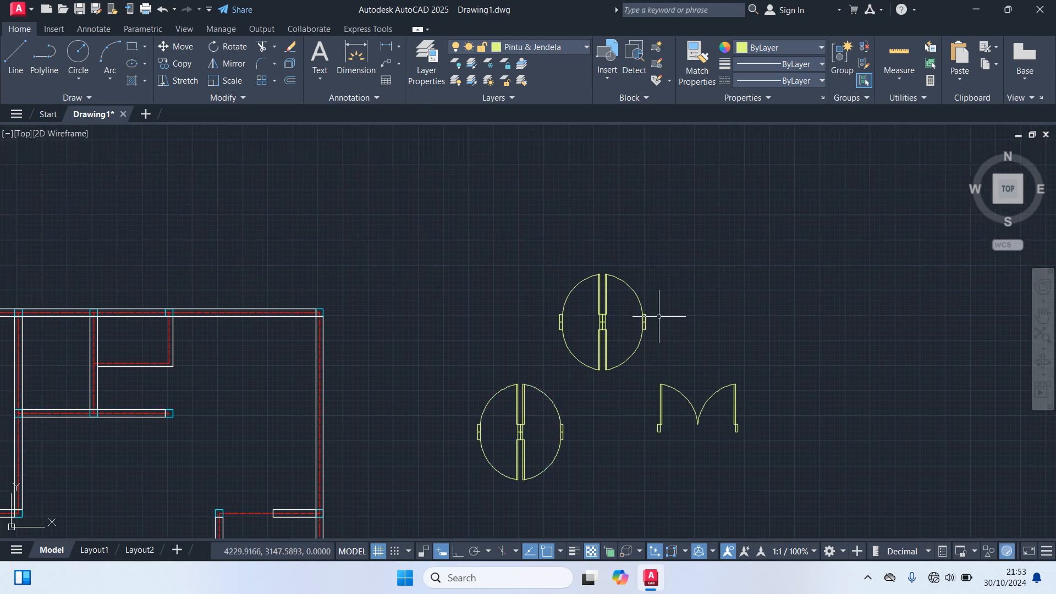
scroll(667, 302, up, 2)
click(672, 377)
click(451, 290)
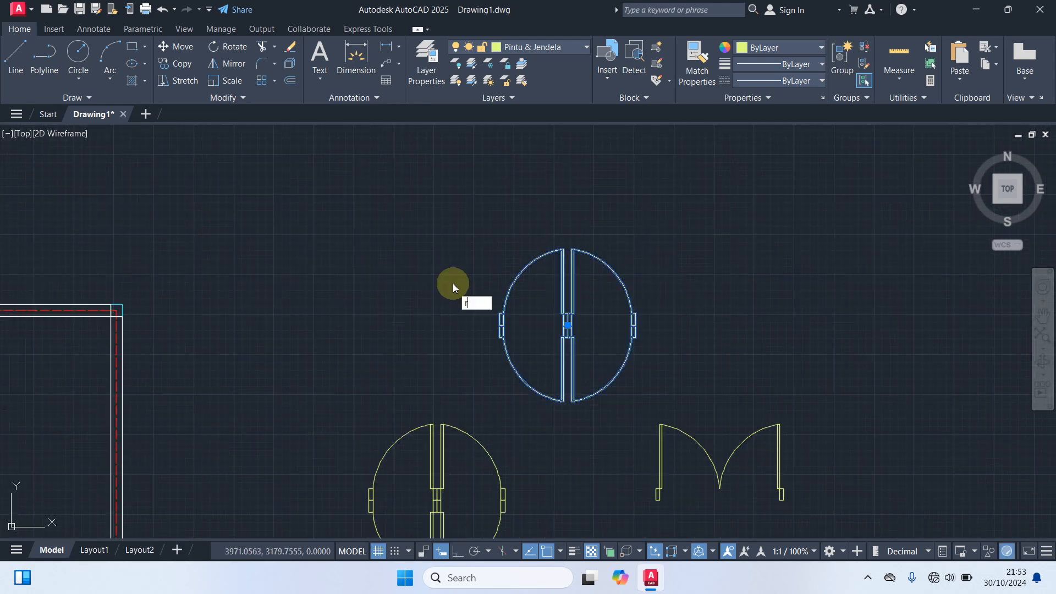
text(o)
key(Return)
scroll(569, 325, up, 2)
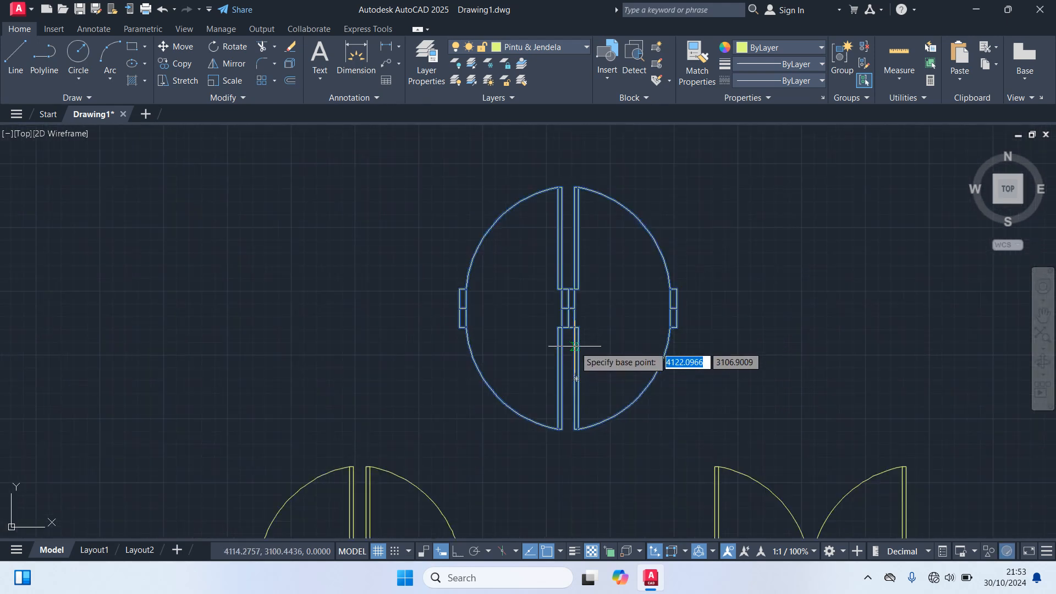
click(567, 311)
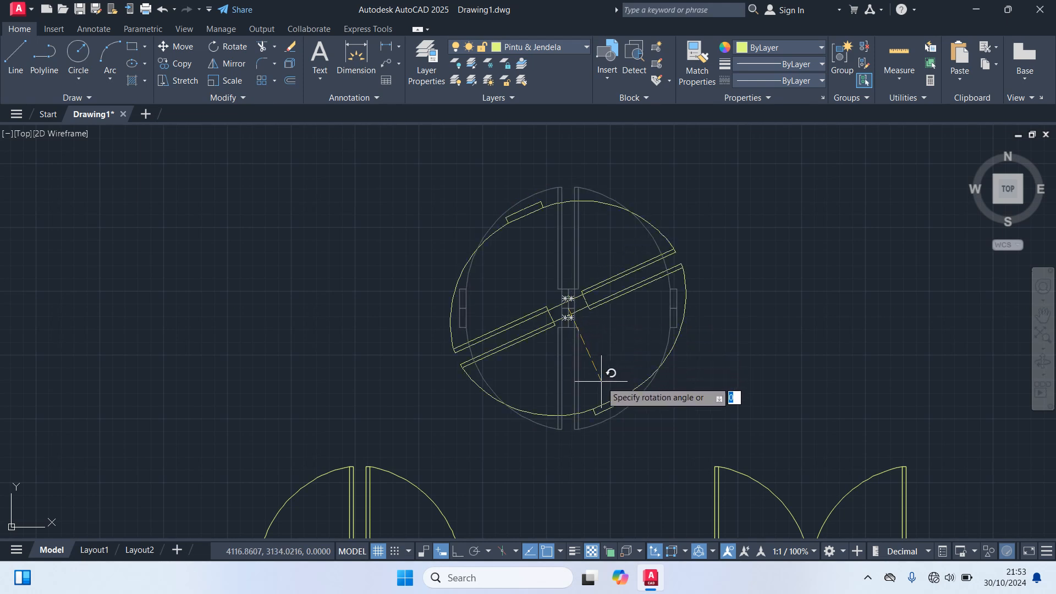
text(90)
key(Return)
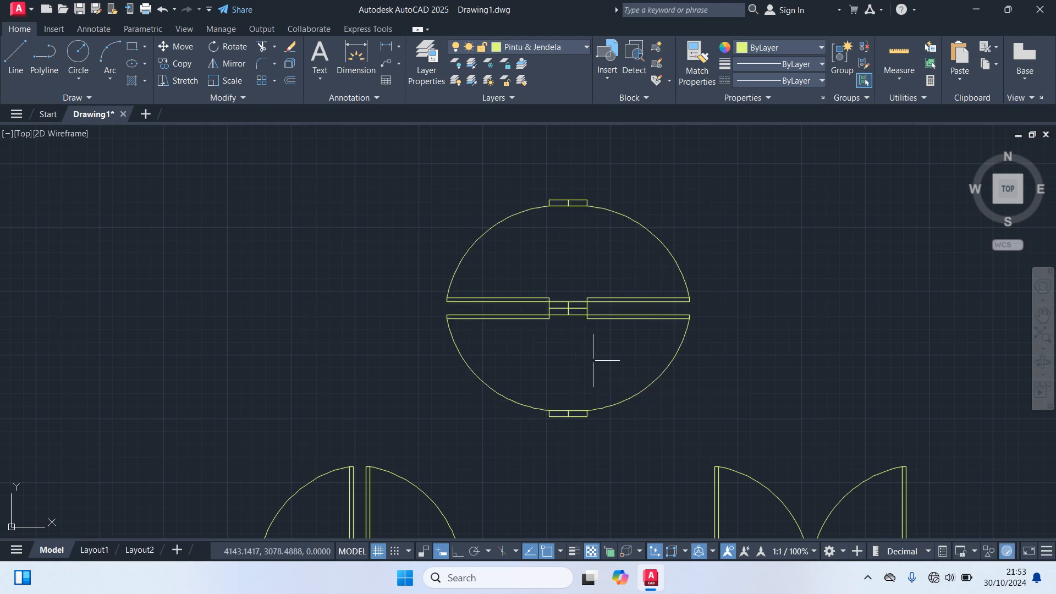
- Draw a 5 by 15 rectangle in the empty area below the door symbols
scroll(603, 365, down, 2)
scroll(584, 470, down, 1)
middle_drag(584, 470, 615, 369)
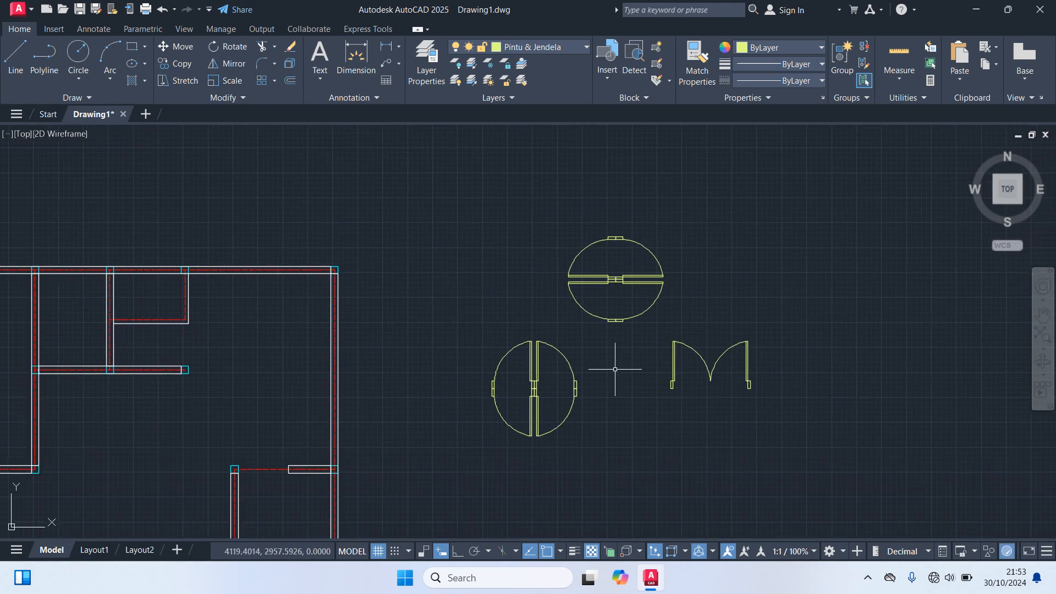
middle_drag(600, 409, 590, 325)
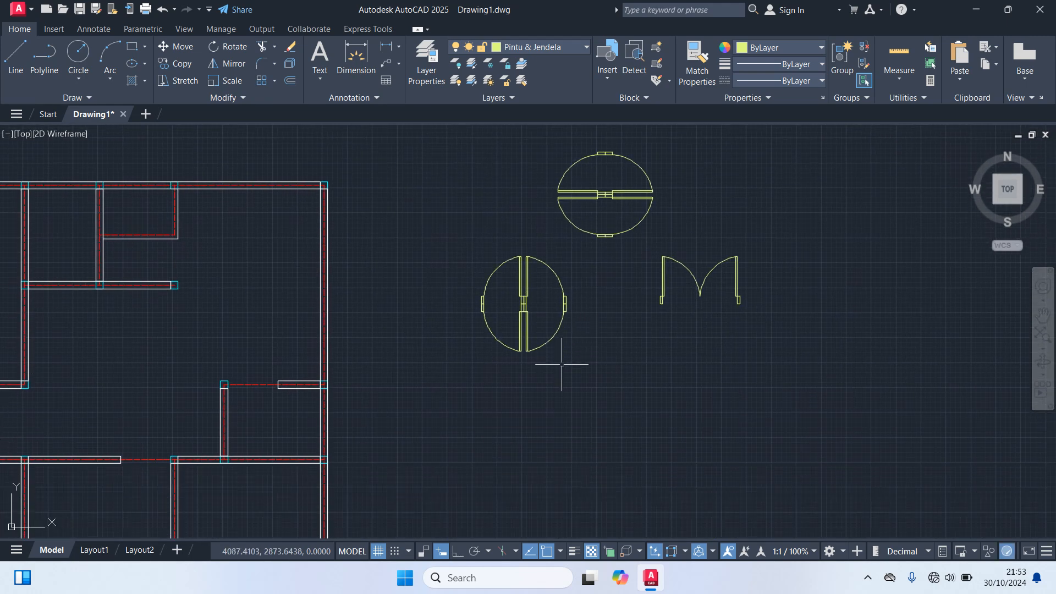
middle_drag(491, 426, 513, 381)
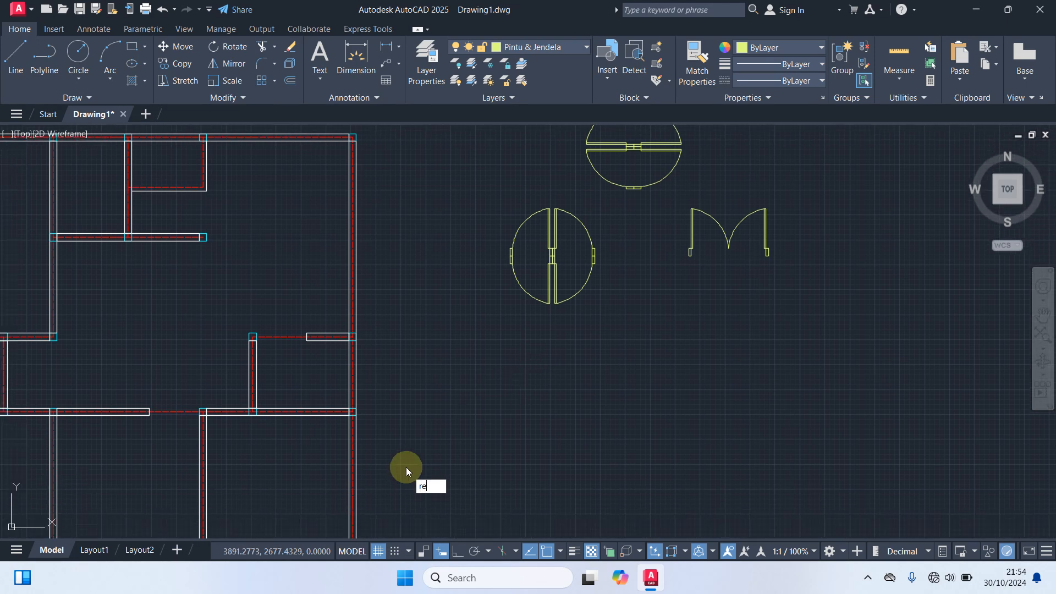
text(c)
key(Return)
scroll(496, 394, up, 2)
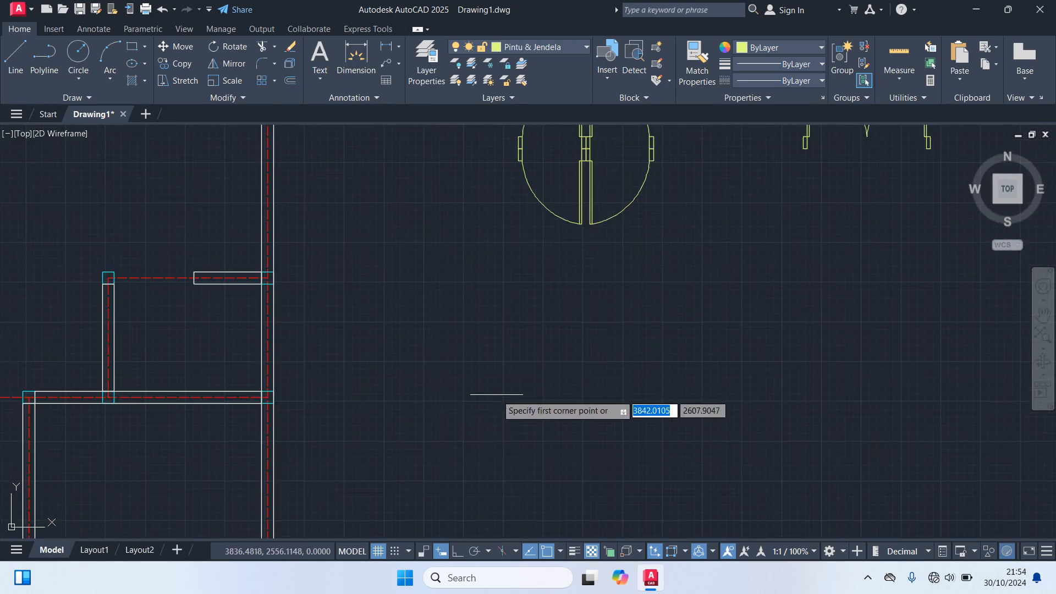
click(496, 327)
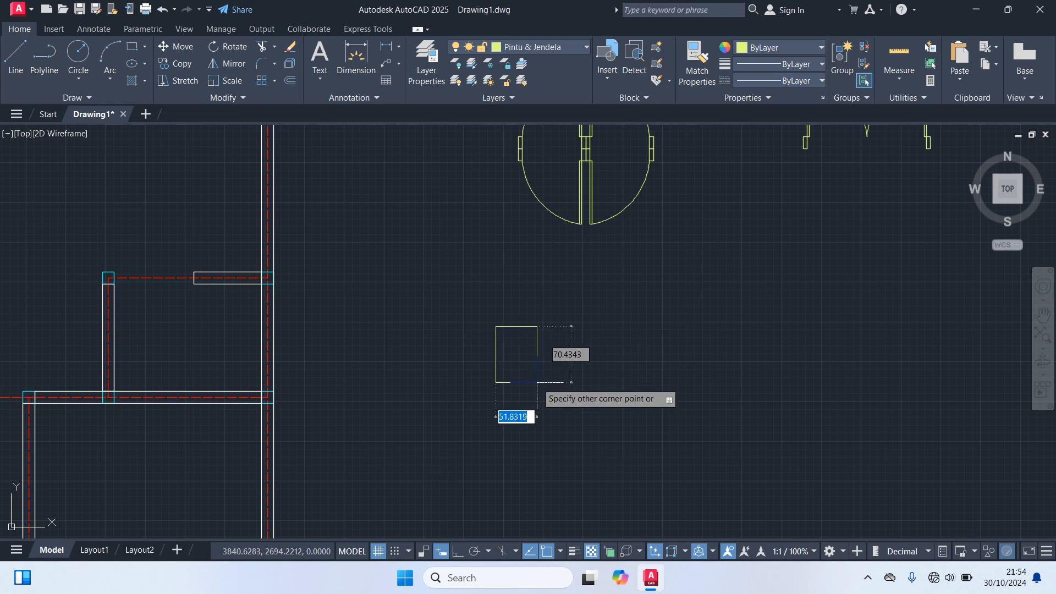
text(5)
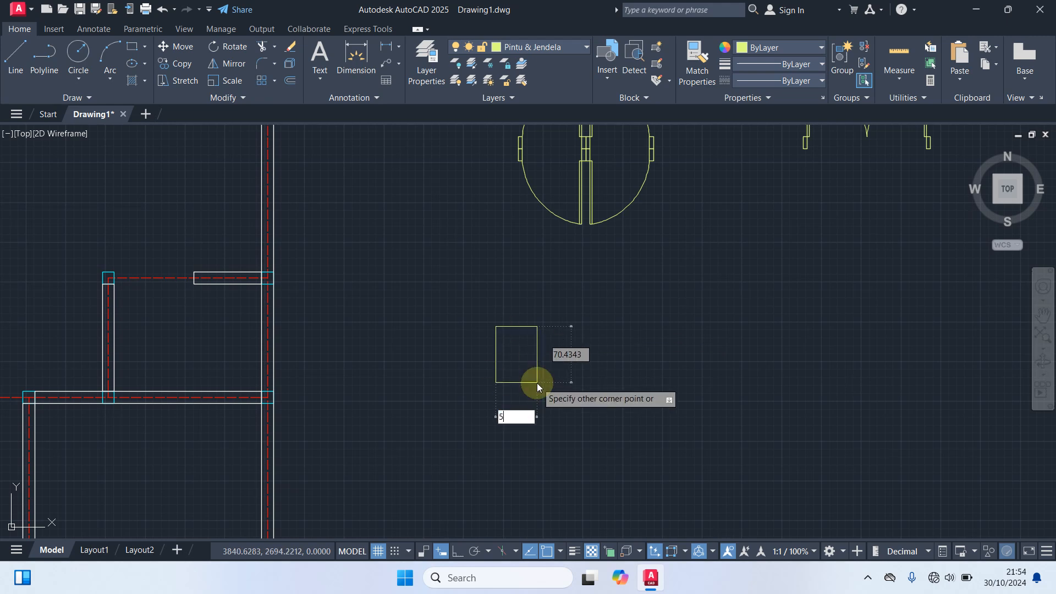
key(Tab)
text(15)
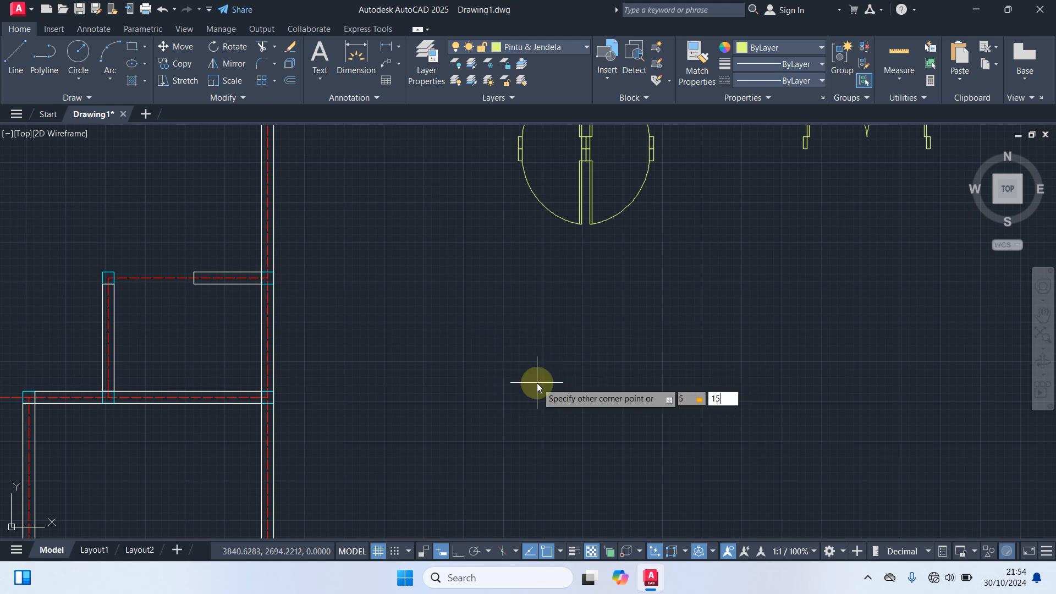
key(Return)
- Draw a horizontal line 30 long outward from the small rectangle's upper-right corner
scroll(492, 334, up, 4)
text(l)
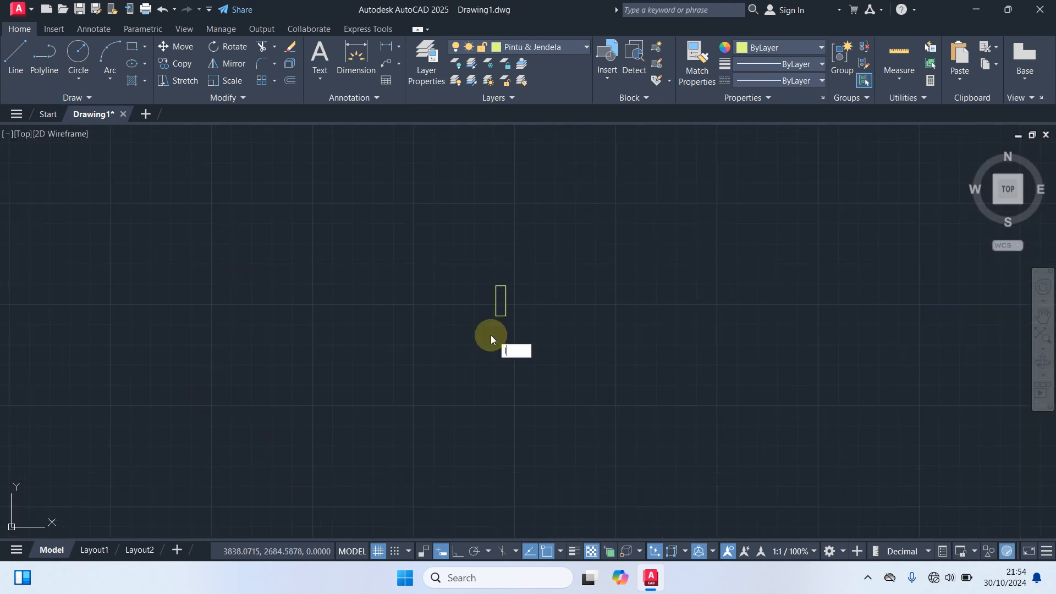
key(Return)
scroll(503, 321, up, 4)
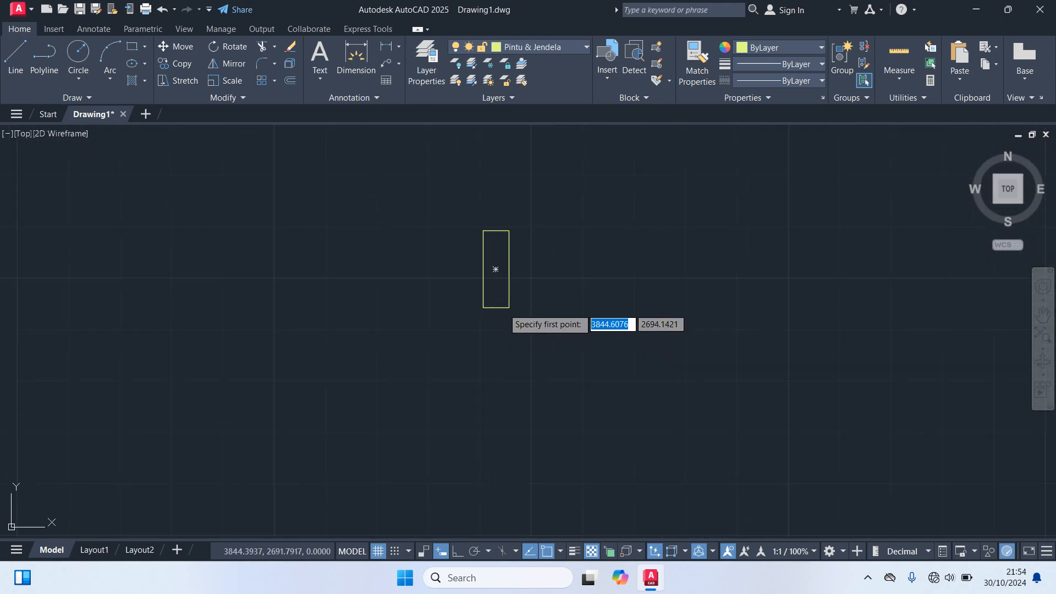
click(511, 231)
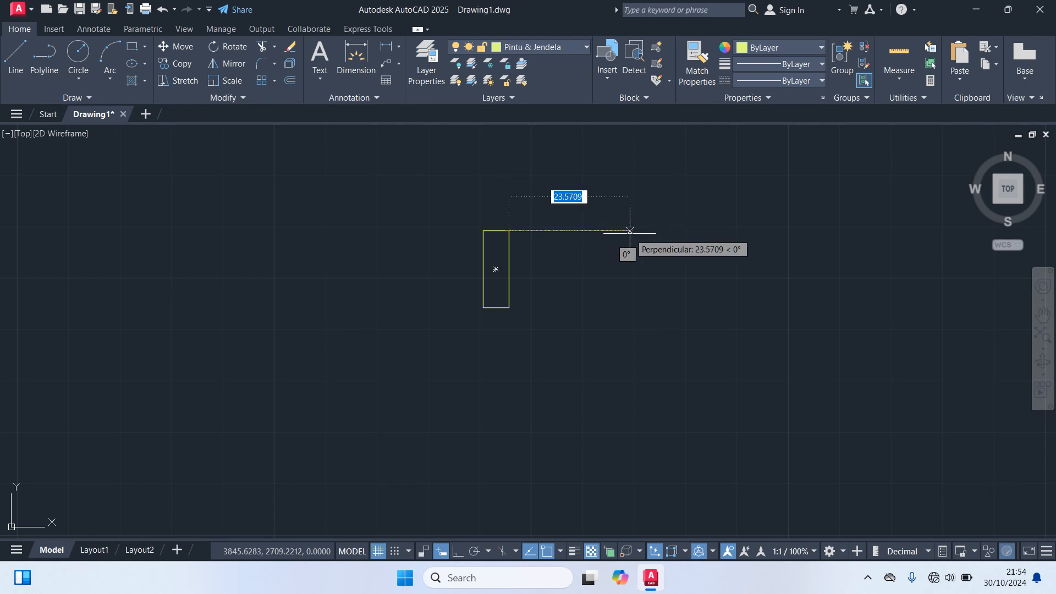
text(30)
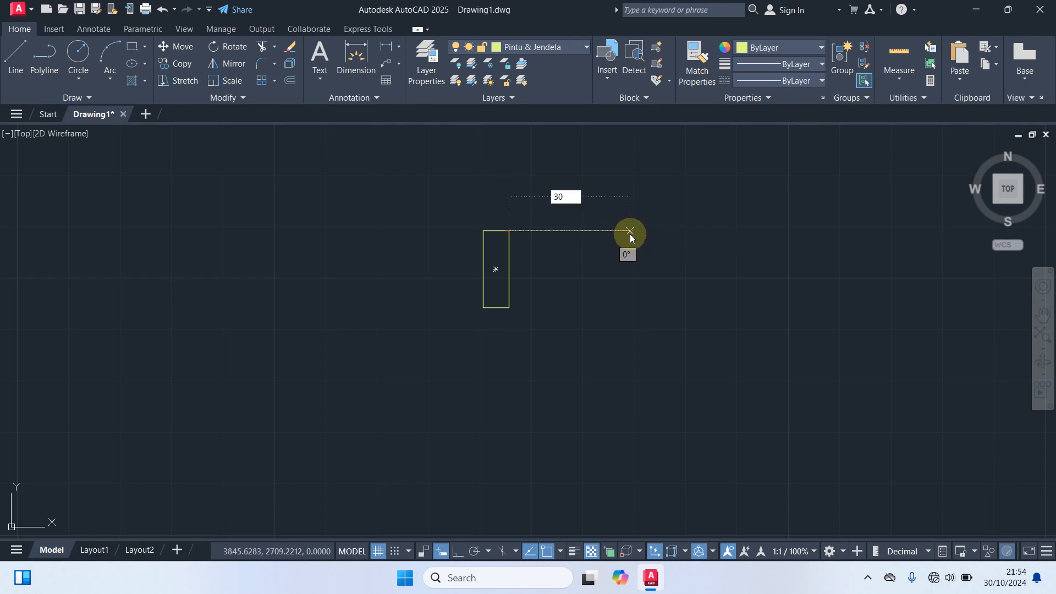
key(Return)
key(Return)
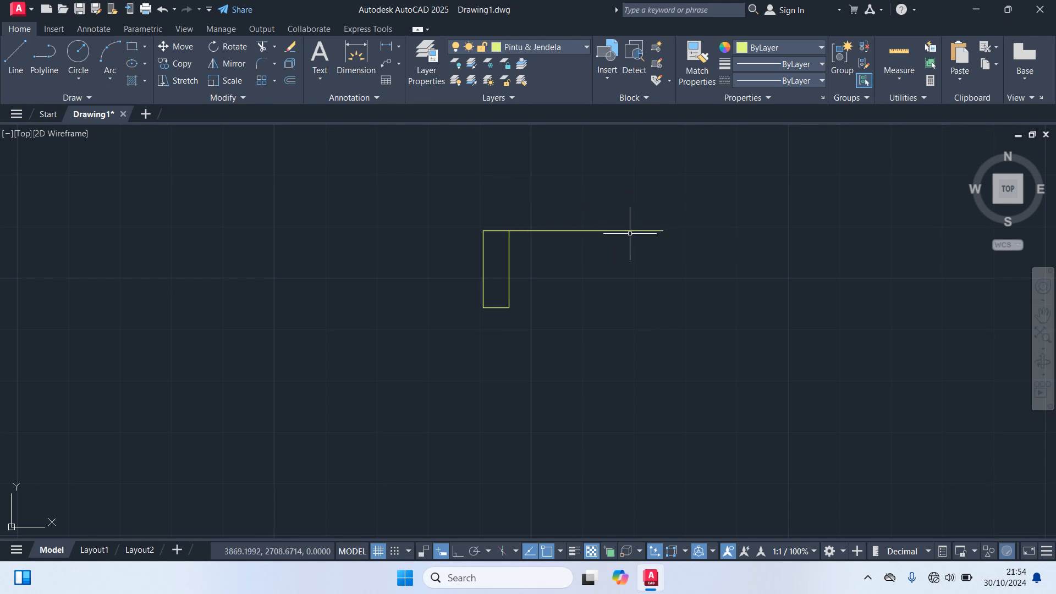
- Copy the horizontal line from the rectangle's upper-right corner to its lower-right corner
click(616, 258)
click(530, 210)
text(c)
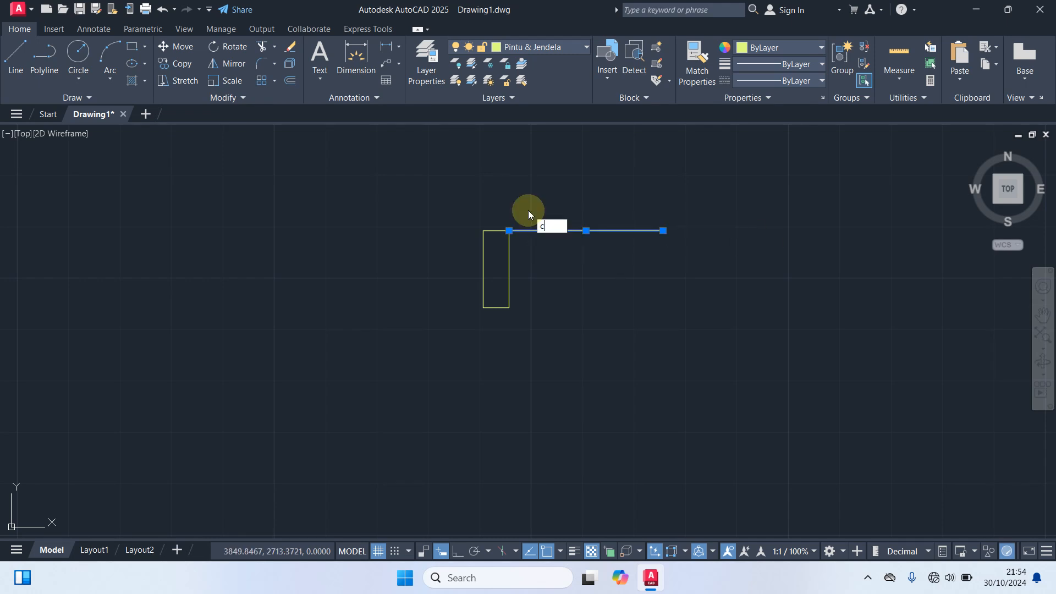
text(o)
key(Return)
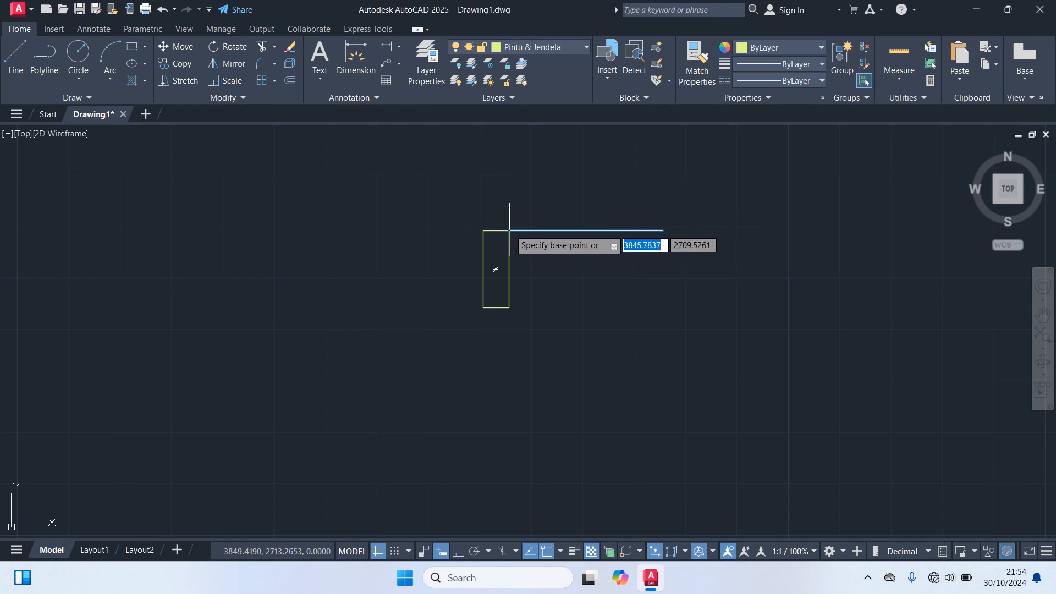
click(509, 231)
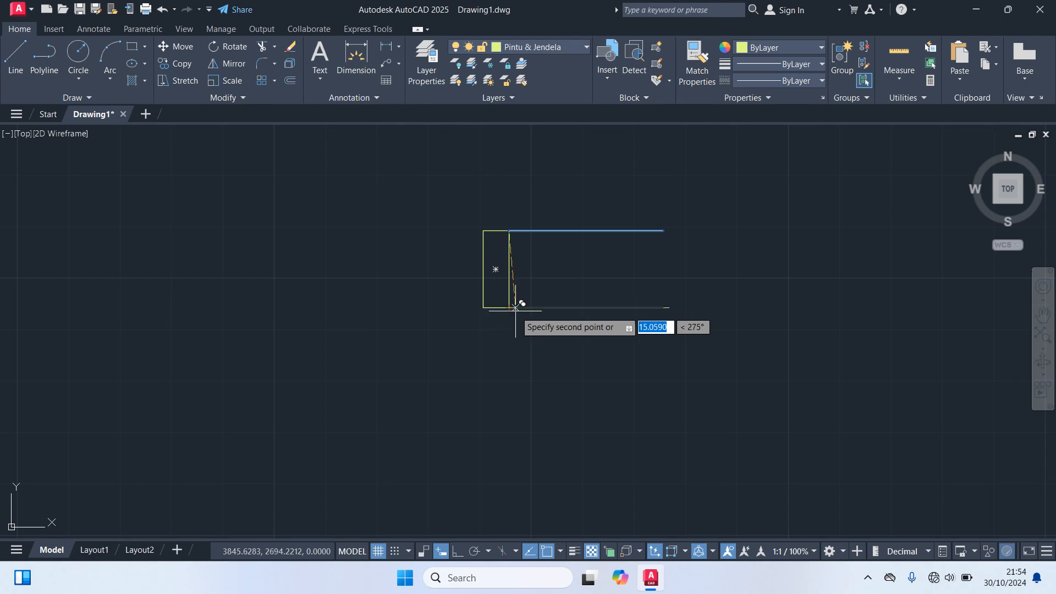
middle_drag(564, 335, 463, 390)
key(Escape)
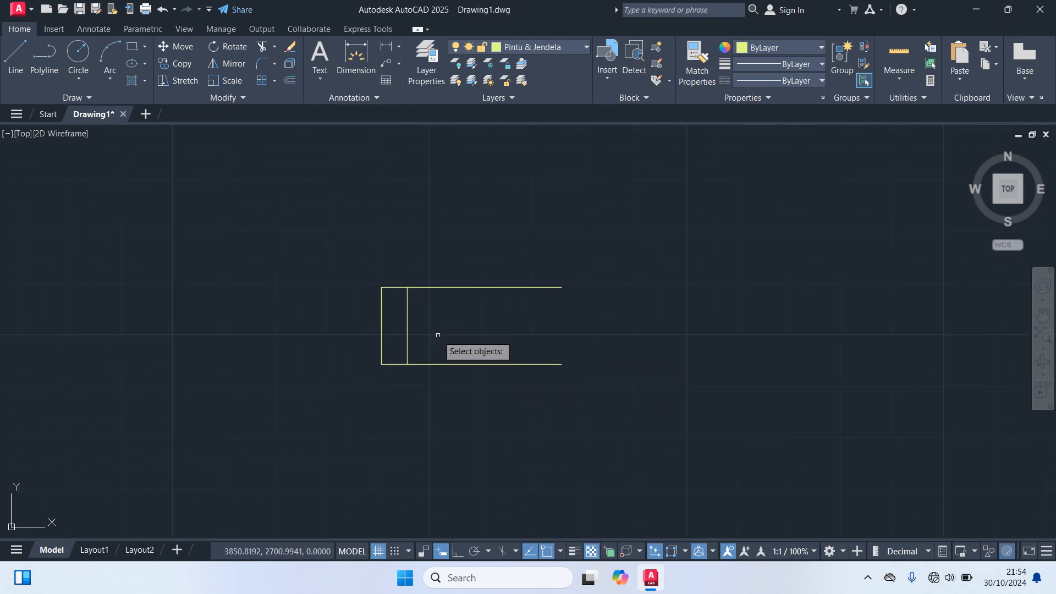
- Copy the small rectangle from its upper-left corner to the far end of the upper horizontal line
click(407, 329)
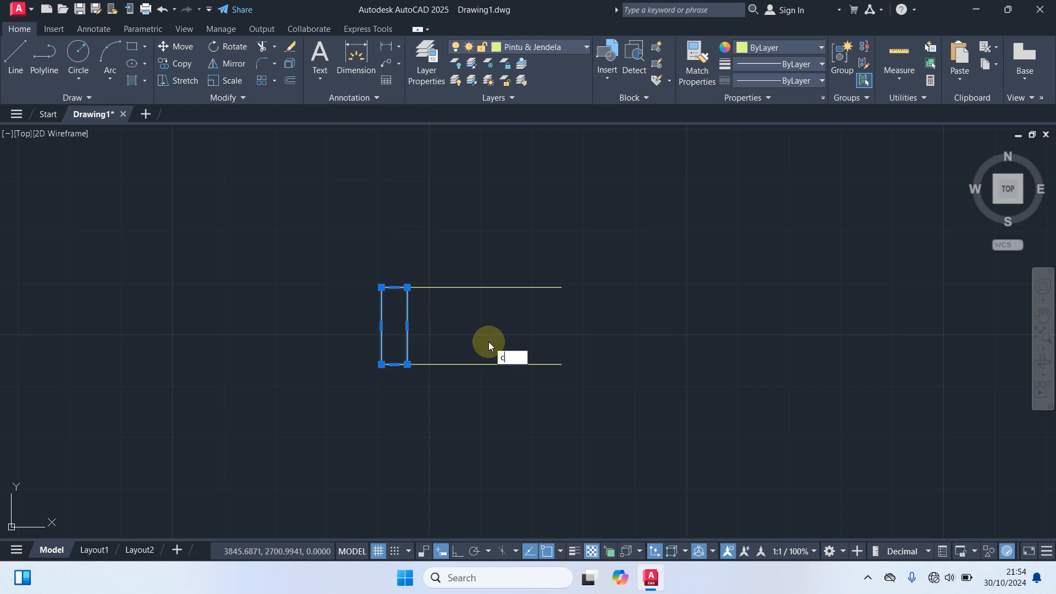
text(co)
key(Return)
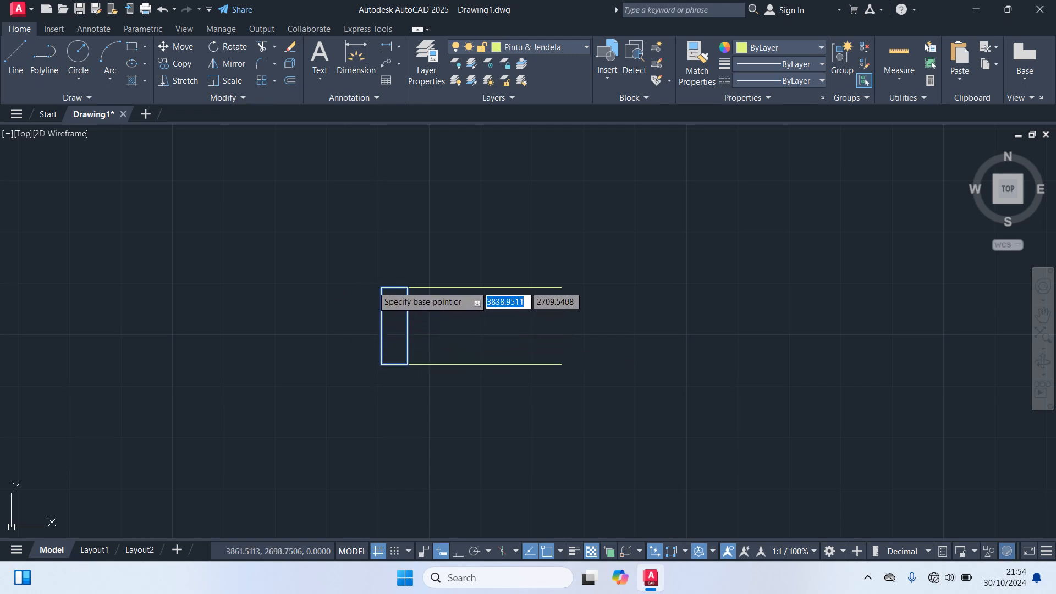
click(381, 287)
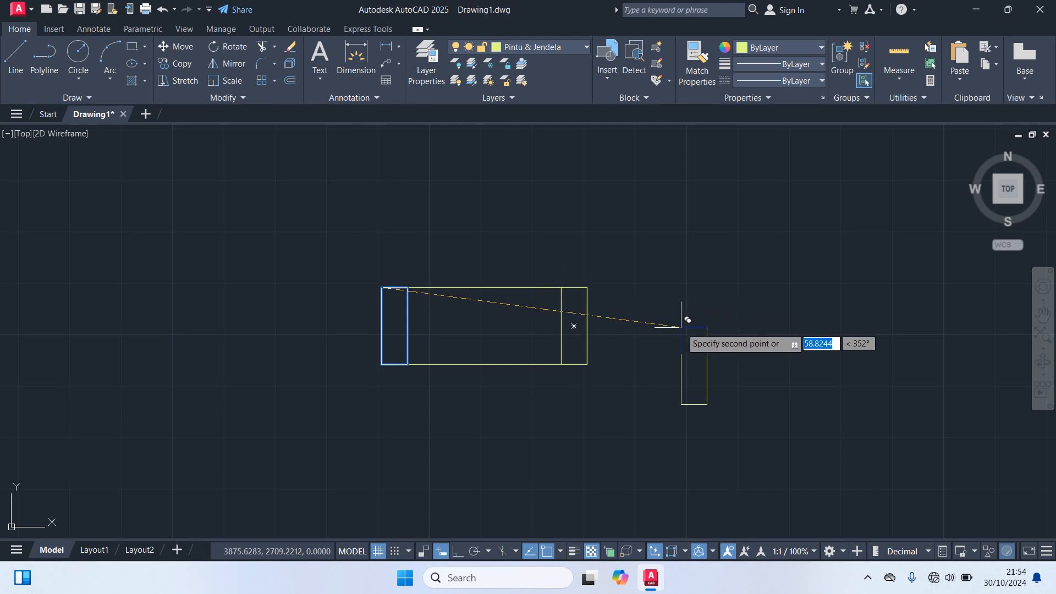
- Draw a horizontal centre line between the midpoints of the inner edges of the window's two end rectangles
key(Escape)
text(l)
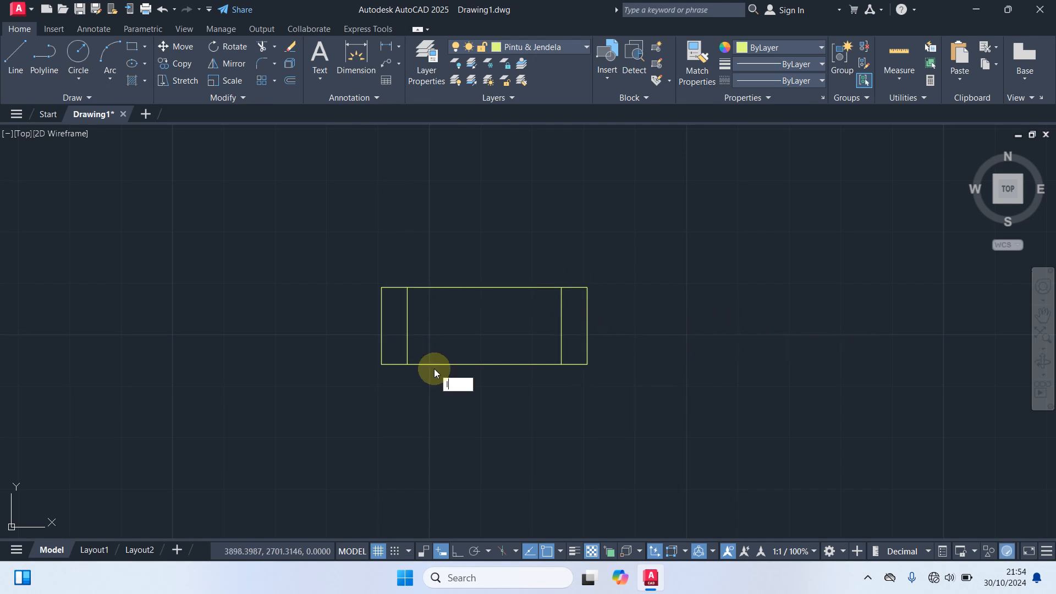
key(Return)
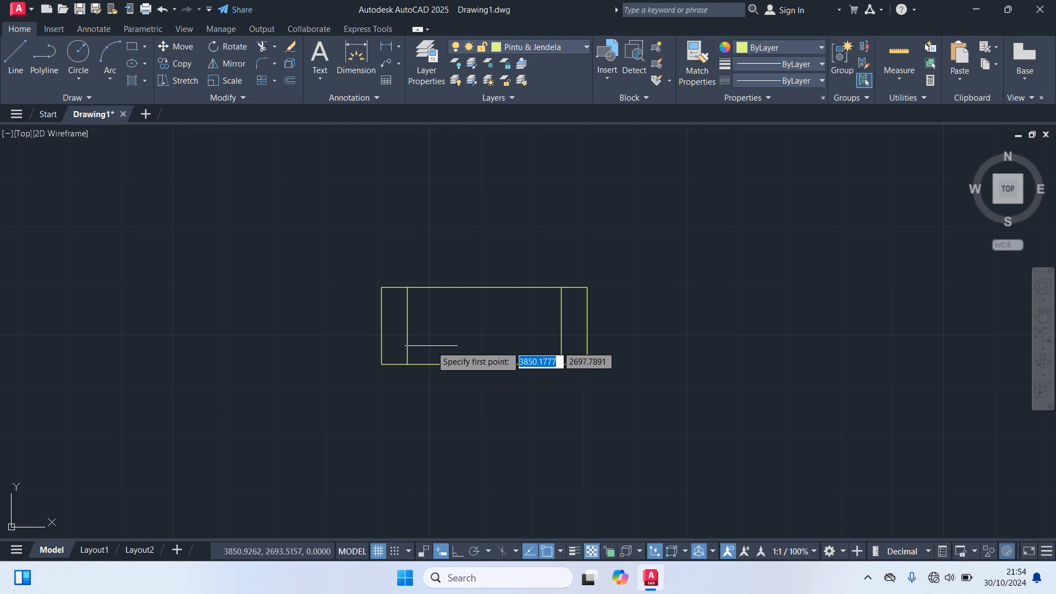
click(407, 325)
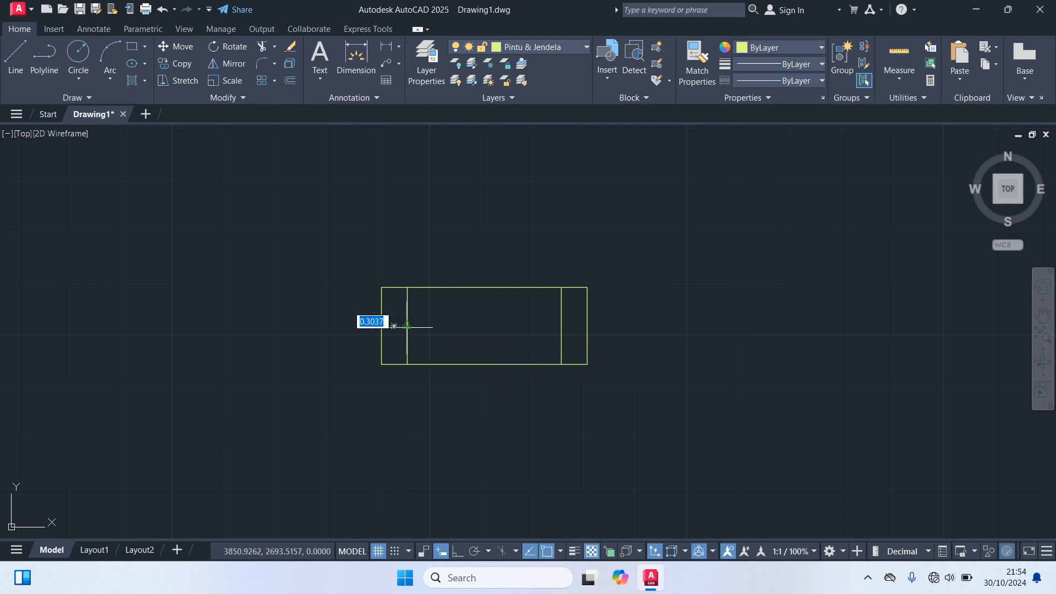
click(561, 326)
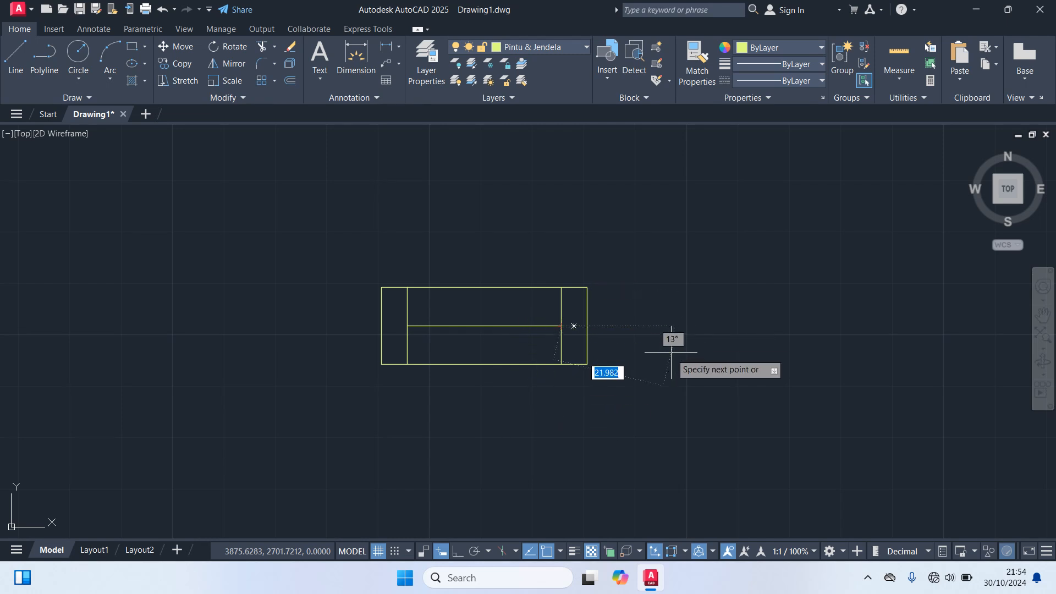
key(Escape)
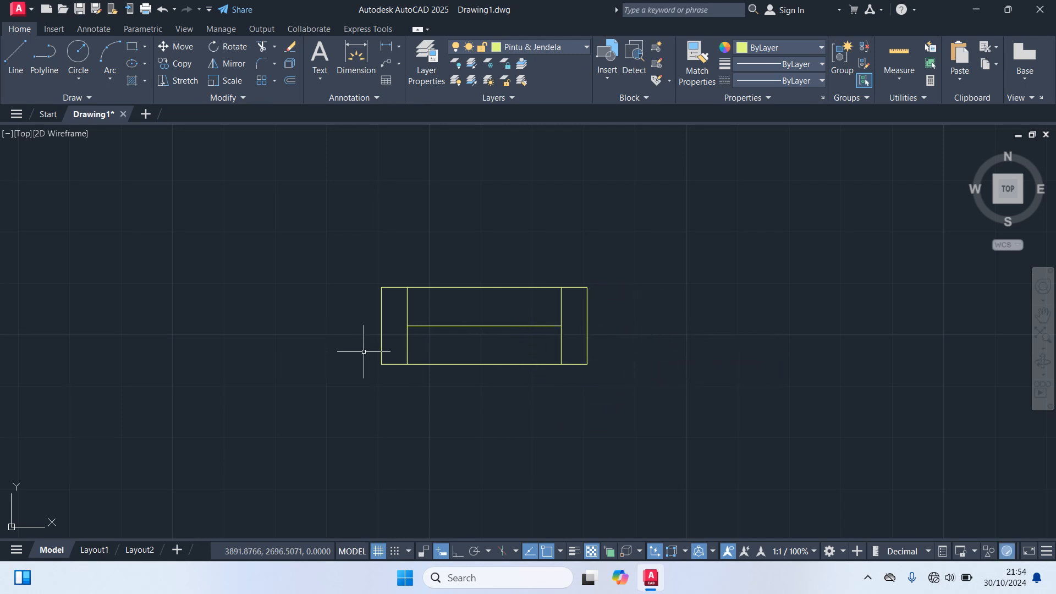
- Copy the window's left end rectangle straight down by about 32 into the empty space below the window
click(381, 356)
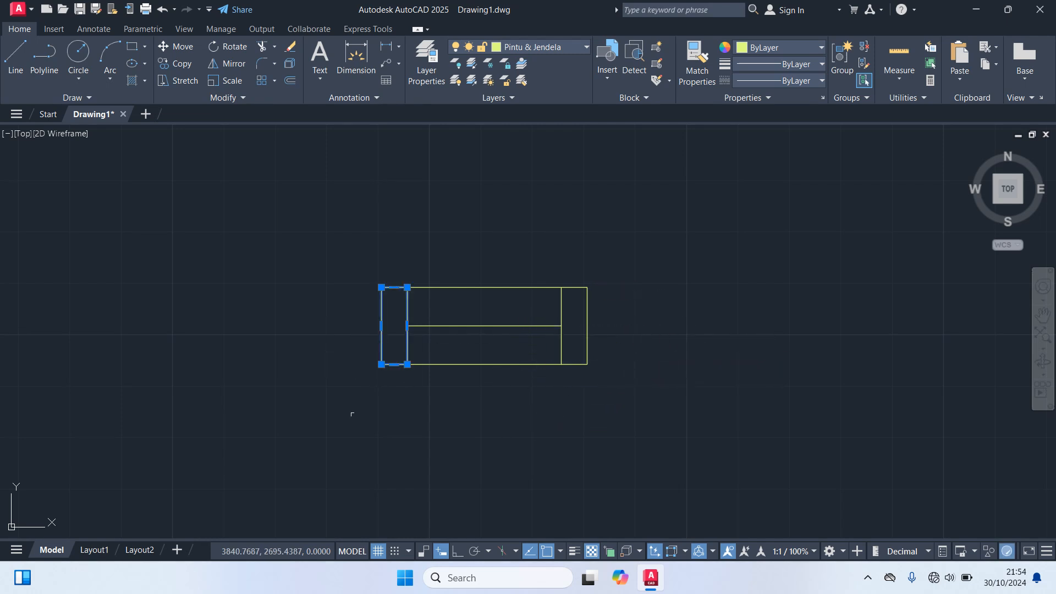
text(co)
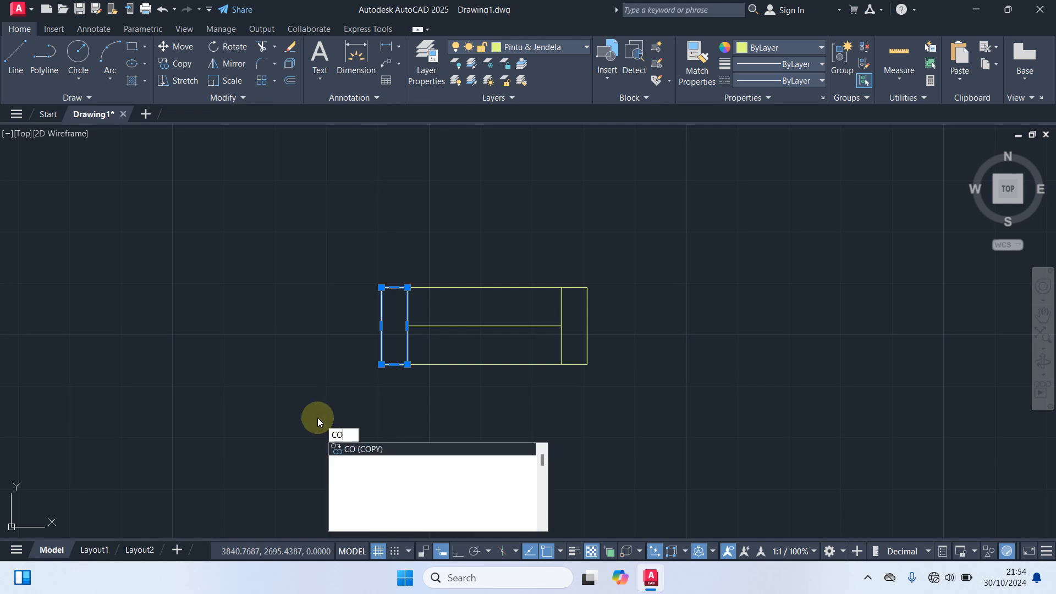
key(Return)
click(407, 287)
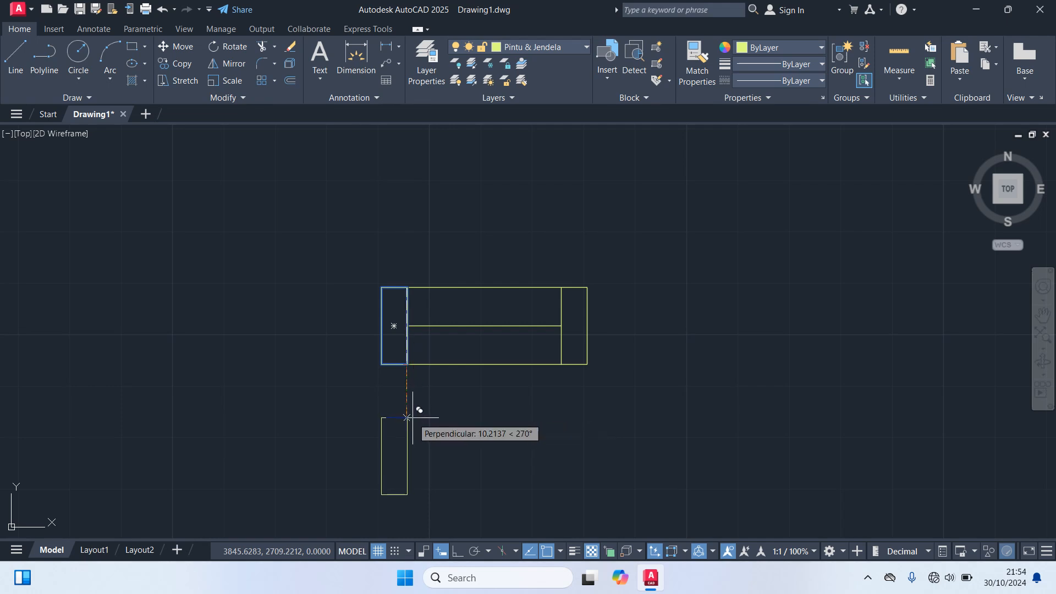
click(407, 452)
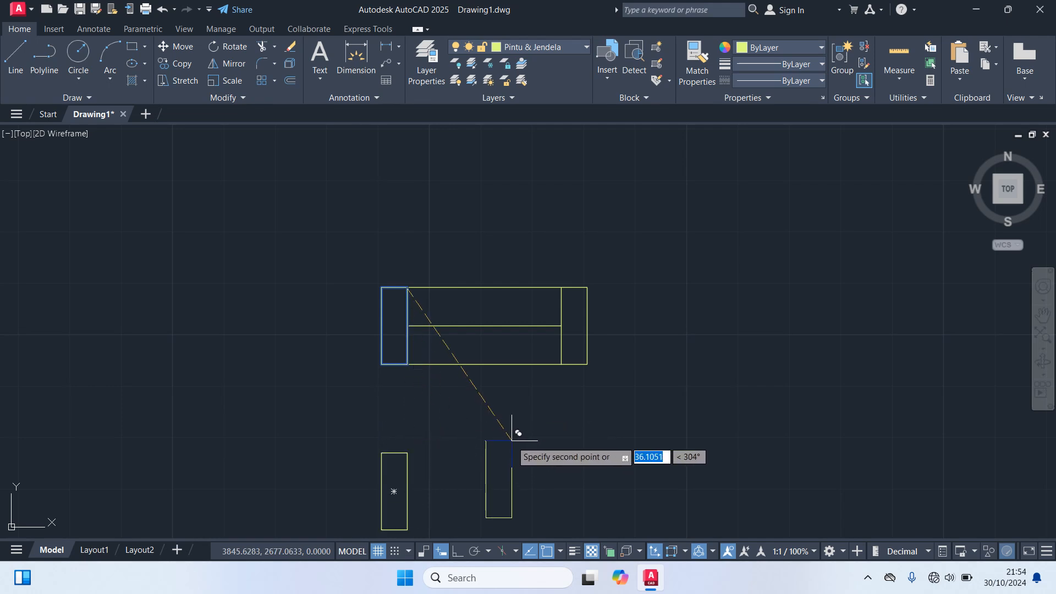
key(Escape)
- Draw a horizontal line 60 long to the right from the copied rectangle's upper-right corner
middle_drag(502, 436, 500, 364)
text(l)
key(Return)
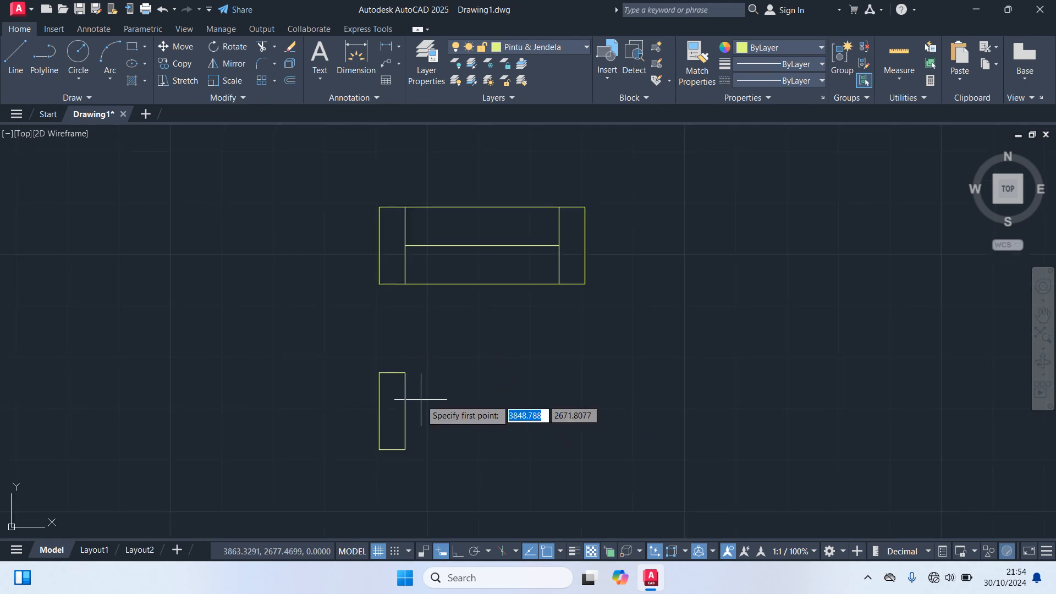
click(405, 373)
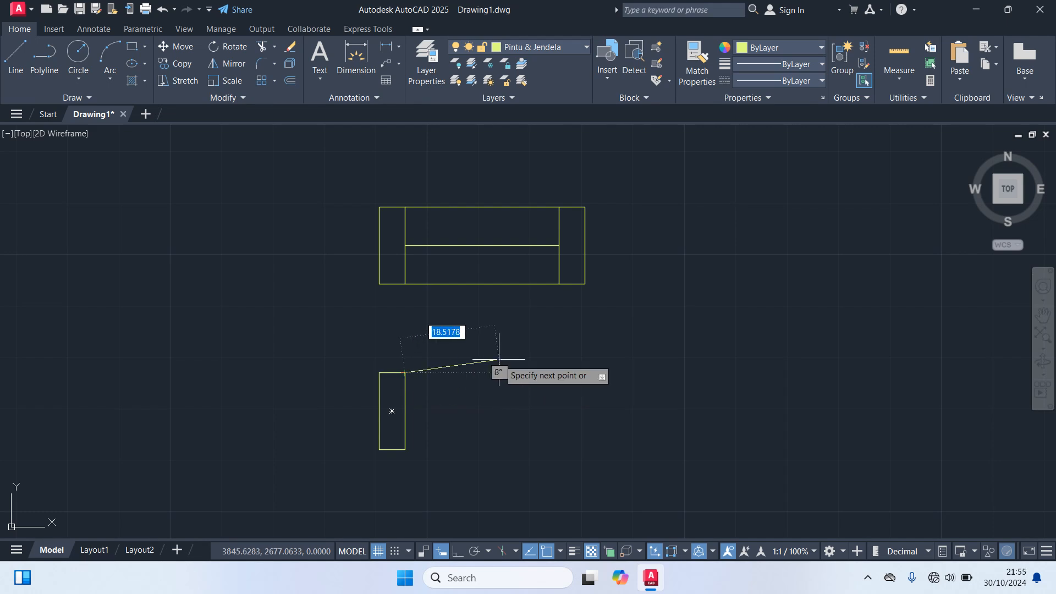
text(60)
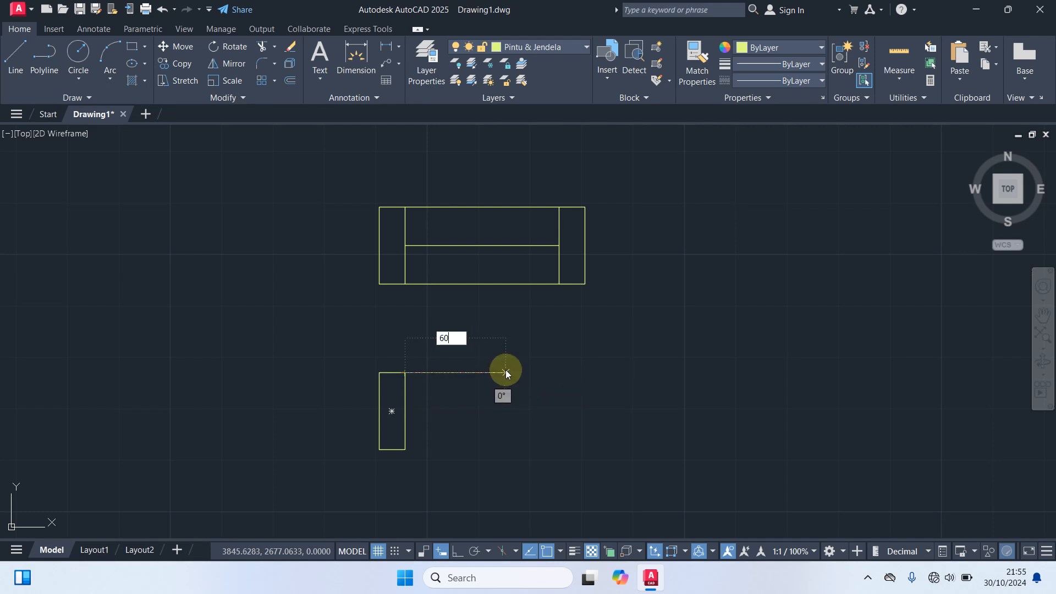
key(Return)
key(Return)
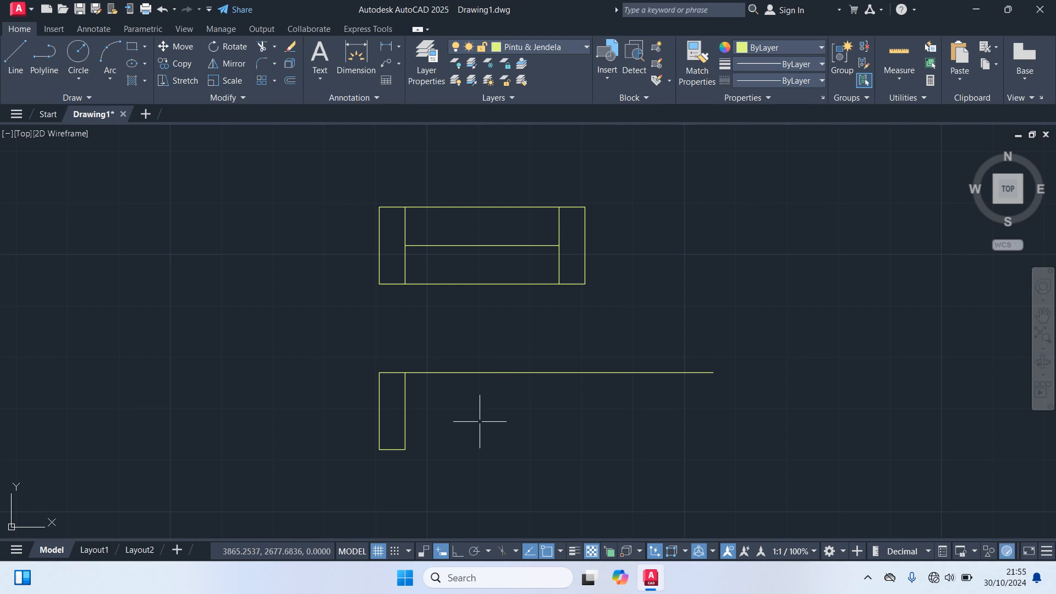
- Copy the 60-long line from the rectangle's upper-right corner to its lower-right corner
click(451, 372)
text(c)
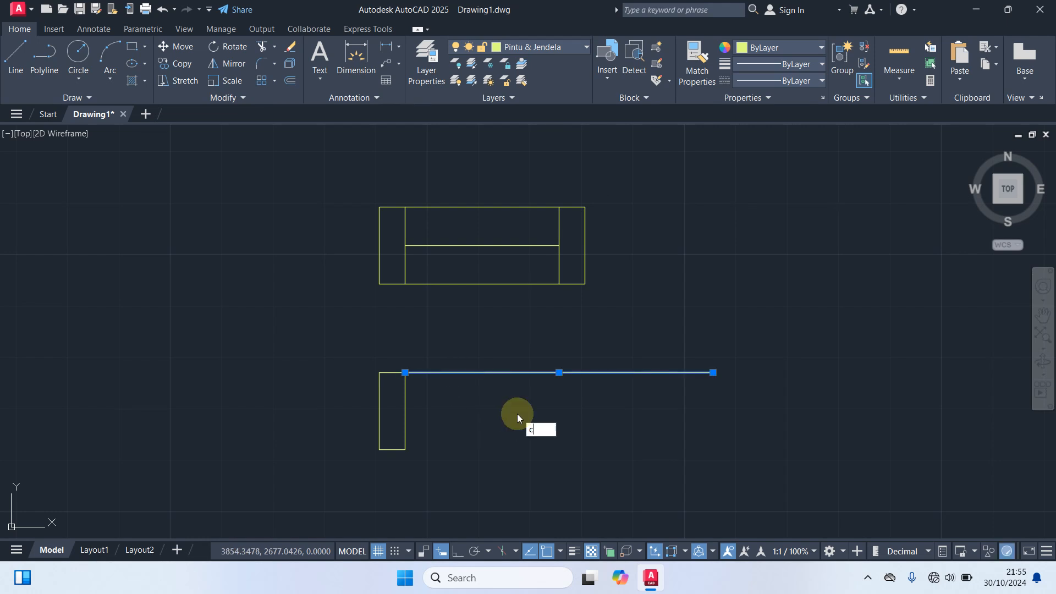
text(o)
key(Return)
click(404, 373)
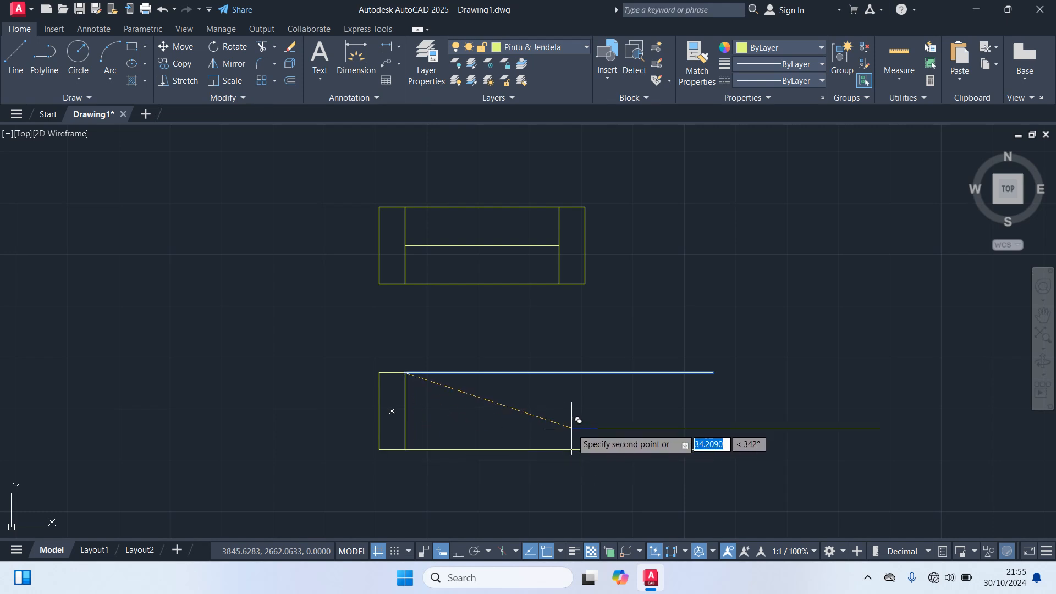
click(572, 428)
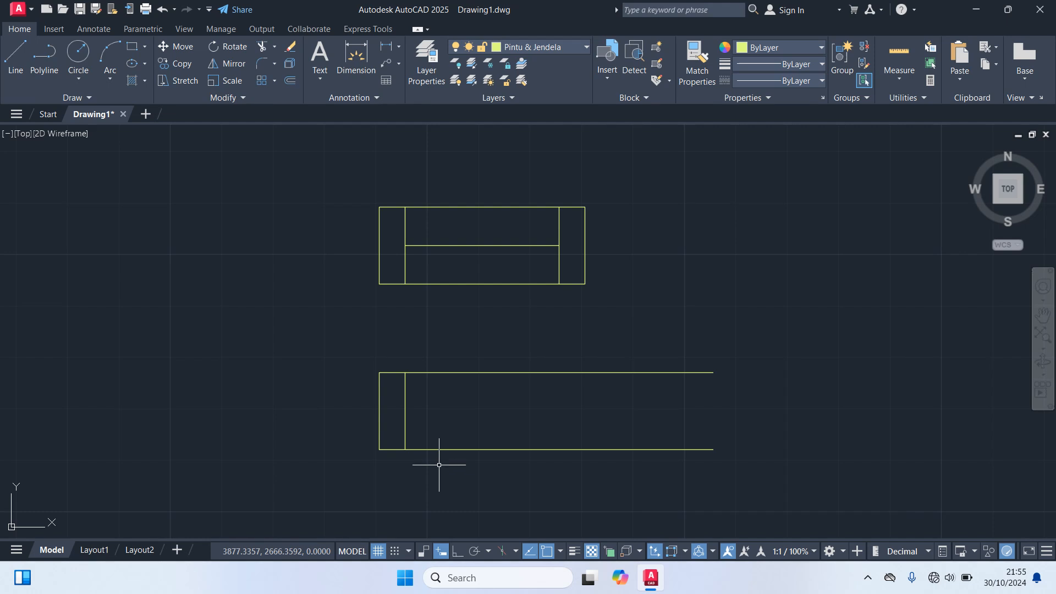
- Copy the lower window's end rectangle from its upper-left corner to the far end of the upper 60-long line
click(406, 421)
text(COI)
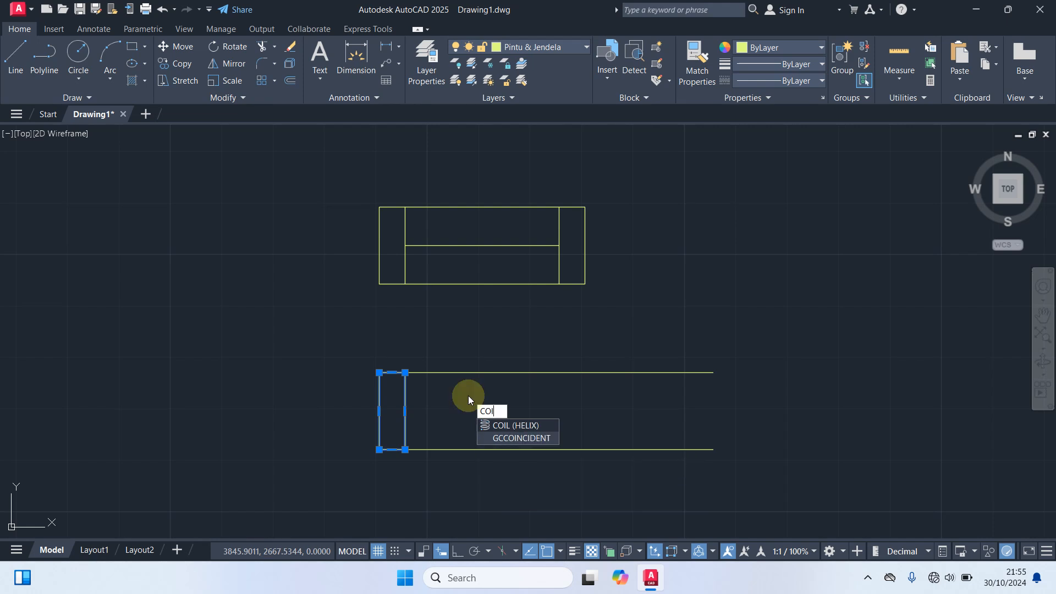
key(BackSpace)
key(Return)
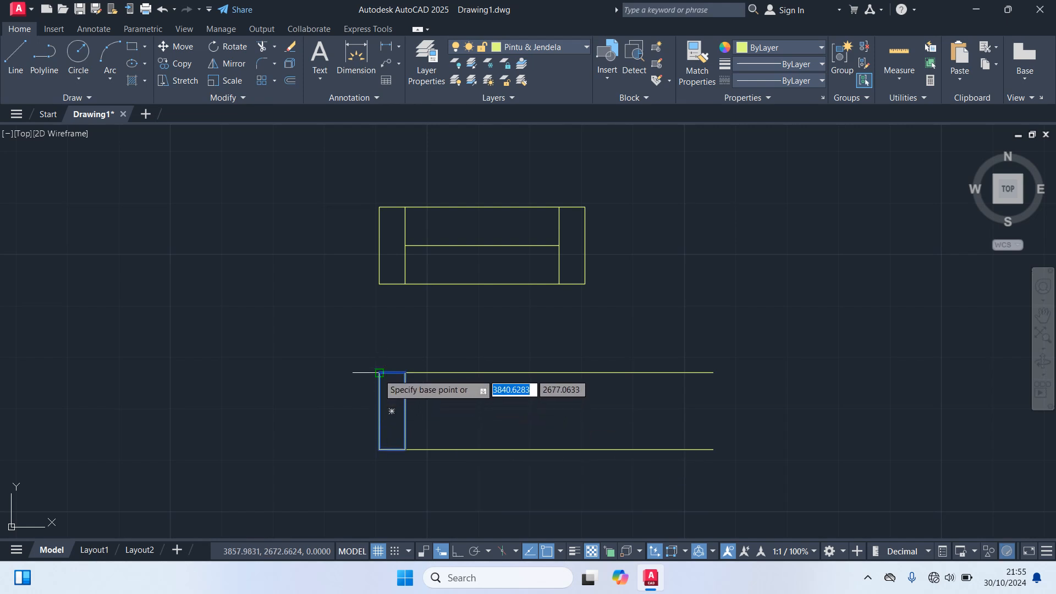
click(379, 373)
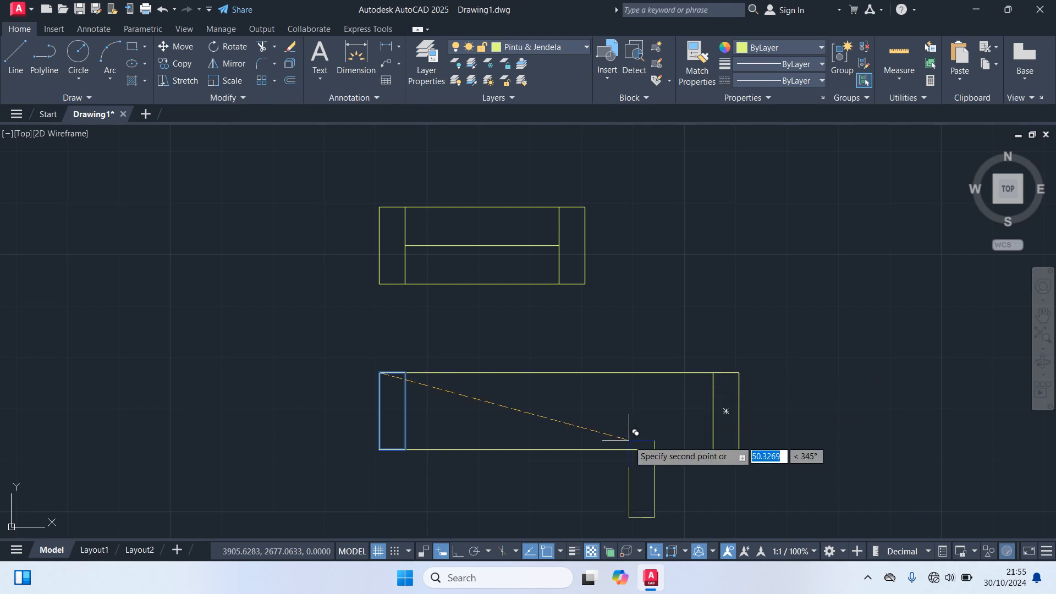
key(Escape)
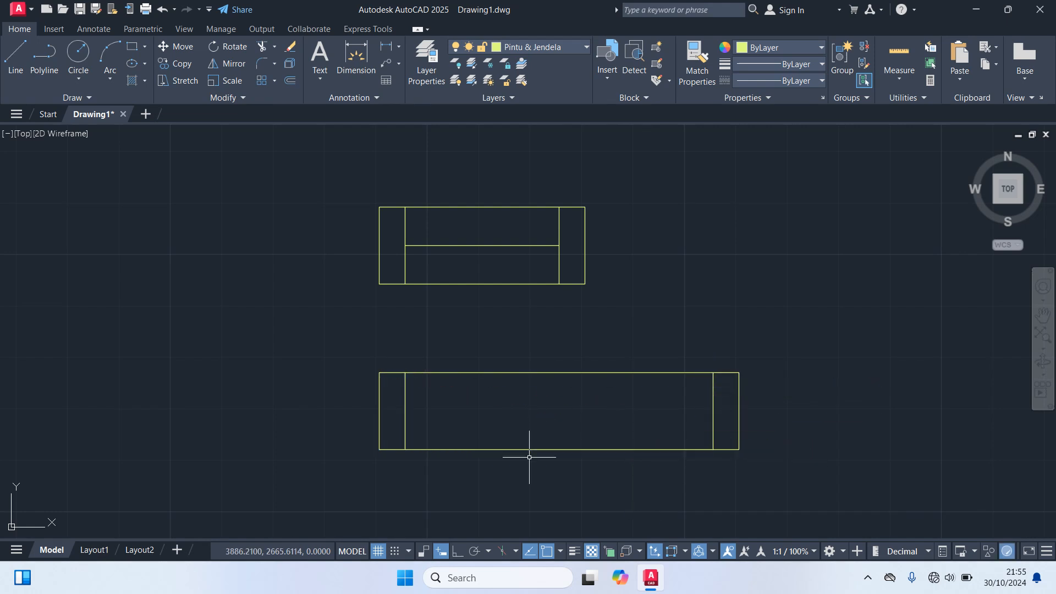
- Draw the lower window's centre line between the midpoints of the two end rectangles' inner edges
click(405, 410)
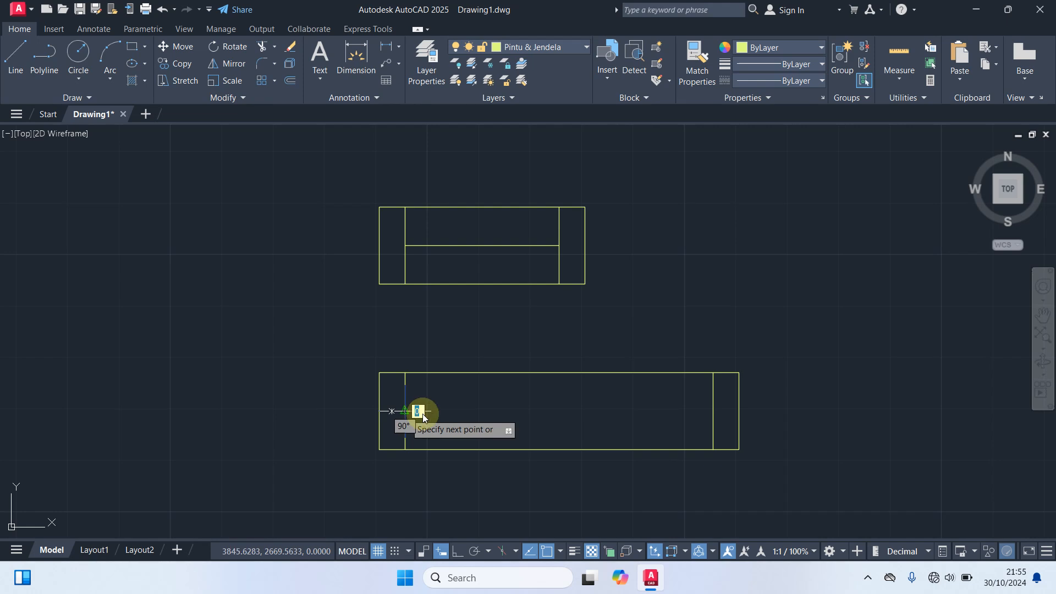
click(713, 410)
key(Escape)
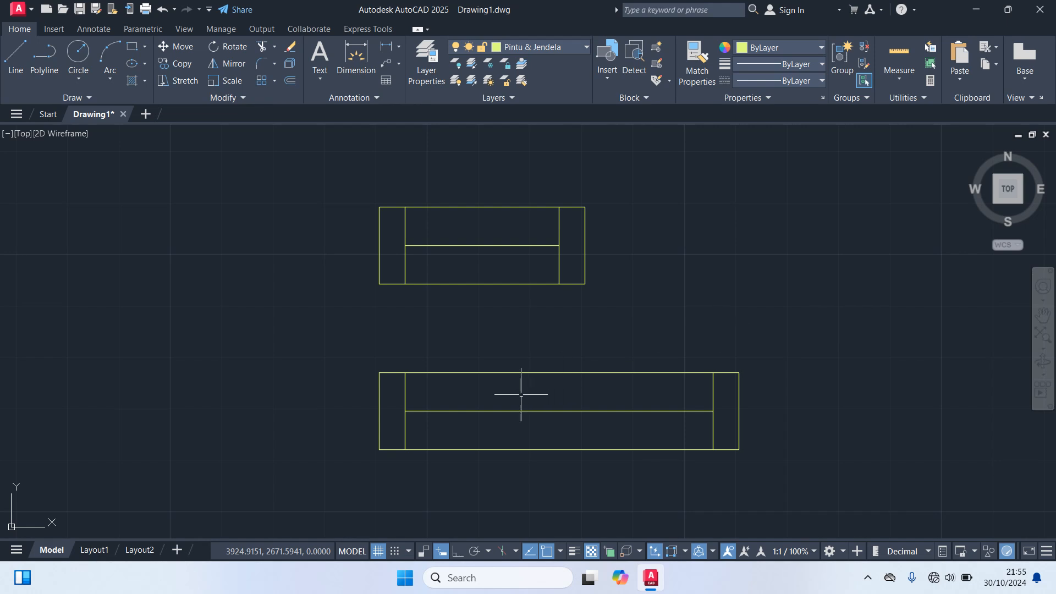
- Copy the lower window's three horizontal lines and right end rectangle from the left inner top corner to its upper-right outer corner, forming a double window
click(808, 494)
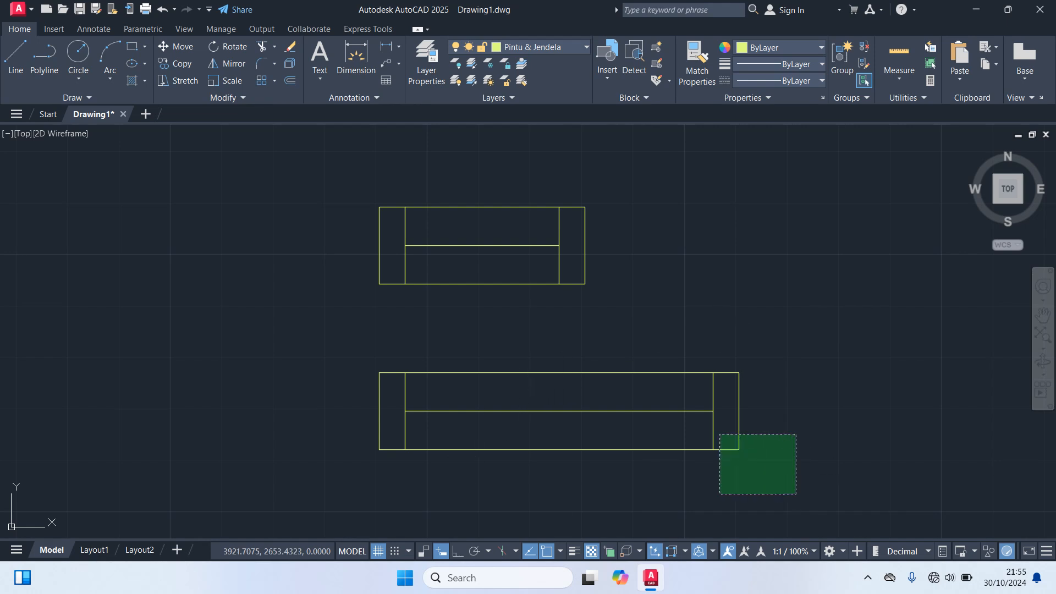
click(629, 345)
text(co)
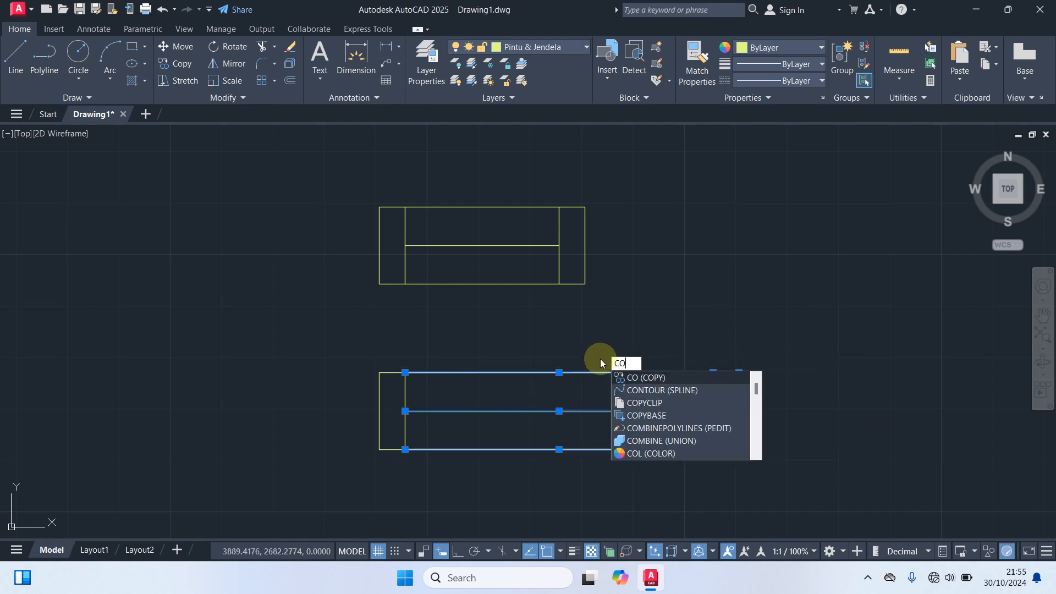
key(Return)
click(405, 373)
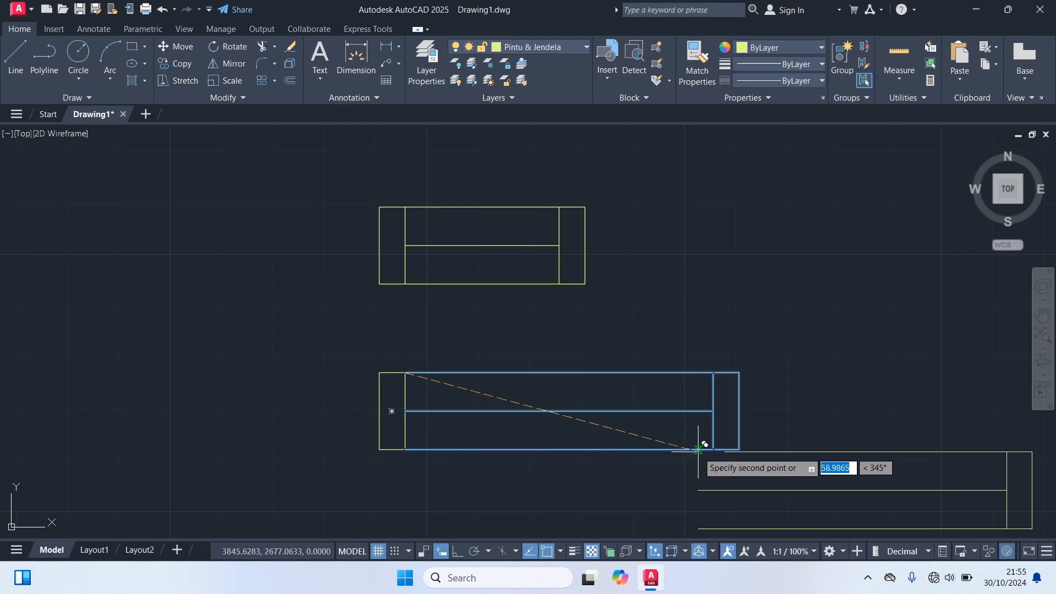
middle_drag(759, 373, 562, 380)
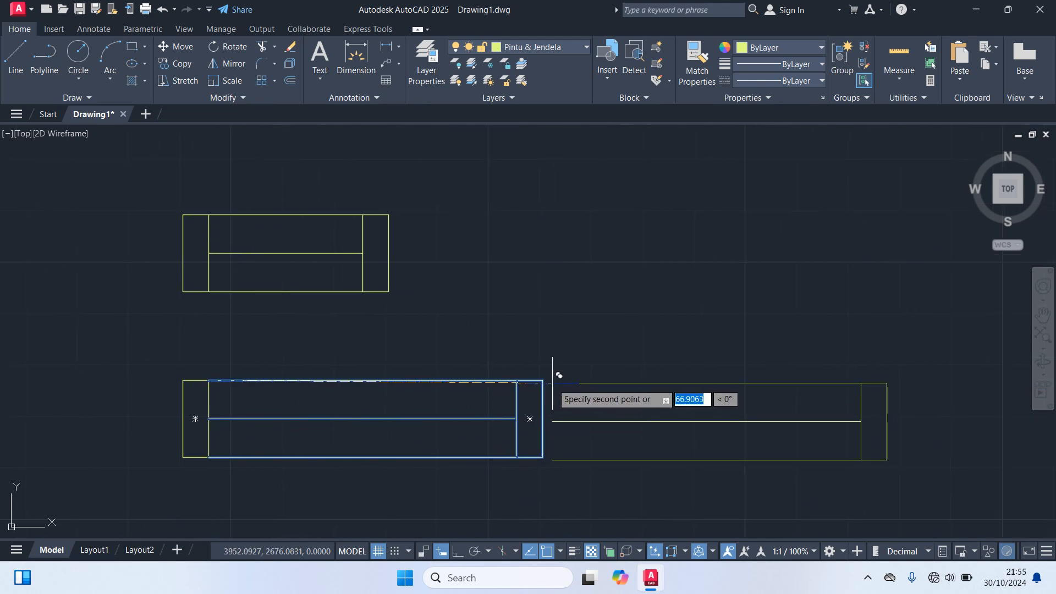
click(542, 380)
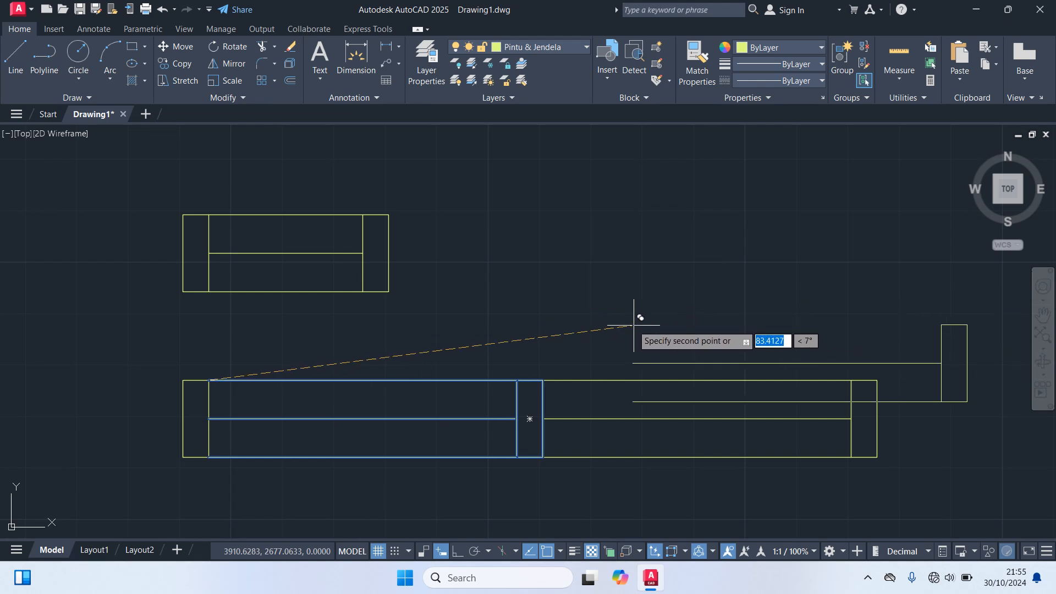
key(Return)
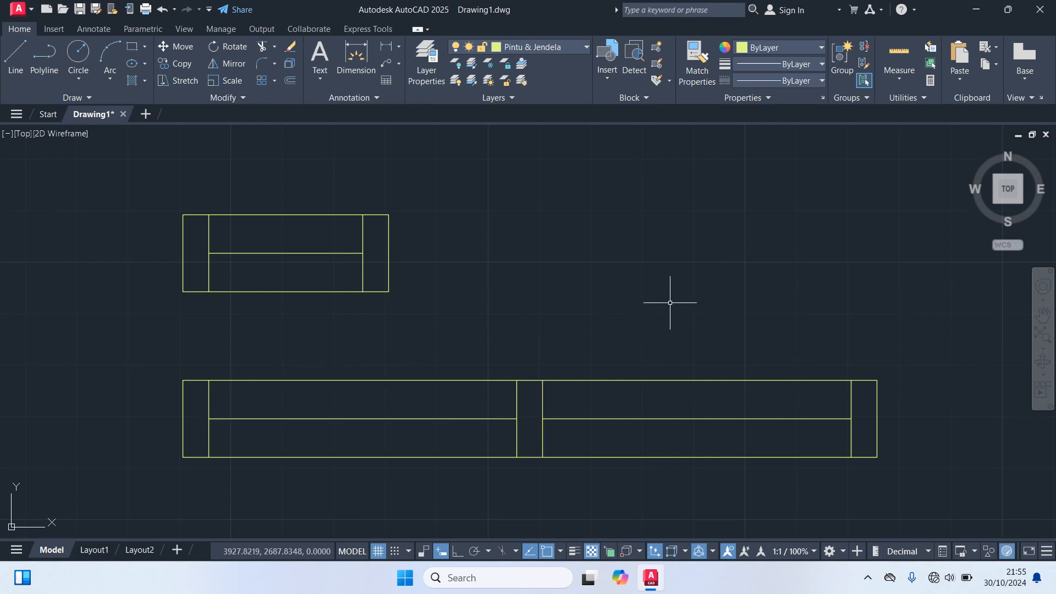
- Define the upper single window as block Jendela 1, with its base point at the midpoint of its centre line
scroll(656, 307, down, 2)
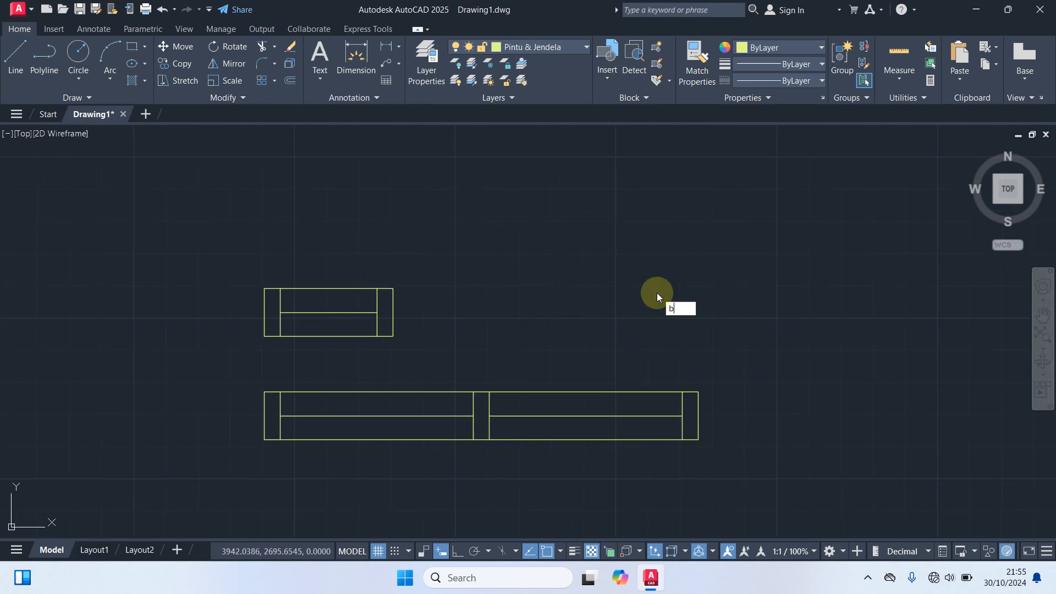
key(Return)
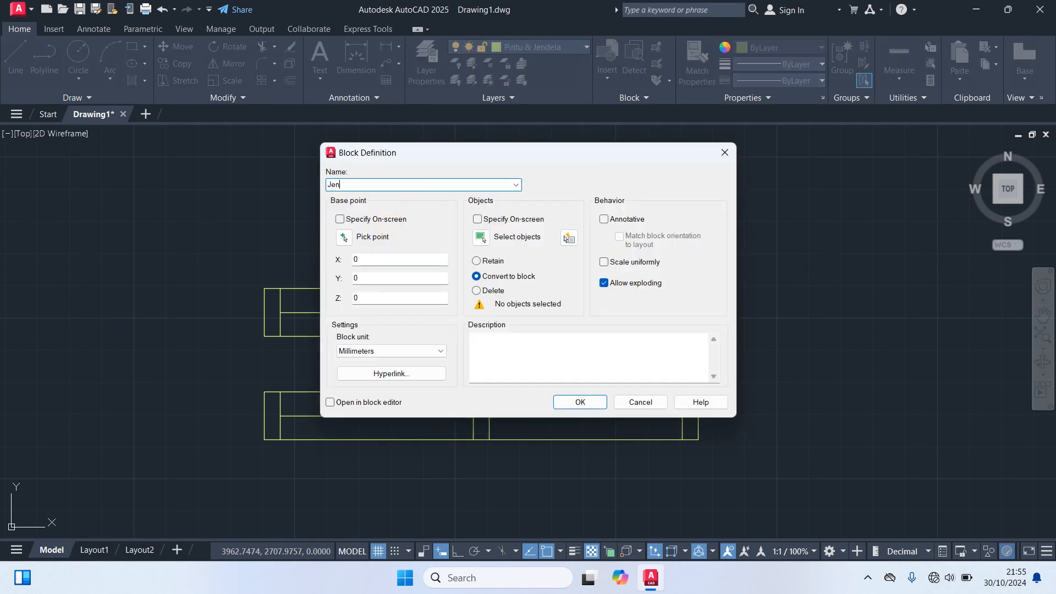
click(344, 244)
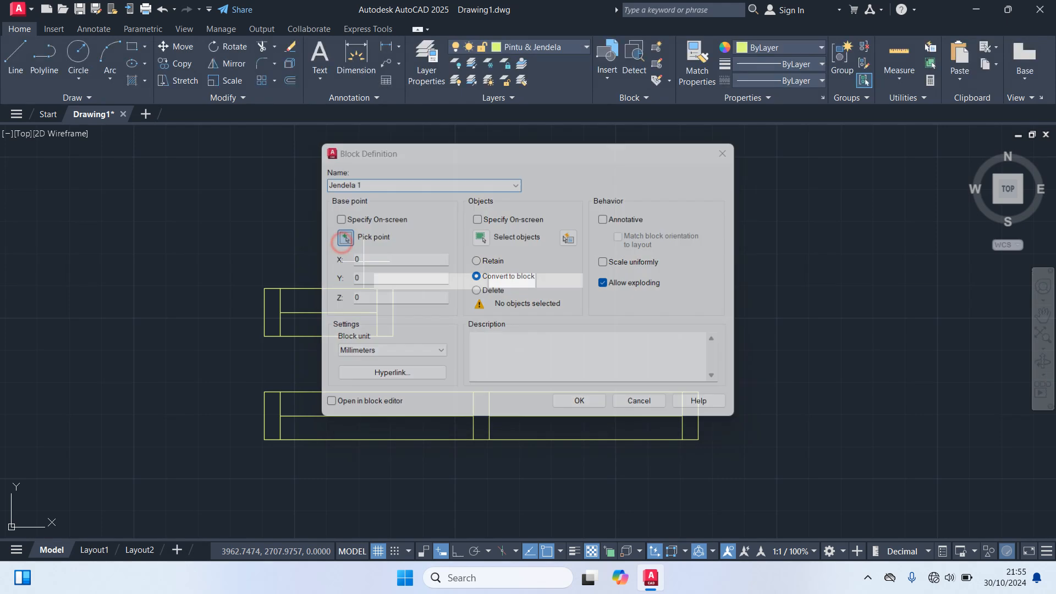
click(327, 315)
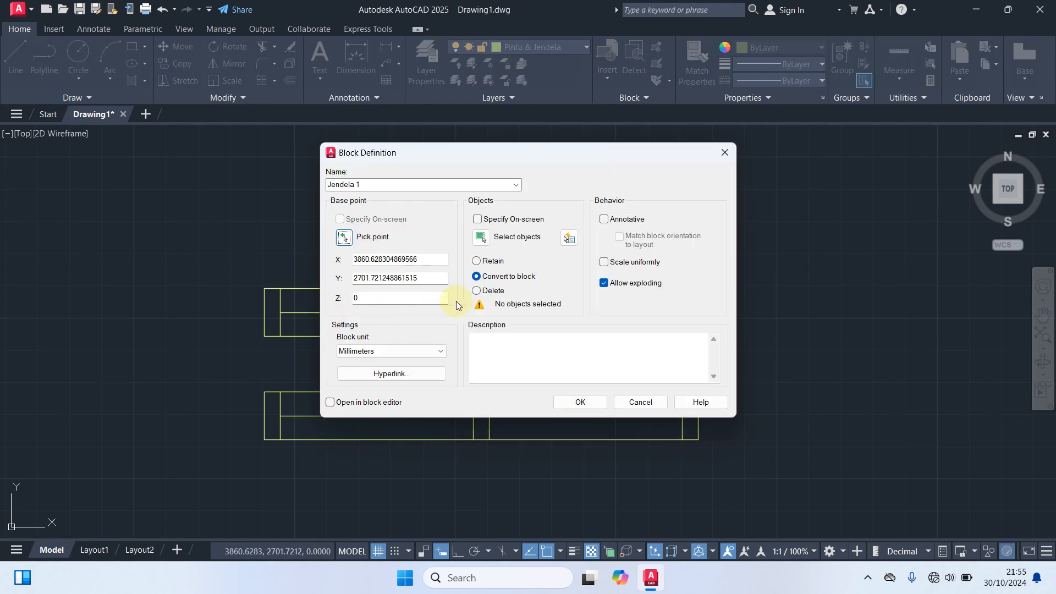
click(480, 237)
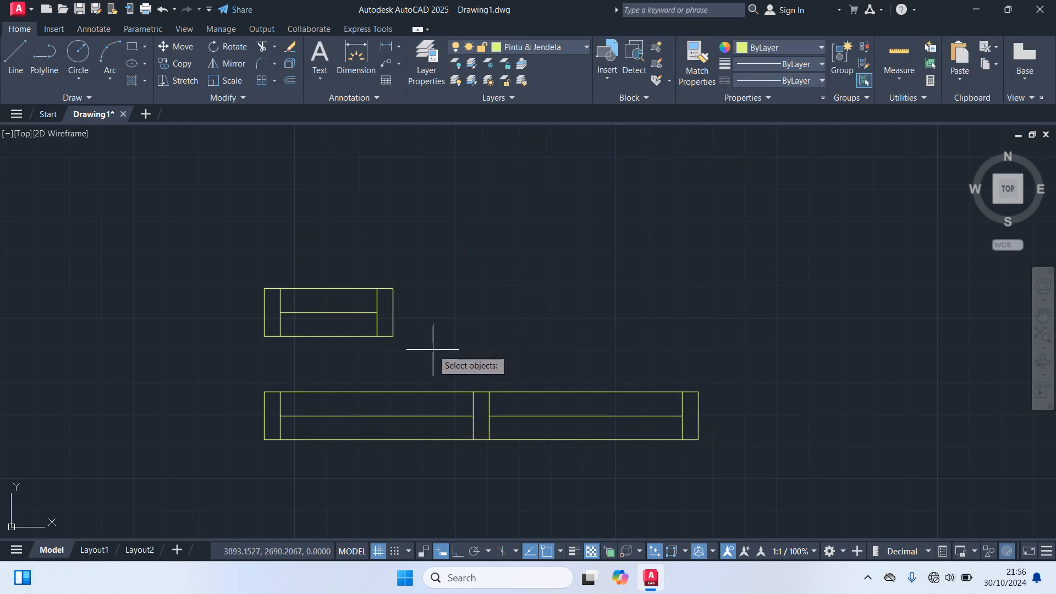
click(432, 349)
click(210, 253)
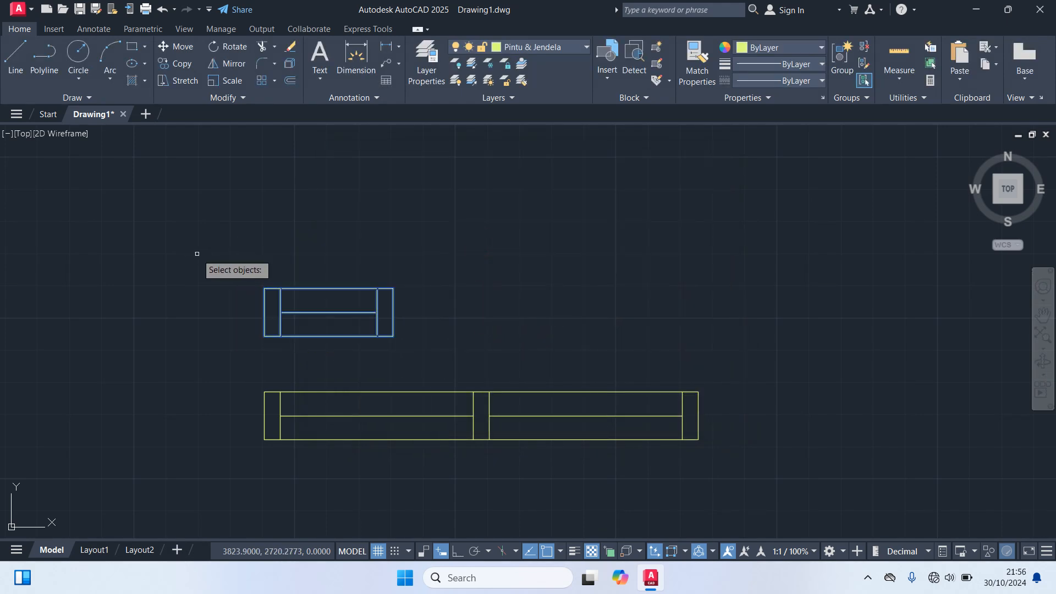
right_click(191, 258)
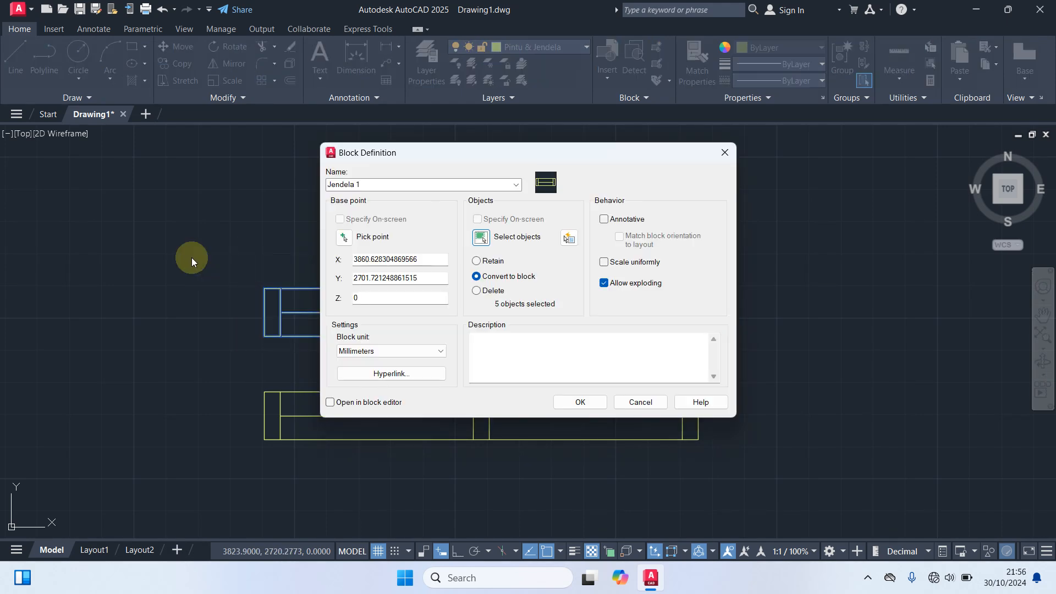
click(580, 402)
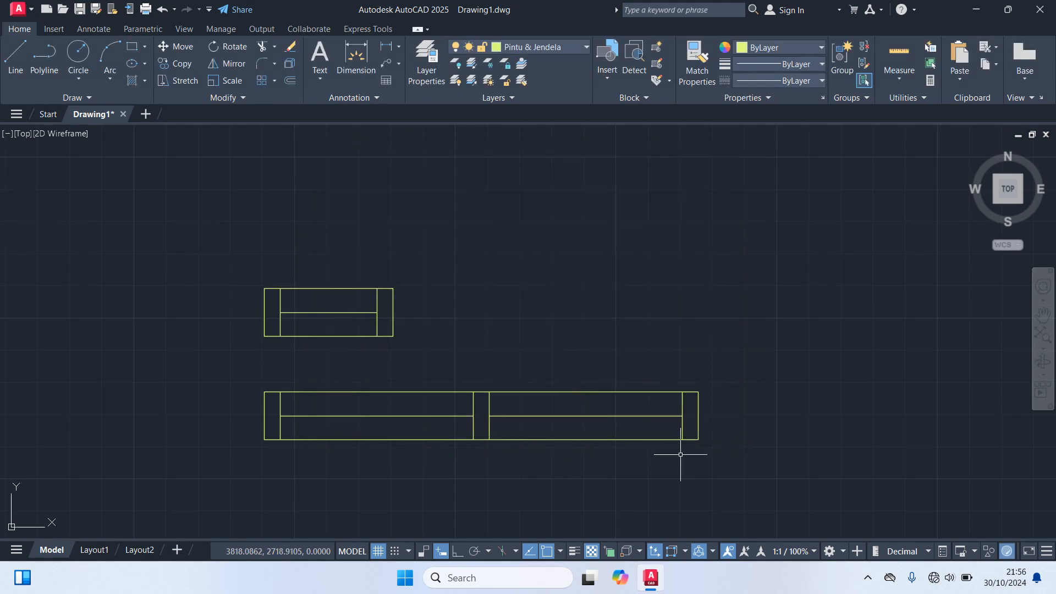
- Define the lower double window as block Jendela 2, with its base point at the centre of the middle post
text(b)
key(Return)
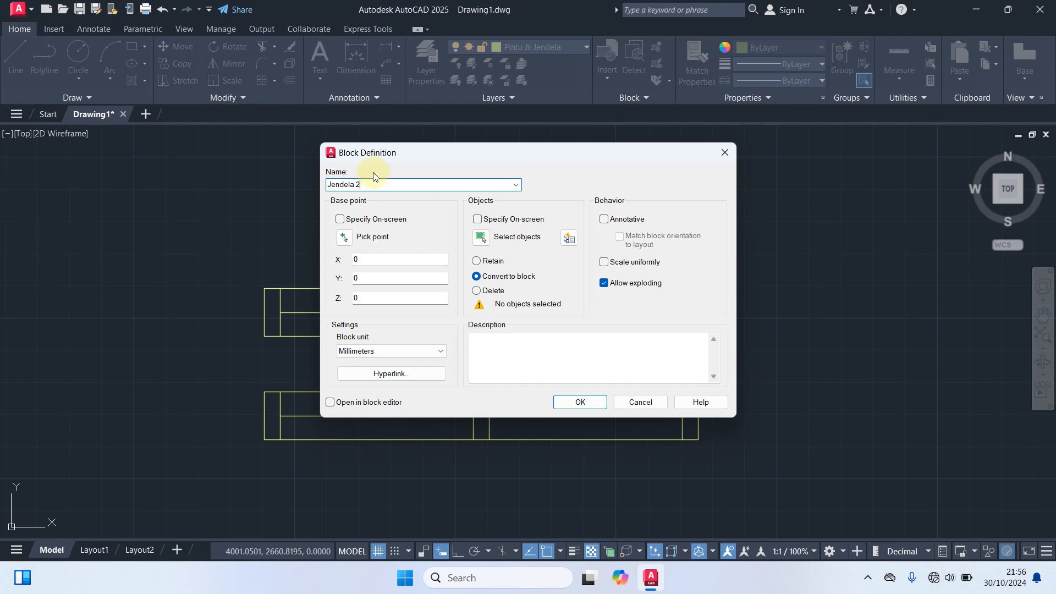
click(347, 237)
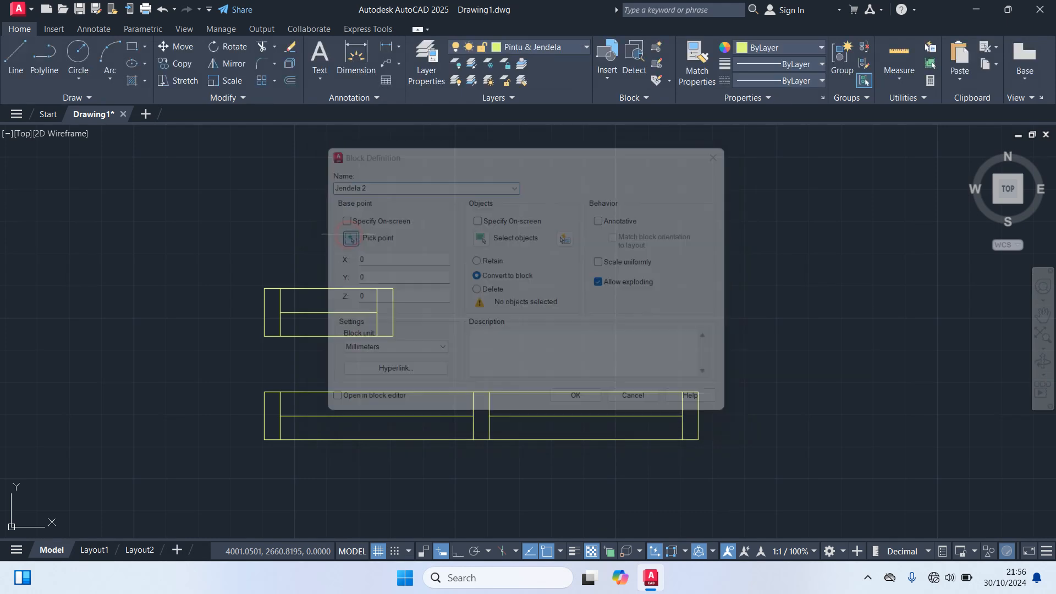
click(481, 416)
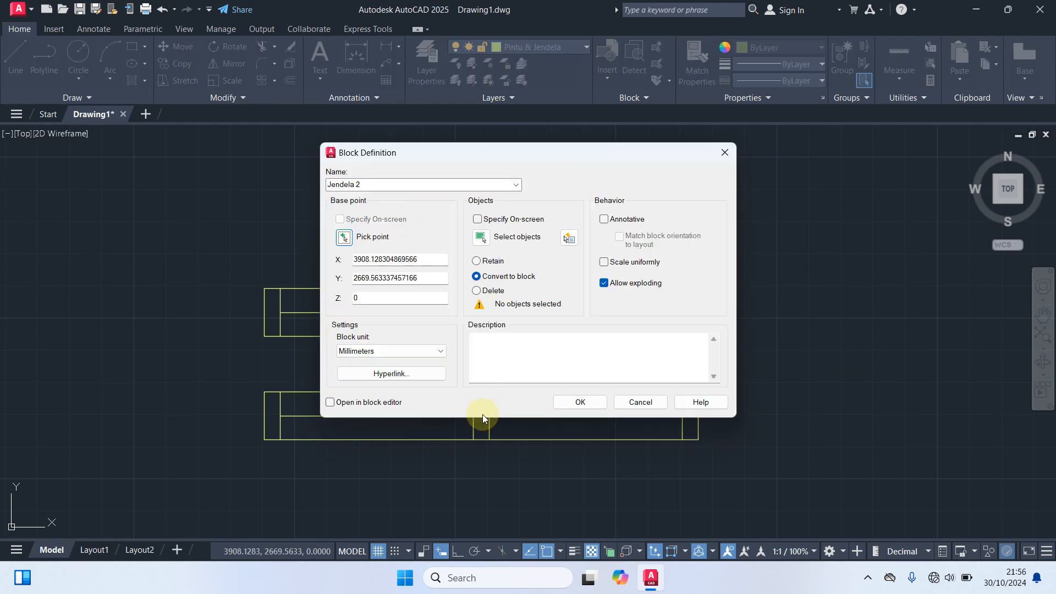
click(483, 239)
click(760, 481)
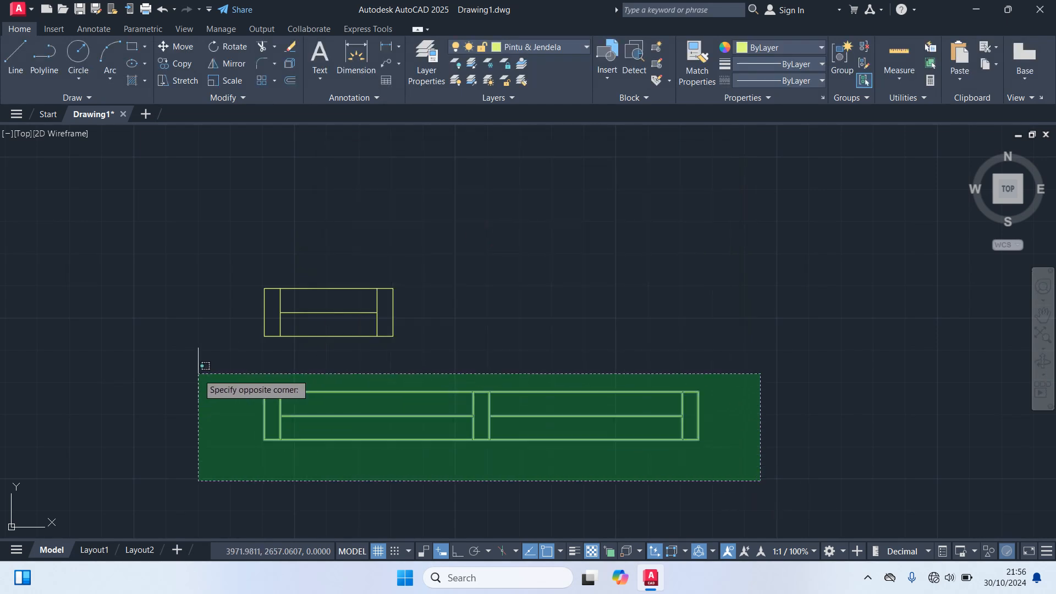
click(183, 358)
key(Return)
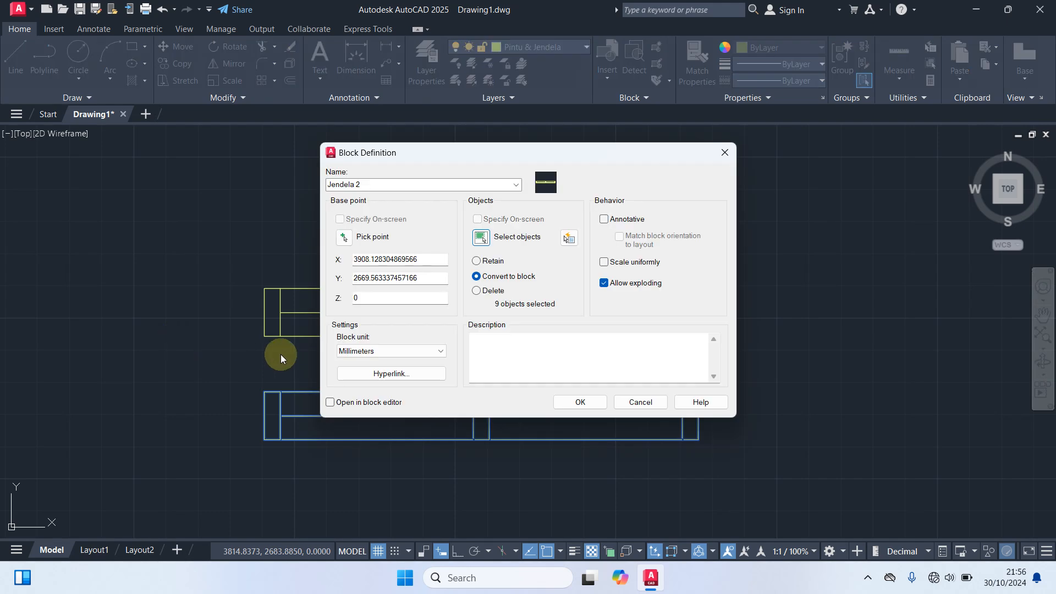
click(583, 402)
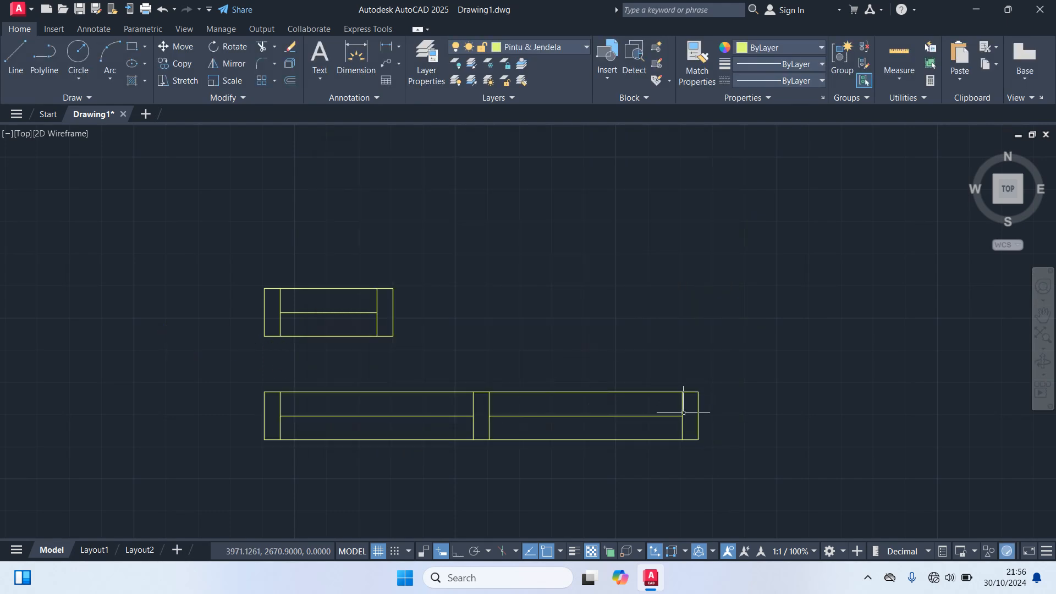
- Copy both window blocks together to the empty area right of the originals, using the double window's centre as base point
click(736, 458)
click(376, 302)
scroll(479, 351, down, 4)
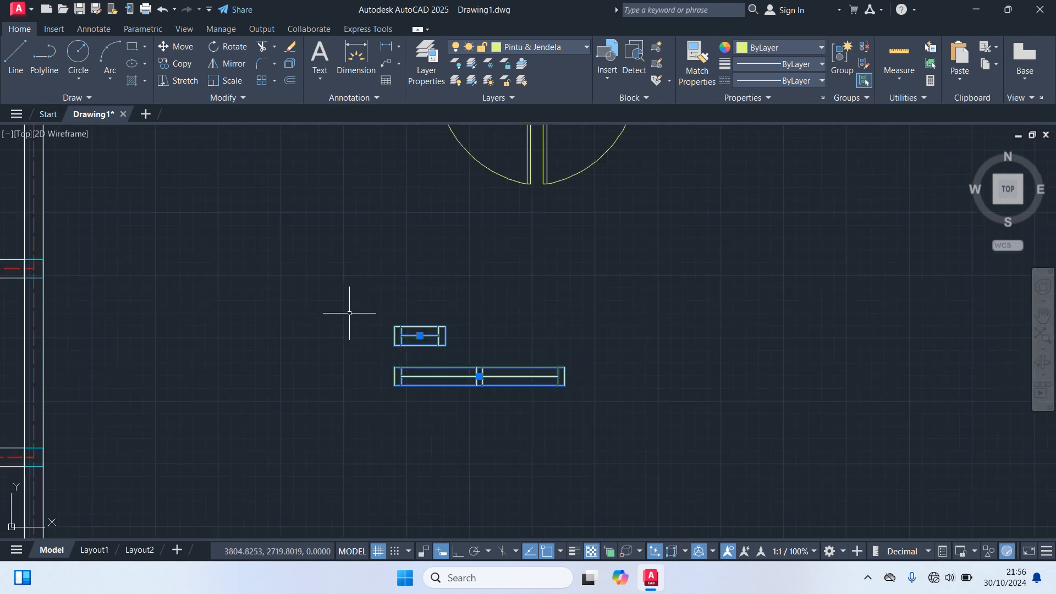
scroll(349, 313, down, 2)
middle_drag(349, 313, 431, 349)
text(co)
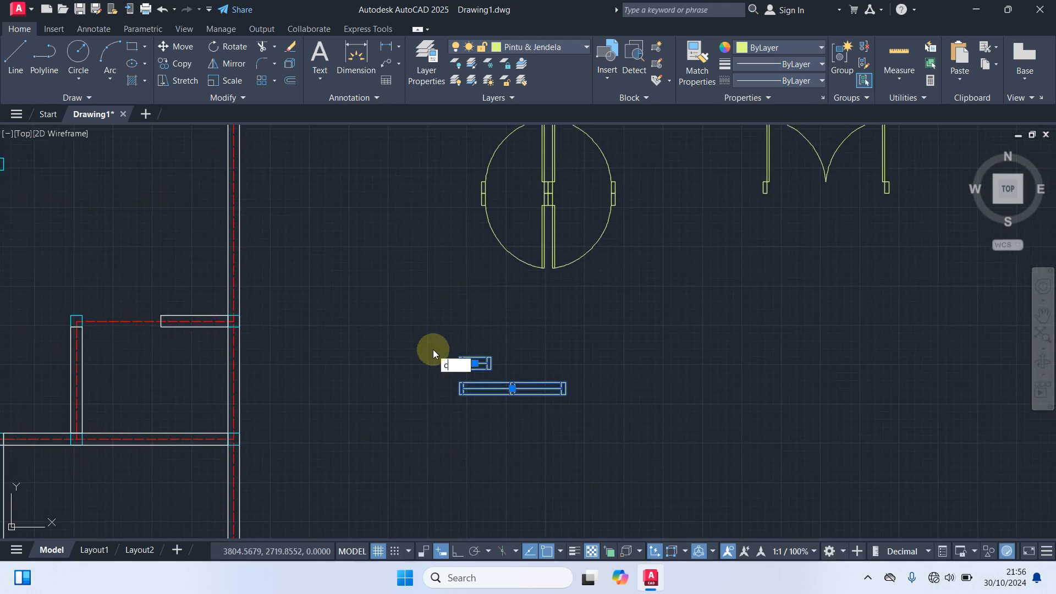
key(Return)
scroll(522, 392, up, 4)
scroll(483, 395, up, 4)
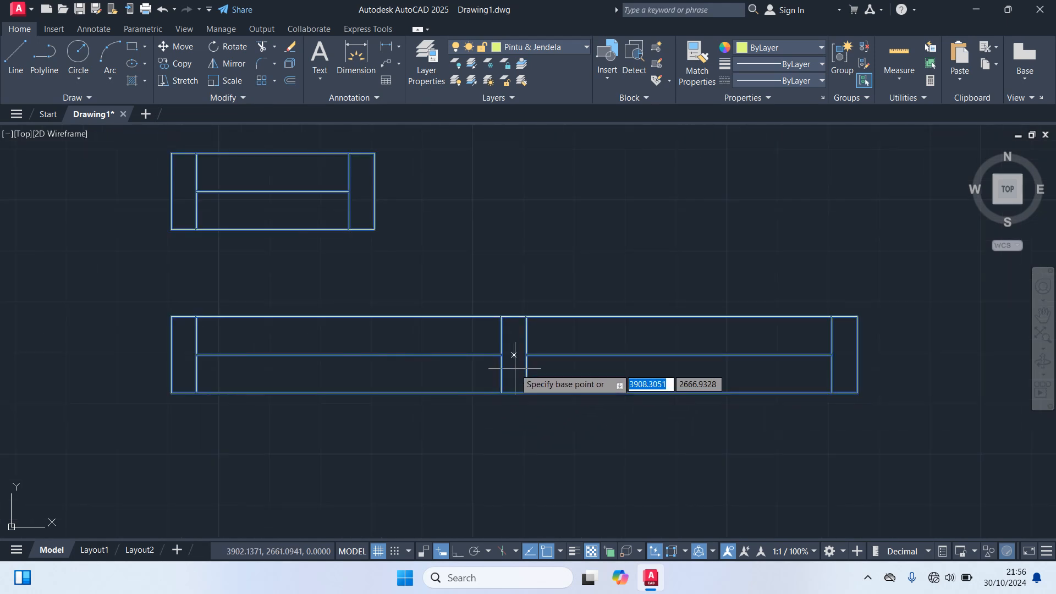
click(514, 355)
middle_drag(765, 342, 485, 365)
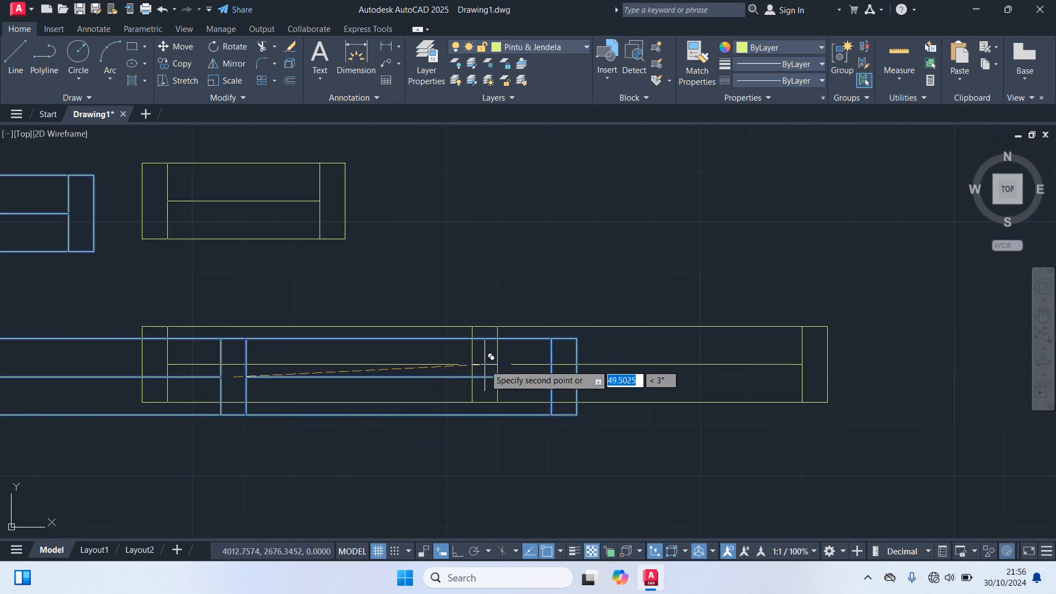
scroll(505, 375, down, 1)
scroll(800, 367, down, 1)
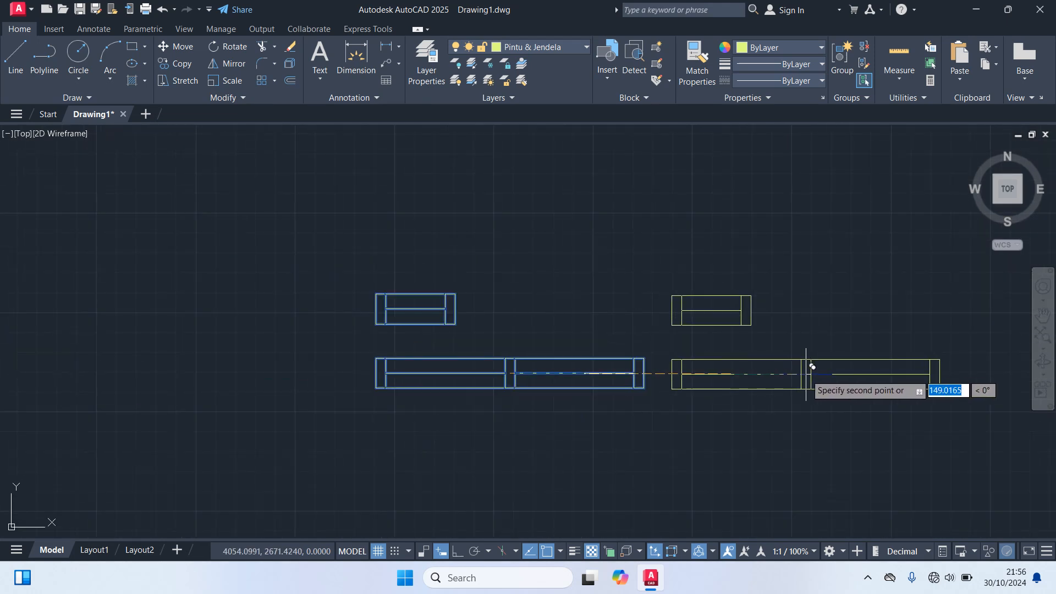
click(872, 365)
middle_drag(738, 285, 574, 286)
key(Escape)
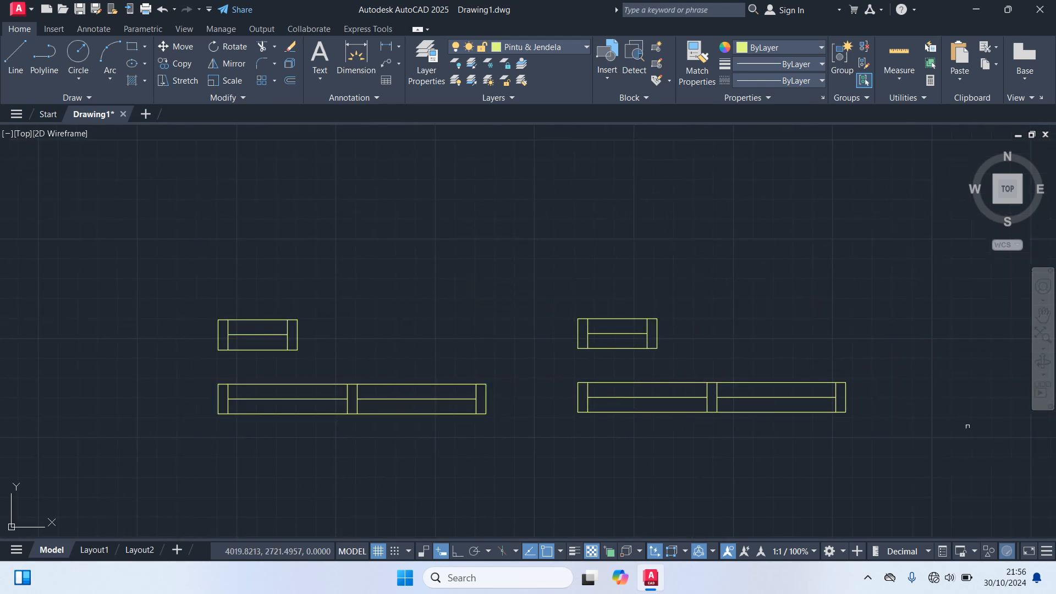
- Rotate the two copied window blocks 90 degrees about the bottom midpoint of the double window's left end post
click(962, 483)
click(528, 226)
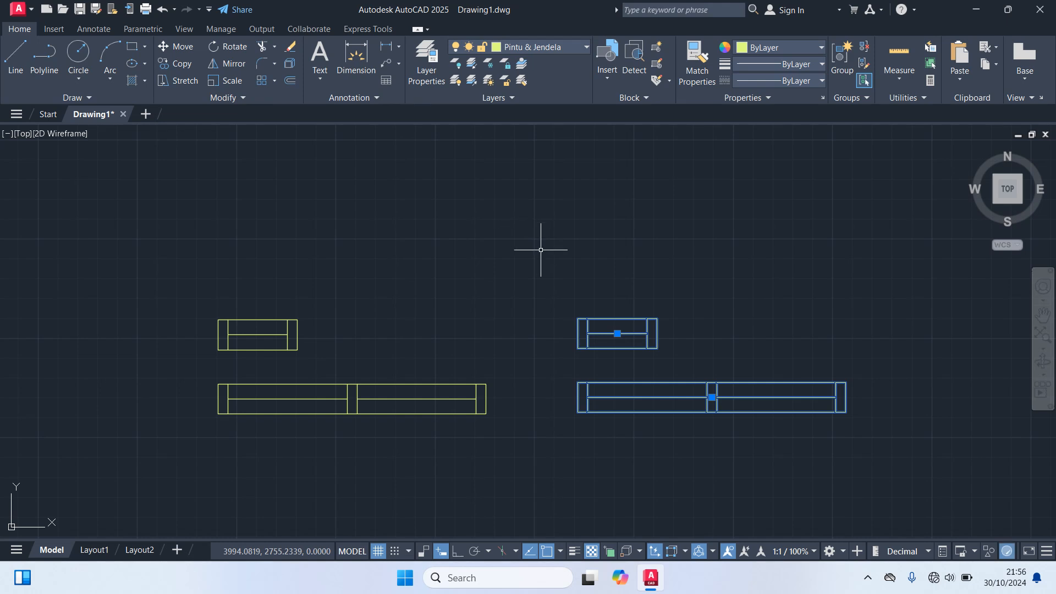
text(ro)
key(Return)
click(583, 412)
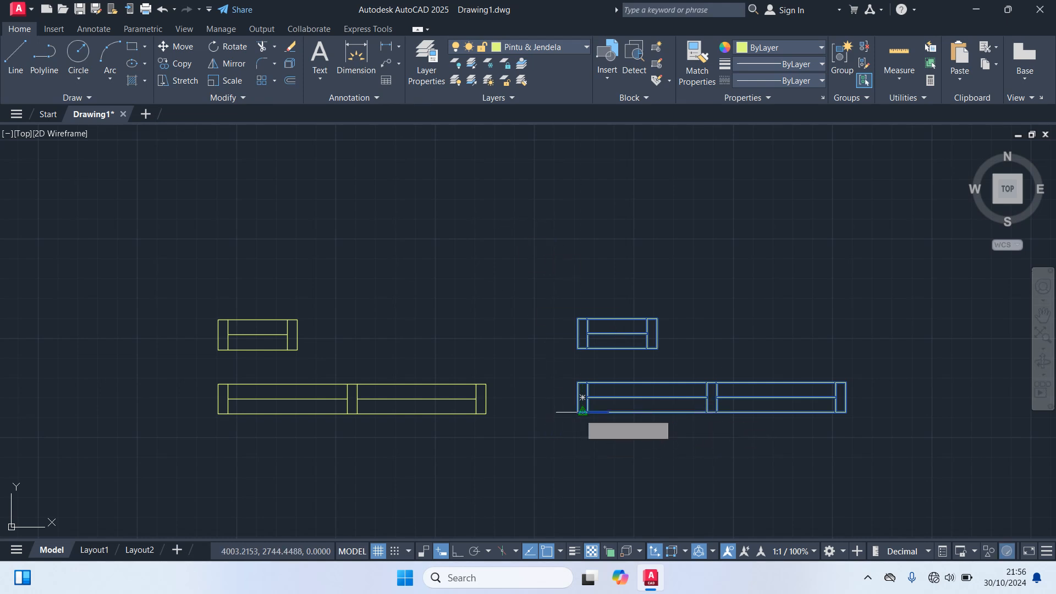
click(582, 412)
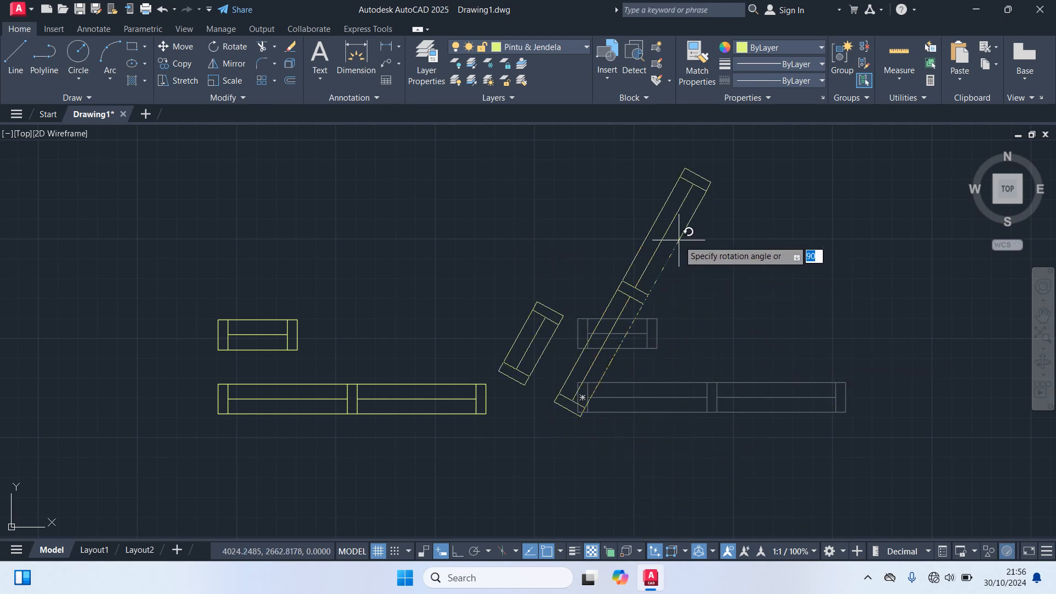
key(Return)
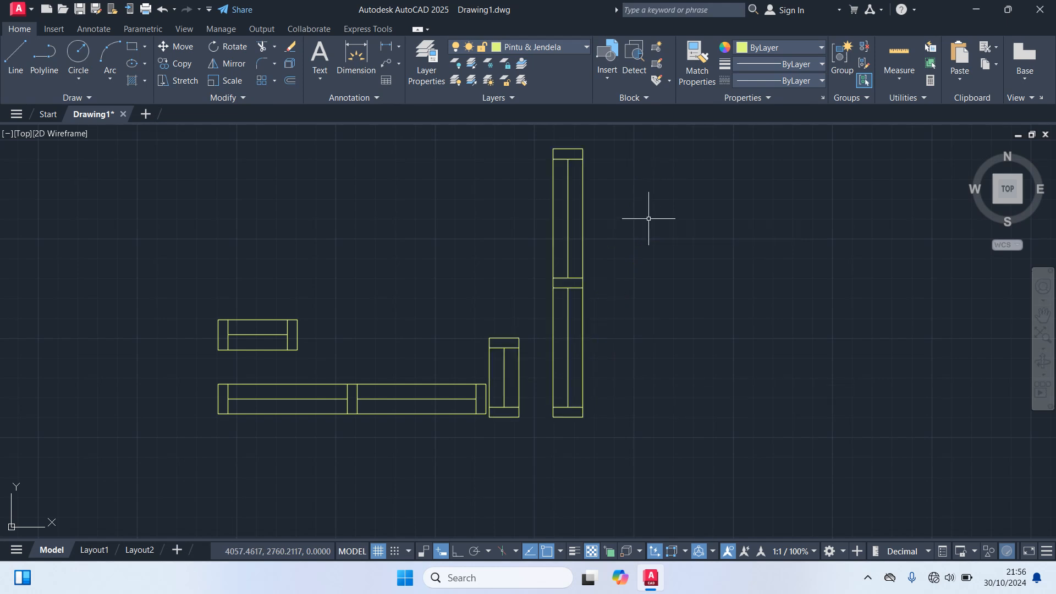
- Move the two vertical window blocks to the right, clear of the horizontal double window
click(625, 378)
click(469, 279)
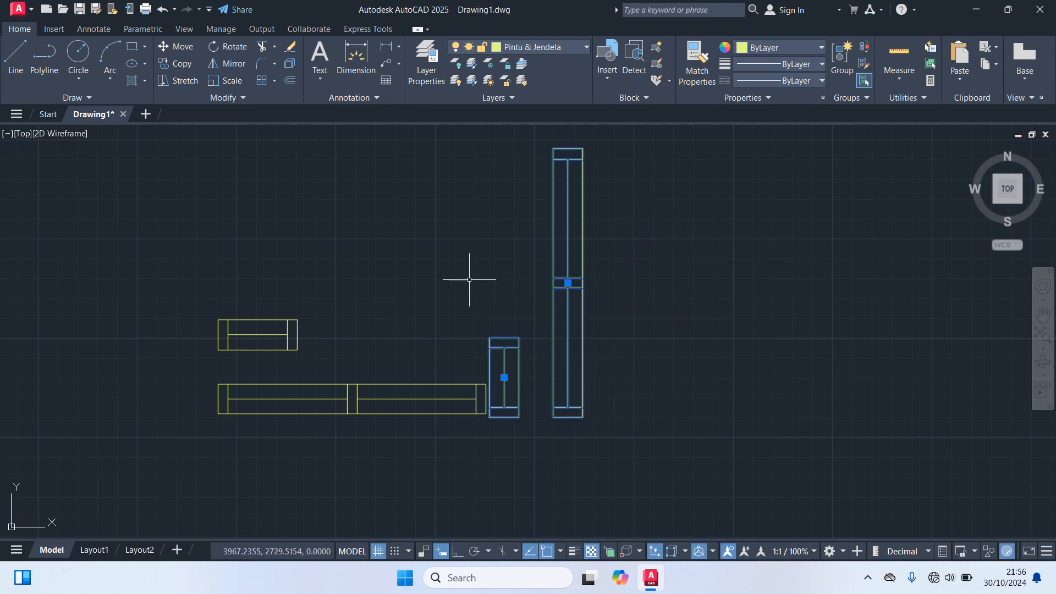
text(m)
key(Return)
click(664, 322)
click(751, 319)
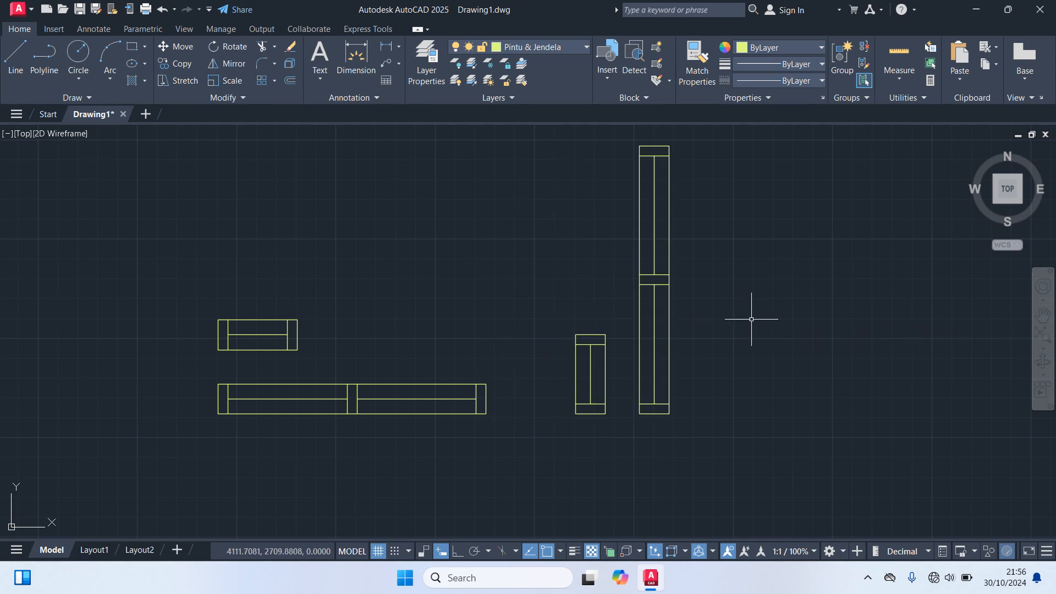
- Copy the double-door block from the point where its leaves meet to the midpoint of the upper edge of the plan's front entrance wall
scroll(690, 319, down, 8)
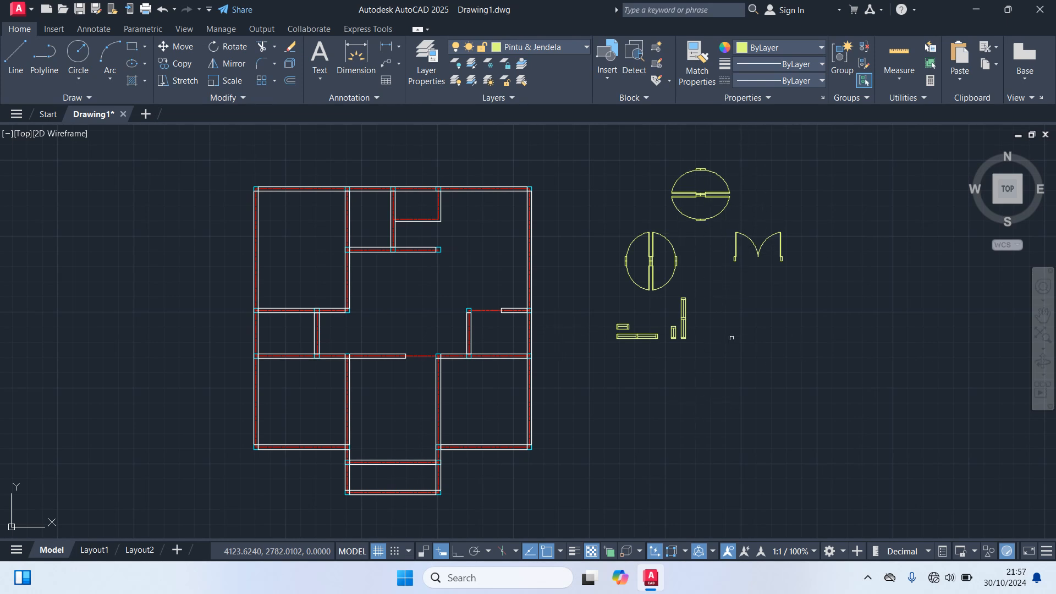
scroll(737, 315, up, 2)
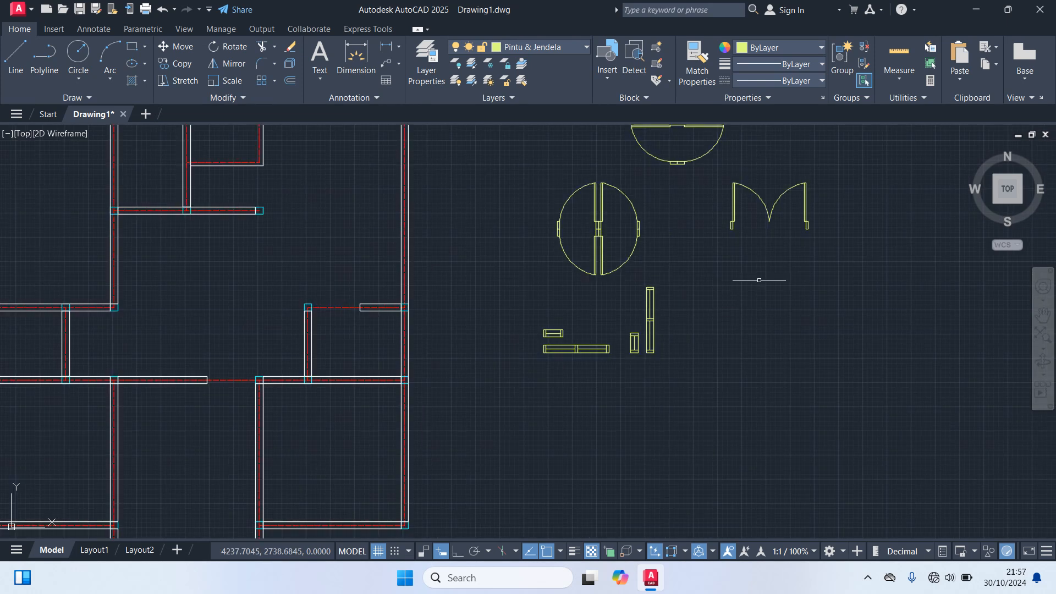
click(763, 204)
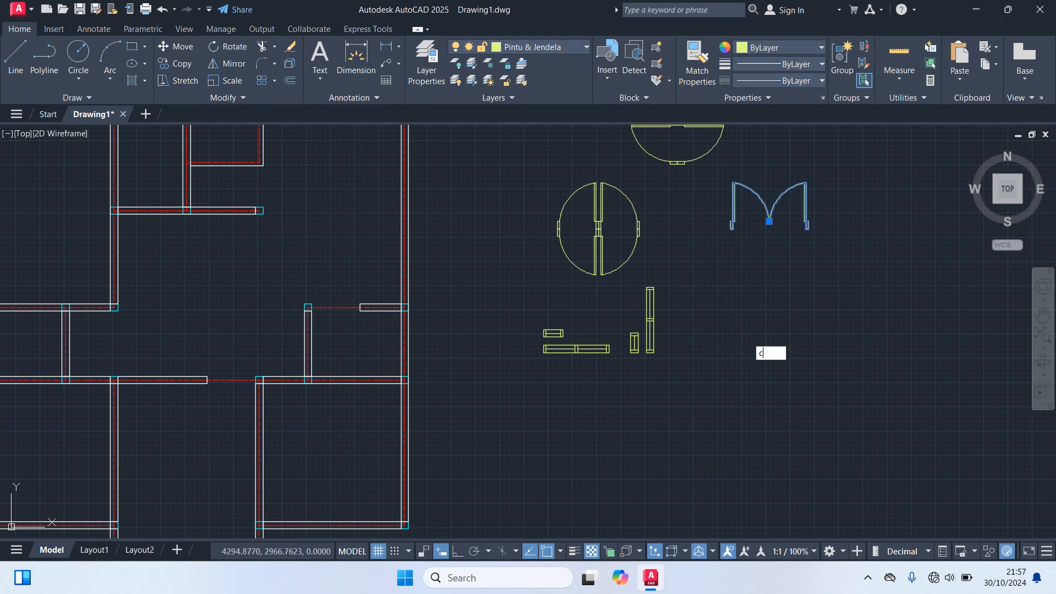
text(o)
key(Return)
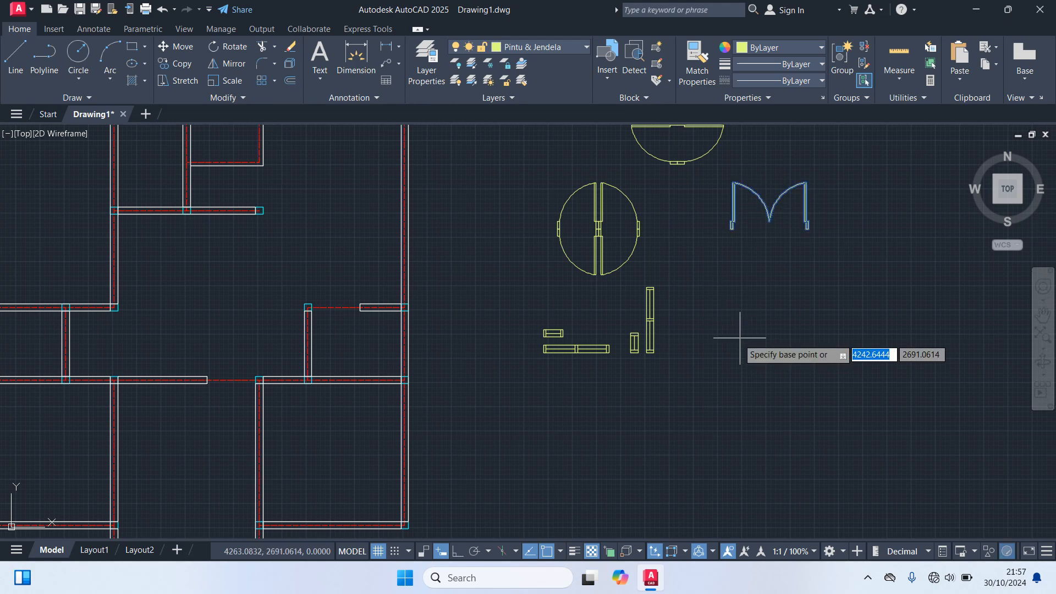
click(769, 221)
scroll(572, 405, down, 3)
scroll(502, 441, up, 5)
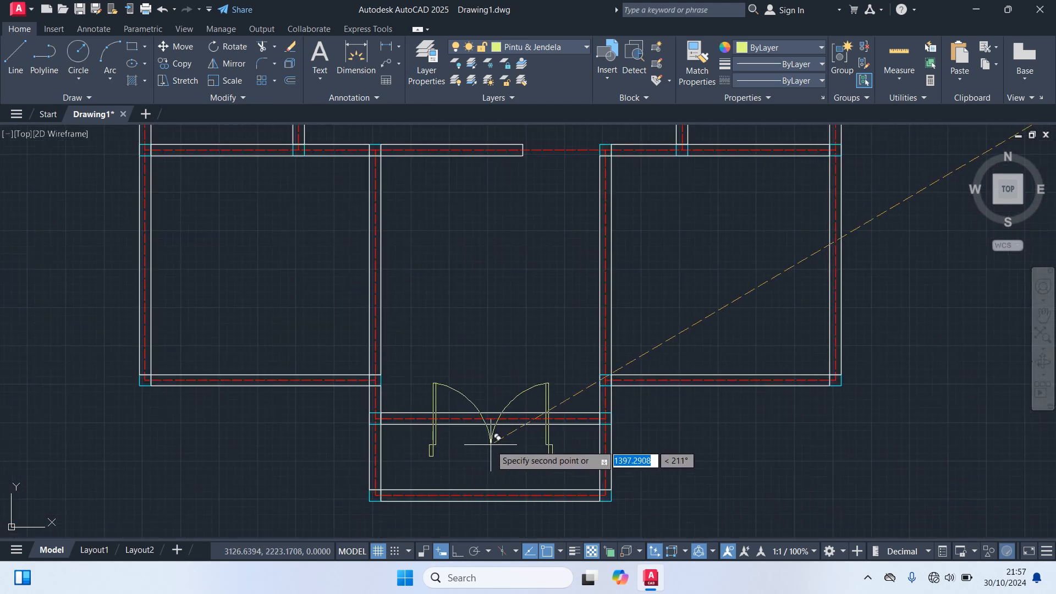
scroll(490, 444, up, 2)
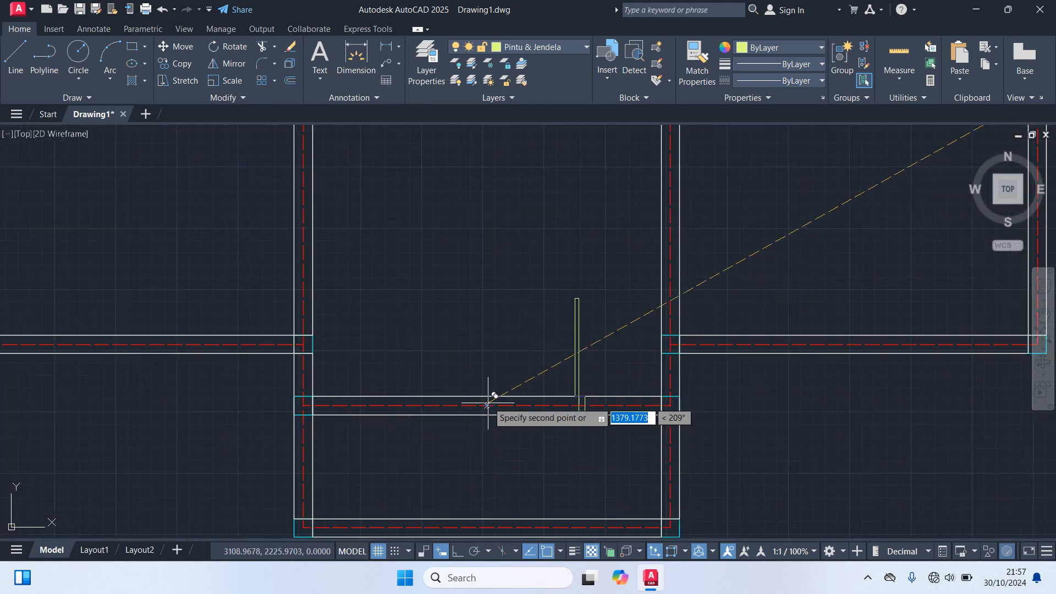
key(Escape)
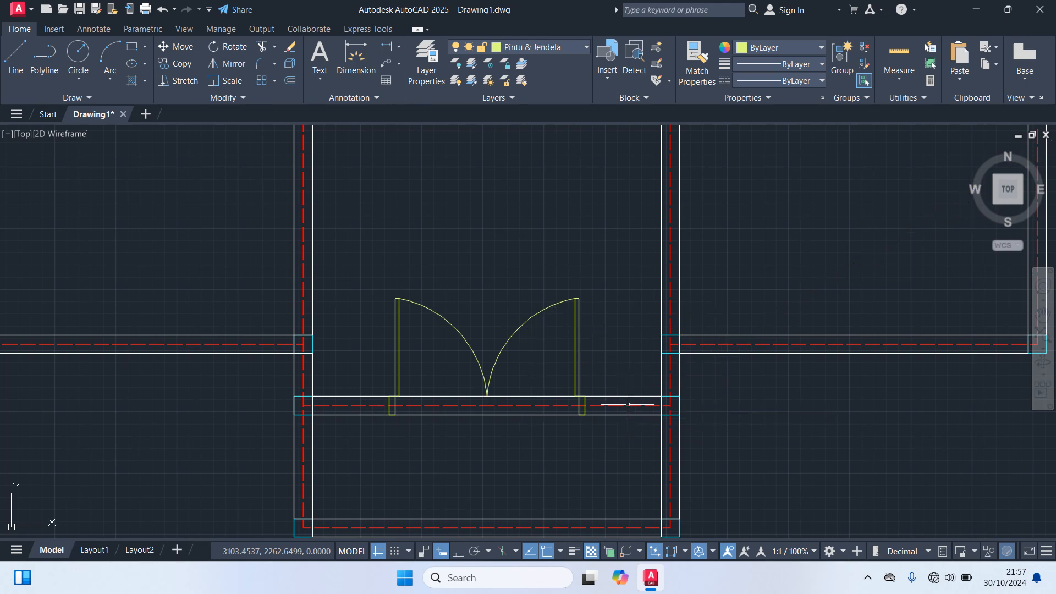
- Copy the small horizontal window block by its centre onto the front entrance wall's centreline, between the double door and the right-hand wall
scroll(631, 406, down, 5)
middle_drag(801, 358, 601, 431)
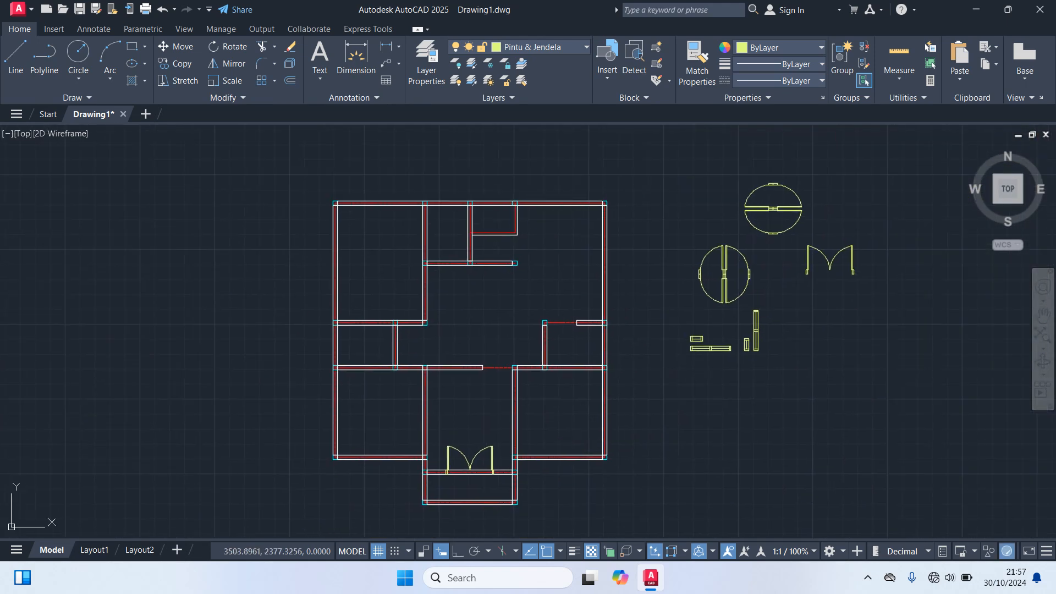
scroll(714, 336, up, 8)
click(692, 304)
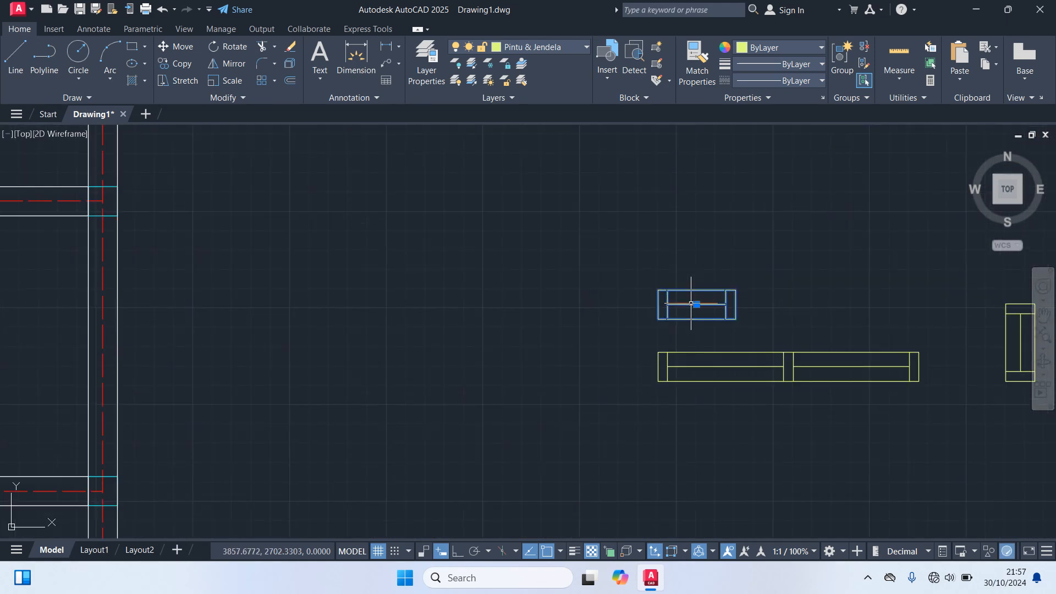
text(co)
key(Return)
click(696, 305)
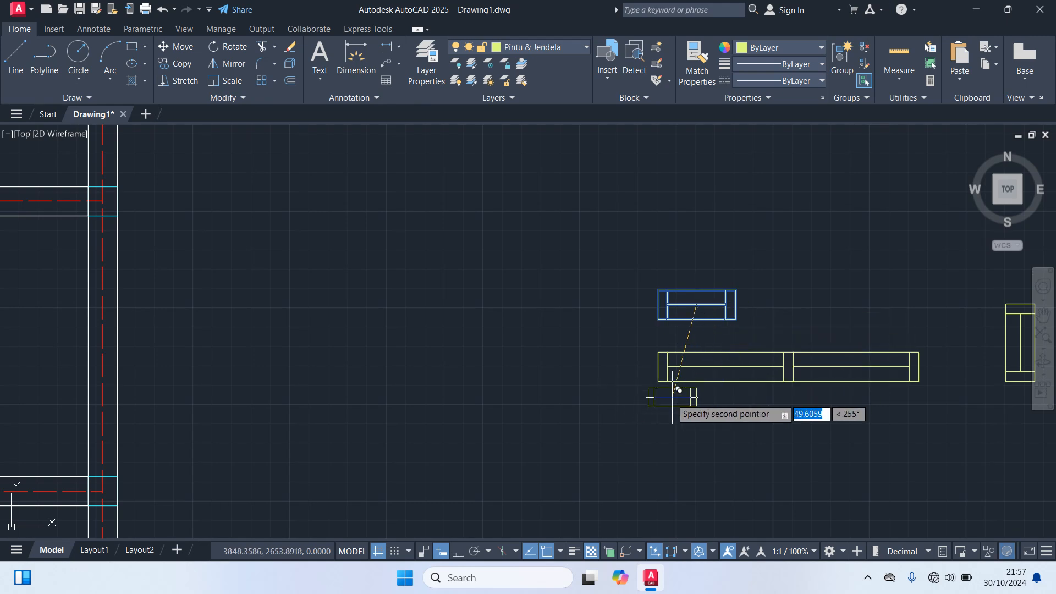
scroll(612, 438, down, 6)
middle_drag(583, 450, 851, 43)
scroll(591, 204, up, 6)
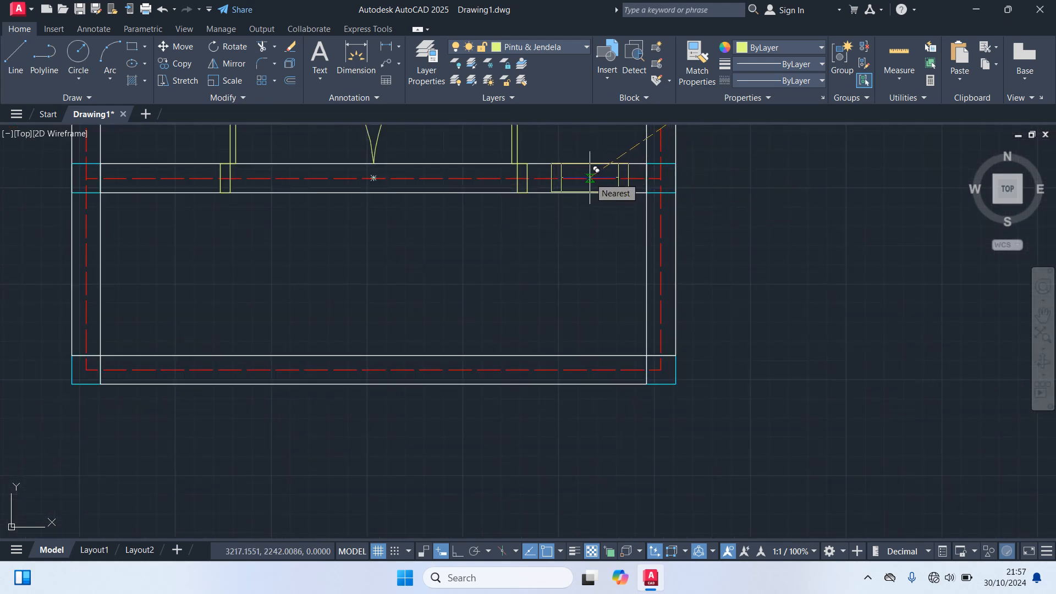
click(590, 178)
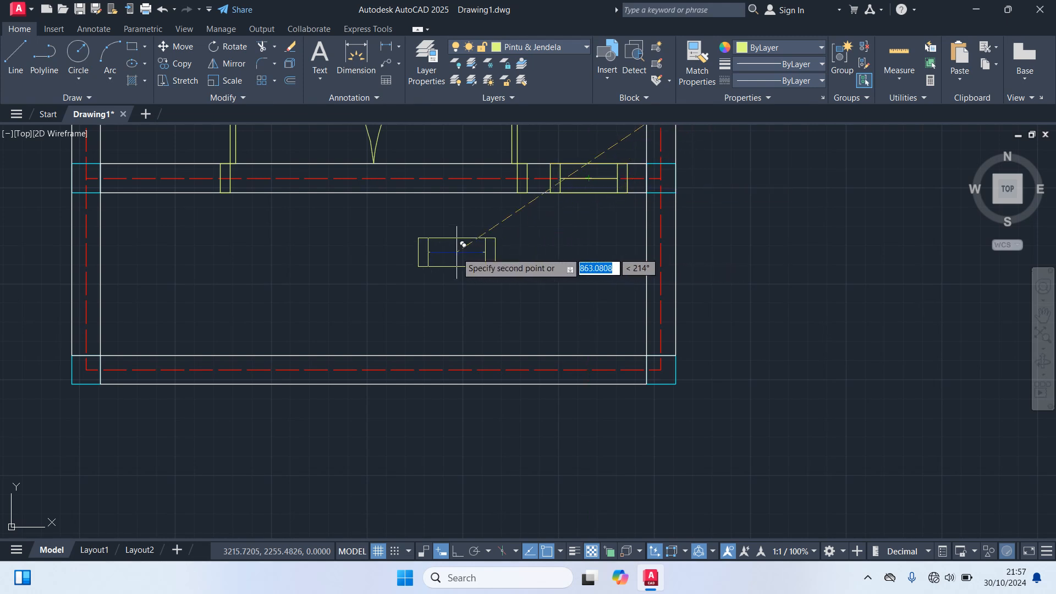
- Place another small window copy on the entrance wall's centreline, between the double door and the left-hand wall
middle_drag(439, 244, 784, 358)
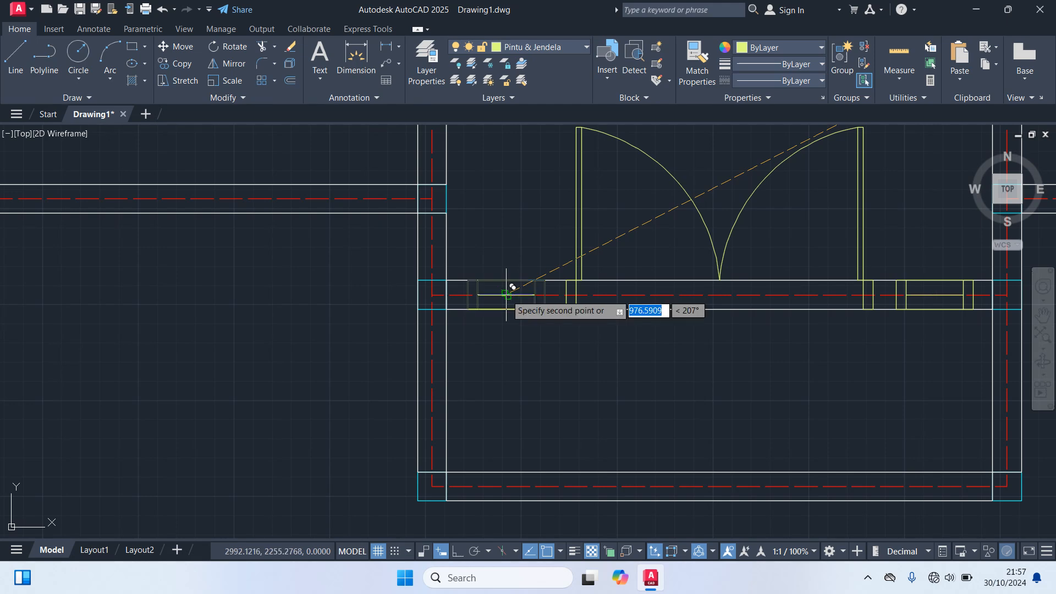
scroll(492, 352, down, 4)
scroll(508, 387, down, 4)
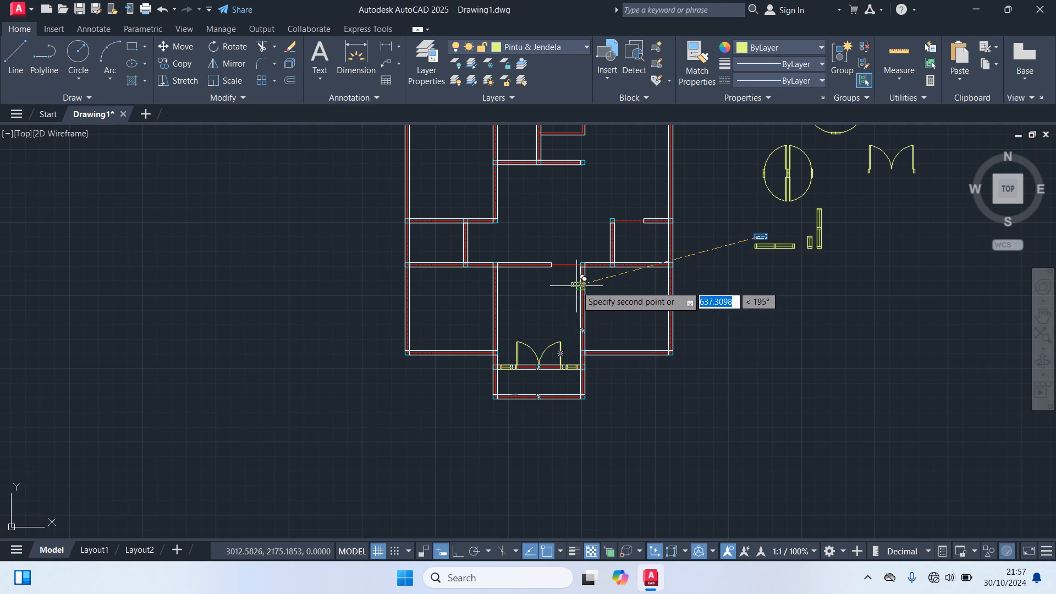
- Place two more small horizontal window copies on the plan's top exterior wall, one above each of the two small upper rooms
middle_drag(605, 235, 603, 431)
scroll(525, 311, up, 2)
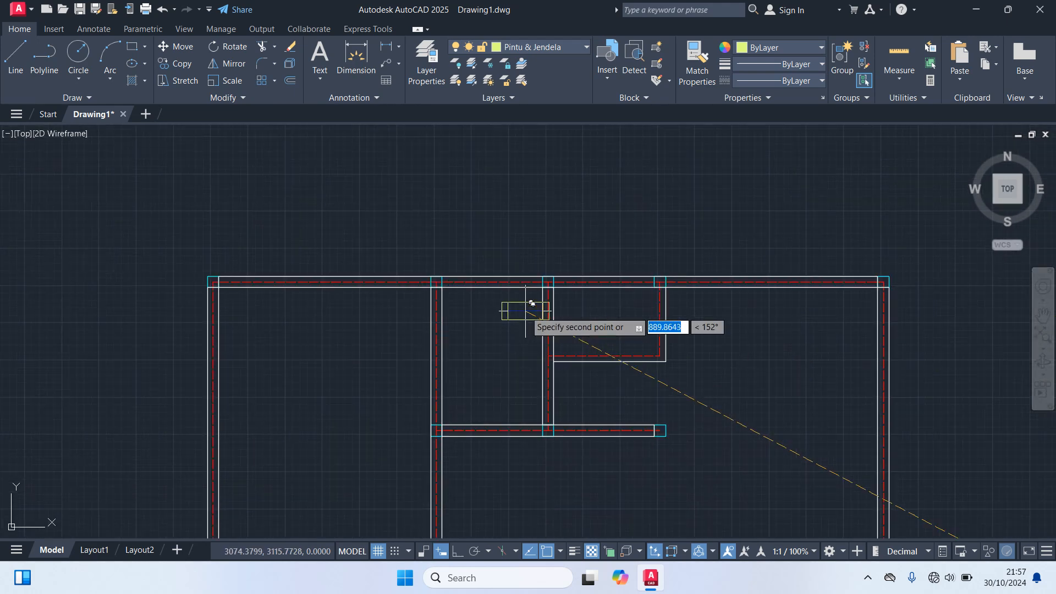
scroll(525, 311, up, 2)
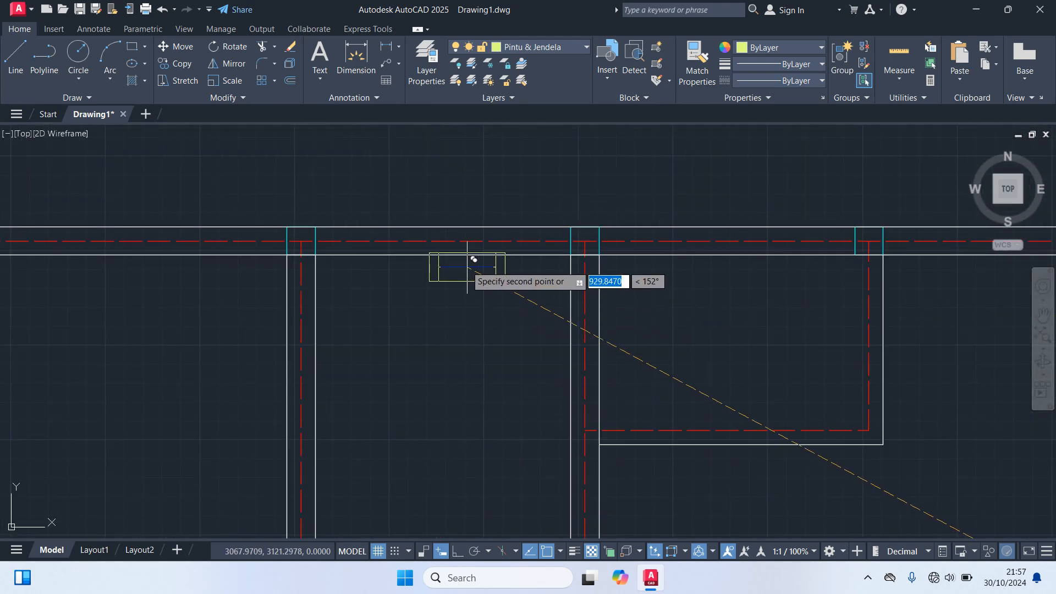
click(438, 240)
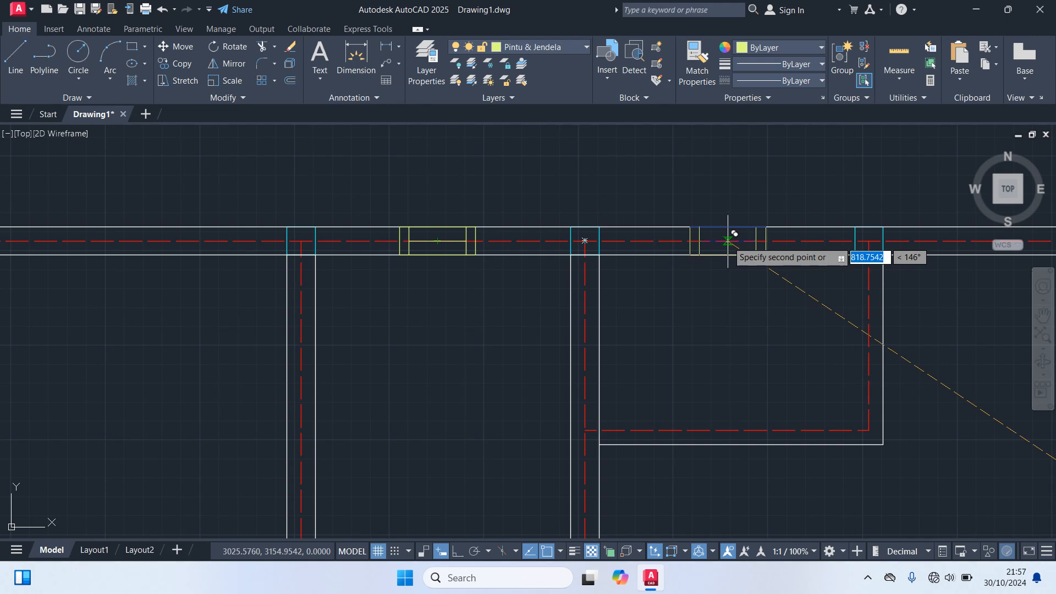
scroll(712, 332, down, 5)
middle_drag(820, 363, 707, 264)
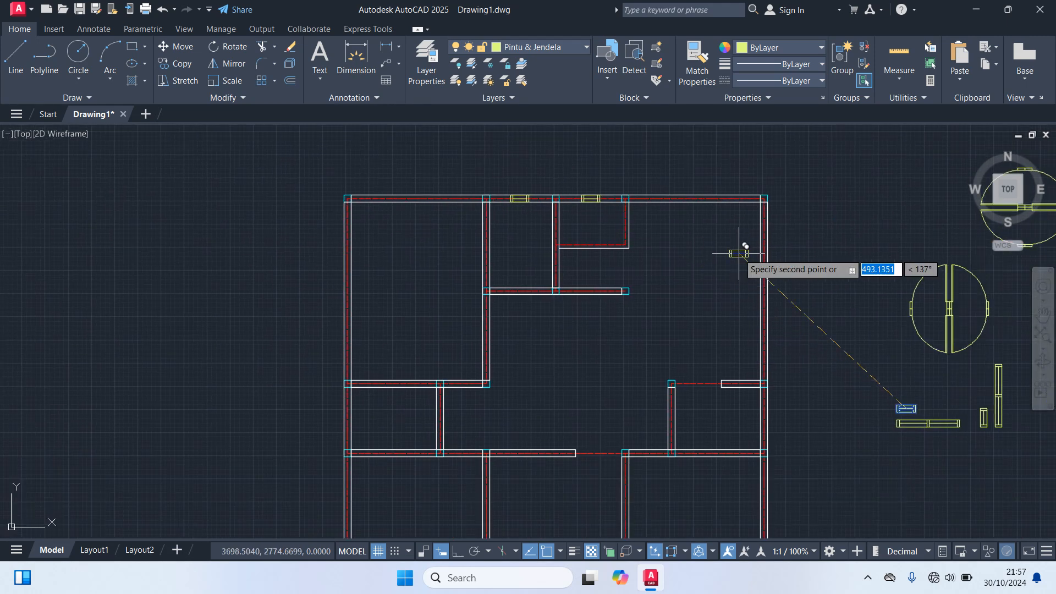
key(Escape)
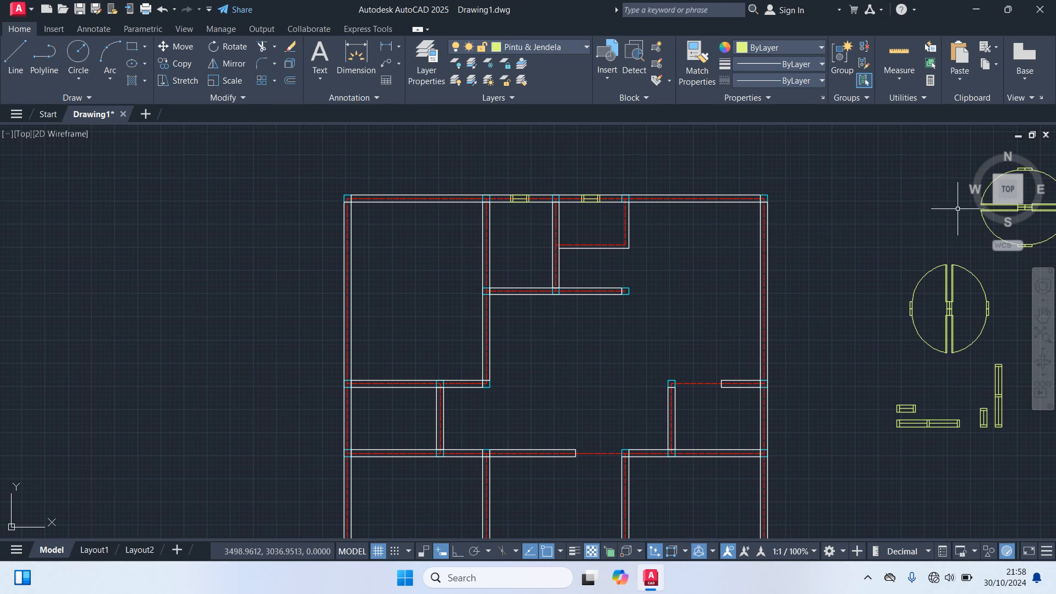
- Copy the small vertical window block by its centre onto the right exterior wall's centreline, midway along the small middle room
middle_drag(876, 341, 733, 283)
scroll(858, 357, up, 8)
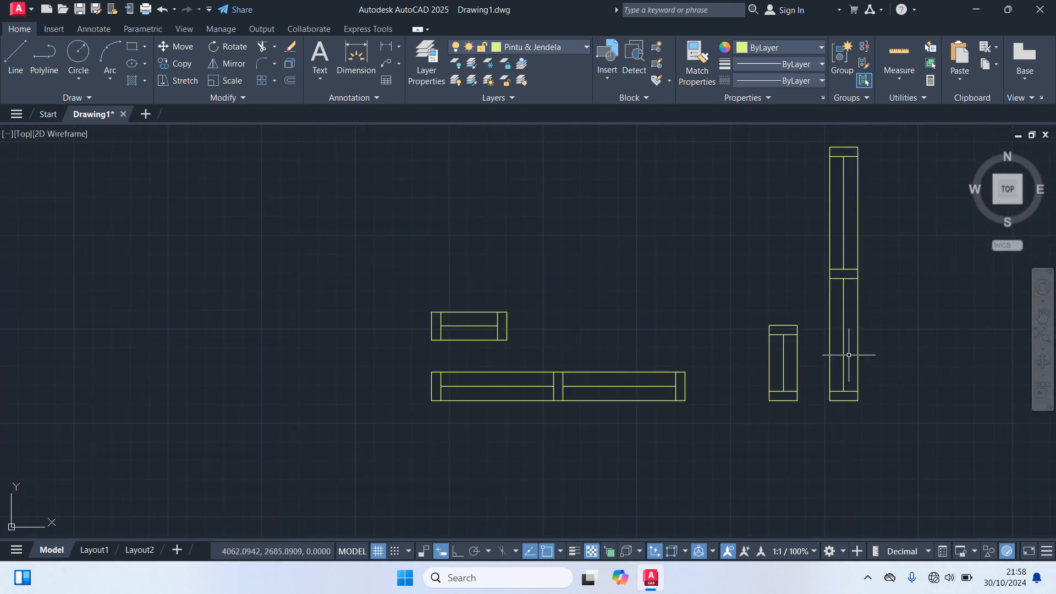
click(741, 368)
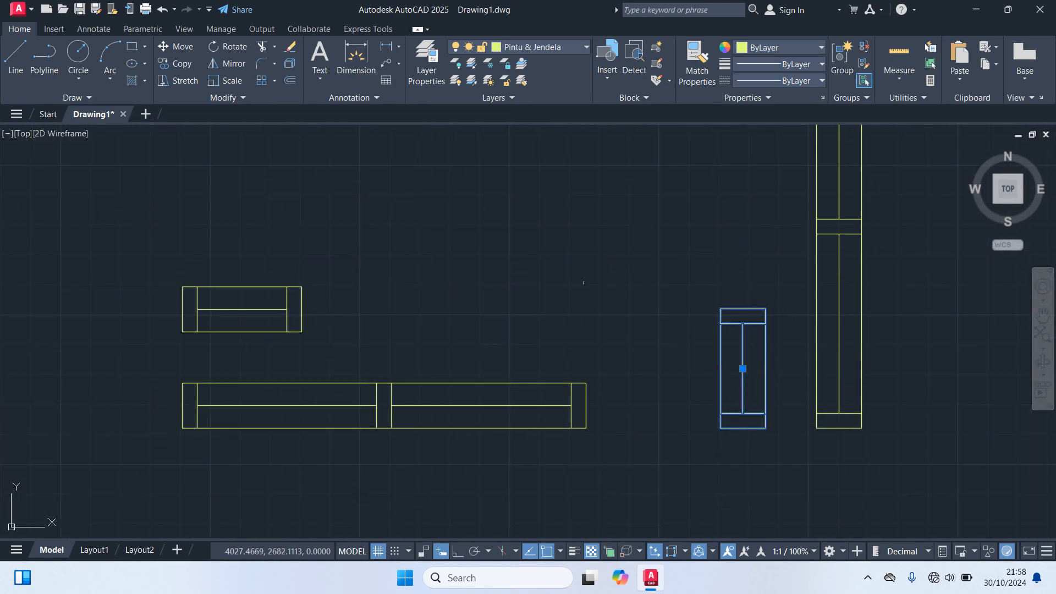
text(co)
key(Return)
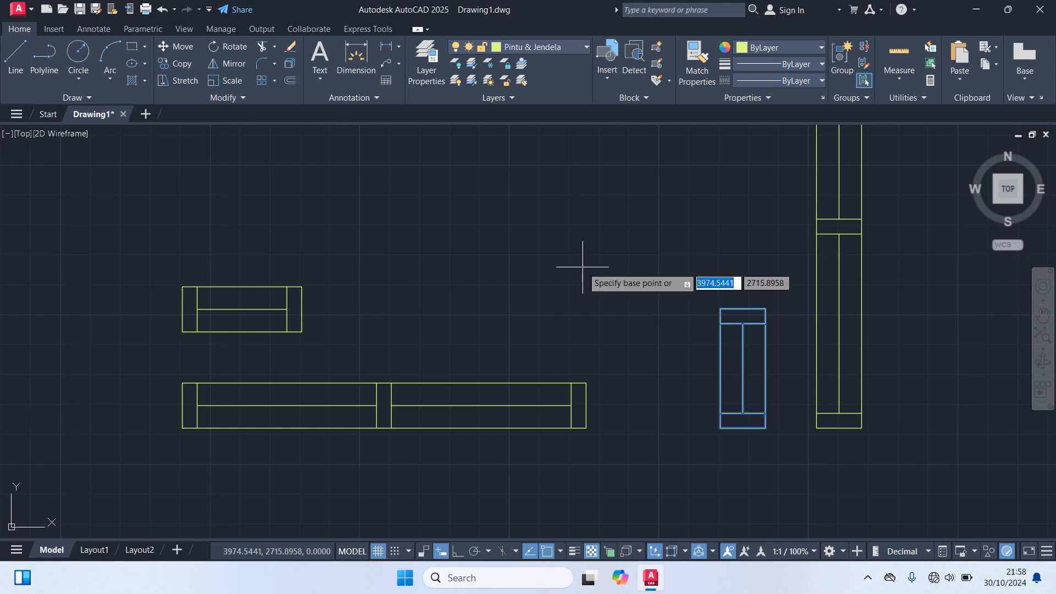
click(765, 379)
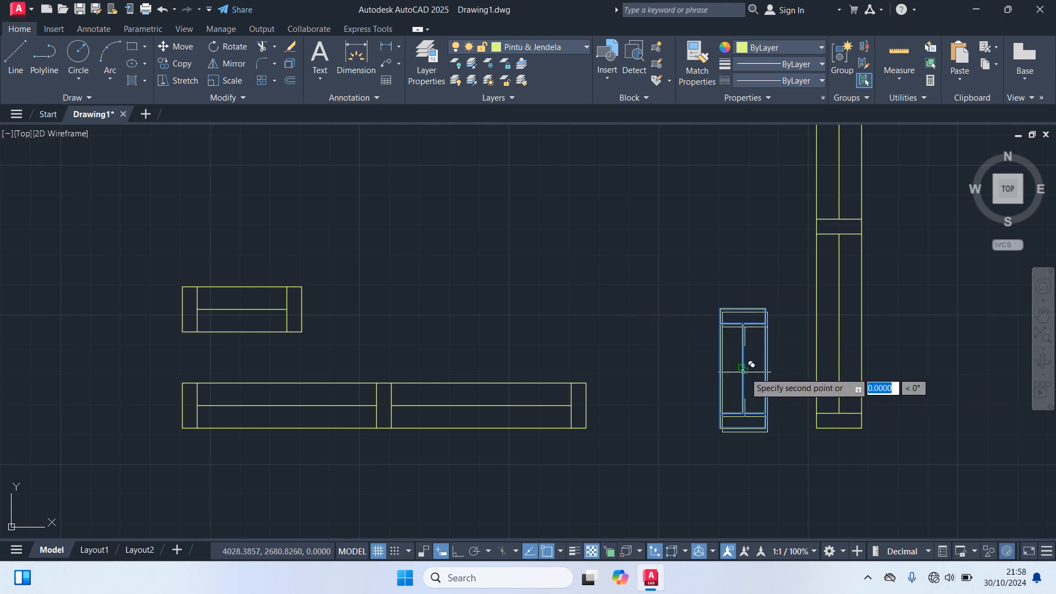
scroll(736, 374, down, 5)
middle_drag(403, 440, 552, 319)
scroll(512, 308, up, 6)
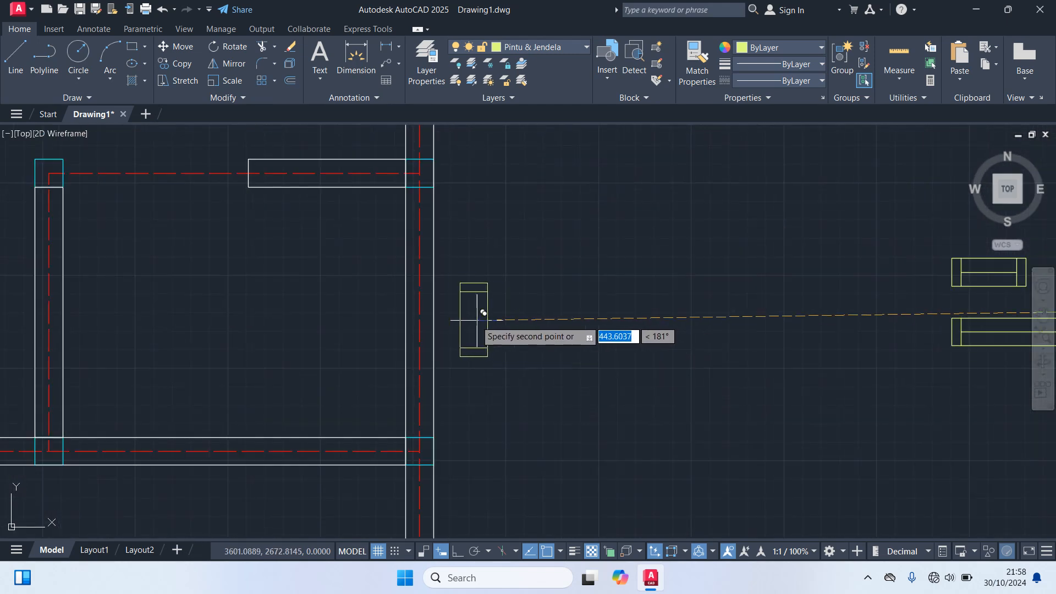
click(419, 323)
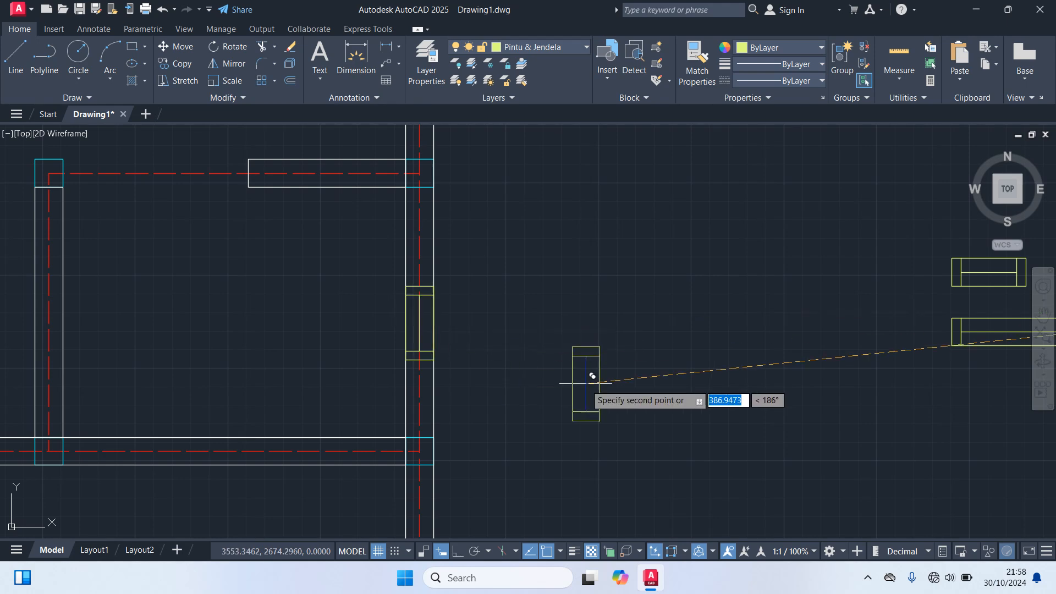
- Place another small vertical window copy on the left exterior wall's centreline, midway along the small middle room
scroll(495, 319, down, 2)
middle_drag(504, 313, 766, 323)
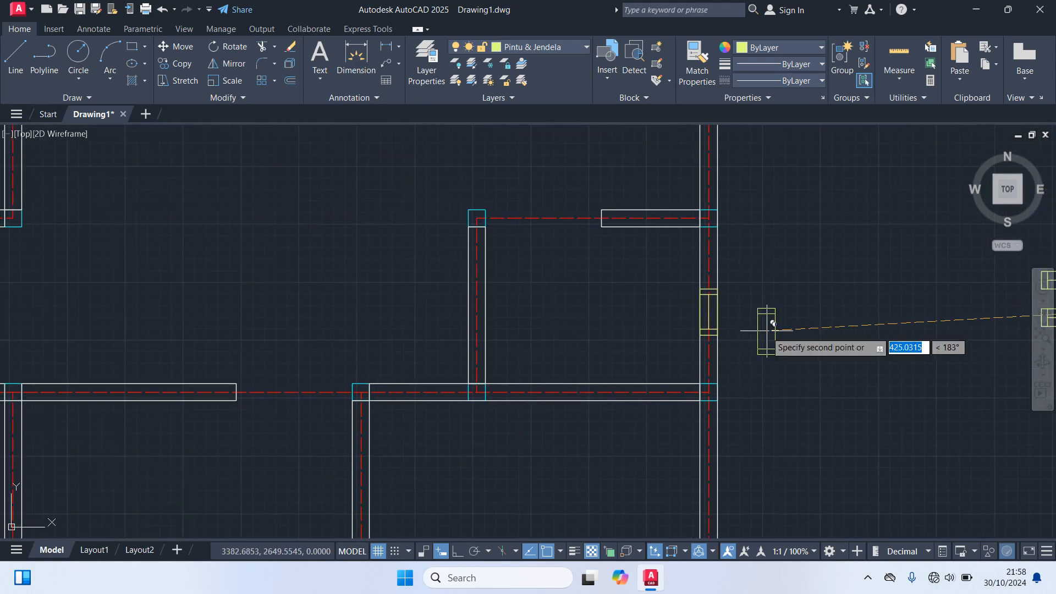
scroll(401, 357, down, 3)
scroll(315, 355, up, 3)
scroll(315, 344, up, 2)
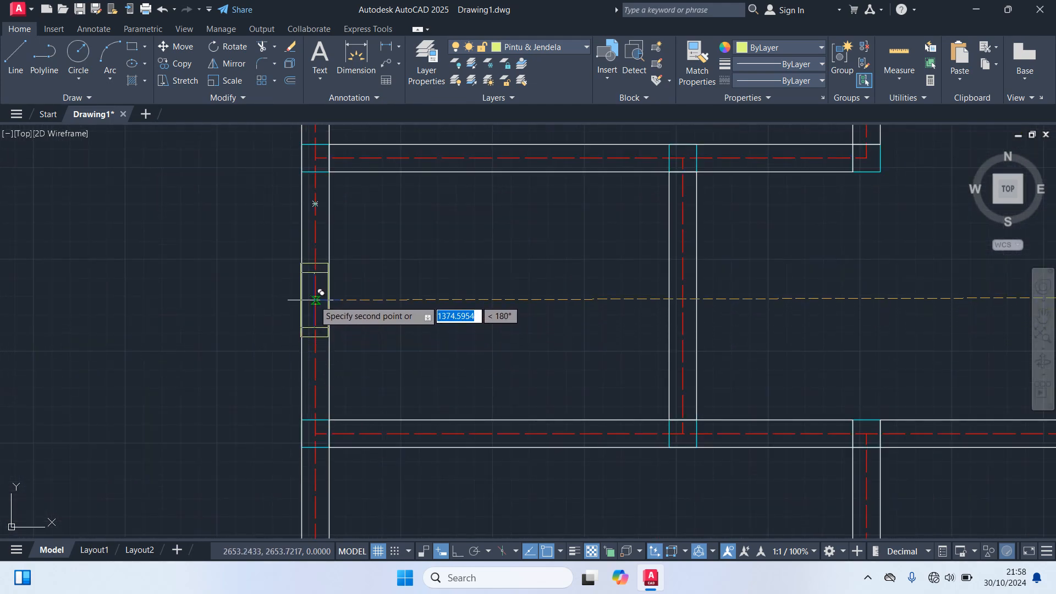
scroll(315, 301, up, 2)
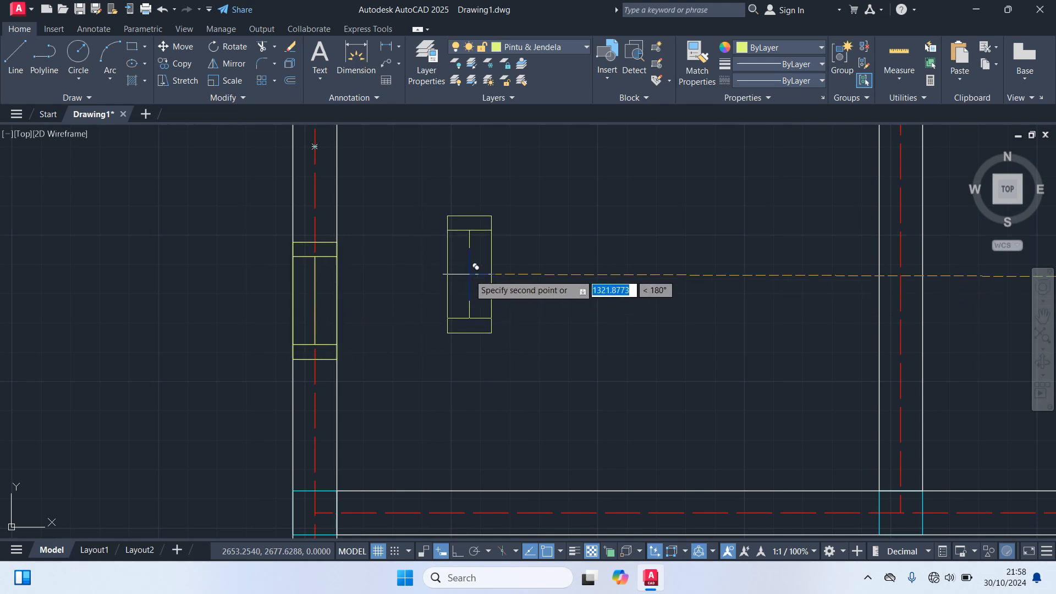
scroll(469, 274, down, 2)
scroll(290, 330, down, 3)
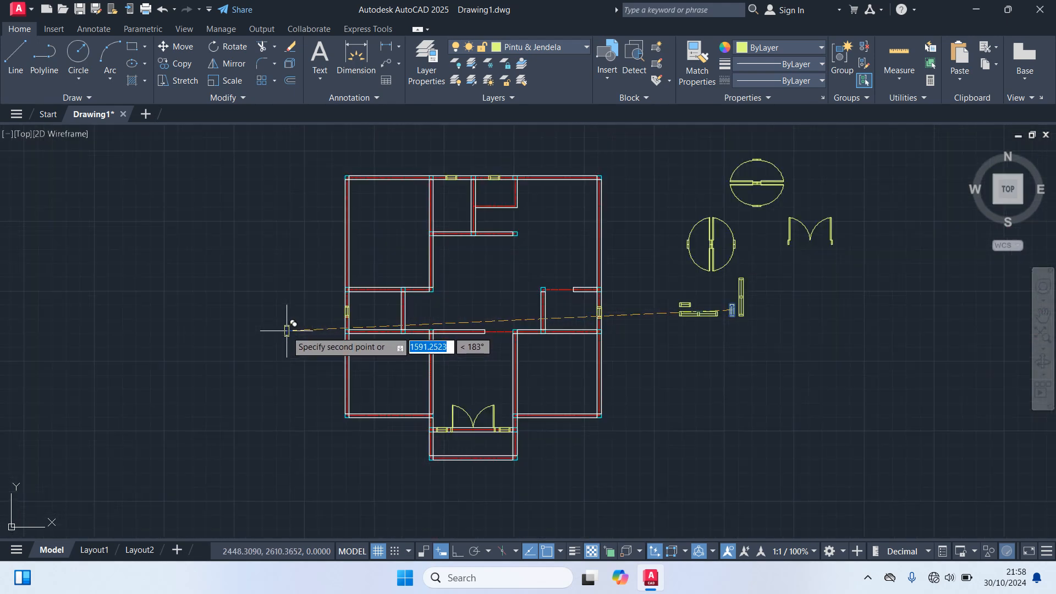
click(348, 317)
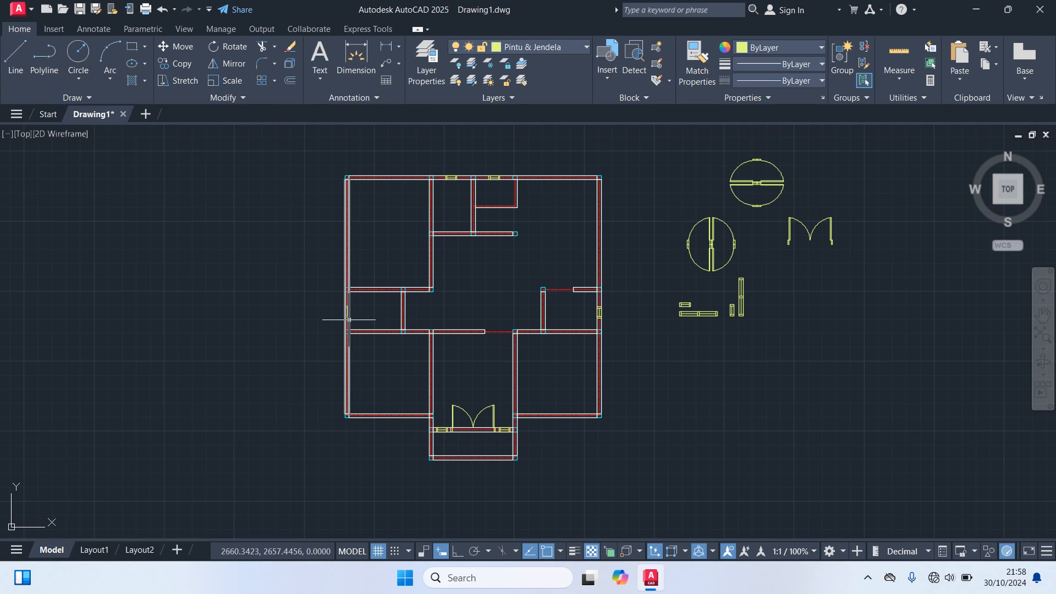
- Copy the lower-right door of the vertical single-door group by its hinge-side jamb corner into the lower-right room's upper wall, beside the left column
scroll(721, 264, up, 2)
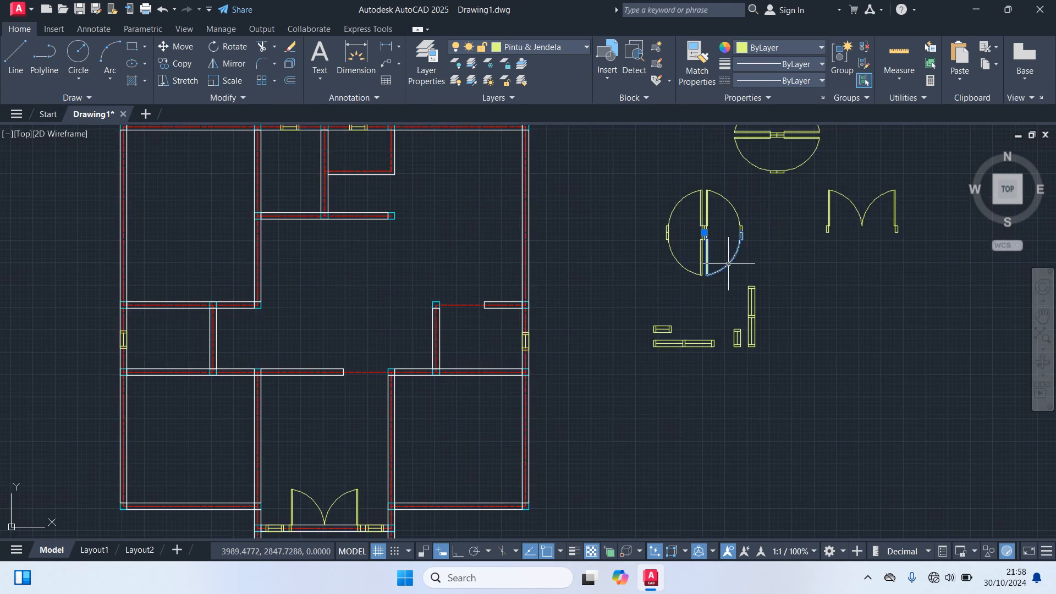
text(o)
key(Return)
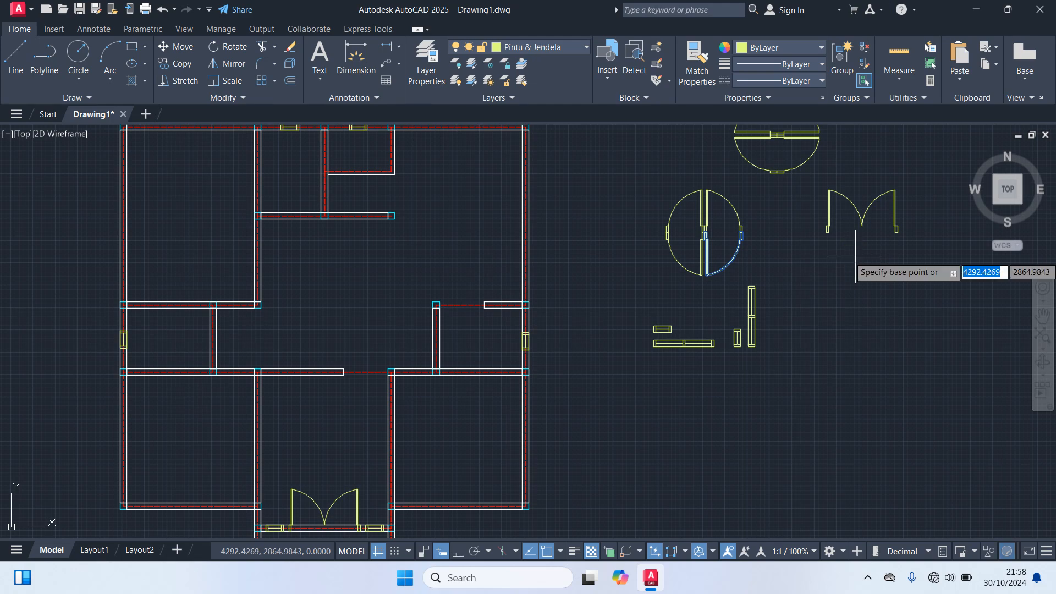
scroll(701, 239, up, 6)
scroll(701, 239, up, 2)
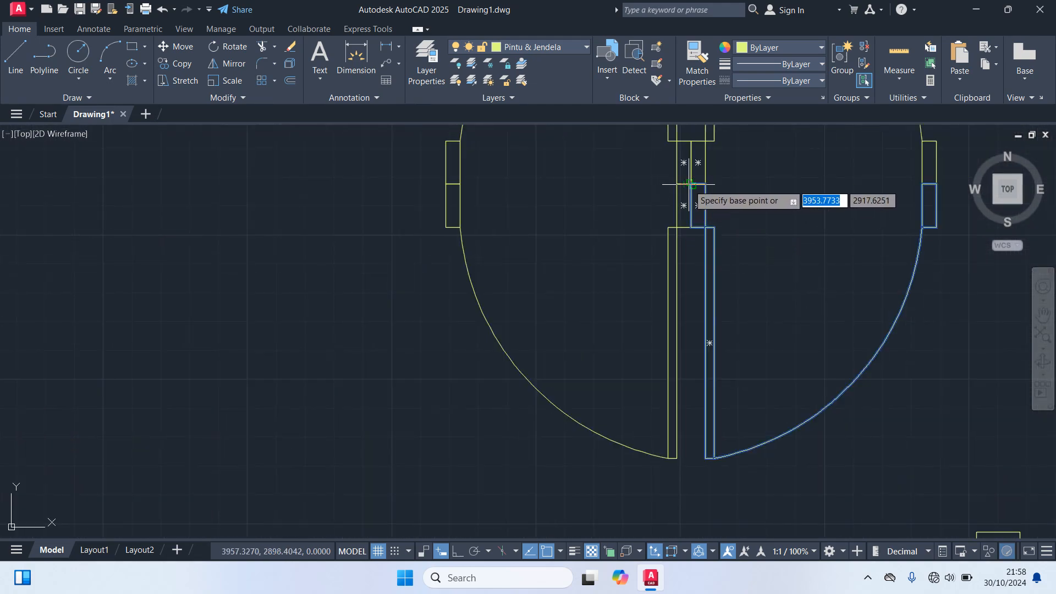
click(697, 204)
scroll(645, 345, down, 8)
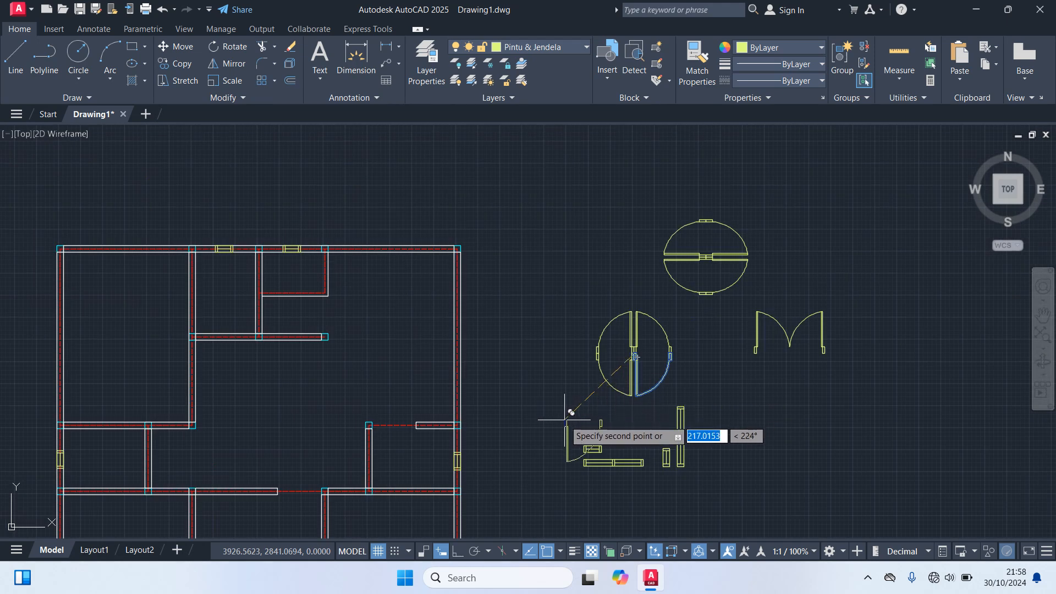
scroll(495, 220, down, 2)
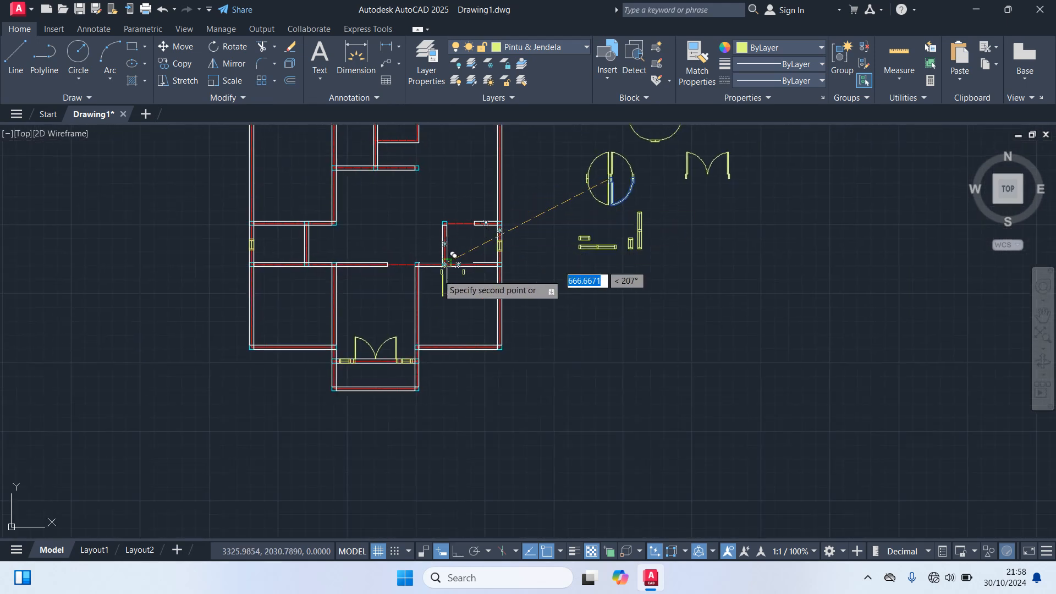
scroll(432, 293, up, 10)
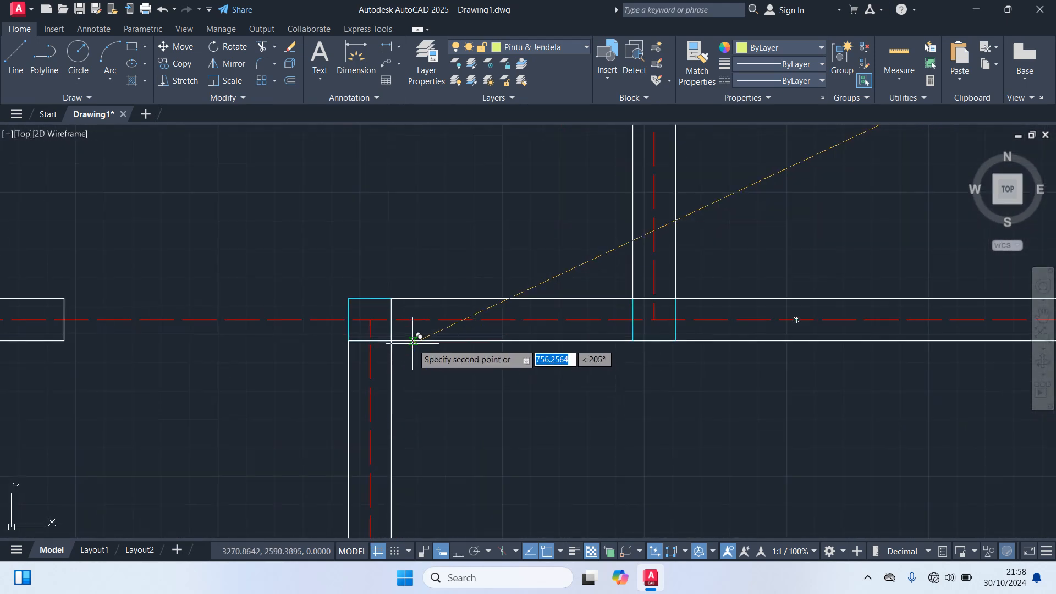
scroll(538, 352, down, 5)
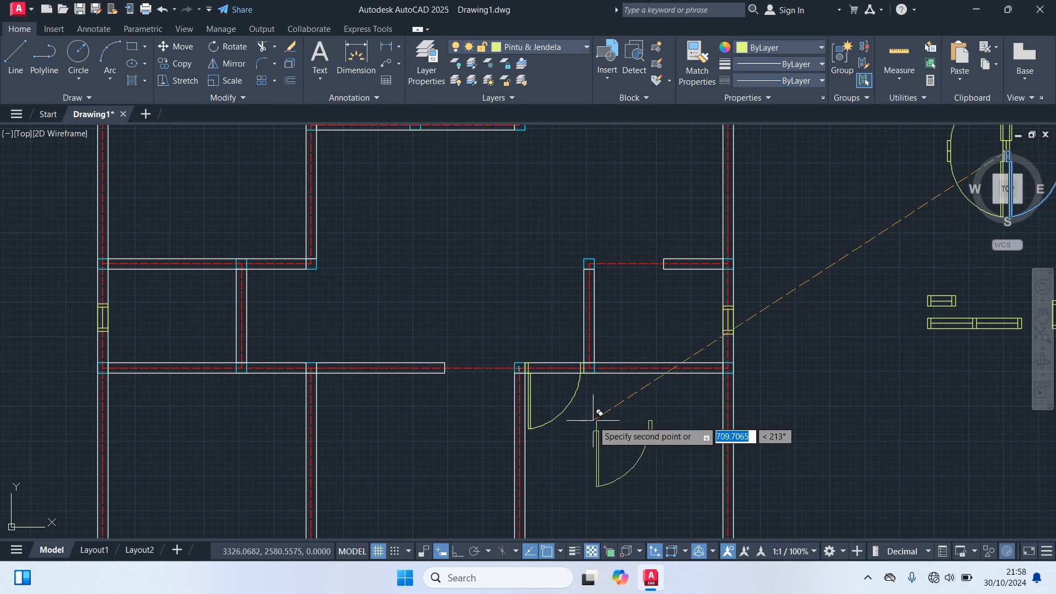
key(Escape)
- Copy the lower-left door of the vertical single-door group by its hinge-side jamb corner into the lower-left room's upper wall, beside the right column
scroll(691, 364, down, 3)
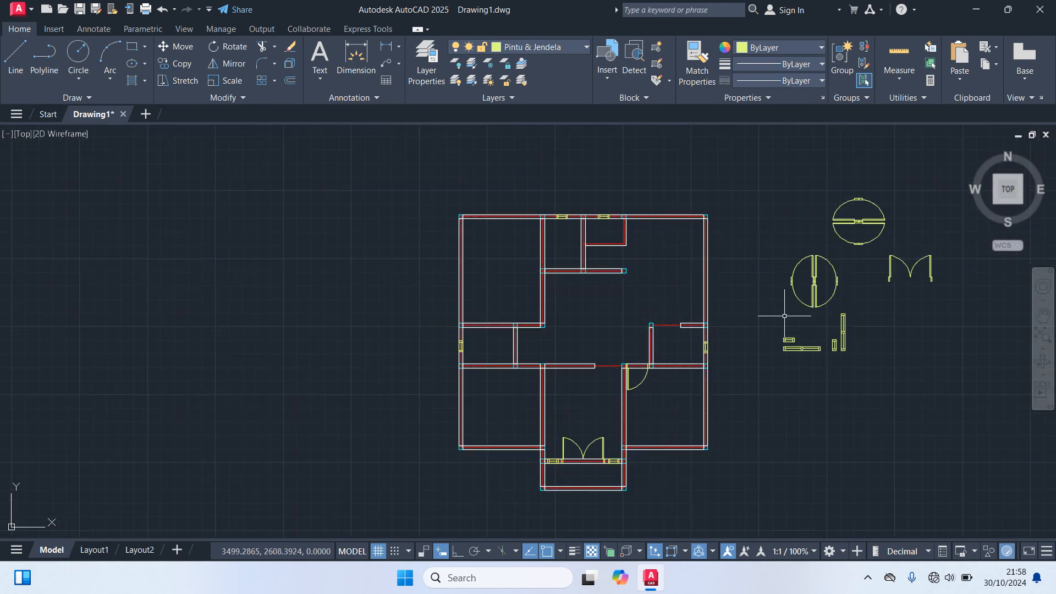
scroll(784, 315, up, 2)
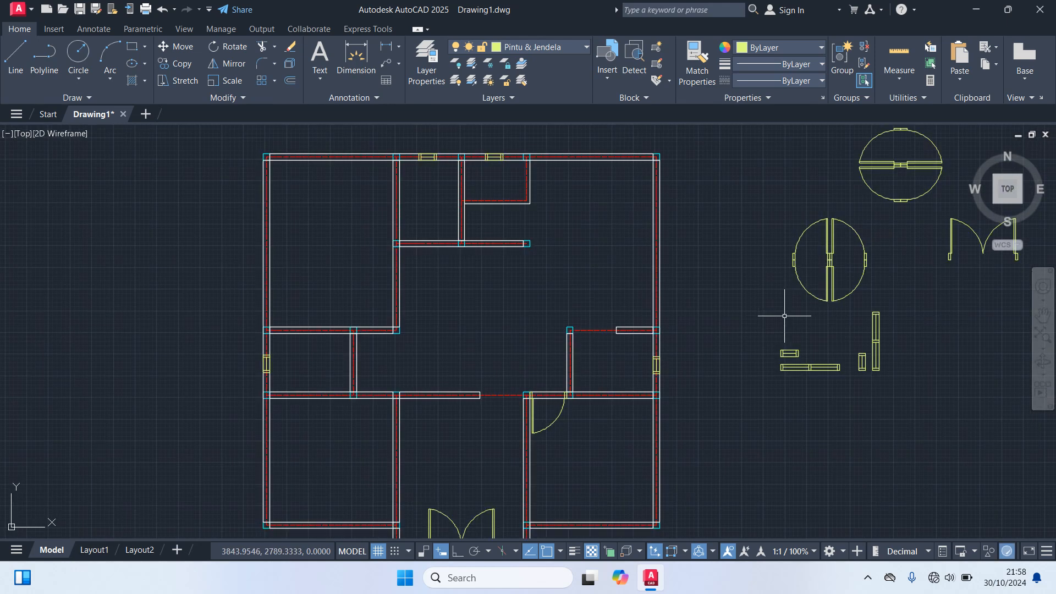
click(800, 280)
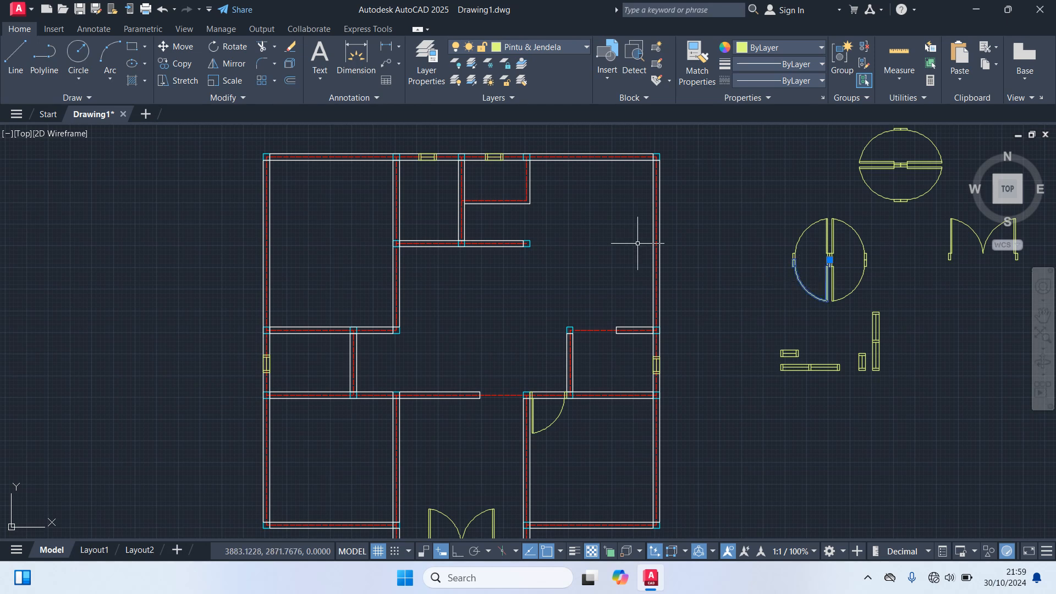
text(co)
key(Return)
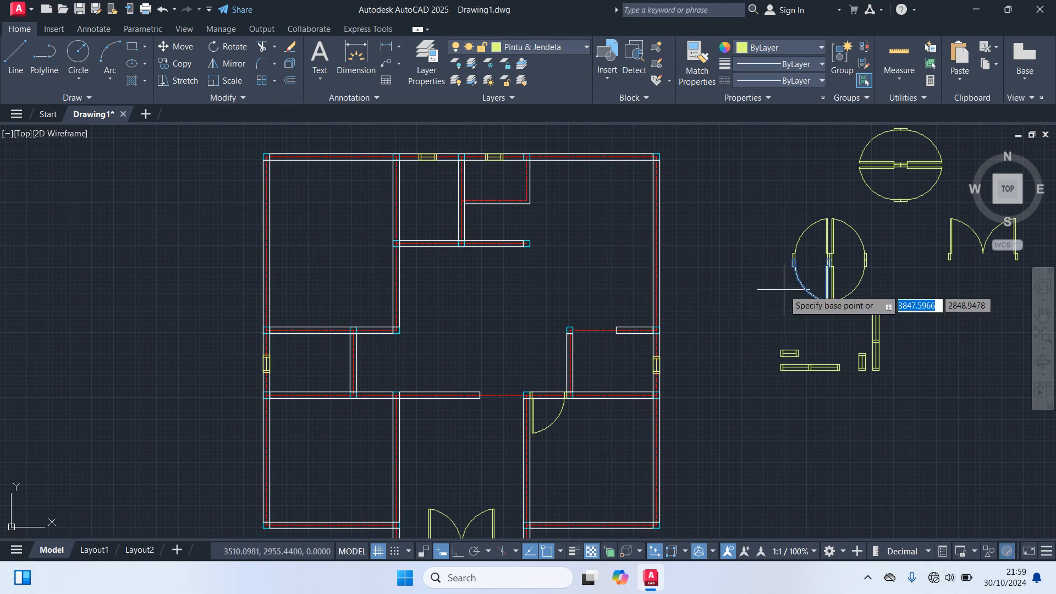
scroll(828, 272, up, 6)
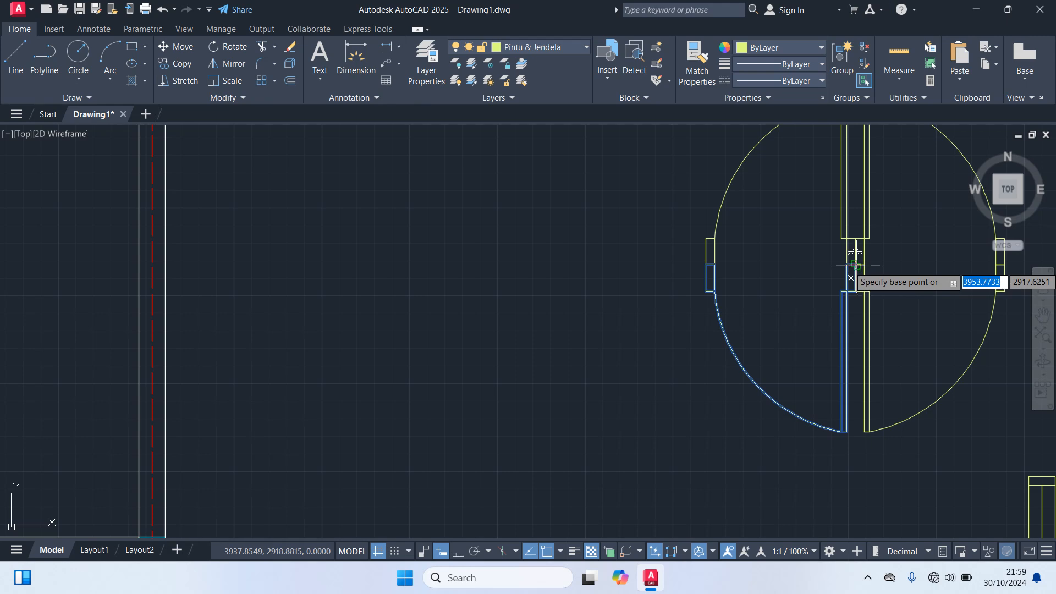
click(850, 278)
scroll(687, 350, down, 6)
scroll(550, 363, up, 8)
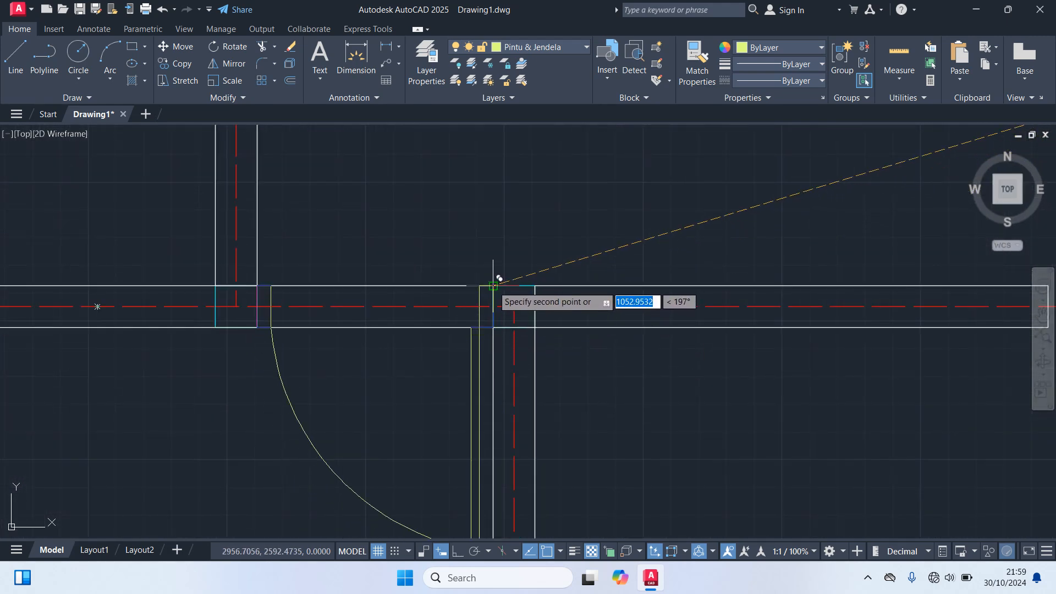
scroll(495, 297, down, 9)
middle_drag(732, 299, 594, 342)
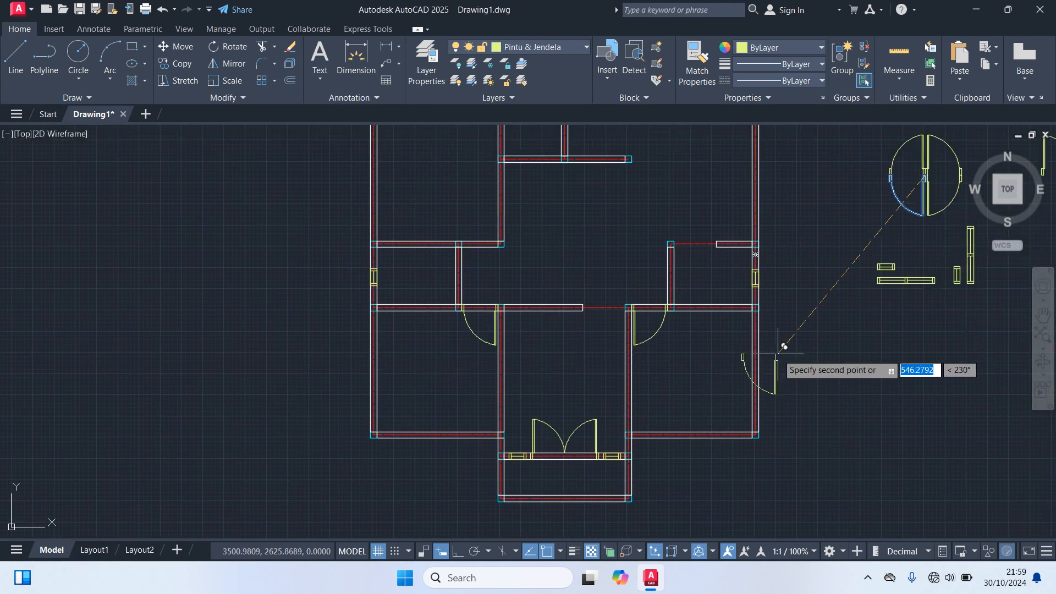
key(Escape)
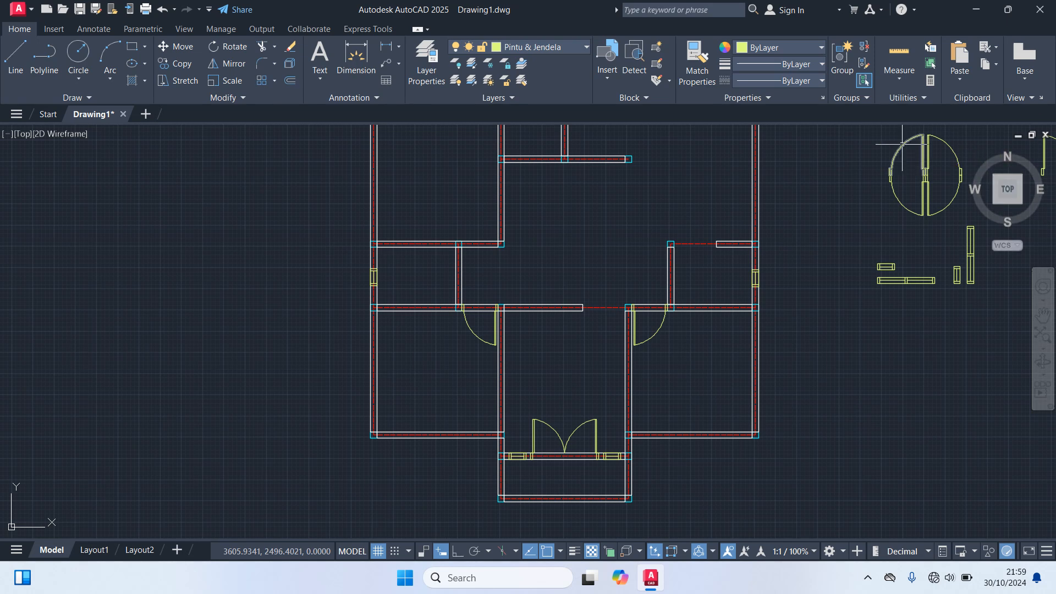
- Copy the upper-left door of the vertical single-door group by its hinge-side jamb corner into the upper-left room's lower wall, beside the right corner column
middle_drag(902, 145, 689, 332)
scroll(689, 332, up, 1)
click(696, 332)
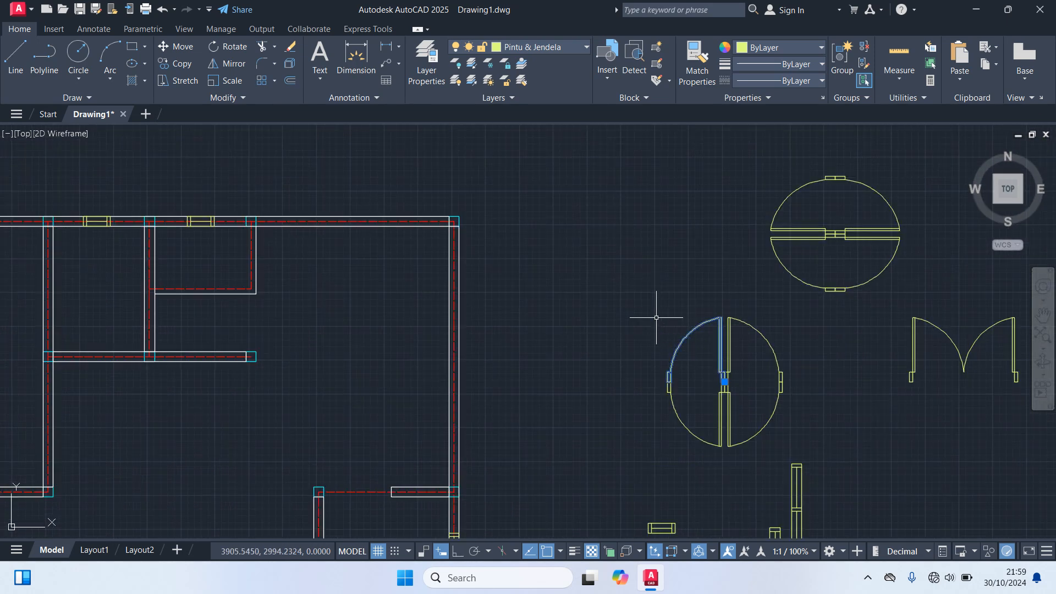
text(o)
key(Return)
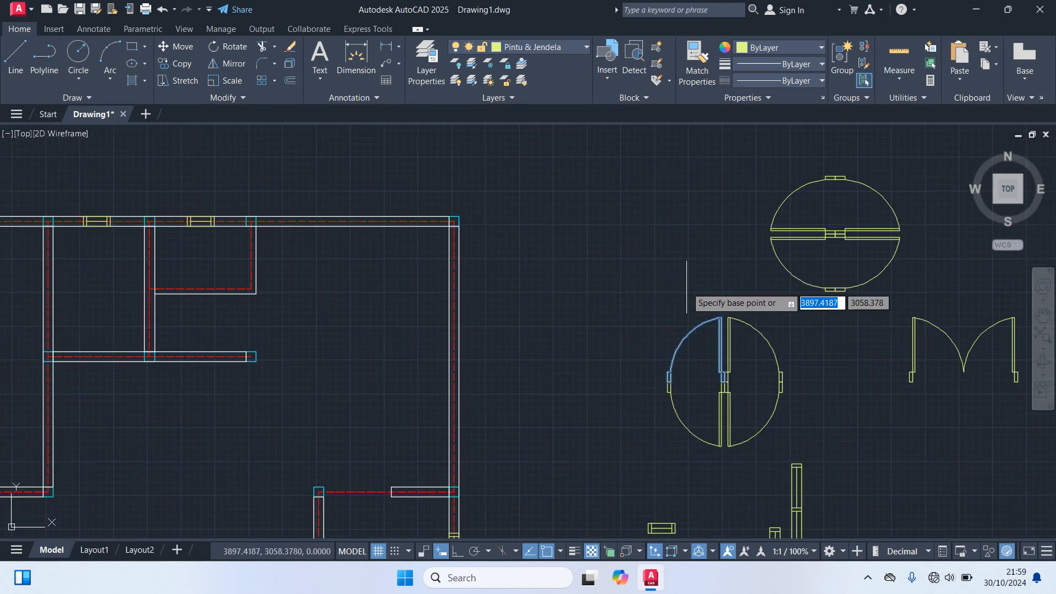
scroll(744, 399, up, 1)
scroll(742, 398, up, 3)
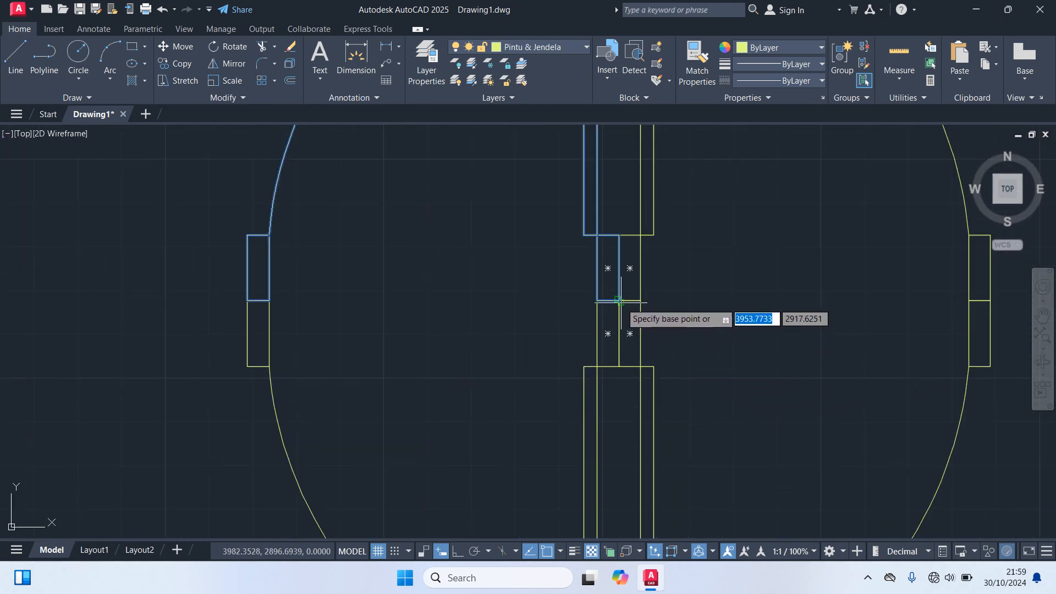
click(616, 303)
scroll(633, 403, down, 4)
scroll(633, 403, down, 3)
scroll(648, 270, down, 3)
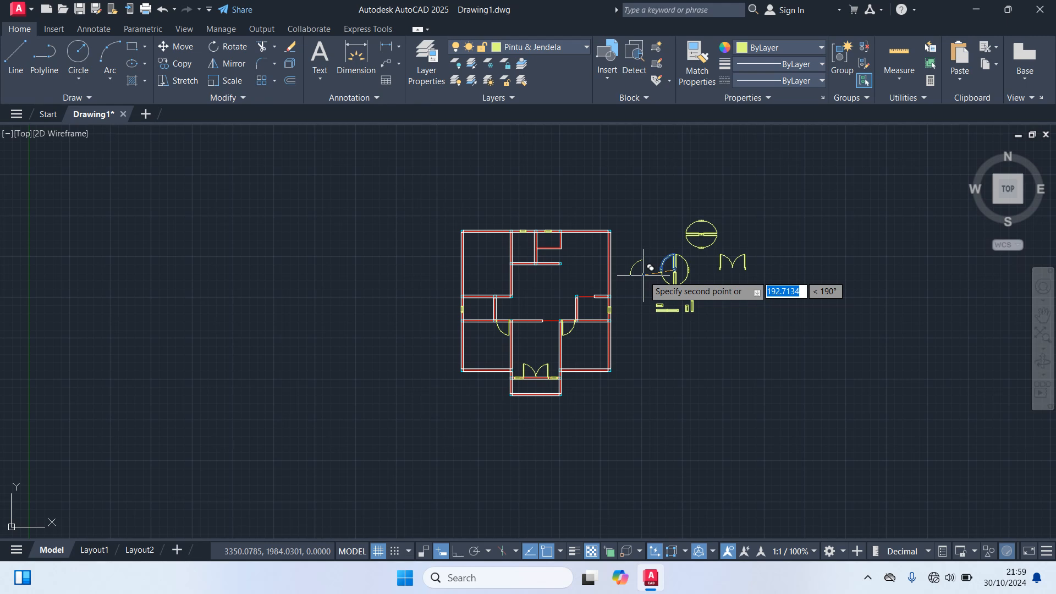
scroll(511, 264, up, 8)
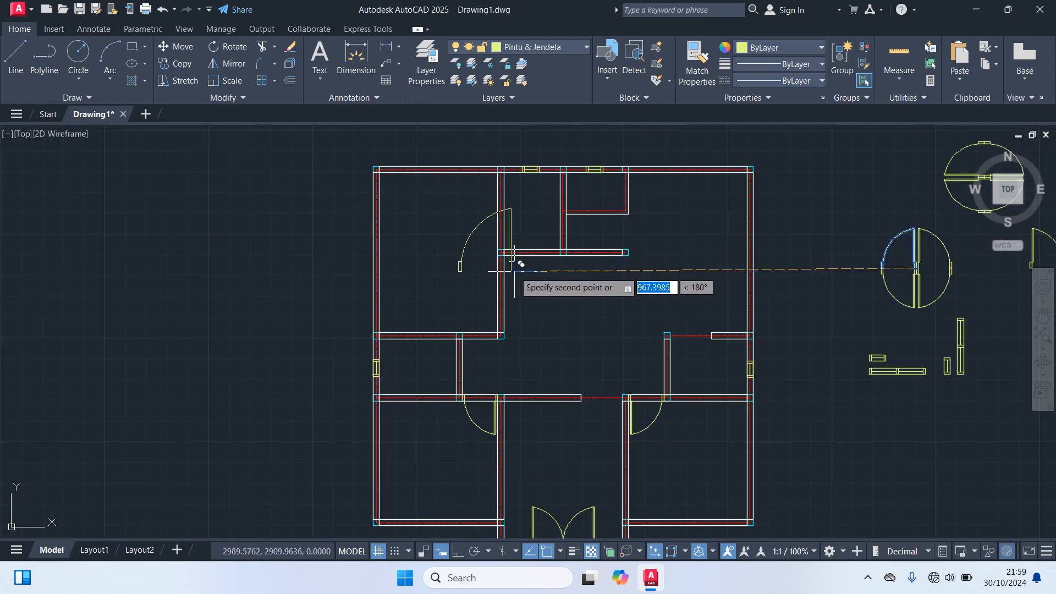
scroll(471, 366, up, 5)
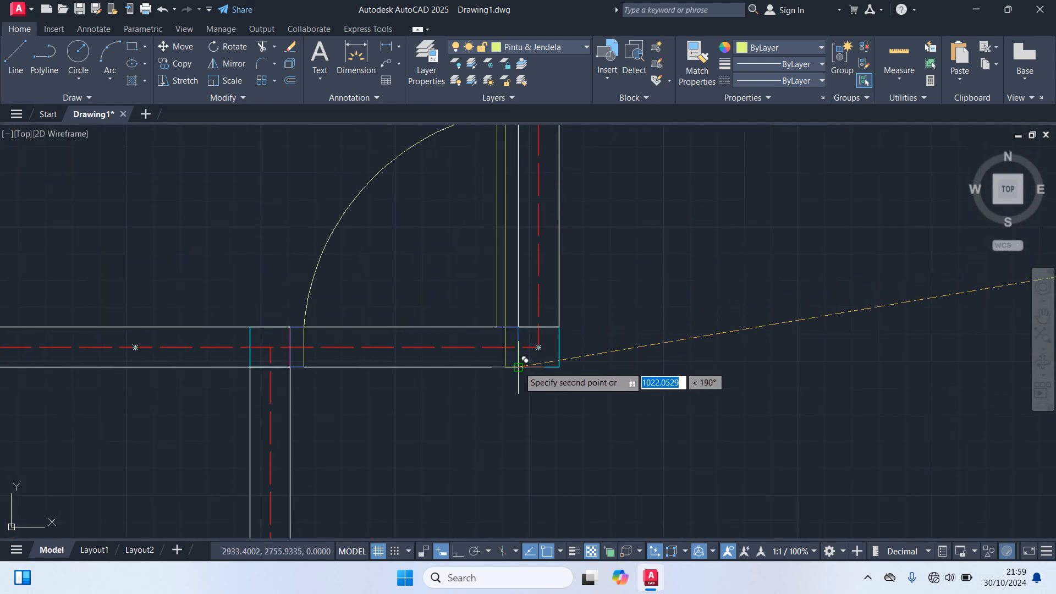
scroll(517, 366, down, 6)
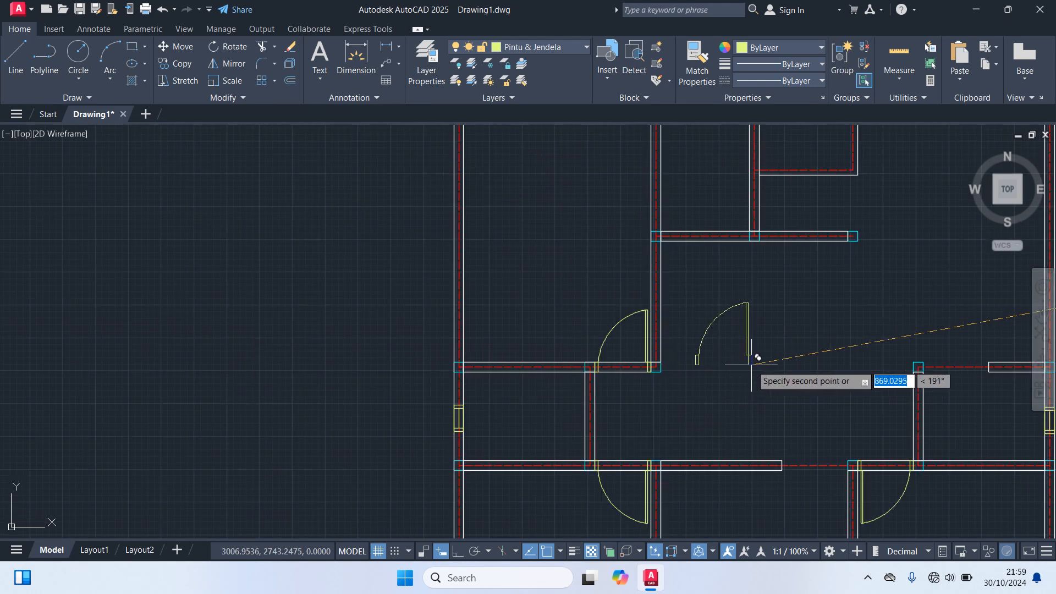
key(Escape)
- Copy the lower-left door of the vertical group by its hinge-side jamb corner into the small left middle room's upper wall, beside its right column
scroll(751, 365, down, 3)
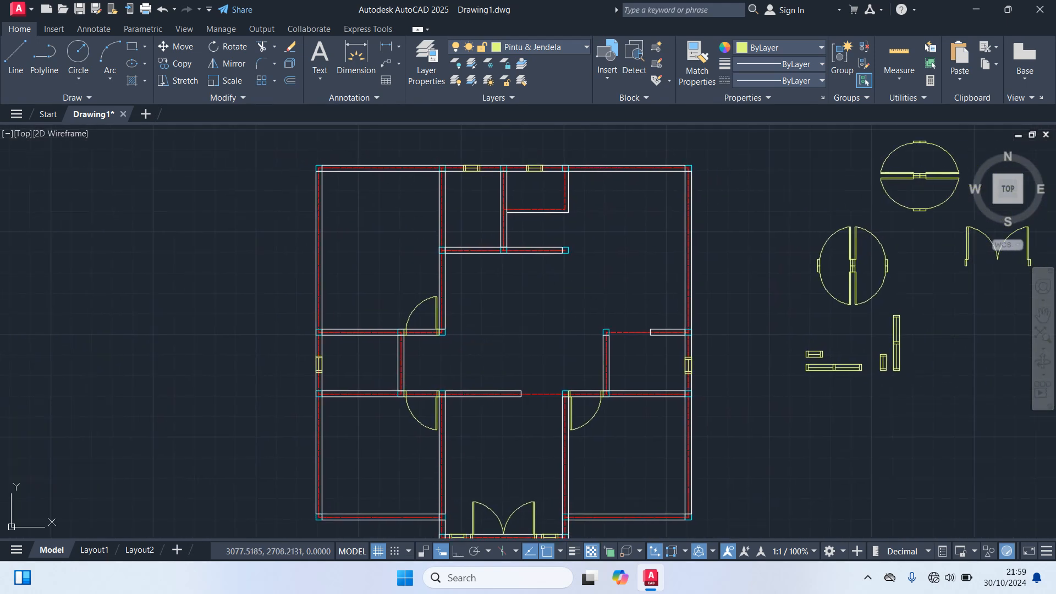
scroll(795, 286, up, 2)
click(825, 278)
middle_drag(825, 278, 579, 326)
scroll(584, 315, up, 2)
text(c)
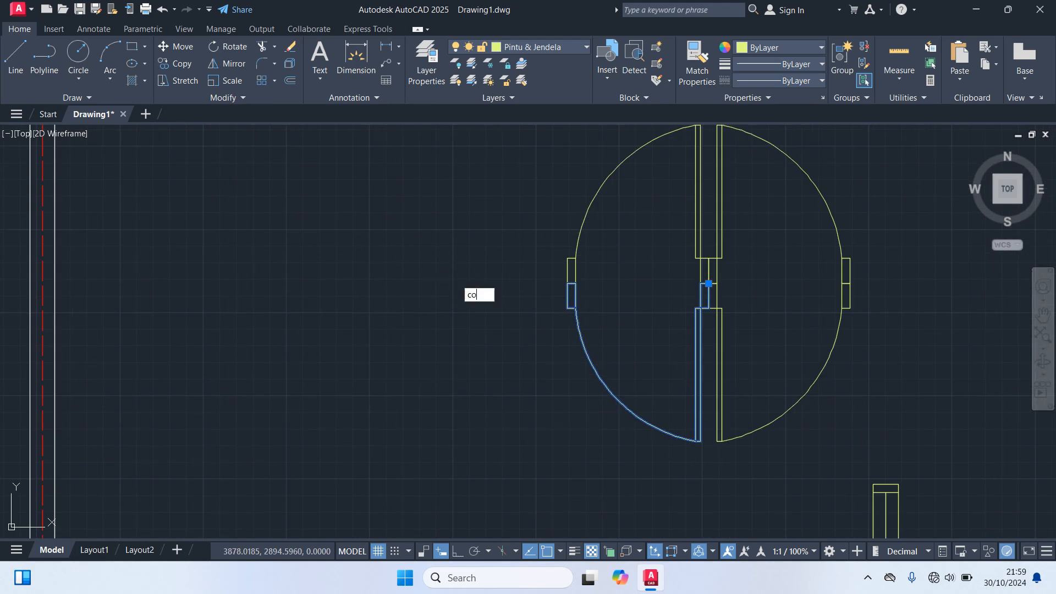
text(o)
key(Return)
scroll(714, 286, up, 5)
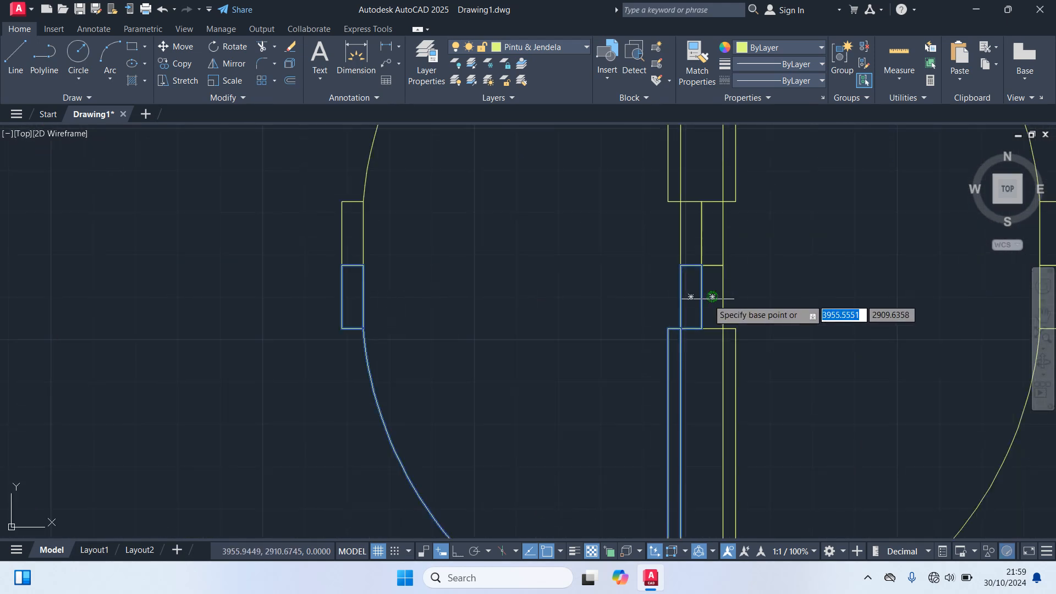
click(705, 284)
scroll(534, 356, down, 9)
scroll(511, 357, down, 5)
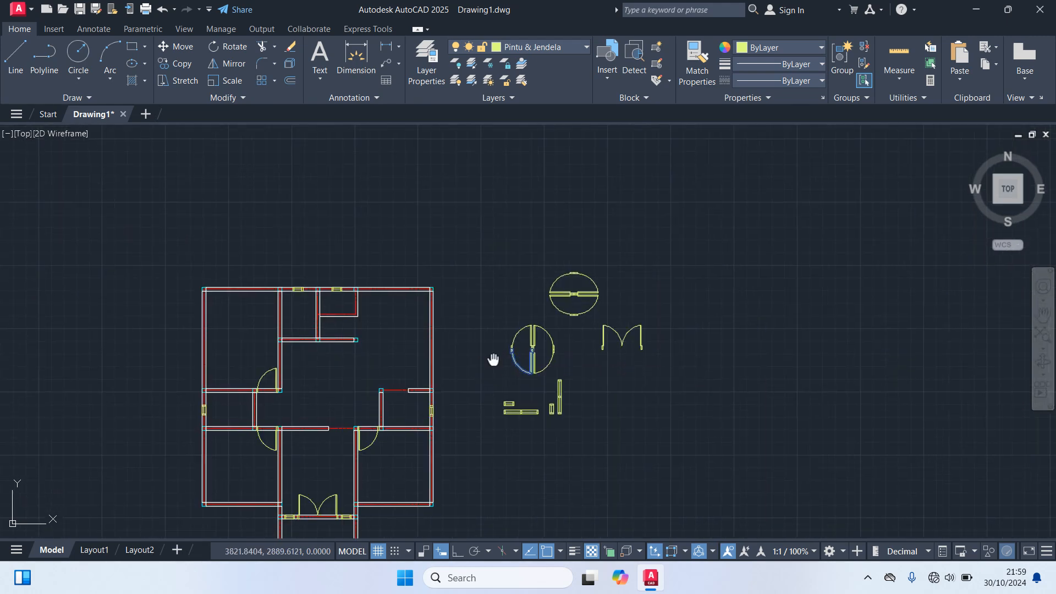
scroll(490, 358, up, 2)
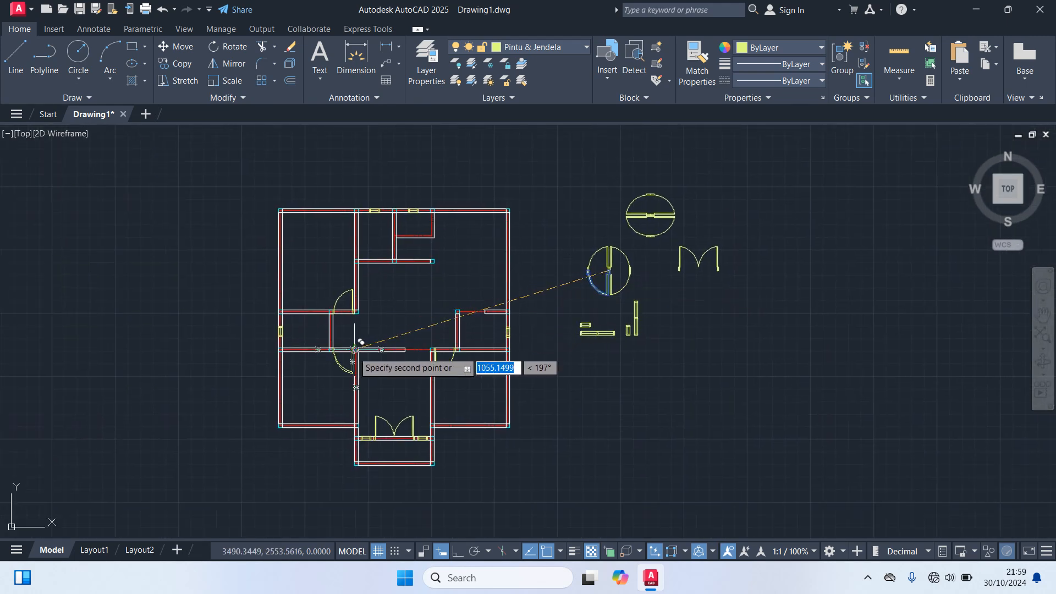
scroll(346, 339, up, 5)
scroll(367, 291, up, 2)
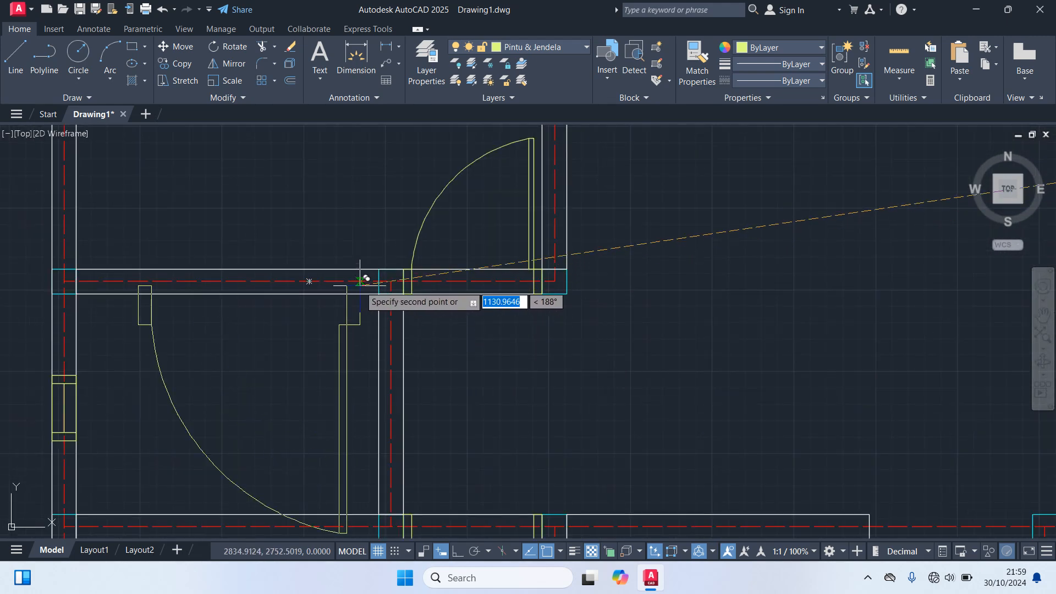
scroll(385, 263, down, 3)
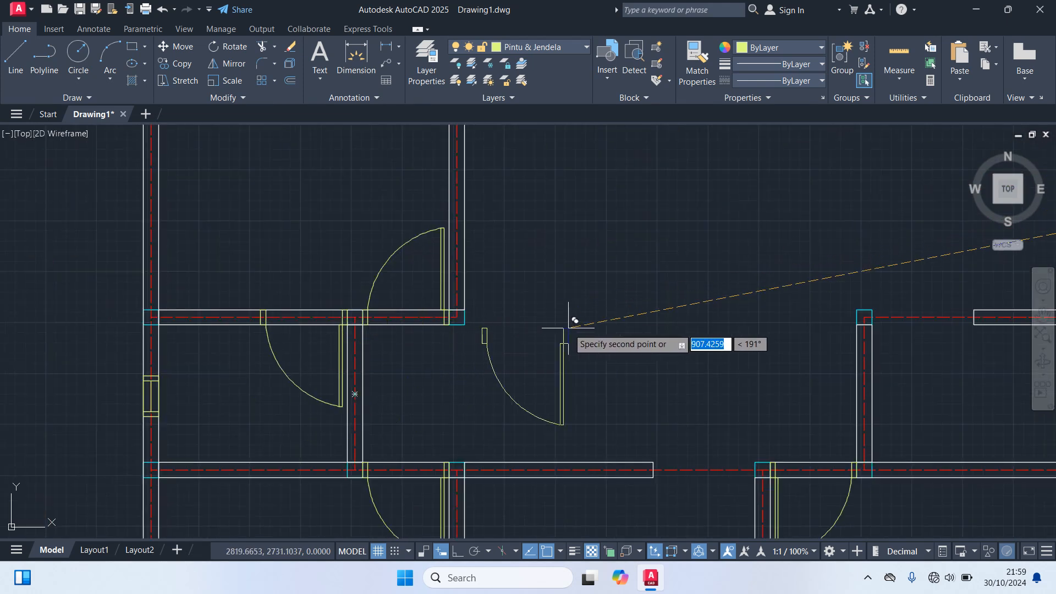
key(Escape)
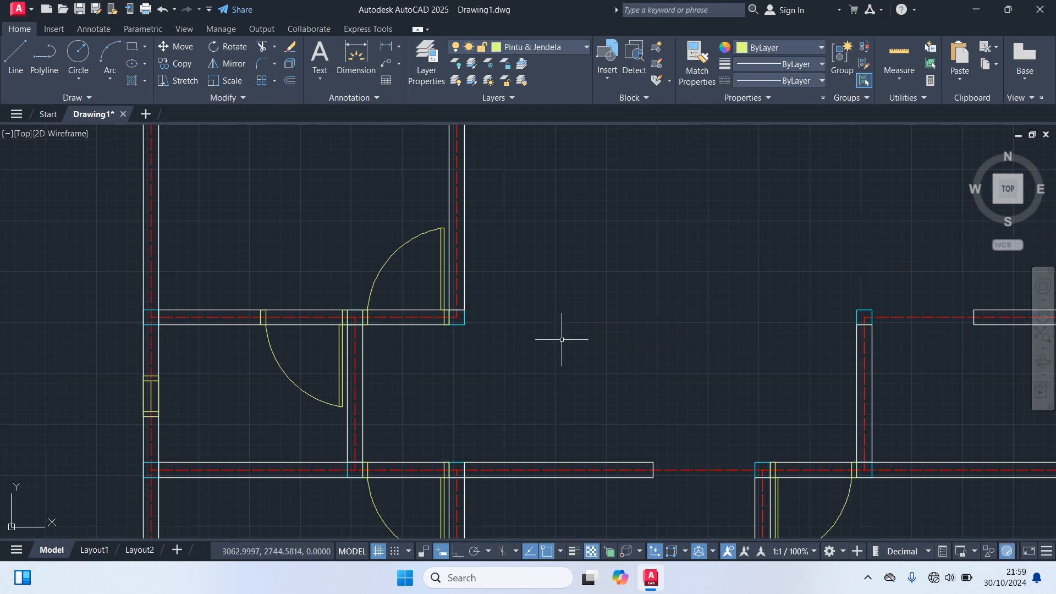
- Copy the upper-left door of the horizontal single-door group by its hinge-side jamb corner into the wall between the small upper rooms, above its lower column
scroll(558, 344, down, 4)
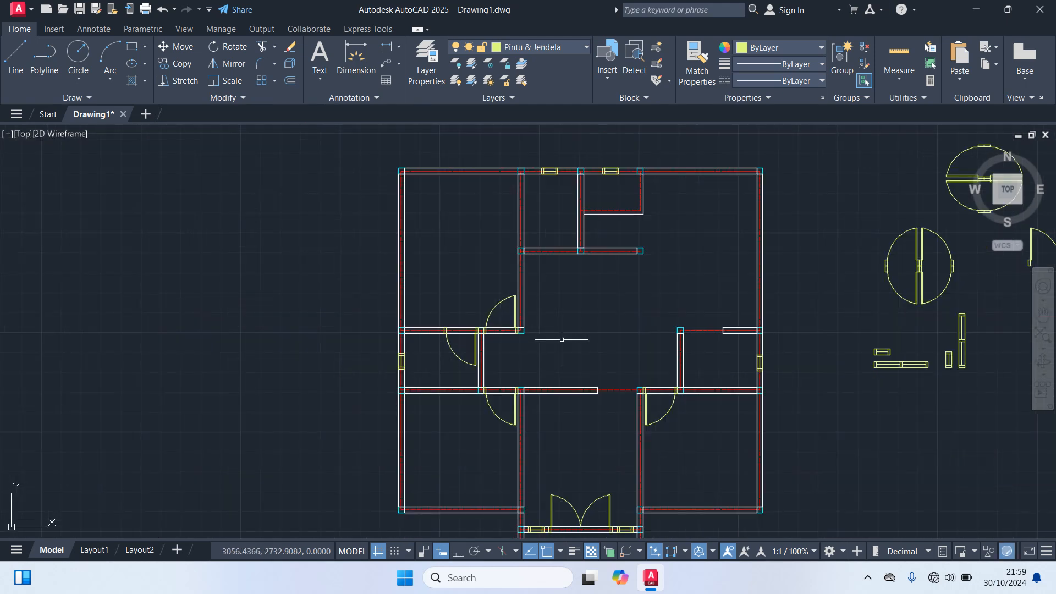
scroll(653, 292, up, 1)
scroll(742, 259, up, 2)
scroll(814, 226, up, 3)
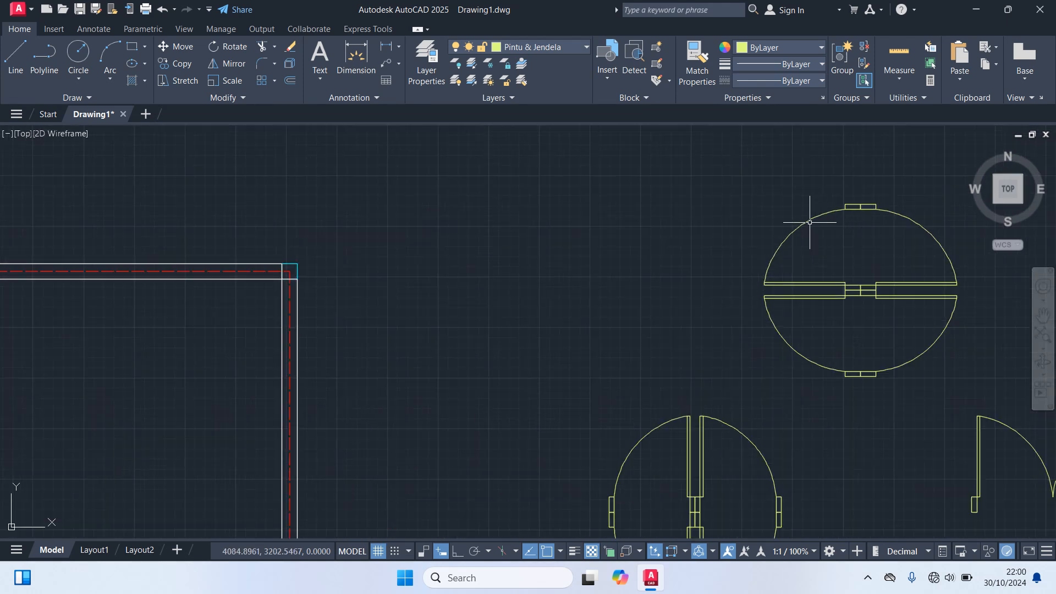
click(809, 222)
text(co)
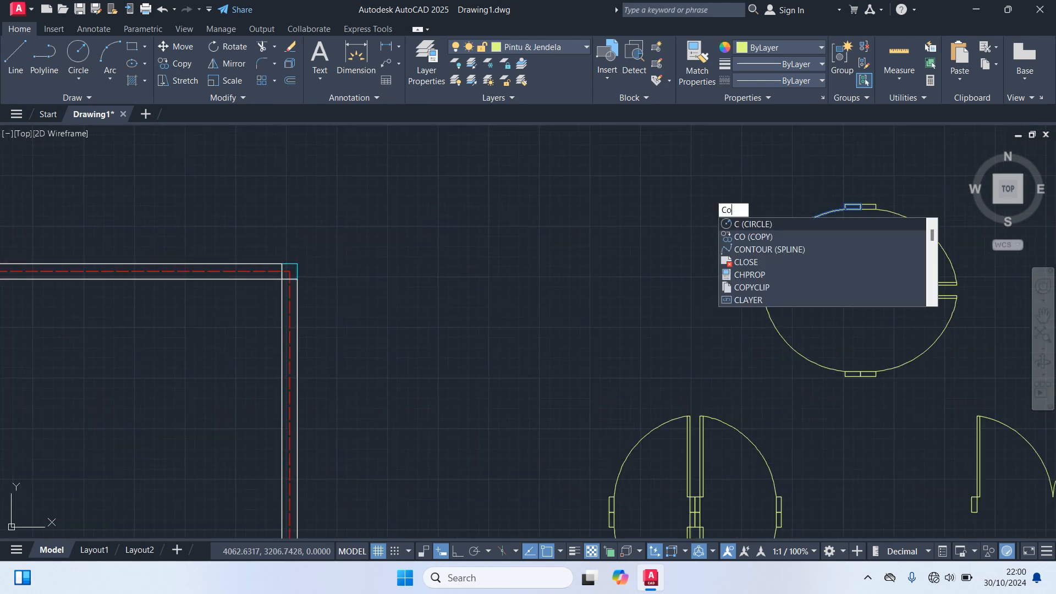
key(Return)
scroll(898, 284, up, 6)
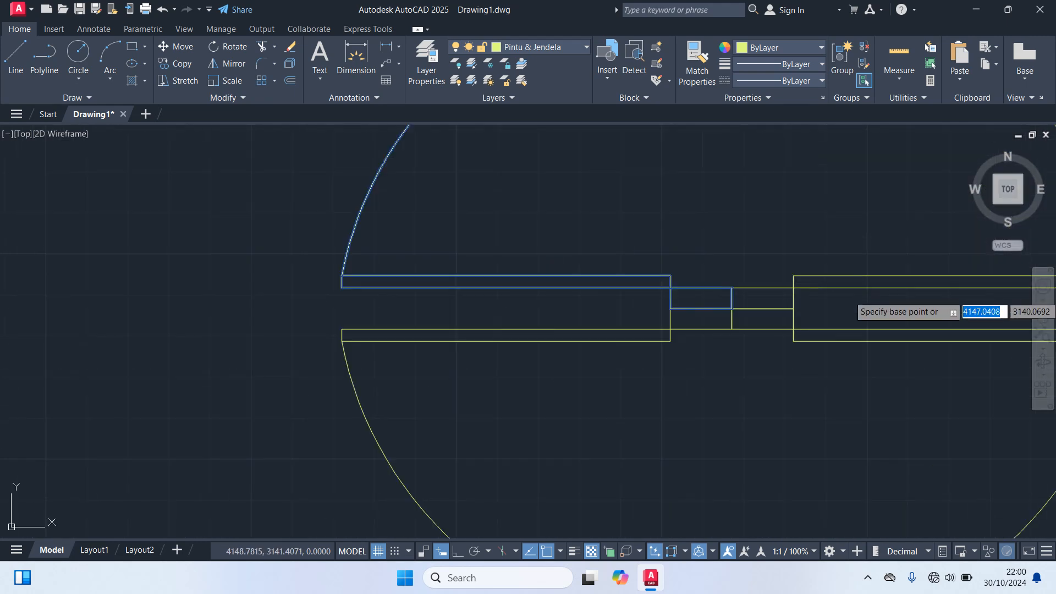
click(860, 290)
scroll(774, 382, down, 8)
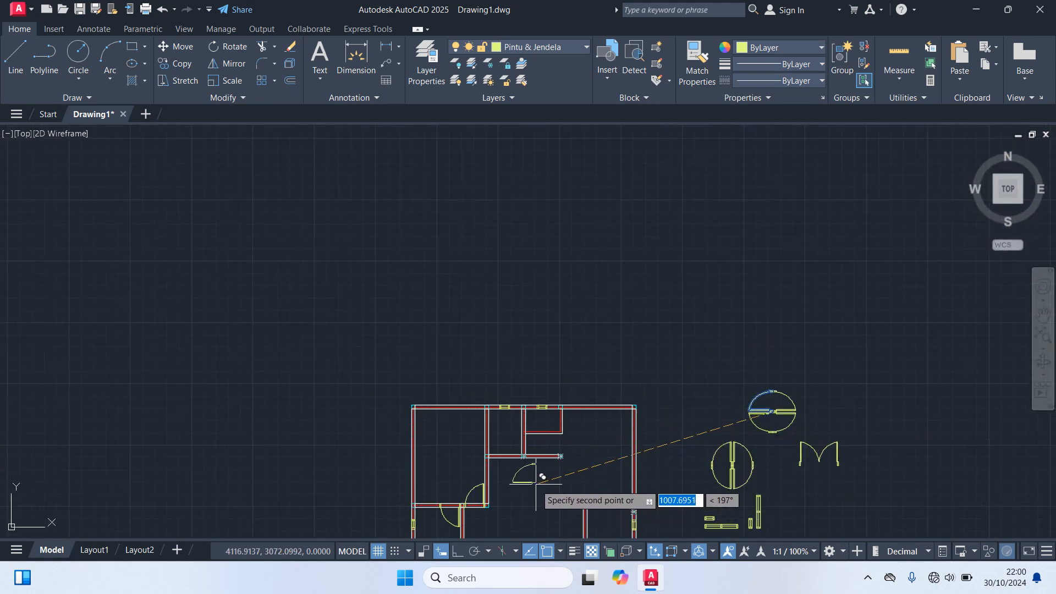
scroll(569, 495, up, 8)
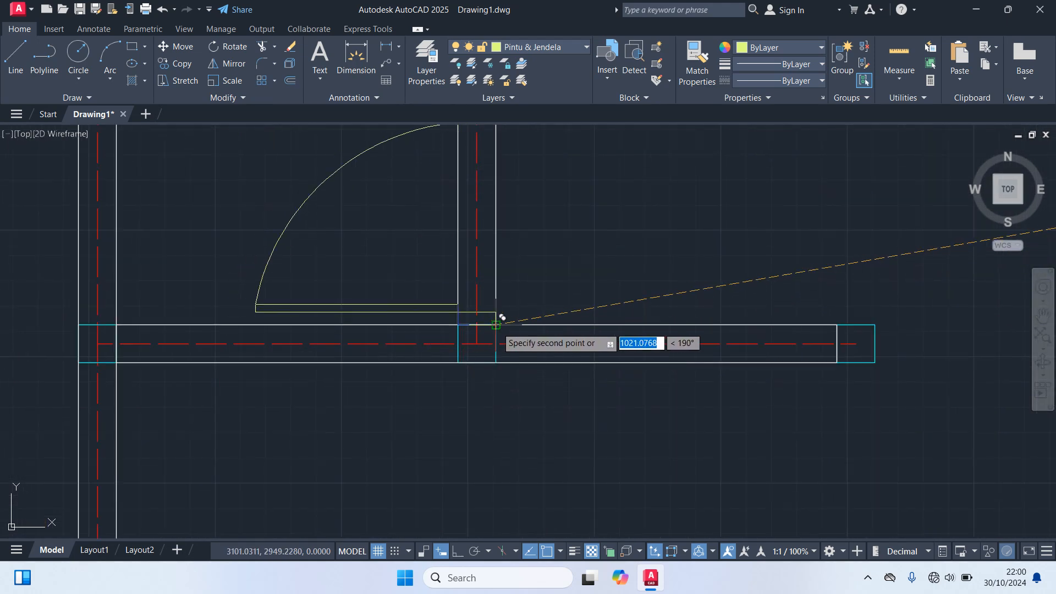
scroll(513, 323, down, 5)
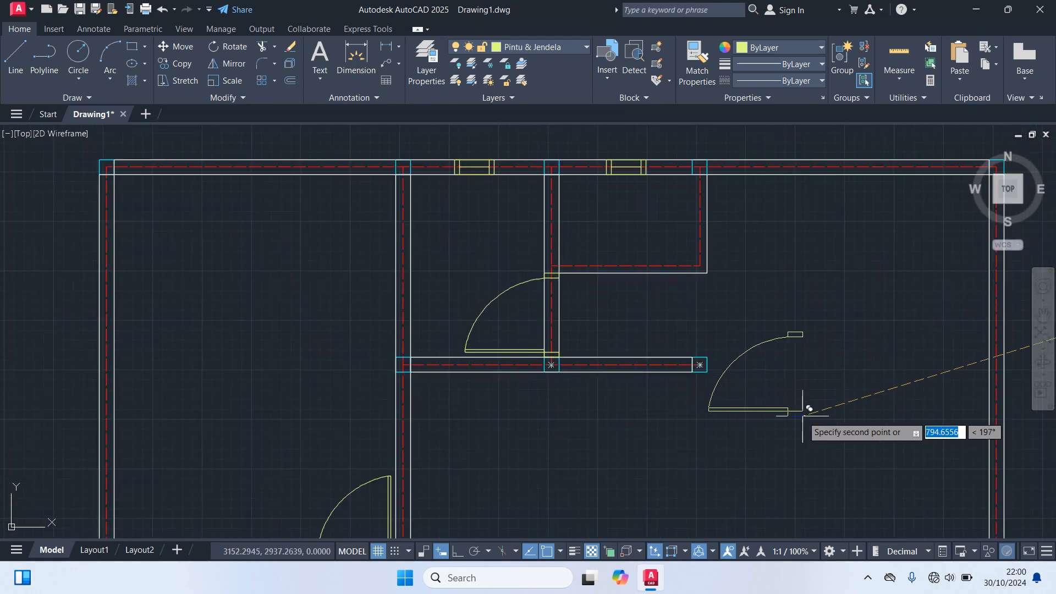
key(Escape)
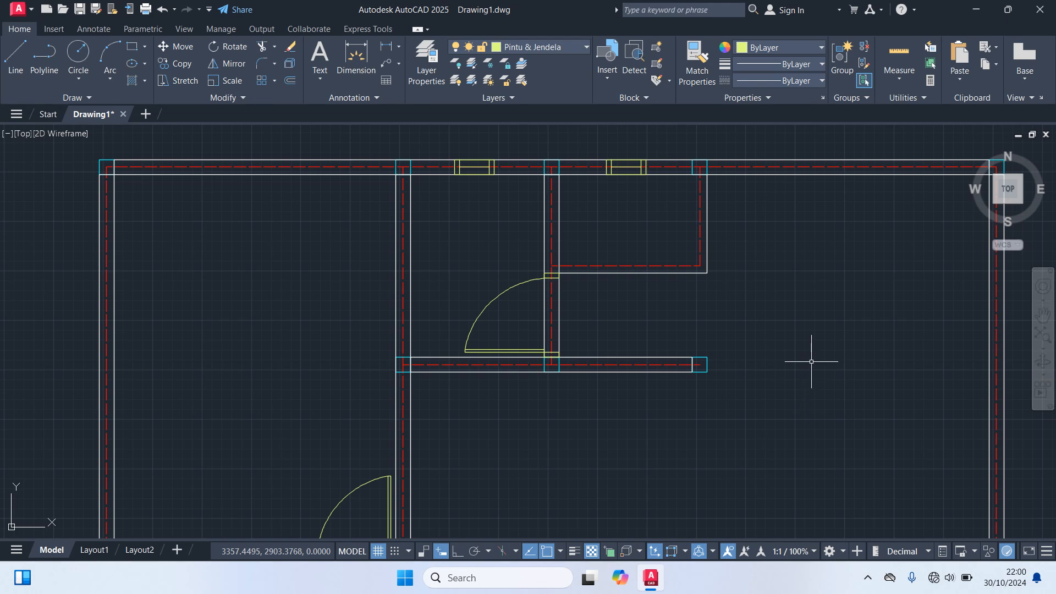
- Copy the lower-left door of the vertical single-door group by its hinge-side jamb corner into the upper-right room's upper wall, beside the right corner column
scroll(811, 361, down, 2)
middle_drag(812, 360, 570, 353)
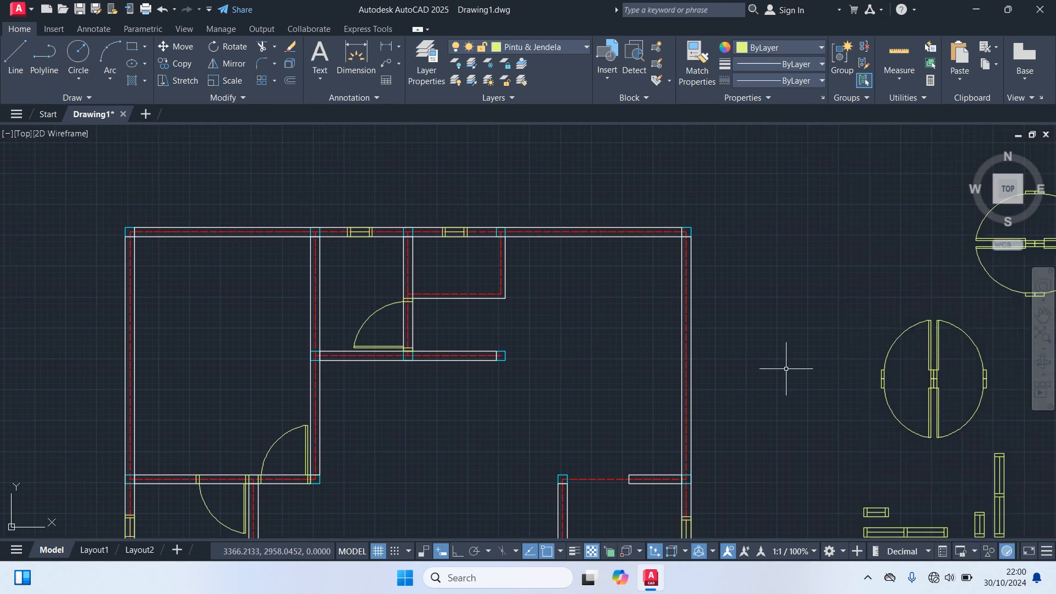
middle_drag(787, 367, 709, 360)
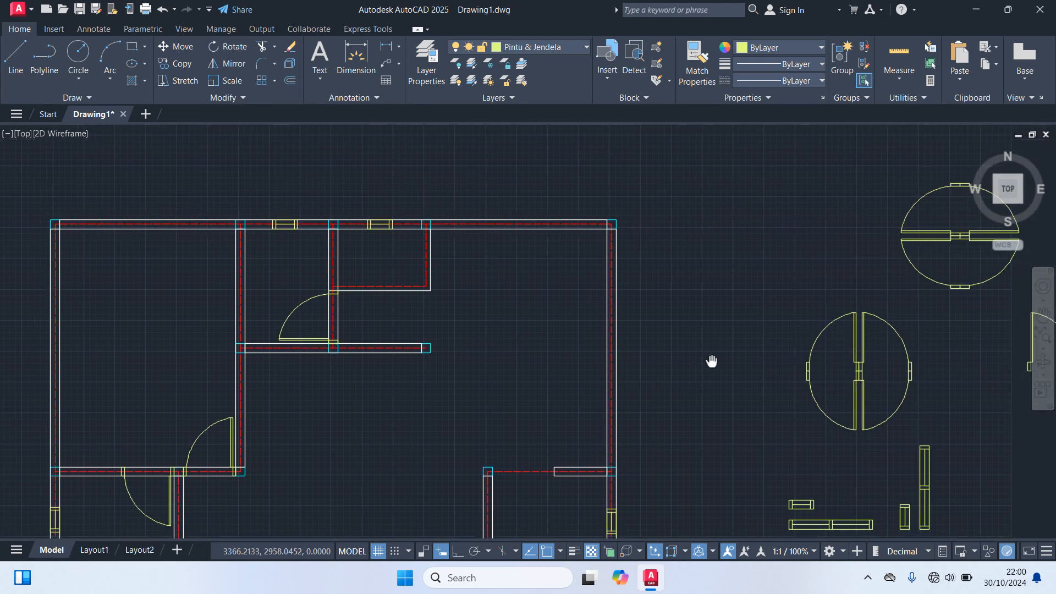
click(822, 409)
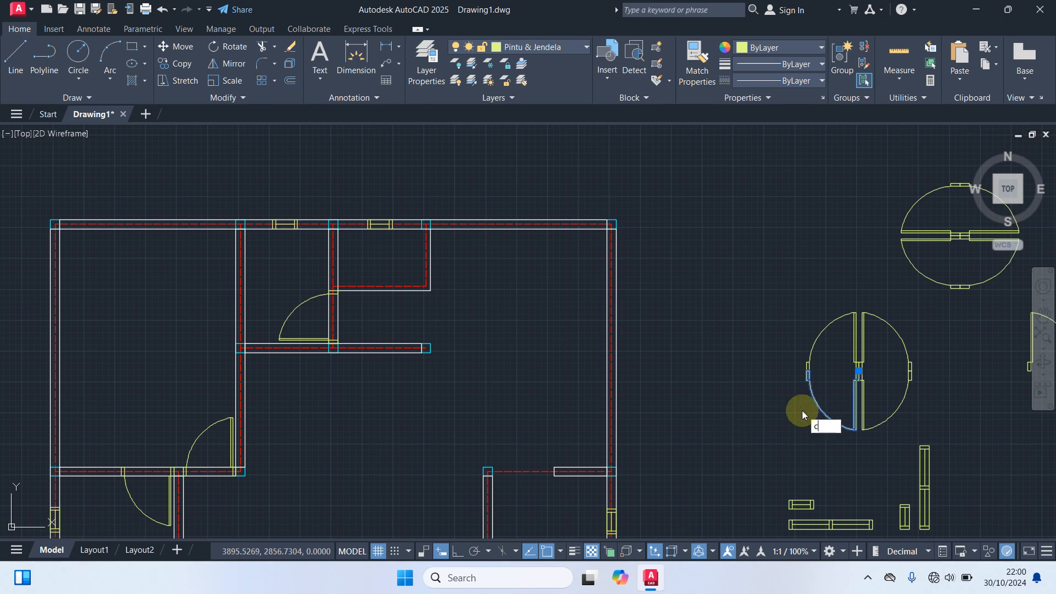
key(Return)
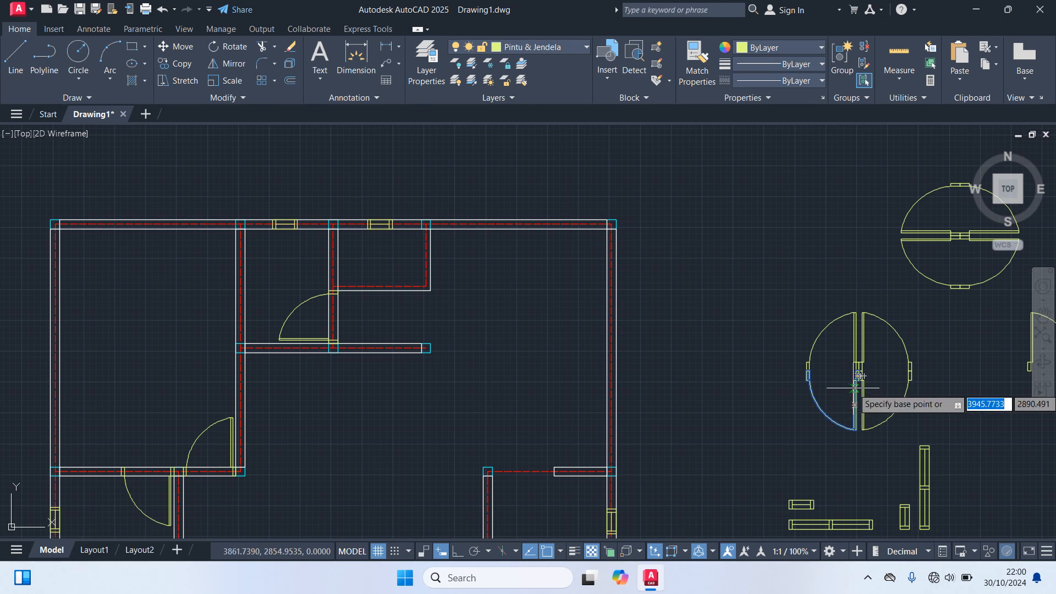
scroll(858, 376, up, 8)
click(877, 346)
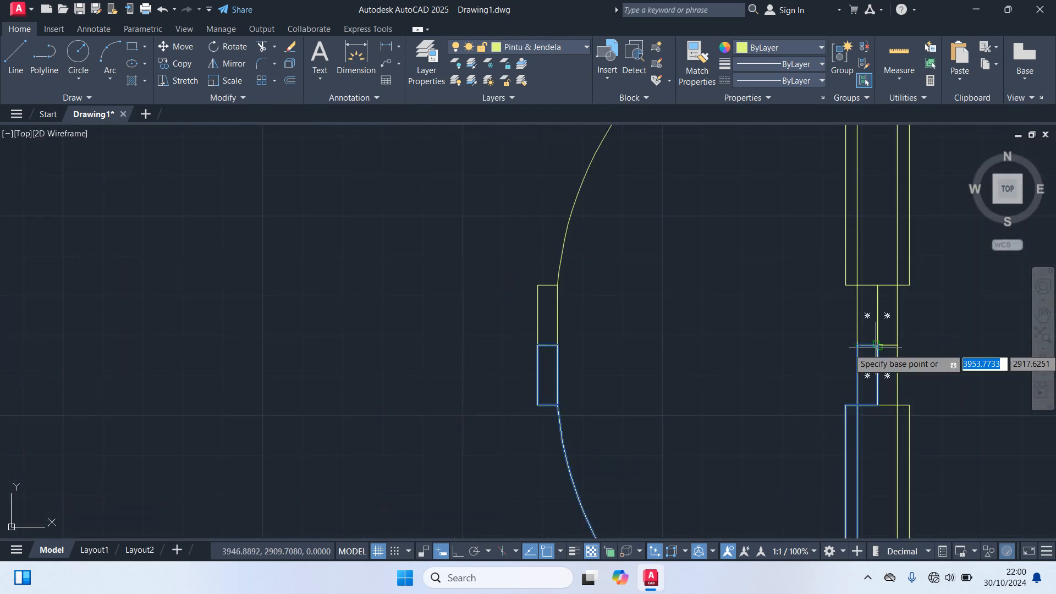
scroll(858, 363, down, 10)
scroll(499, 294, up, 4)
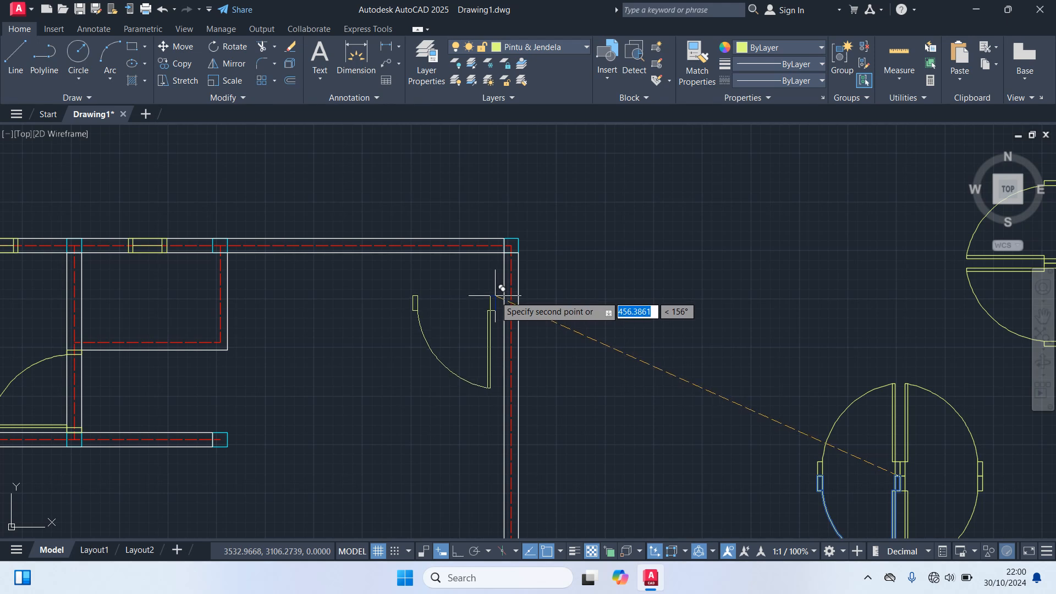
scroll(501, 287, up, 5)
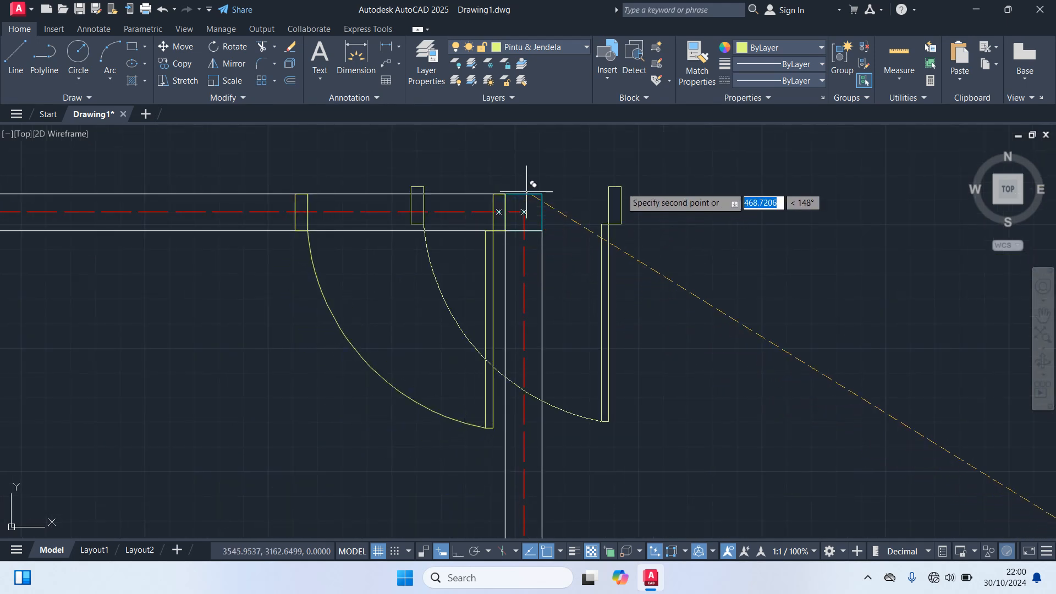
scroll(659, 236, down, 6)
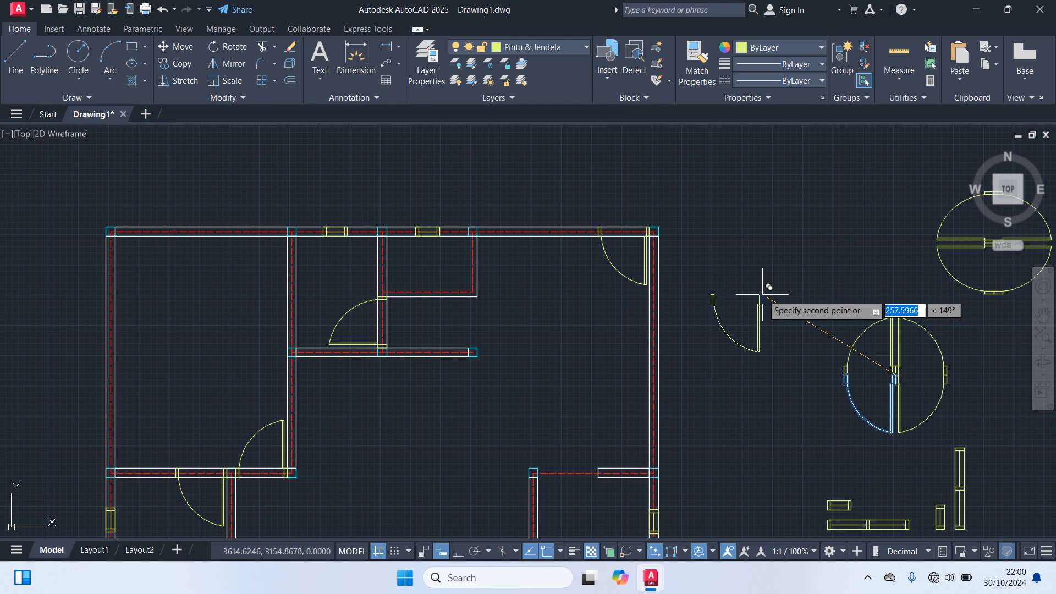
key(Escape)
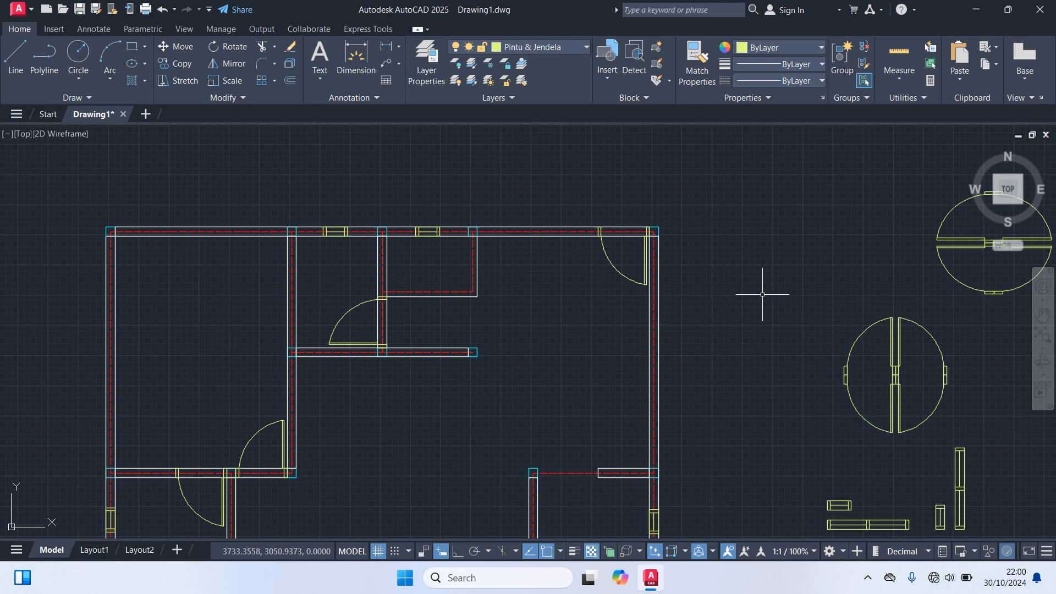
scroll(756, 317, down, 4)
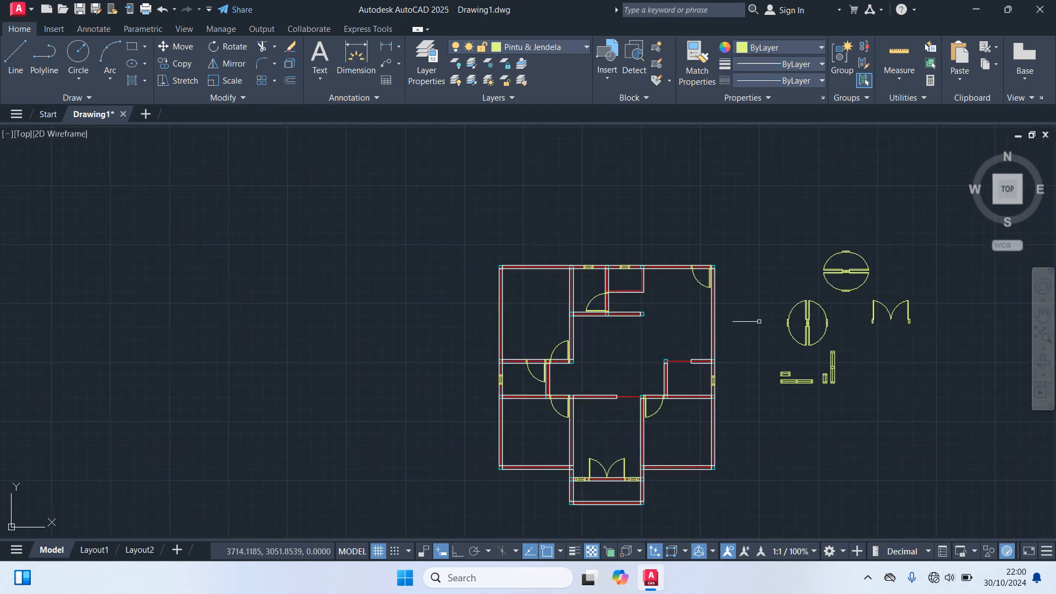
scroll(659, 477, up, 4)
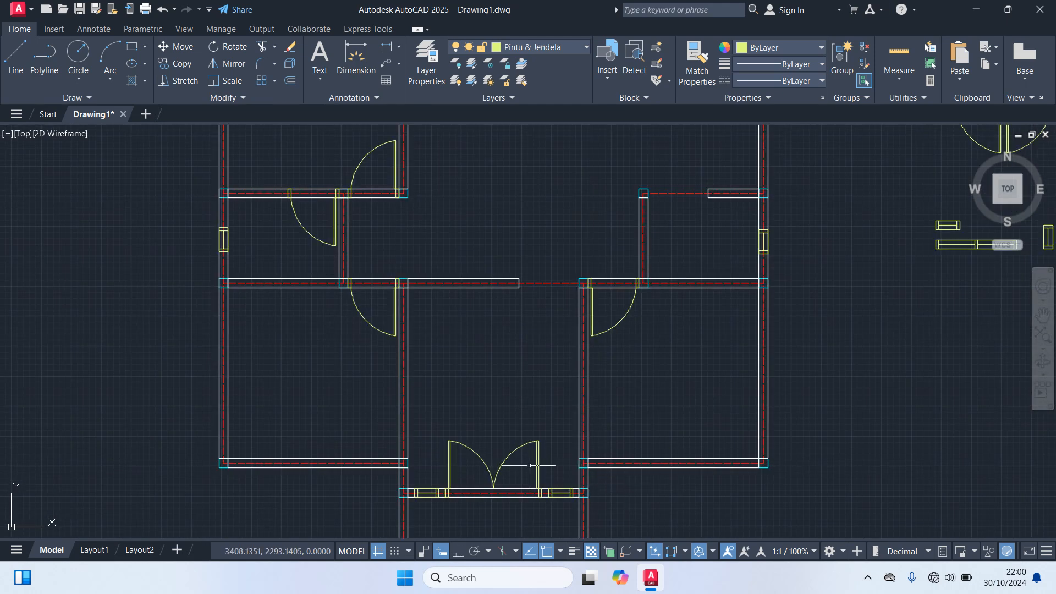
middle_drag(649, 362, 649, 461)
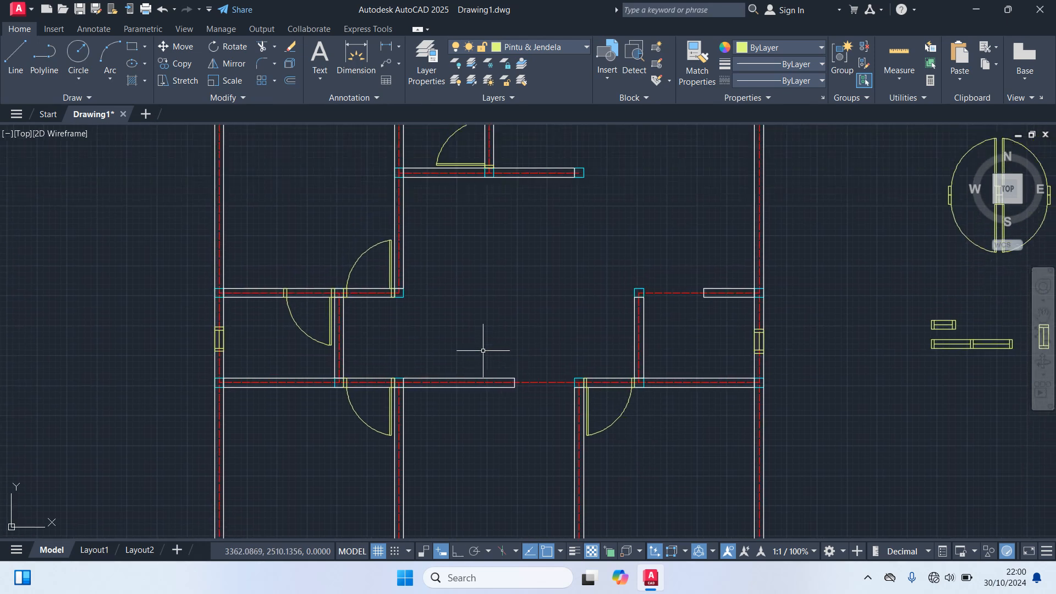
middle_drag(482, 350, 507, 379)
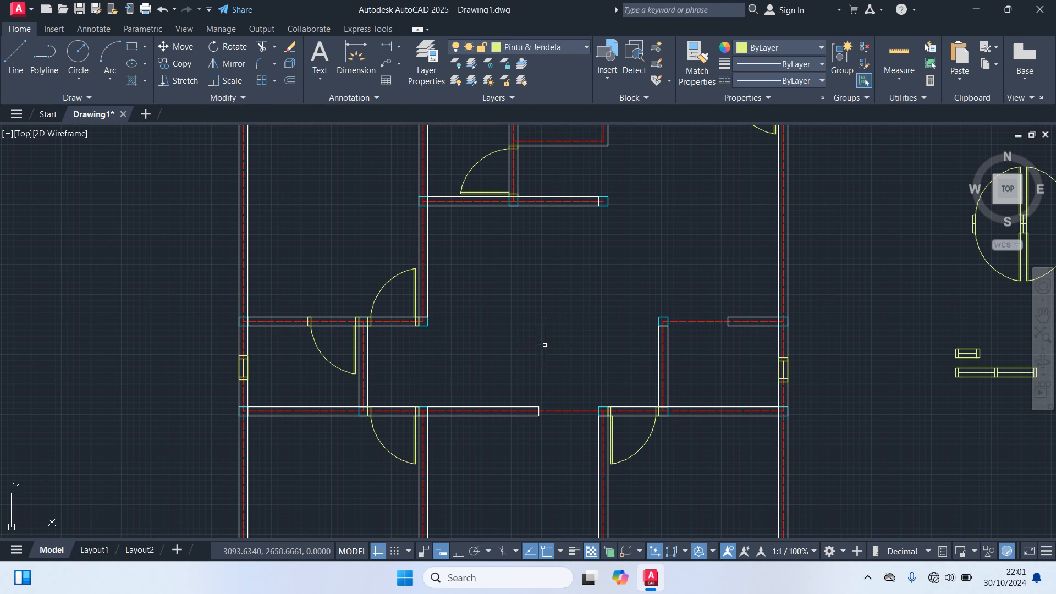
- Copy the horizontal double window by its centre point to the middle of the lower-right room's lower wall
scroll(544, 344, down, 6)
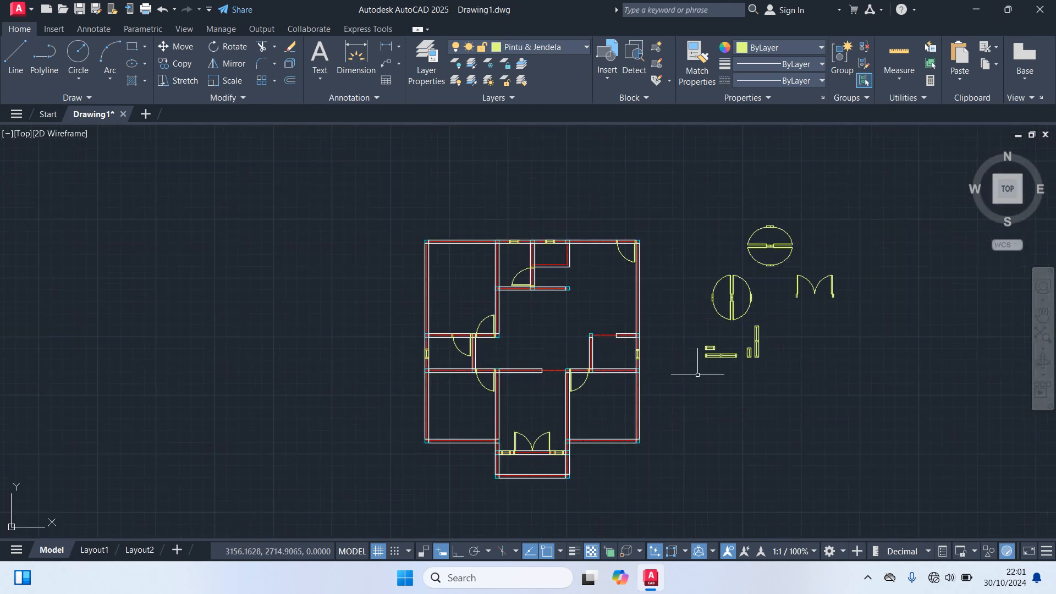
scroll(704, 360, up, 10)
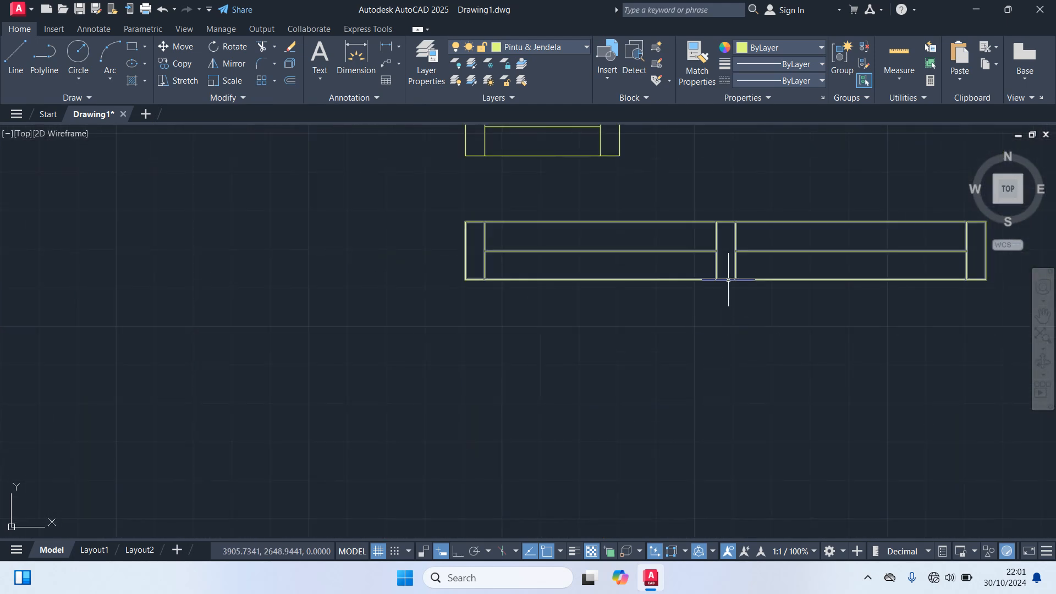
click(729, 280)
text(co)
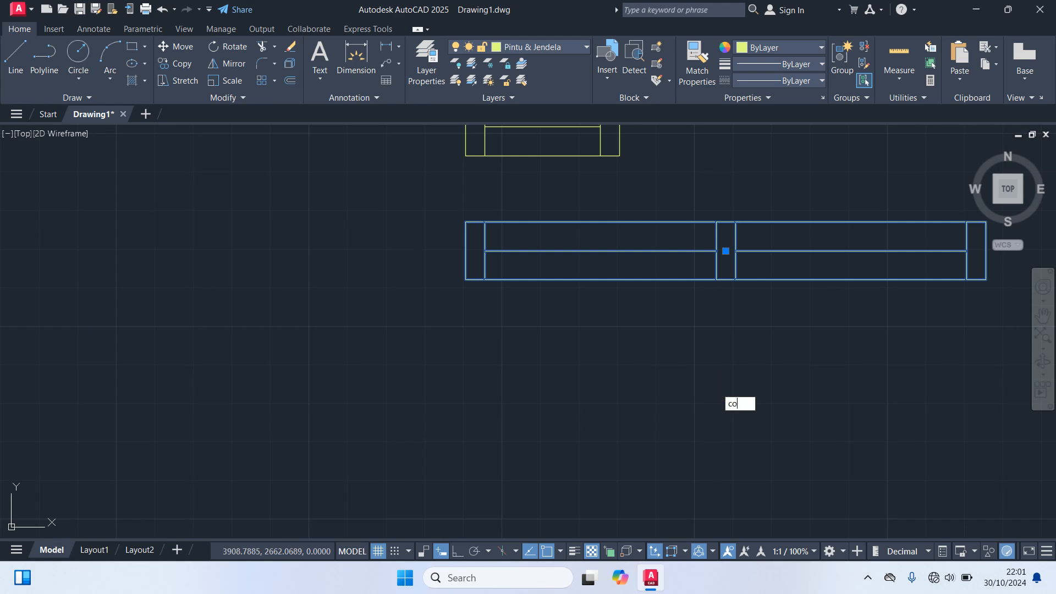
key(Return)
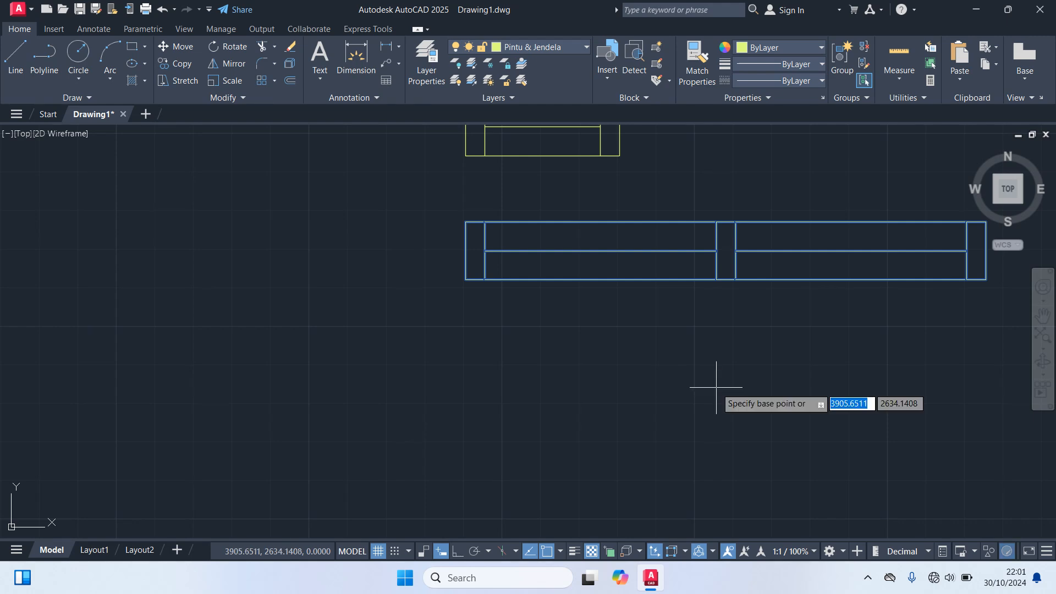
click(724, 250)
scroll(583, 473, down, 10)
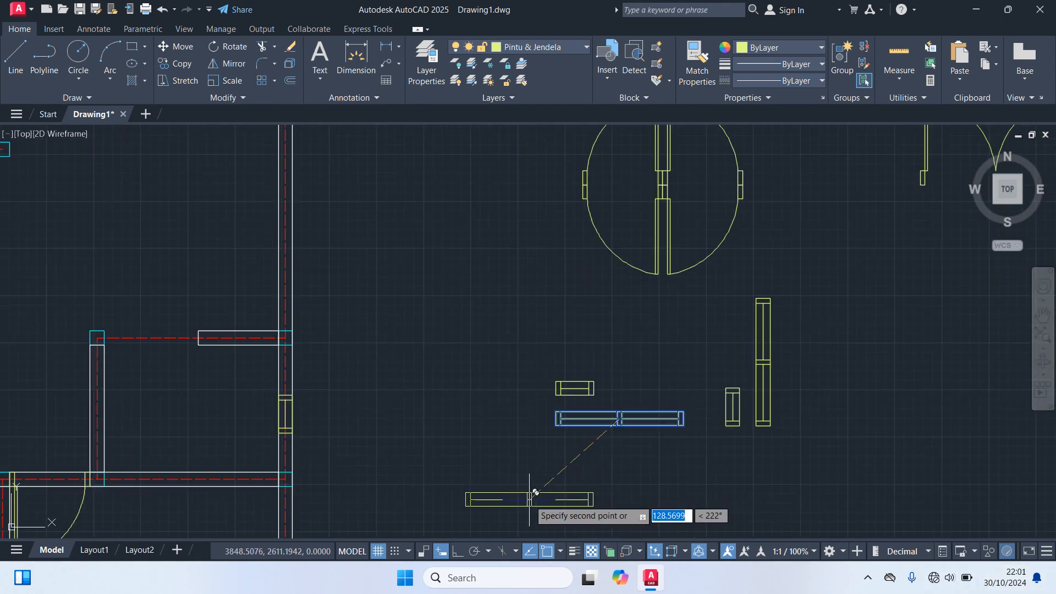
middle_drag(548, 474, 768, 212)
scroll(595, 340, up, 6)
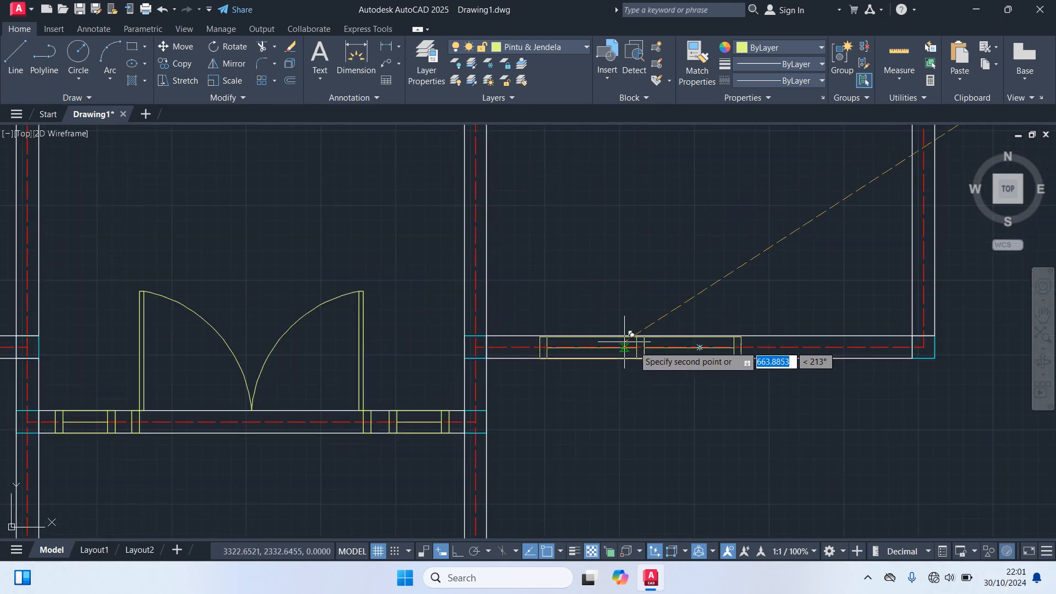
- Place another copy of the horizontal double window at the middle of the lower-left room's lower wall
scroll(471, 406, down, 2)
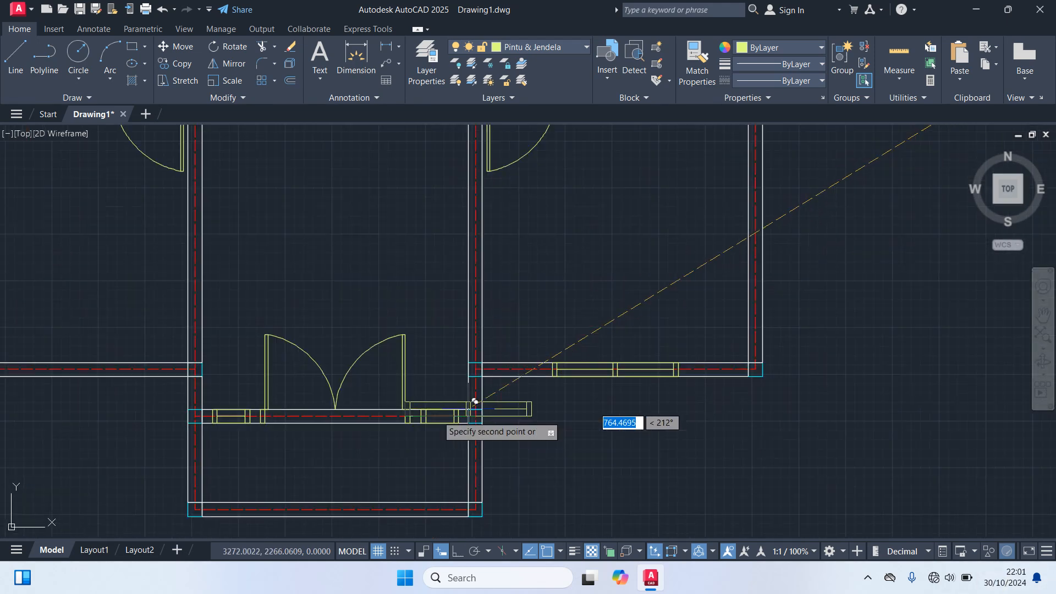
middle_drag(372, 415, 677, 403)
scroll(465, 370, up, 2)
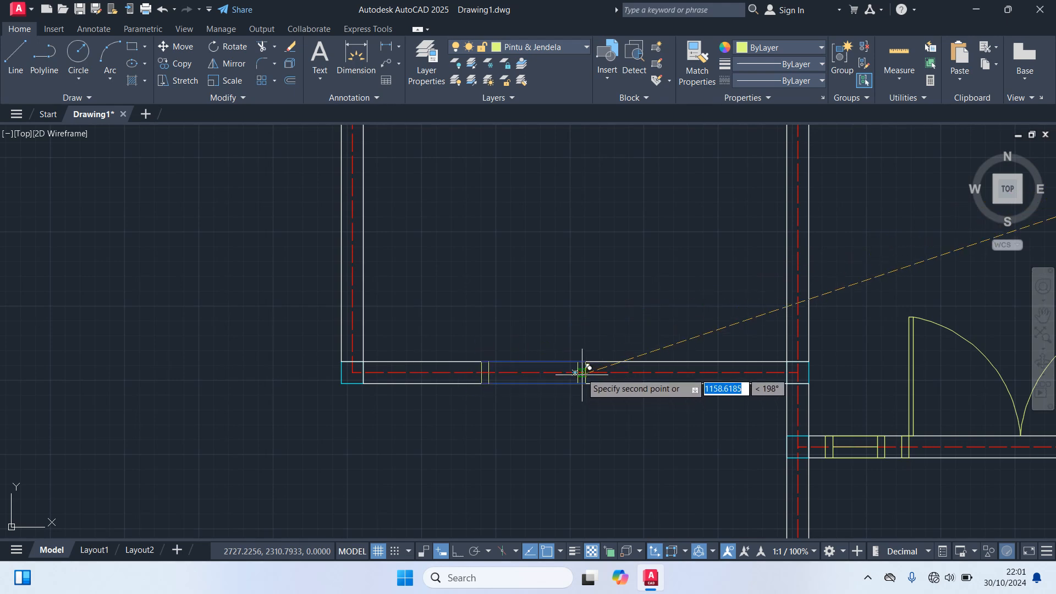
click(574, 372)
- Place a copy of the horizontal double window in the upper-right room's upper wall, between the small room's column and the door
scroll(642, 474, down, 2)
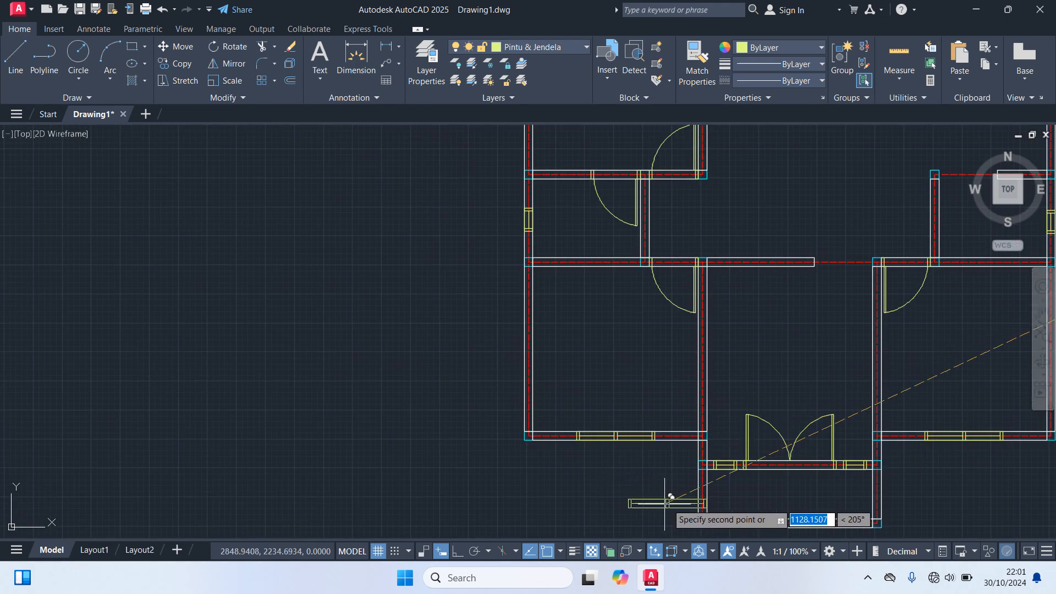
scroll(757, 374, down, 1)
middle_drag(756, 378, 592, 525)
scroll(702, 229, up, 4)
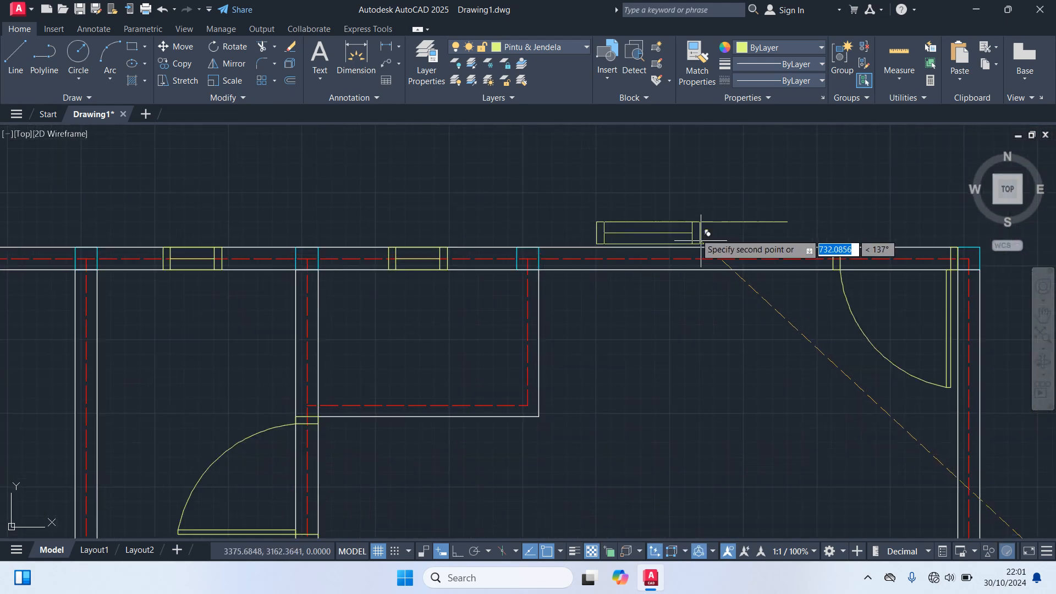
scroll(681, 254, up, 2)
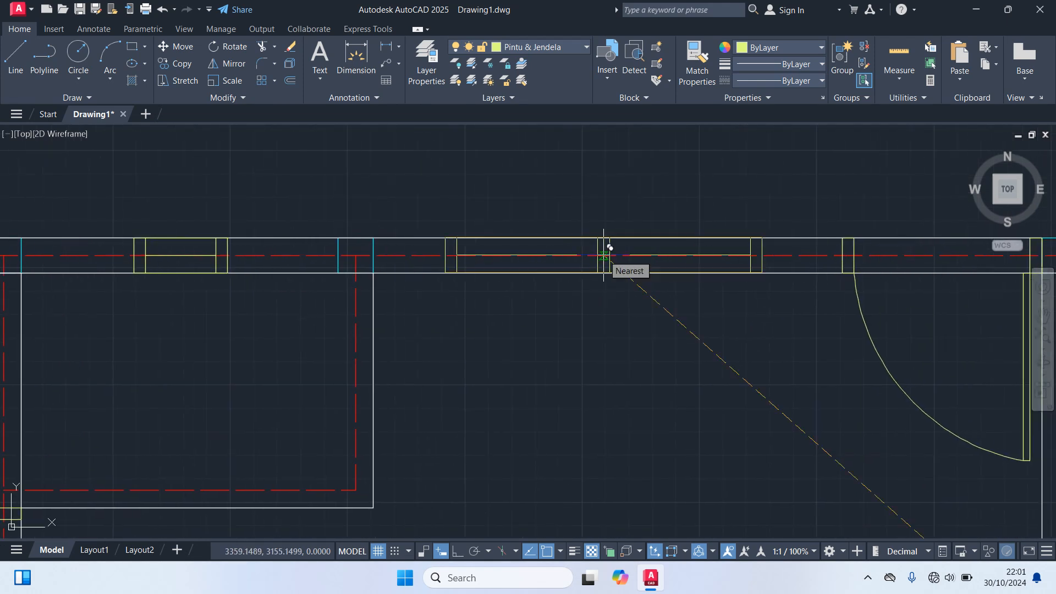
- Place a copy of the horizontal double window at the middle of the upper-left room's upper wall and finish copying
scroll(583, 399, down, 6)
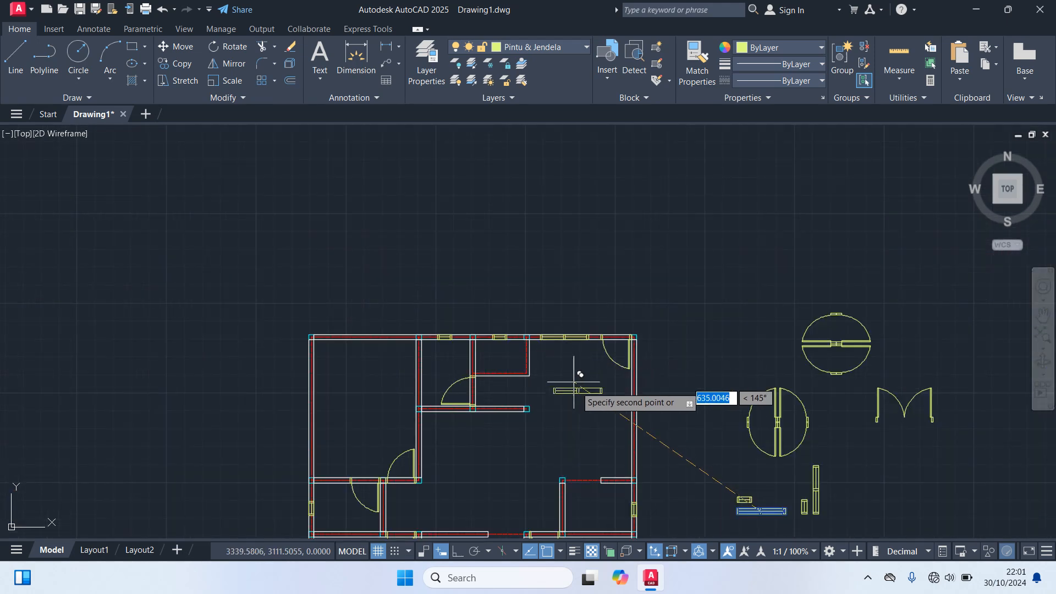
middle_drag(583, 384, 740, 384)
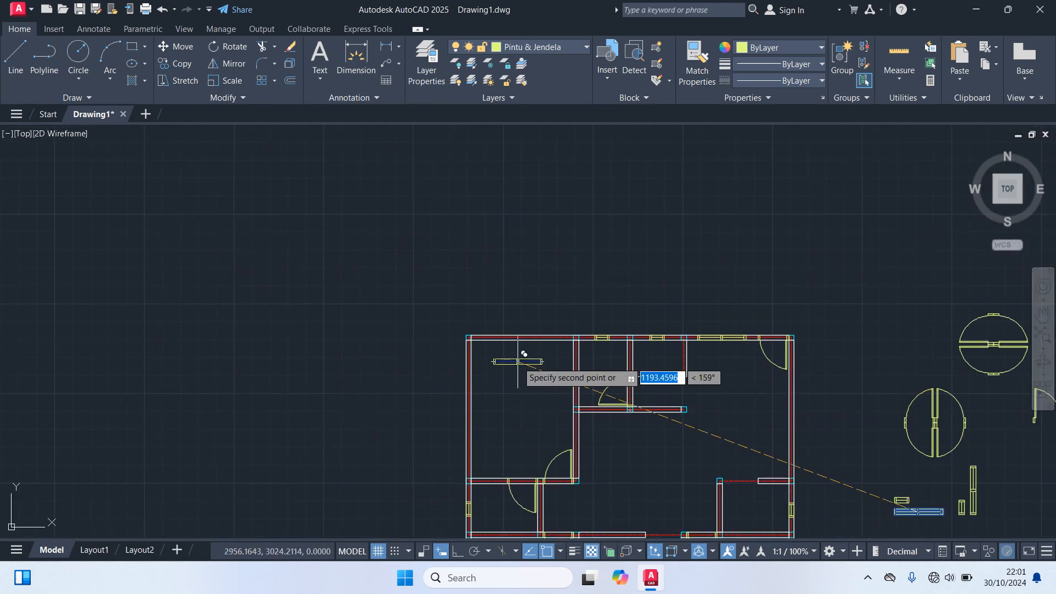
scroll(520, 348, up, 6)
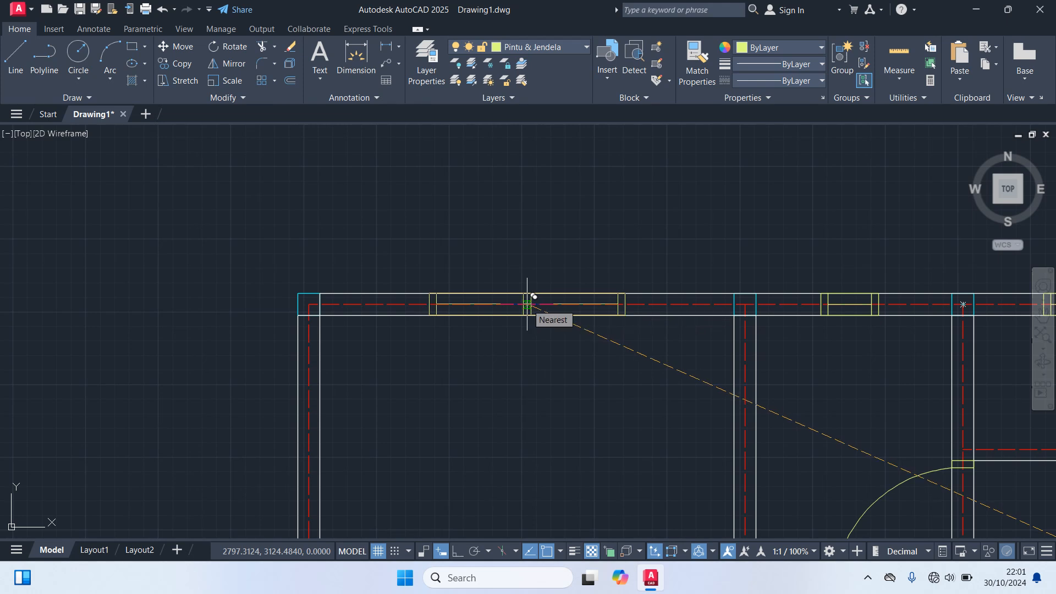
scroll(521, 351, up, 4)
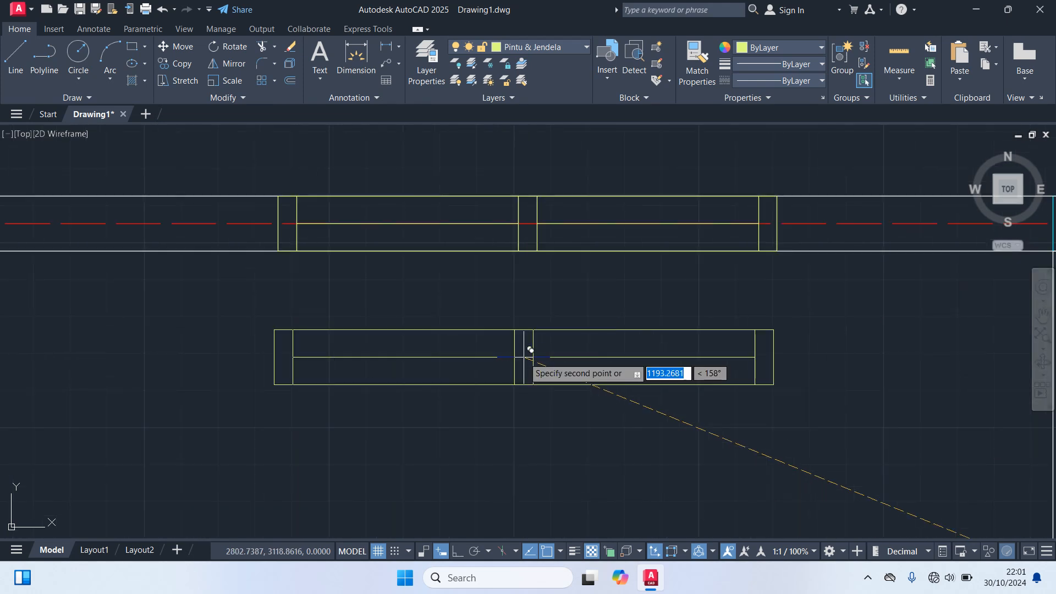
scroll(531, 350, down, 6)
key(Escape)
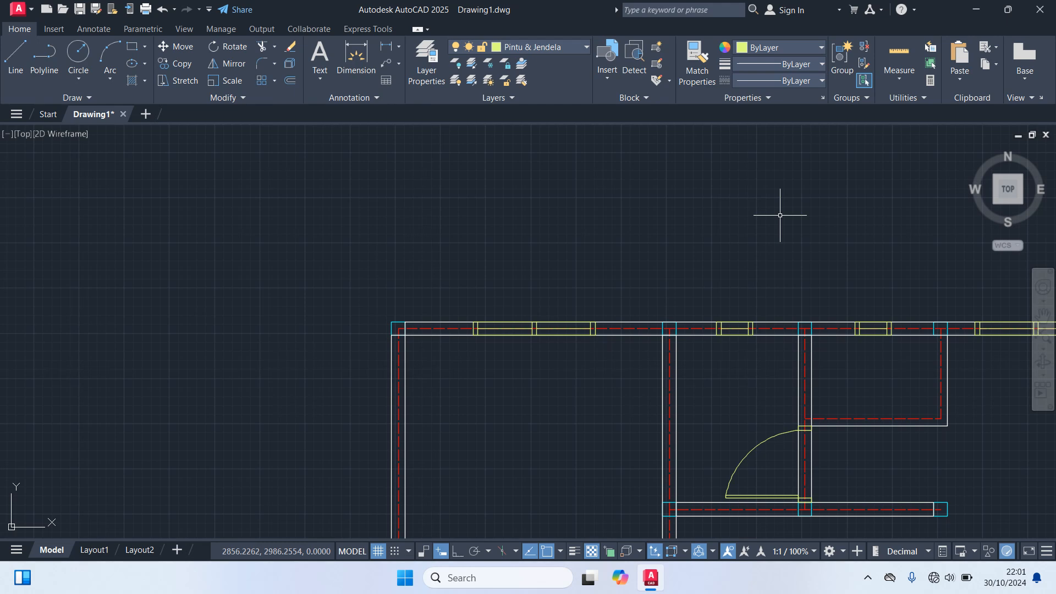
- Copy the vertical double window by its centre point into the upper-right room's outer right wall, below the corner door, and finish copying
scroll(779, 215, down, 4)
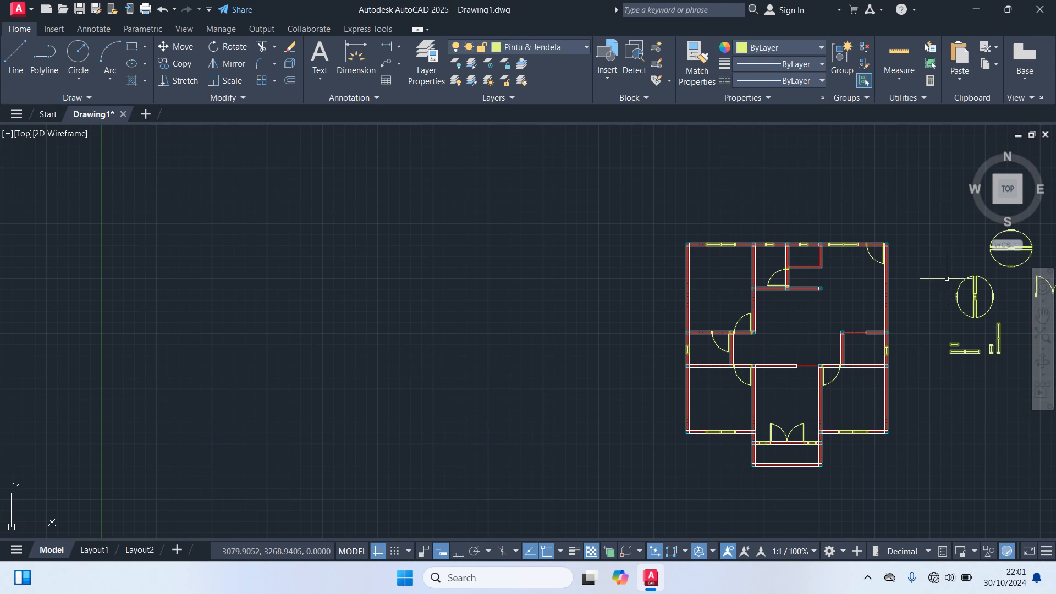
middle_drag(946, 278, 745, 248)
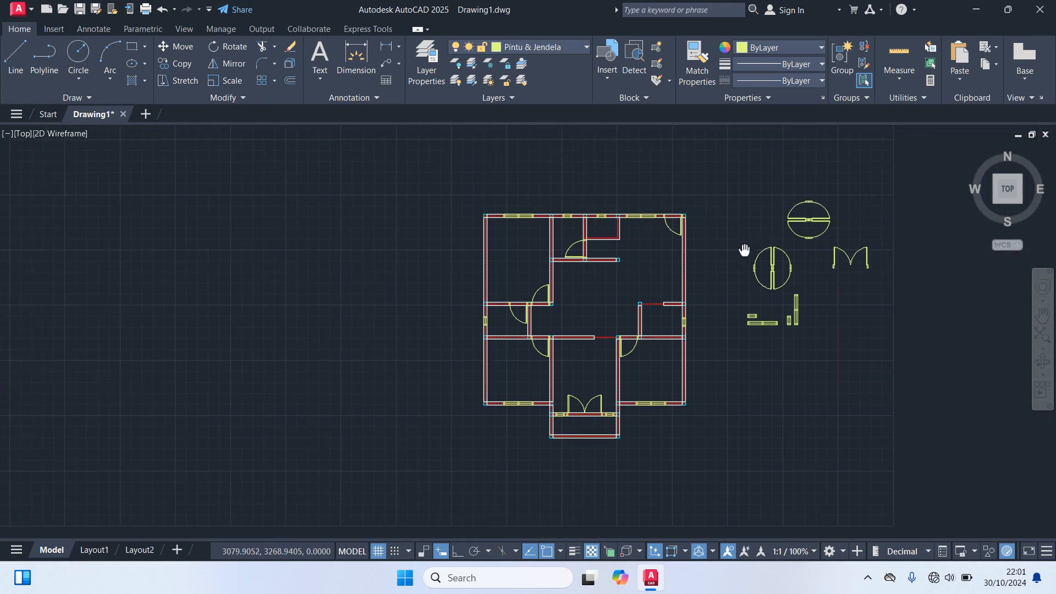
scroll(791, 308, up, 7)
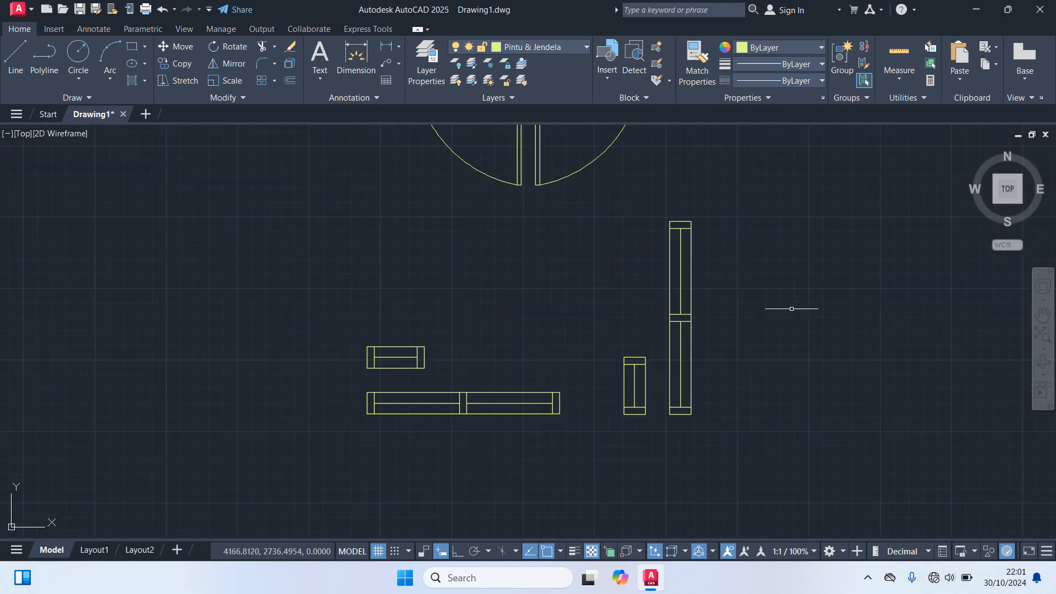
click(693, 292)
text(co)
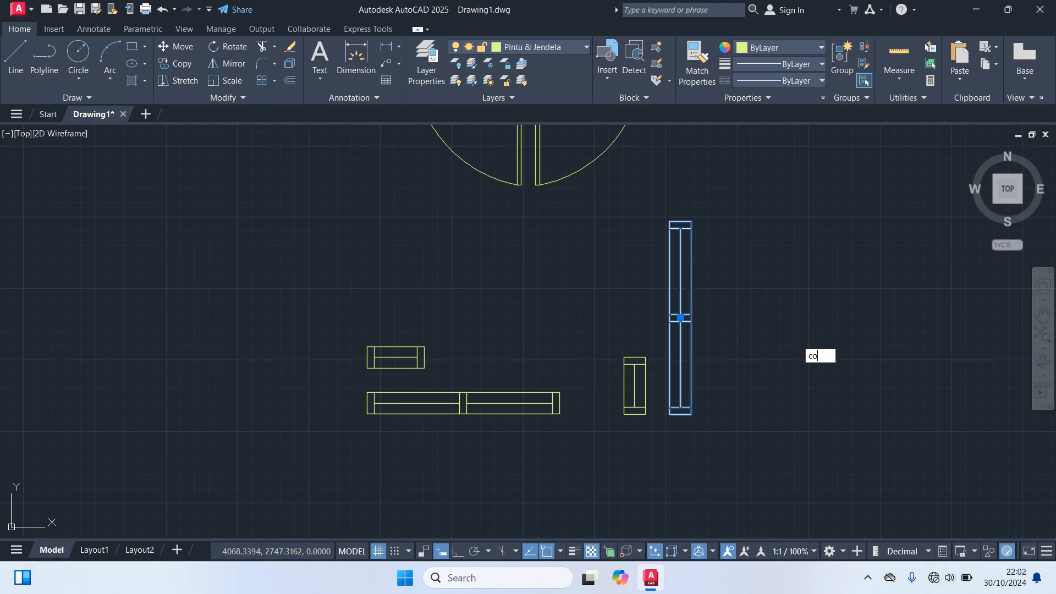
key(Return)
scroll(718, 318, up, 4)
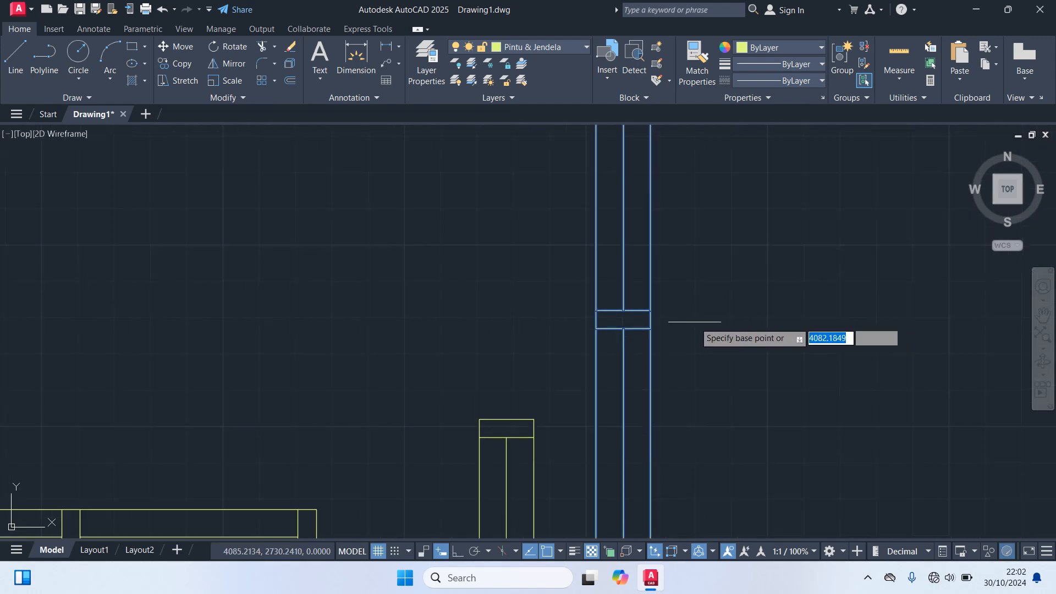
click(625, 319)
scroll(625, 330, down, 6)
scroll(561, 277, up, 4)
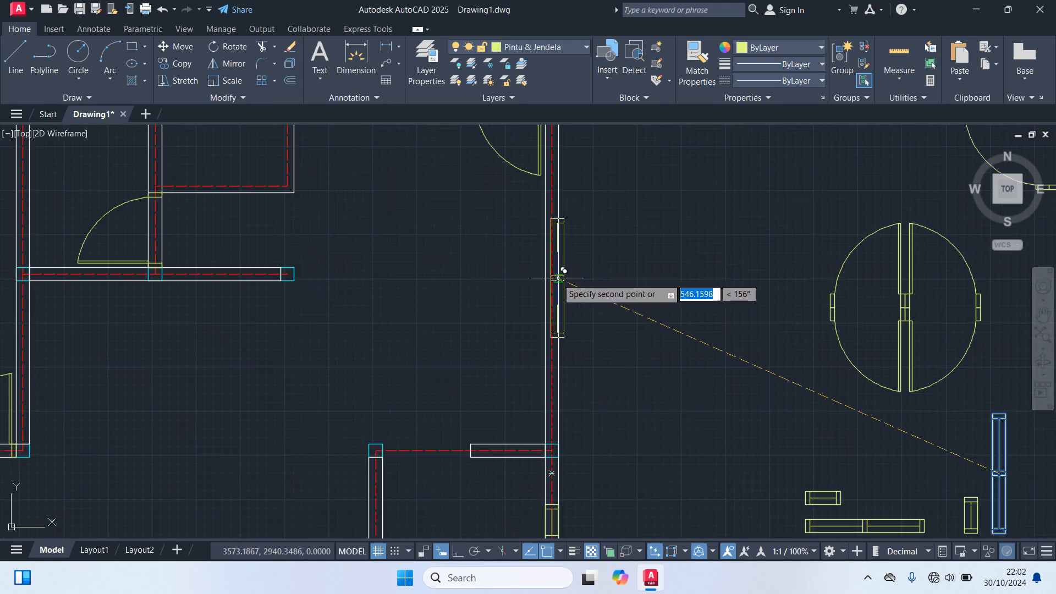
middle_drag(547, 276, 550, 316)
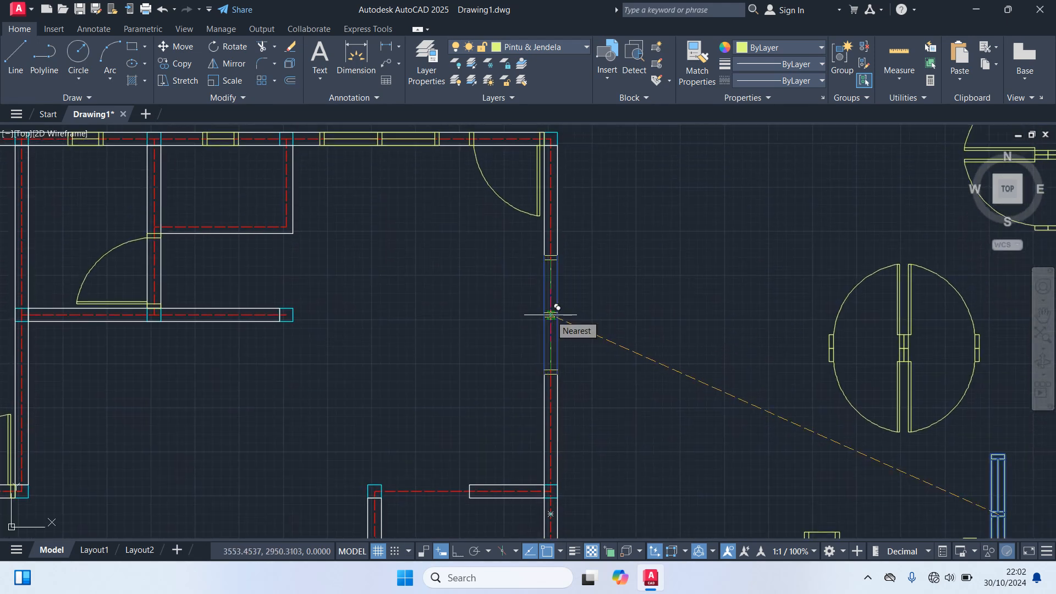
key(Escape)
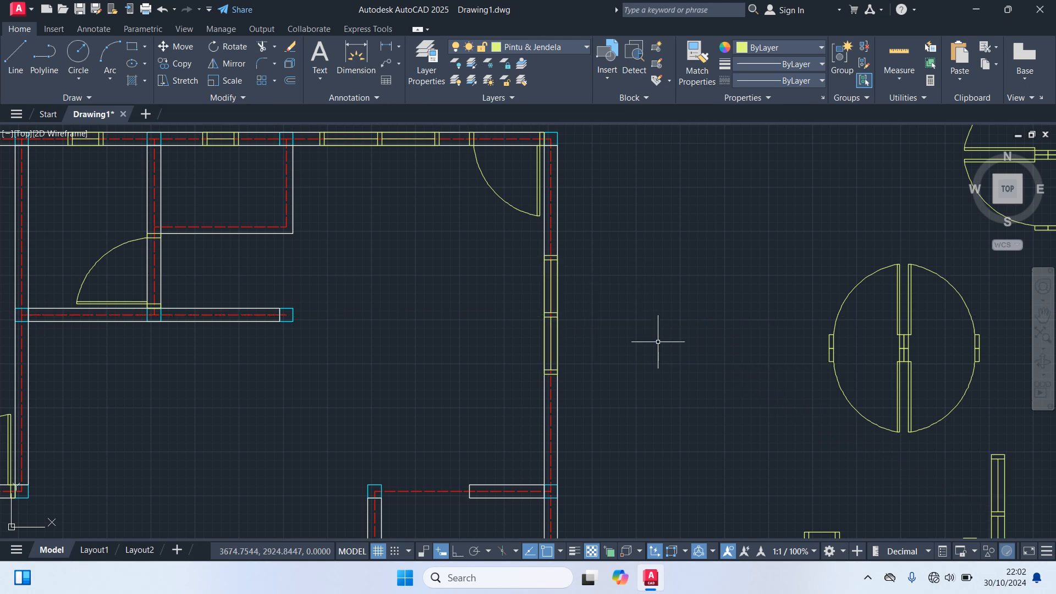
- Trim the porch's inner wall lines at the plan's lower end and the outer wall line across the double door opening
scroll(566, 207, down, 4)
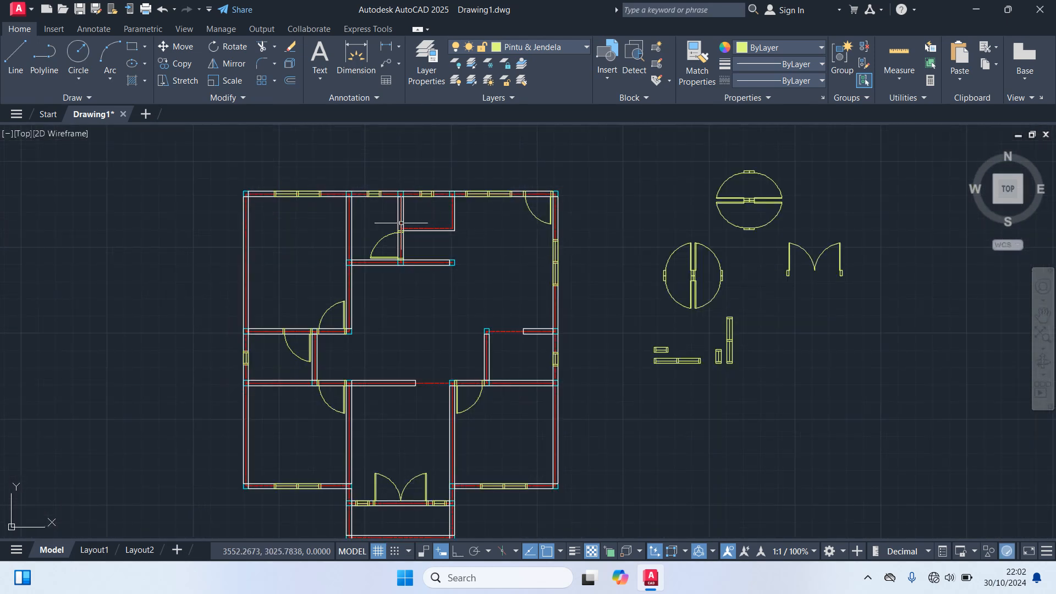
middle_drag(384, 370, 388, 276)
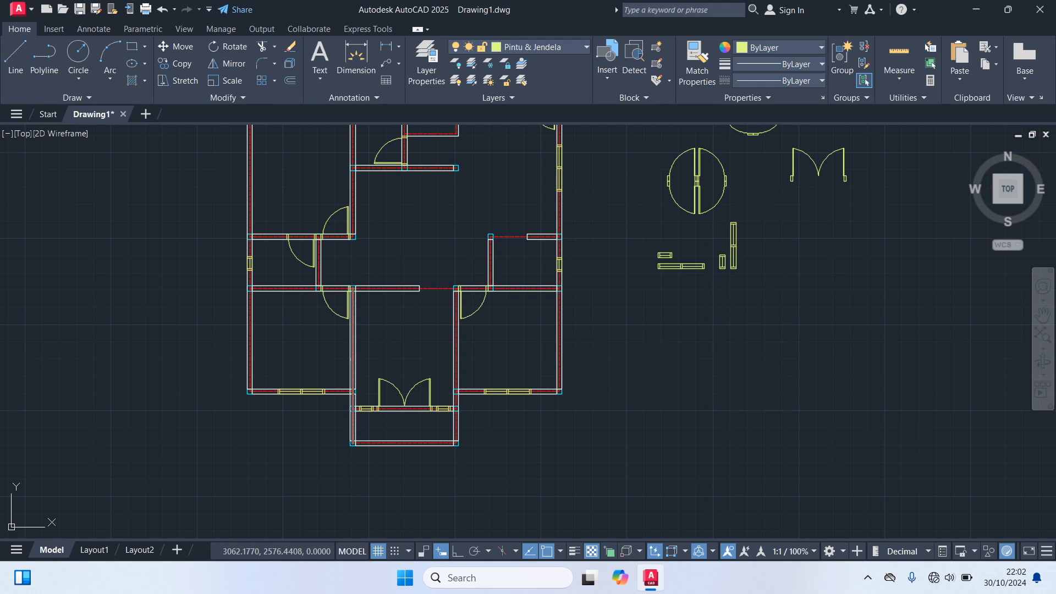
middle_drag(493, 350, 484, 403)
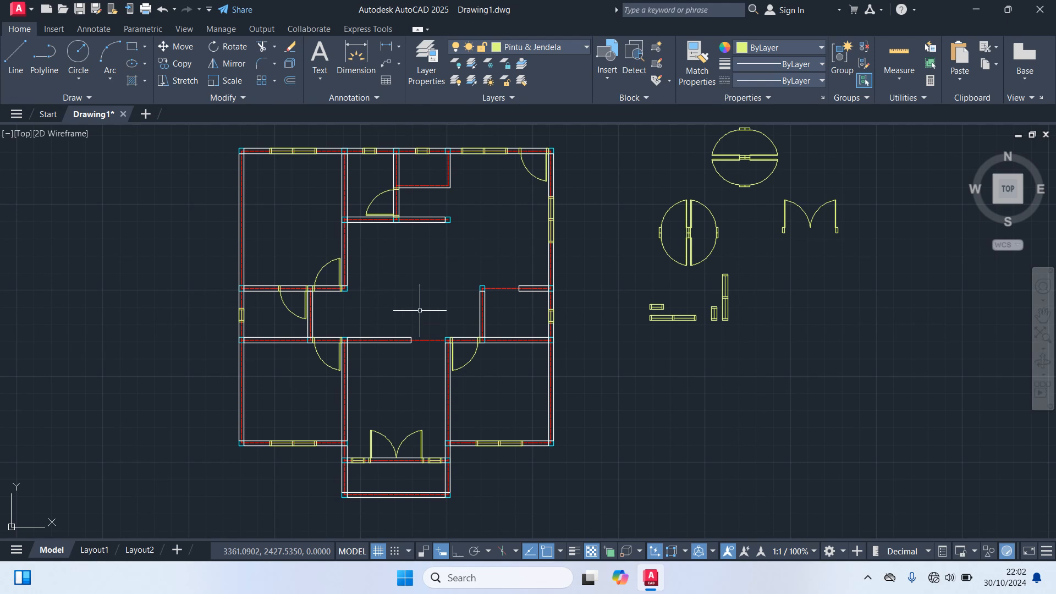
middle_drag(421, 310, 420, 339)
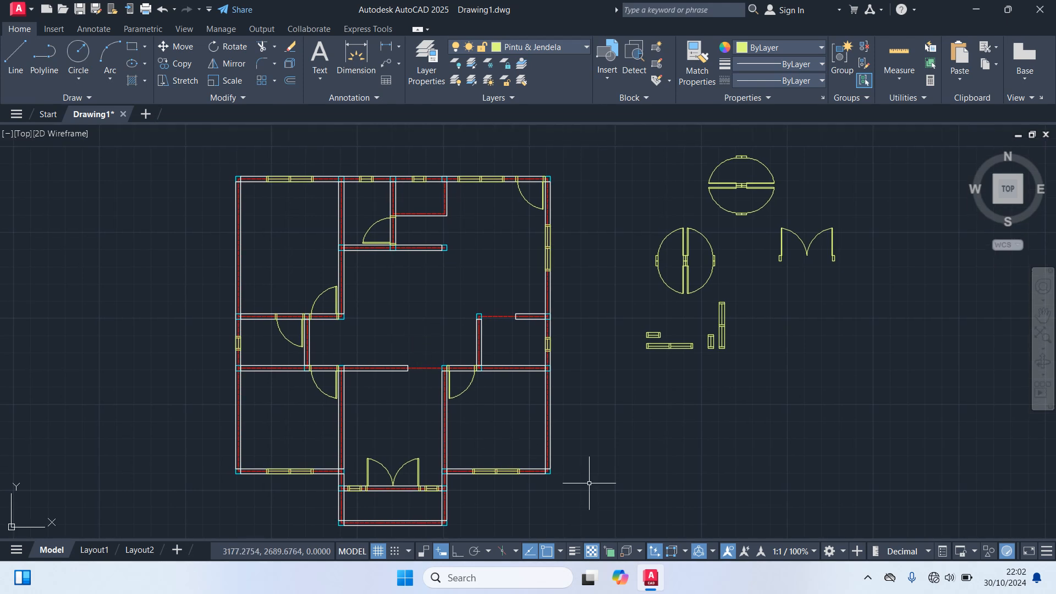
middle_drag(589, 487, 648, 396)
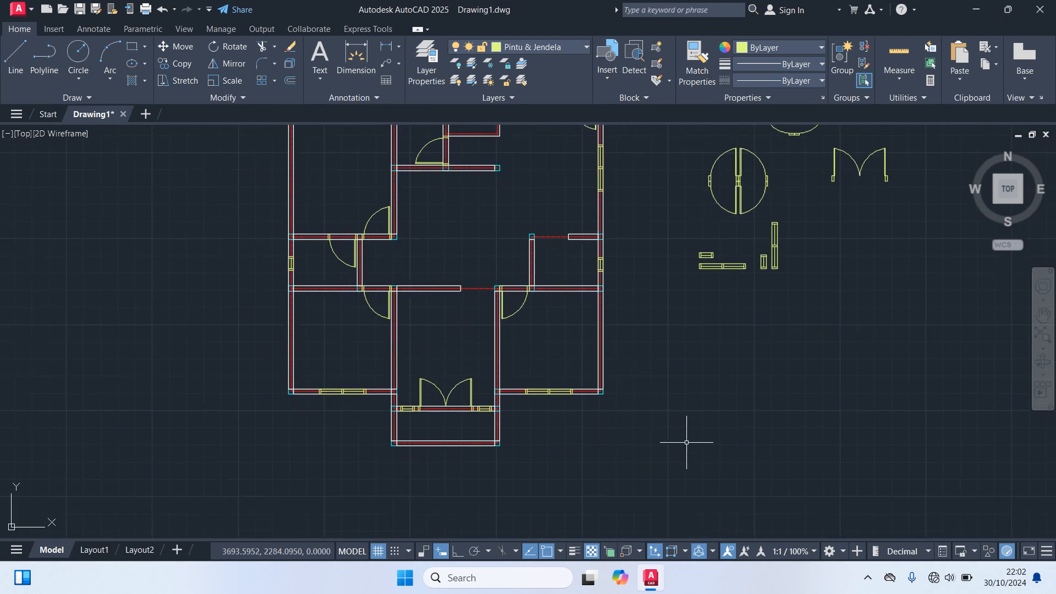
text(tr)
key(Return)
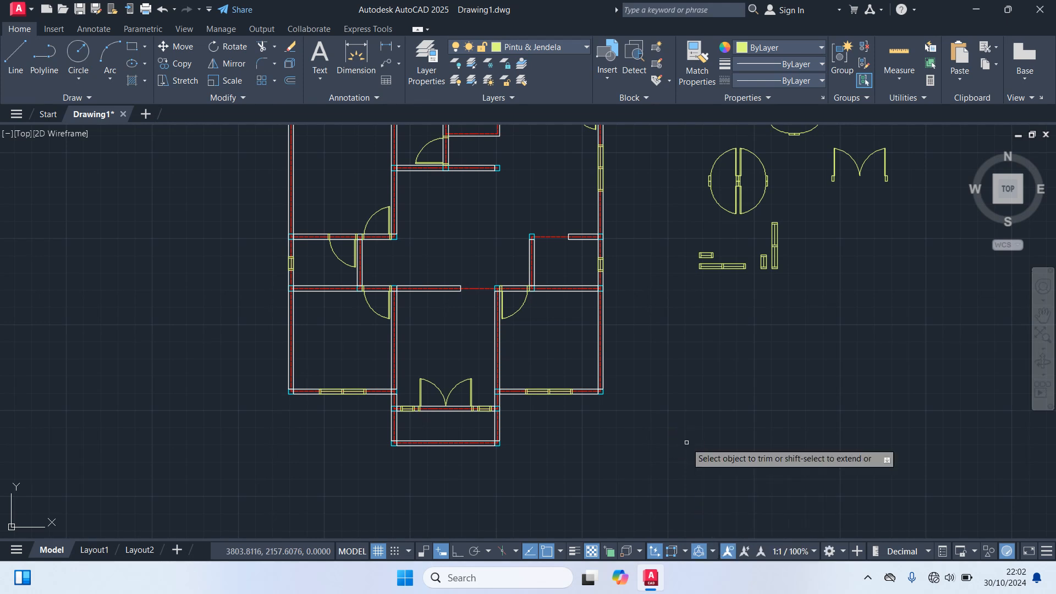
scroll(460, 443, up, 4)
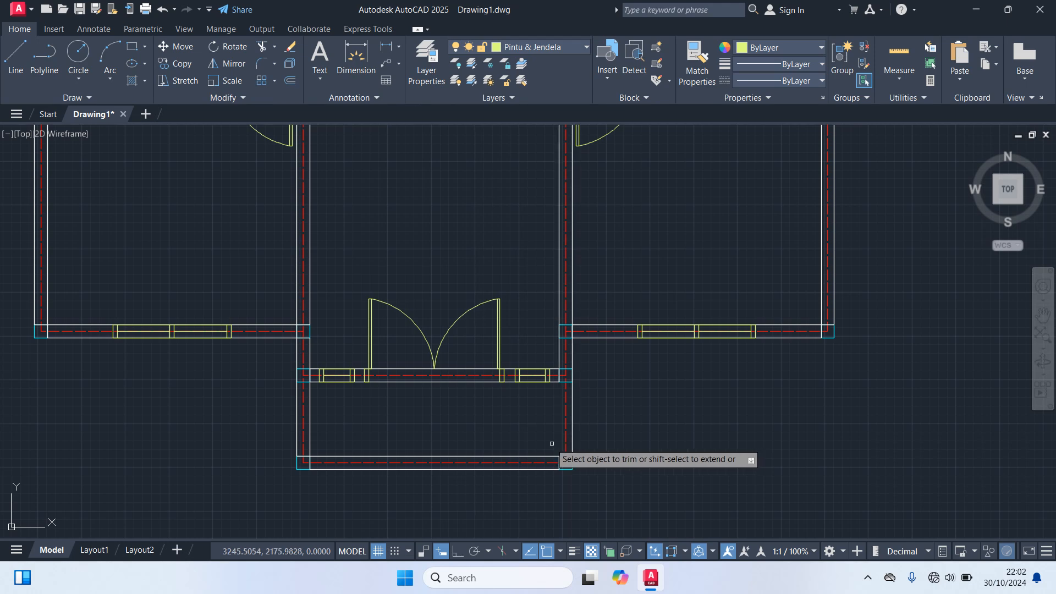
click(534, 456)
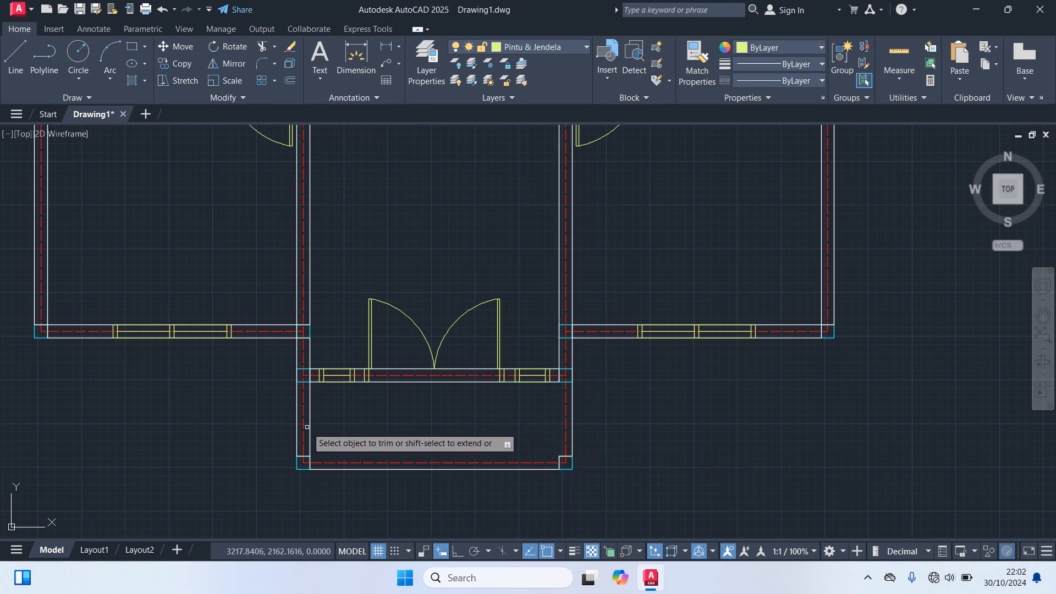
click(311, 429)
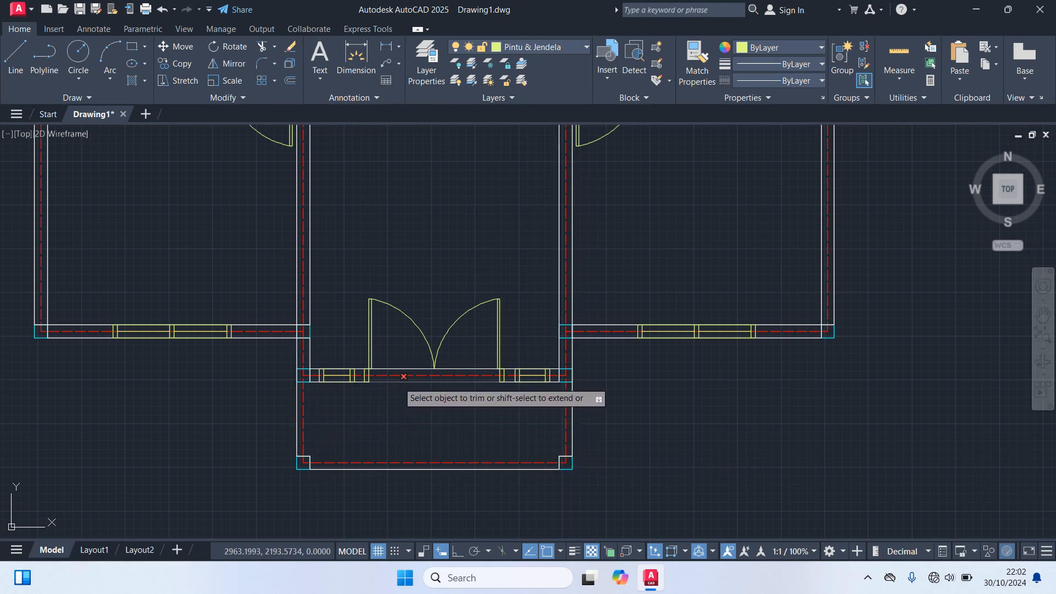
click(399, 381)
- Trim the wall lines crossing the single door openings in the interior walls and the upper-right room, and end trimming
scroll(413, 358, down, 4)
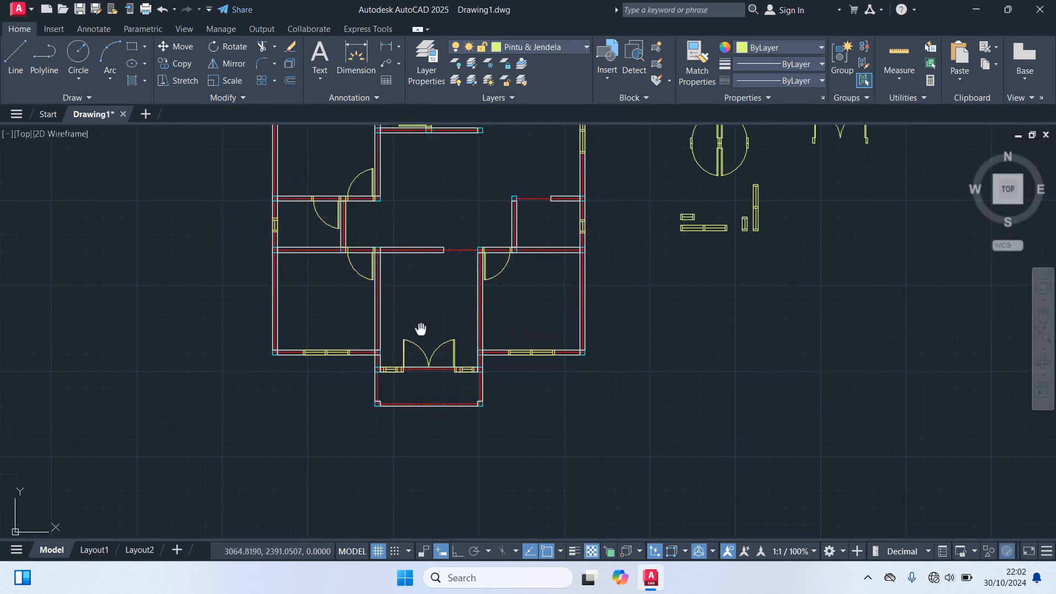
scroll(360, 339, up, 4)
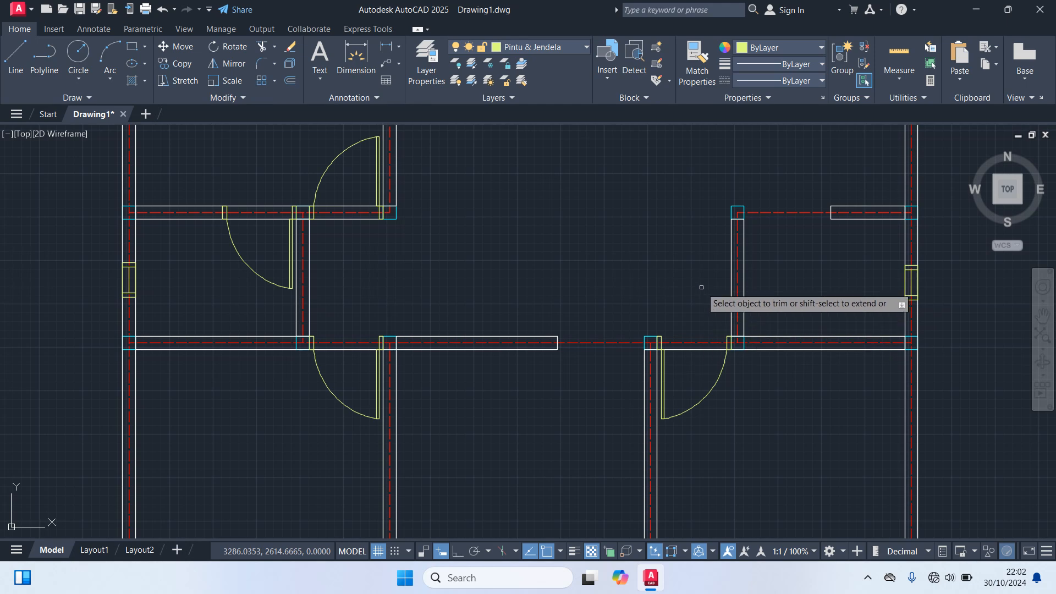
middle_drag(702, 290, 695, 413)
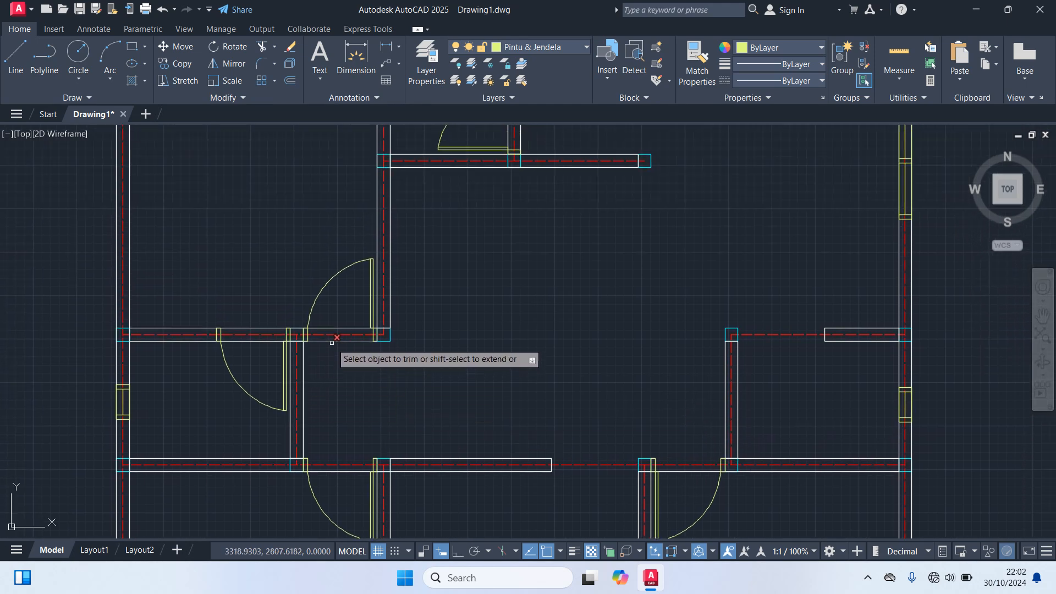
click(333, 341)
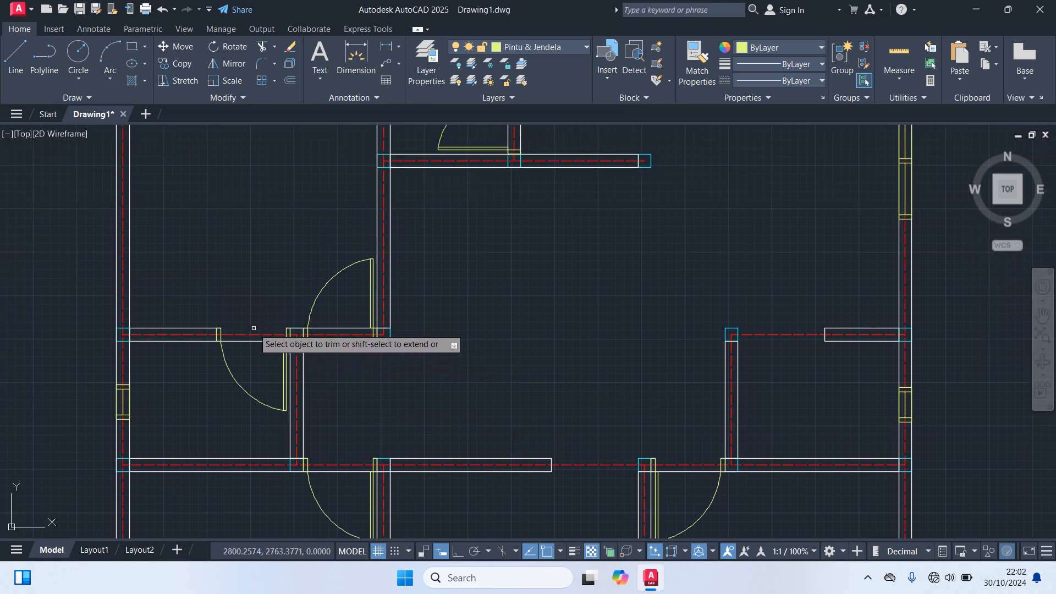
middle_drag(398, 325, 453, 299)
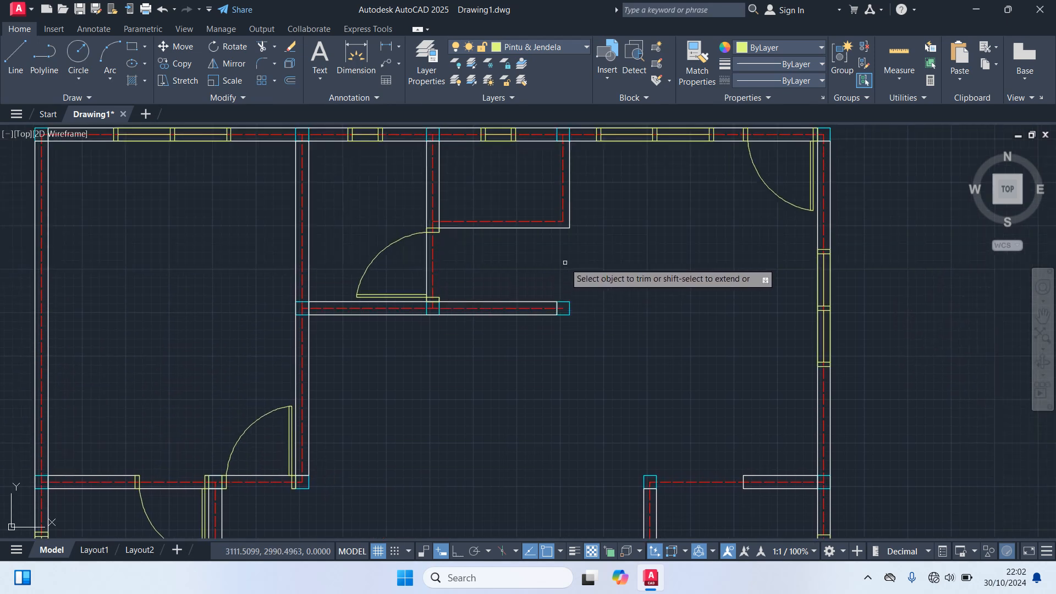
middle_drag(645, 234, 598, 310)
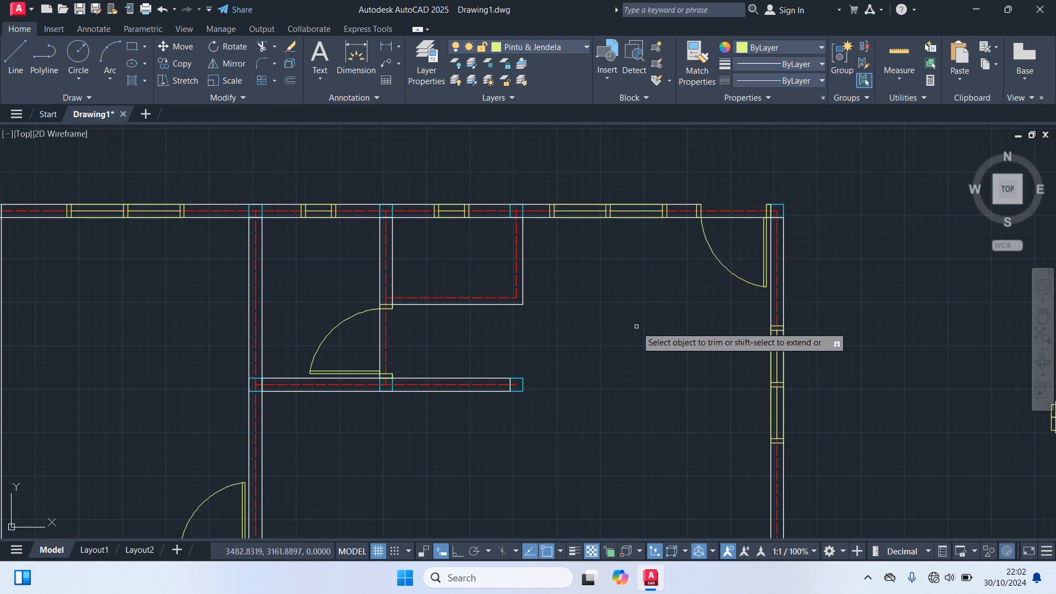
key(Escape)
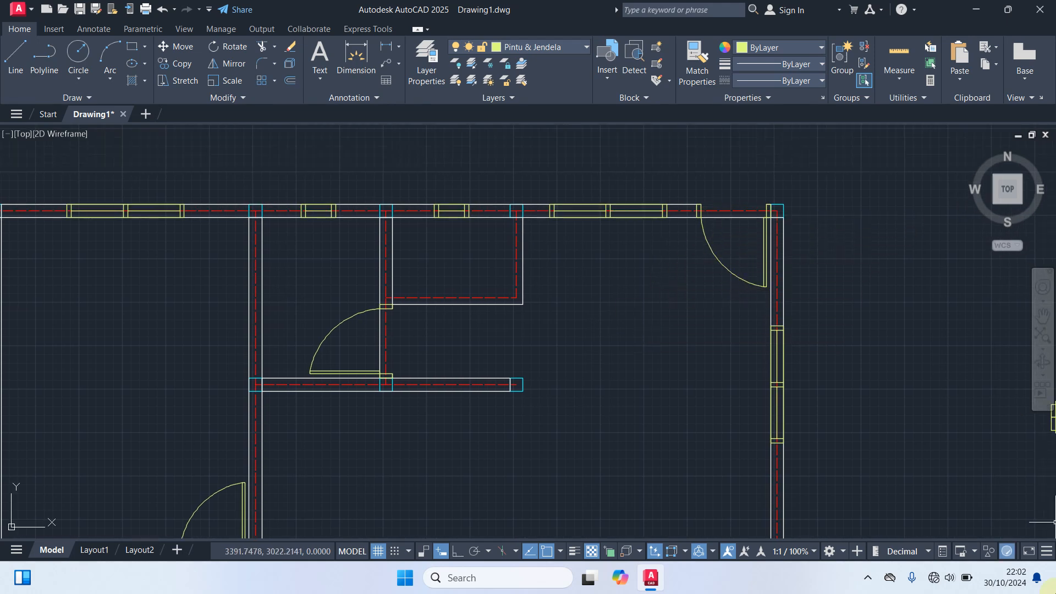
- Delete all the spare door and window symbols beside the right side of the floor plan
scroll(618, 344, down, 5)
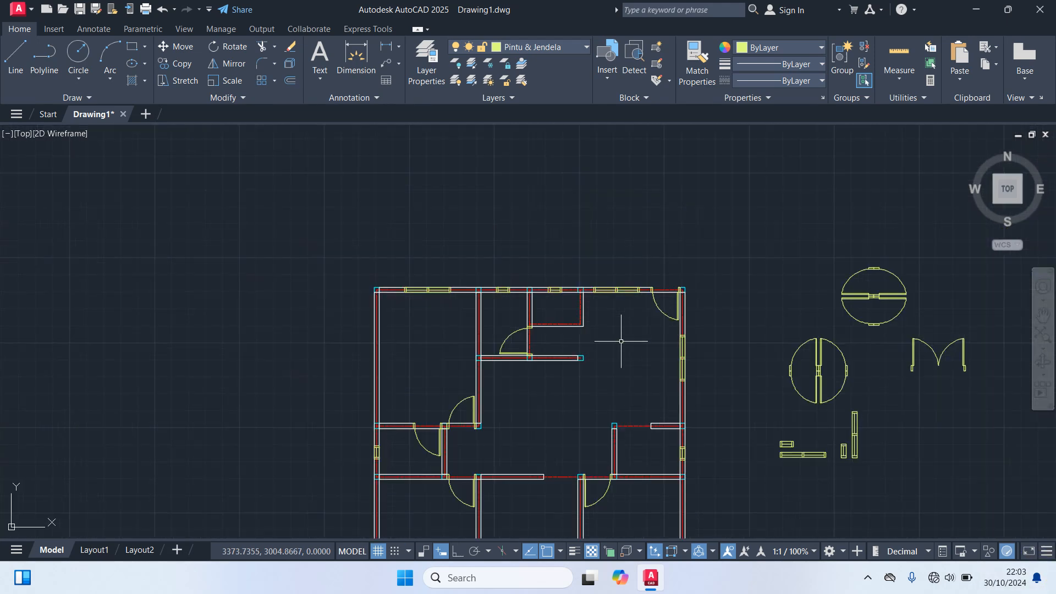
middle_drag(618, 344, 610, 159)
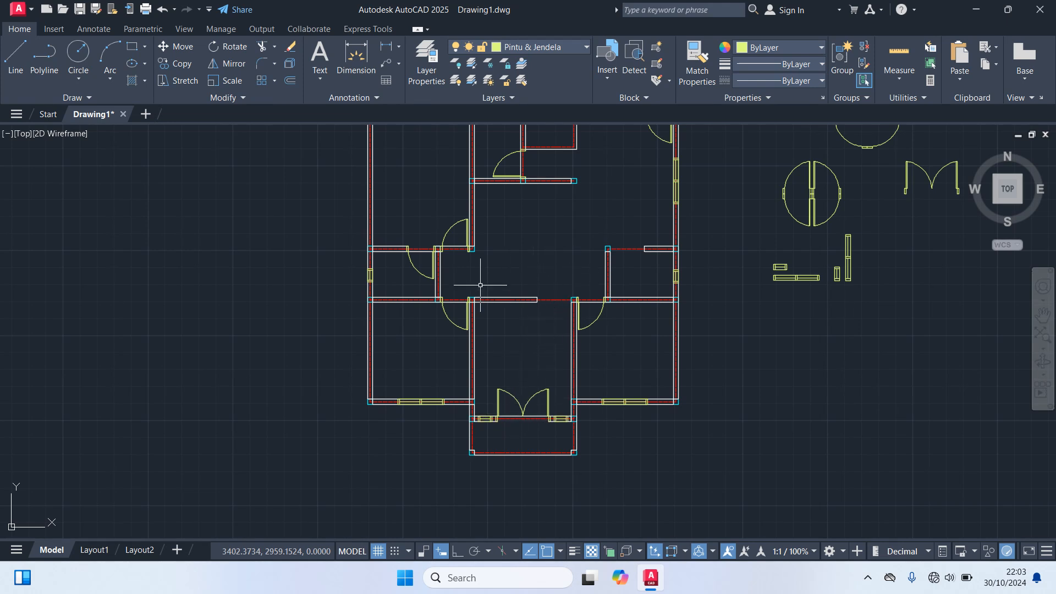
middle_drag(533, 264, 510, 342)
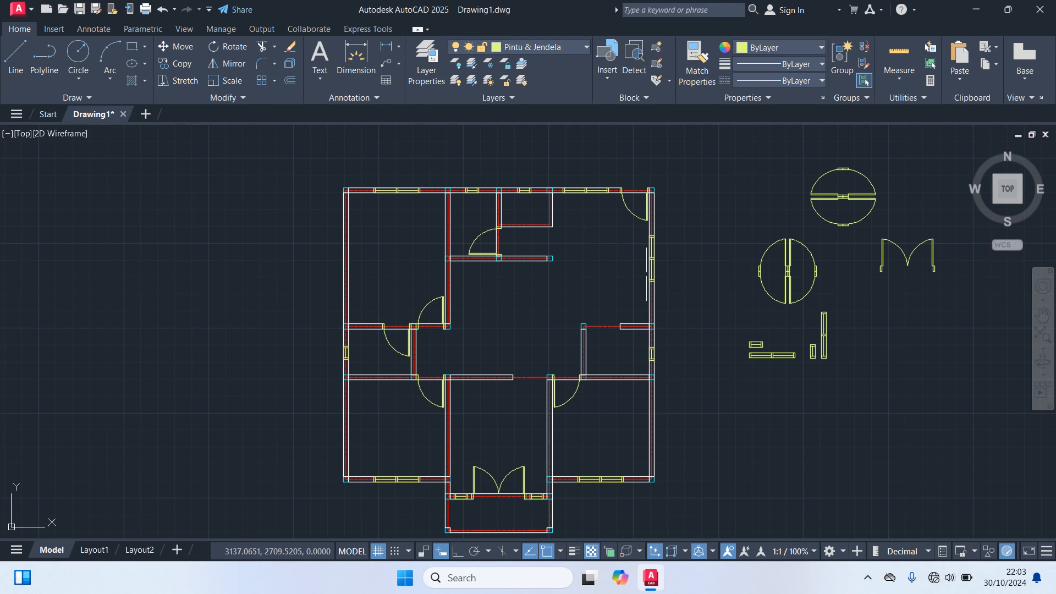
middle_drag(800, 248, 721, 229)
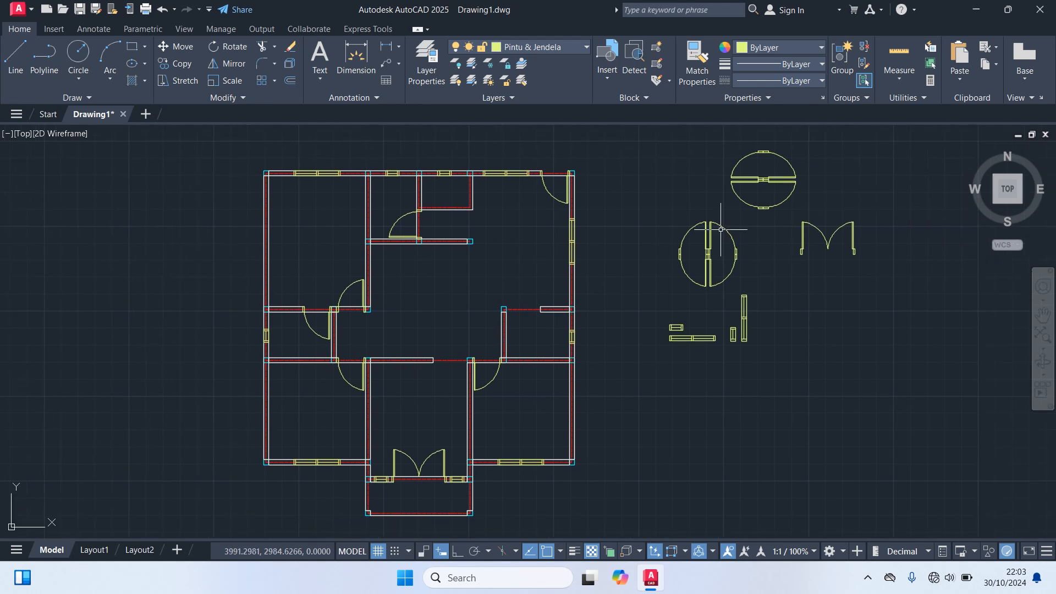
click(915, 396)
click(649, 136)
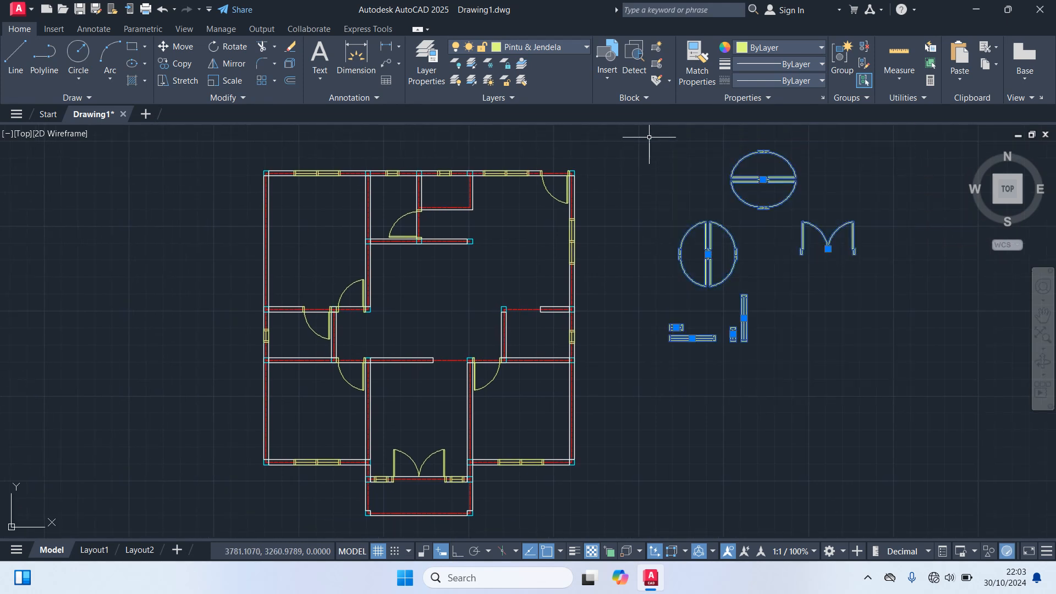
key(Delete)
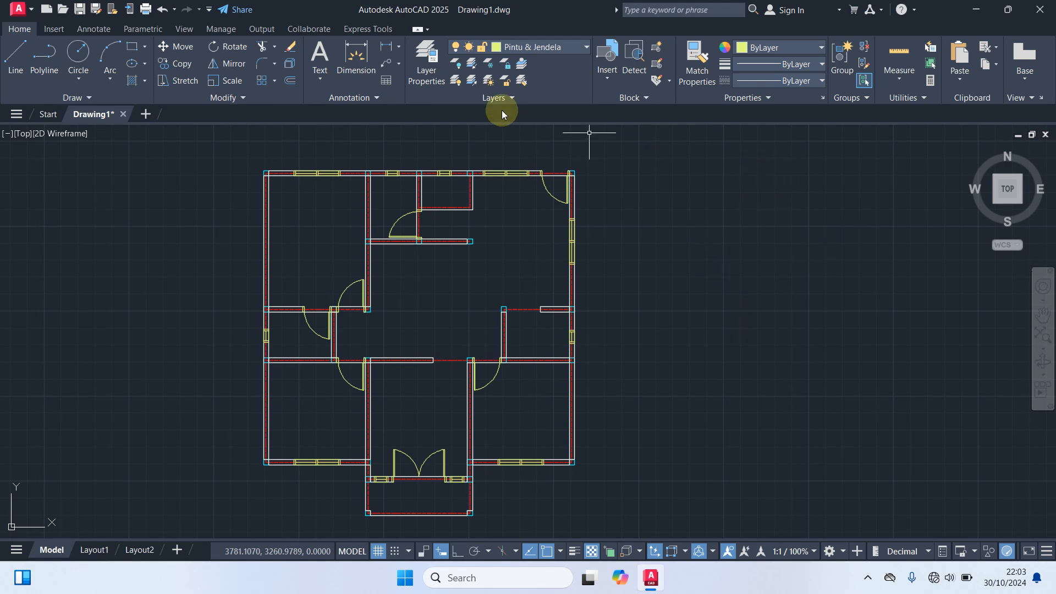
- Make Garis Bantu the current layer and draw a 50-unit helper line upward from the axis intersection at the plan's upper-left corner
click(528, 48)
click(527, 127)
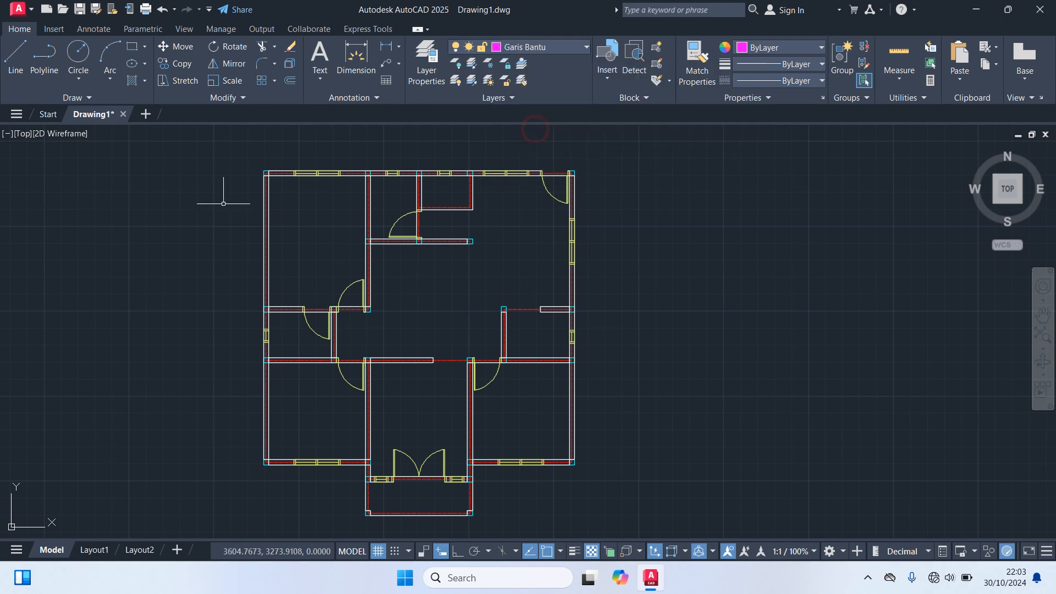
scroll(349, 254, up, 3)
scroll(349, 253, up, 4)
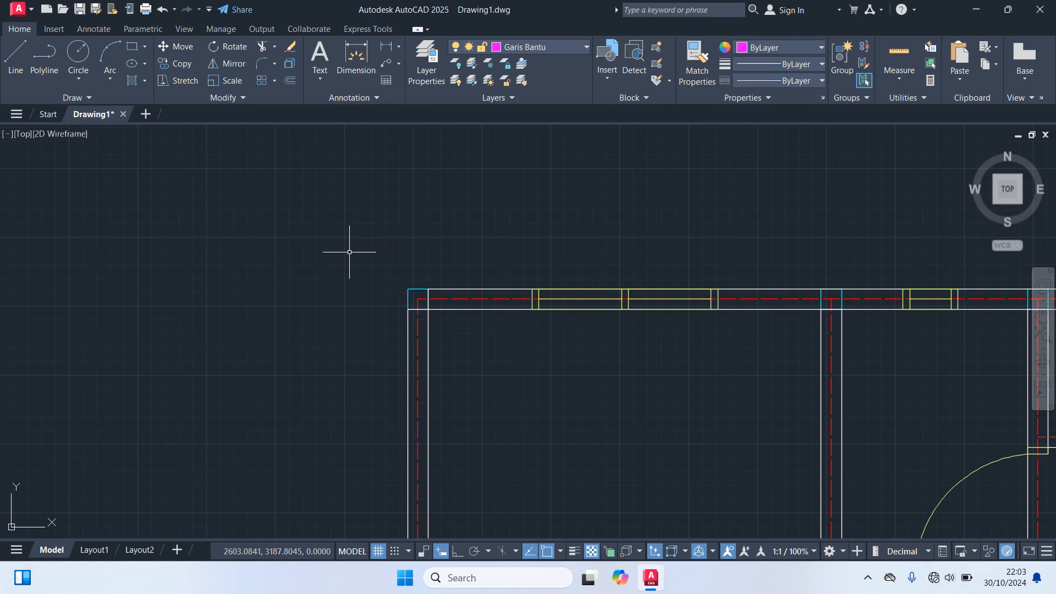
text(l)
scroll(349, 253, up, 2)
key(Return)
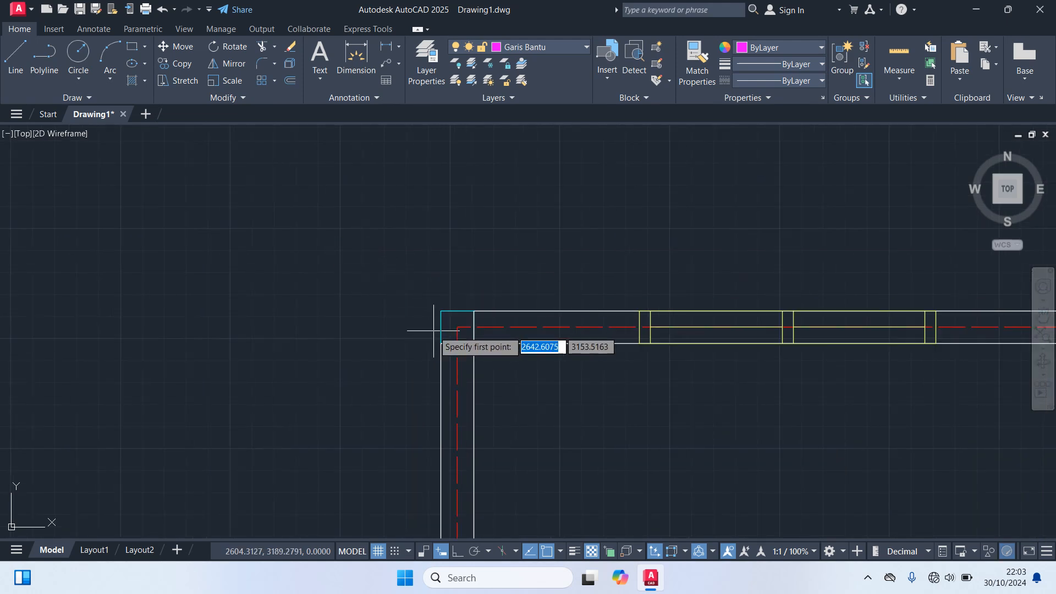
click(456, 327)
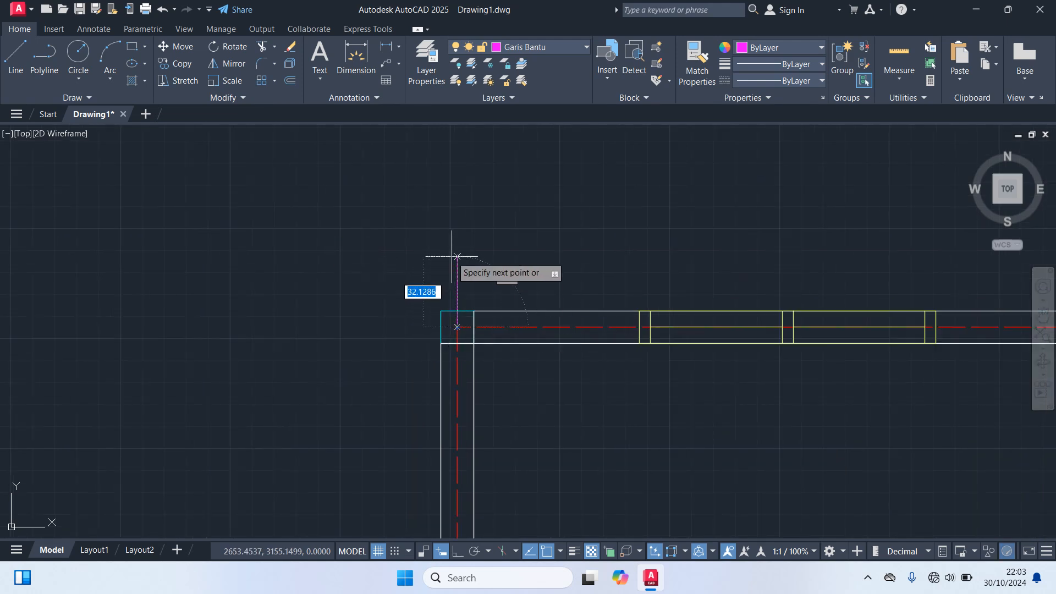
text(5)
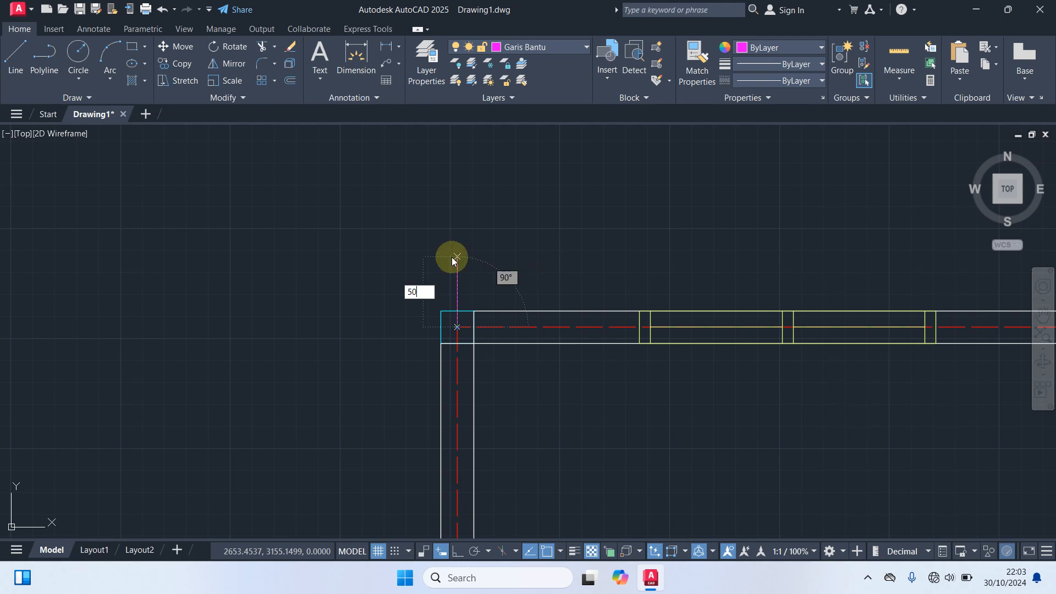
text(0)
key(Return)
key(Return)
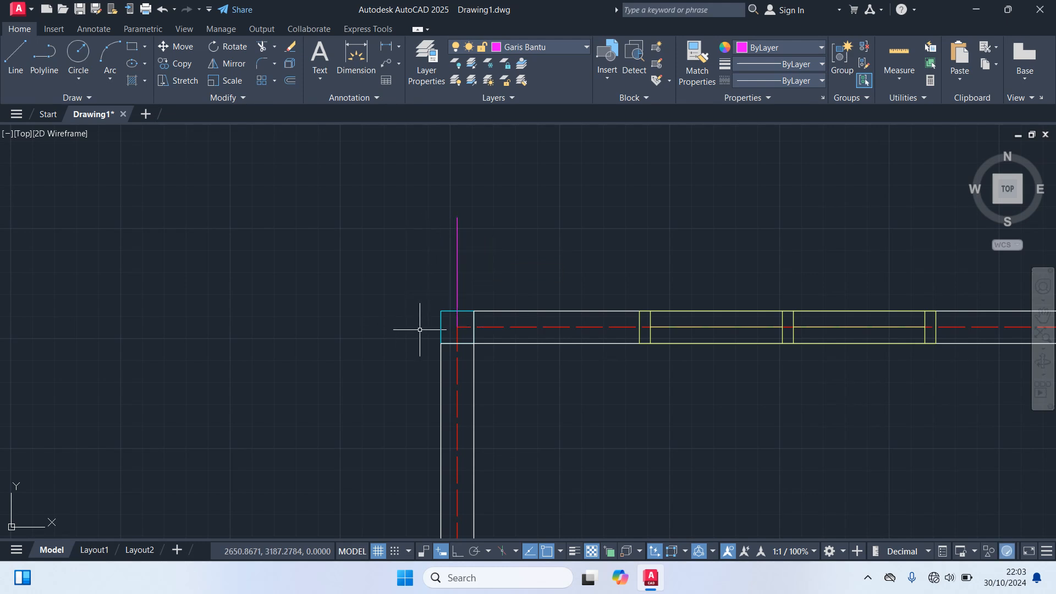
- Draw a 50-unit horizontal helper line outward to the left from the upper-left corner's axis intersection
key(Return)
click(457, 327)
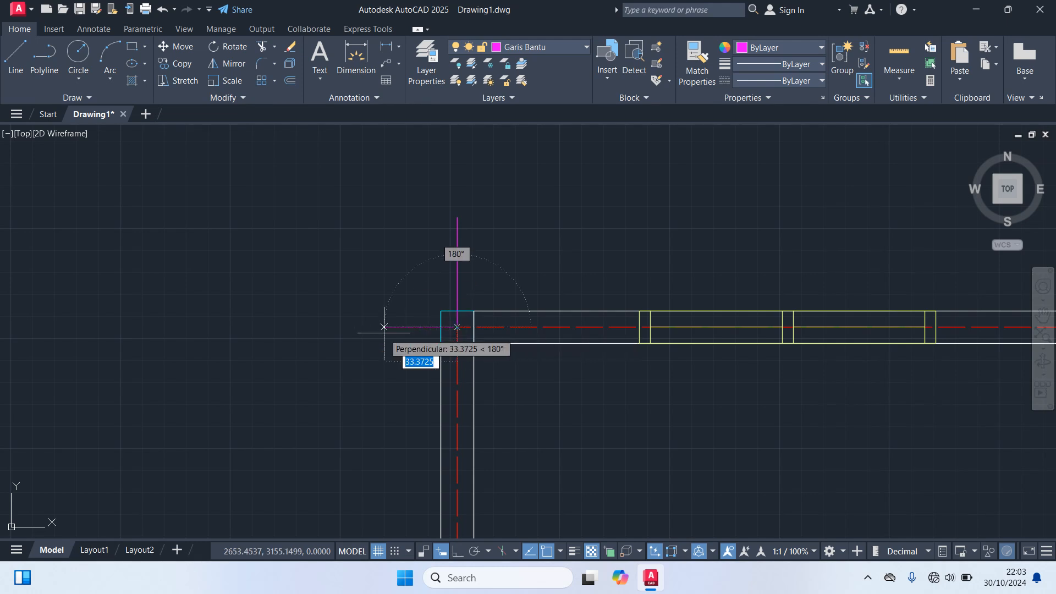
text(50)
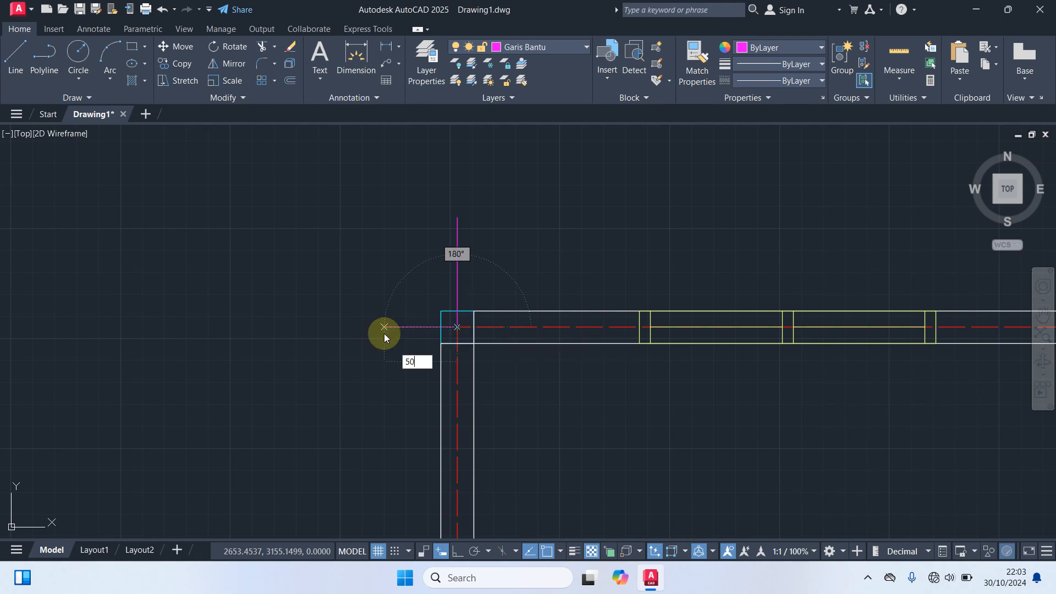
key(Return)
key(Return)
- Draw a 50-unit vertical helper line upward from the axis intersection at the plan's upper-right corner
scroll(335, 313, down, 3)
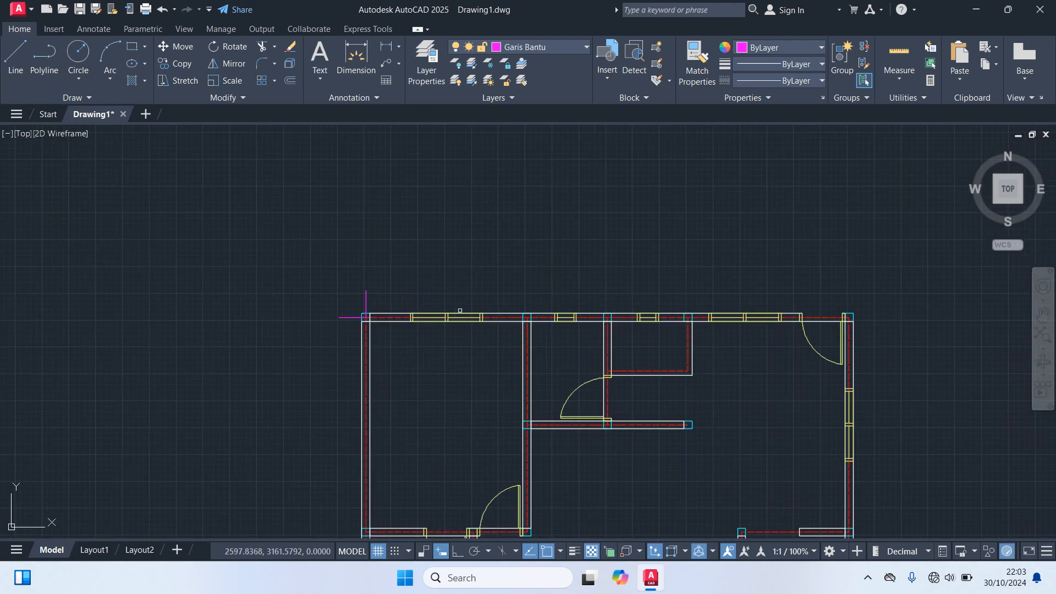
middle_drag(512, 297, 362, 285)
scroll(744, 300, up, 6)
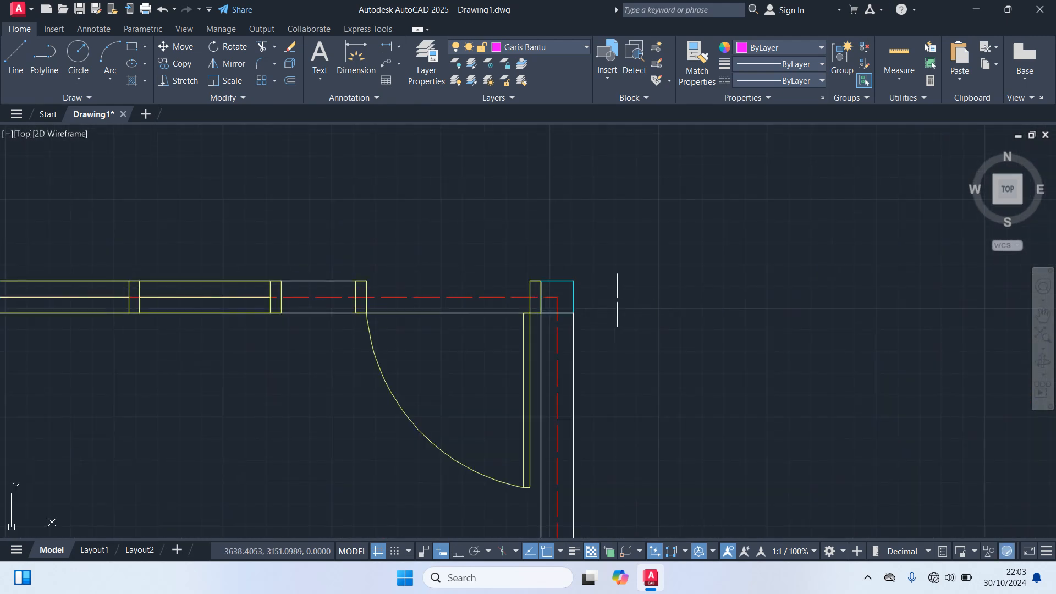
key(space)
click(557, 297)
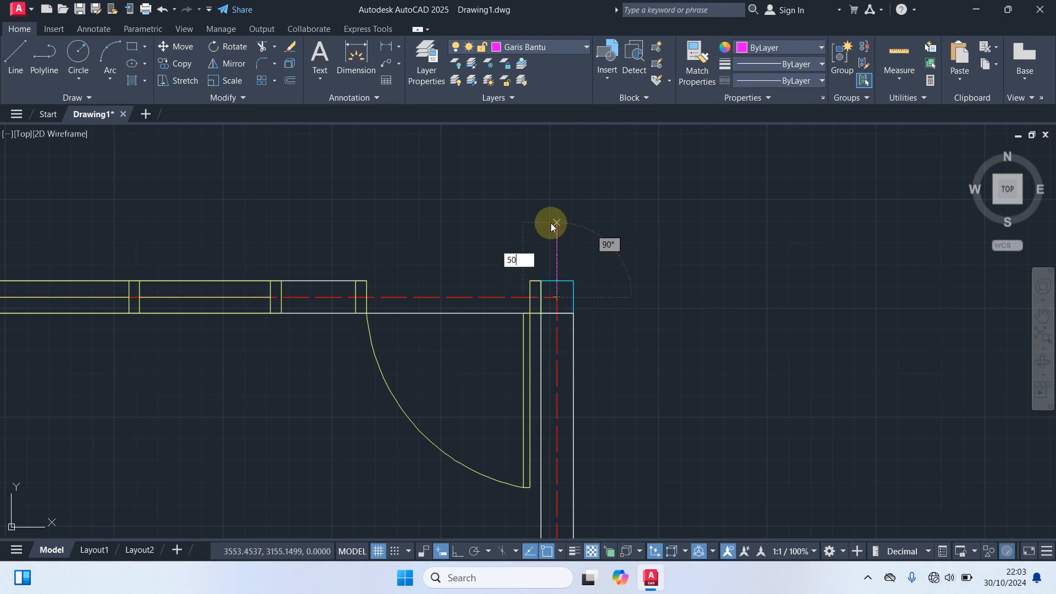
text(50)
key(Return)
key(Return)
- Draw a 50-unit horizontal helper line outward to the right from the upper-right corner's axis intersection
key(space)
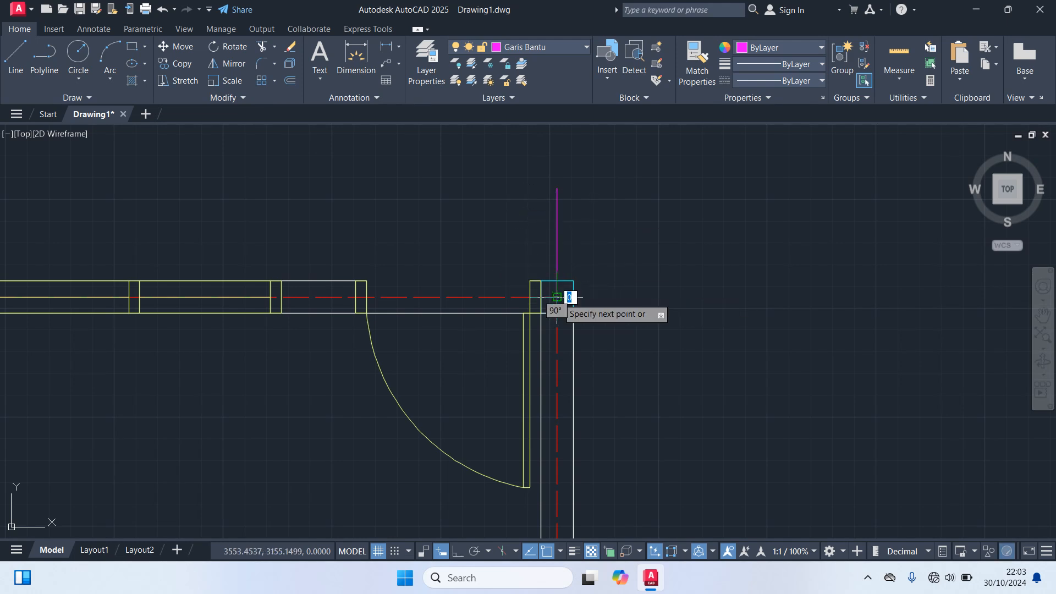
click(556, 297)
text(5)
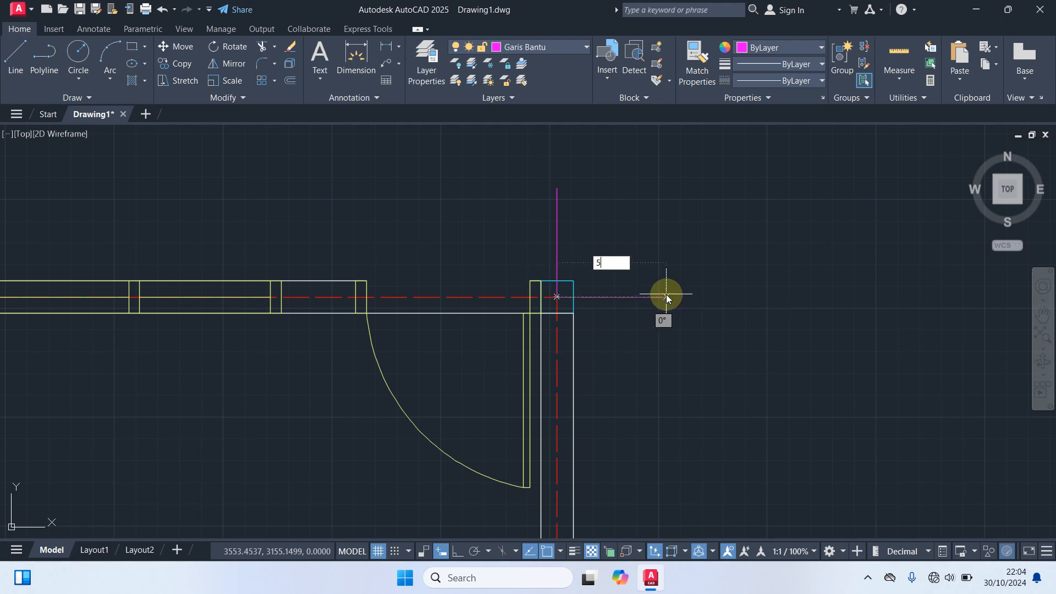
text(0)
key(Return)
- Draw a 50-unit vertical helper line downward from the axis intersection at the porch's lower-right corner
scroll(667, 297, down, 6)
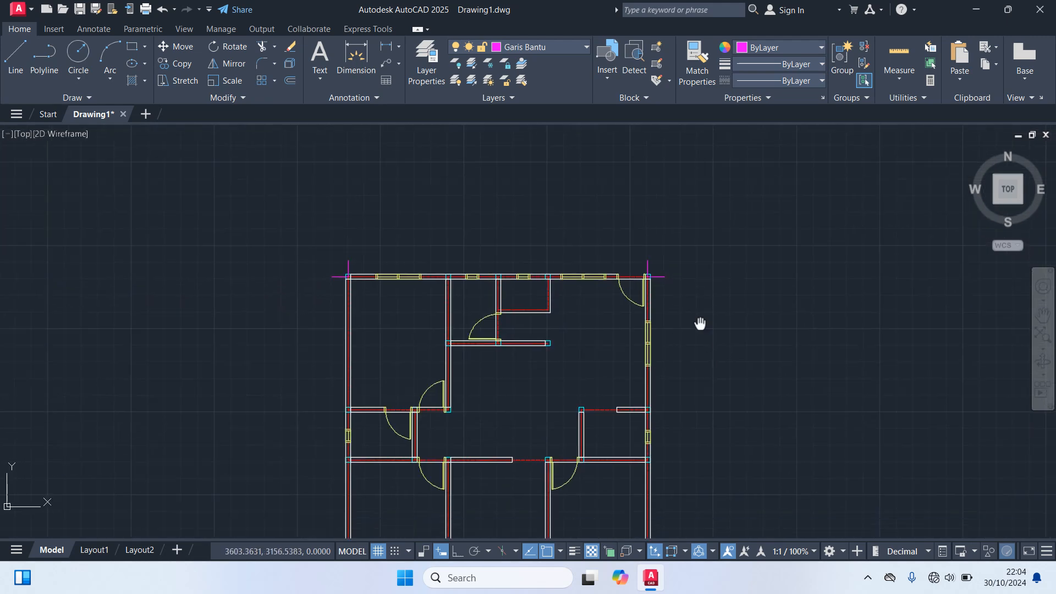
middle_drag(700, 323, 648, 213)
scroll(489, 349, up, 6)
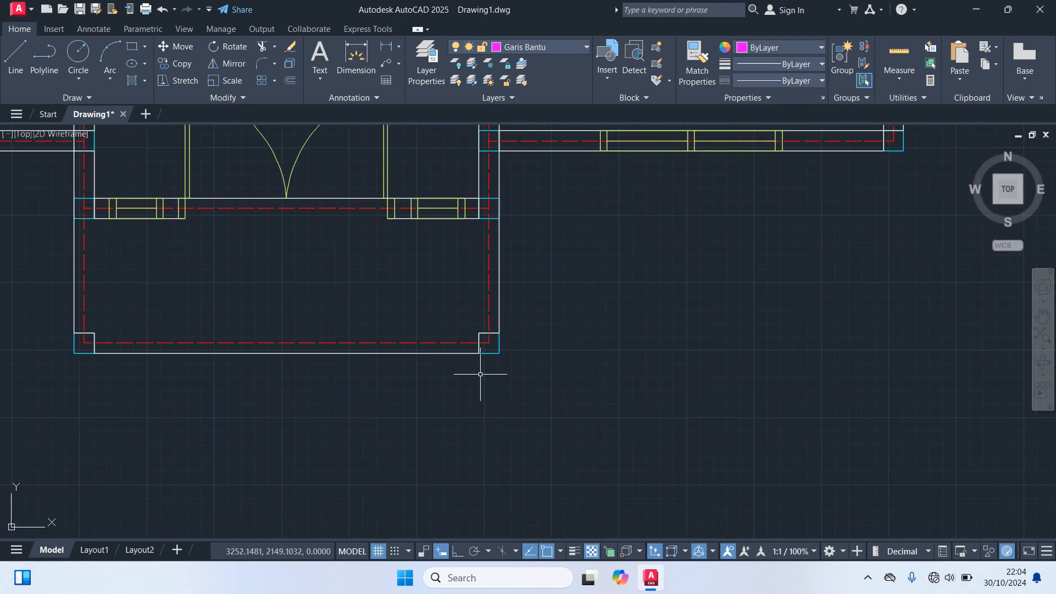
key(Return)
scroll(490, 357, up, 2)
click(487, 333)
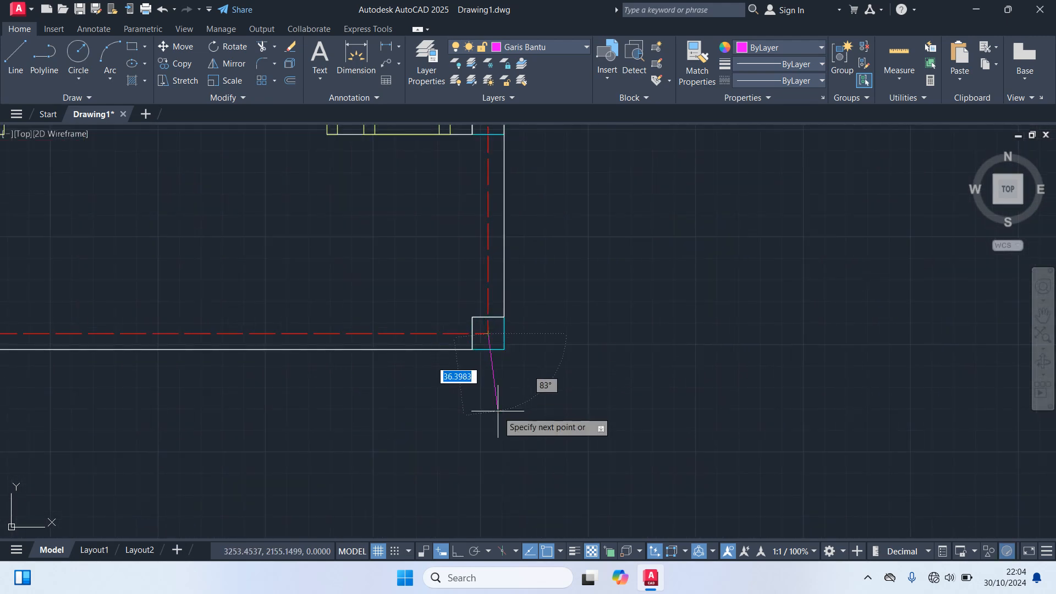
text(5)
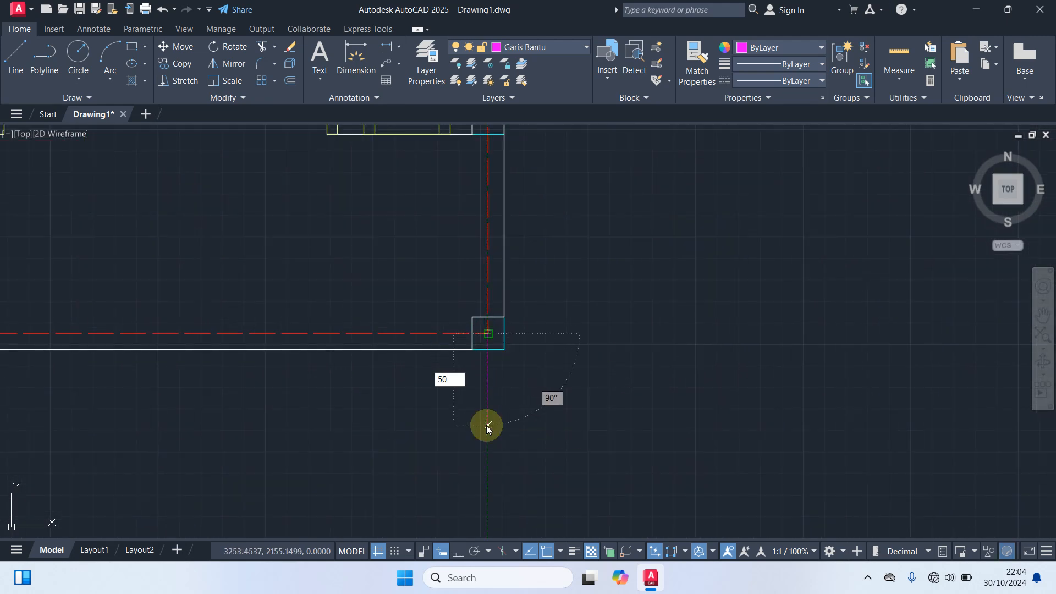
text(0)
key(Return)
key(Return)
- Draw a 50-unit horizontal helper line outward to the right from the porch's lower-right axis intersection
key(Return)
click(488, 333)
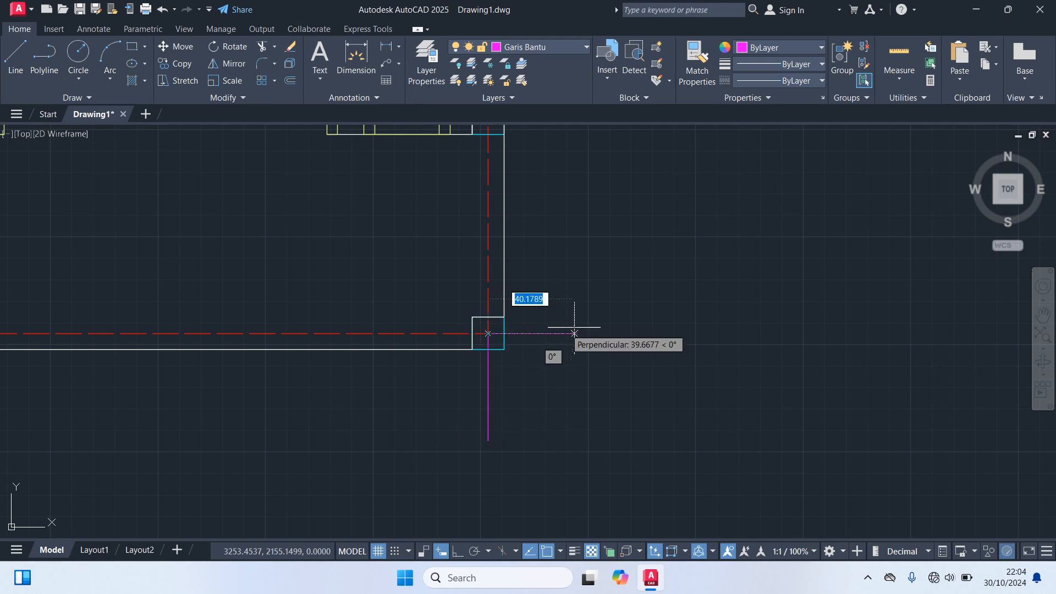
text(50)
key(Return)
key(Return)
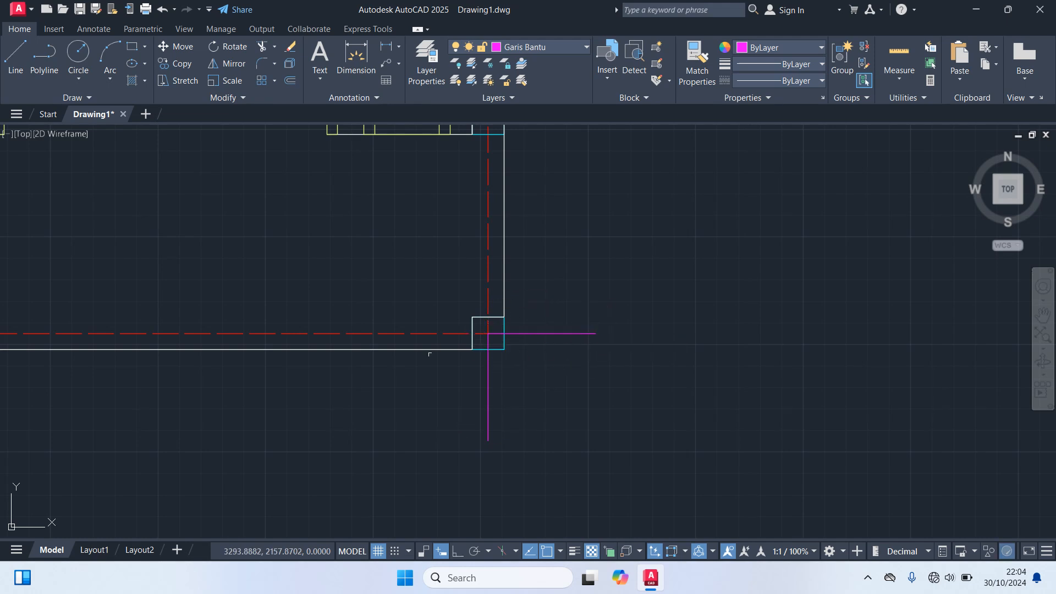
- Draw a 50-unit vertical helper line downward from the axis intersection at the porch's lower-left corner
scroll(429, 354, down, 4)
key(Return)
scroll(385, 385, up, 6)
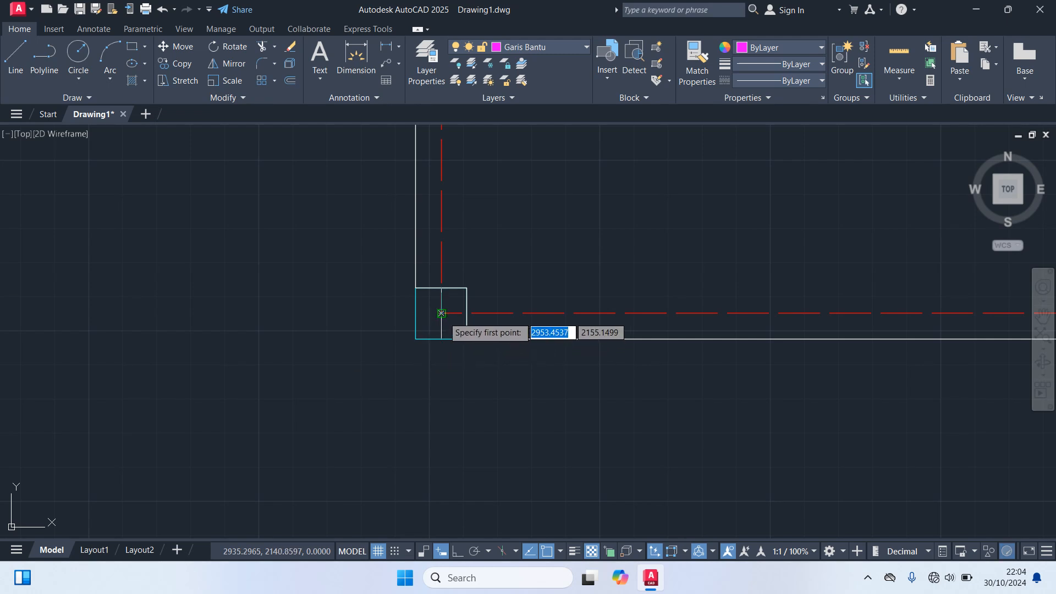
click(441, 312)
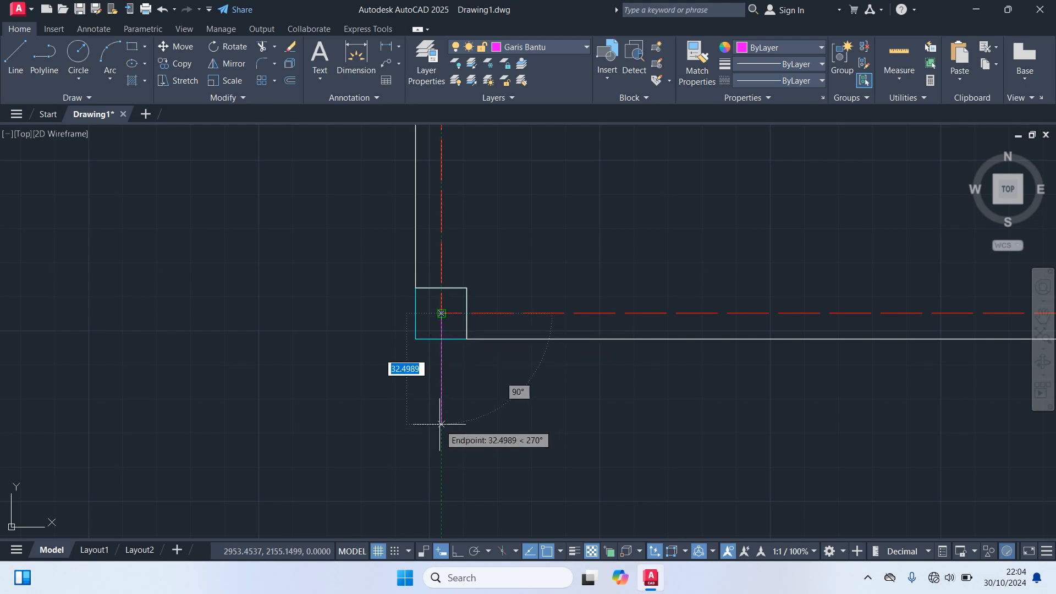
text(50)
key(Return)
key(Return)
- Draw a 50-unit horizontal helper line outward to the left from the porch's lower-left axis intersection
key(Return)
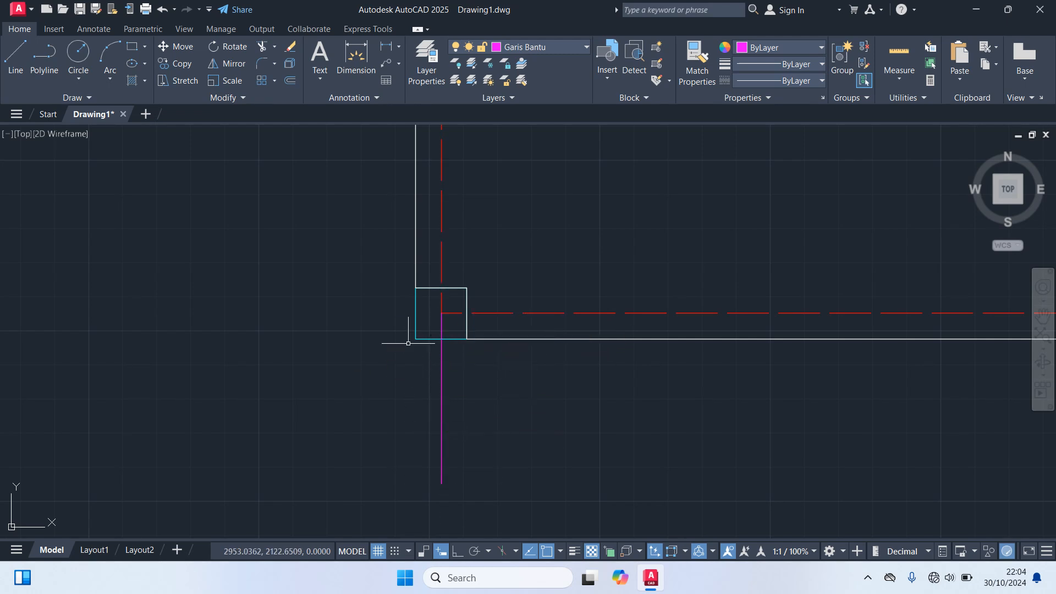
click(441, 312)
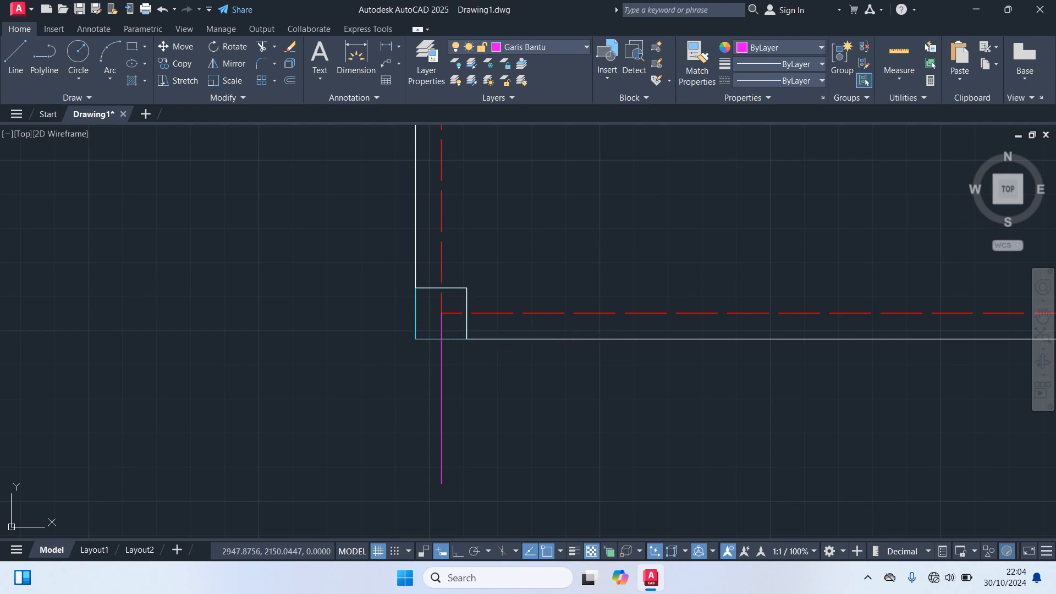
text(5)
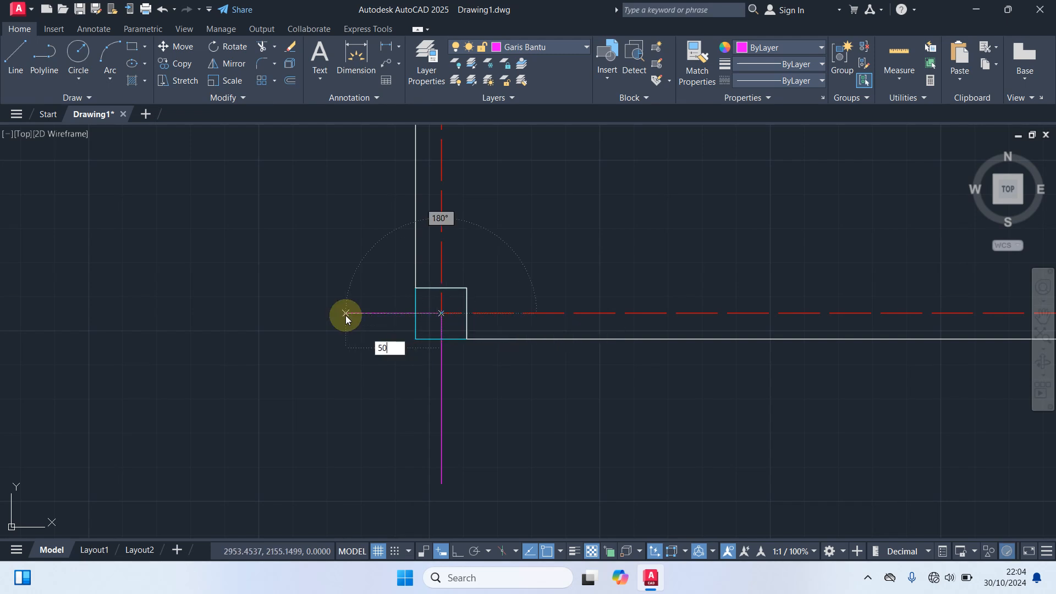
text(0)
key(Return)
- Copy the porch's lower-right pair of helper lines from their shared corner to the point level with it below the right outer wall's axis
scroll(355, 304, down, 5)
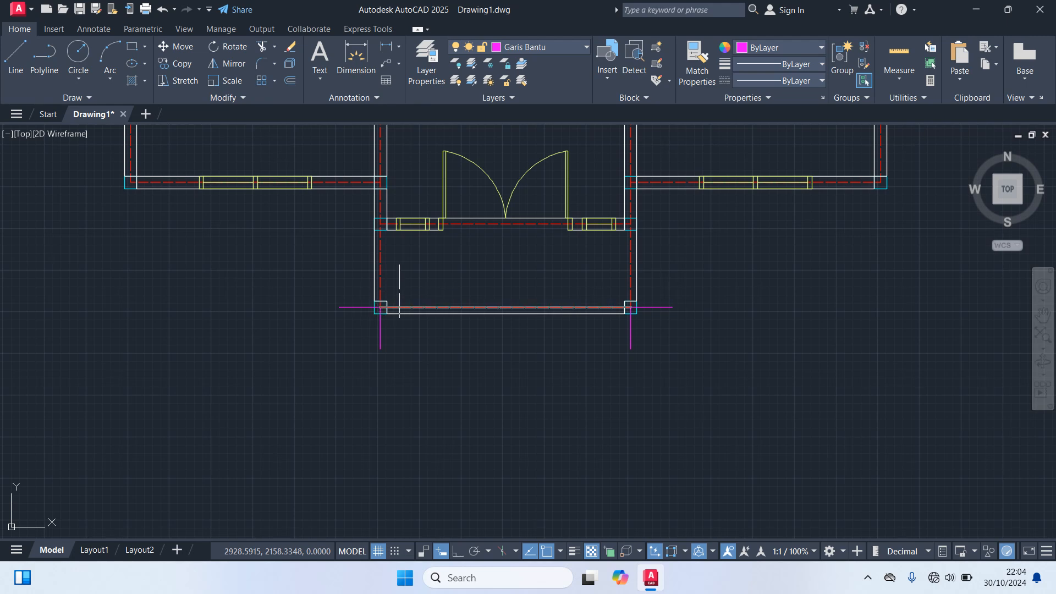
middle_drag(707, 295, 523, 308)
scroll(523, 309, up, 3)
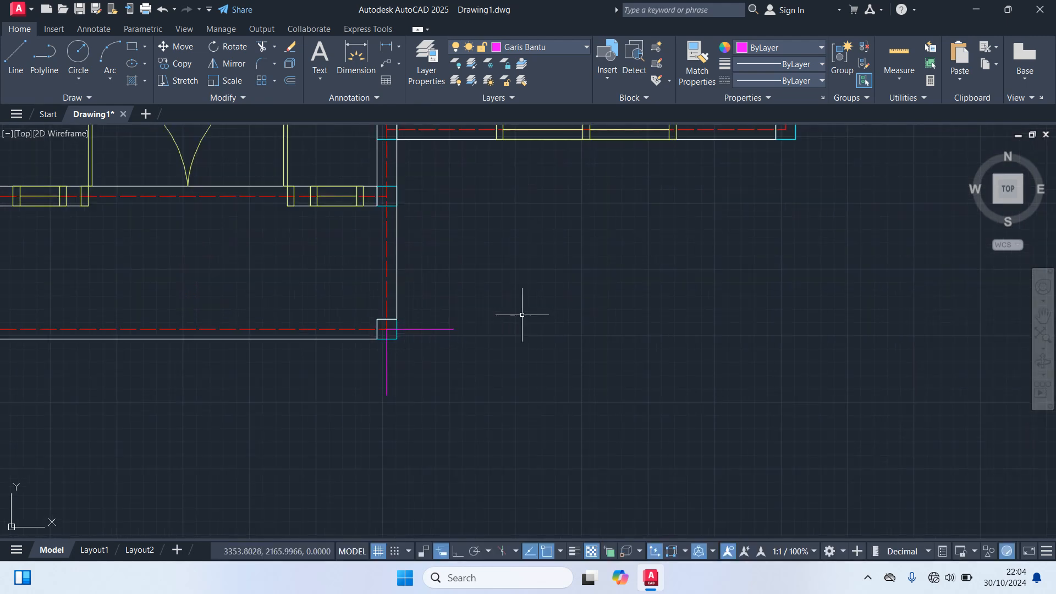
click(423, 389)
click(405, 348)
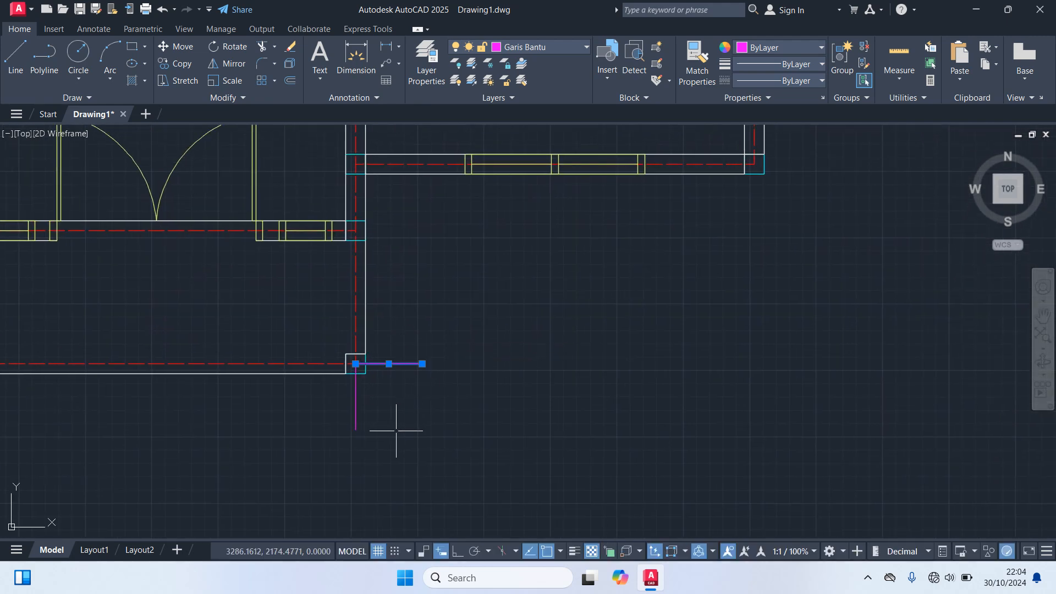
click(391, 431)
click(332, 410)
text(m)
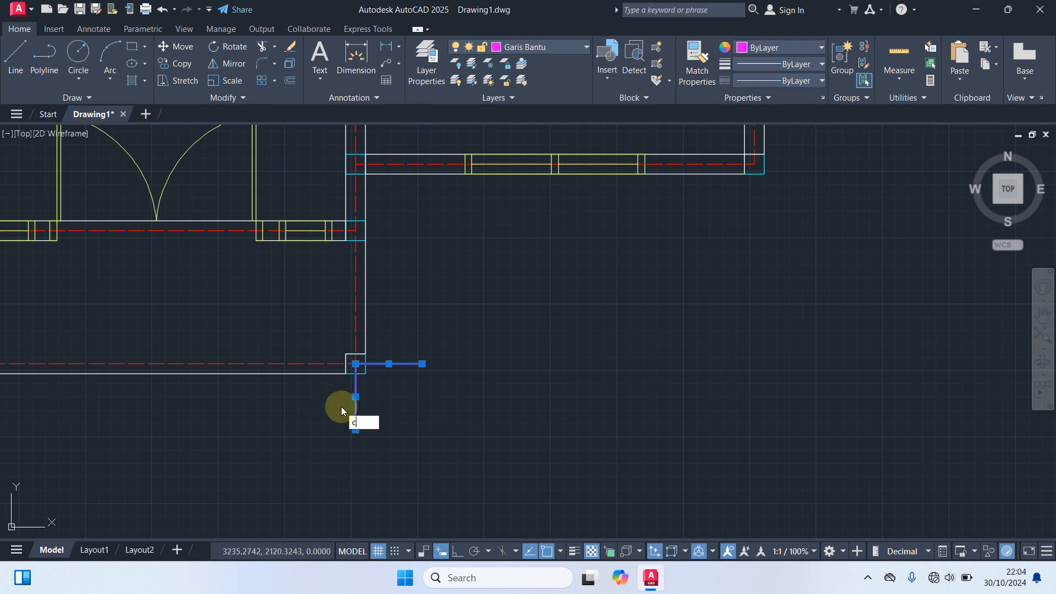
key(space)
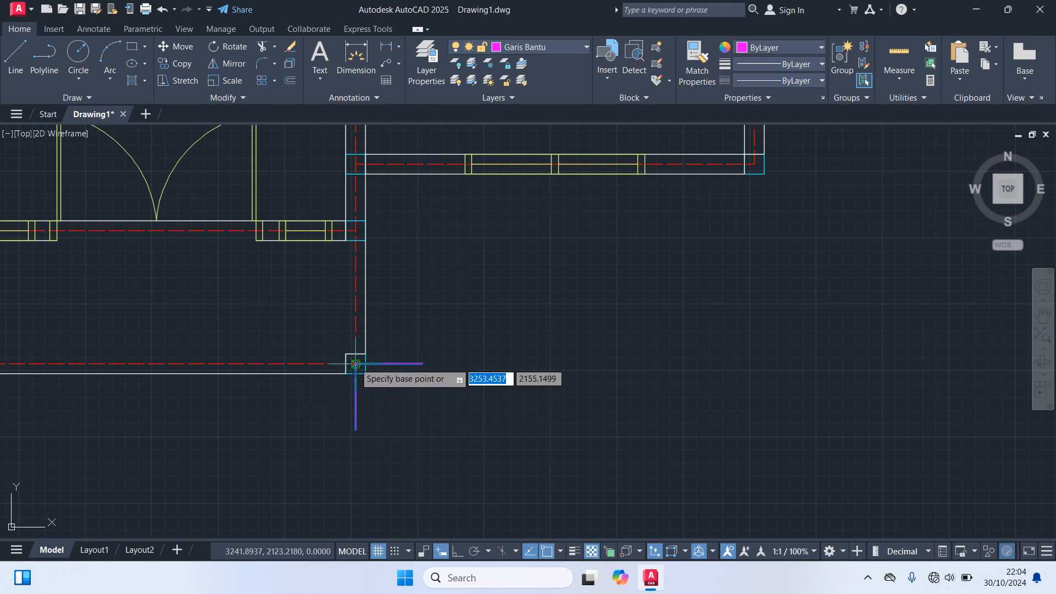
click(356, 364)
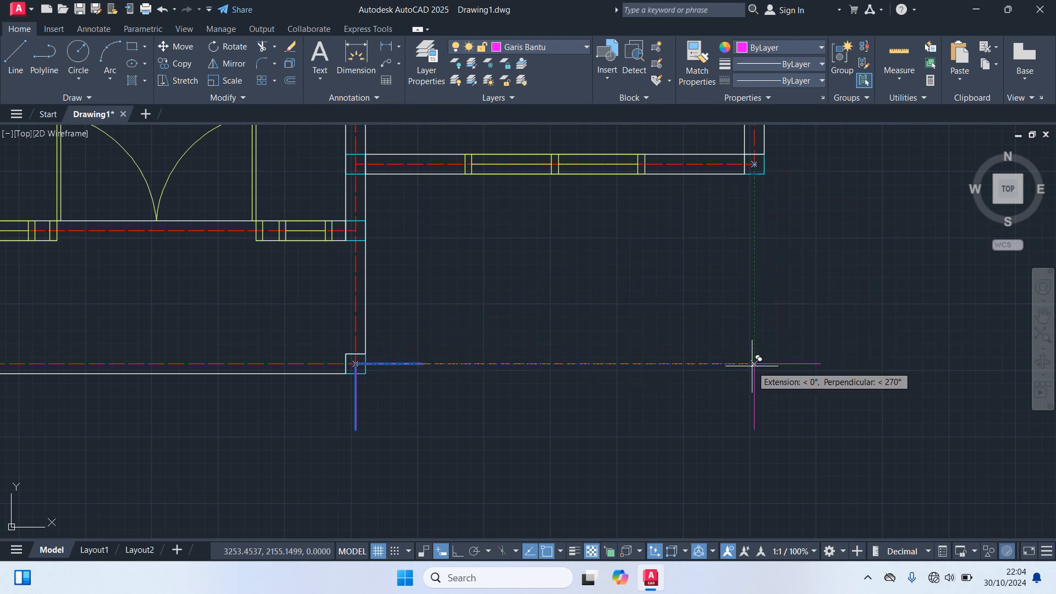
click(753, 364)
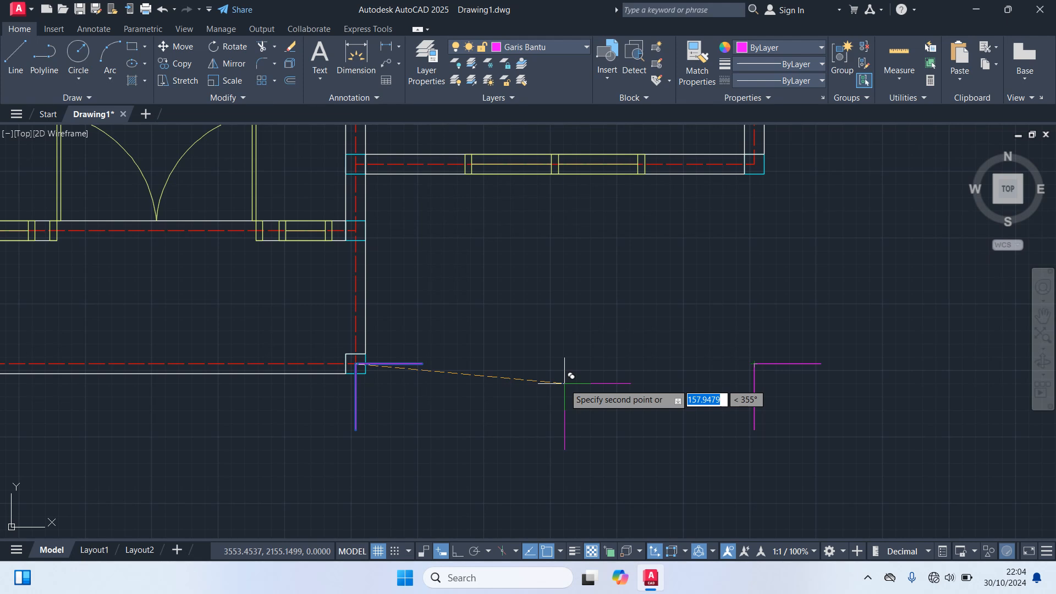
key(Escape)
- Delete the original horizontal helper line at the porch's lower-right corner
middle_drag(391, 348, 664, 342)
click(536, 340)
key(Delete)
- Copy the porch's lower-left pair of helper lines from their shared corner to a point level with it, near the left outer wall's axis
scroll(554, 335, down, 2)
scroll(445, 360, up, 2)
click(533, 362)
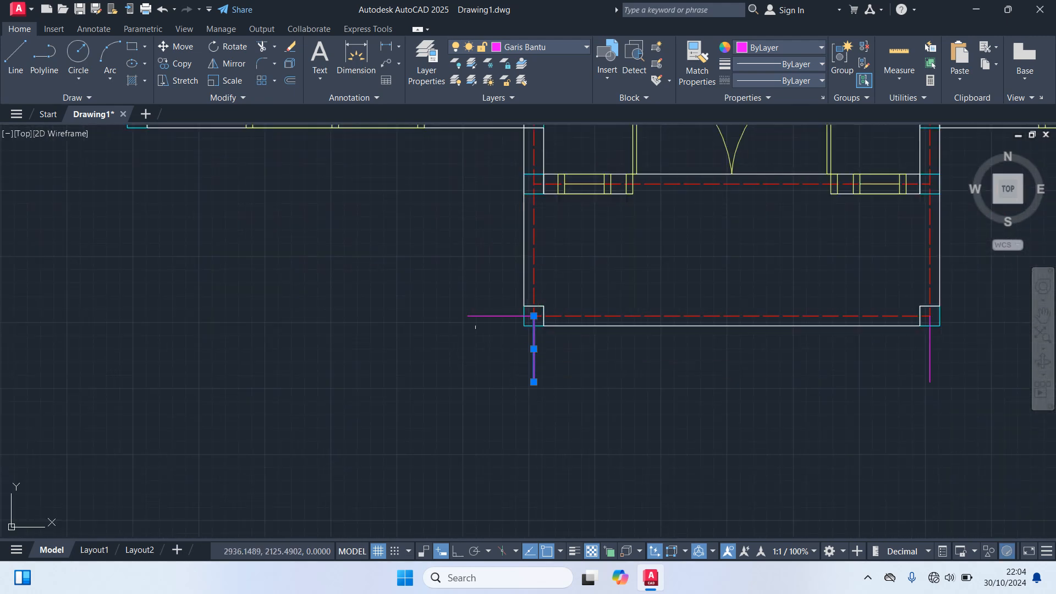
click(478, 316)
mouse_move(448, 294)
middle_down()
mouse_move(494, 357)
mouse_move(531, 372)
middle_up()
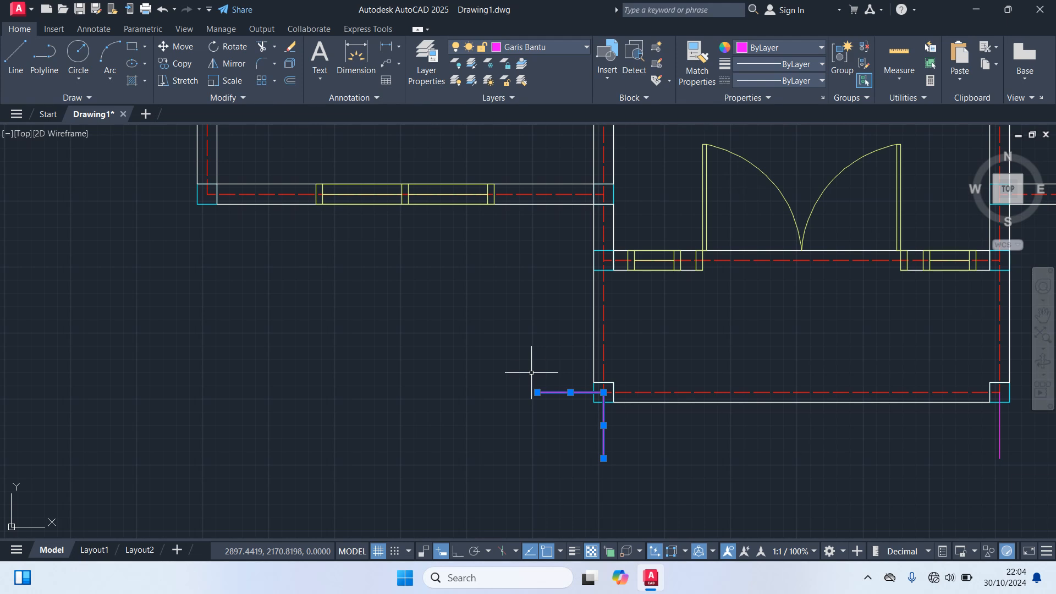
key(Return)
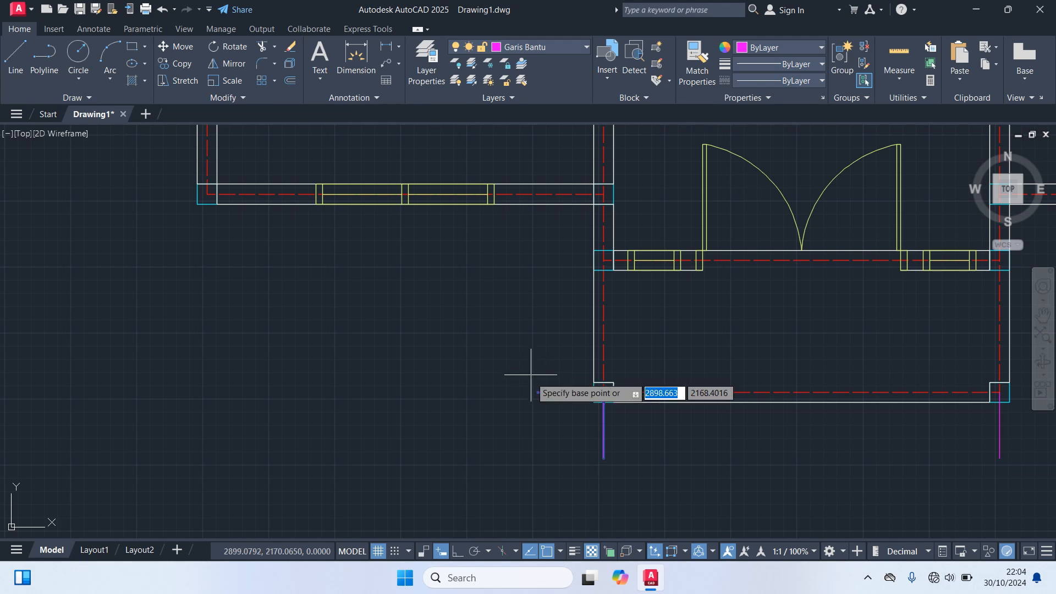
click(603, 392)
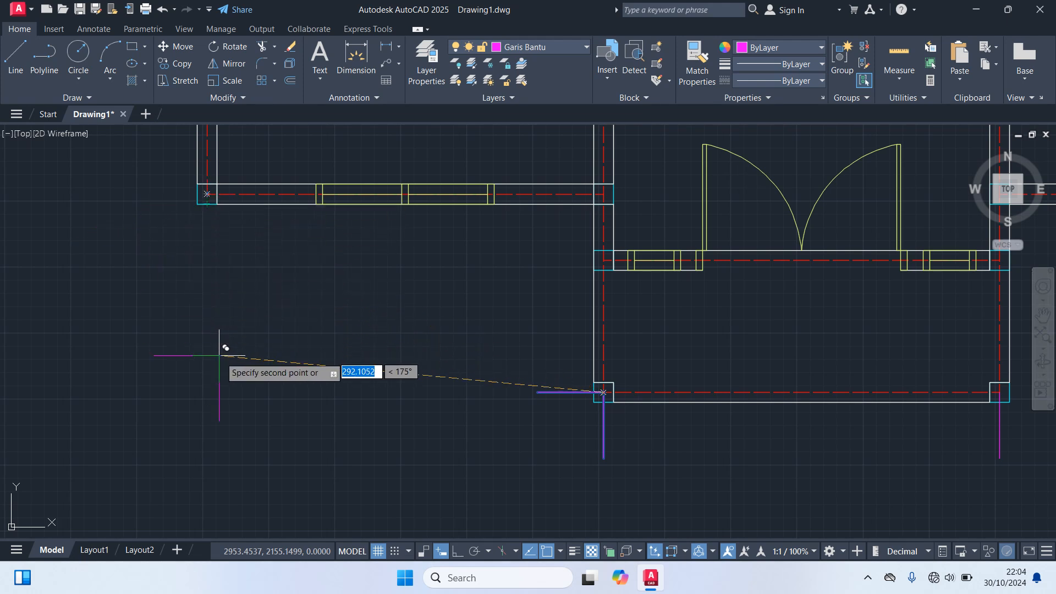
click(229, 392)
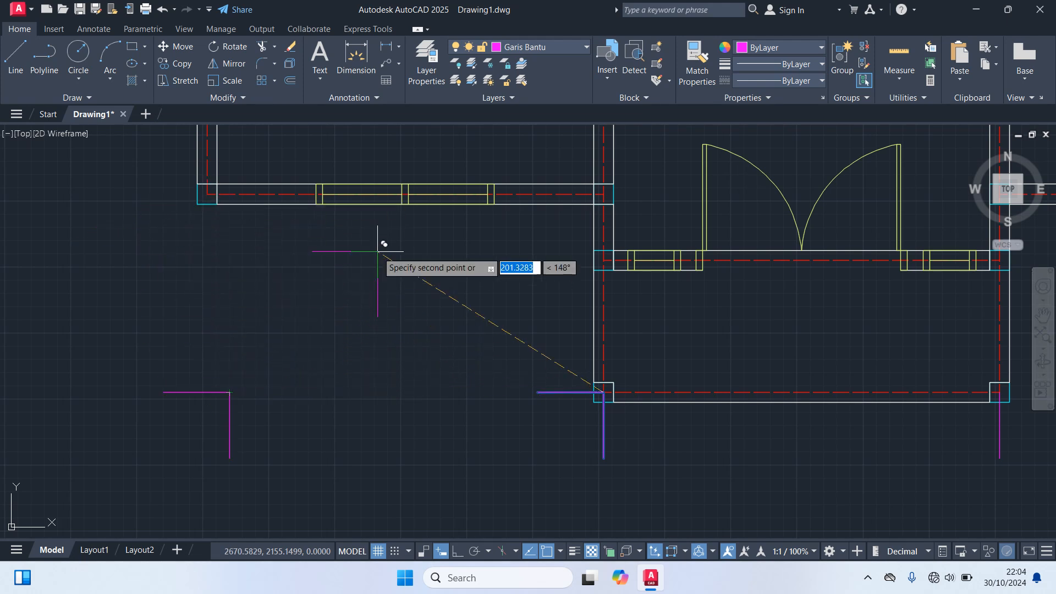
key(Escape)
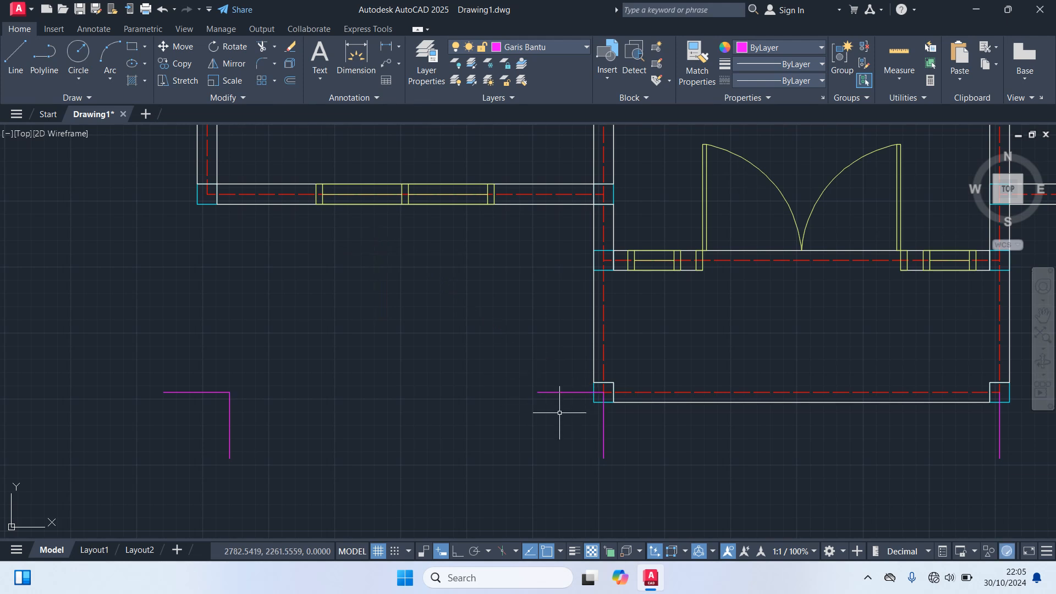
- Delete the original horizontal helper line at the porch's lower-left corner
click(559, 412)
click(490, 339)
key(Delete)
scroll(492, 348, down, 4)
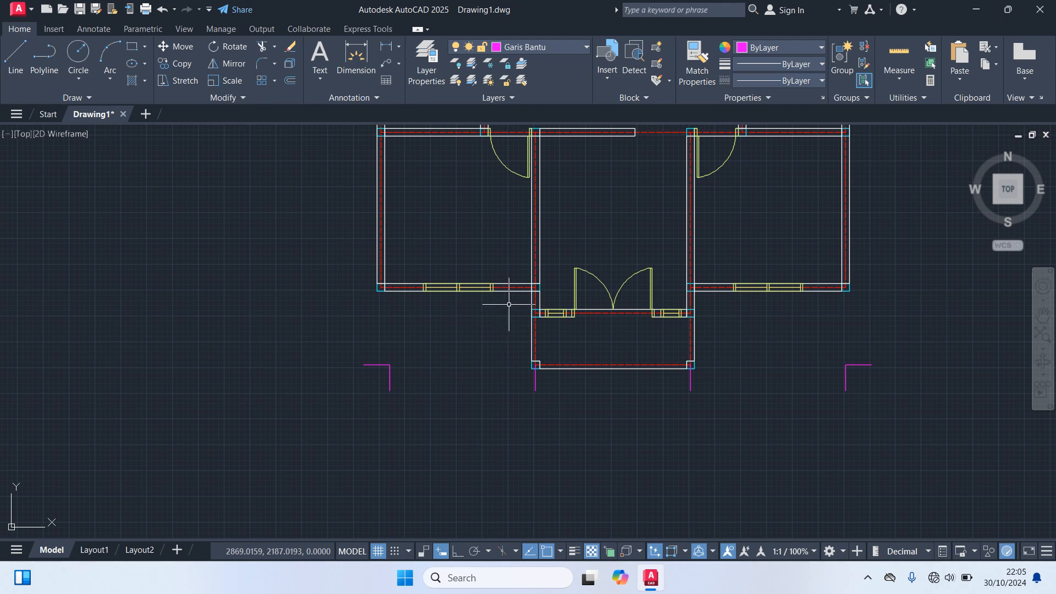
- Copy the lower-right horizontal helper line by its inner end straight up to the entrance wall's axis level and the right room's lower outer corner
middle_drag(852, 381, 697, 438)
scroll(688, 373, down, 2)
mouse_move(686, 381)
middle_down()
mouse_move(678, 438)
mouse_move(662, 459)
mouse_move(655, 394)
middle_up()
scroll(655, 393, up, 2)
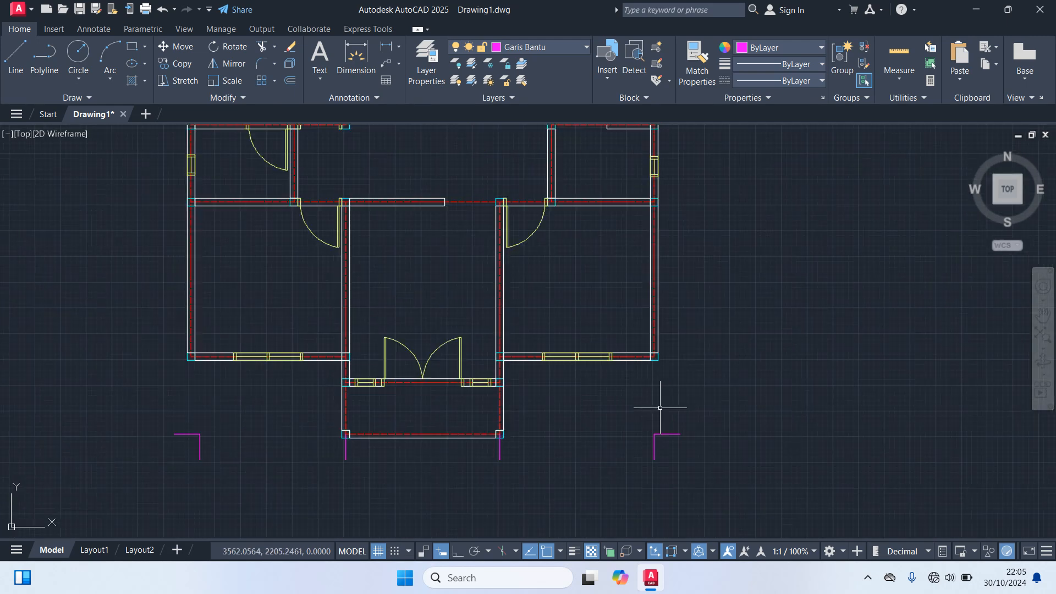
click(696, 446)
click(675, 412)
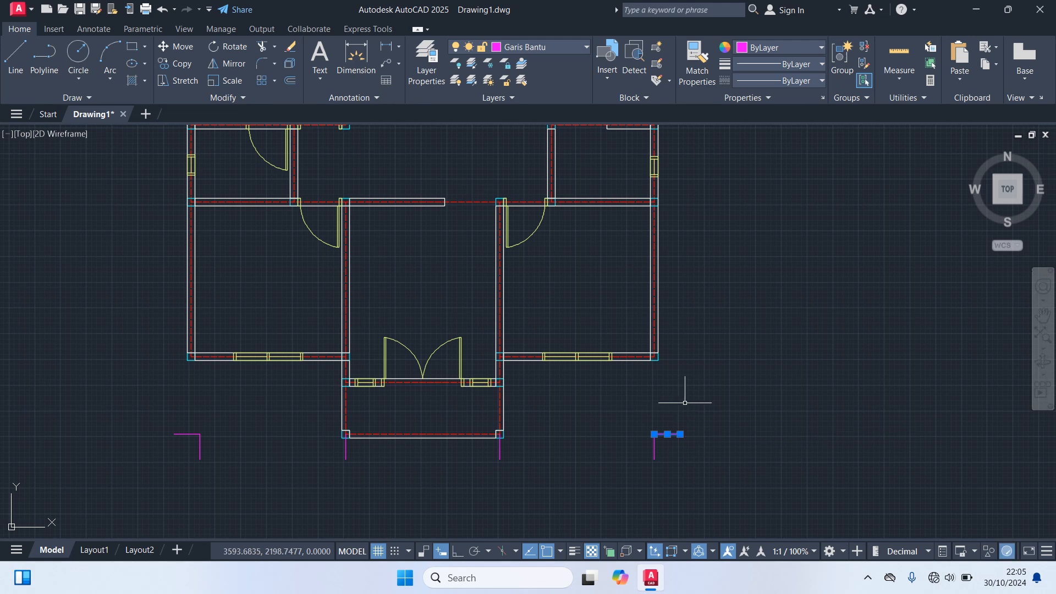
text(co)
key(Return)
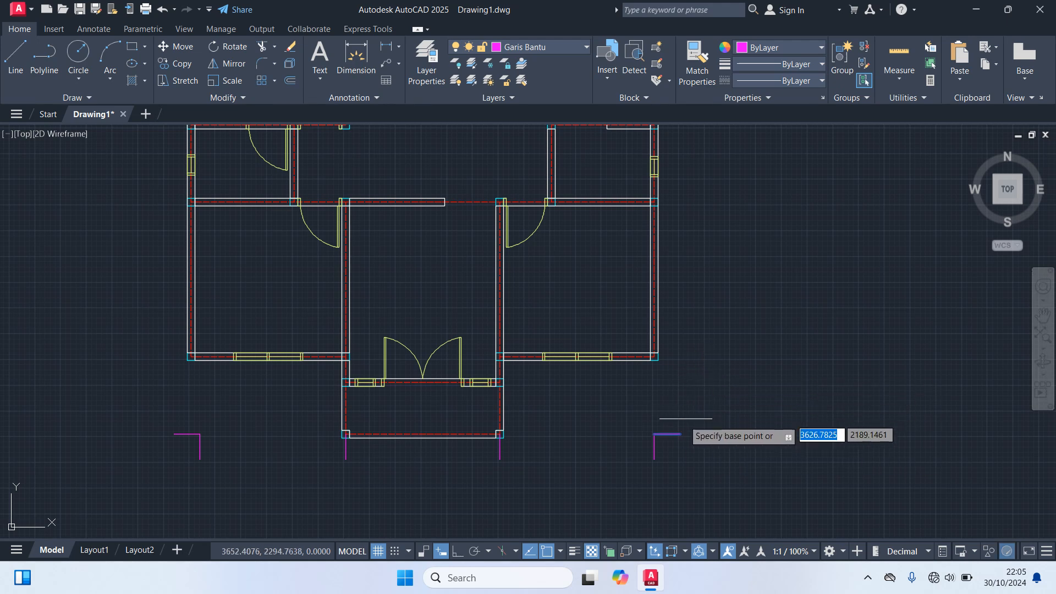
scroll(654, 438, up, 2)
click(654, 431)
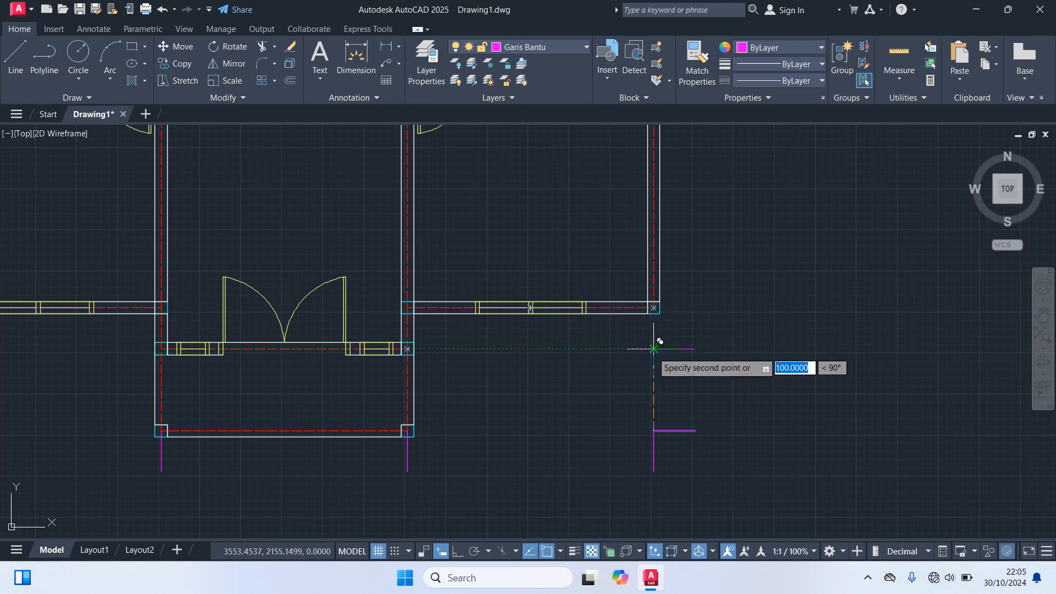
scroll(715, 283, up, 4)
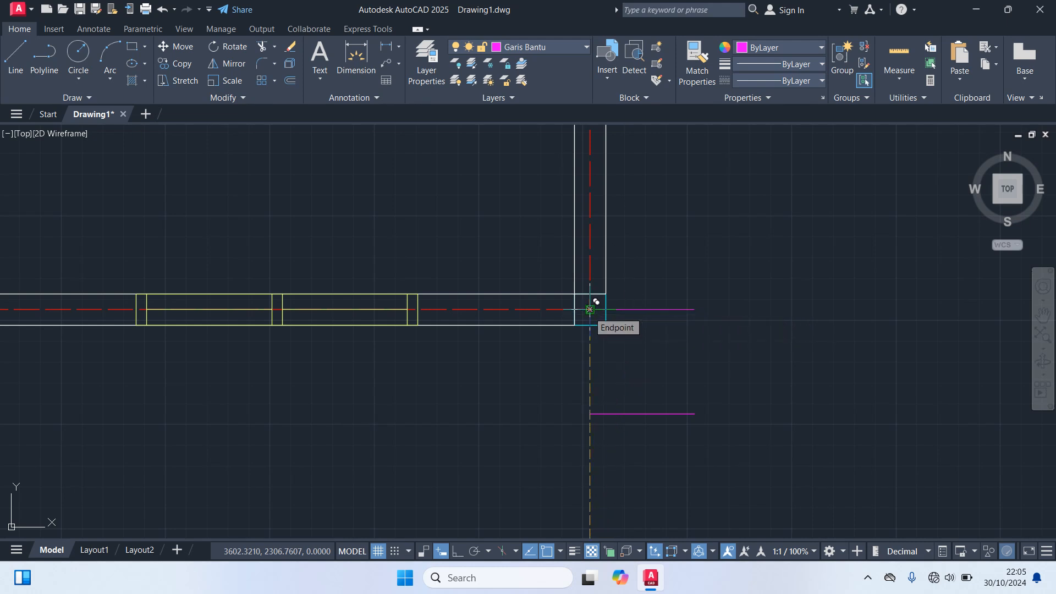
scroll(688, 297, down, 4)
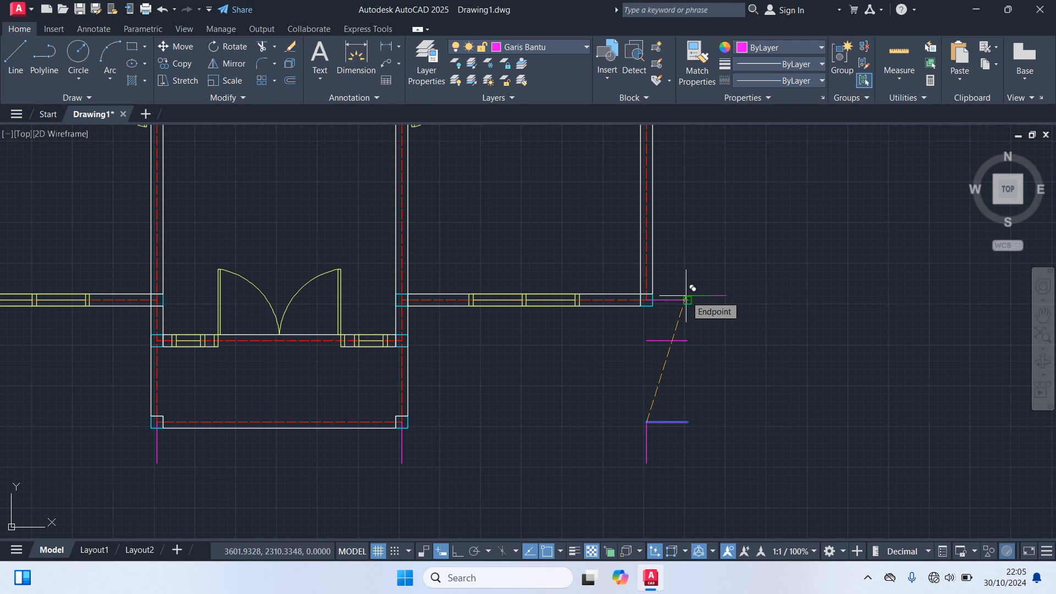
- Place two more copies of the horizontal helper line where the next two interior wall axes meet the right outer wall's axis
middle_drag(686, 295, 679, 465)
scroll(655, 239, up, 4)
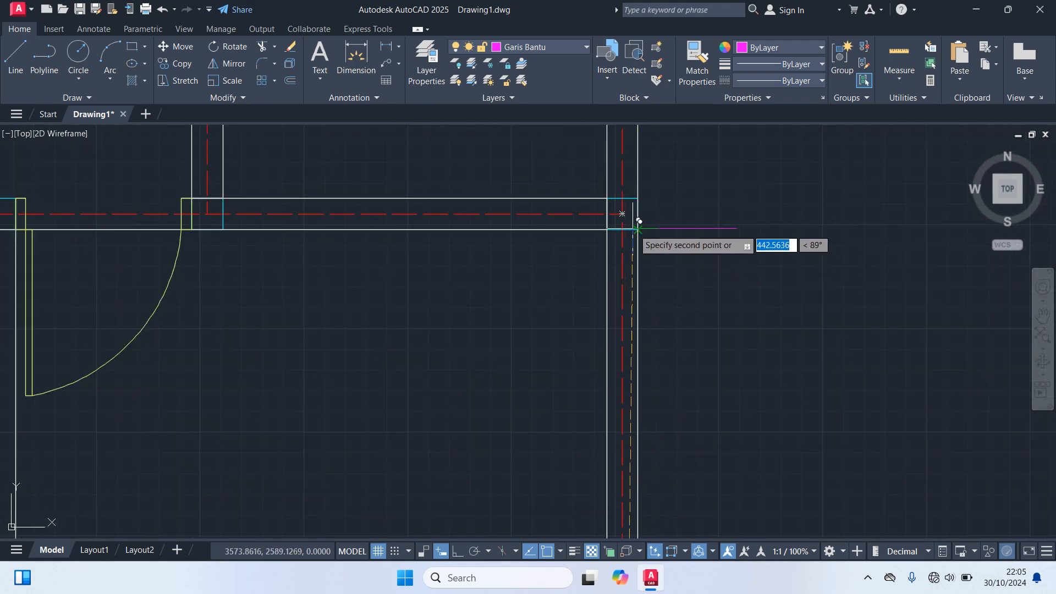
scroll(660, 237, down, 5)
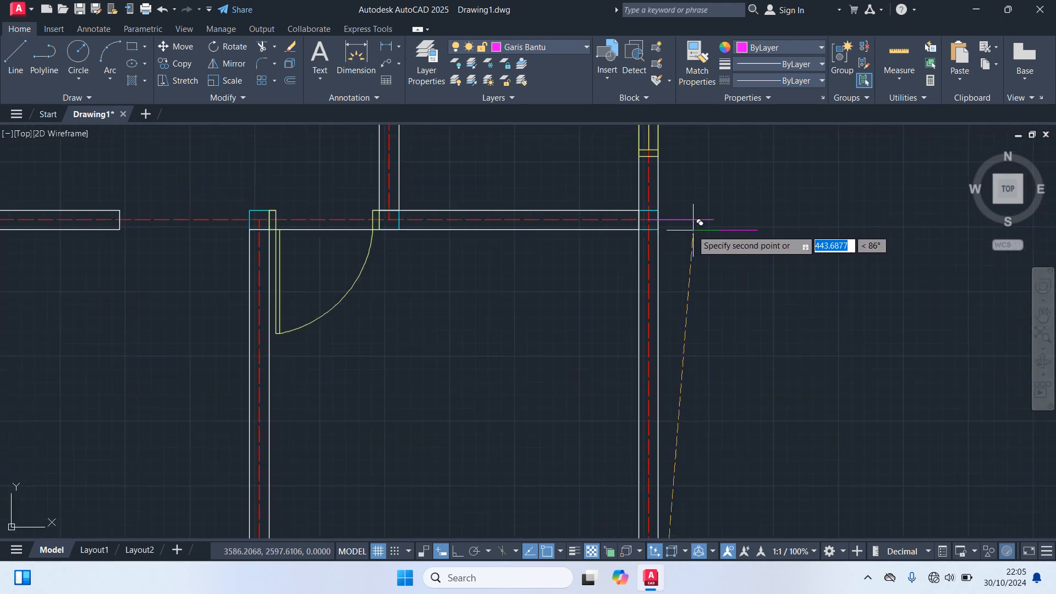
scroll(667, 241, up, 2)
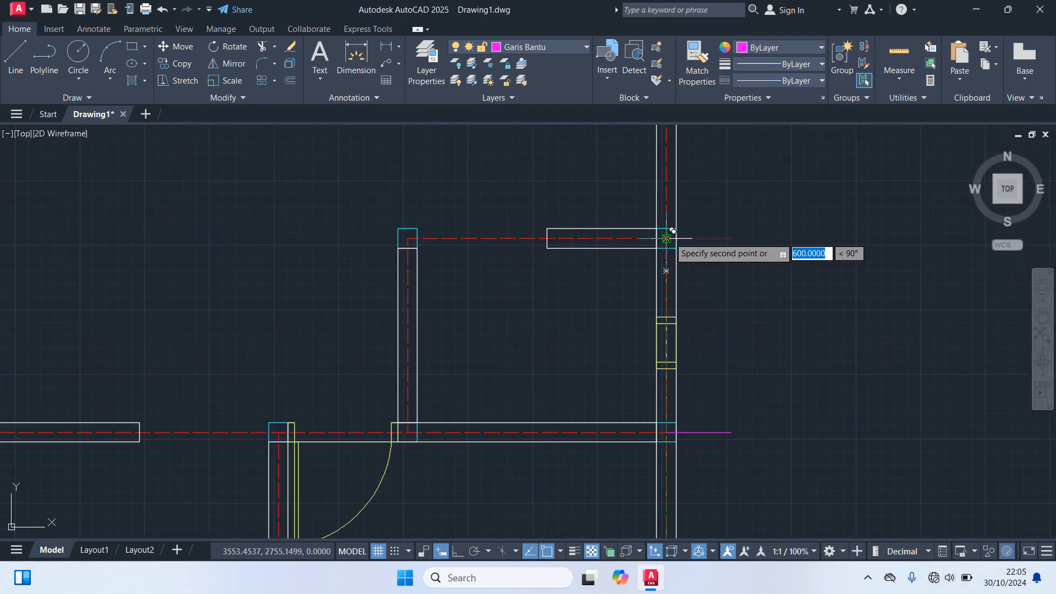
scroll(769, 266, down, 4)
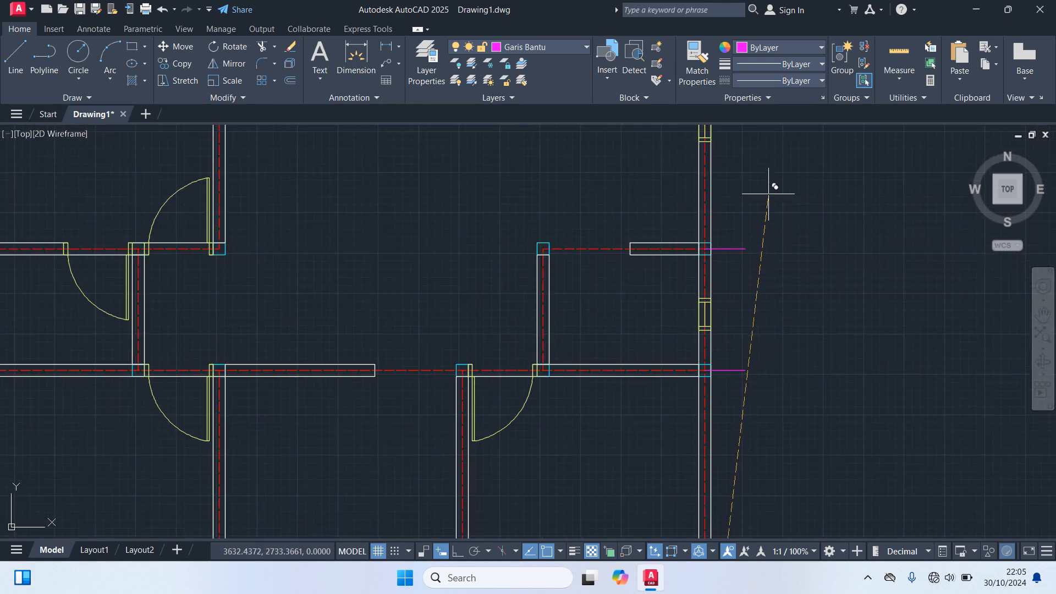
scroll(737, 361, up, 2)
middle_drag(738, 361, 733, 389)
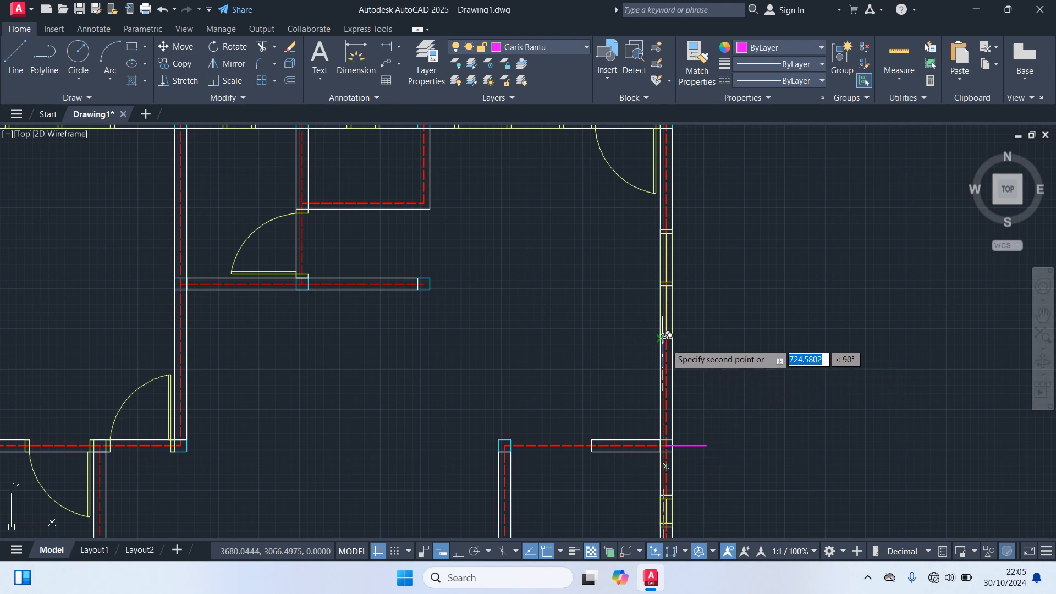
- Place another copy of the horizontal helper line near the right outer wall, level with the axis of the upper interior wall
scroll(460, 285, up, 2)
middle_drag(458, 288, 290, 278)
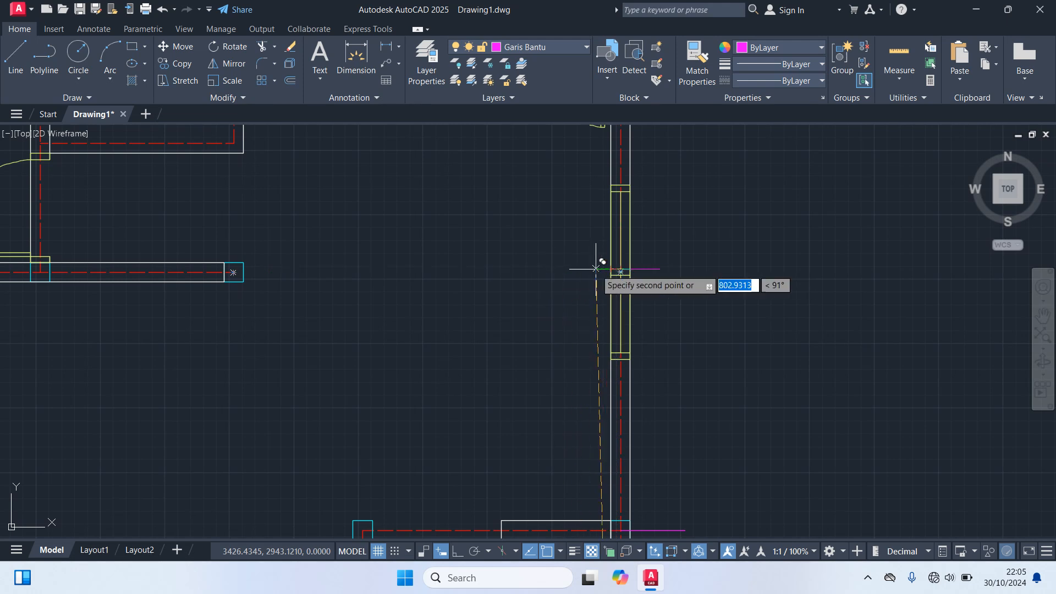
scroll(597, 269, up, 2)
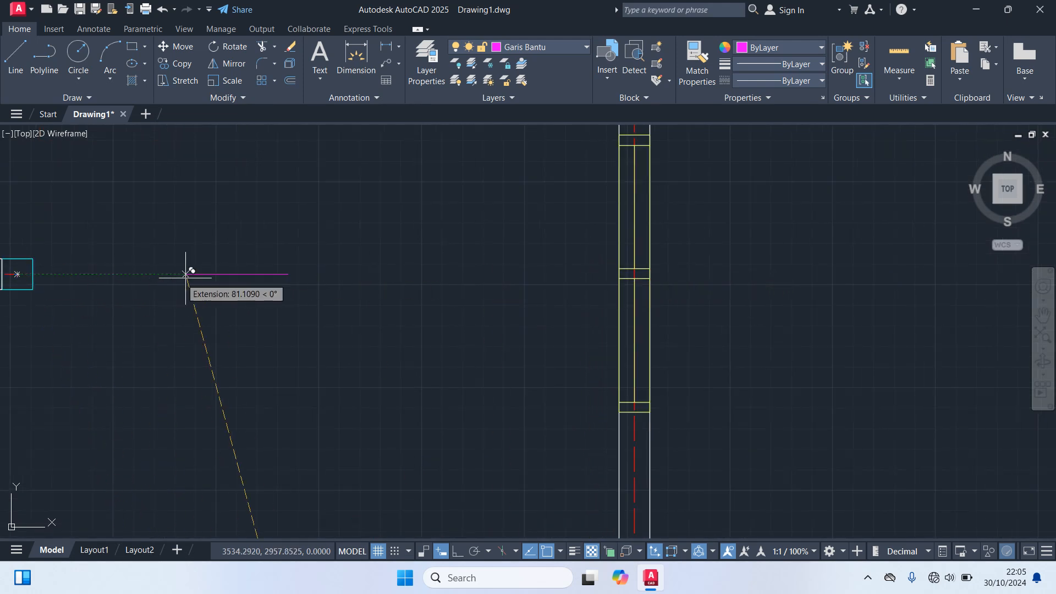
click(604, 272)
key(Escape)
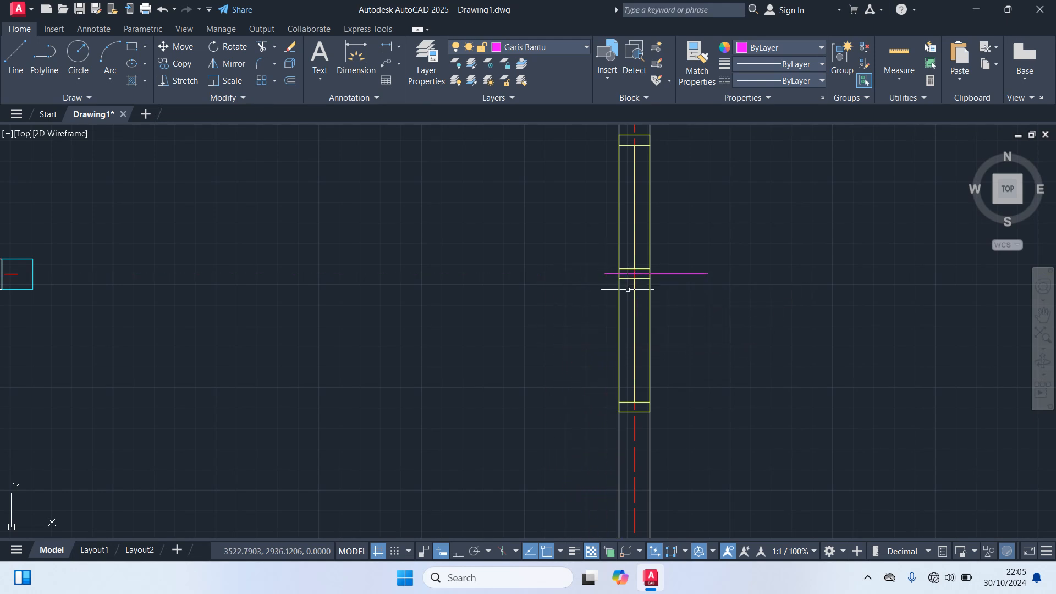
- Move the horizontal helper line crossing the right outer window horizontally so its inner end sits on that wall's axis
scroll(696, 279, up, 1)
click(683, 268)
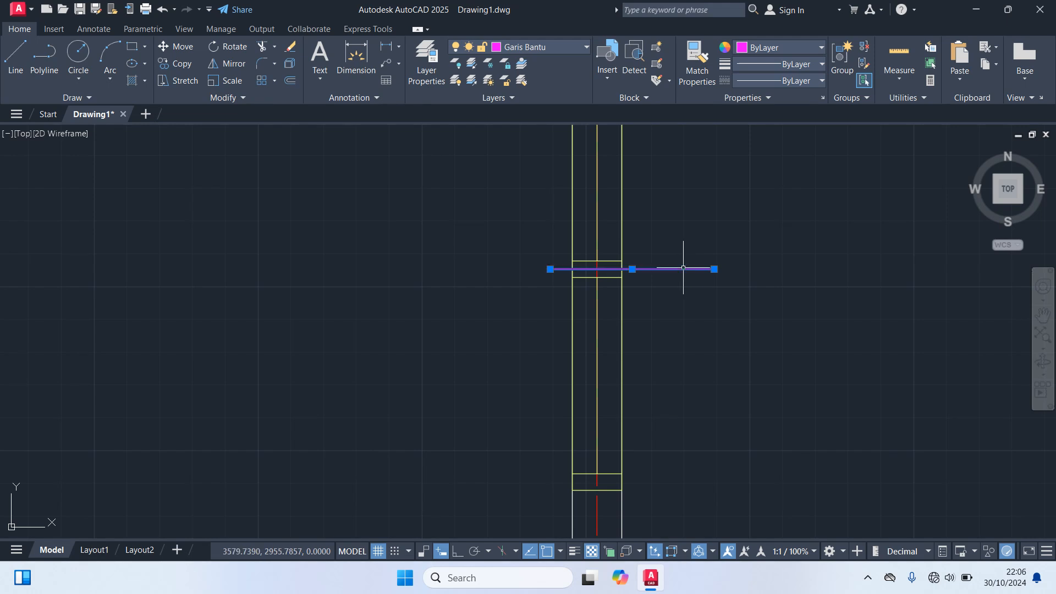
text(m)
key(space)
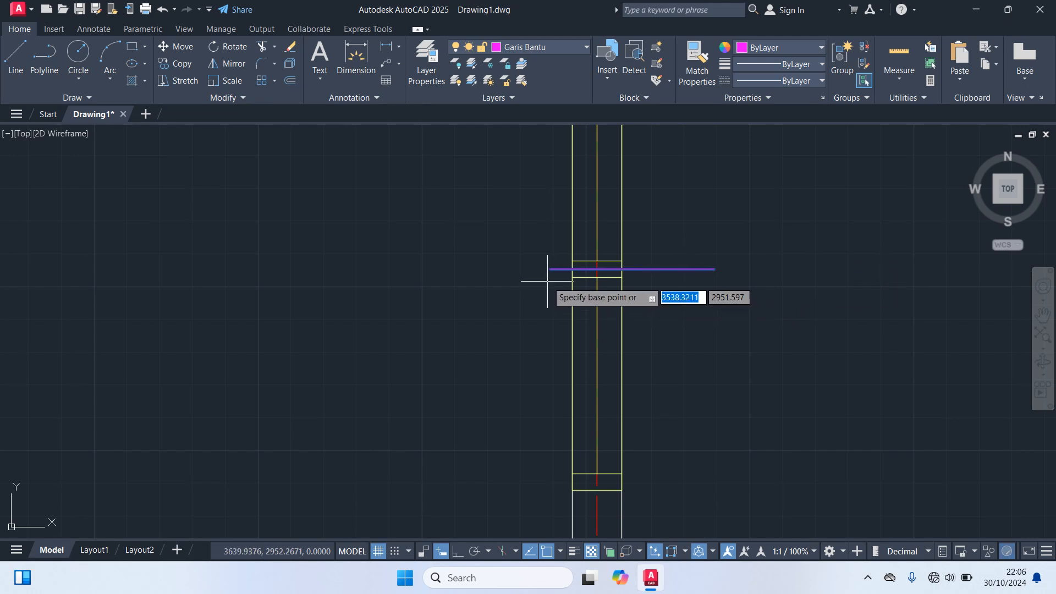
click(550, 269)
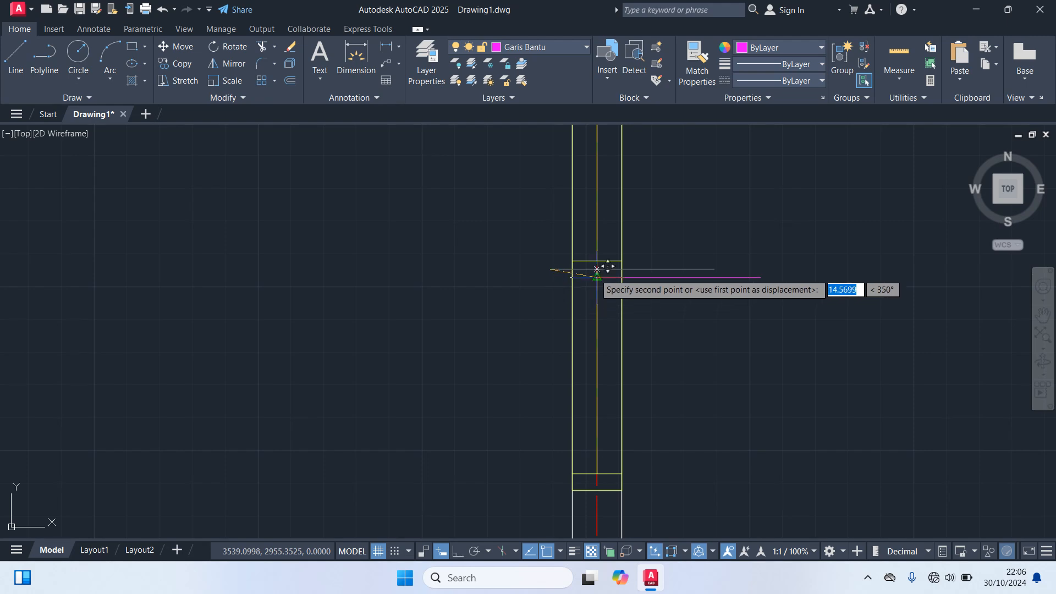
click(597, 269)
scroll(670, 263, down, 3)
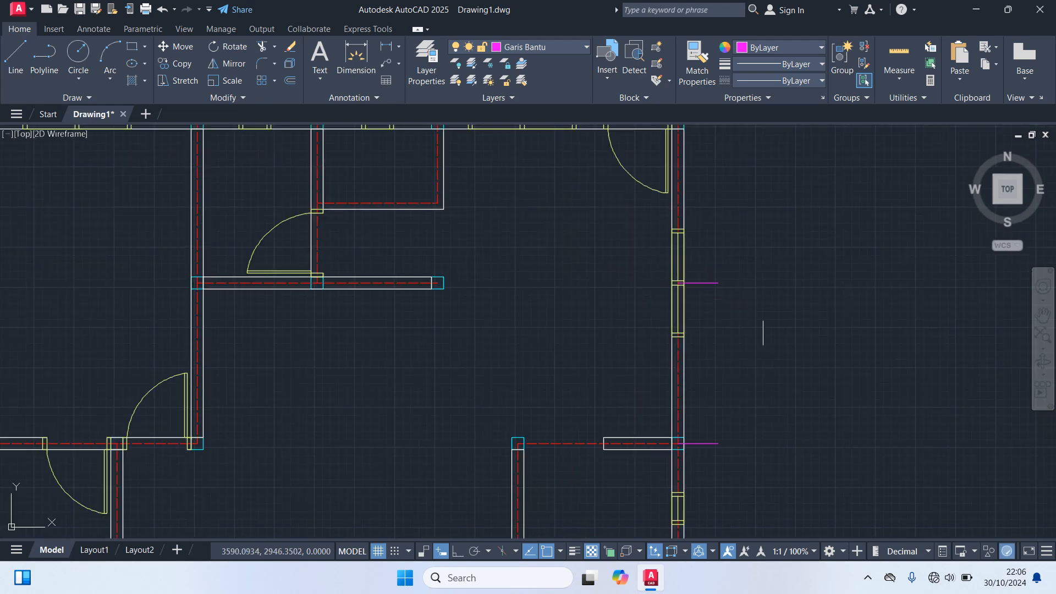
- Copy the upper-right corner's vertical helper line by its lower end to the top wall, in line with the short interior wall's vertical axis
scroll(773, 324, down, 3)
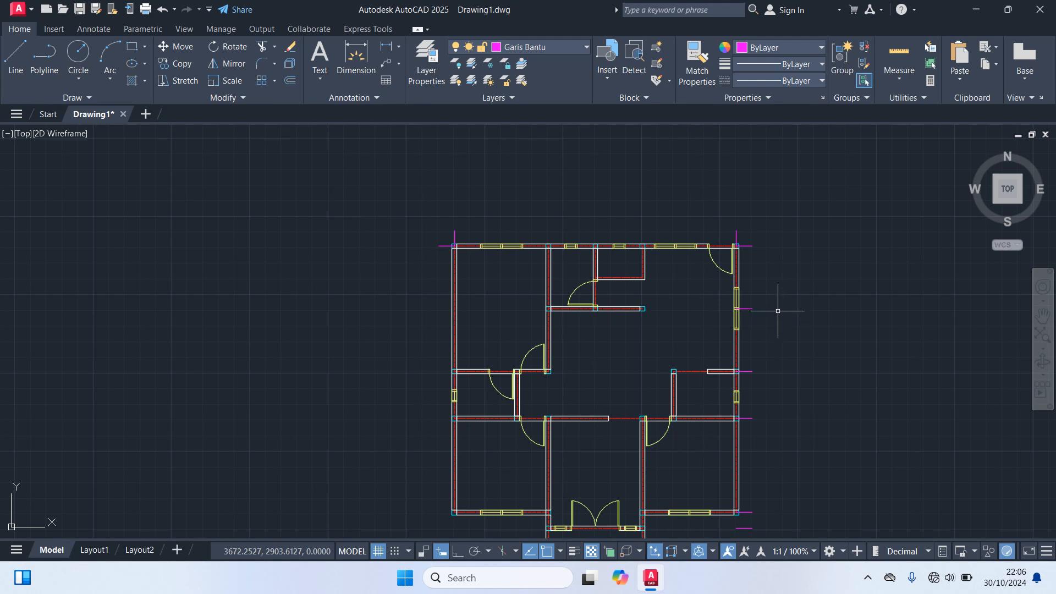
scroll(748, 231, up, 3)
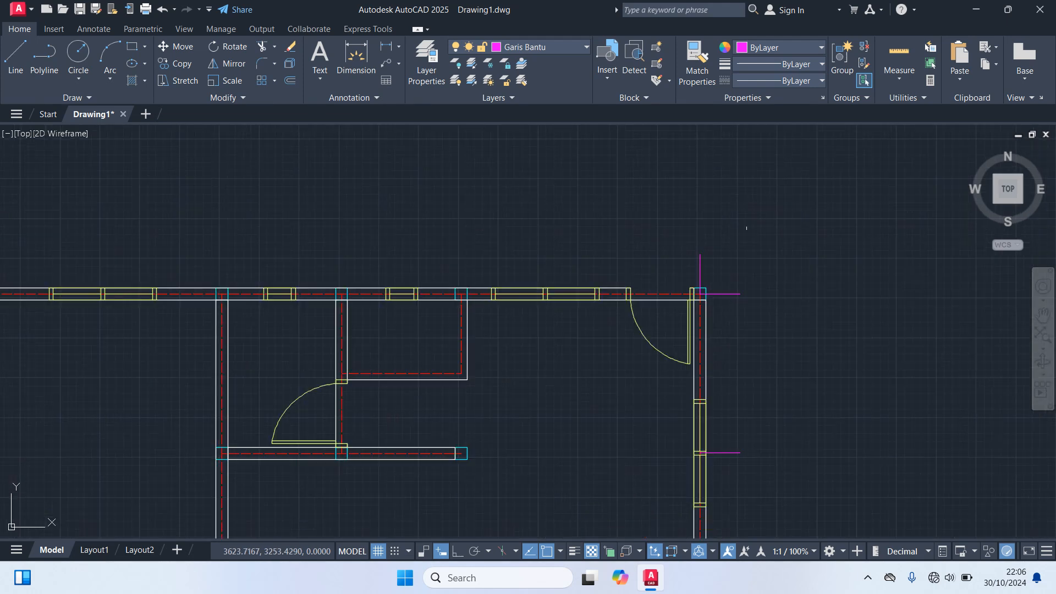
click(700, 275)
text(co)
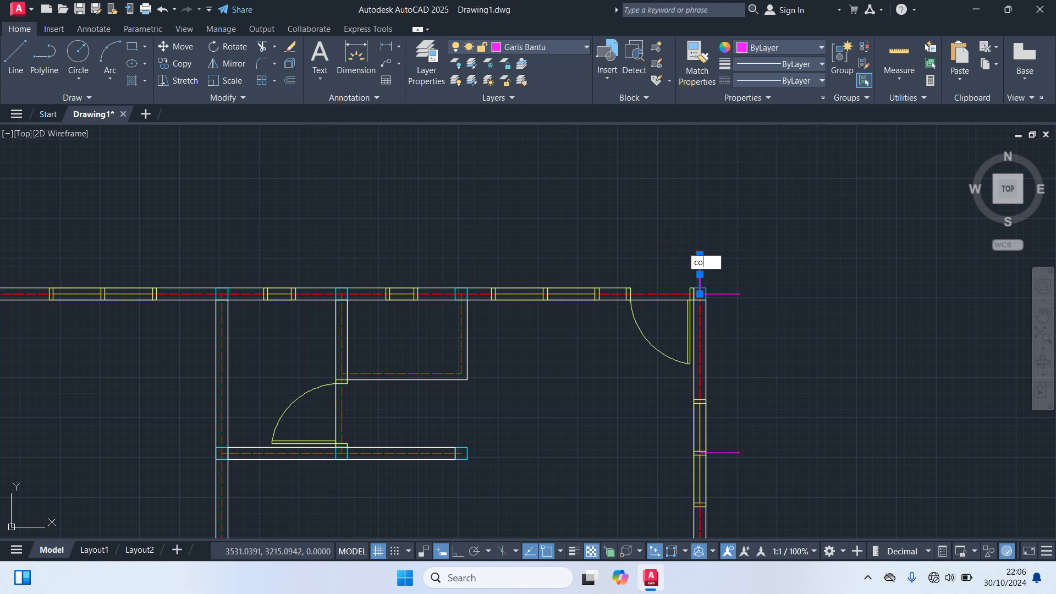
key(Return)
scroll(701, 308, up, 2)
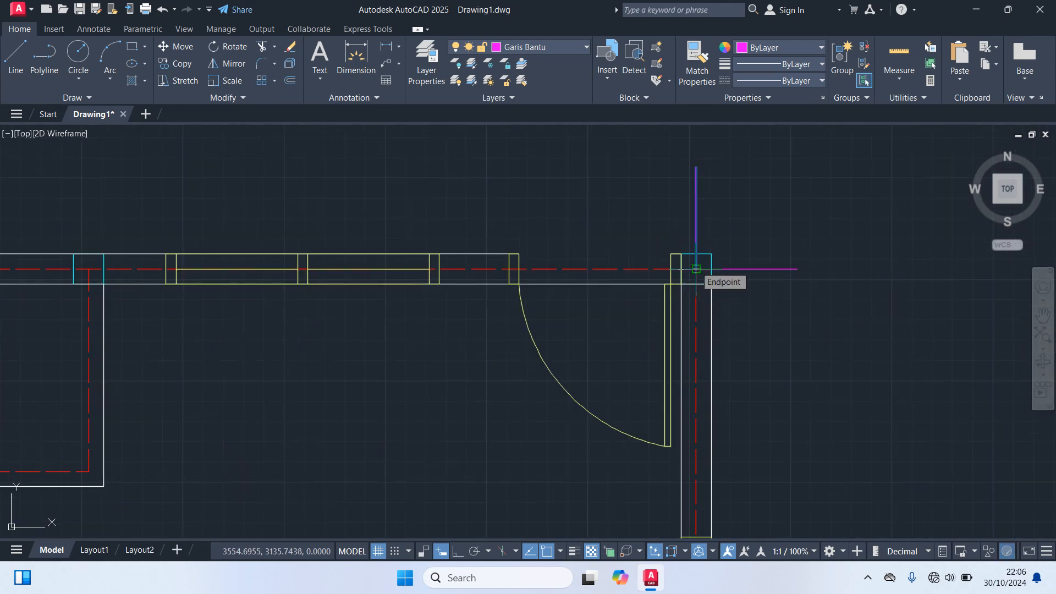
click(696, 269)
scroll(587, 330, down, 2)
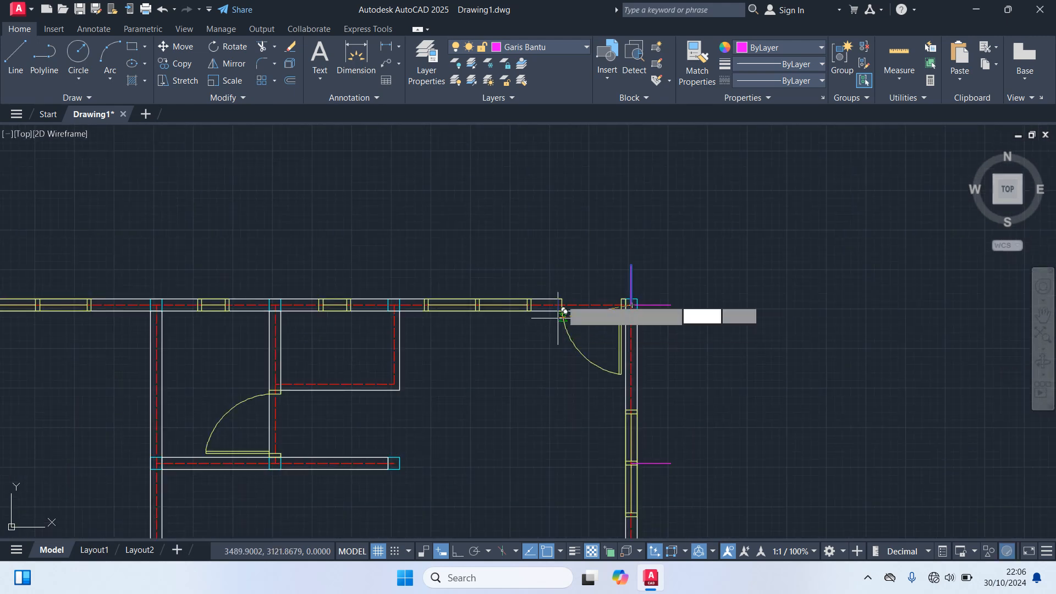
mouse_move(557, 314)
middle_down()
mouse_move(585, 226)
mouse_move(584, 184)
middle_up()
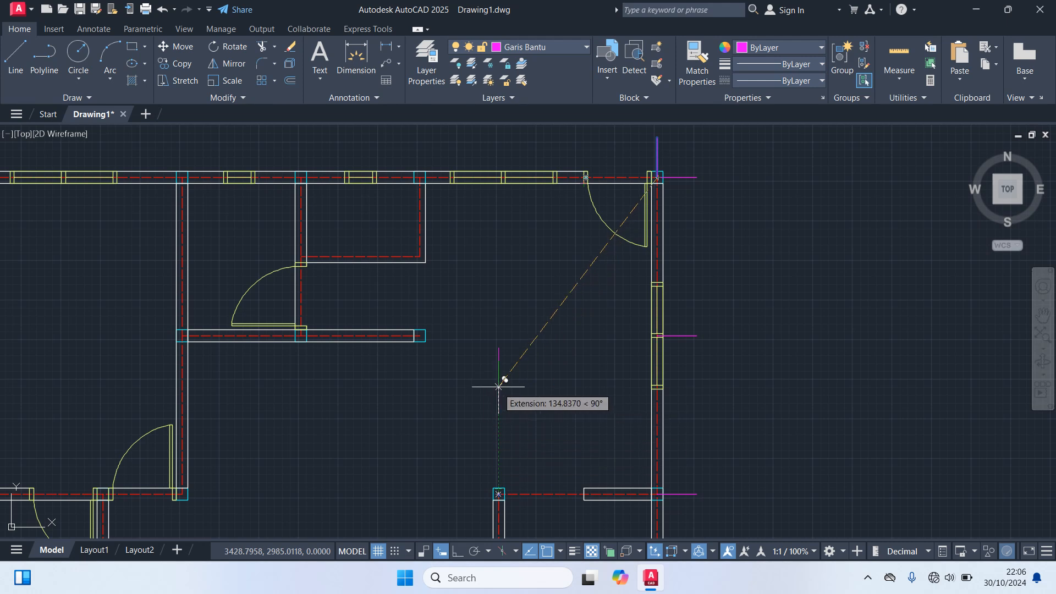
click(498, 200)
key(Return)
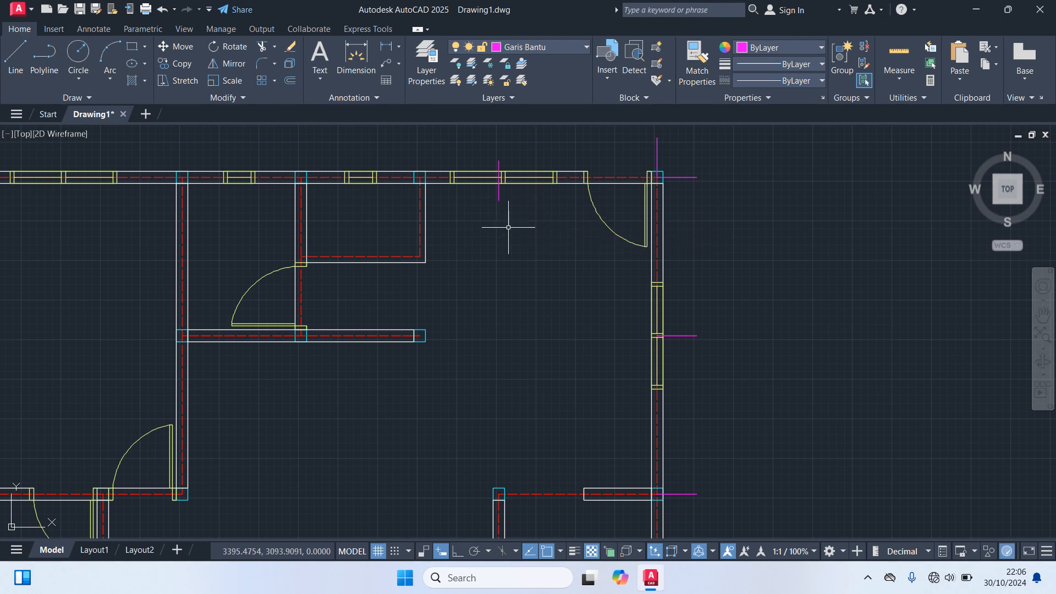
- Start copying the vertical helper line that crosses the top wall's window, with its lower end as the base point
middle_drag(508, 227, 523, 268)
scroll(507, 229, up, 2)
click(507, 229)
mouse_move(509, 233)
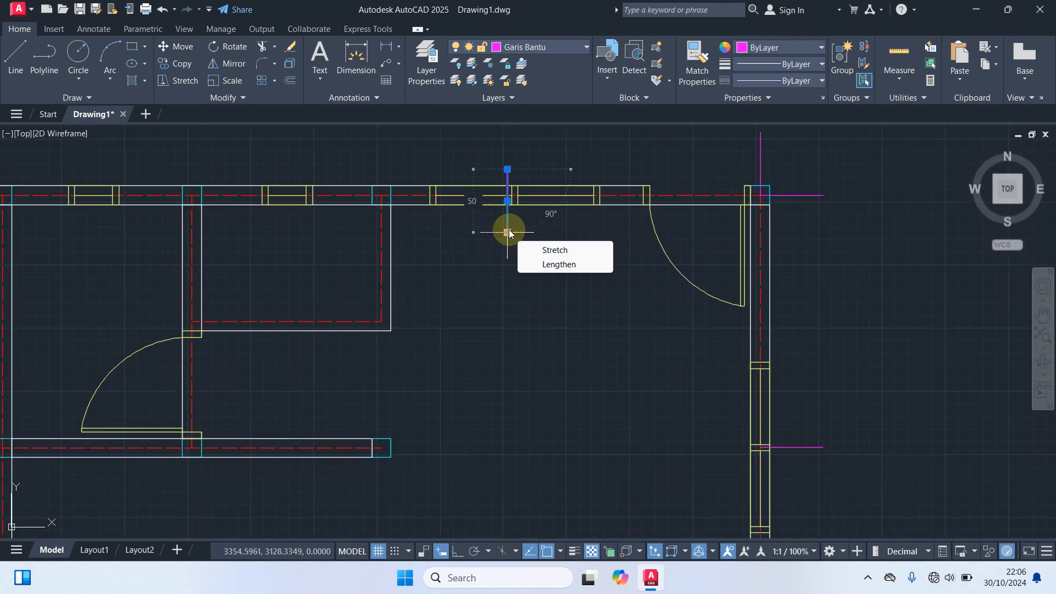
key(space)
scroll(497, 213, up, 2)
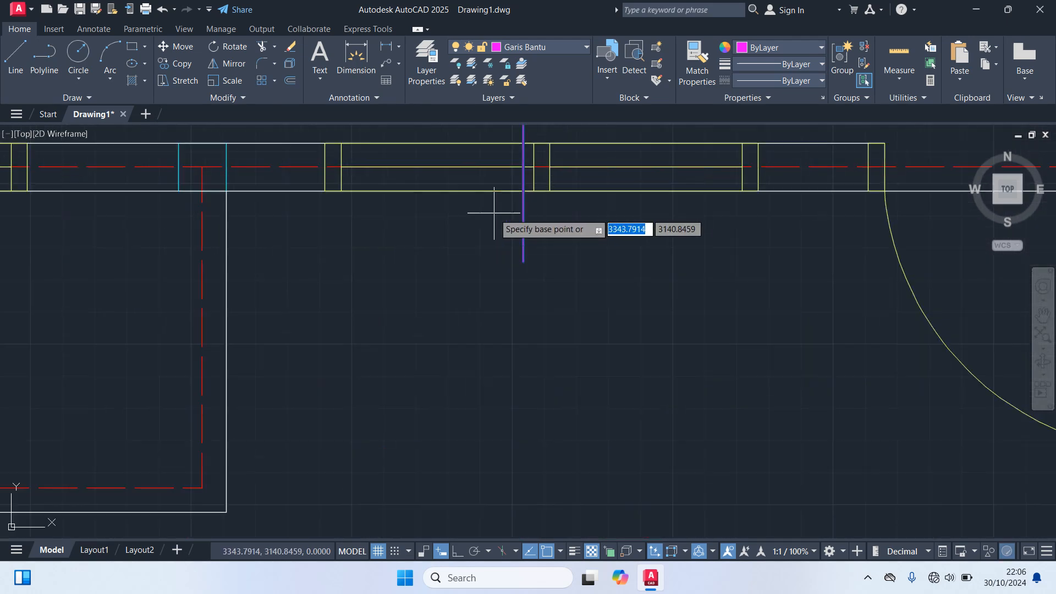
click(523, 261)
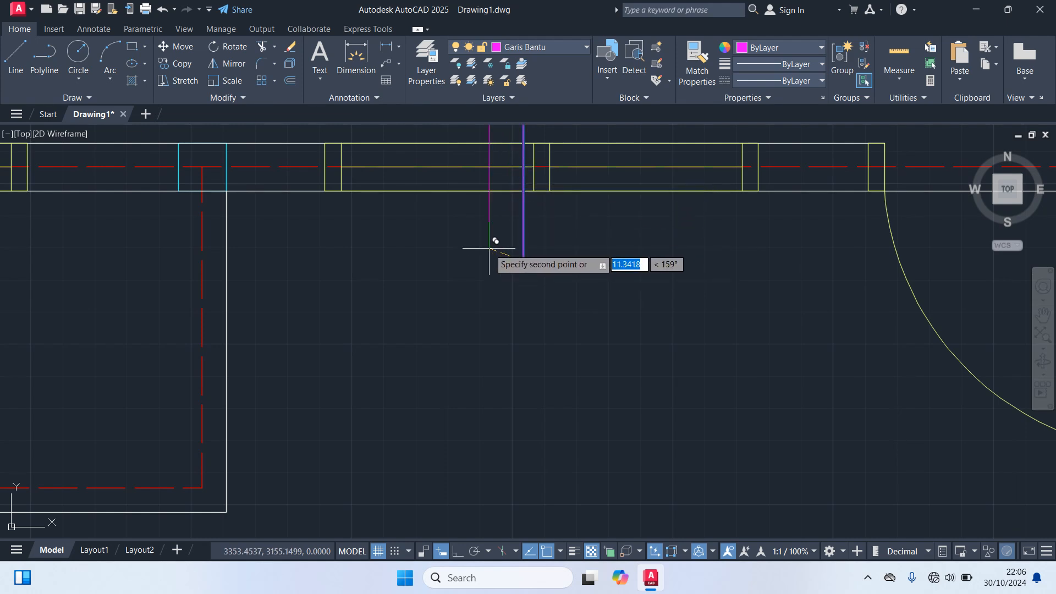
- End the running copy and delete the stray vertical guide line that extends below the building's top wall
key(Escape)
scroll(492, 252, down, 2)
middle_drag(506, 266, 514, 324)
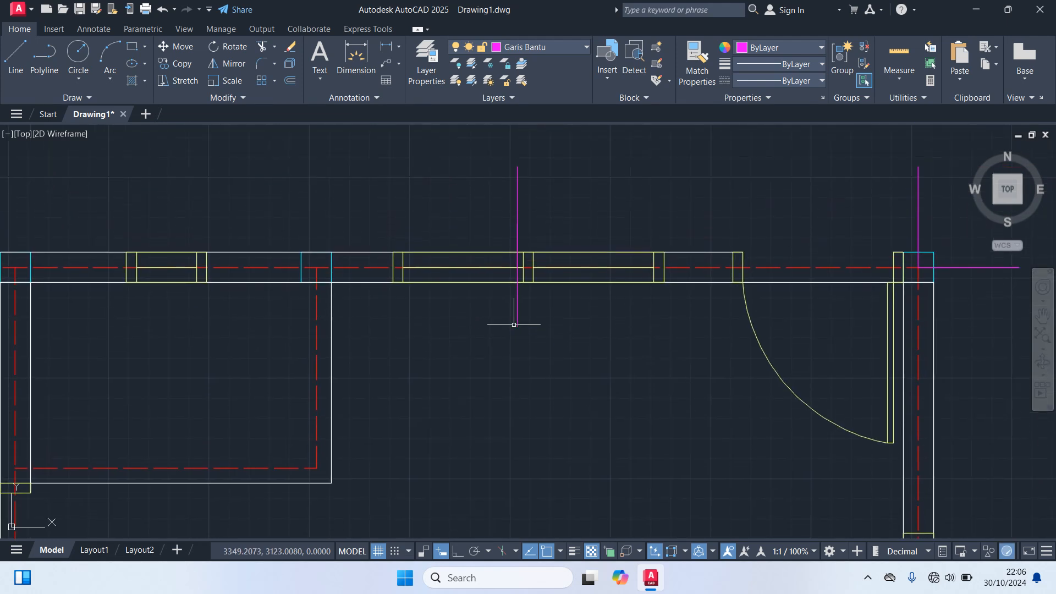
click(518, 319)
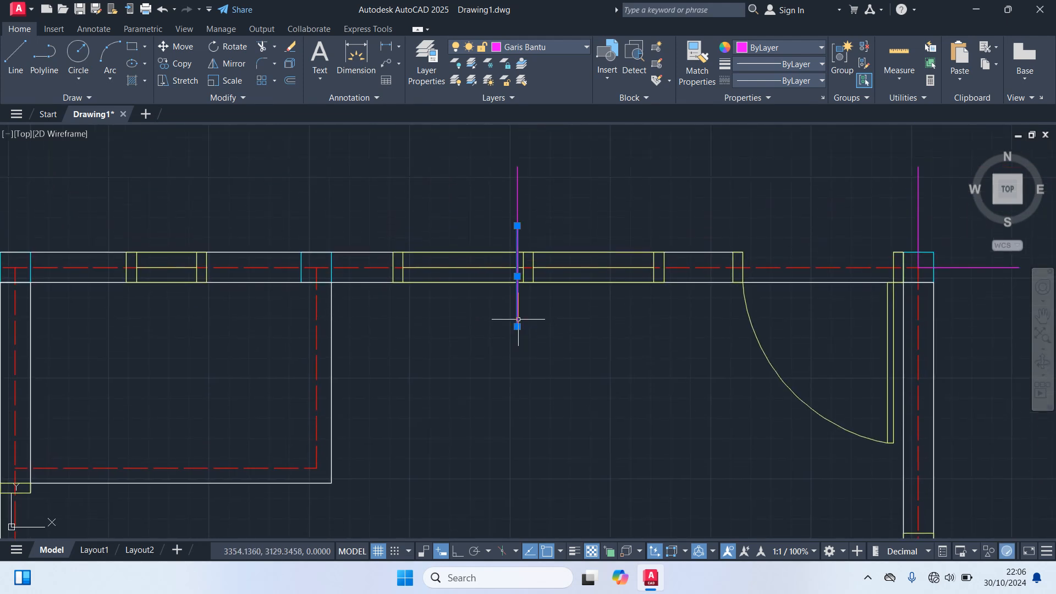
- Copy the vertical guide line from its lower endpoint to the remaining wall axes along the building's top wall
click(517, 205)
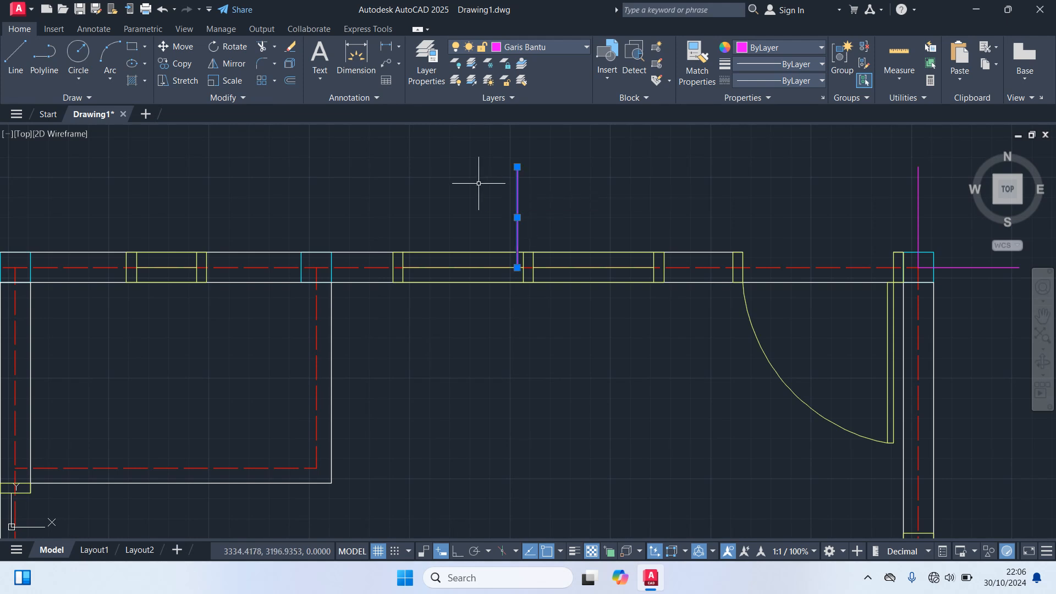
text(co)
key(Return)
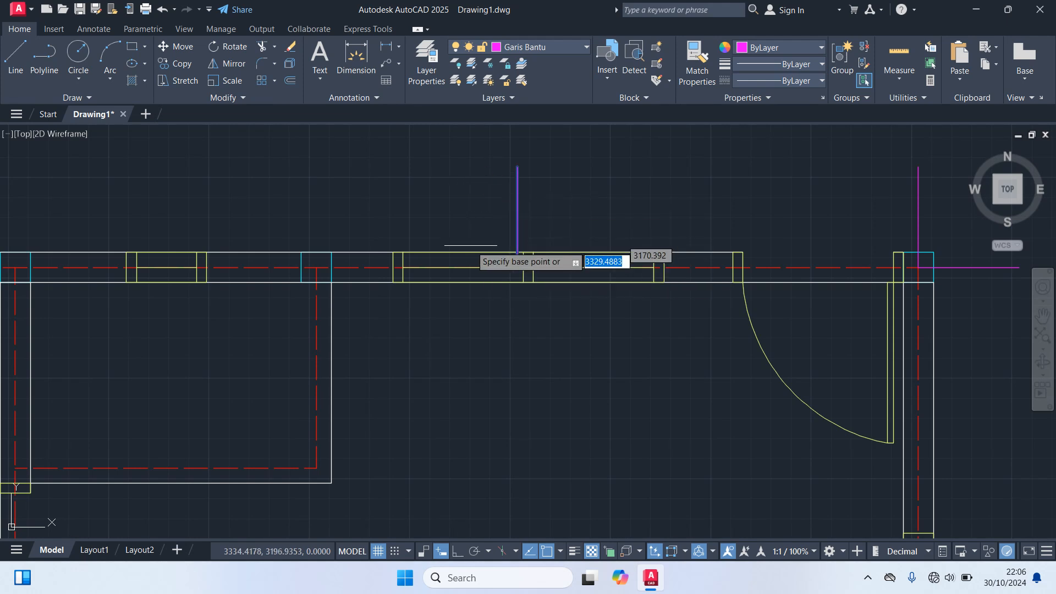
click(517, 267)
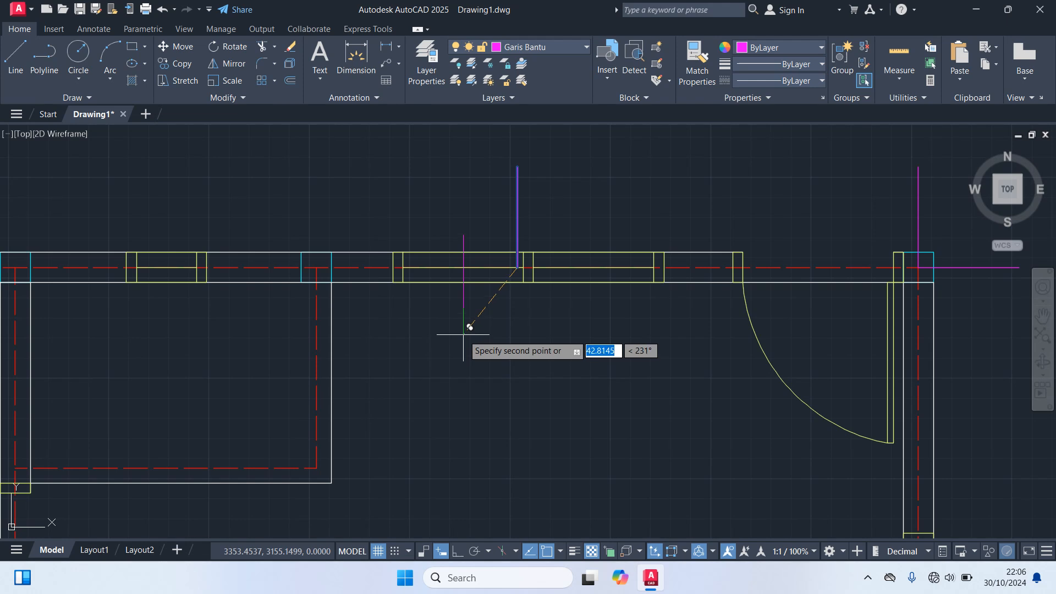
scroll(469, 328, down, 4)
mouse_move(469, 328)
middle_down()
mouse_move(464, 259)
mouse_move(493, 151)
middle_up()
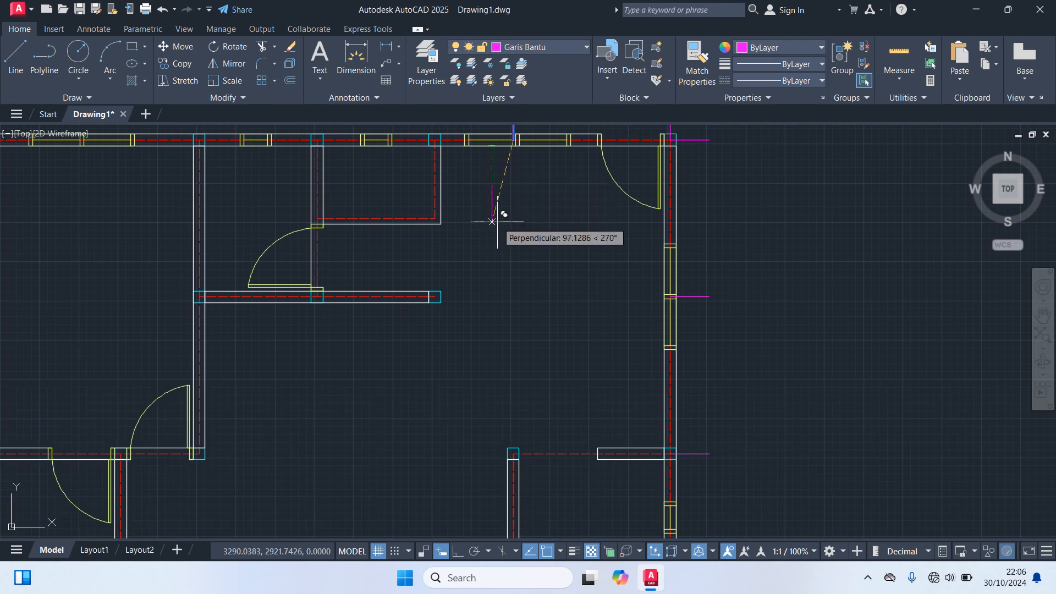
scroll(477, 306, up, 3)
middle_drag(471, 306, 475, 367)
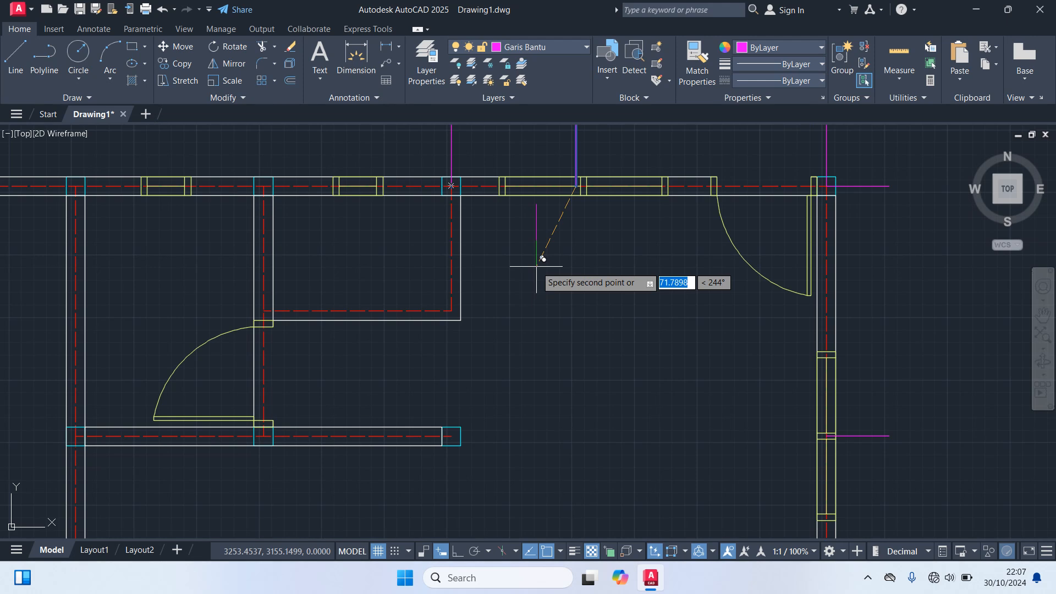
middle_drag(536, 266, 674, 346)
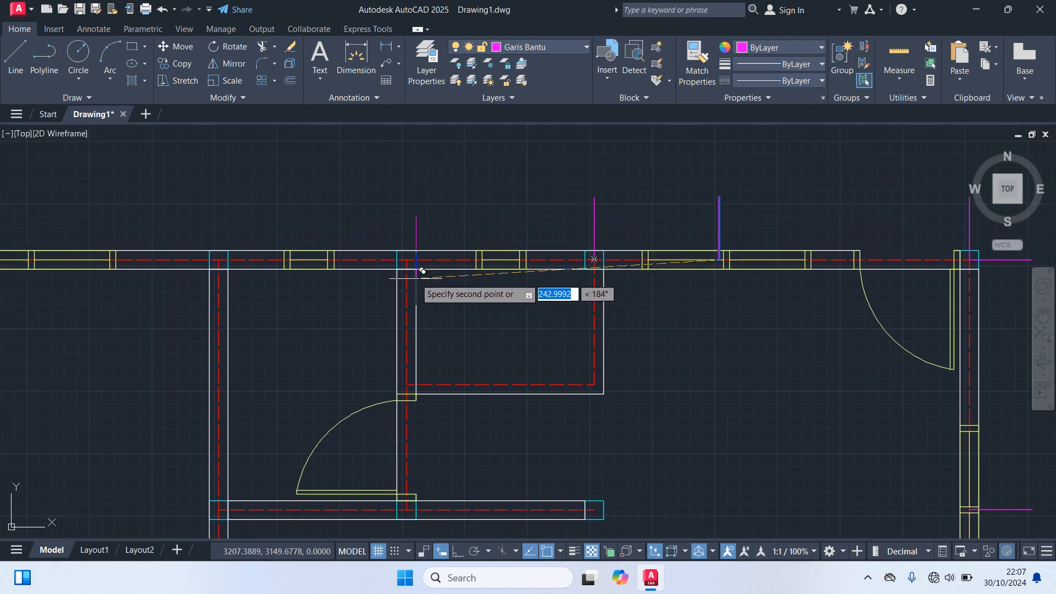
scroll(416, 278, up, 2)
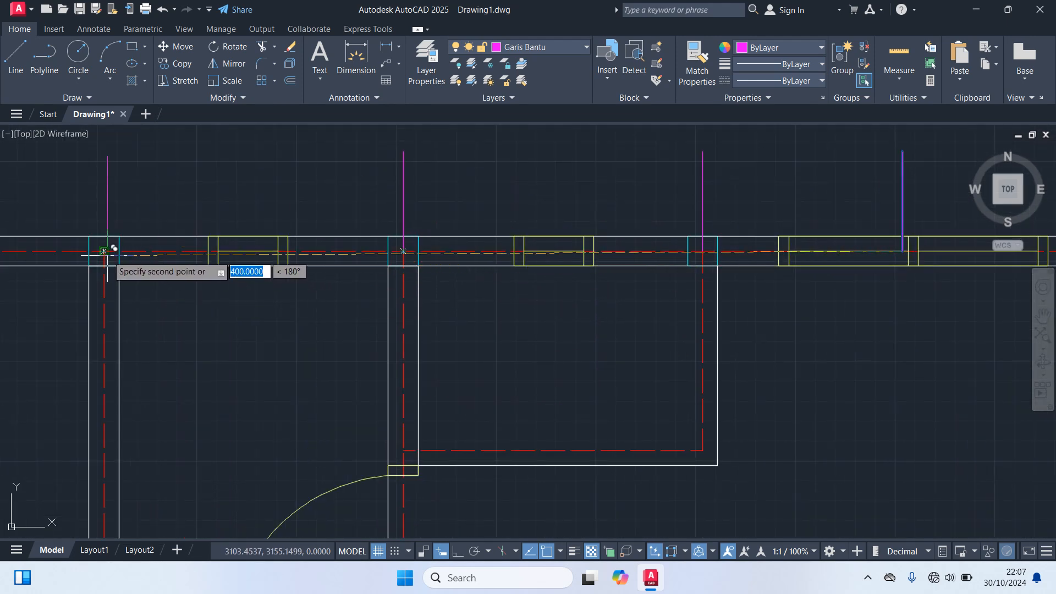
mouse_move(102, 165)
middle_down()
mouse_move(283, 212)
mouse_move(709, 244)
middle_up()
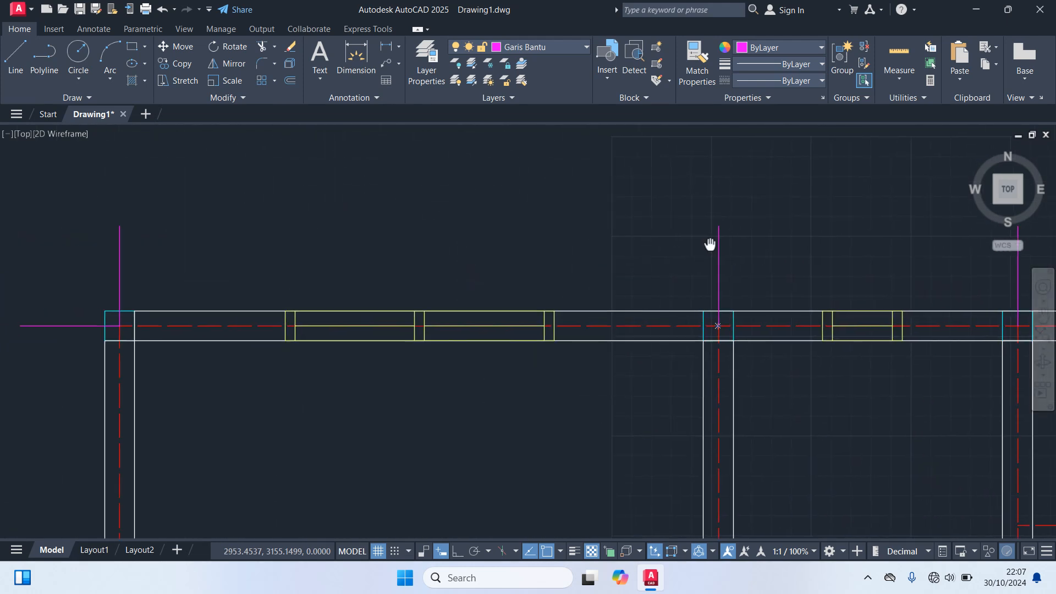
- Copy the horizontal guide line from the top-left corner to the two interior cross-wall axes along the left outer wall
scroll(584, 235, down, 4)
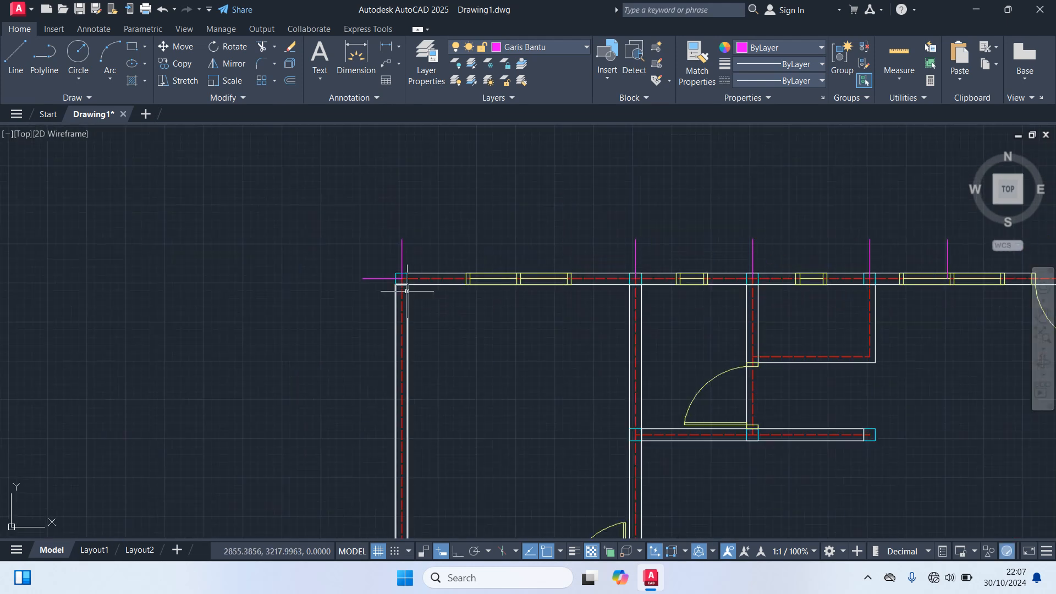
scroll(367, 286, up, 4)
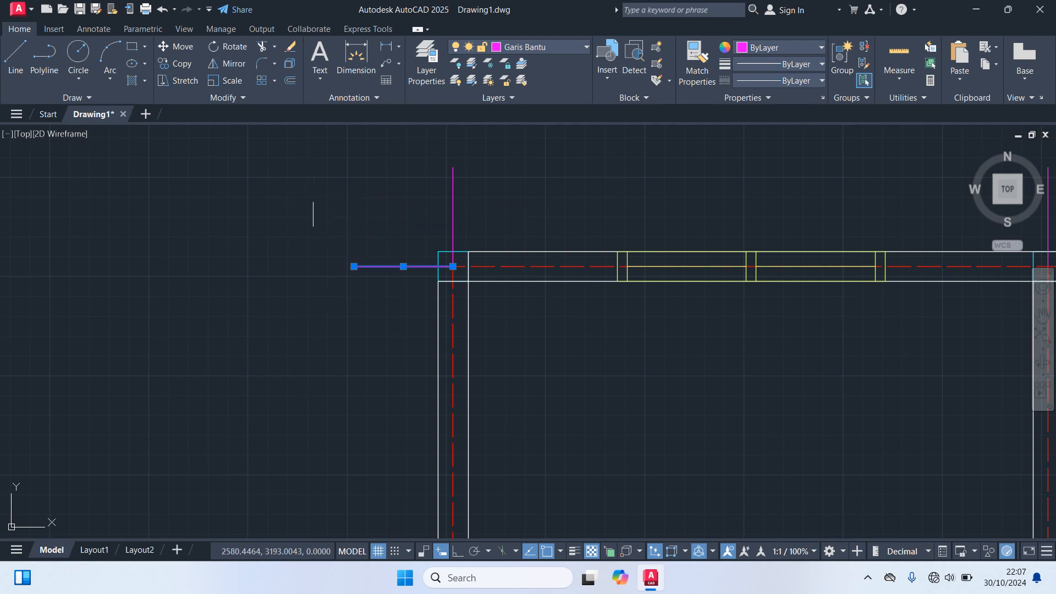
text(co)
key(space)
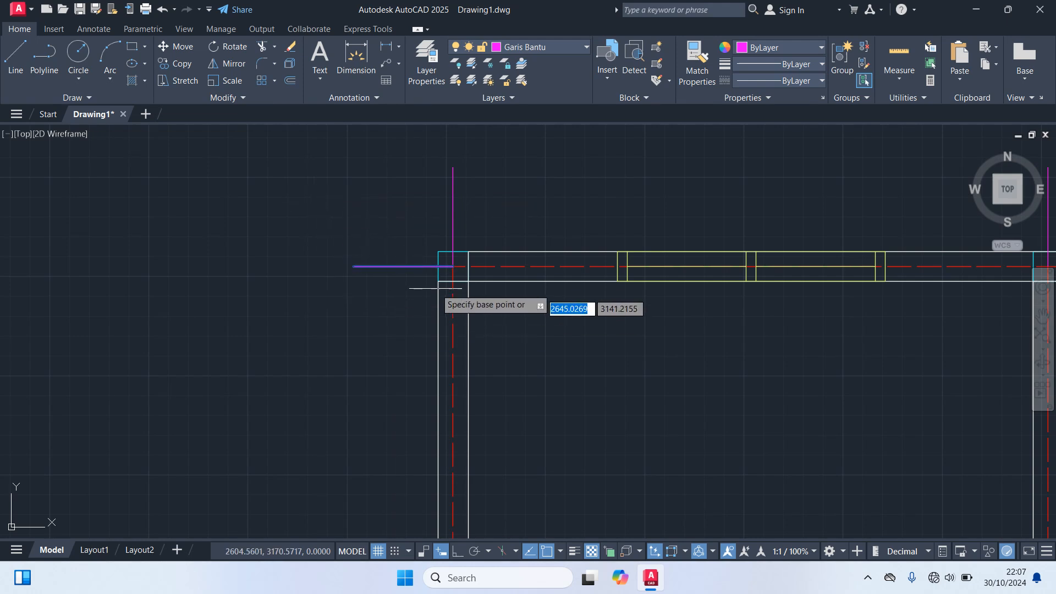
click(453, 266)
scroll(365, 330, down, 4)
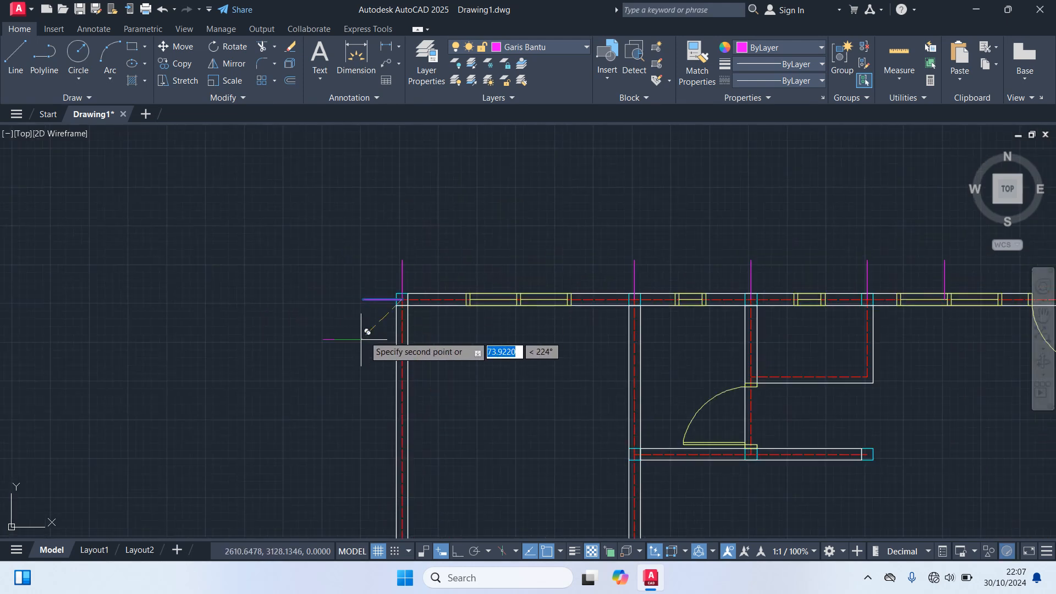
scroll(412, 242, up, 7)
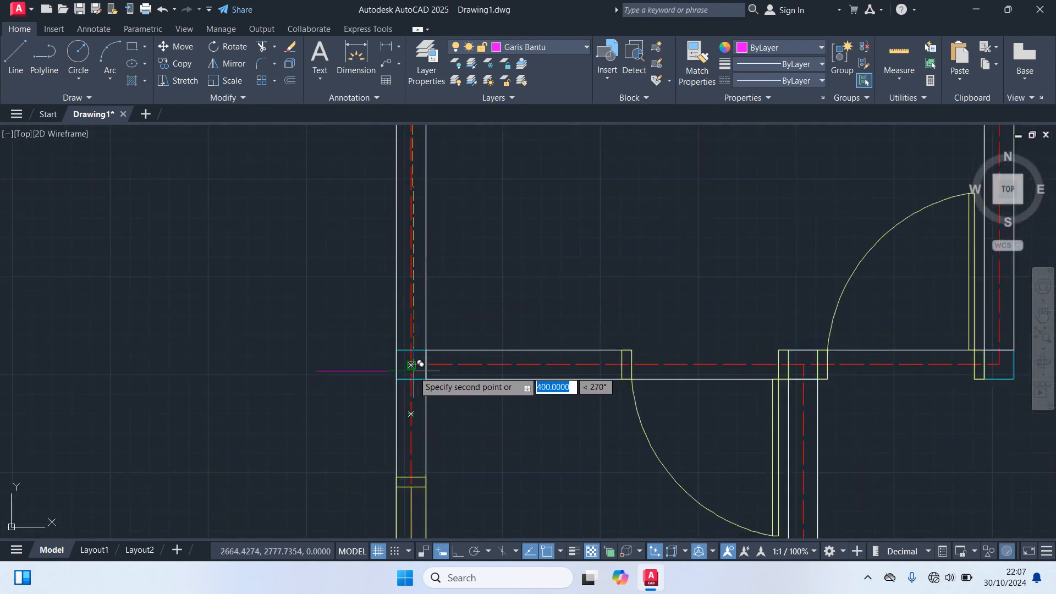
scroll(286, 360, down, 5)
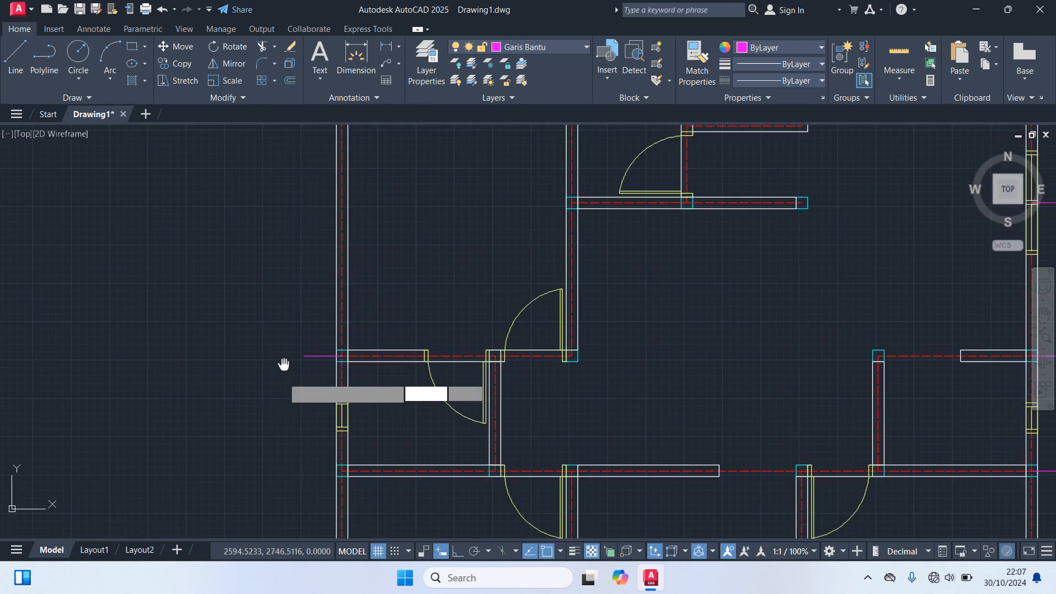
scroll(337, 366, up, 1)
scroll(343, 358, up, 2)
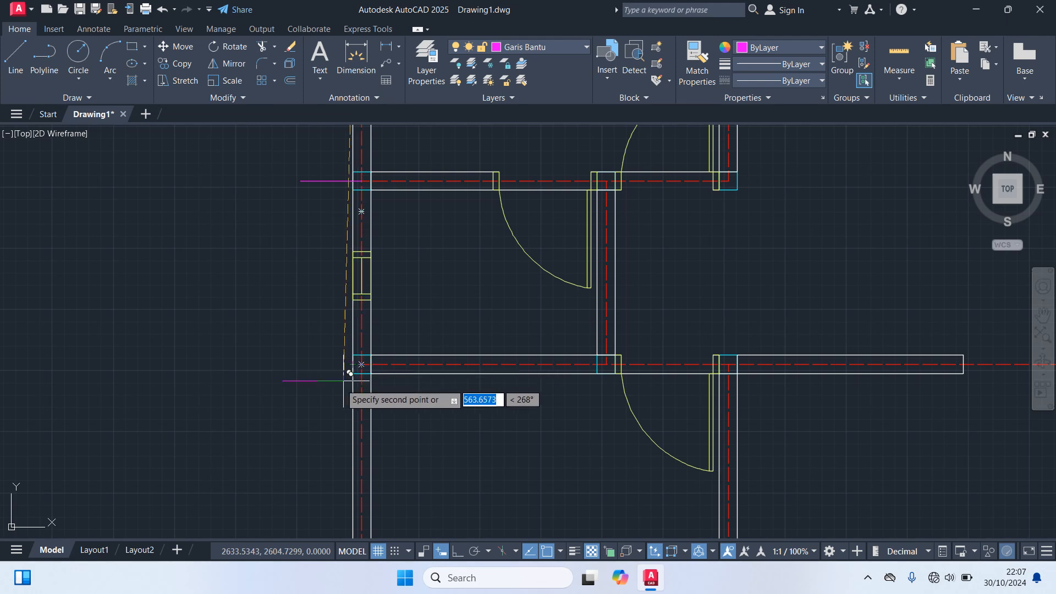
scroll(345, 373, up, 4)
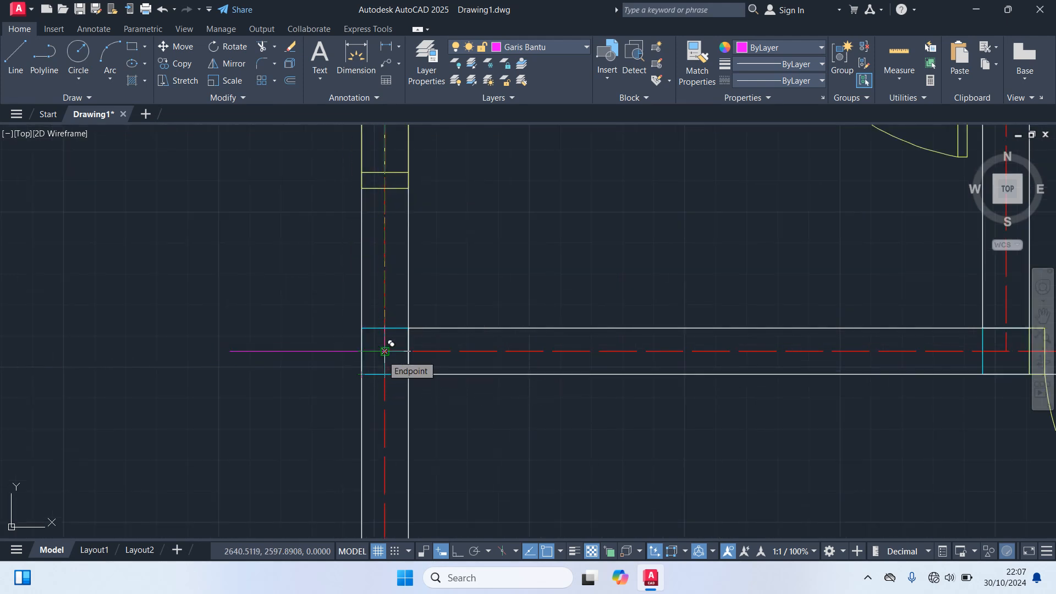
- Place another copy of the horizontal guide line at the axis corner of the building's lower-left column
scroll(303, 396, down, 5)
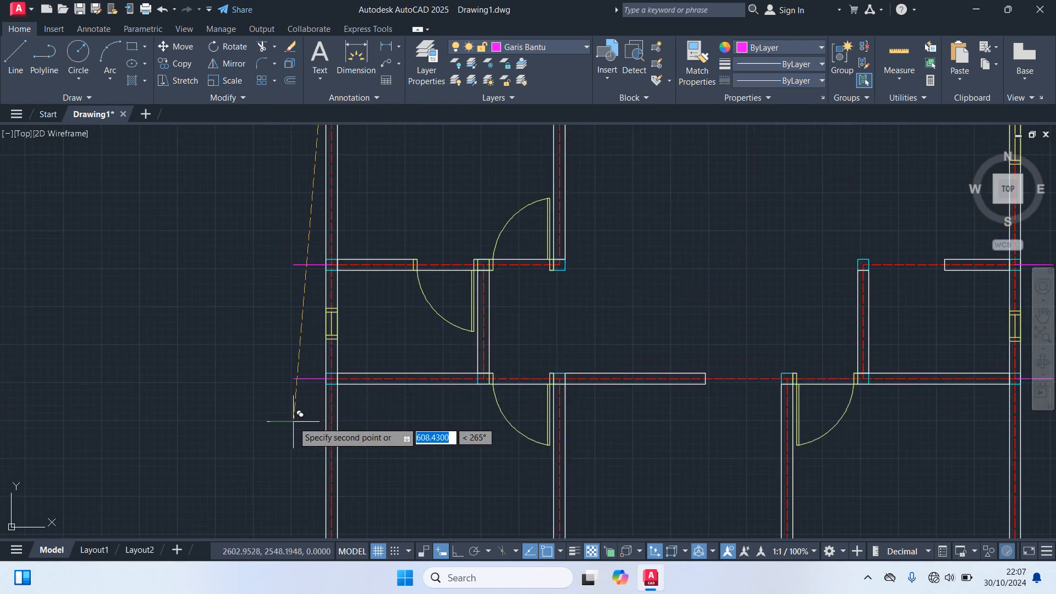
scroll(318, 337, down, 3)
scroll(337, 377, up, 5)
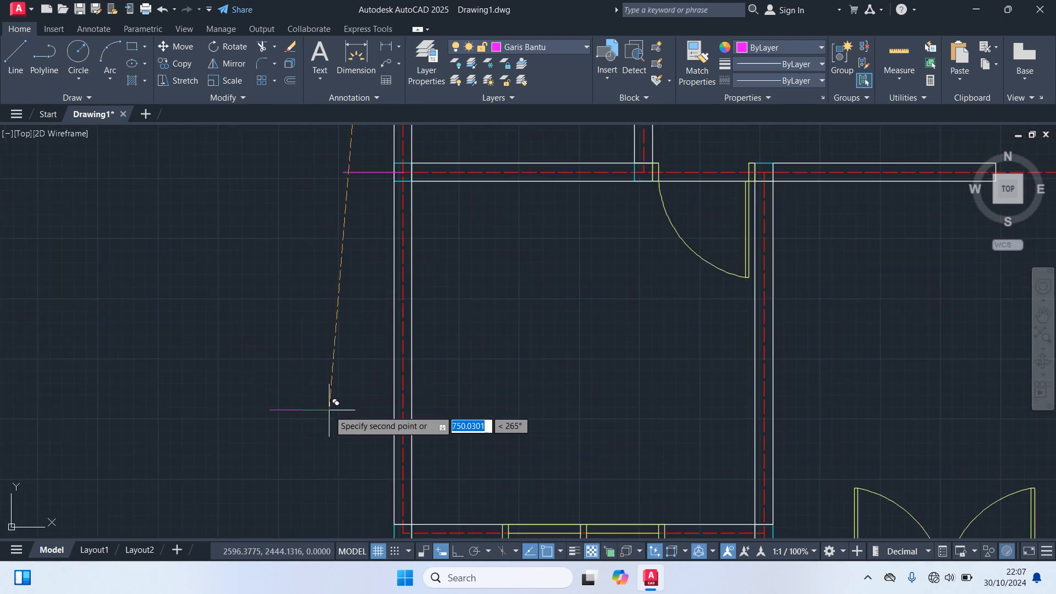
scroll(335, 402, down, 2)
scroll(401, 299, up, 3)
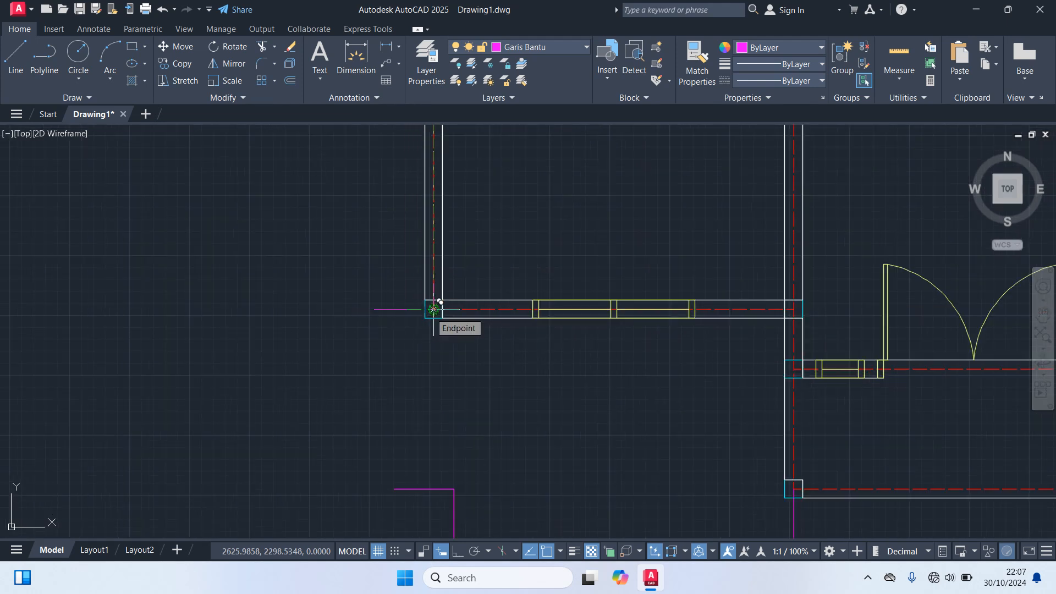
click(433, 309)
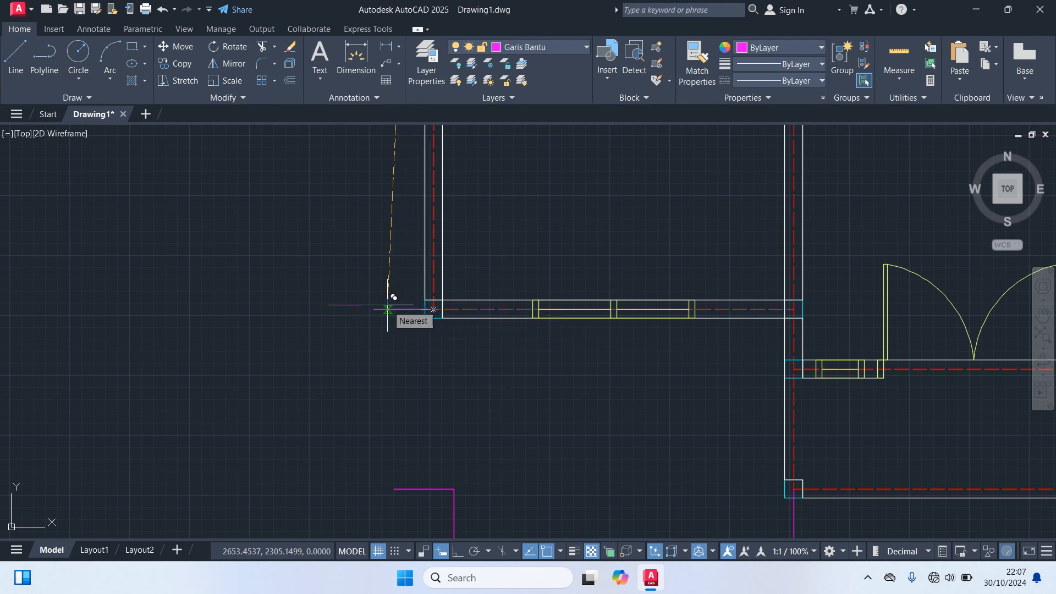
- Place the last horizontal guide copy below the lower-left corner, level with the front door wall's axis, and finish copying
scroll(389, 301, down, 3)
scroll(429, 346, up, 3)
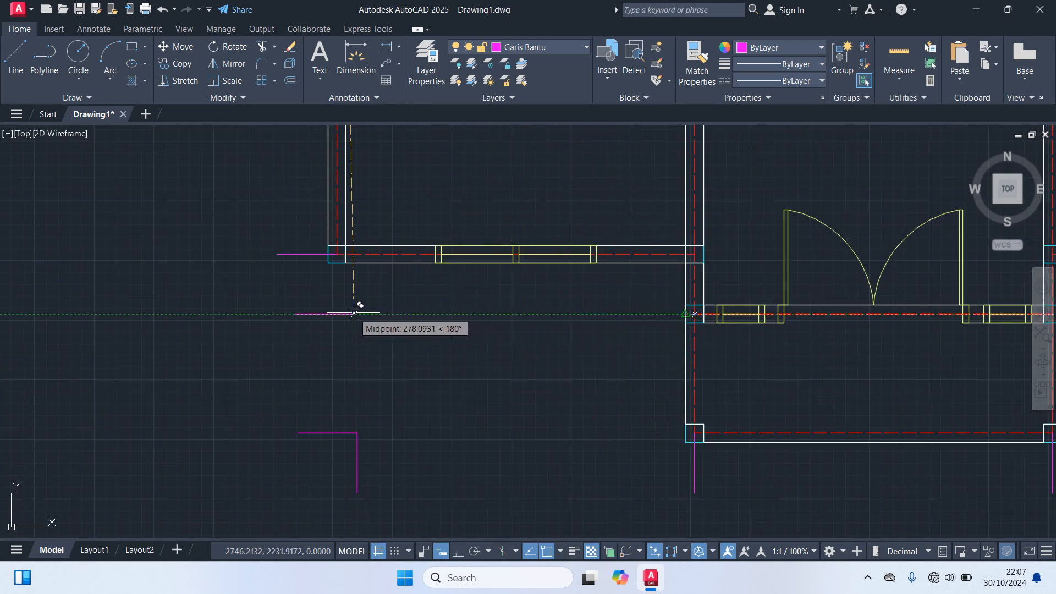
click(337, 254)
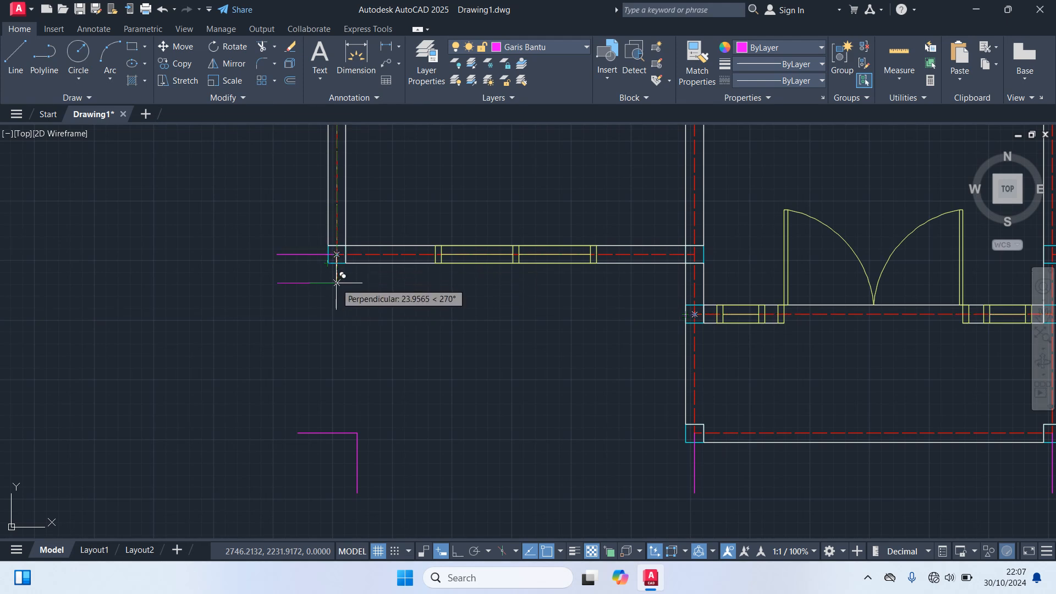
click(337, 313)
scroll(406, 368, down, 2)
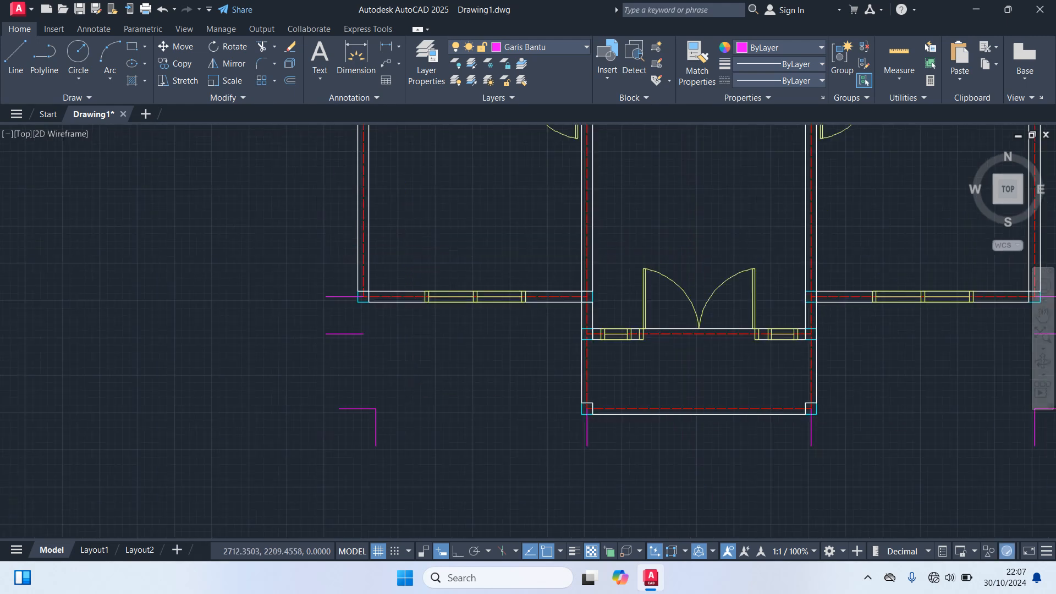
- Make Dimensi the current layer
scroll(404, 368, down, 2)
scroll(412, 343, down, 2)
middle_drag(594, 291, 554, 374)
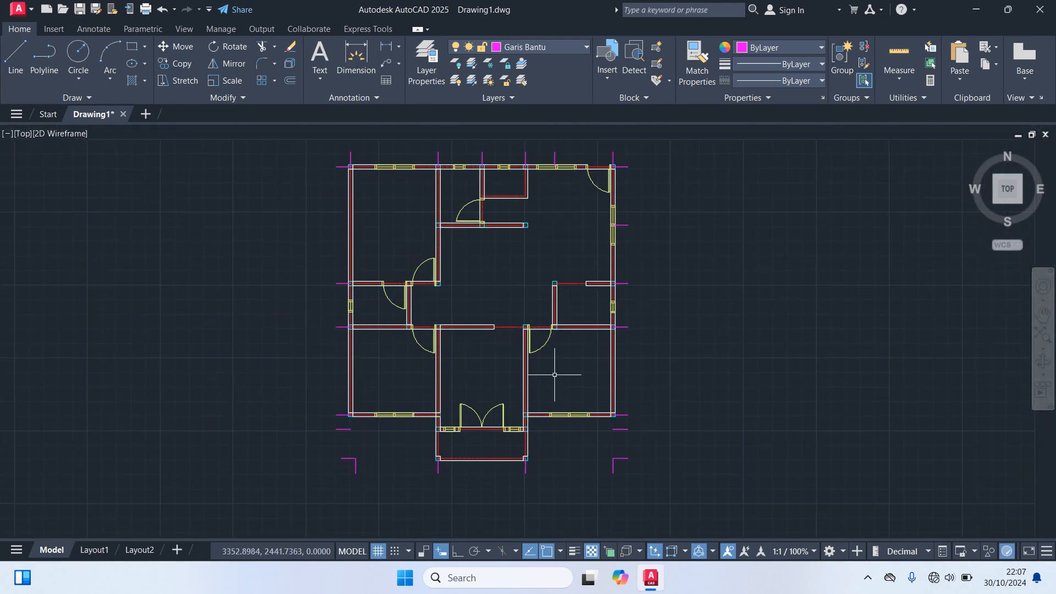
click(553, 48)
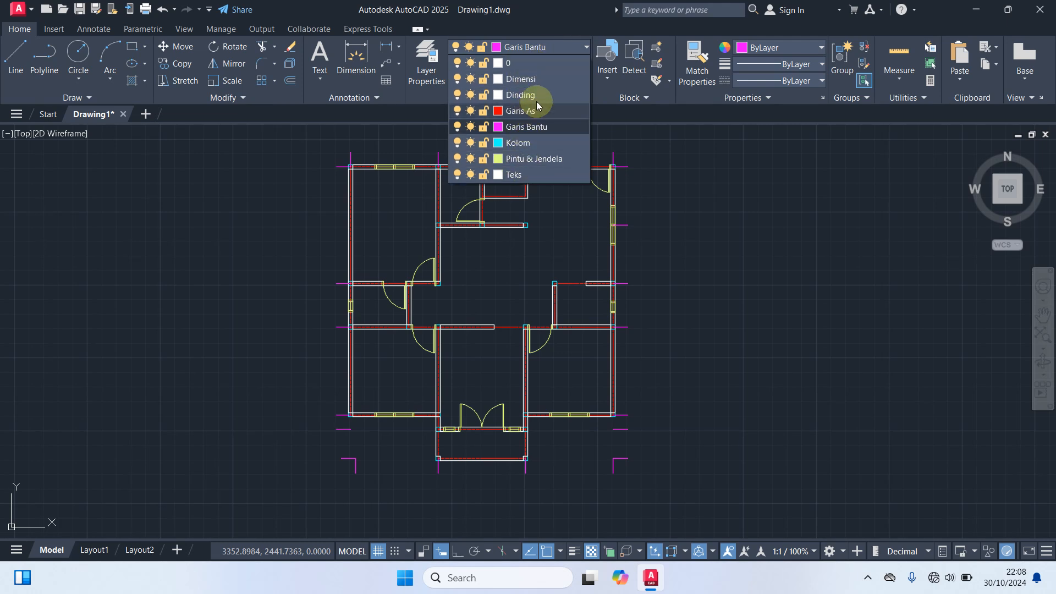
click(522, 79)
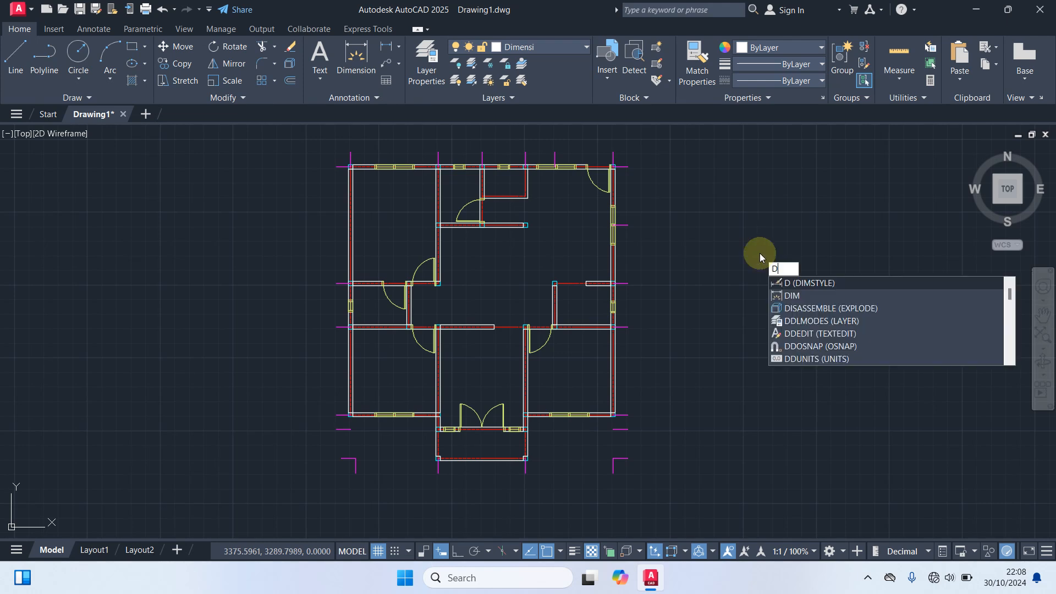
- Create a dimension style named Skala 100 based on ISO-25 for all dimensions and open its line settings
key(Return)
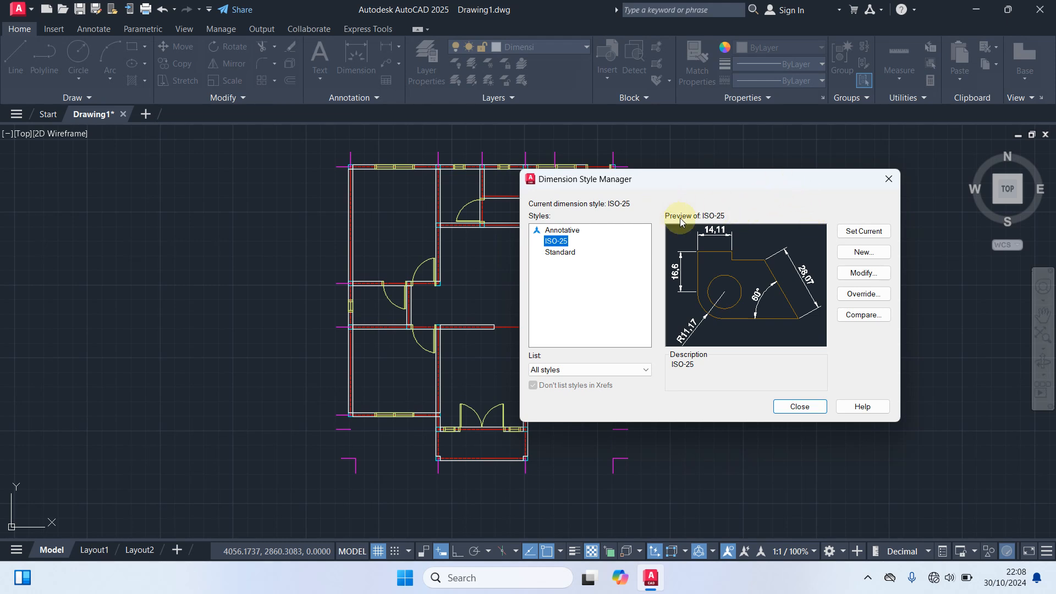
click(858, 255)
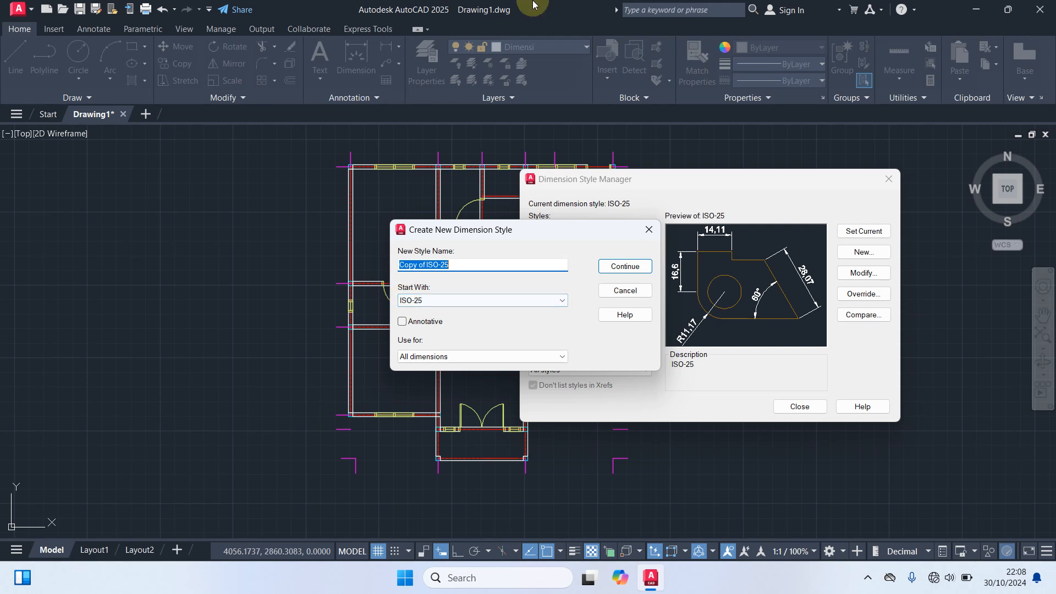
mouse_move(533, 5)
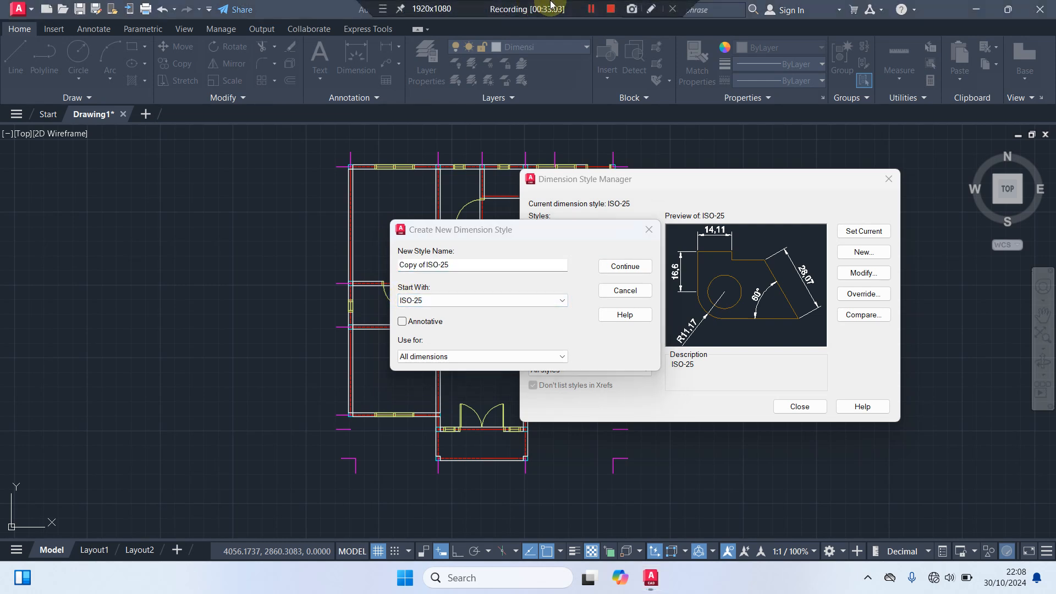
click(516, 271)
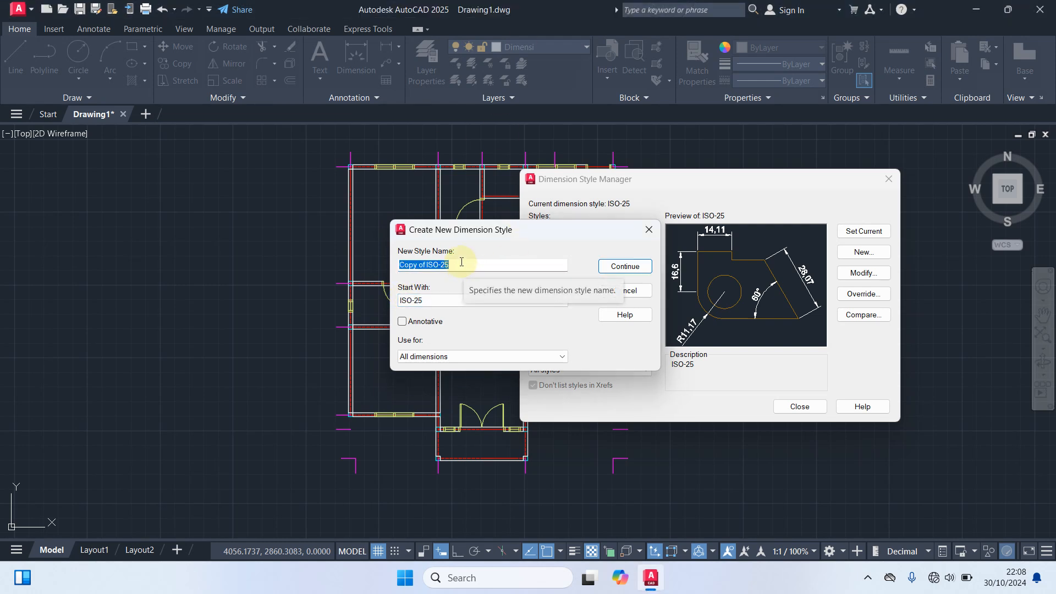
text(s)
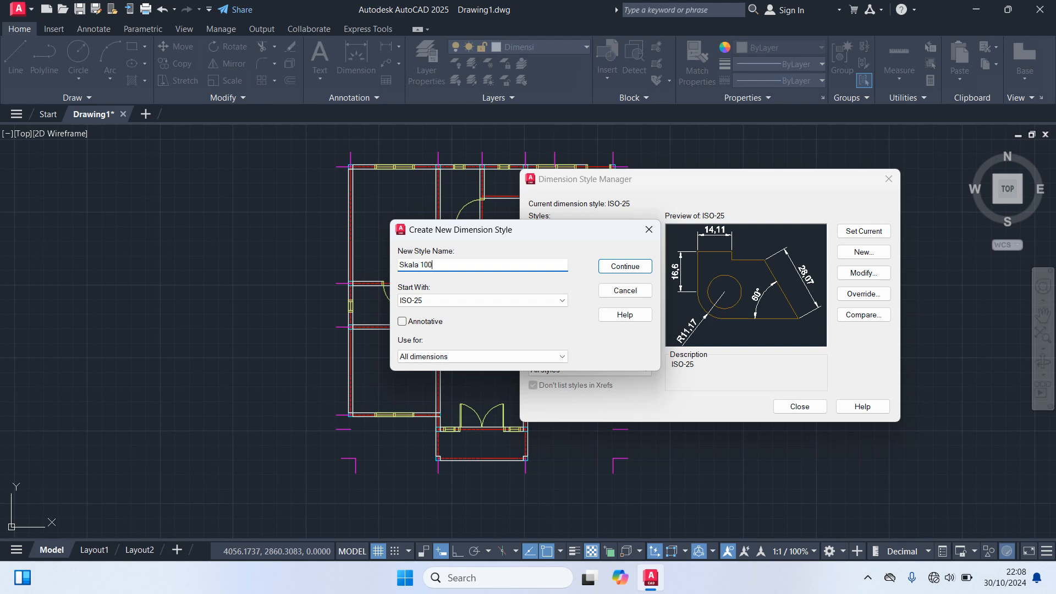
click(637, 267)
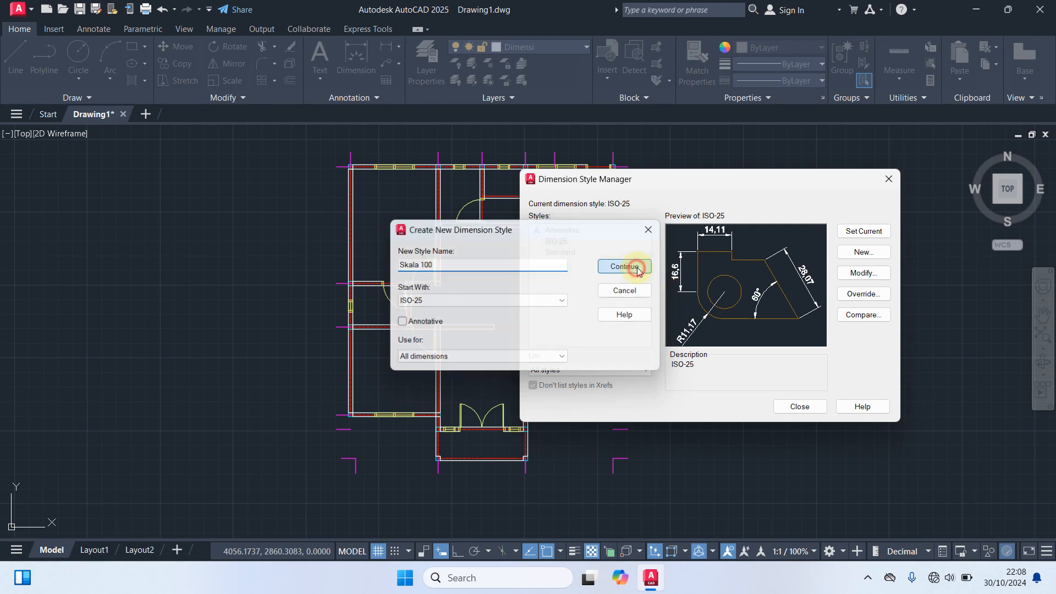
click(341, 155)
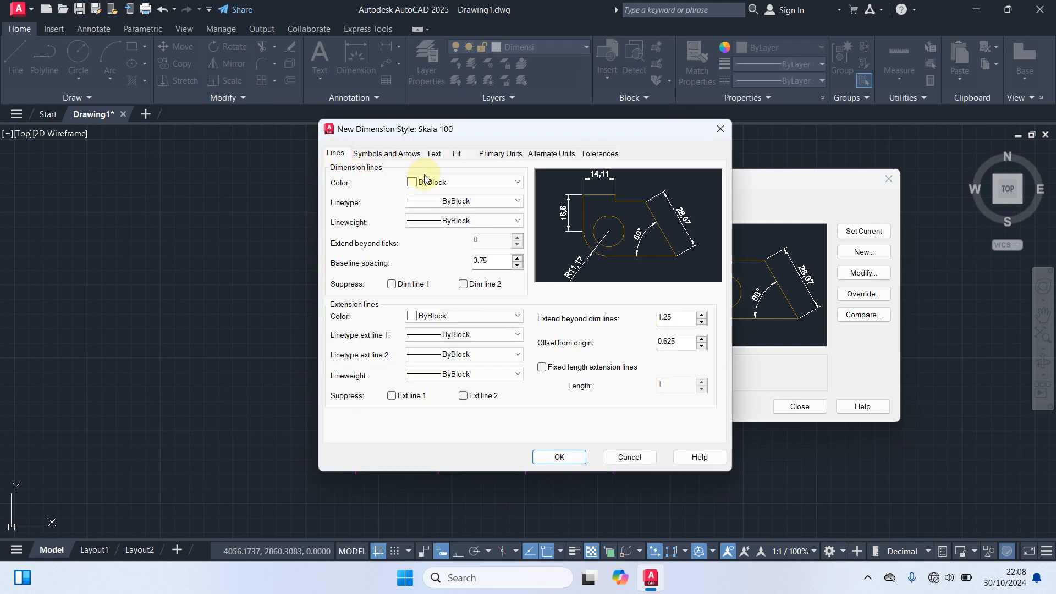
- Make the style's dimension lines cyan and extension lines yellow, with 20 beyond the dimension lines and 20 offset from origin
click(450, 184)
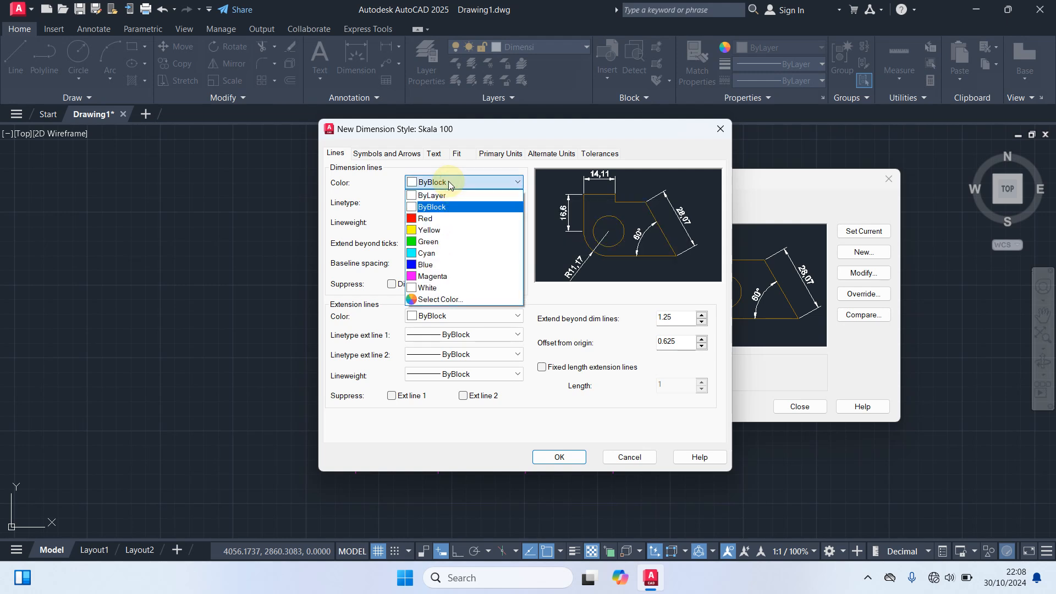
click(434, 253)
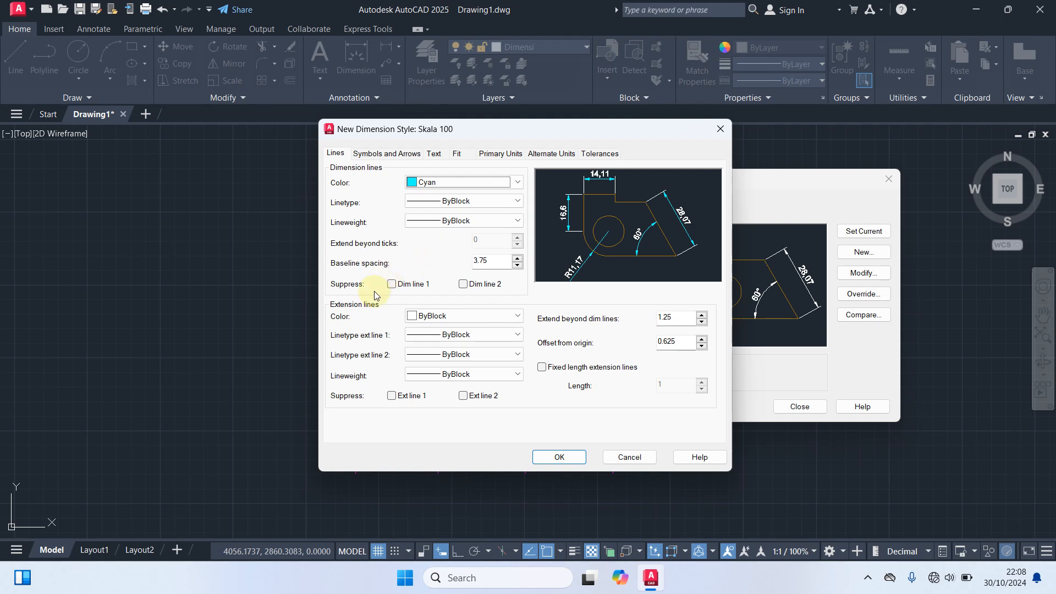
click(491, 322)
click(446, 360)
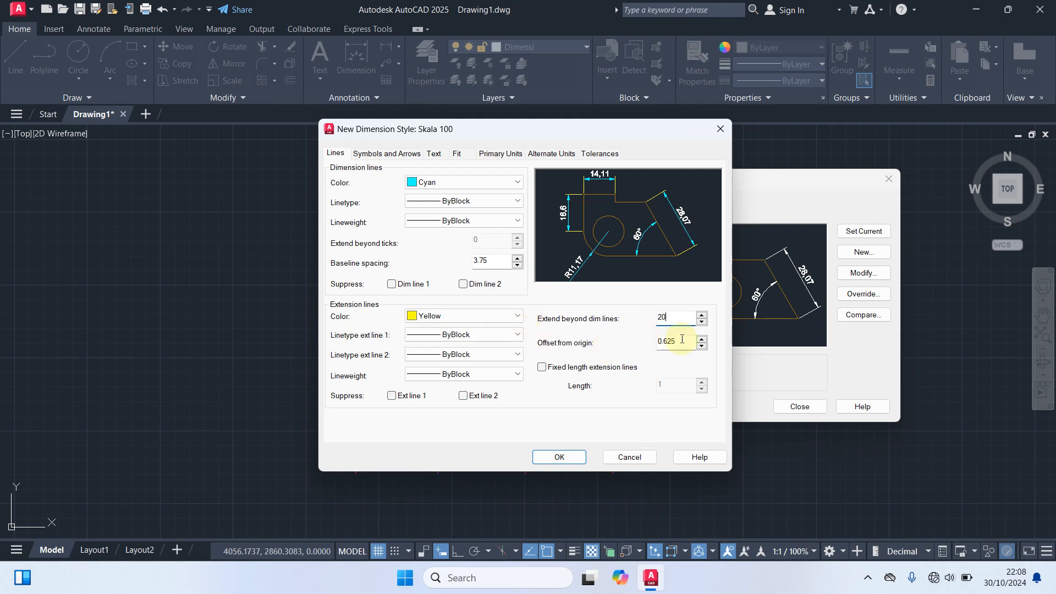
double_click(682, 339)
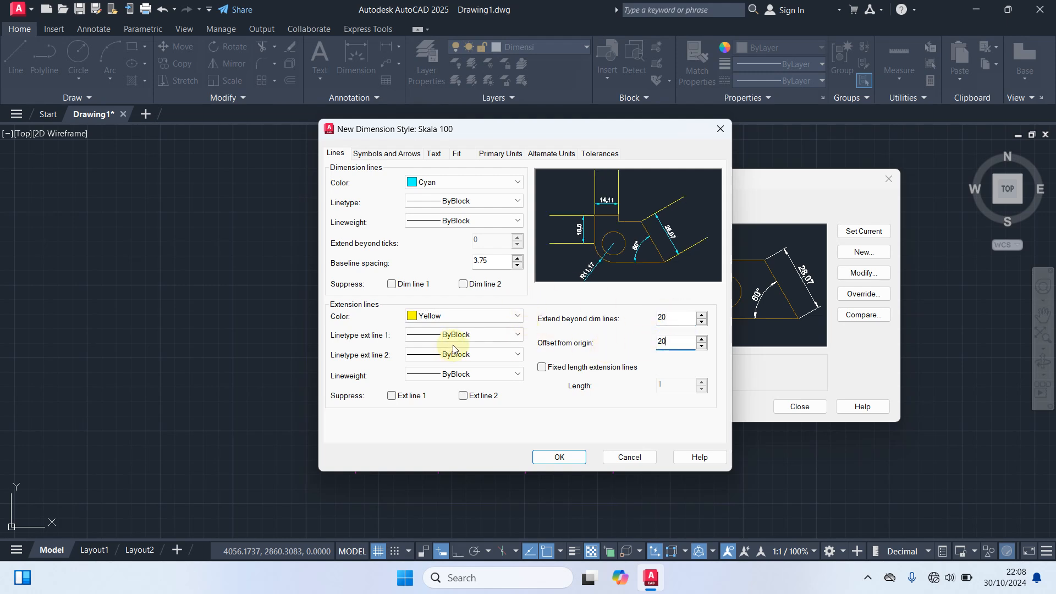
- Set the first and second arrowheads to Architectural tick with an arrow size of 8
click(392, 157)
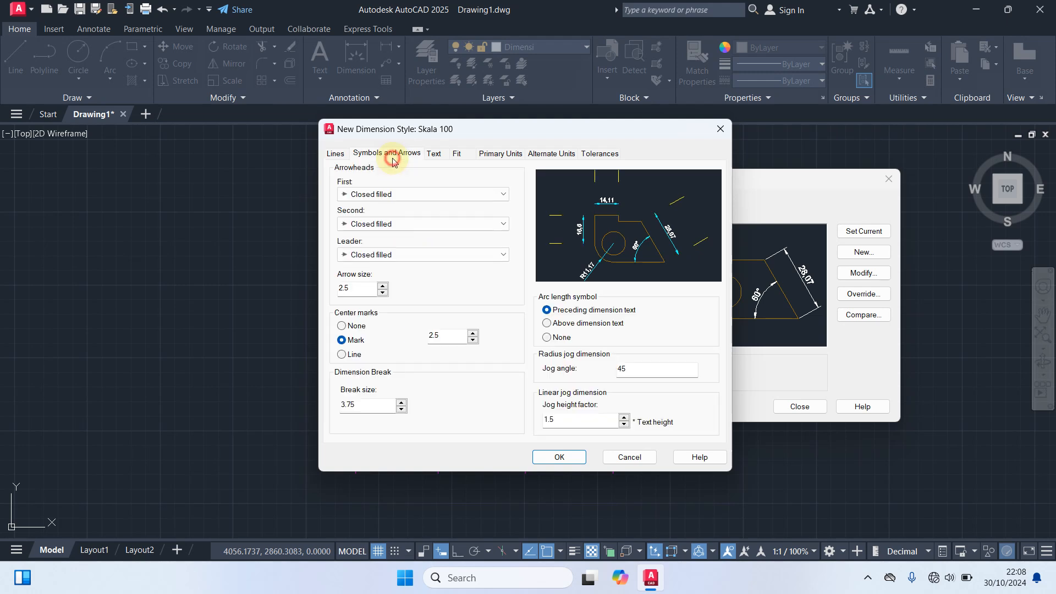
click(368, 194)
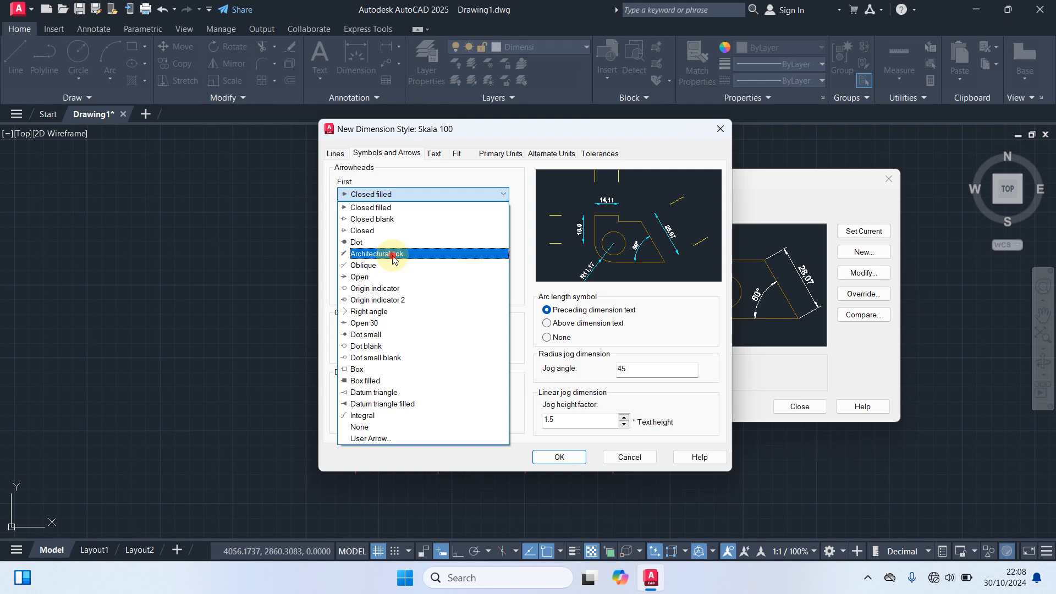
click(392, 258)
double_click(363, 287)
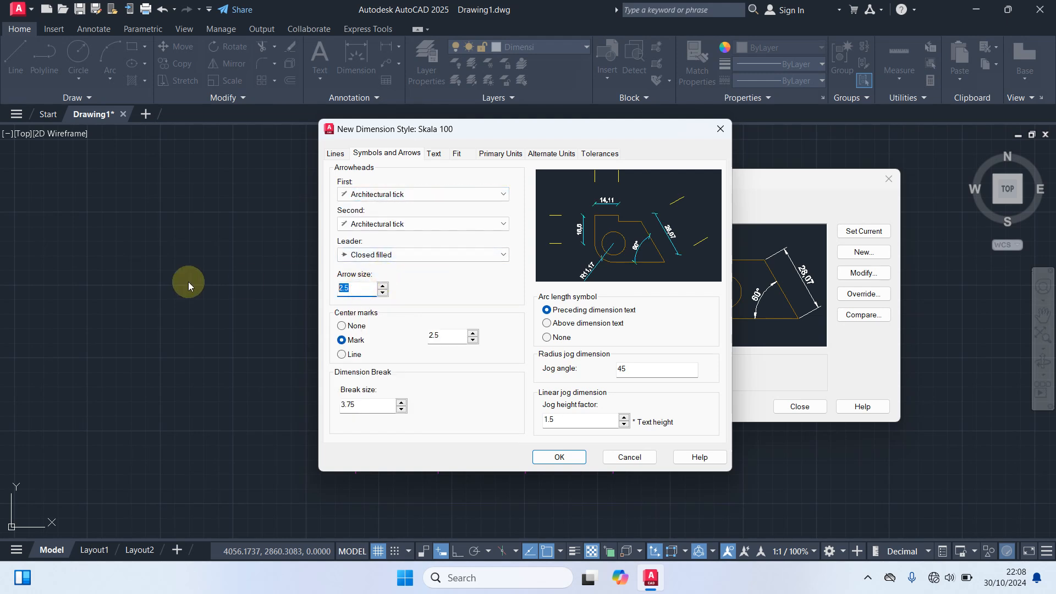
text(8)
- Create a new text style named Skala 100 from the dimension style's text settings
click(434, 155)
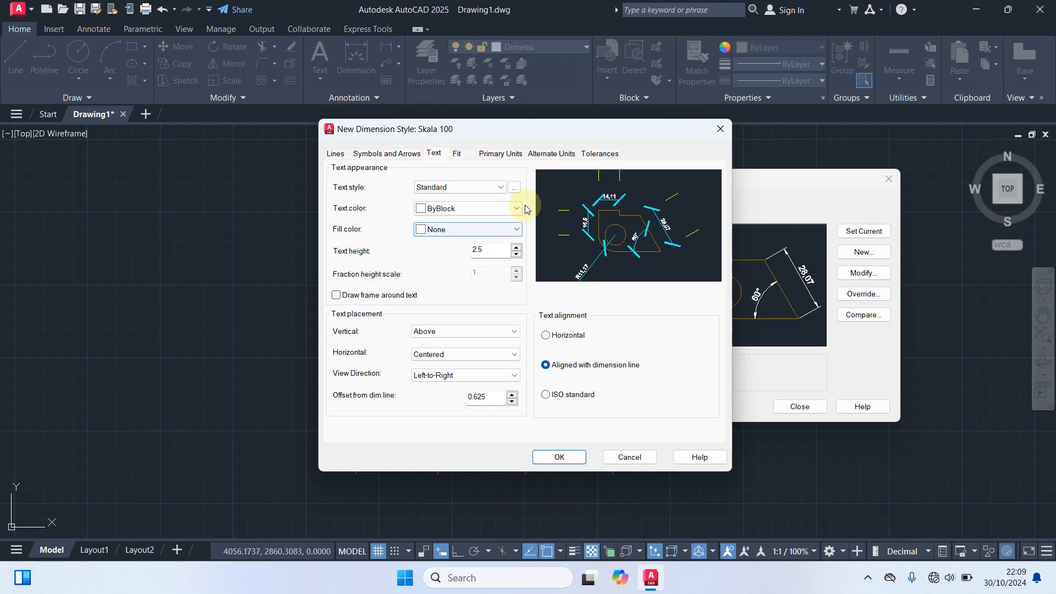
click(515, 188)
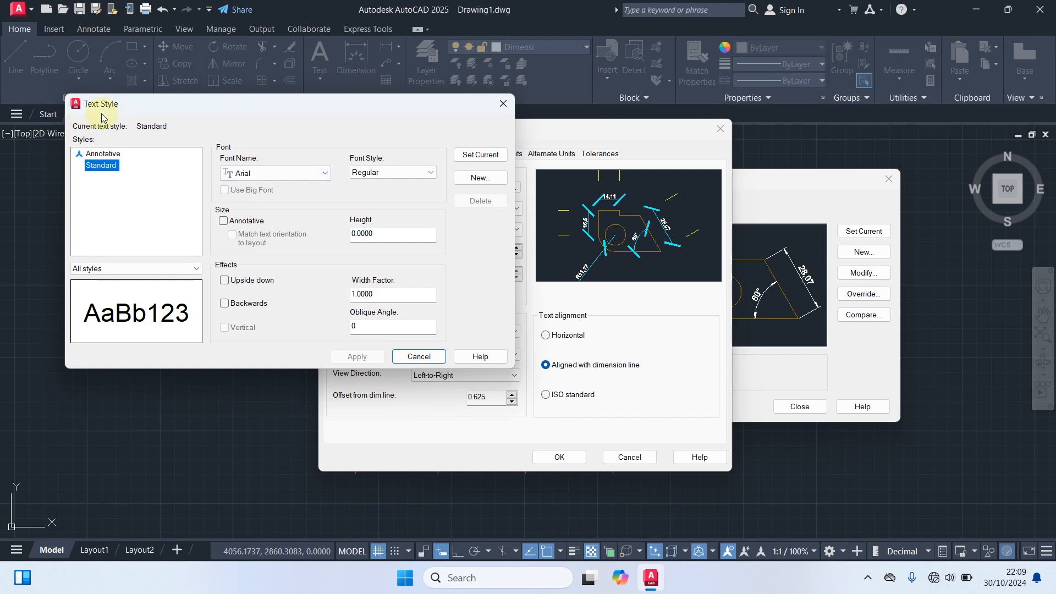
click(480, 178)
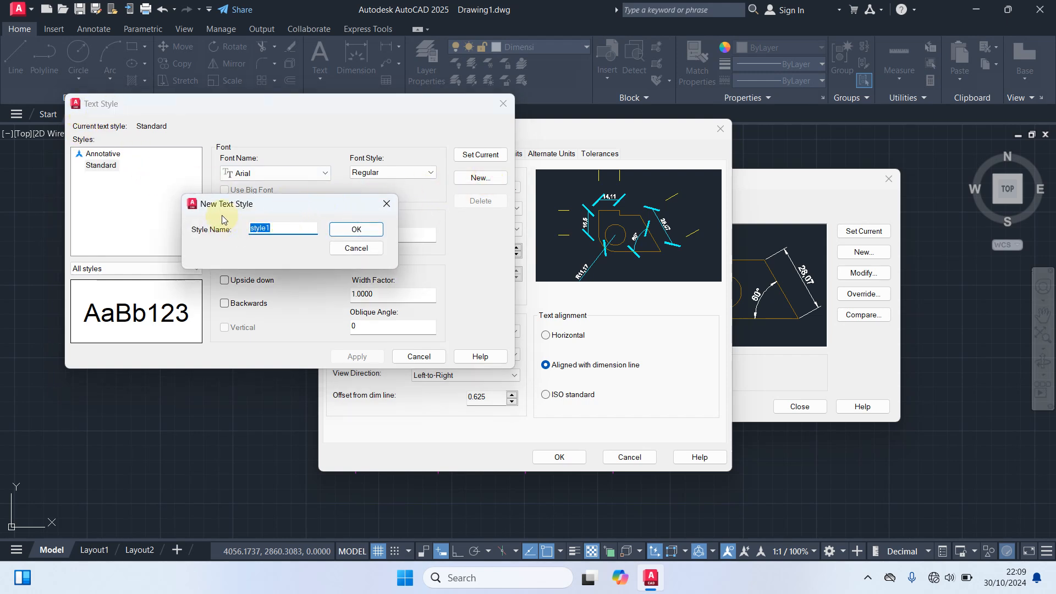
text(Skala 100)
click(382, 229)
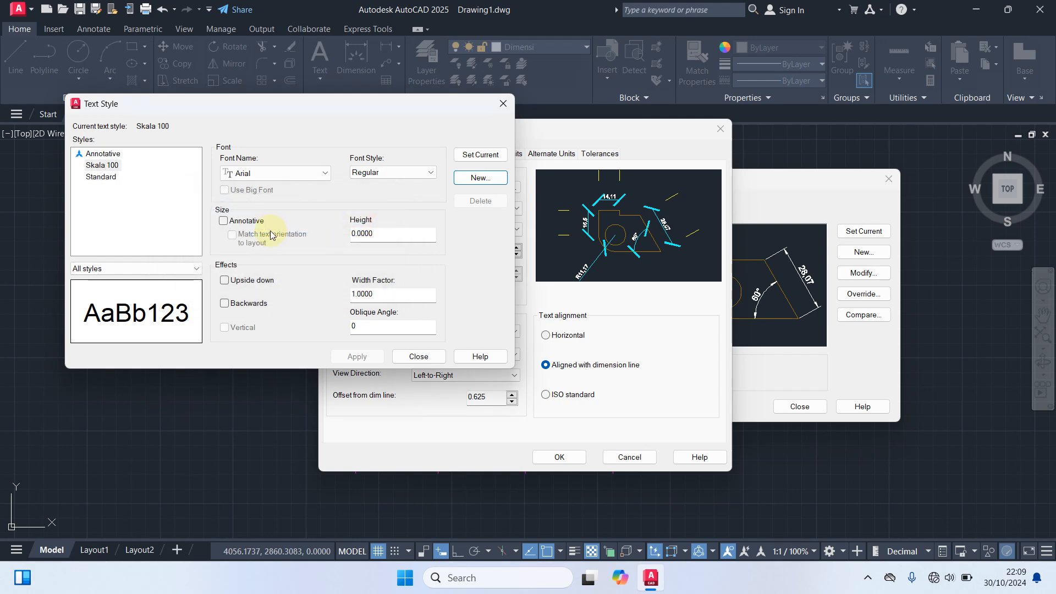
- Give the Skala 100 text style the Romantic font and a height of 25, and apply it
click(270, 174)
text(romant.shx)
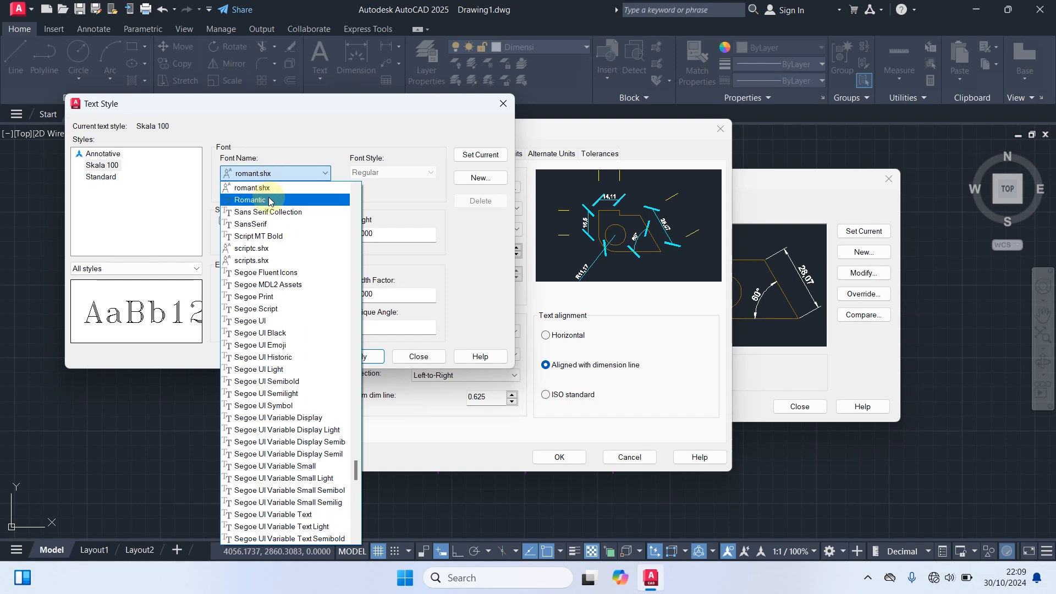
click(267, 199)
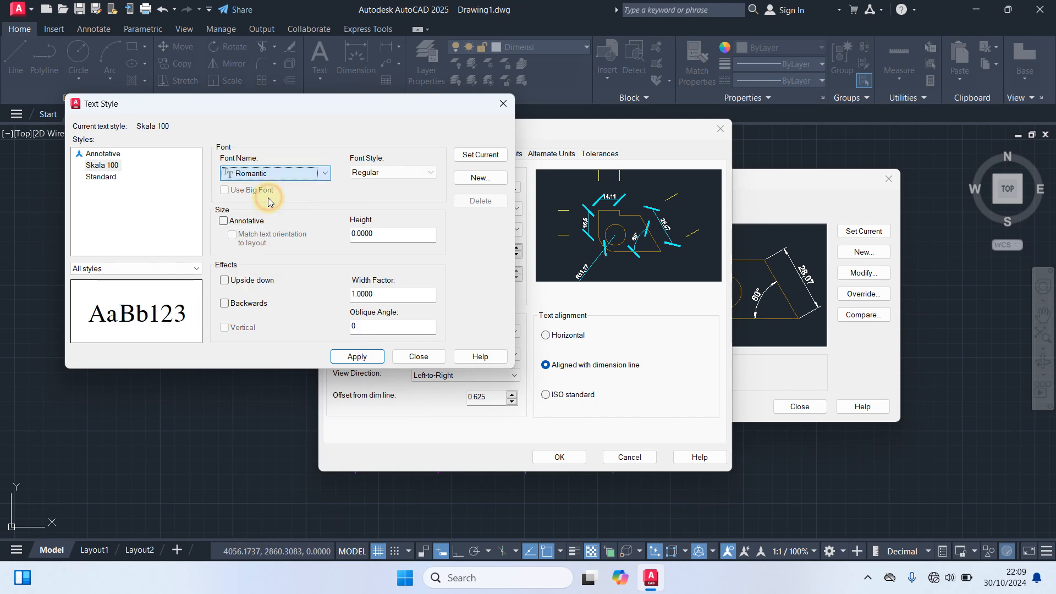
double_click(378, 234)
text(25)
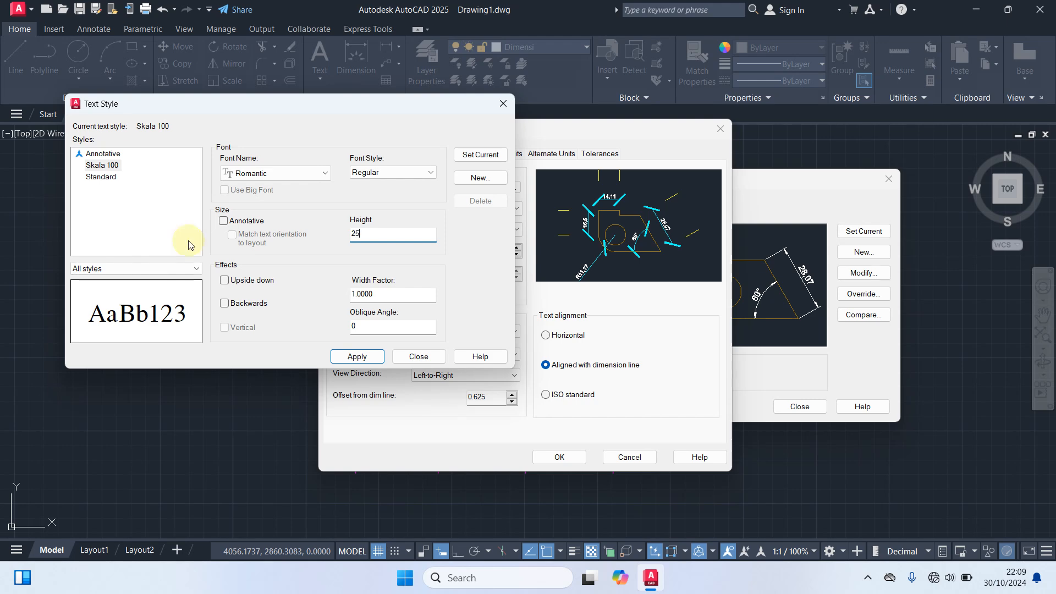
click(355, 356)
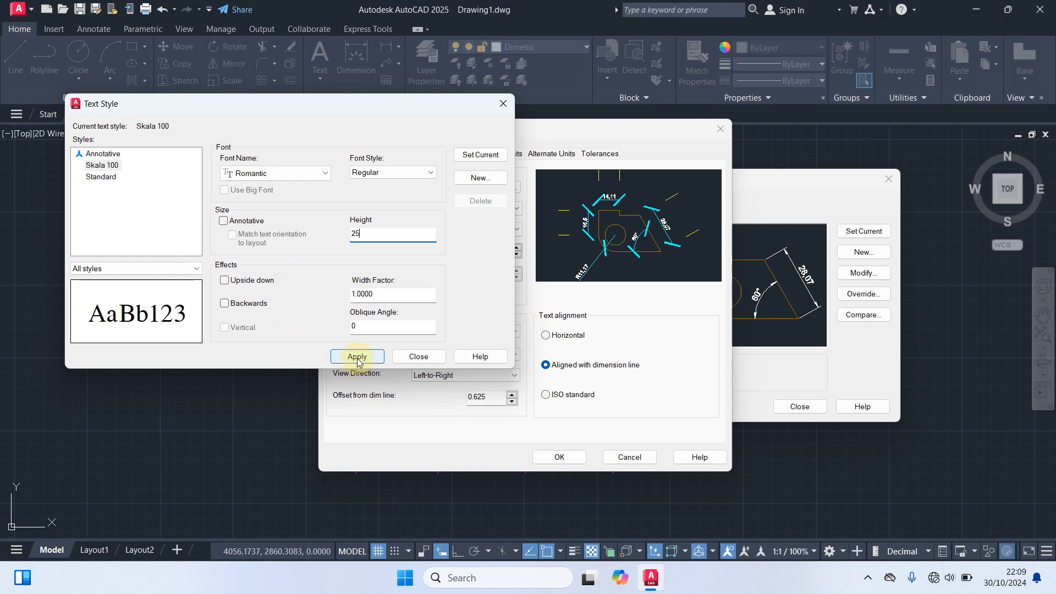
click(418, 356)
- Assign the Skala 100 text style to the dimension text and set its text color to index color 31
click(455, 188)
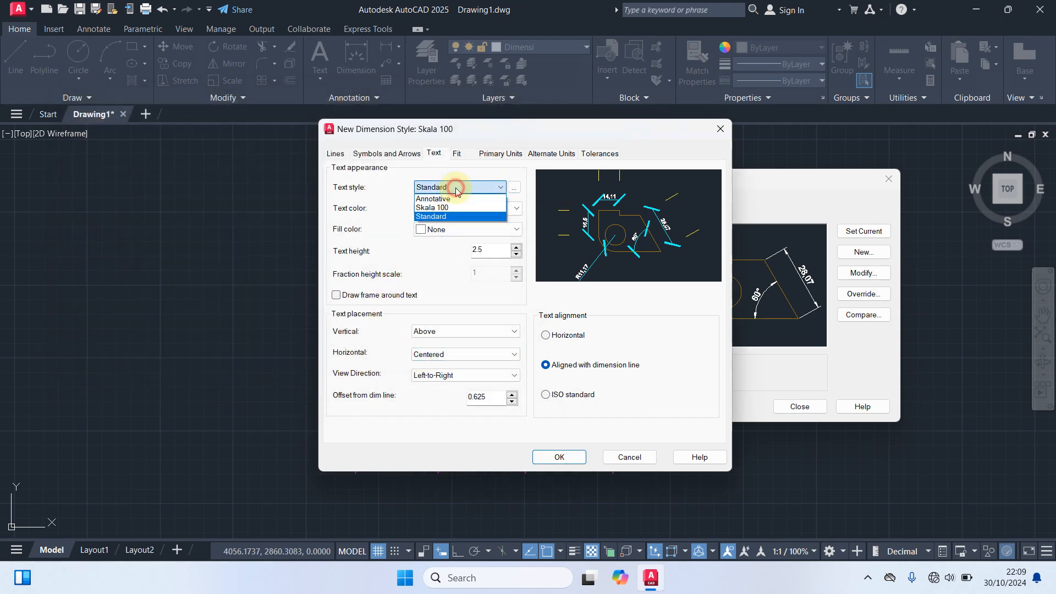
click(432, 208)
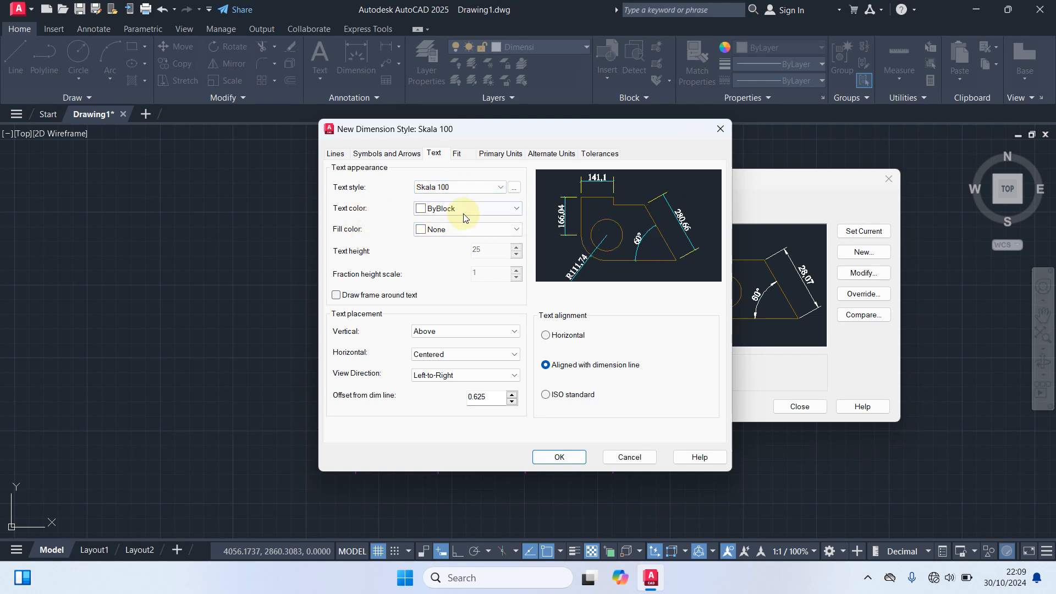
click(464, 213)
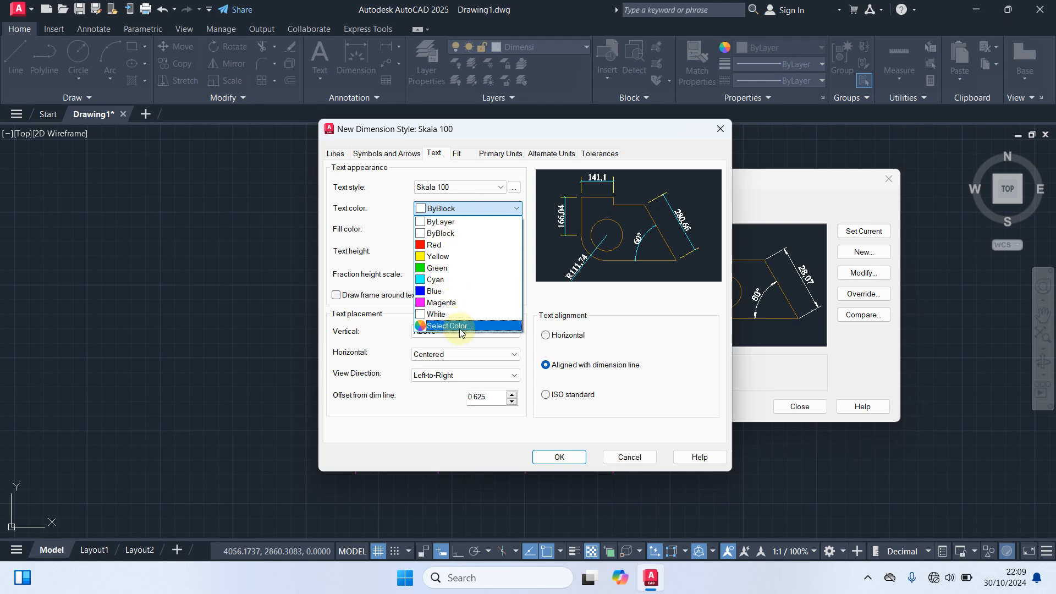
click(457, 326)
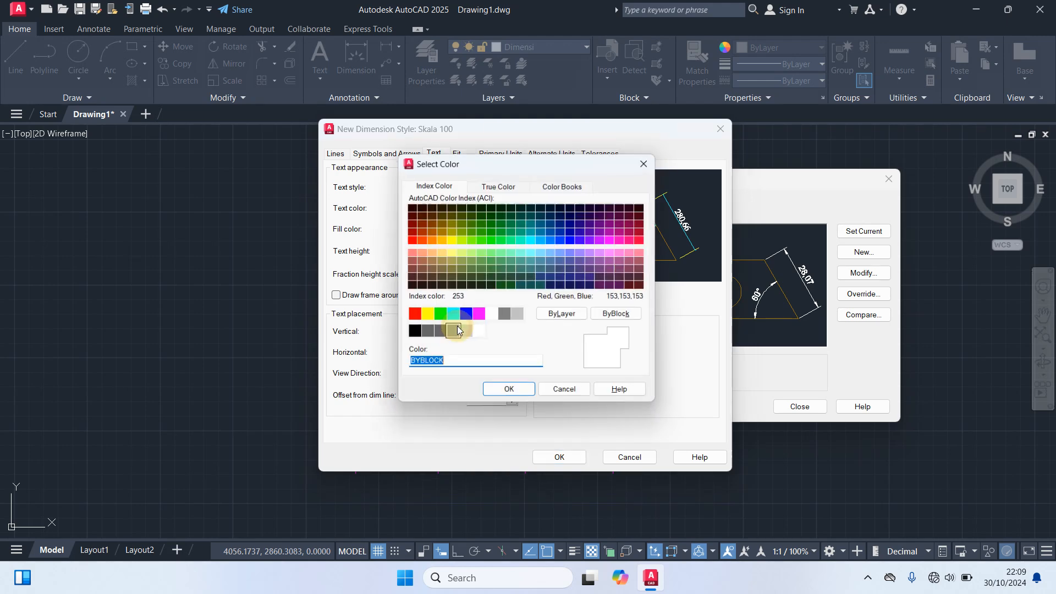
click(429, 252)
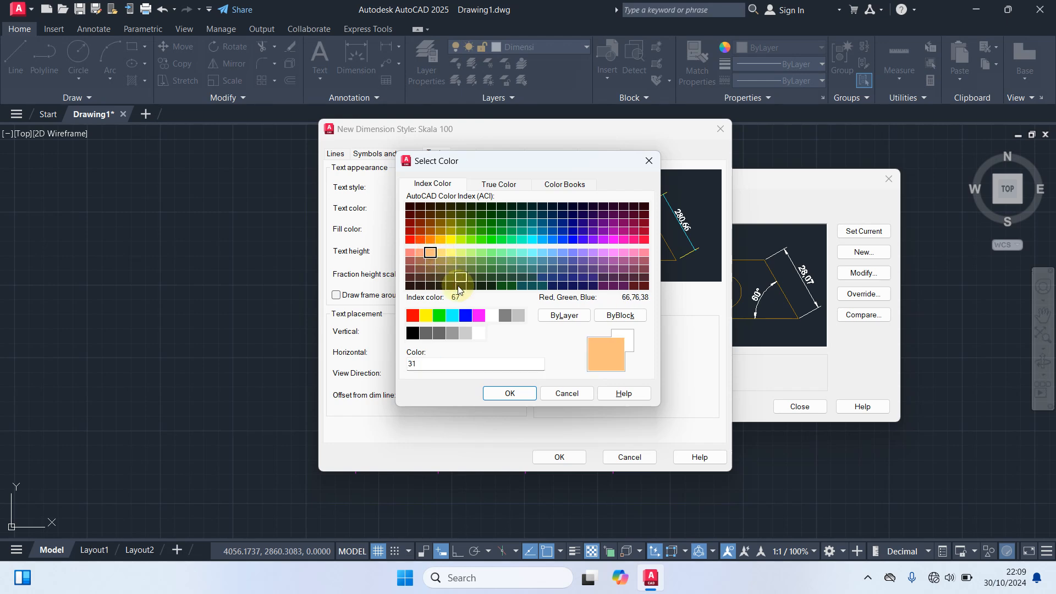
click(511, 396)
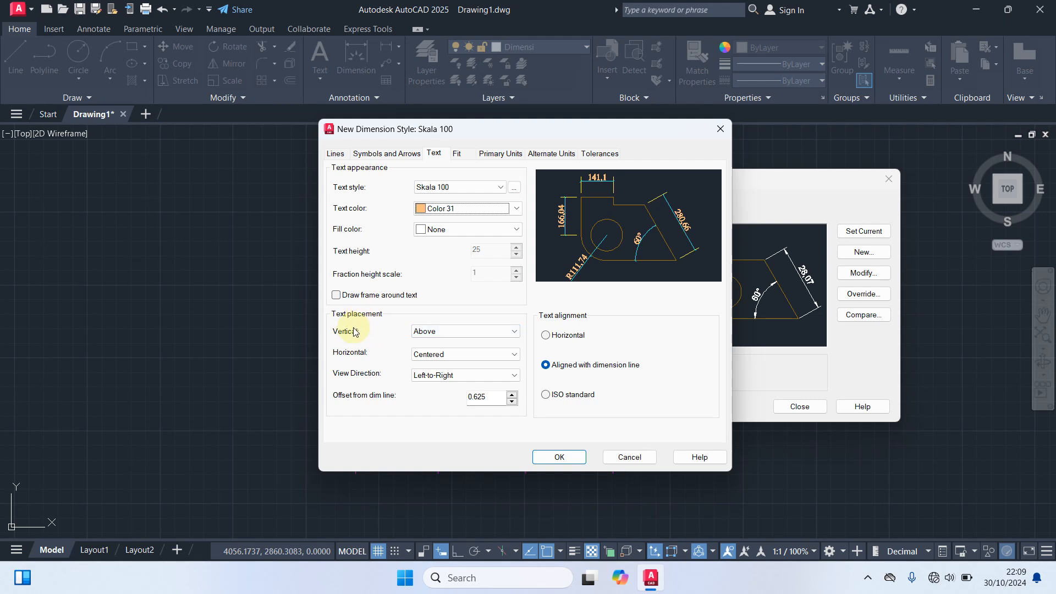
- Center the dimension text vertically with an offset of 8 from the dimension line, then save the style and close the style manager
click(481, 333)
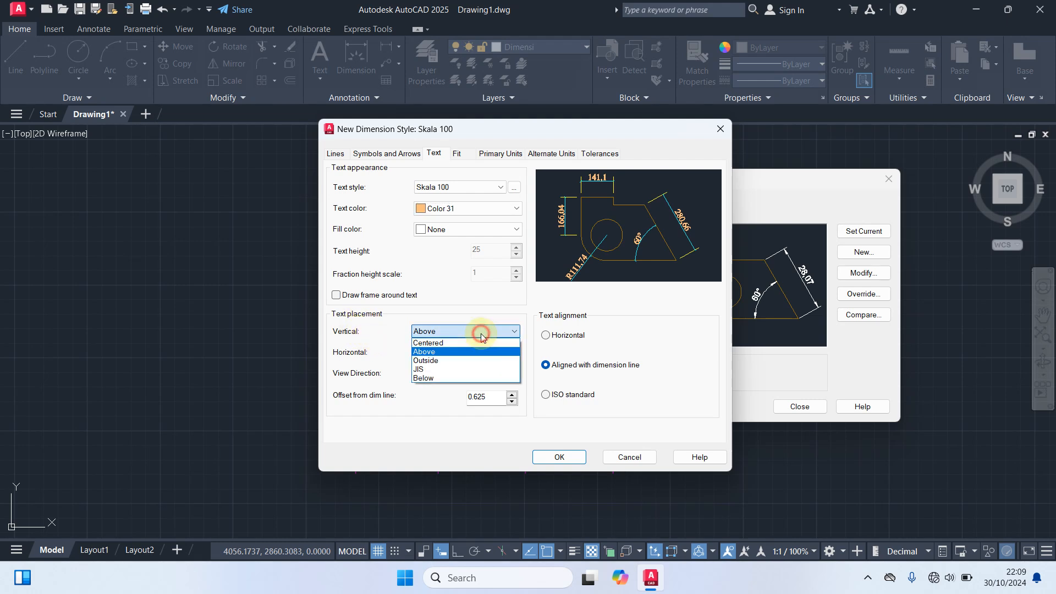
click(454, 342)
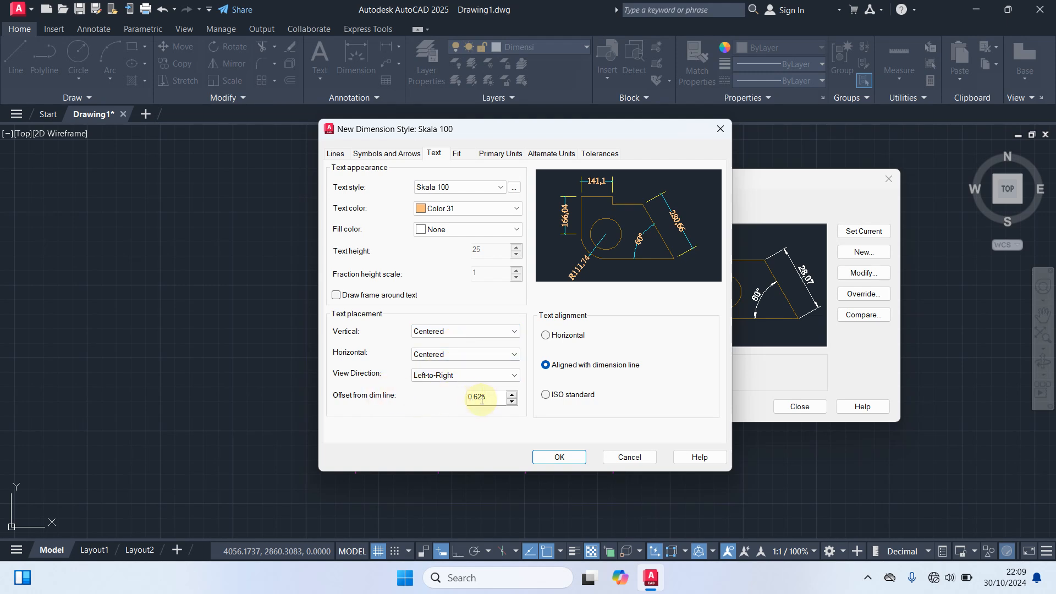
double_click(483, 395)
text(8)
click(556, 459)
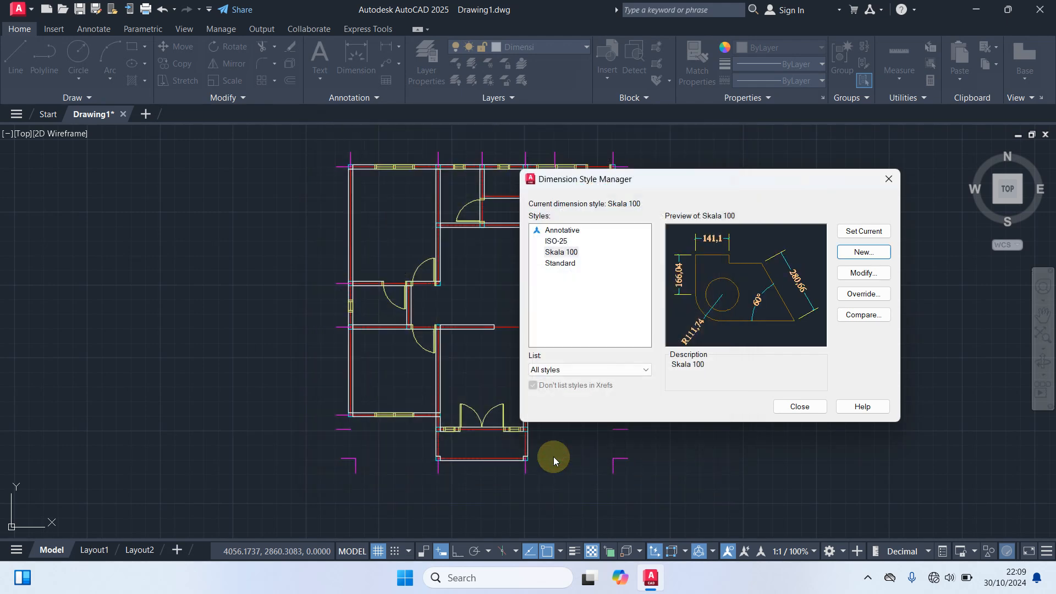
click(796, 411)
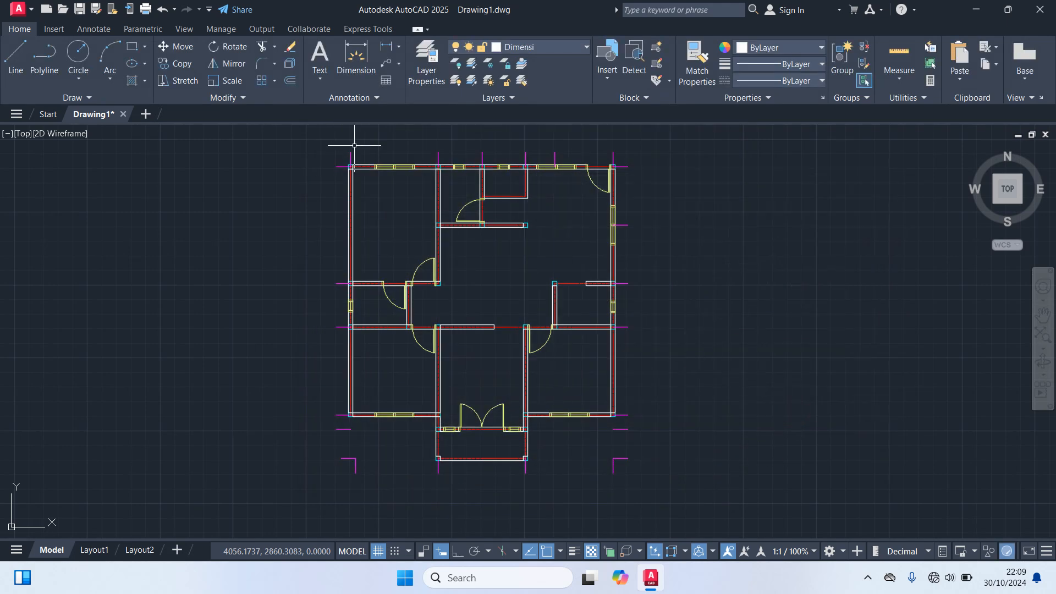
- Set Skala 100 as the current text style and dimension style, with Dimensi as the current layer
click(368, 99)
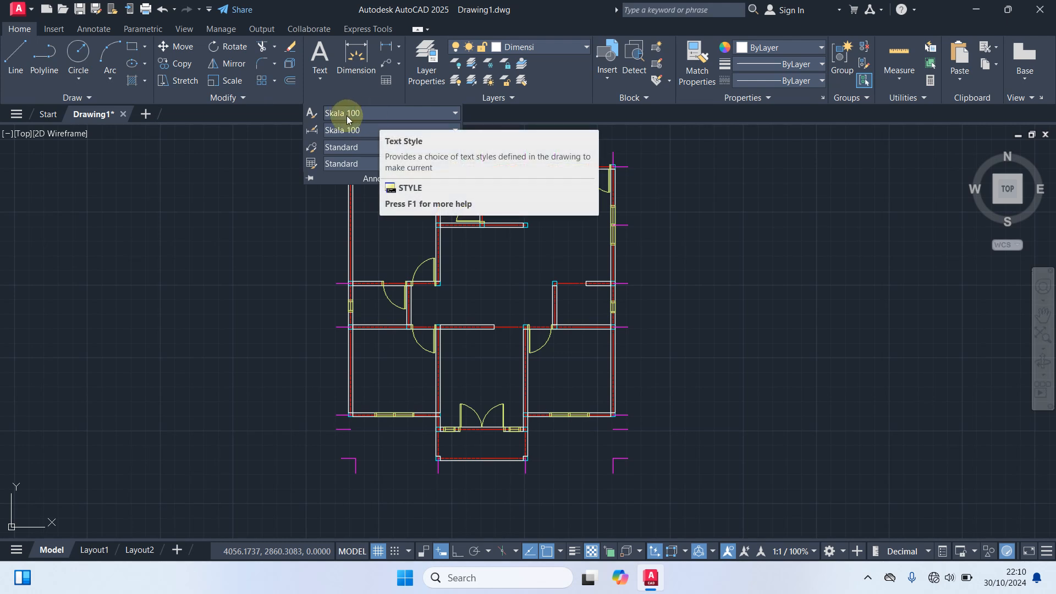
click(377, 113)
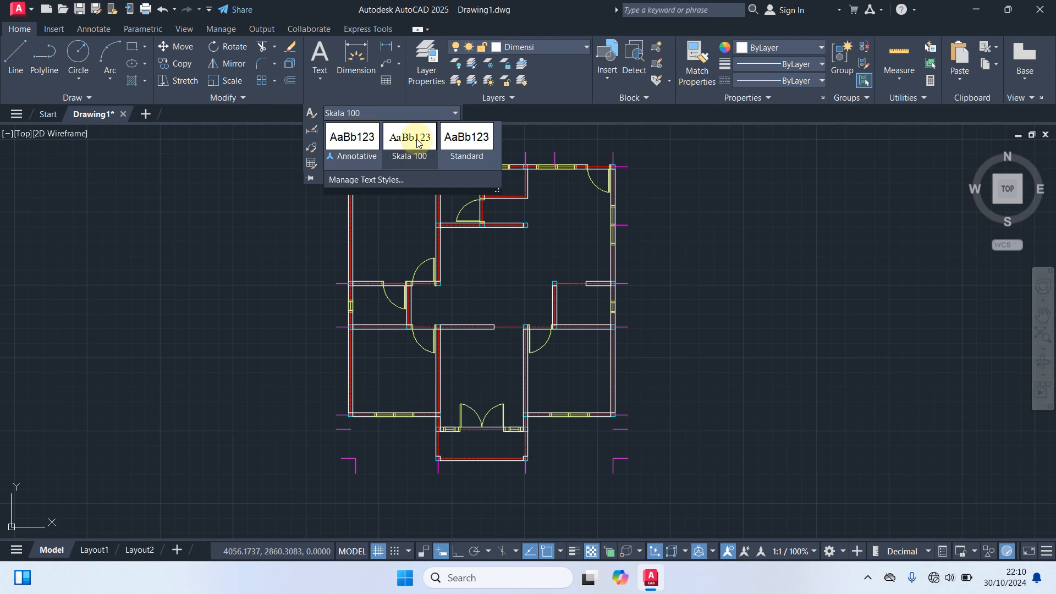
click(416, 139)
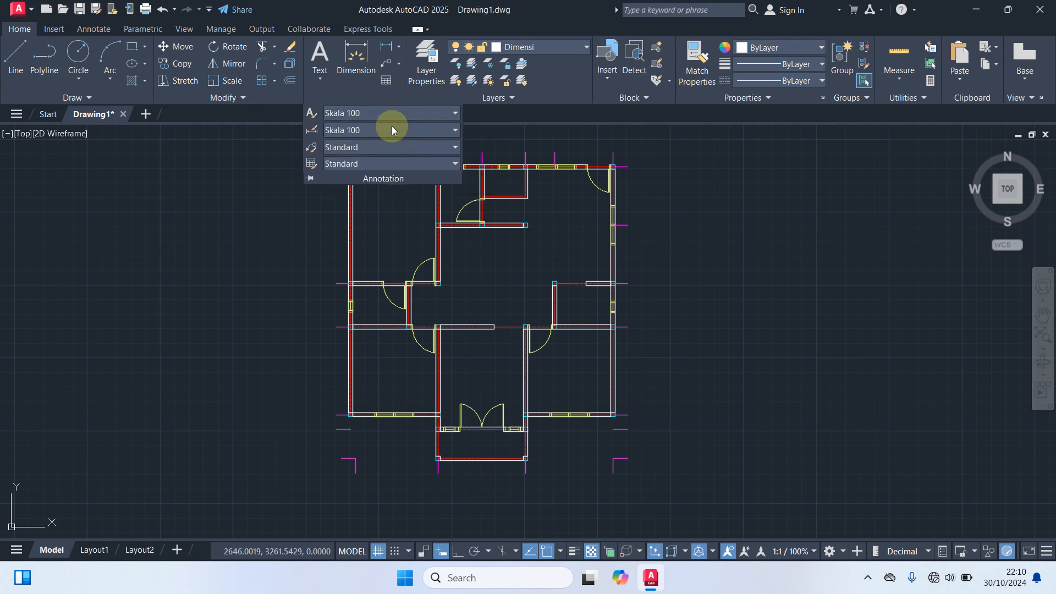
click(391, 128)
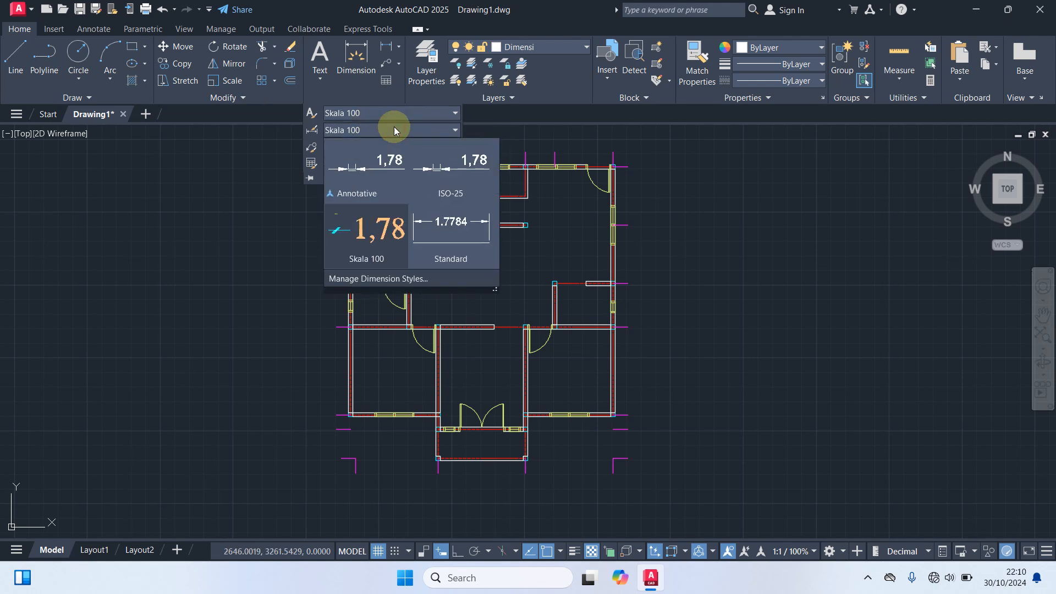
click(380, 235)
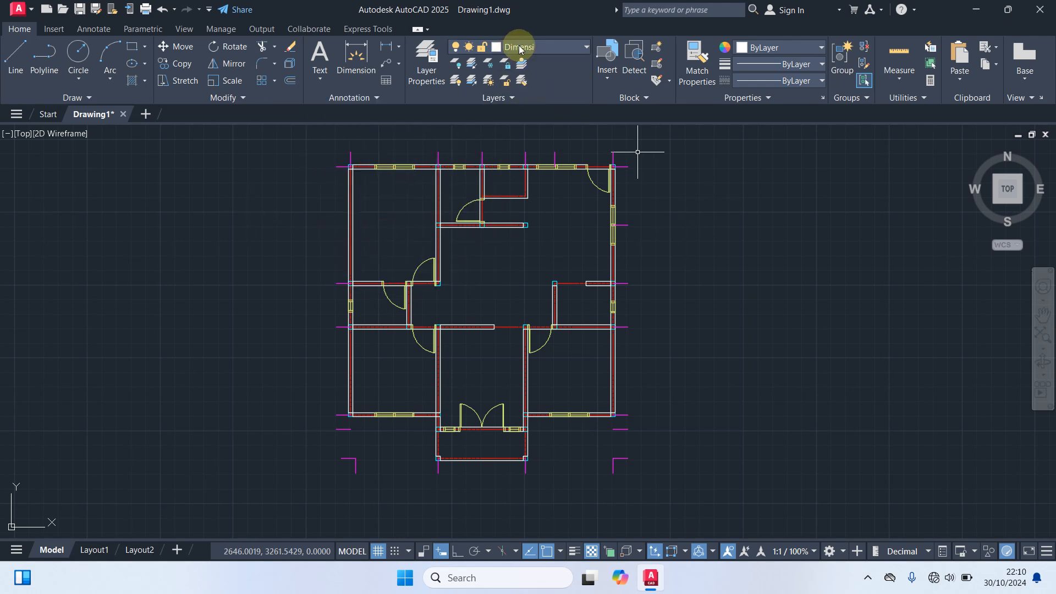
click(549, 47)
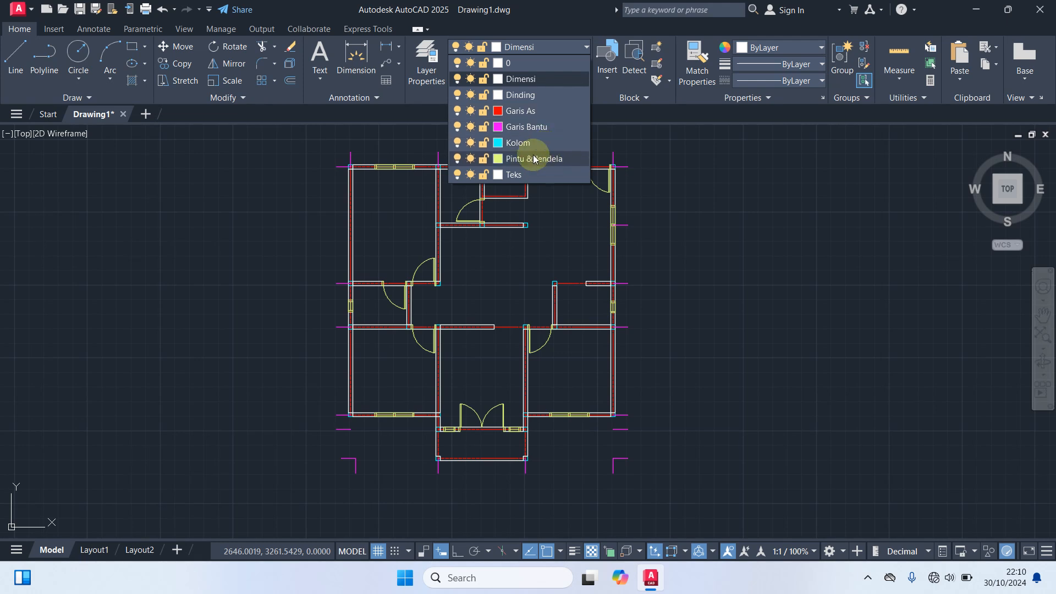
click(523, 80)
- Add a row of quick dimensions (QDIM) across all the vertical guide lines above the floor plan's top wall
middle_drag(649, 141, 680, 187)
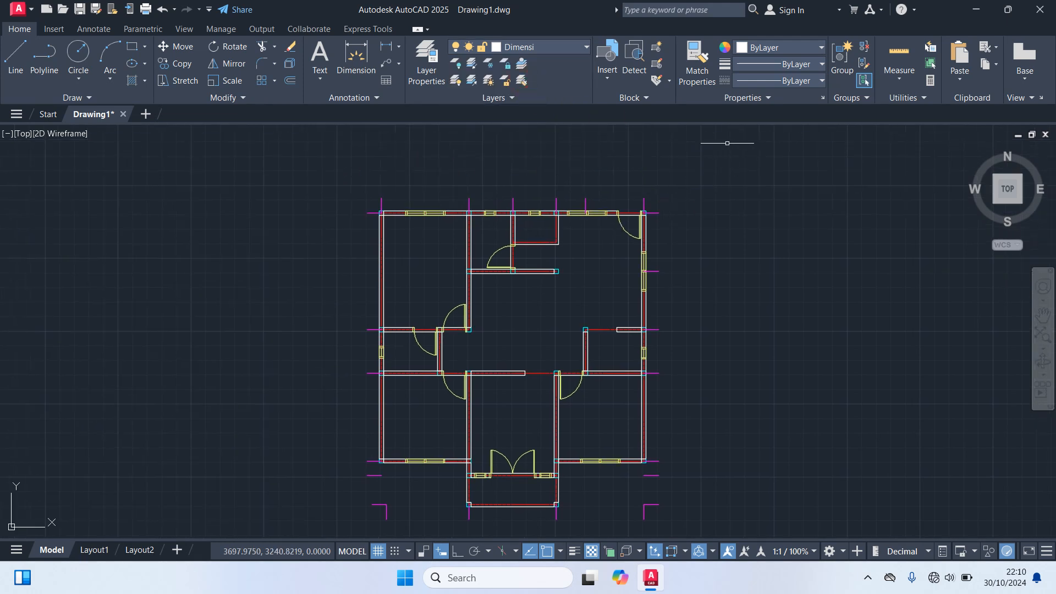
text(QDIM)
key(Return)
scroll(650, 172, up, 5)
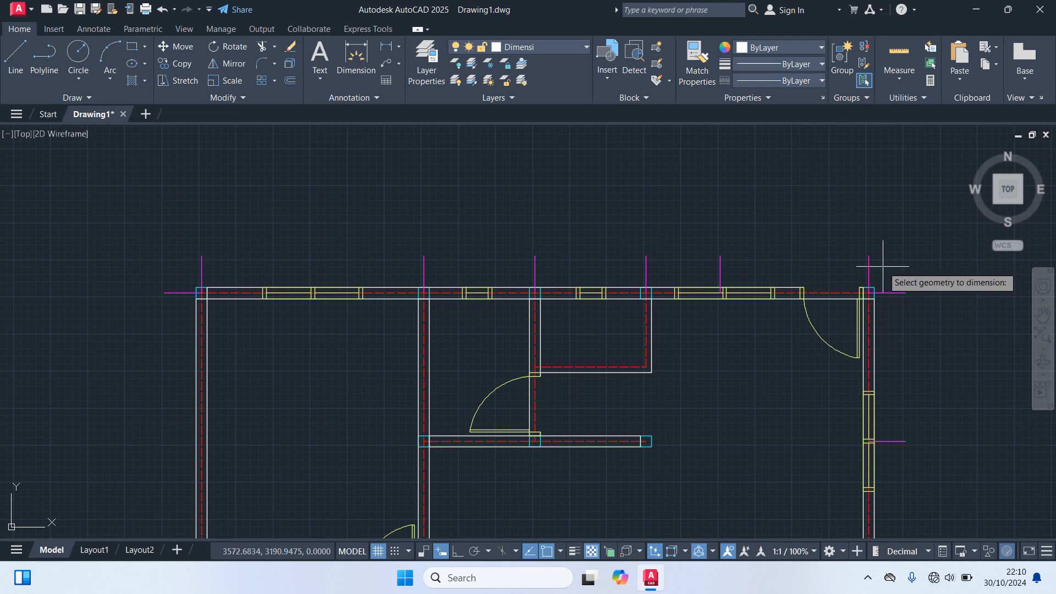
click(883, 266)
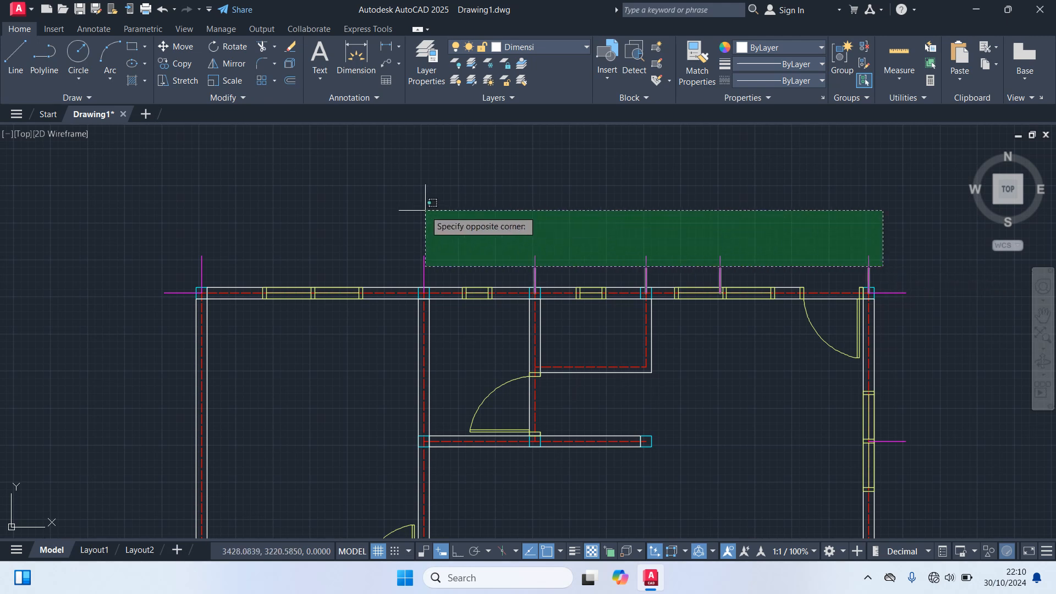
click(160, 203)
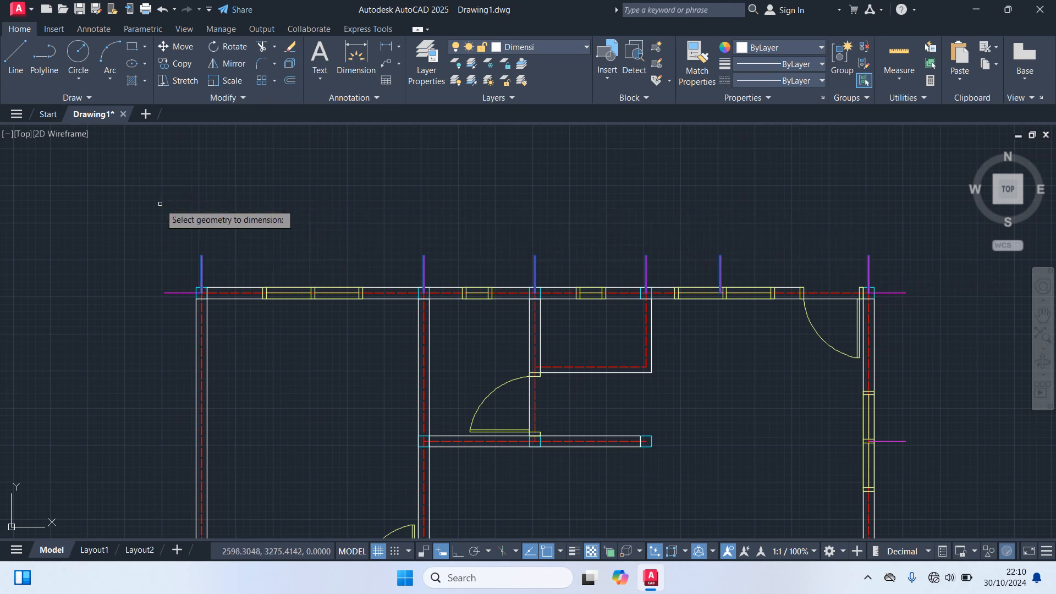
key(Return)
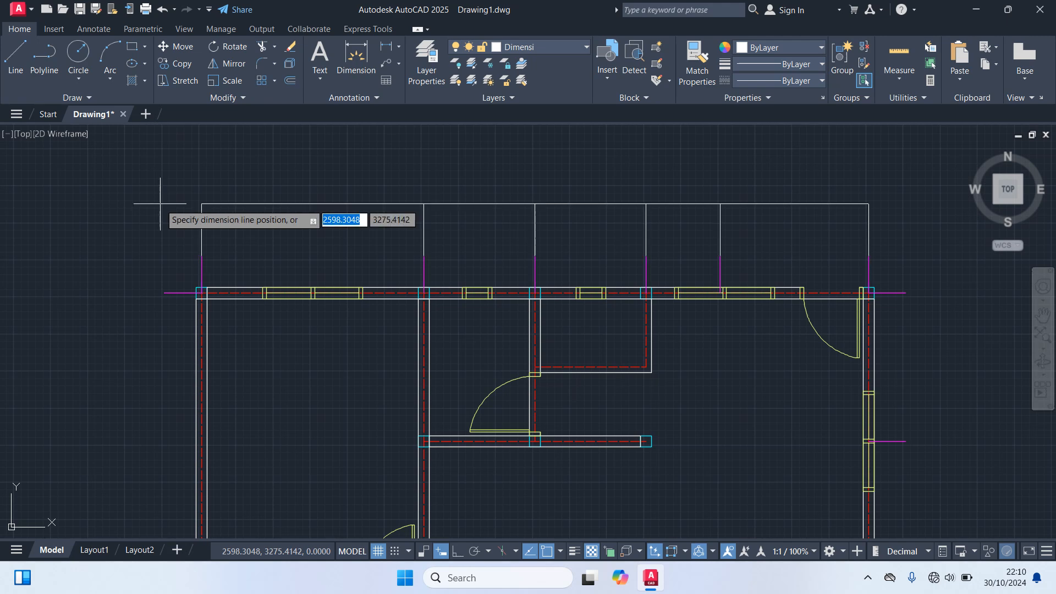
scroll(160, 203, up, 2)
middle_drag(160, 188, 10, 191)
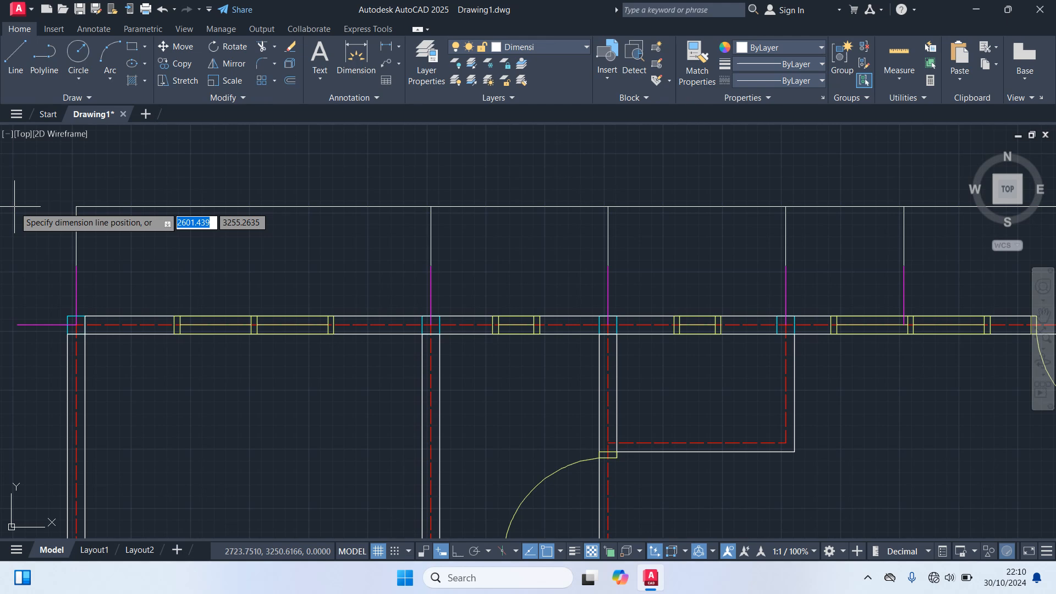
click(14, 206)
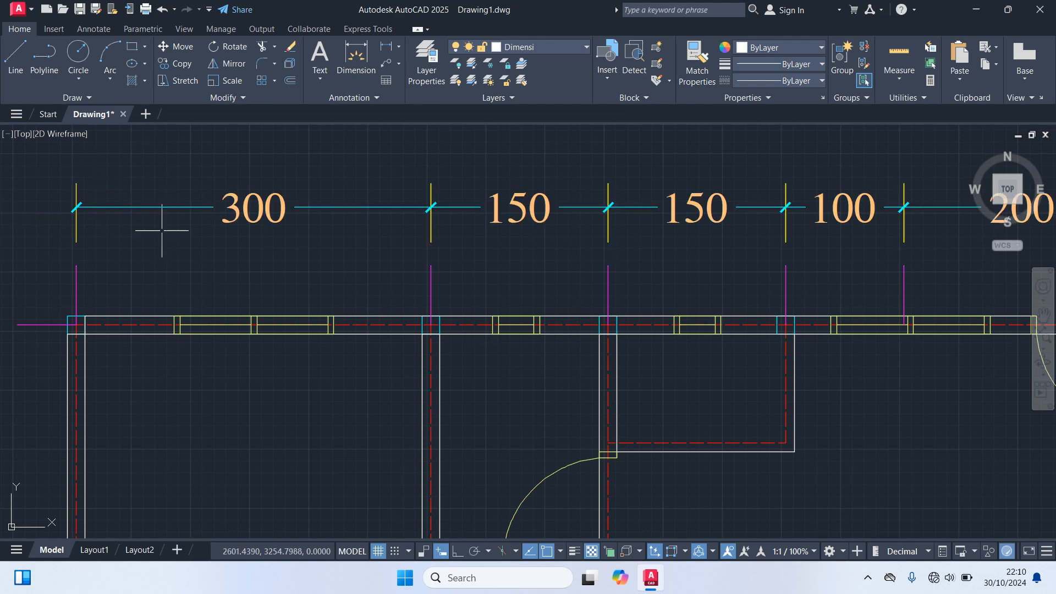
- Add a row of quick dimensions across the four vertical guide lines below the porch, placed just beneath their ends
scroll(162, 230, down, 4)
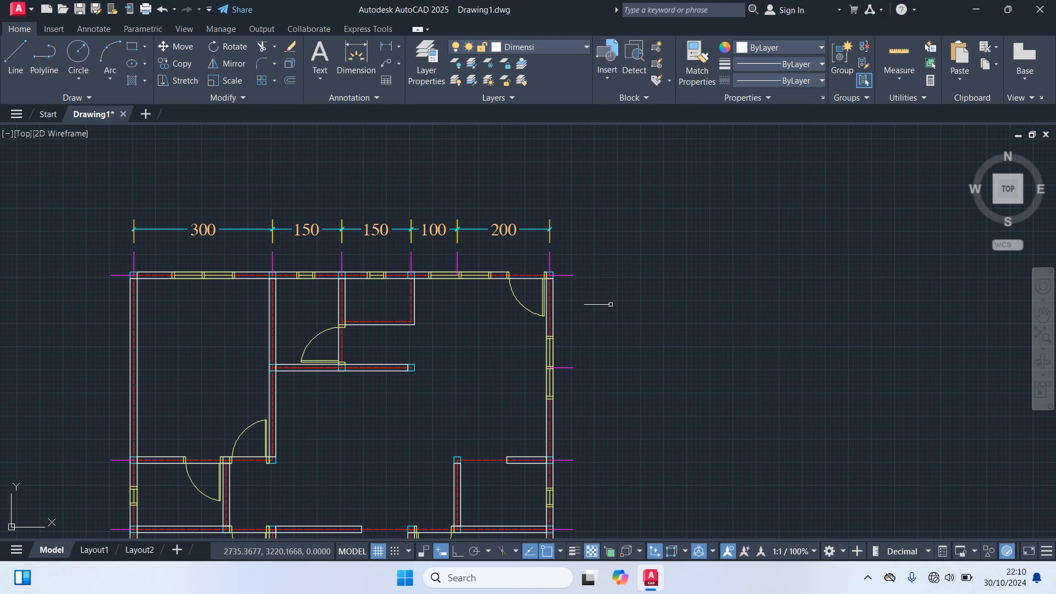
key(Return)
middle_drag(625, 338, 636, 193)
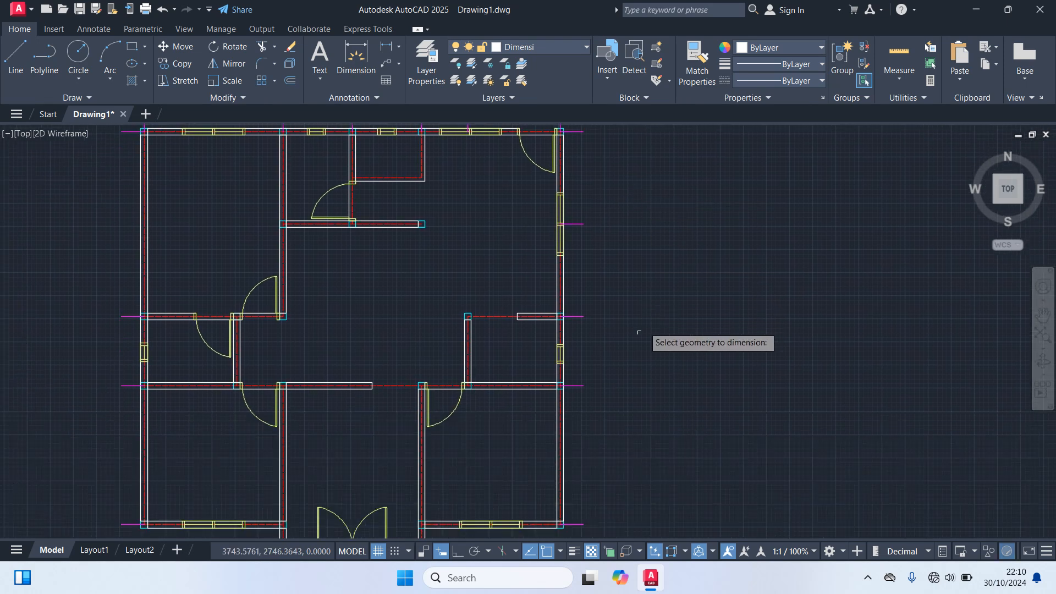
scroll(637, 332, down, 3)
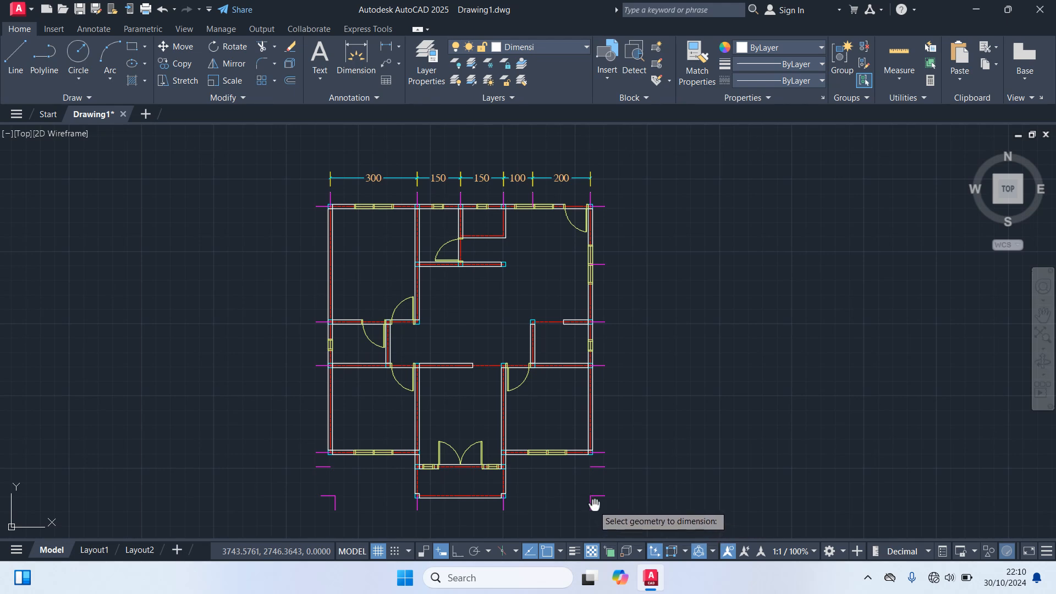
scroll(633, 363, up, 4)
click(638, 400)
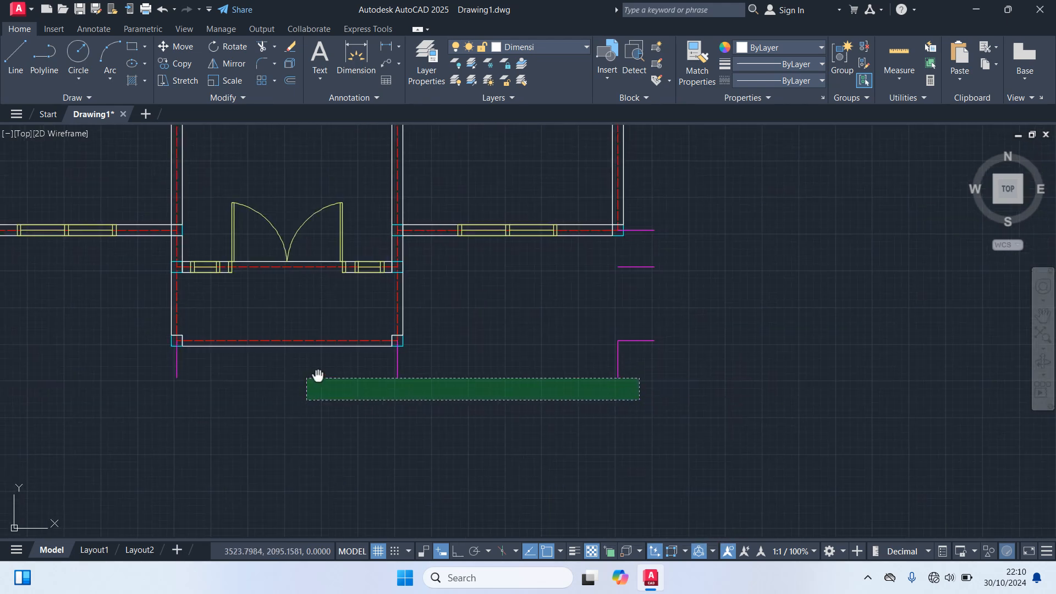
middle_drag(317, 375, 632, 334)
click(242, 323)
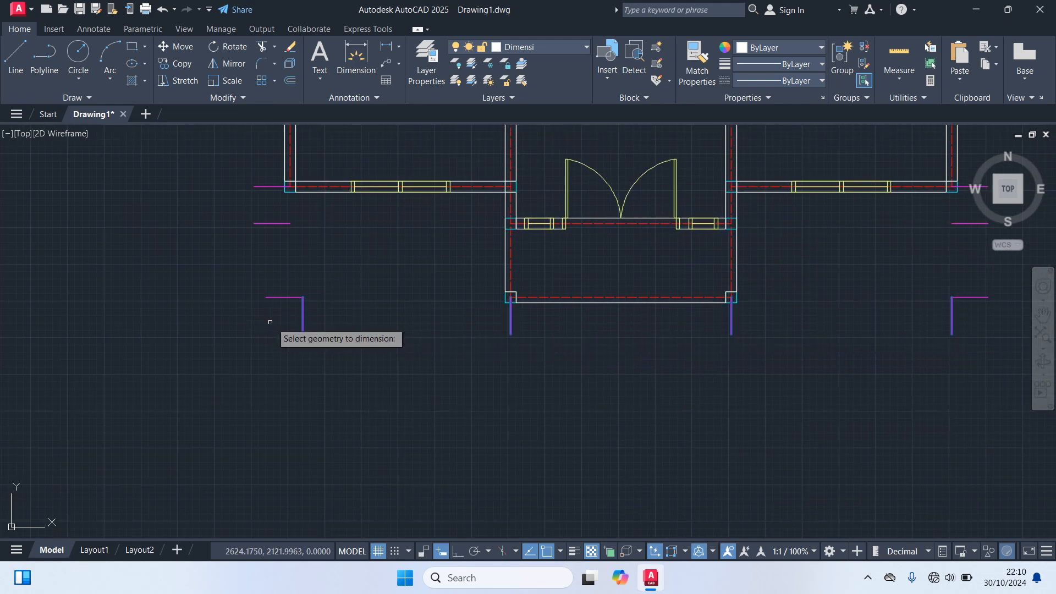
key(Return)
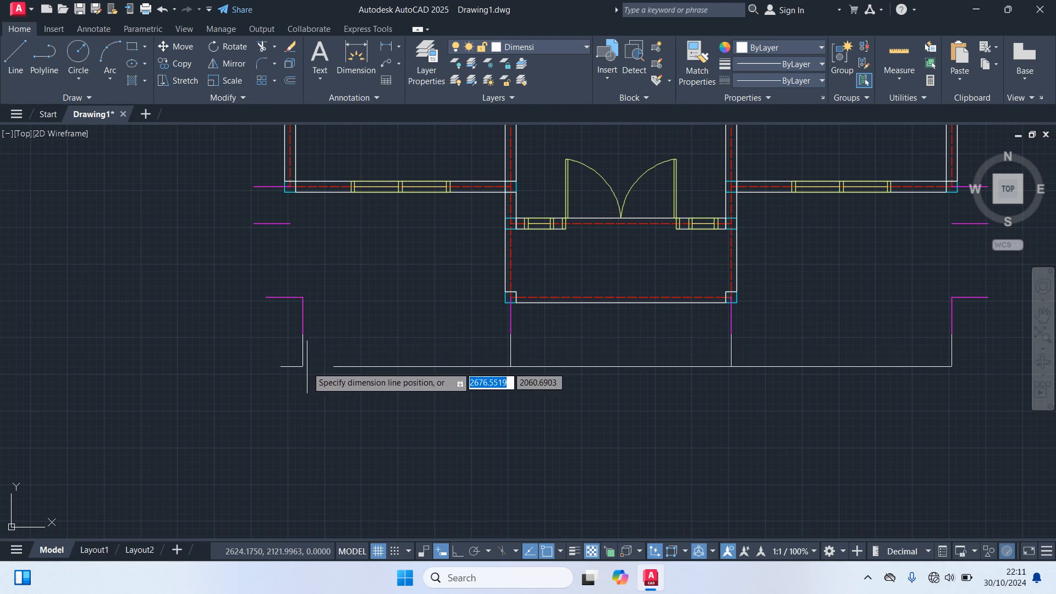
click(307, 366)
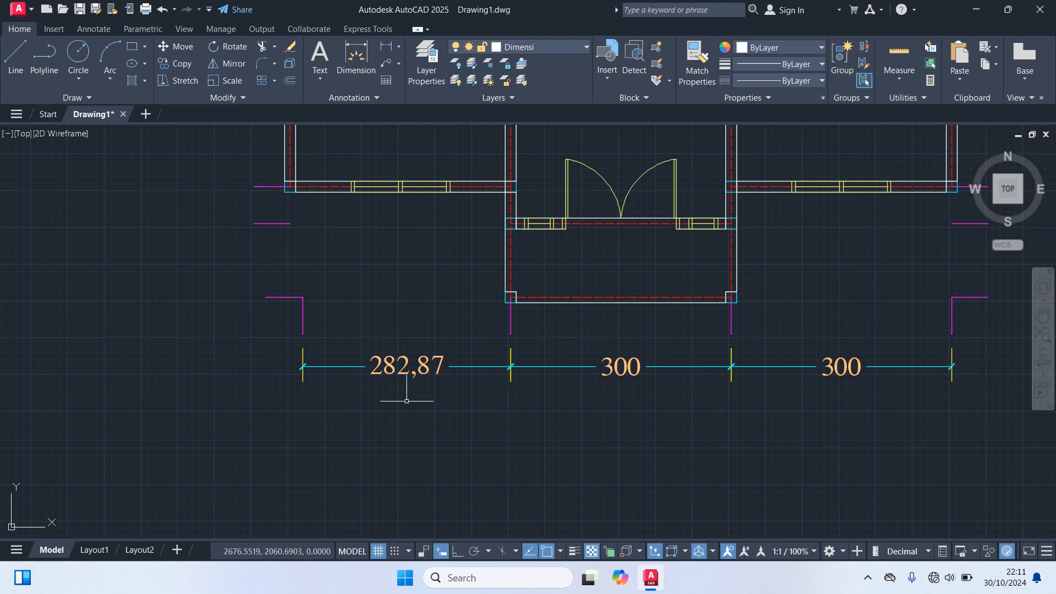
- Examine the lower-left guide corner and the porch column's guide line where they meet the bottom dimension row
middle_drag(500, 401, 375, 391)
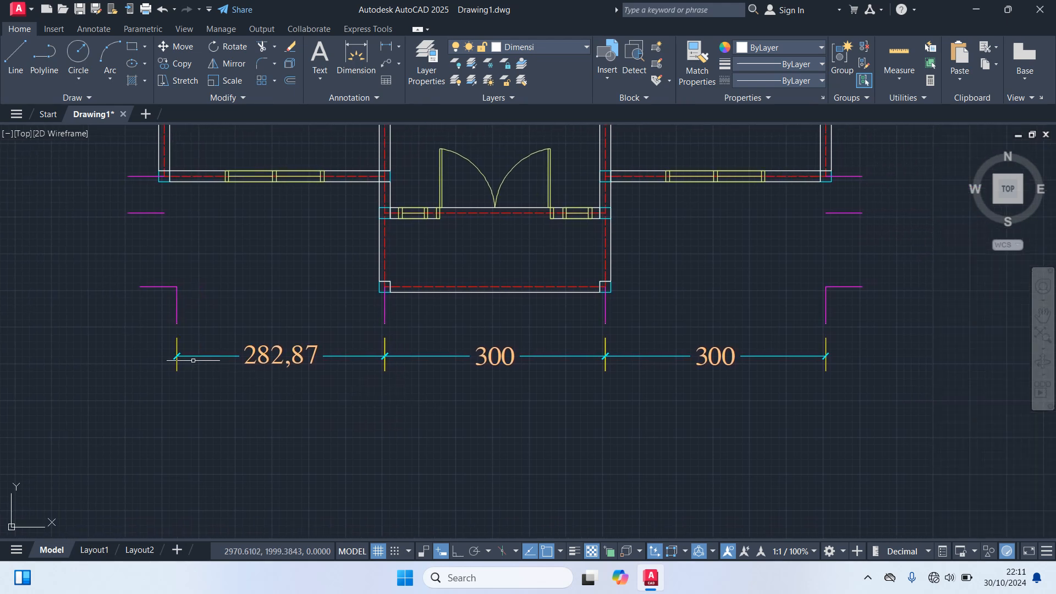
scroll(158, 329, up, 4)
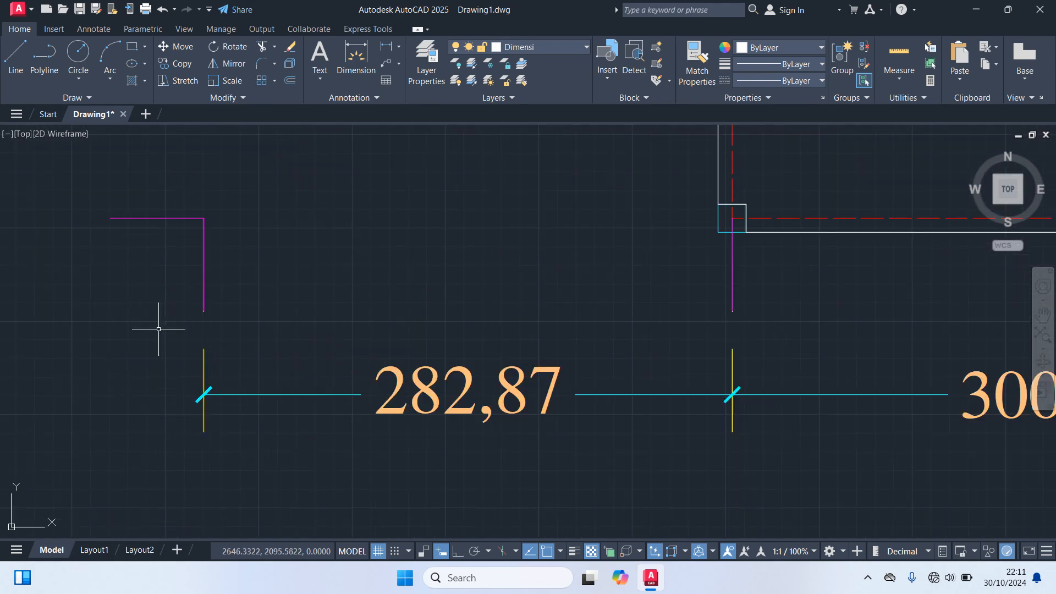
scroll(723, 229, up, 6)
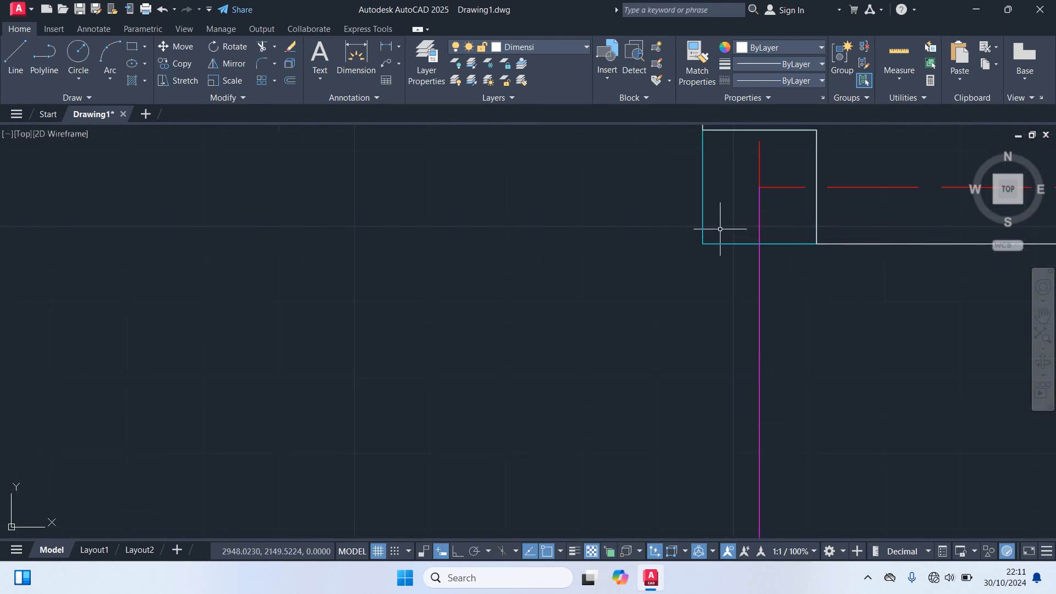
scroll(748, 206, down, 4)
scroll(457, 344, down, 4)
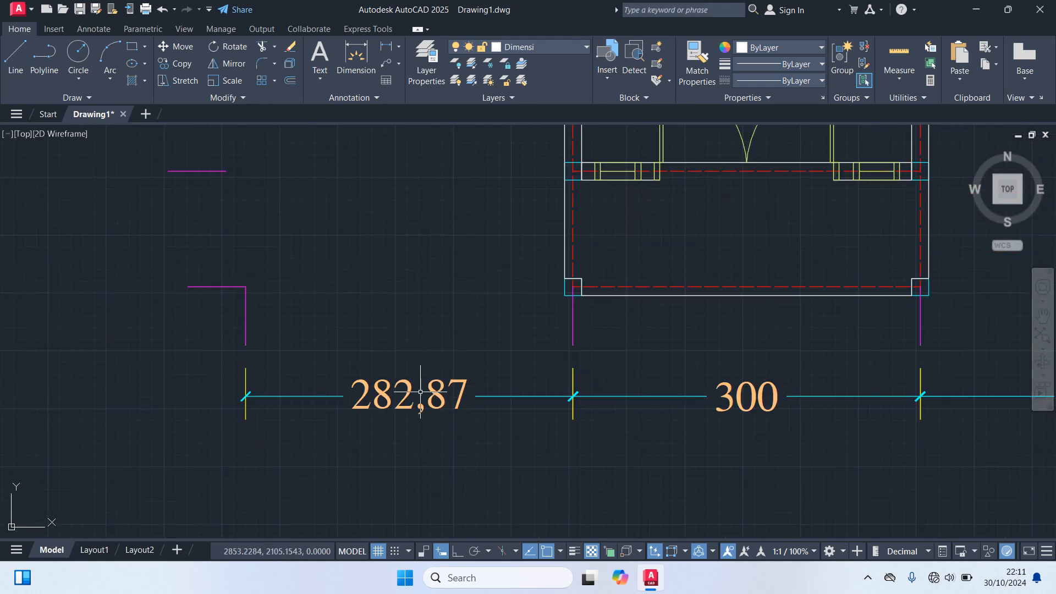
middle_drag(316, 342, 341, 319)
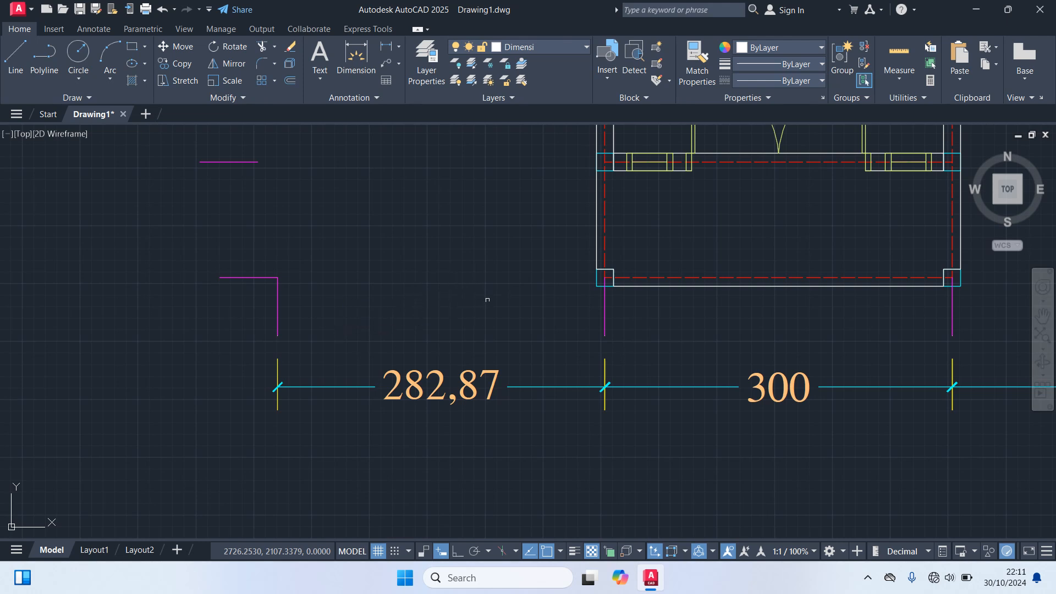
scroll(610, 292, up, 6)
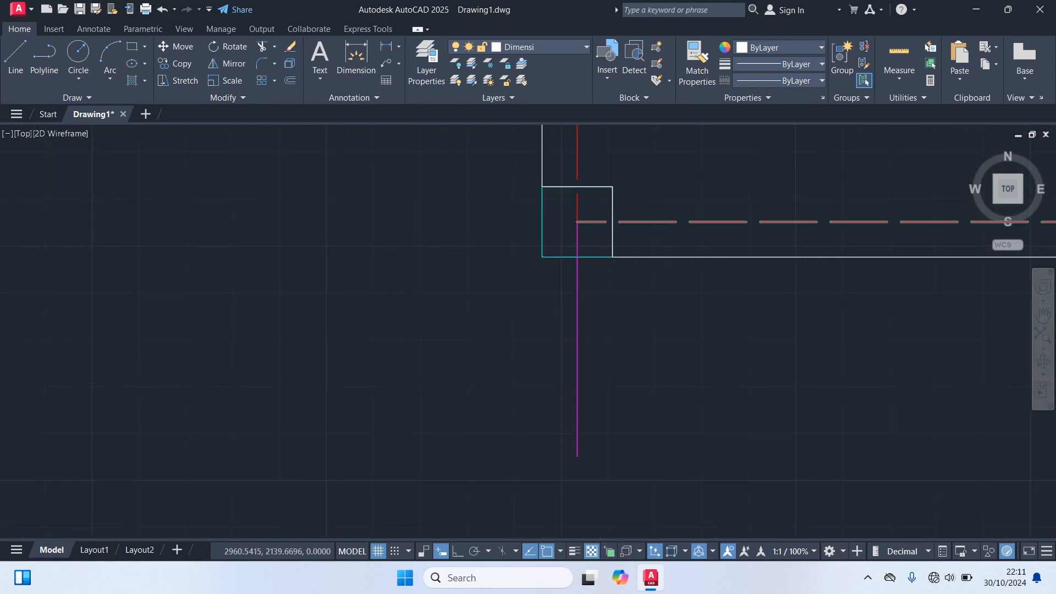
scroll(608, 295, down, 6)
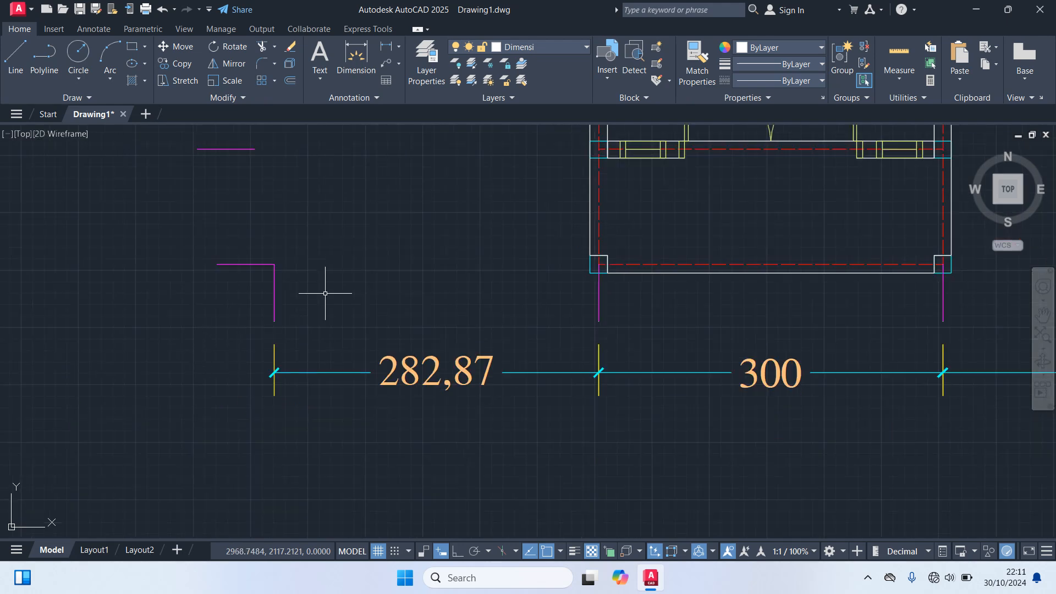
scroll(325, 293, down, 3)
scroll(323, 292, up, 3)
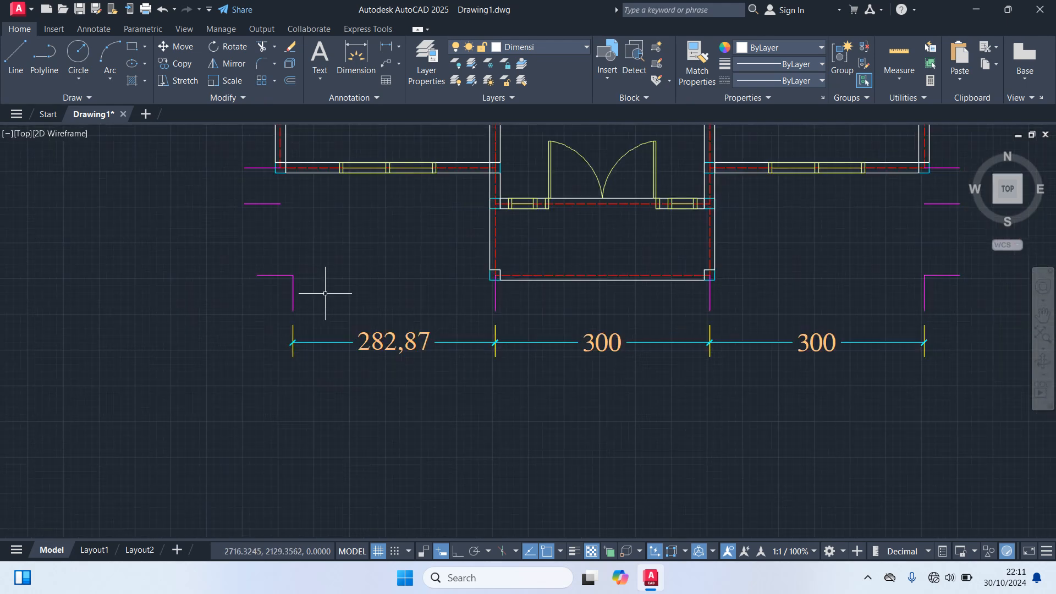
- Move the two lower-left corner guide lines about 16 units left, toward the inner end of the horizontal guide line above
click(293, 280)
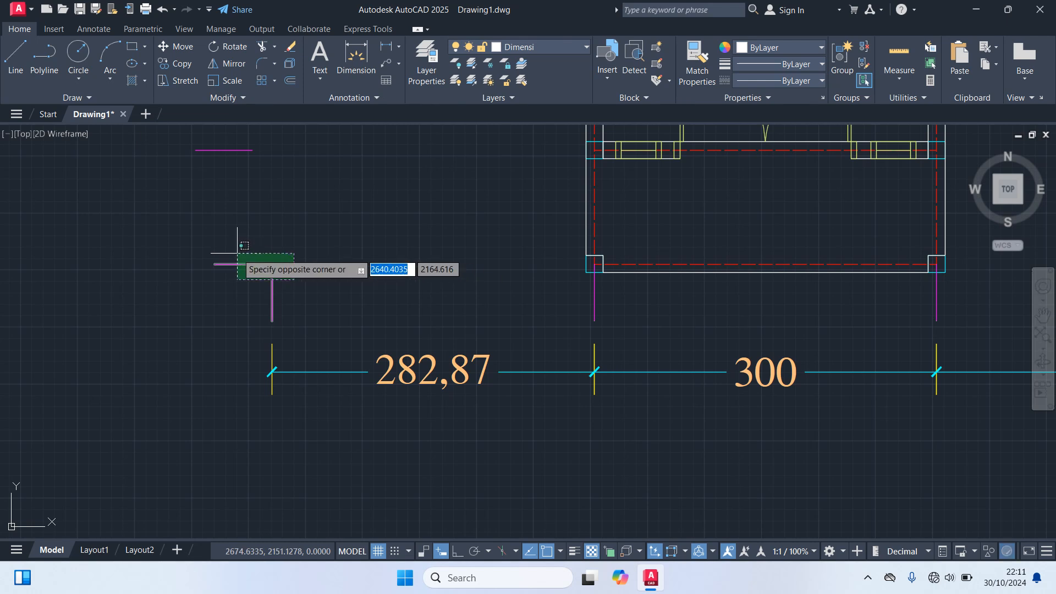
click(237, 252)
text(m)
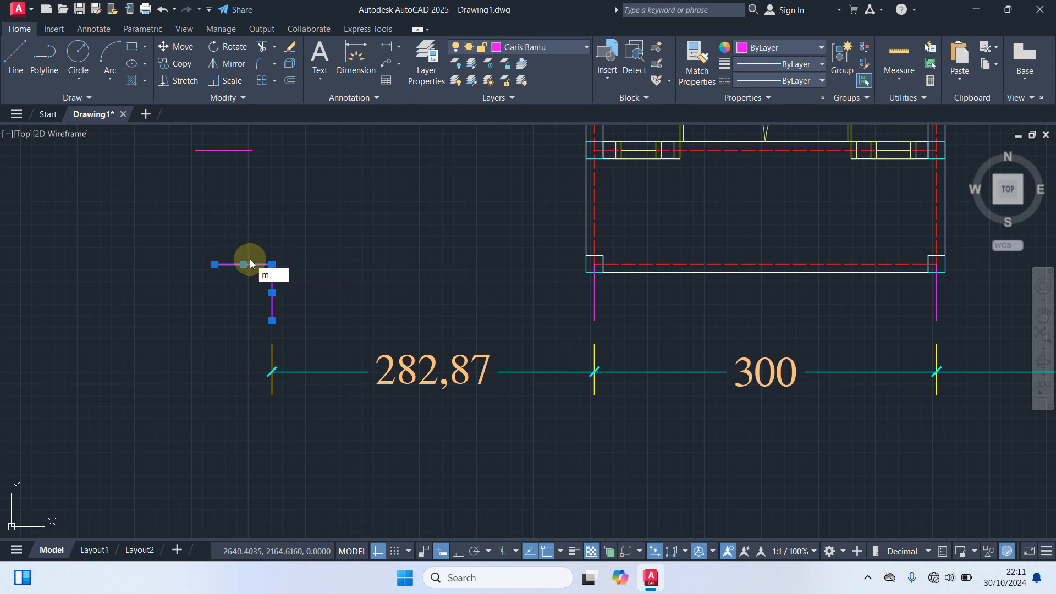
key(Return)
middle_drag(271, 259, 362, 291)
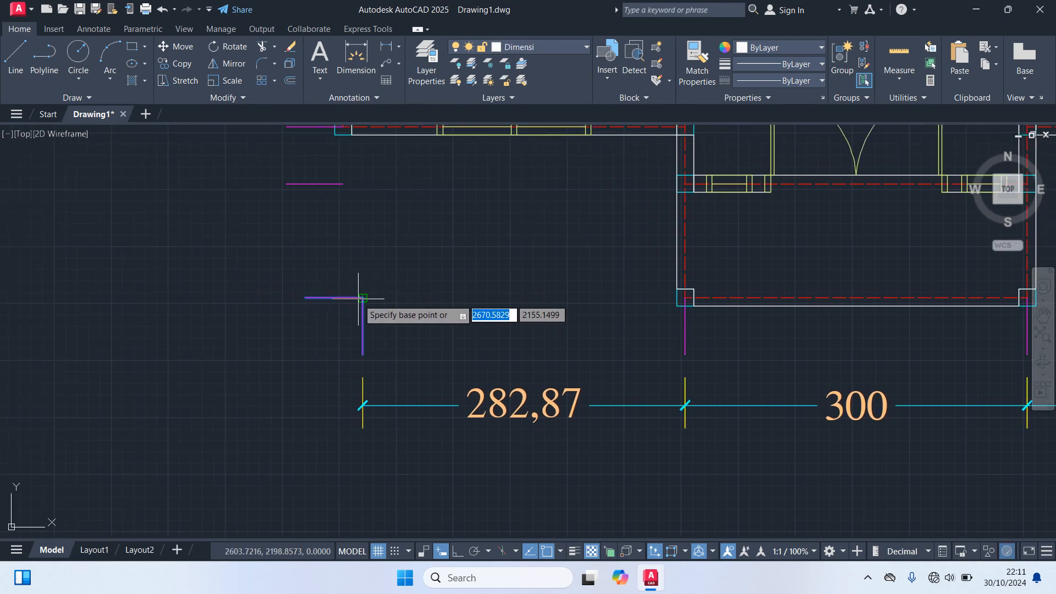
click(363, 298)
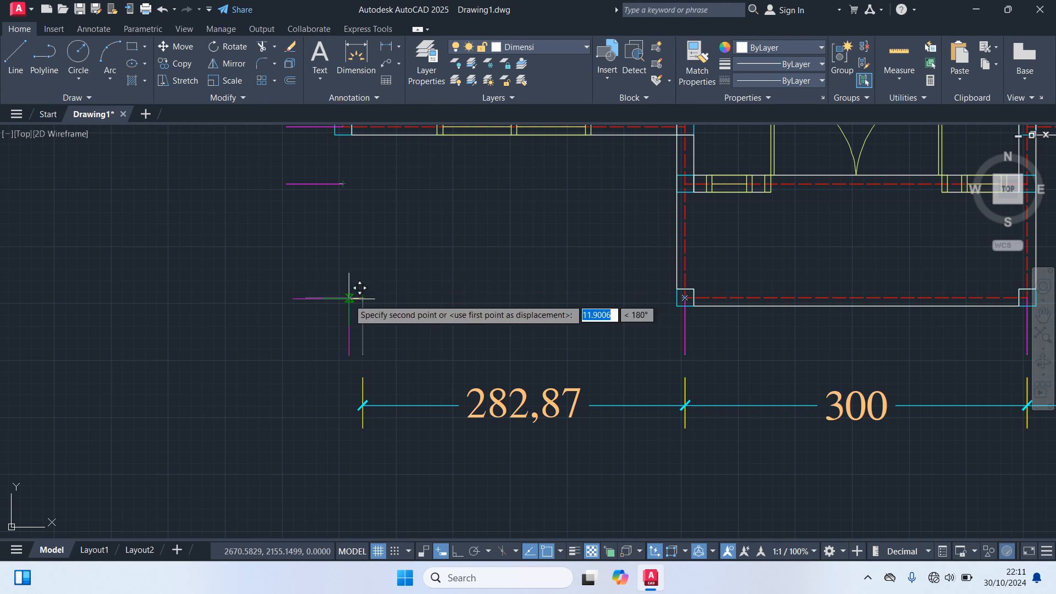
scroll(351, 298, up, 2)
middle_drag(350, 297, 319, 364)
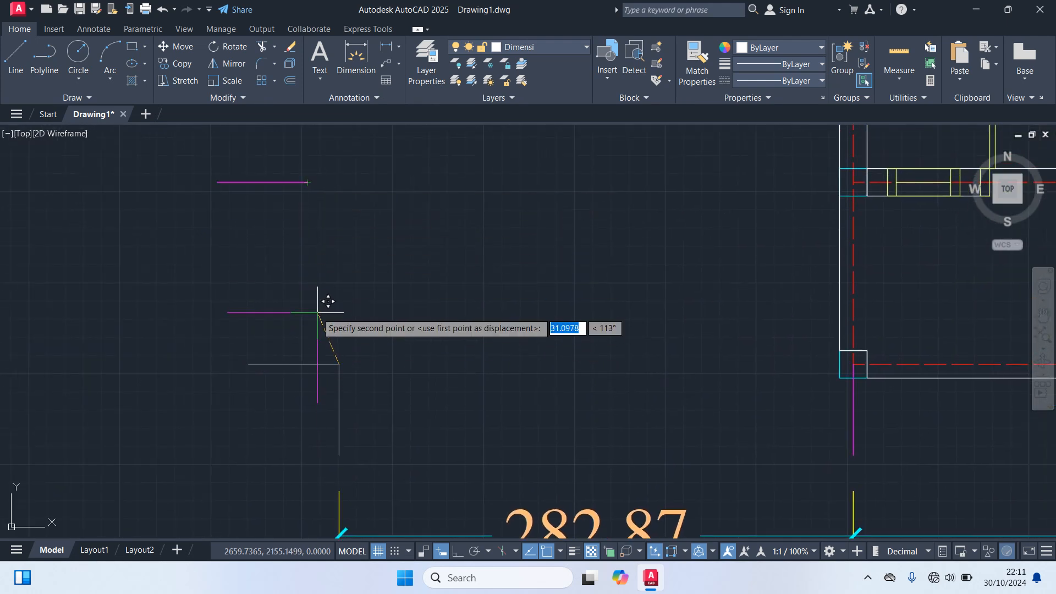
click(310, 364)
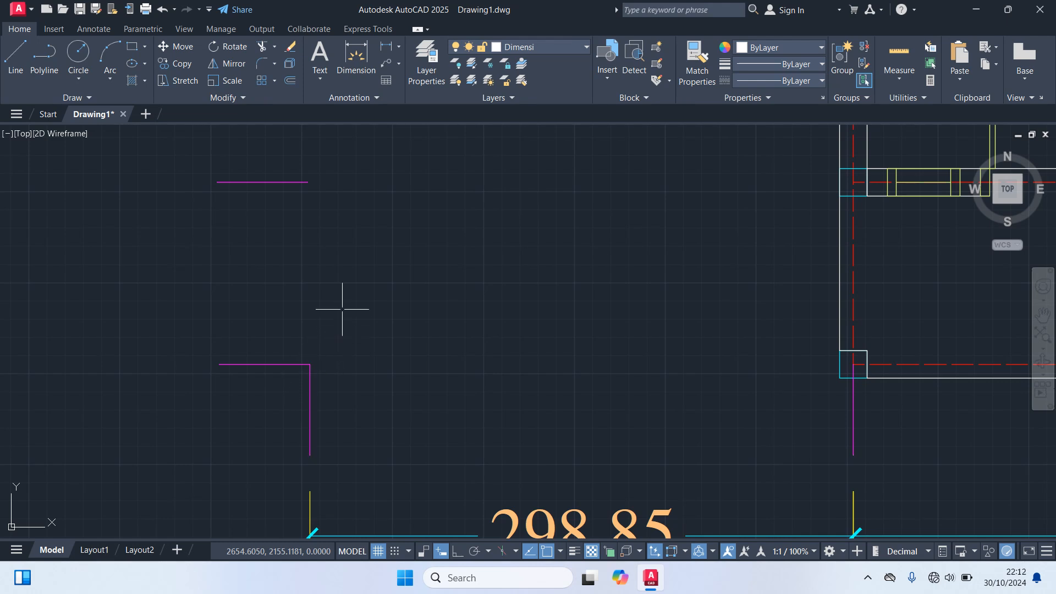
- Draw a check line about 132 units long from the inner end of the upper horizontal guide down to the corner's vertical guide
text(L)
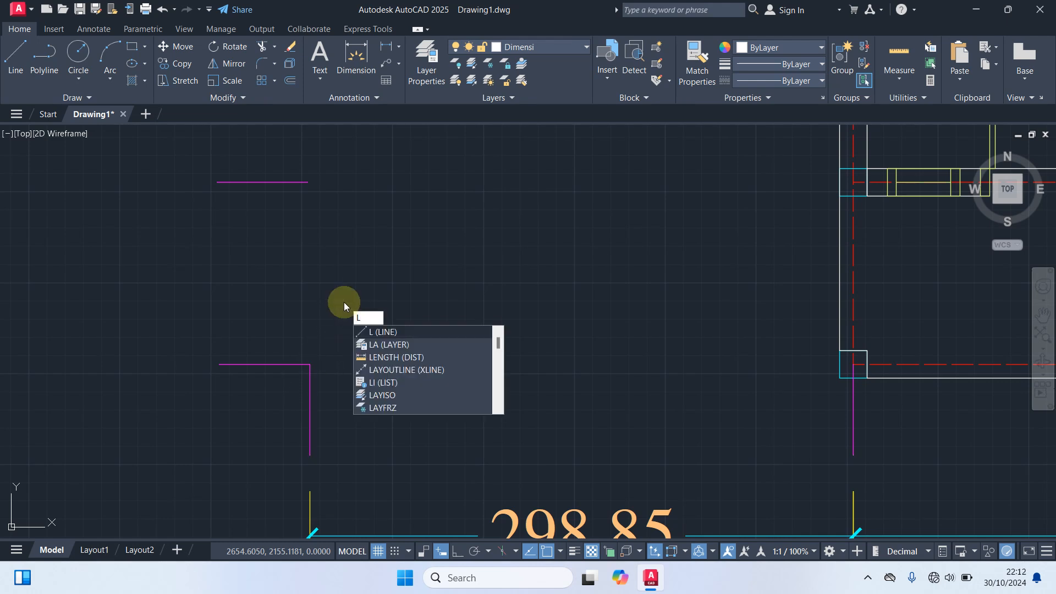
key(Return)
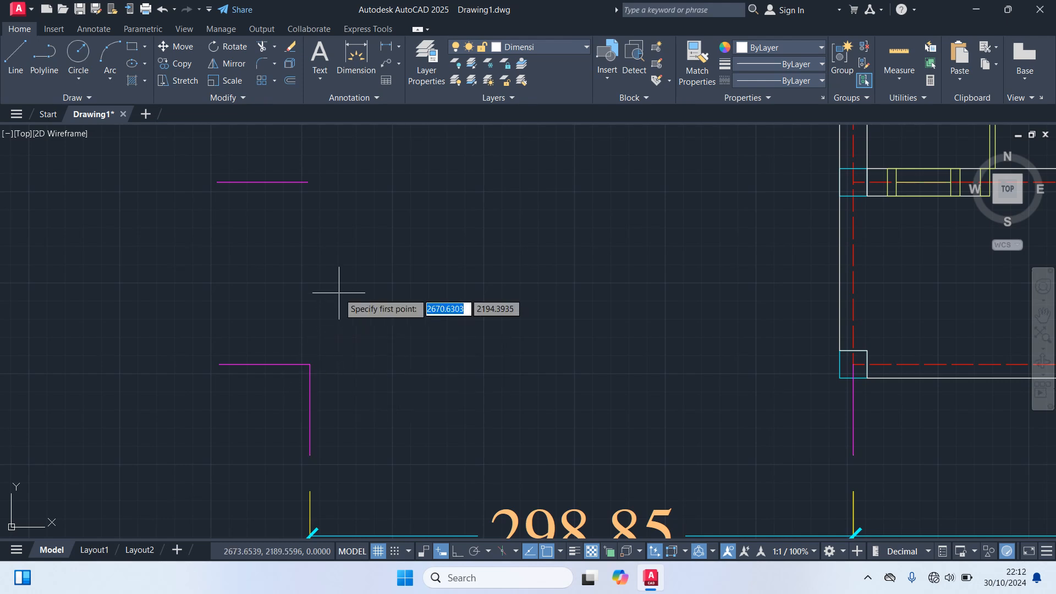
click(308, 182)
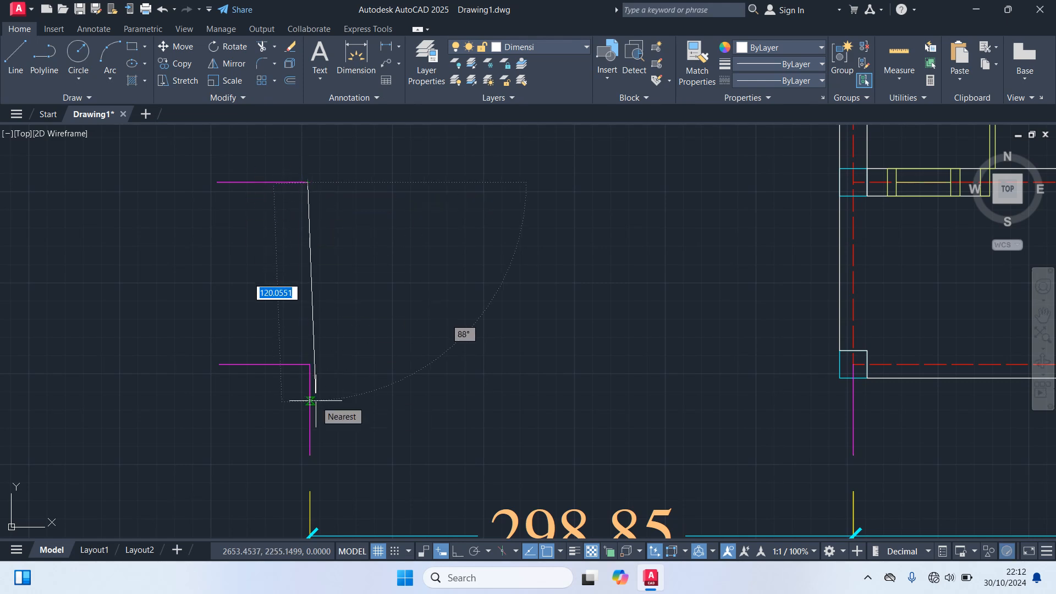
key(F8)
click(309, 423)
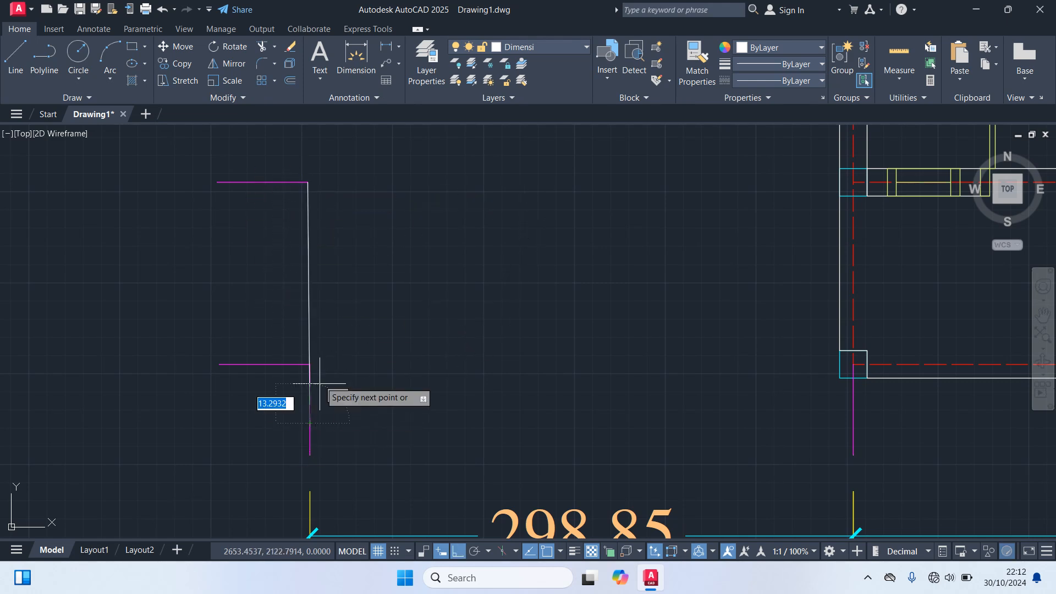
key(Escape)
scroll(301, 385, up, 3)
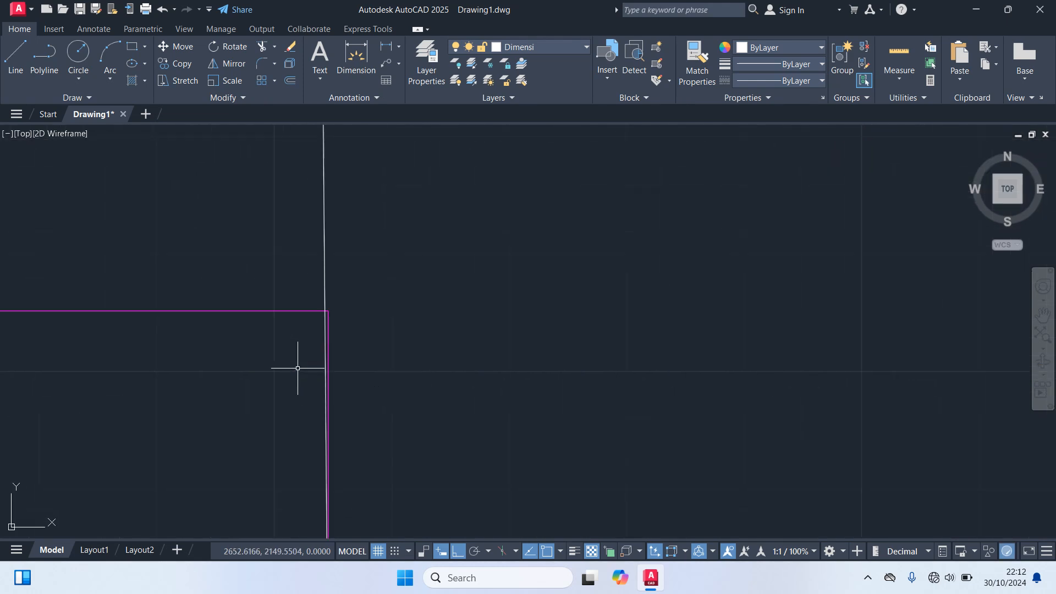
scroll(329, 323, up, 2)
scroll(330, 320, down, 5)
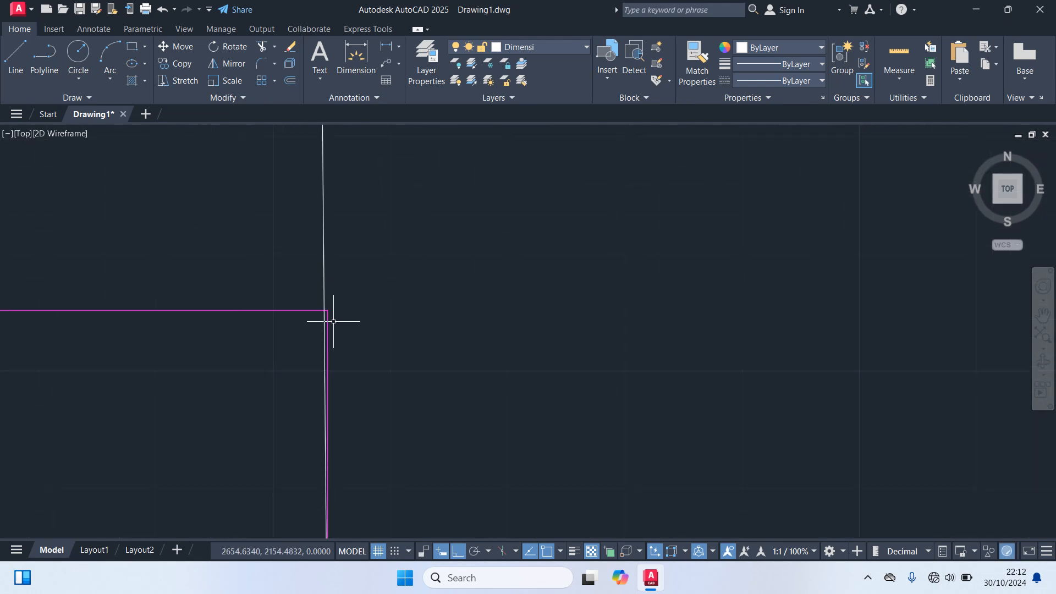
middle_drag(332, 321, 417, 270)
scroll(412, 255, up, 6)
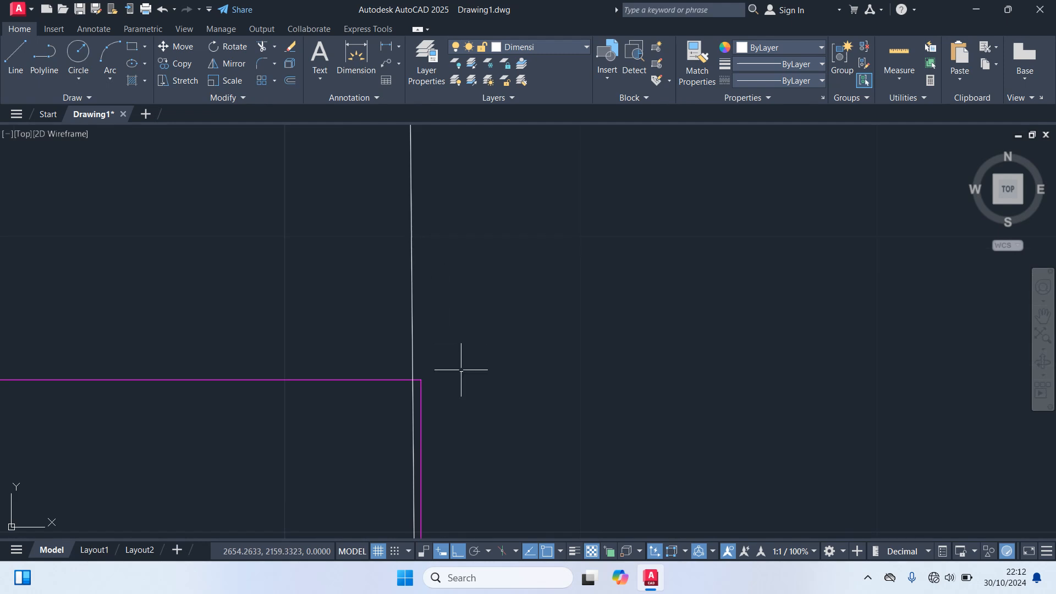
- Move the two lower-left corner guide lines left from their shared endpoint onto the white check line
scroll(432, 374, up, 2)
click(422, 387)
click(387, 357)
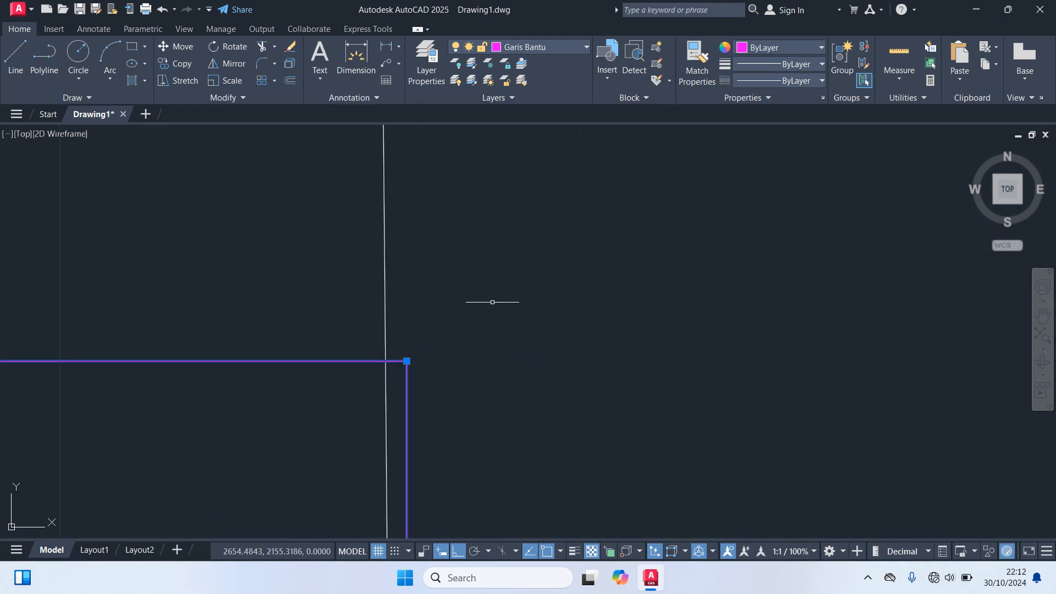
text(m)
key(Return)
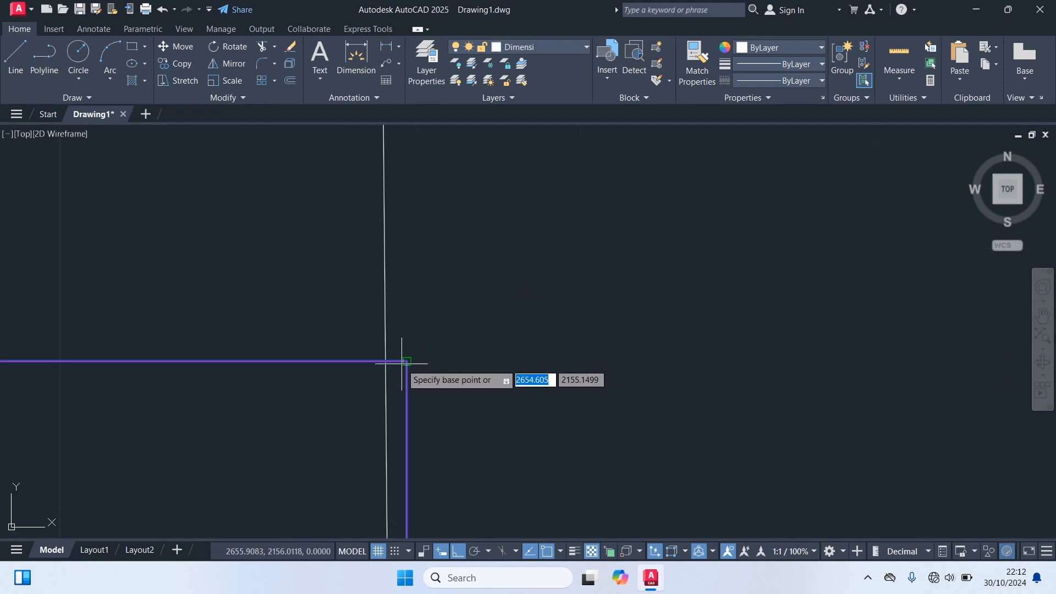
click(406, 362)
click(384, 361)
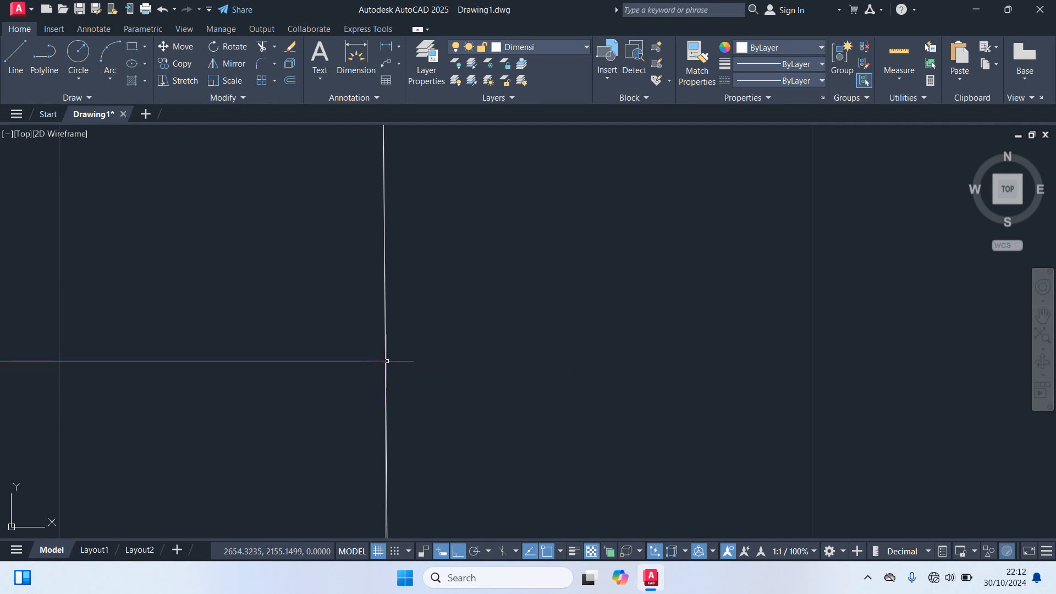
- Delete the vertical guide line at the lower-left corner
scroll(453, 313, up, 2)
middle_drag(461, 398, 473, 238)
scroll(488, 274, down, 2)
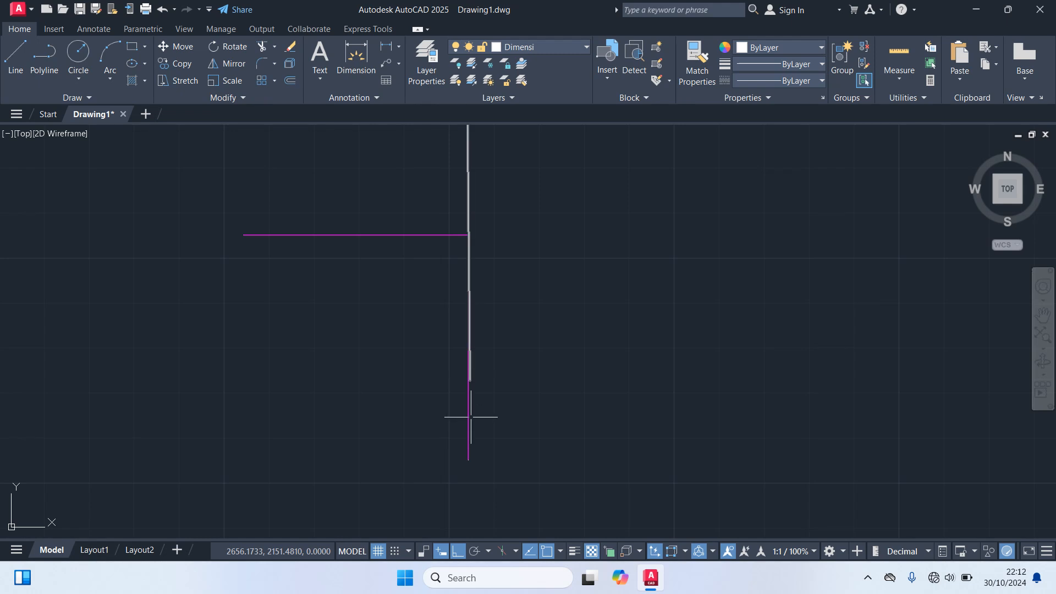
scroll(470, 417, up, 2)
click(465, 405)
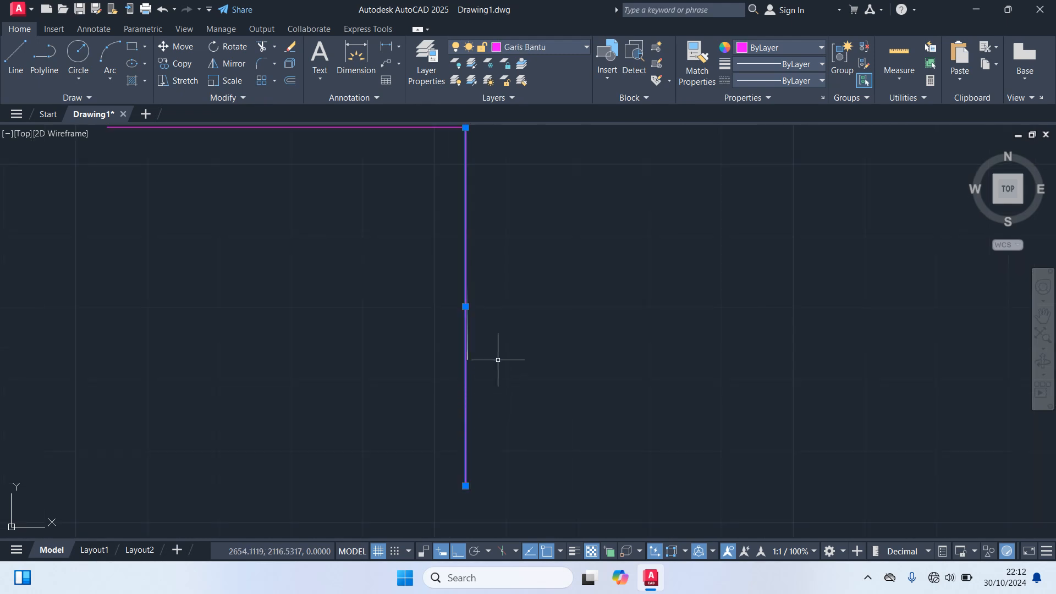
key(Delete)
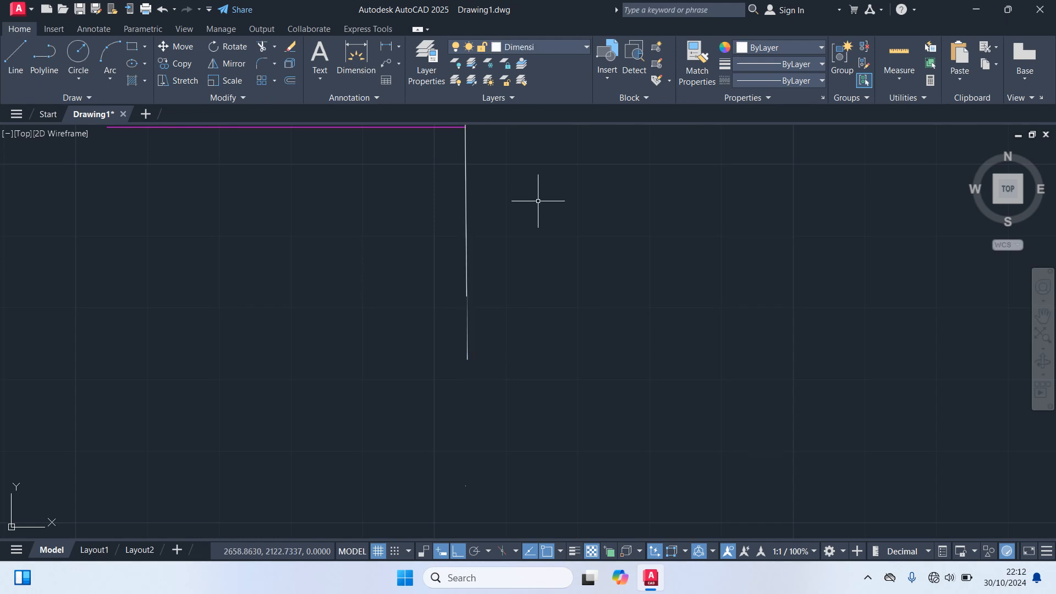
- Draw a 50-unit vertical guide line on the Garis Bantu layer, straight down from the inner end of the lower-left horizontal guide
click(529, 46)
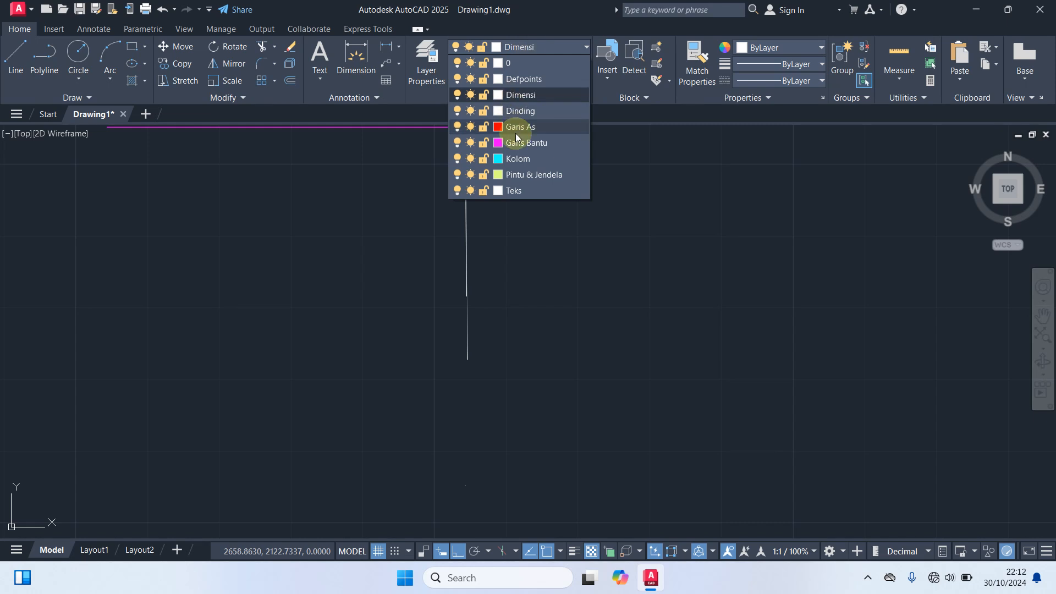
click(519, 144)
text(l)
key(Return)
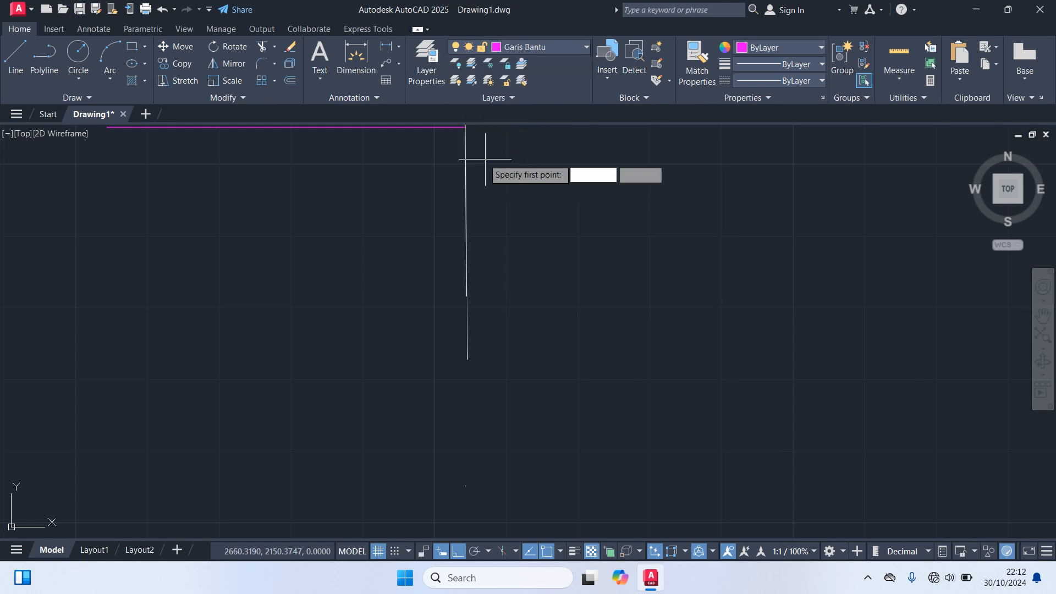
click(452, 175)
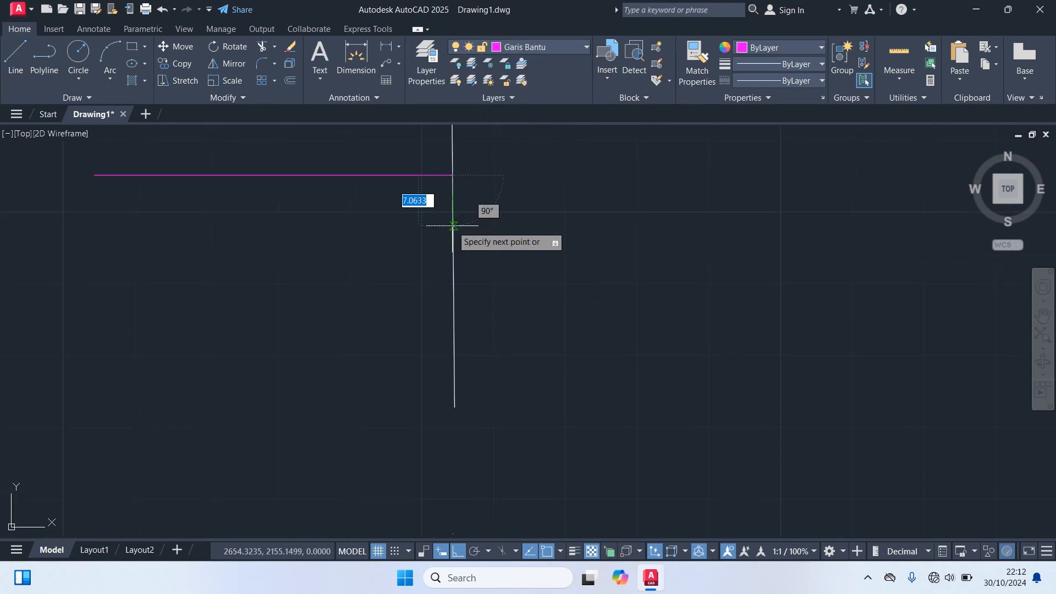
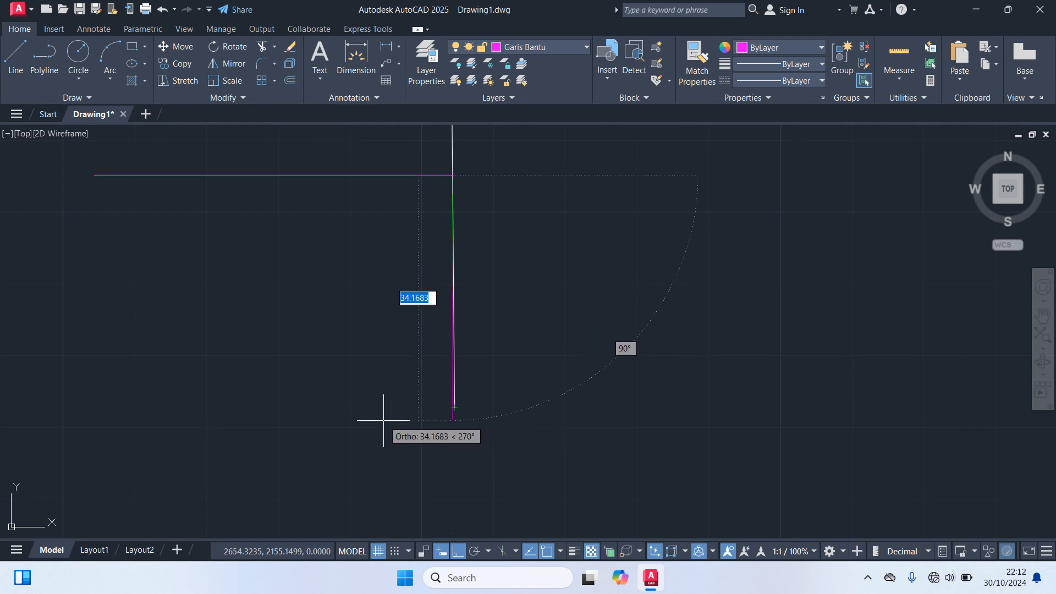
text(50)
key(Return)
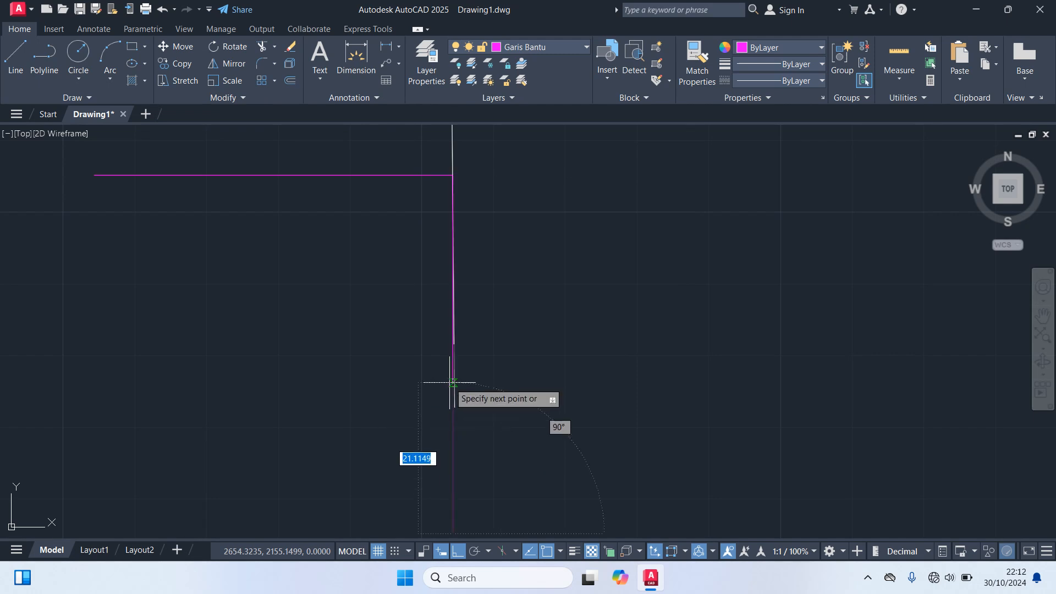
key(Escape)
- Delete the slanted white check line running down to the lower-left guide corner
middle_drag(483, 245, 471, 432)
scroll(455, 372, down, 2)
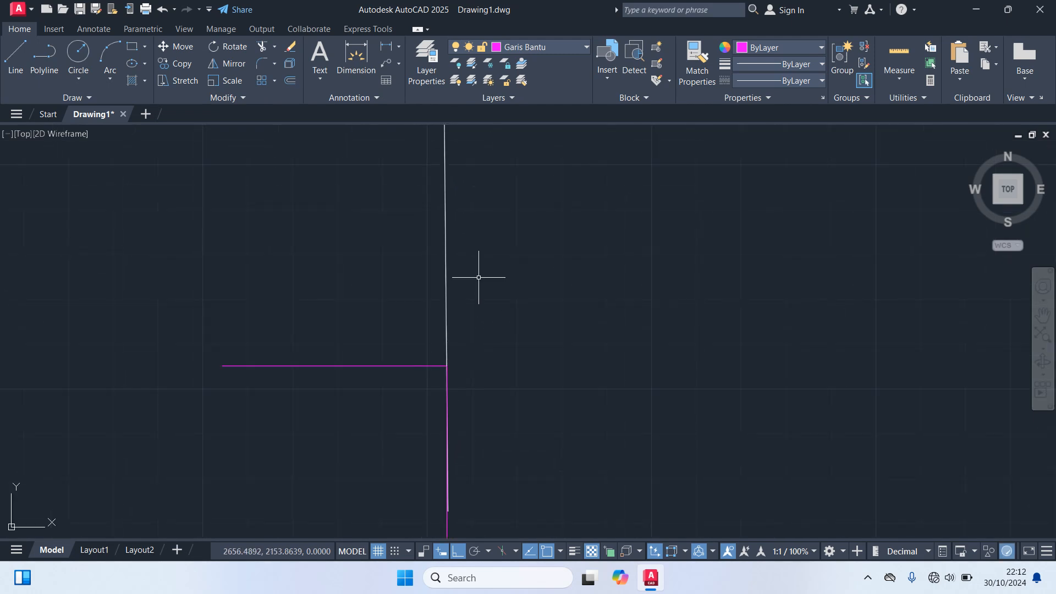
click(445, 258)
key(Delete)
scroll(404, 245, down, 4)
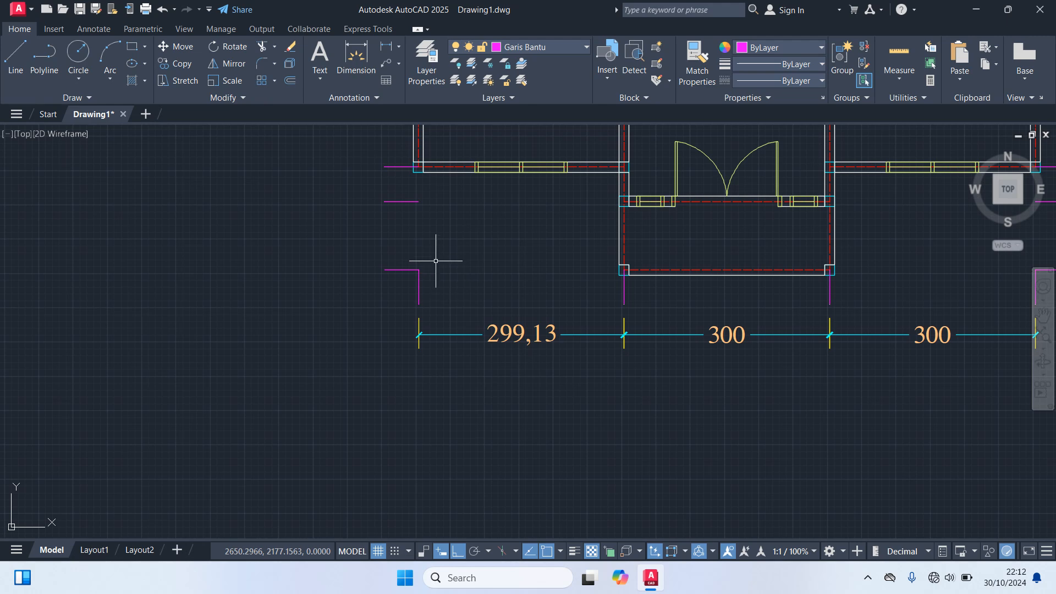
- Draw a vertical check line from the wall axis intersection at the lower-left column down past the bottom dimension row
scroll(448, 253, up, 2)
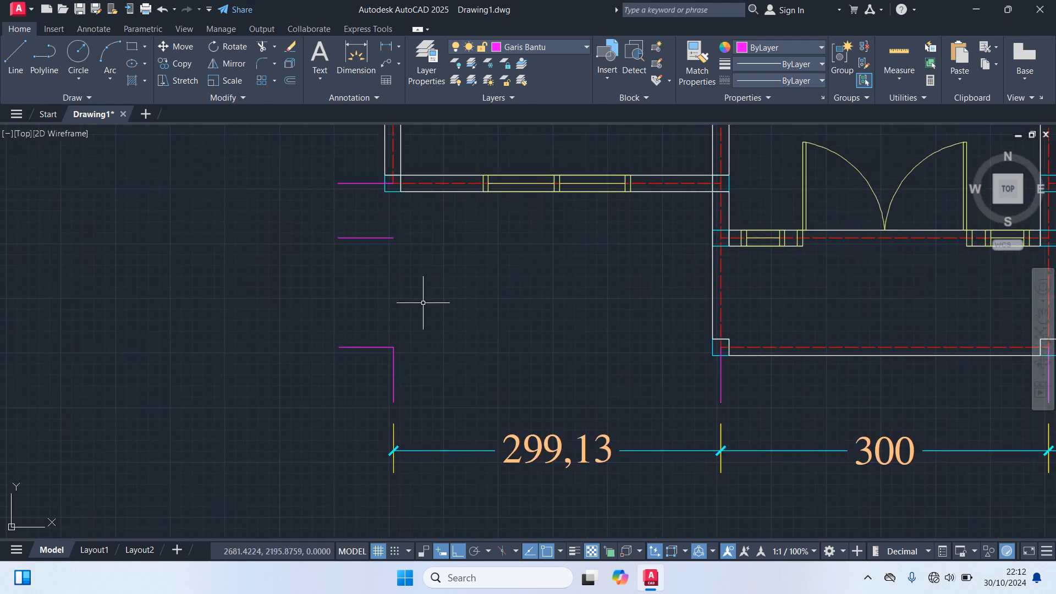
text(l)
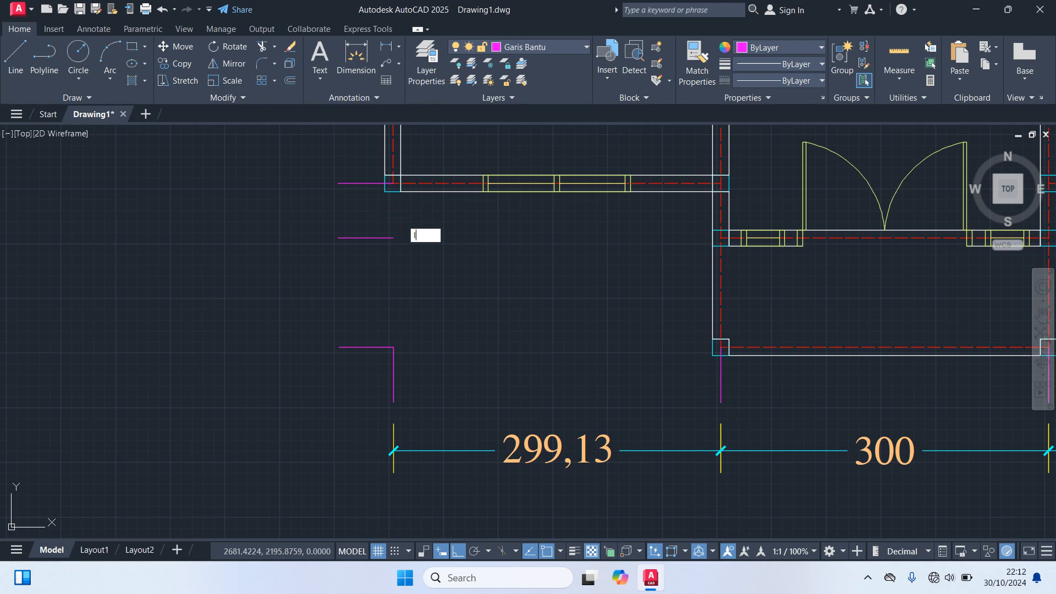
key(Return)
scroll(401, 206, up, 1)
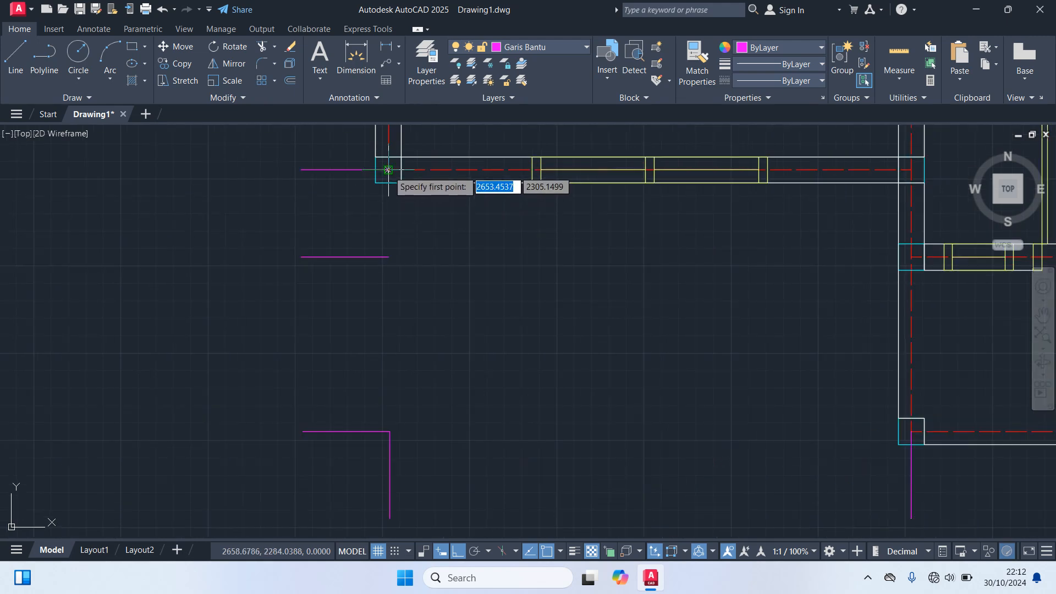
click(387, 170)
middle_drag(424, 443, 410, 247)
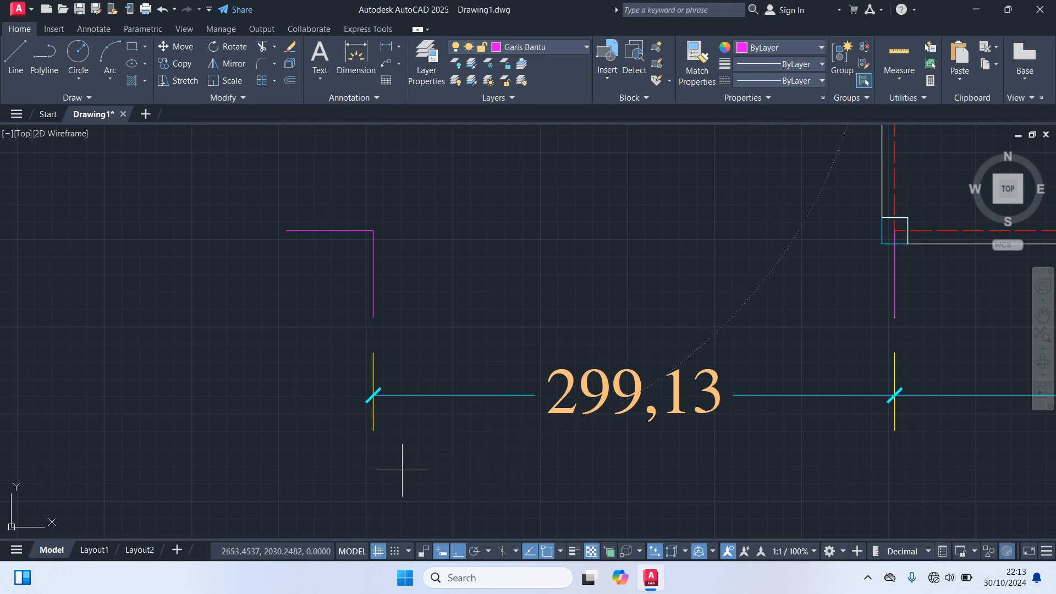
scroll(365, 232, up, 2)
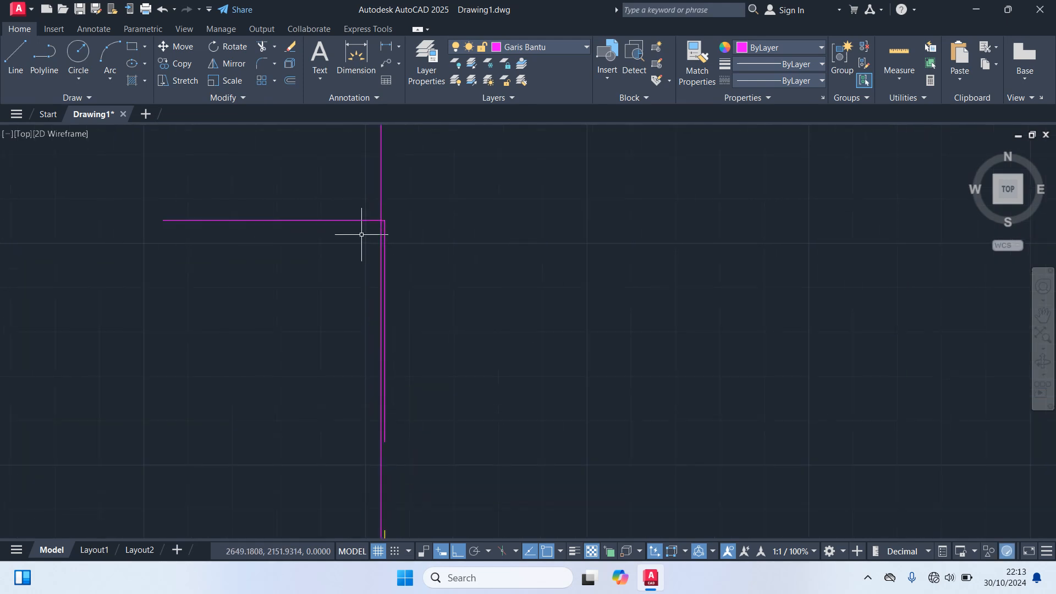
- Move the lower-left corner's horizontal and vertical guides left from their shared endpoint onto the vertical check line
scroll(362, 235, up, 1)
click(360, 212)
scroll(405, 213, up, 2)
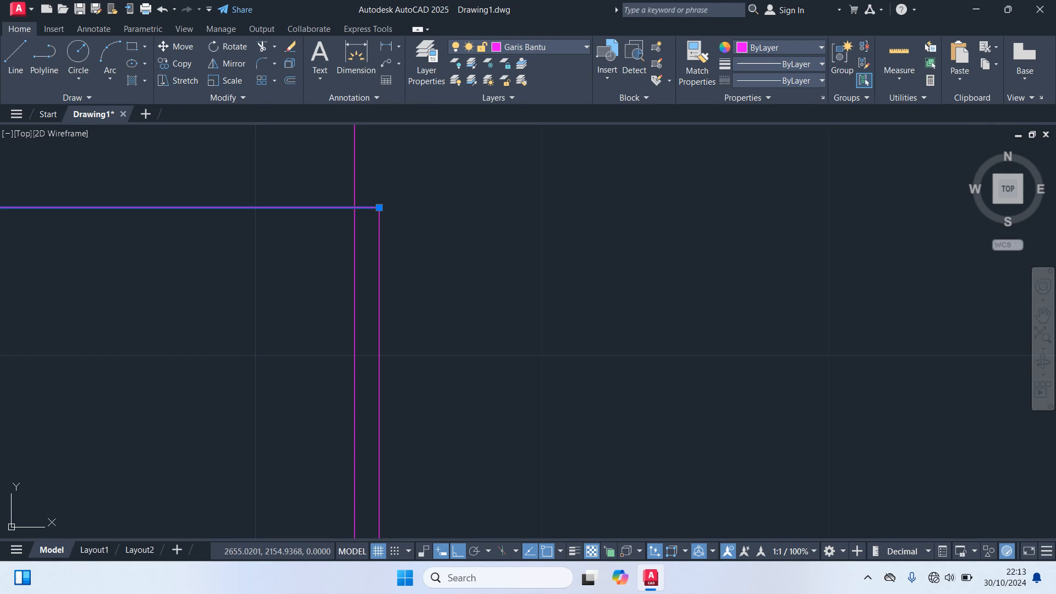
click(379, 237)
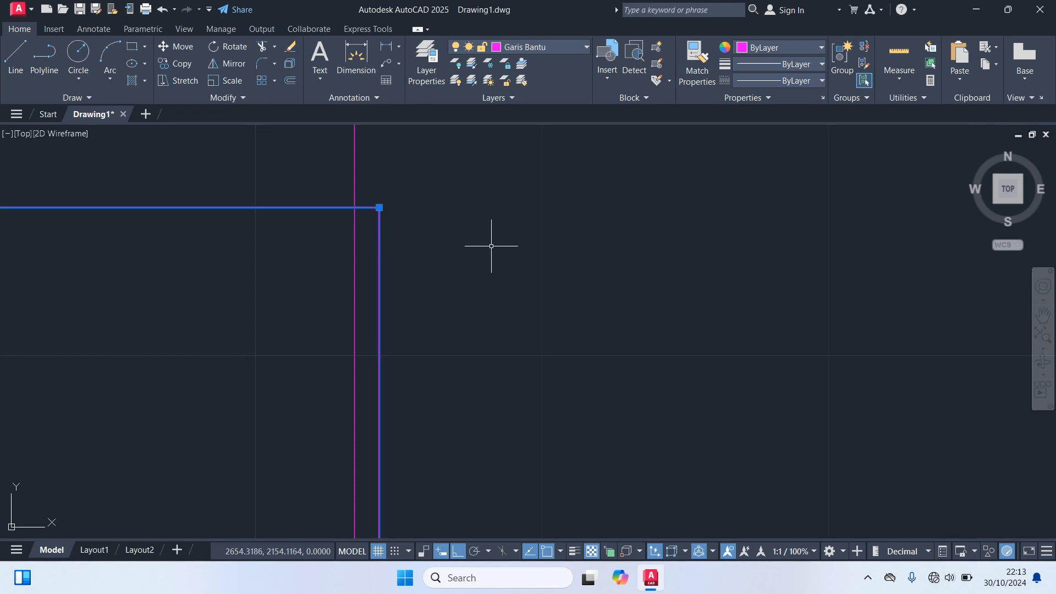
text(m)
key(space)
click(379, 208)
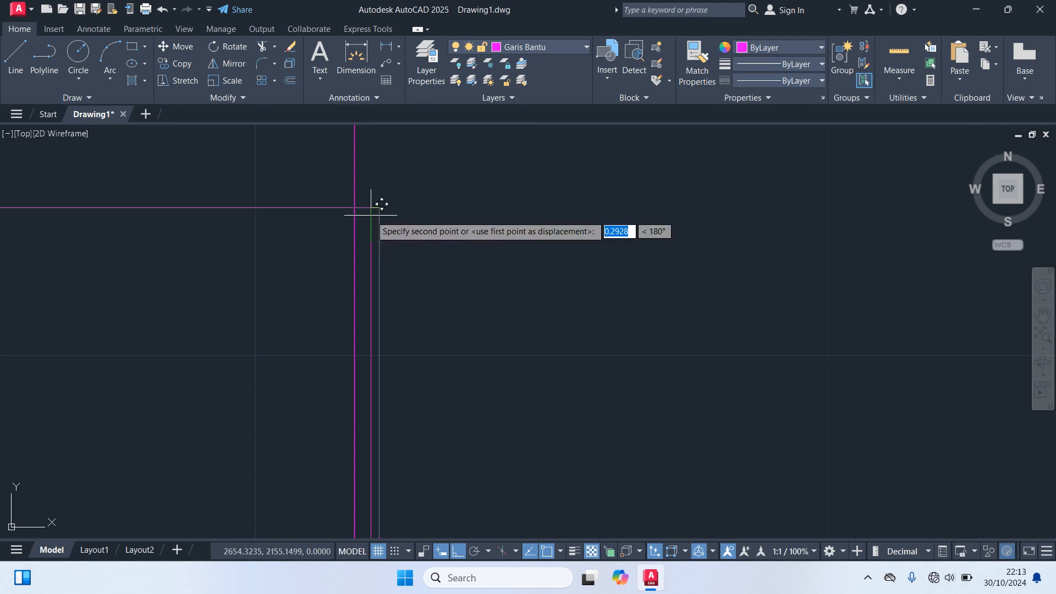
click(354, 207)
scroll(422, 248, down, 5)
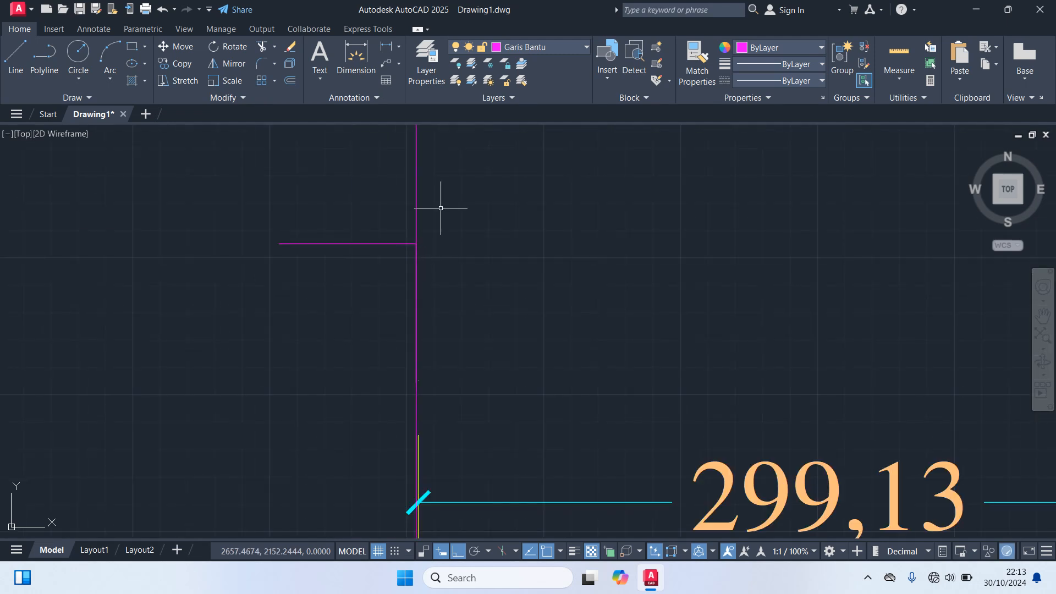
- Delete the vertical check line through the lower-left guide corner
click(440, 208)
click(382, 181)
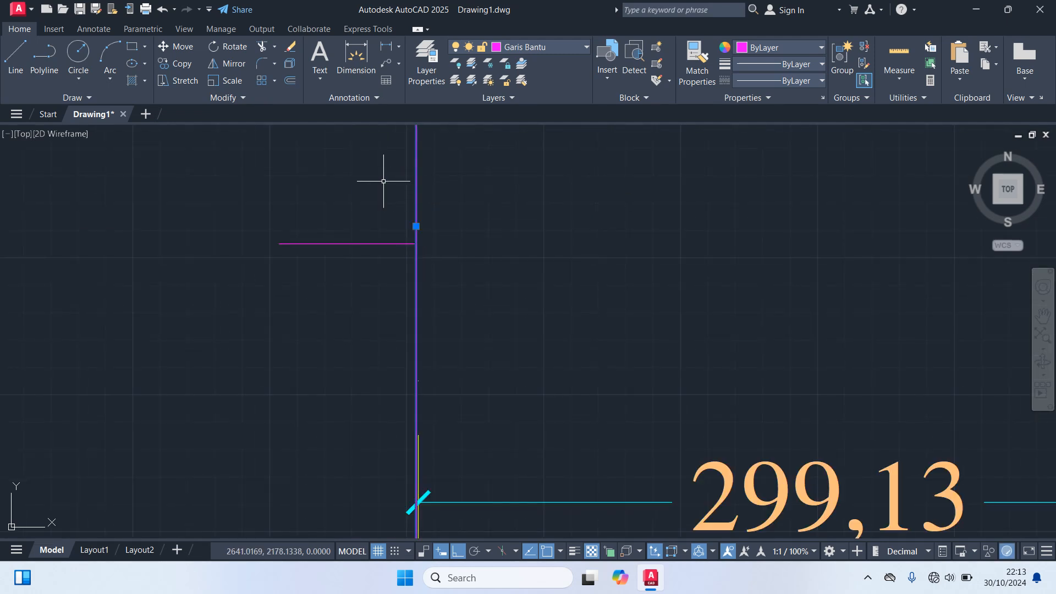
key(Delete)
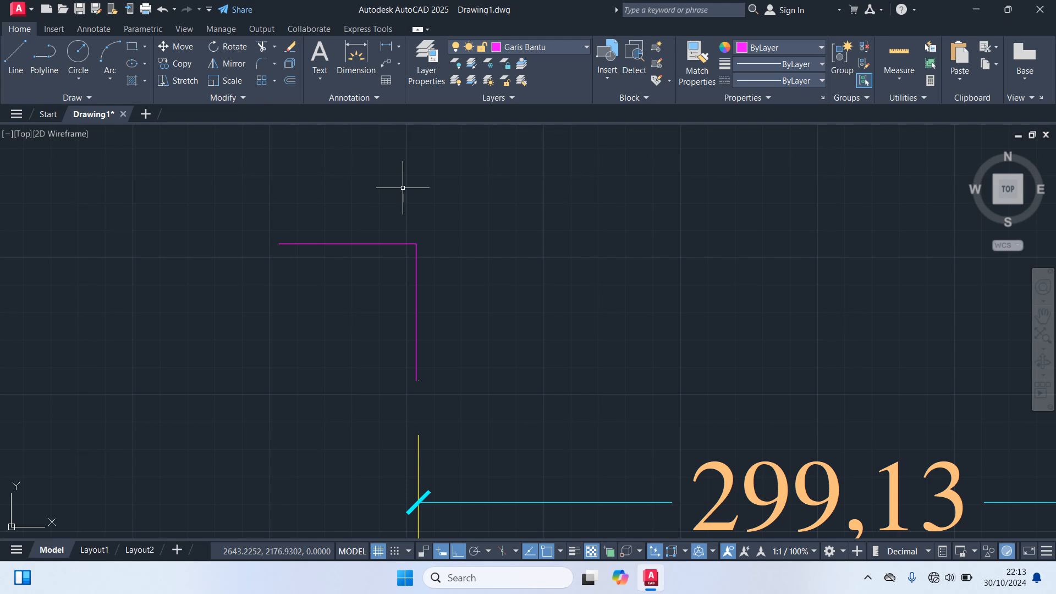
- Draw a vertical check line about 282 units long from the lower-left column's axis intersection down past the bottom dimension row
scroll(413, 196, down, 4)
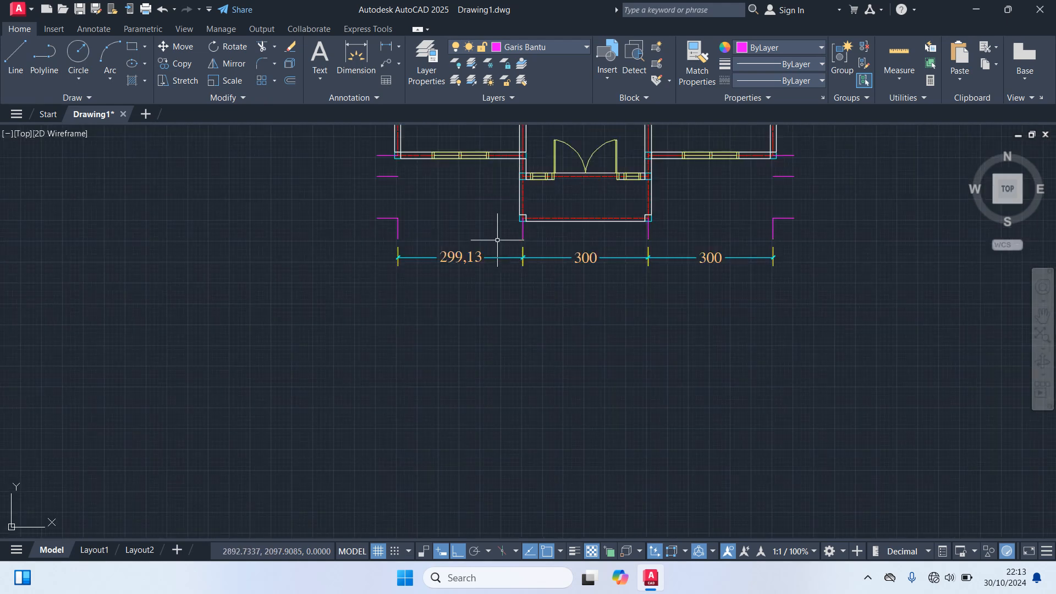
scroll(536, 248, up, 6)
scroll(522, 246, down, 2)
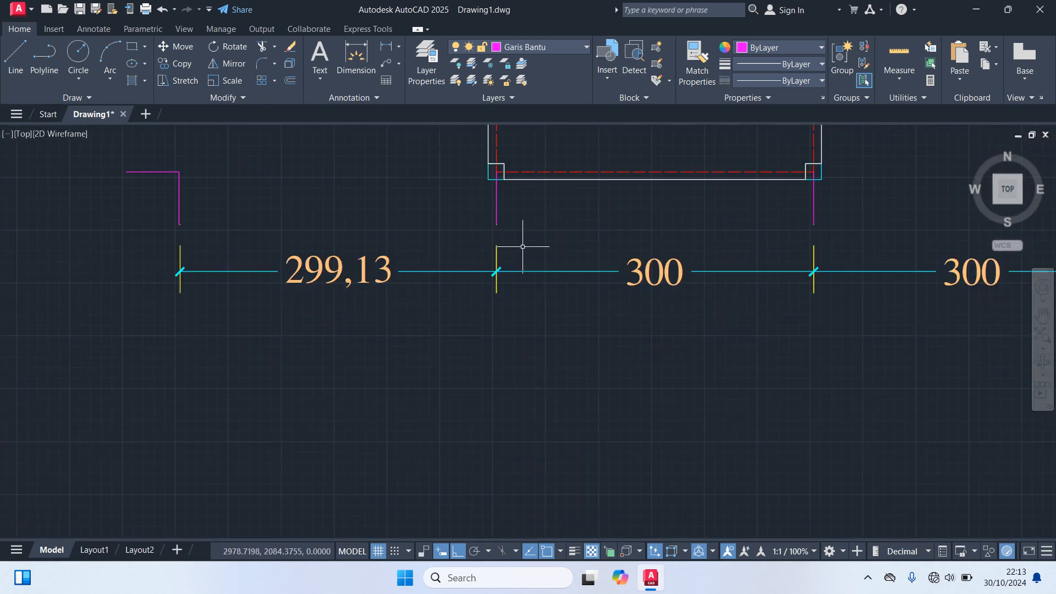
middle_drag(317, 187, 377, 329)
scroll(365, 251, up, 3)
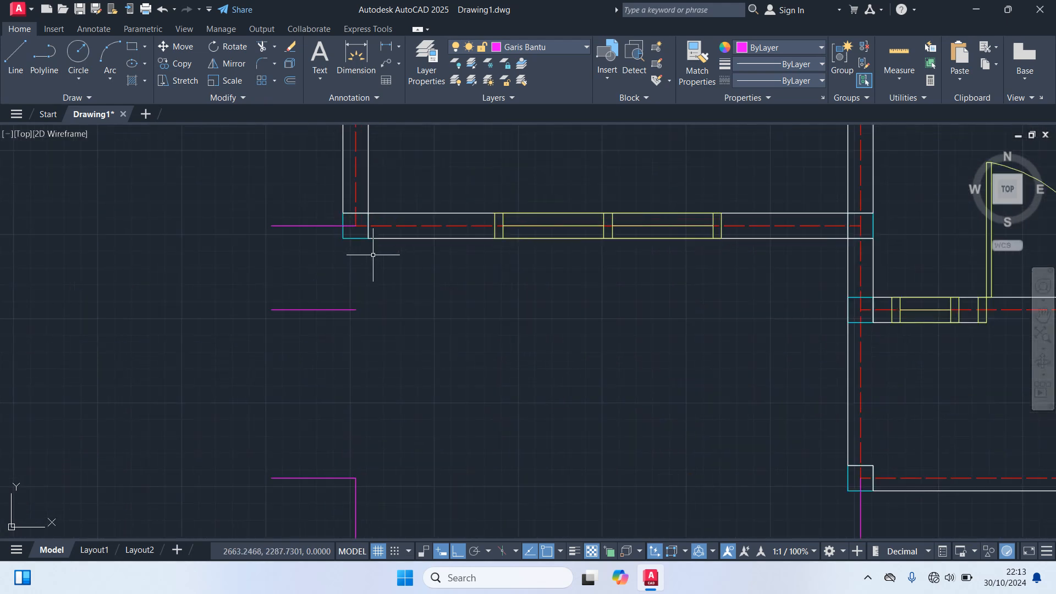
scroll(449, 312, down, 3)
key(l)
key(Return)
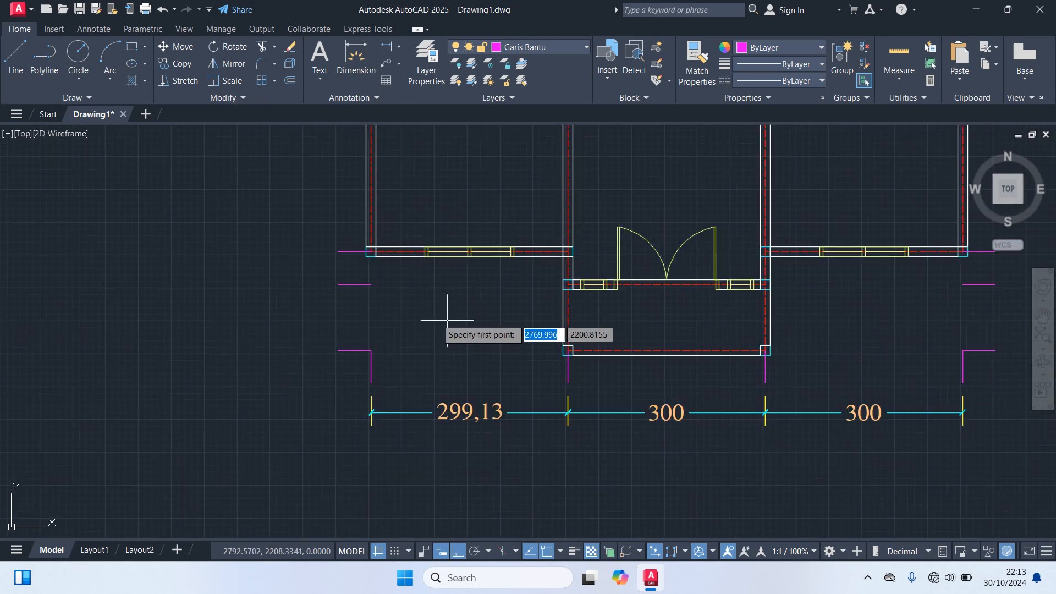
scroll(376, 287, up, 4)
click(361, 196)
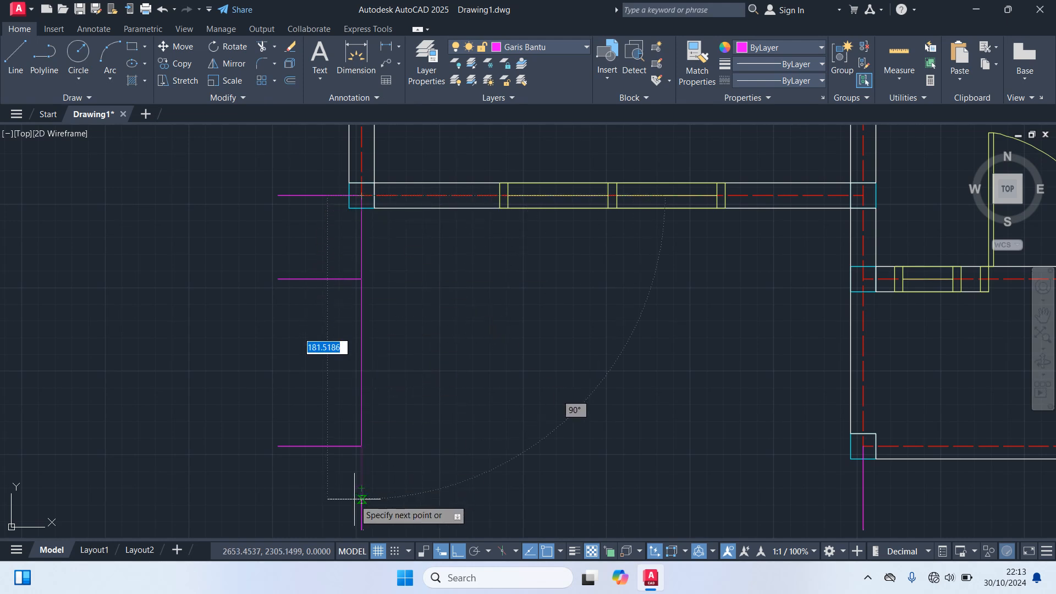
middle_drag(356, 497, 322, 242)
scroll(322, 234, up, 2)
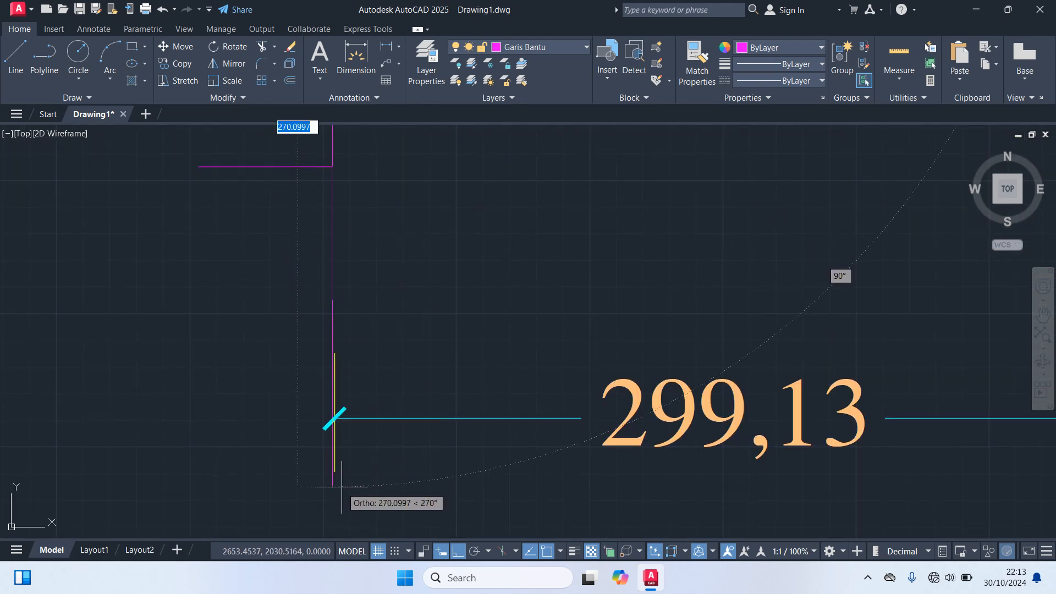
middle_drag(336, 488, 341, 340)
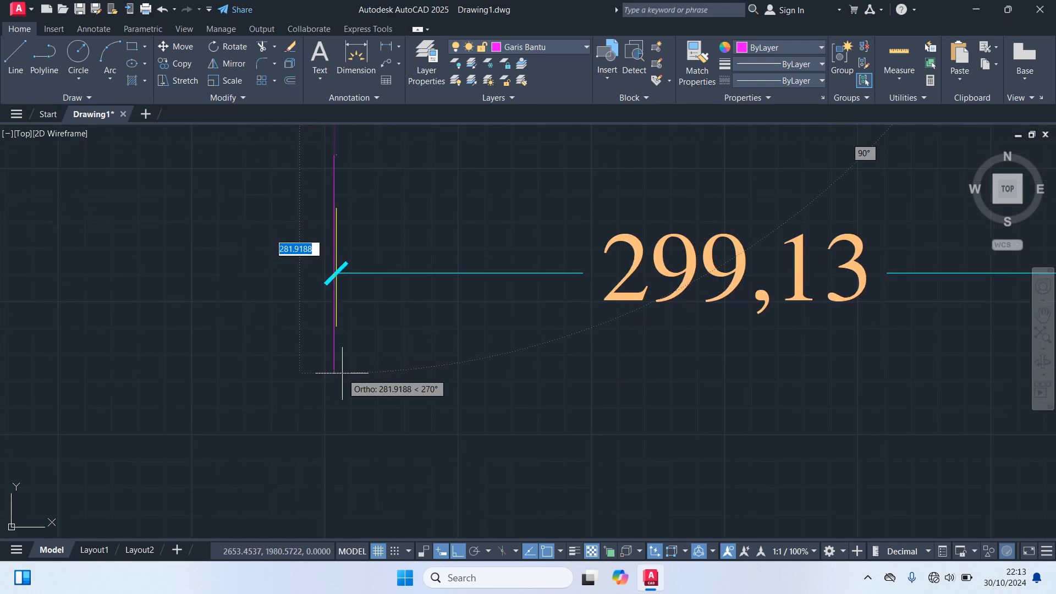
click(342, 373)
key(Escape)
- Compare the corner guides with the new check line, and delete that line
middle_drag(373, 201, 394, 383)
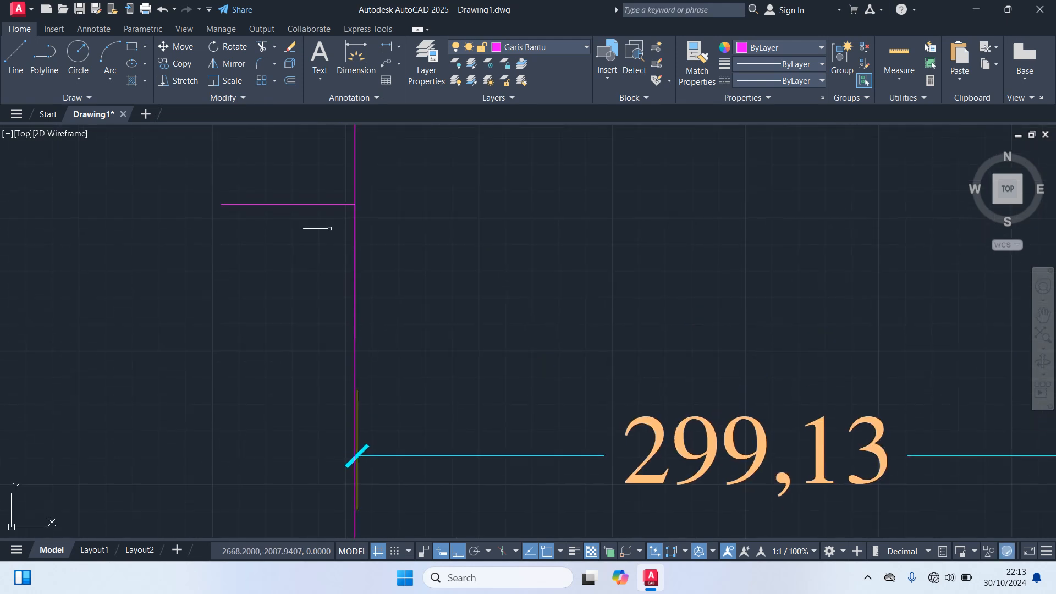
scroll(330, 270, down, 2)
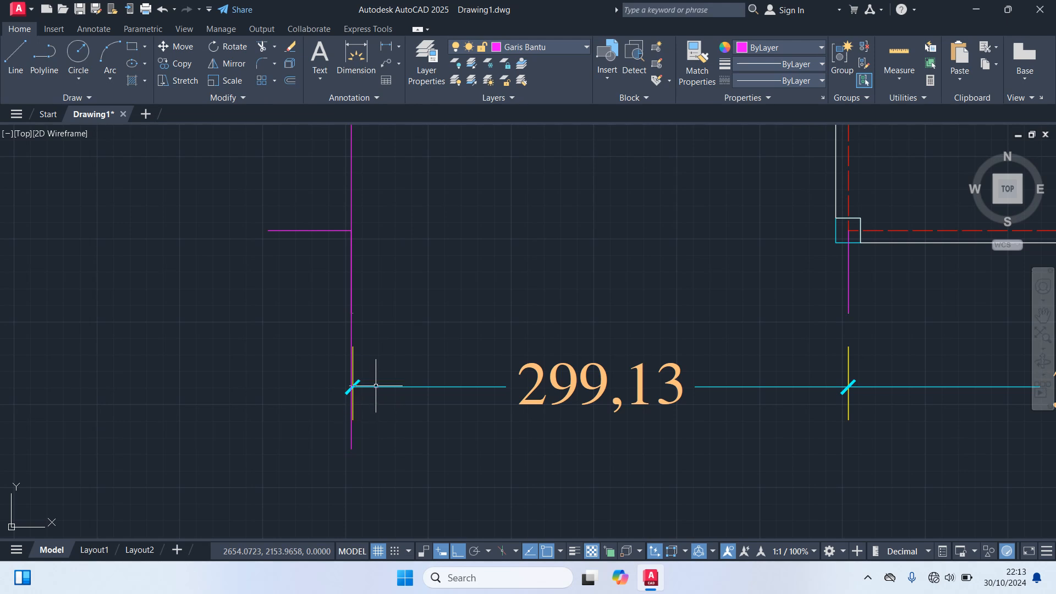
click(358, 189)
click(329, 186)
key(Delete)
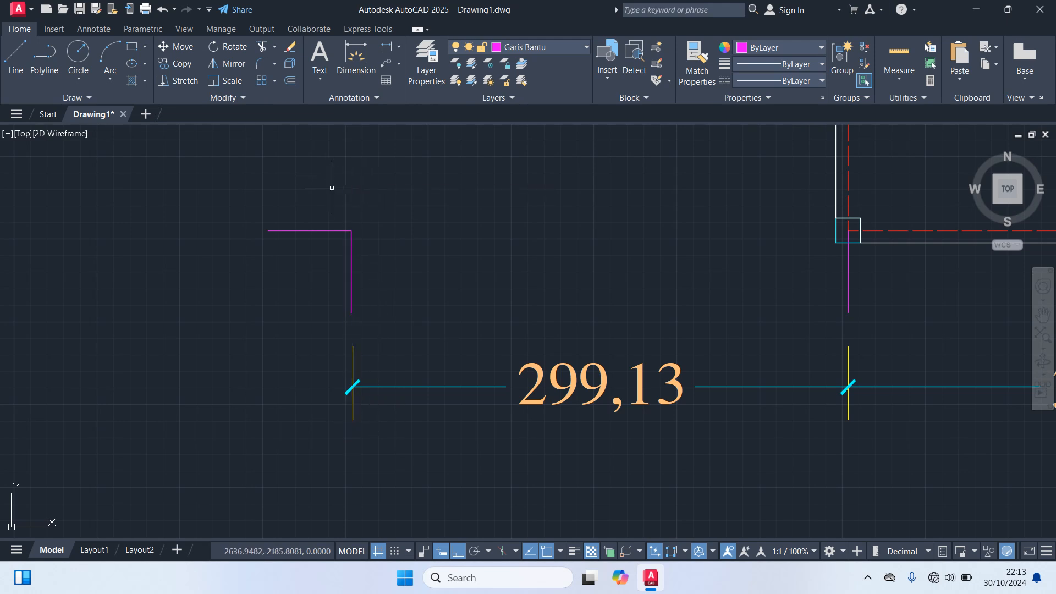
scroll(377, 290, down, 7)
scroll(594, 330, up, 2)
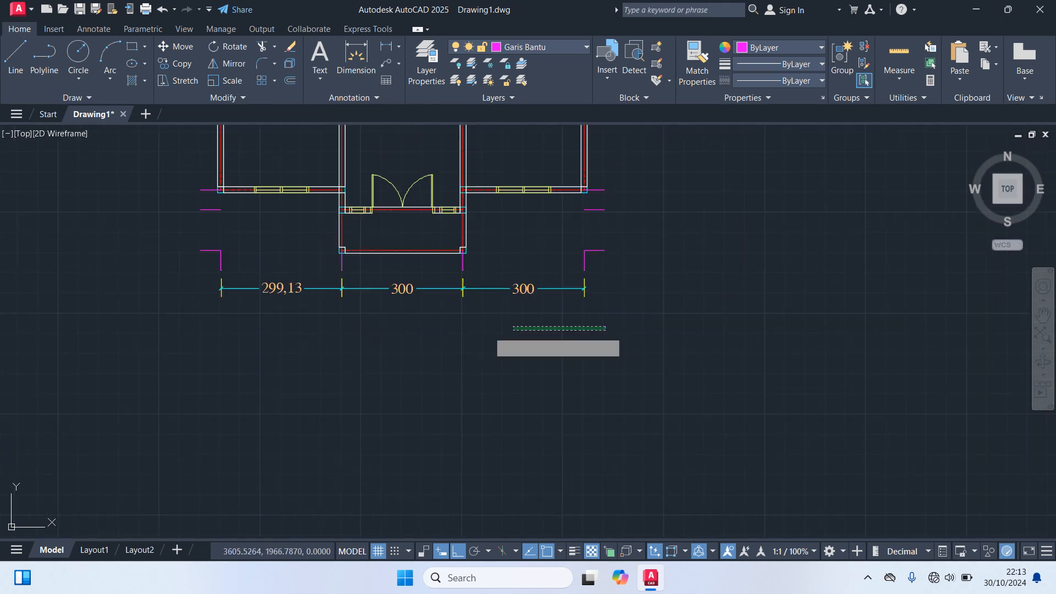
- Delete the bottom dimension row and redimension the four vertical guides below the plan with Quick Dimension
click(159, 286)
key(Delete)
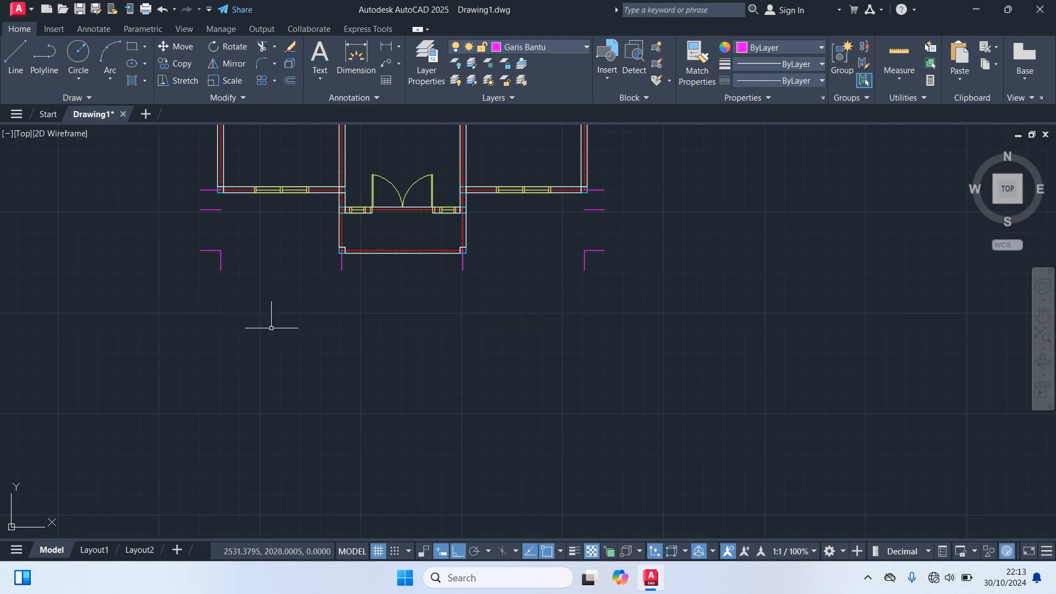
text(dim)
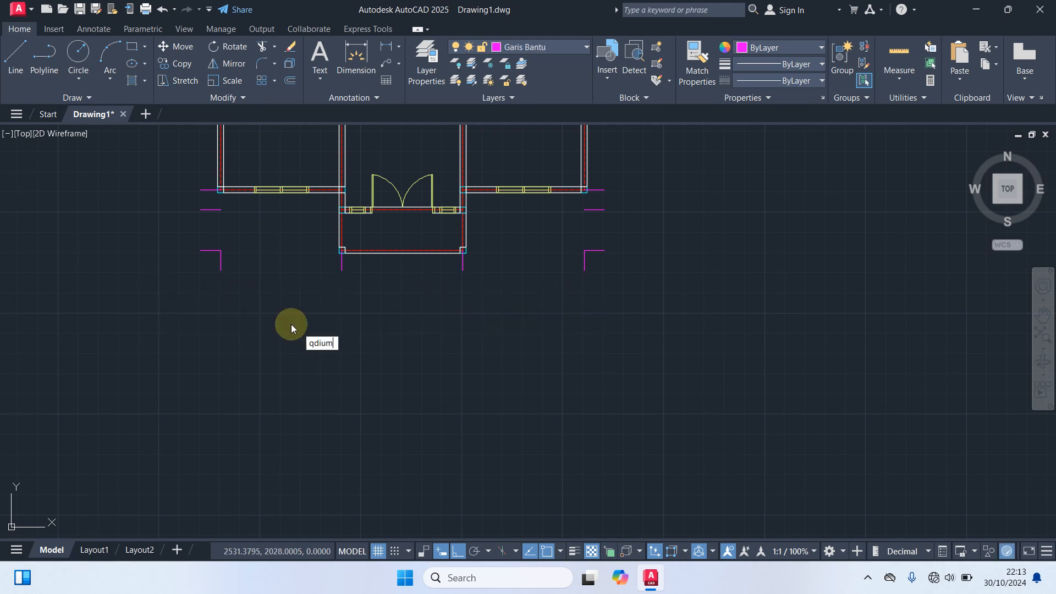
key(Return)
click(602, 269)
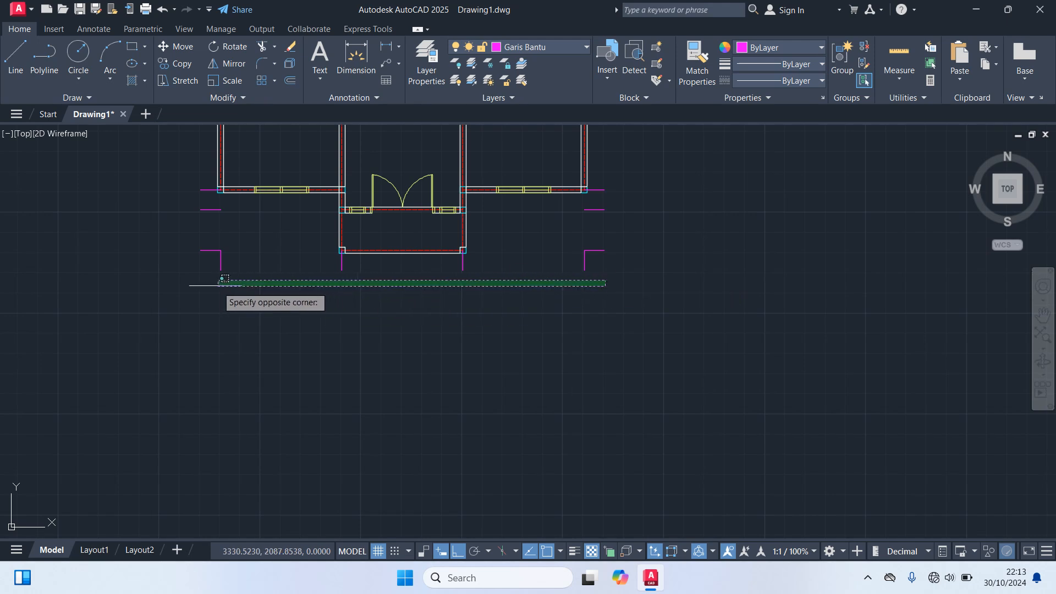
click(205, 278)
key(Return)
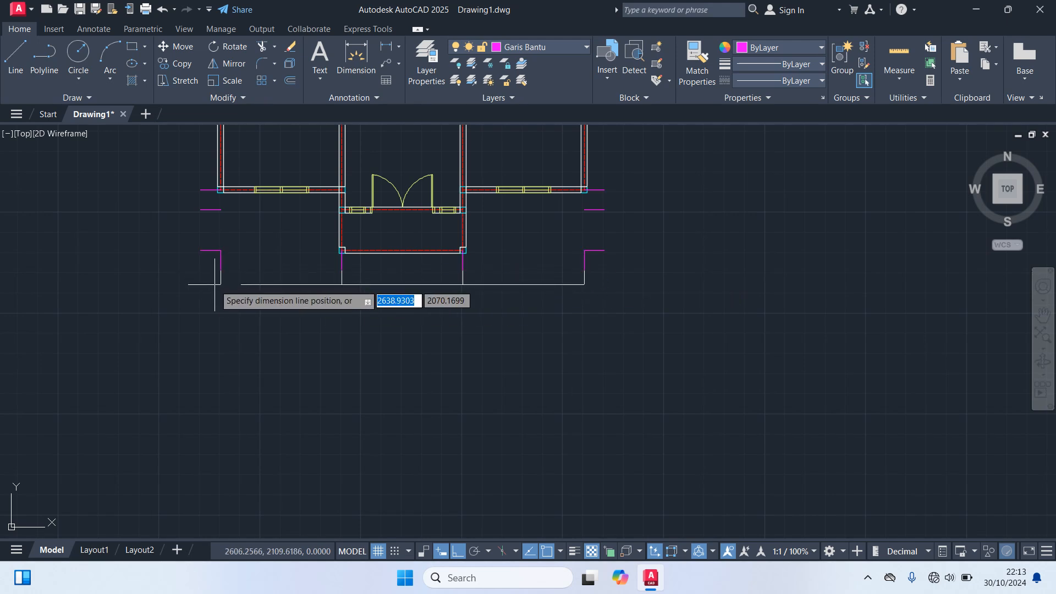
click(220, 286)
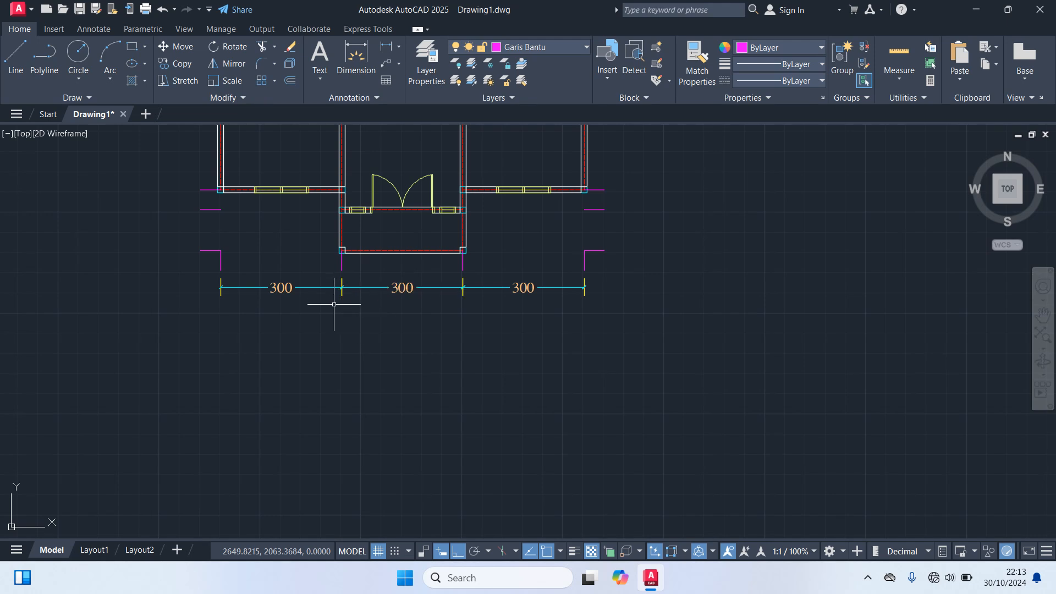
- Add a vertical dimension row along the horizontal guides on the plan's left side with Quick Dimension
scroll(298, 287, up, 2)
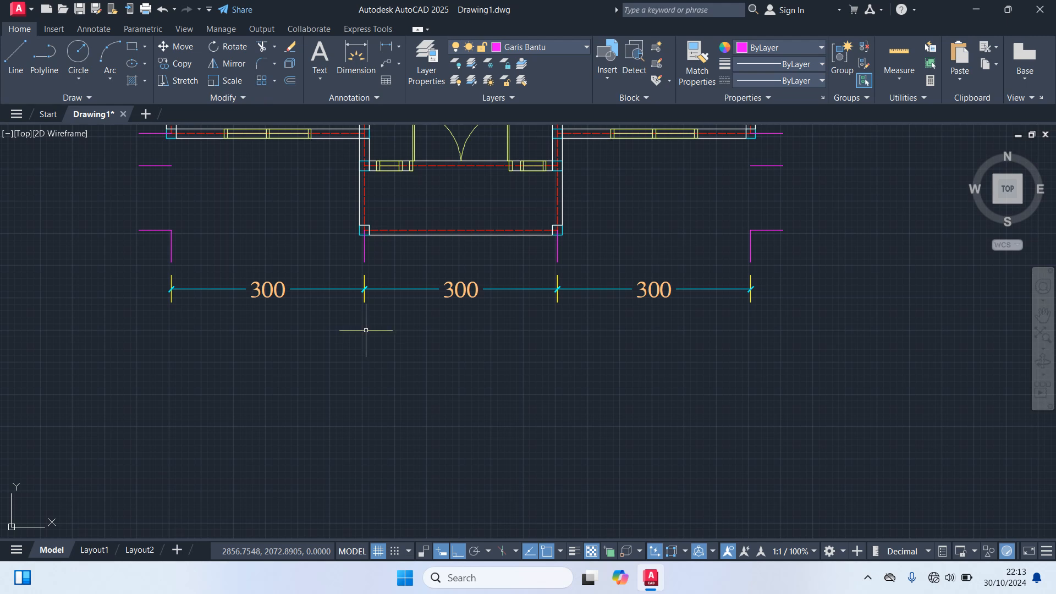
middle_drag(265, 284, 372, 400)
scroll(377, 381, down, 4)
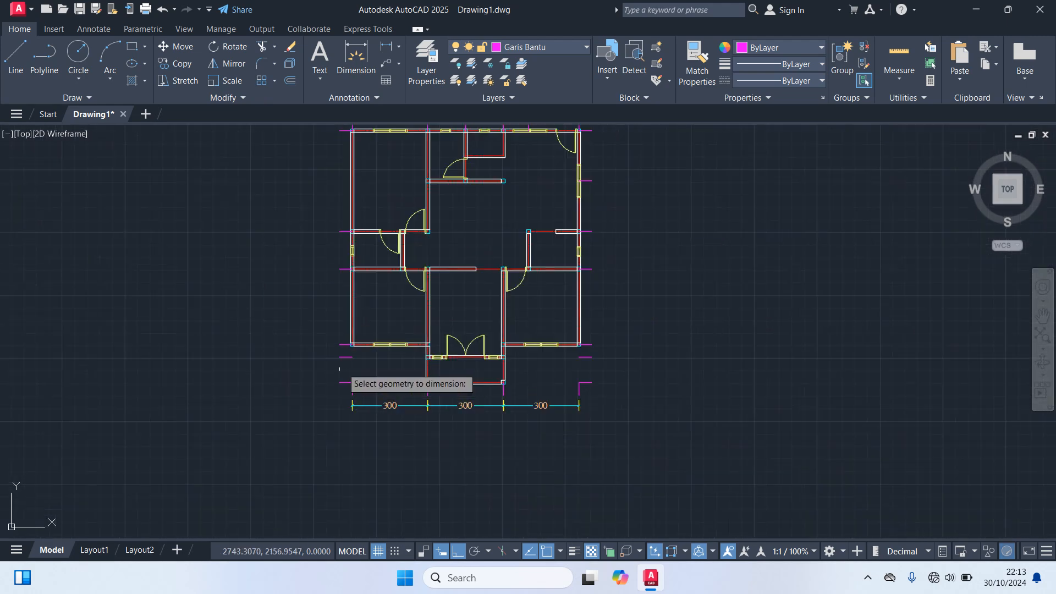
scroll(340, 380, up, 6)
click(370, 388)
scroll(307, 132, down, 2)
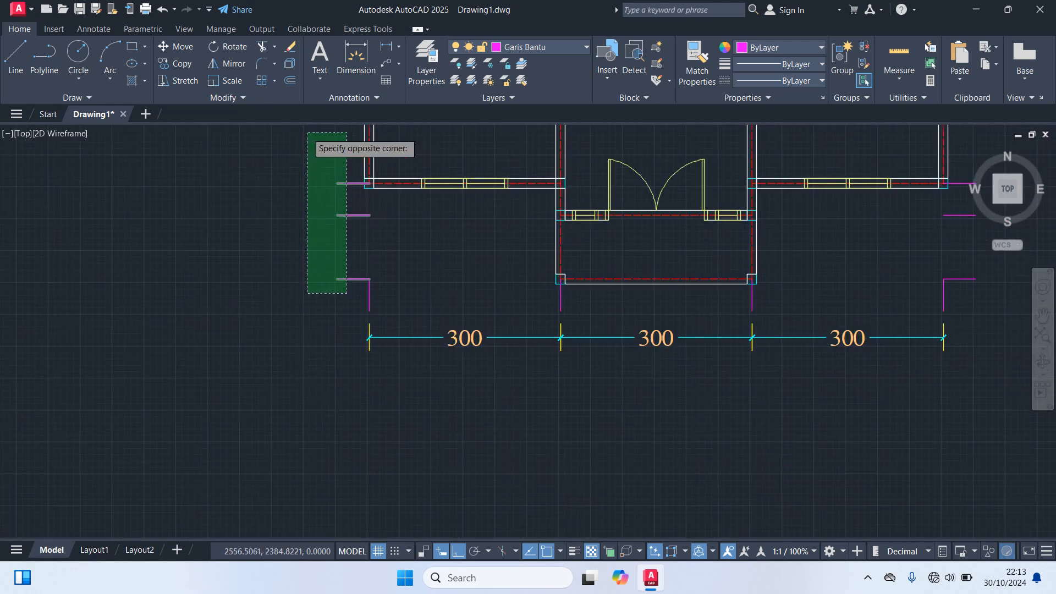
middle_drag(307, 132, 346, 438)
scroll(346, 438, down, 2)
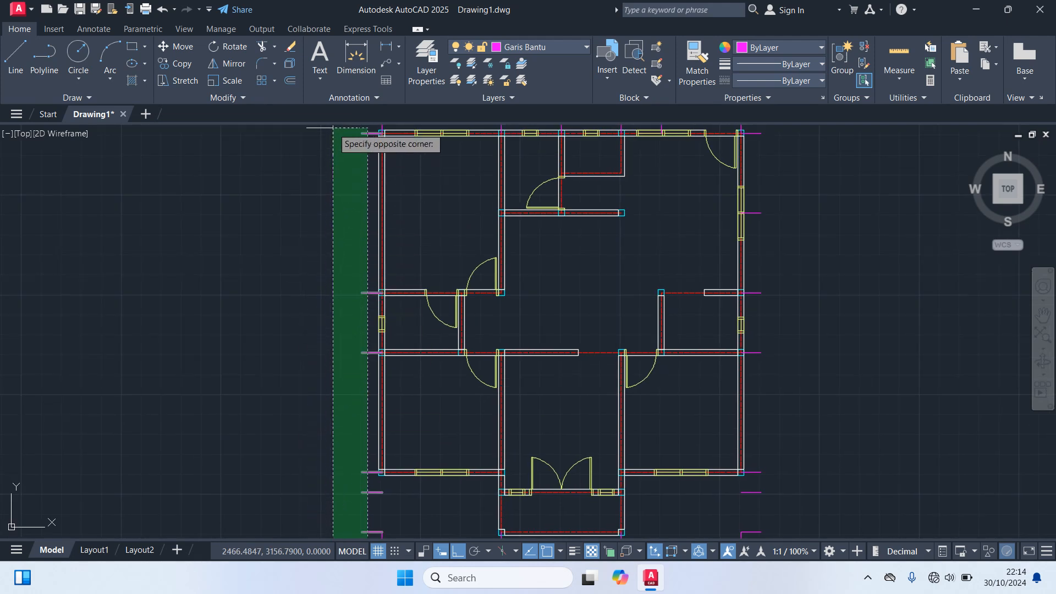
click(333, 128)
scroll(308, 179, down, 2)
middle_drag(307, 177, 377, 184)
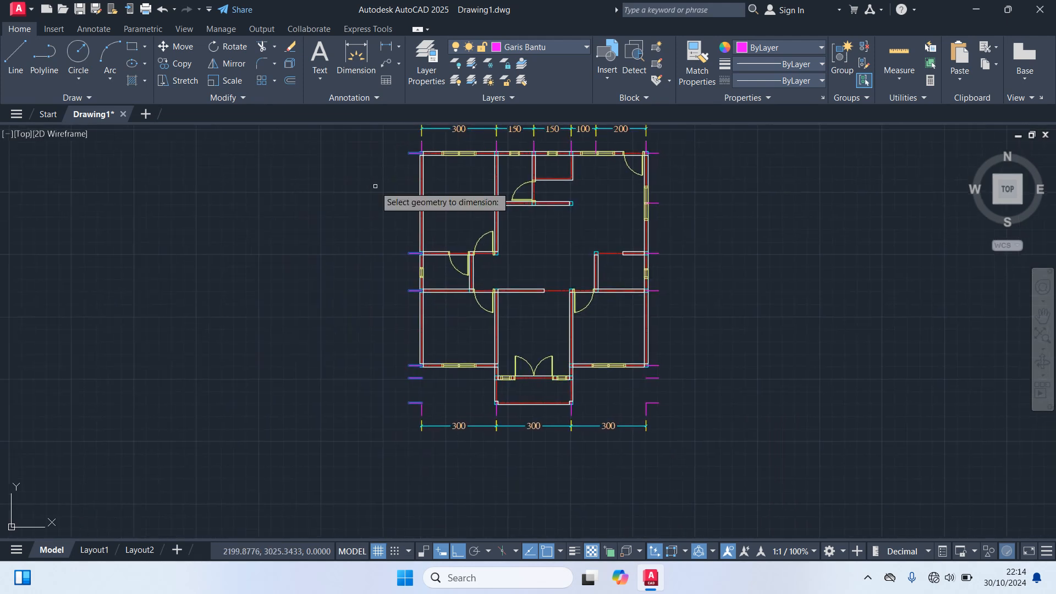
key(Return)
scroll(375, 186, up, 4)
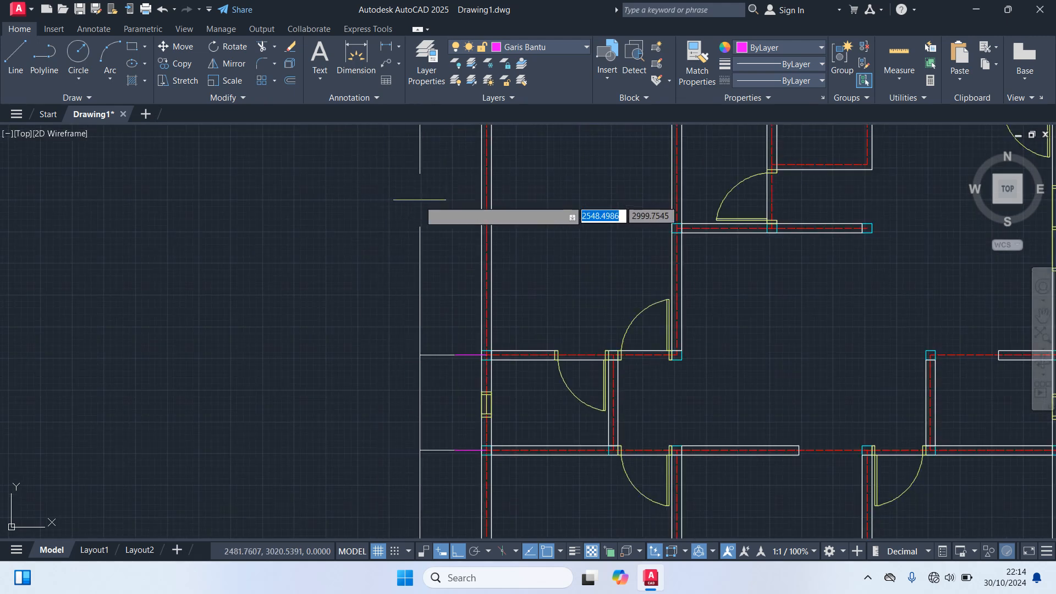
click(422, 200)
- Modify the Skala 100 dimension style by setting its Skala 100 text style height to 23
scroll(374, 223, down, 4)
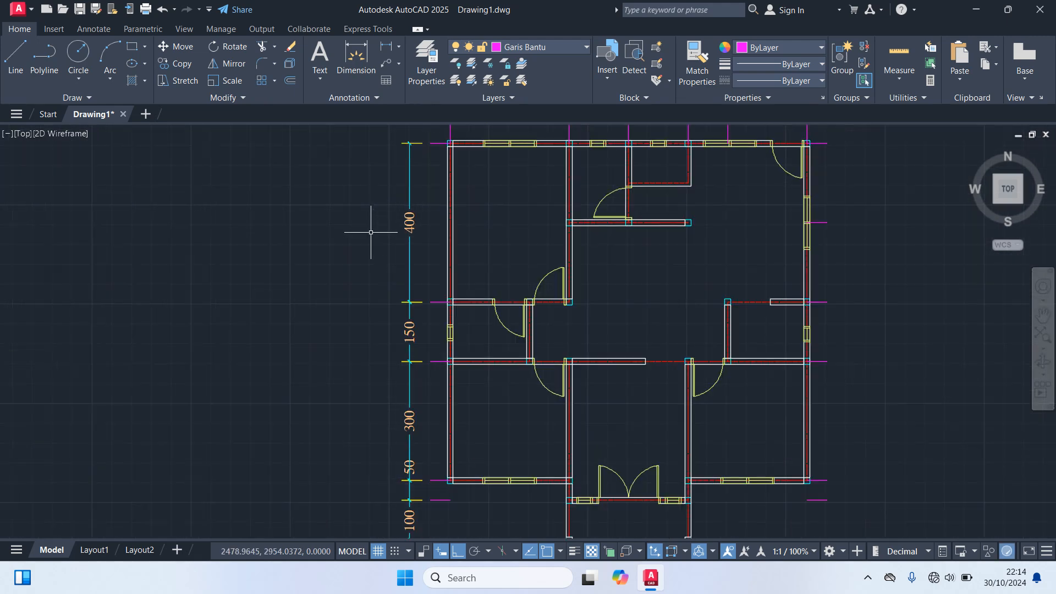
scroll(385, 399, up, 4)
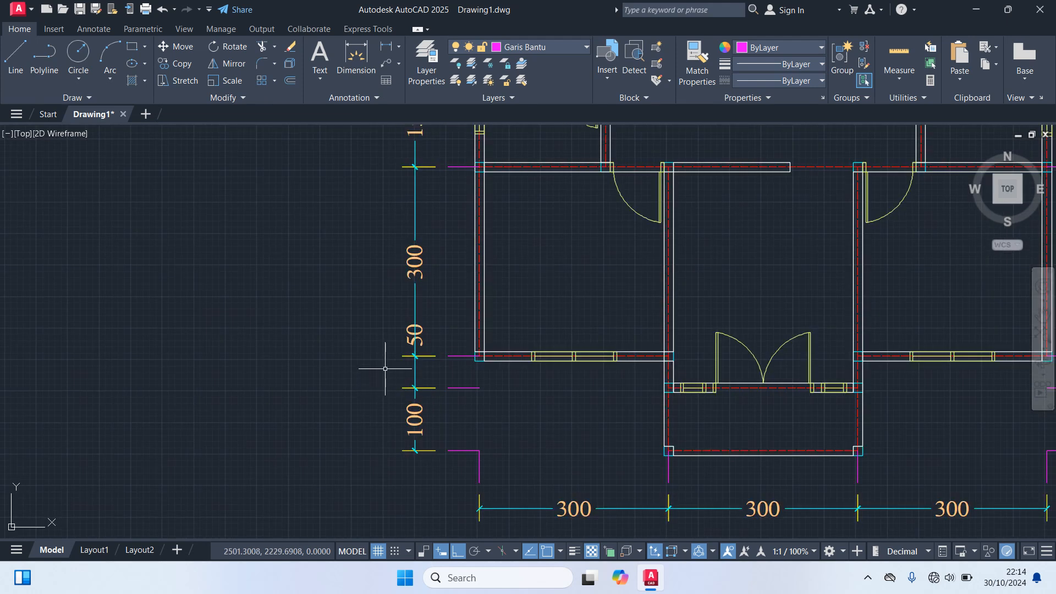
scroll(458, 337, up, 4)
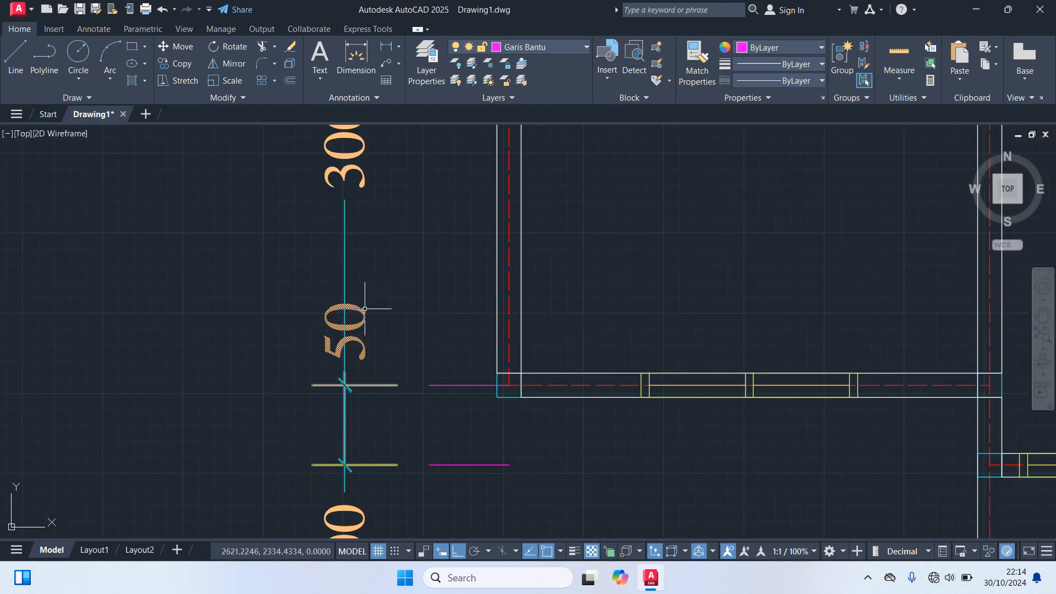
scroll(365, 309, down, 4)
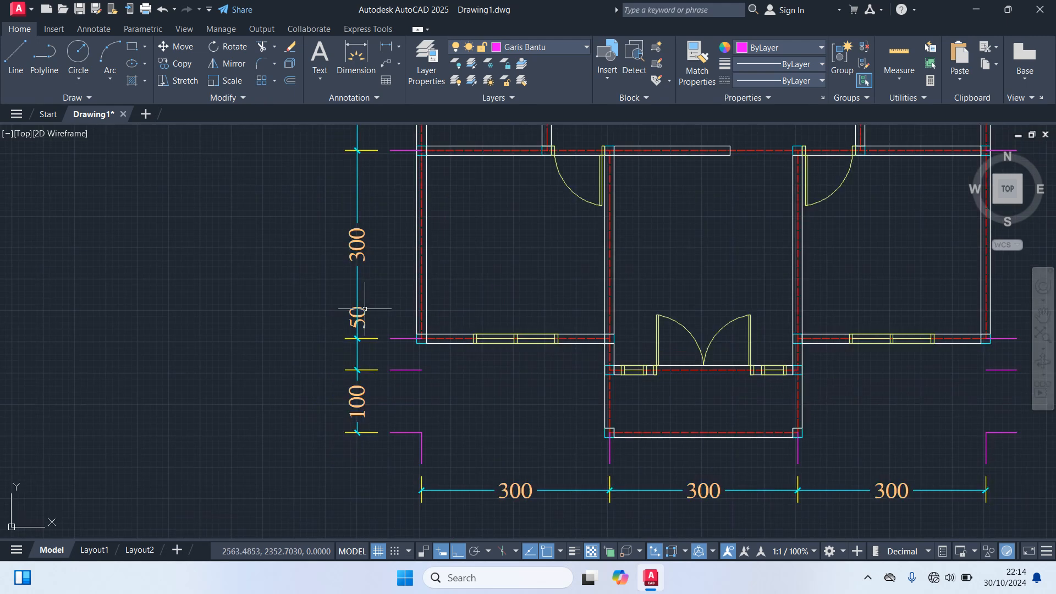
scroll(377, 295, up, 4)
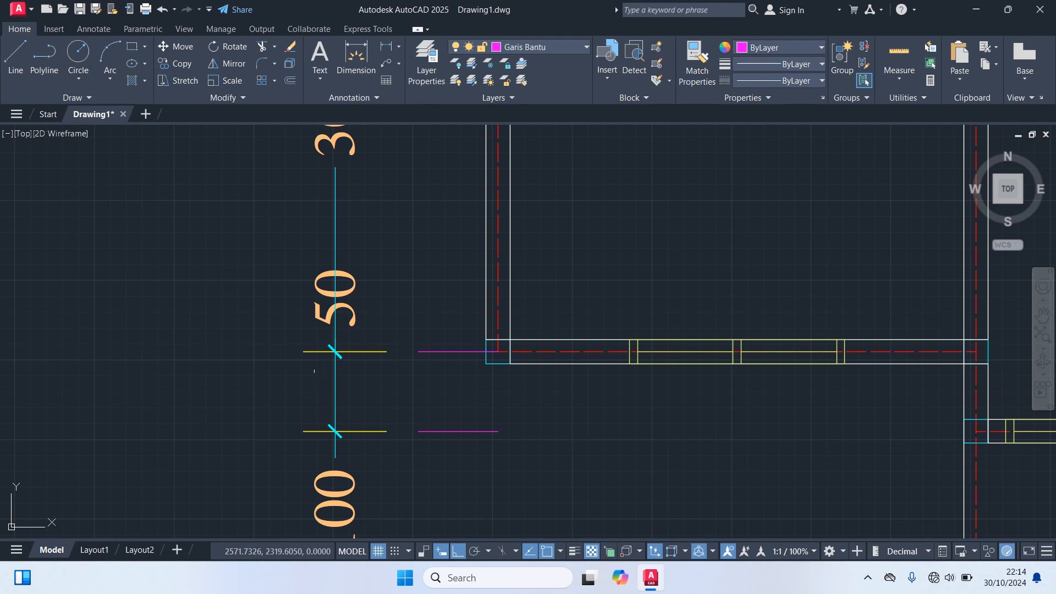
scroll(315, 371, down, 4)
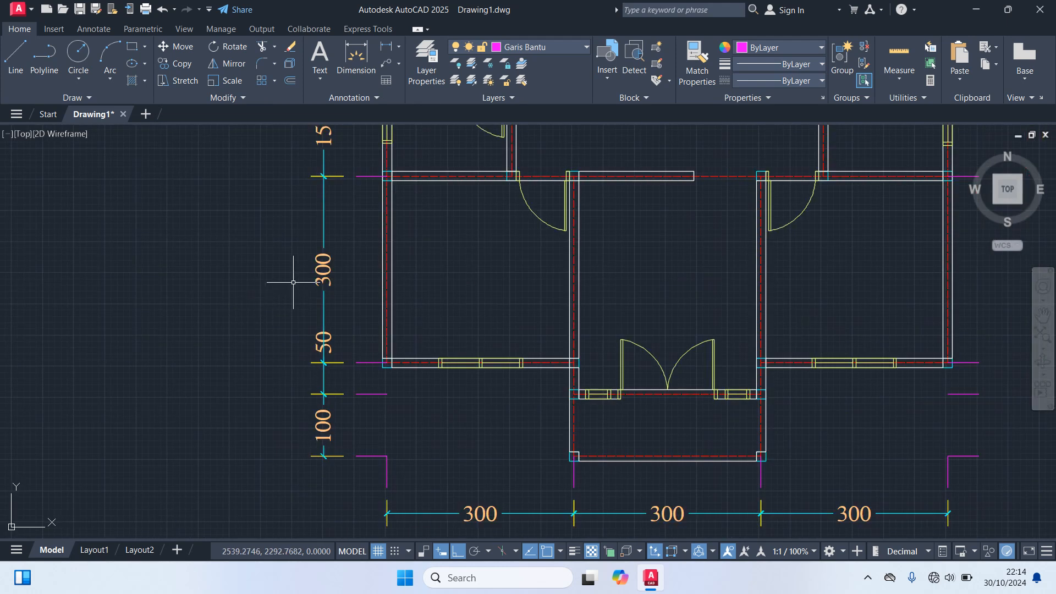
key(Return)
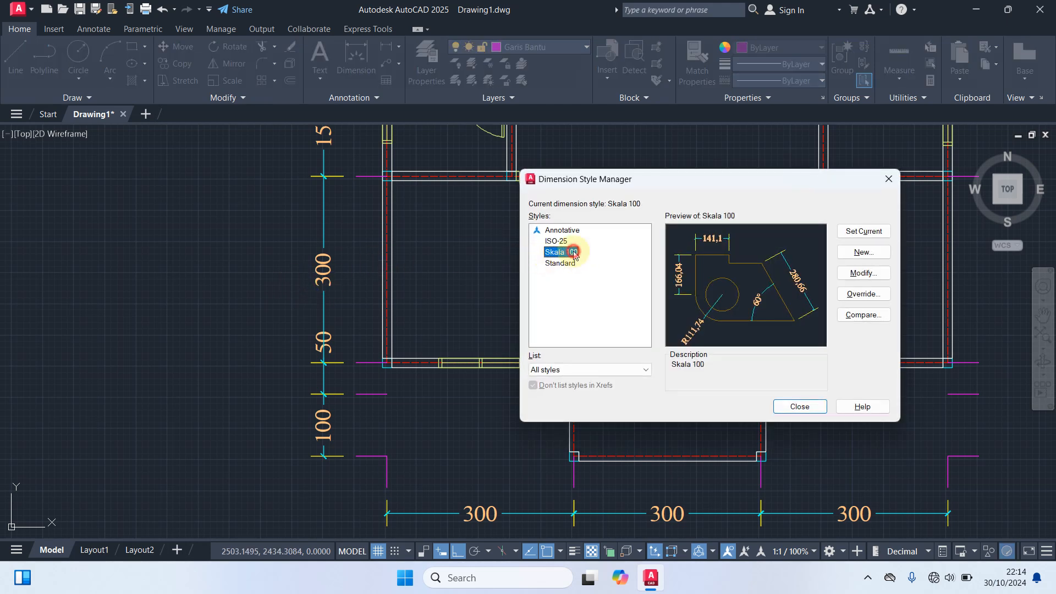
click(851, 273)
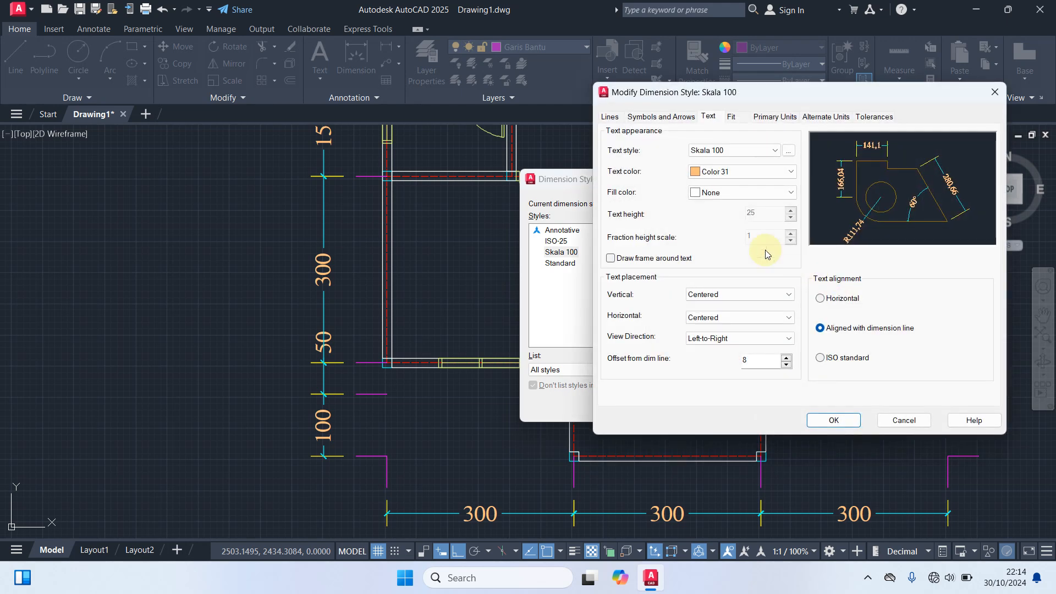
click(788, 151)
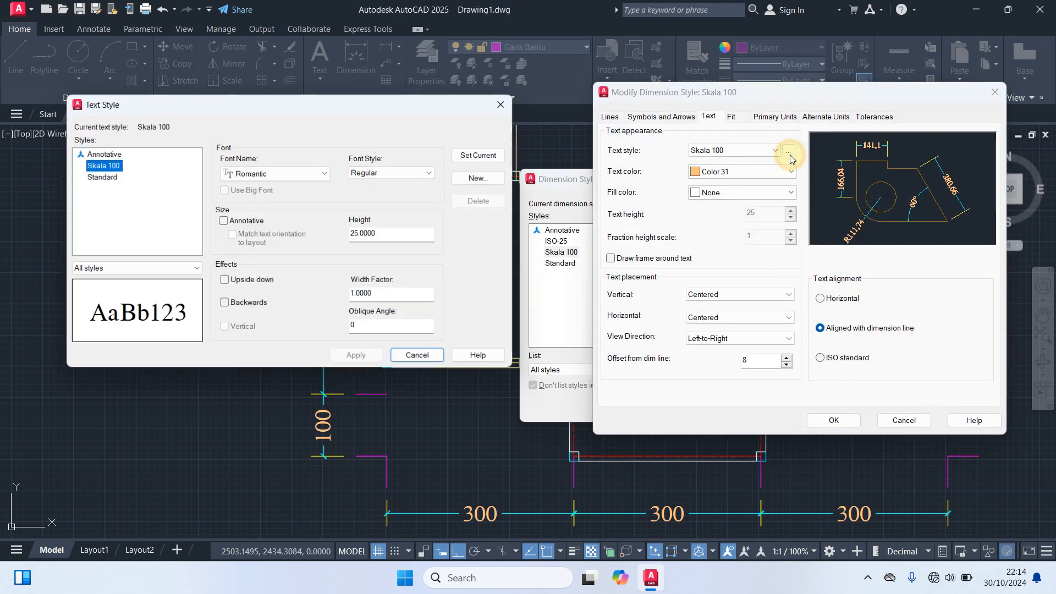
double_click(389, 234)
text(23)
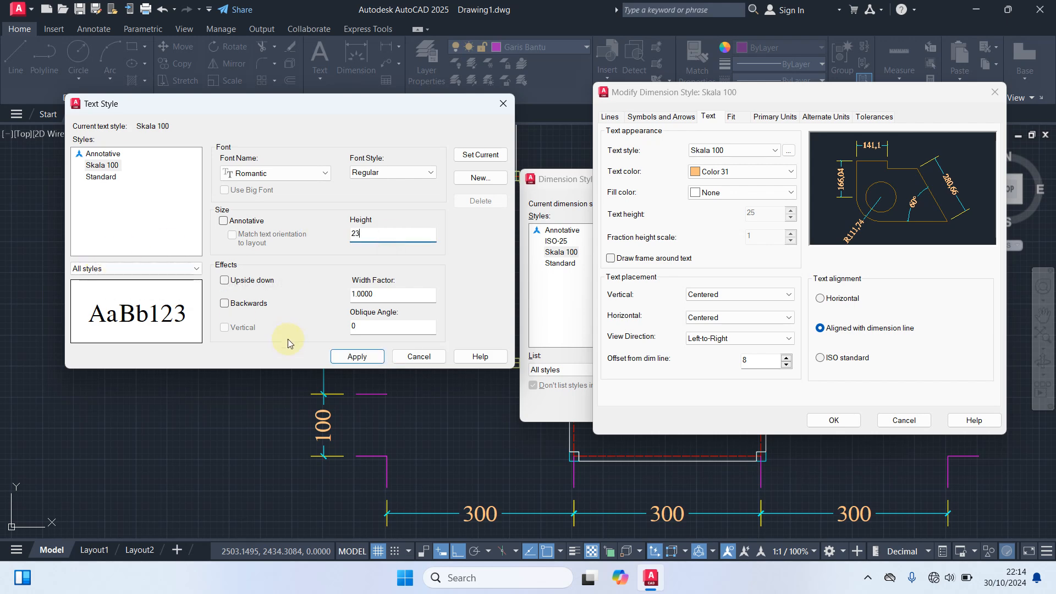
click(363, 358)
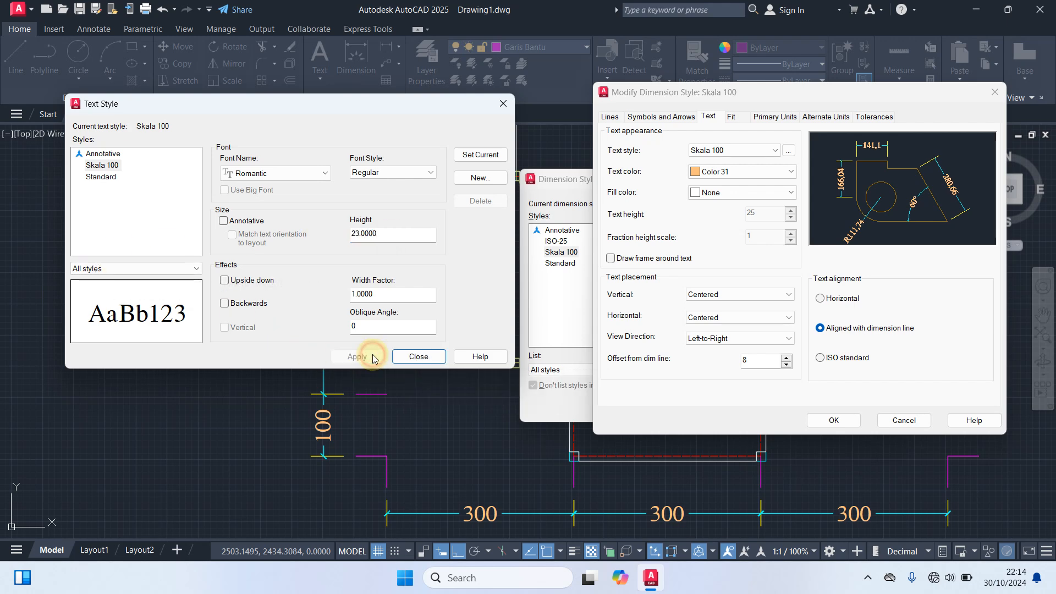
click(424, 358)
click(840, 421)
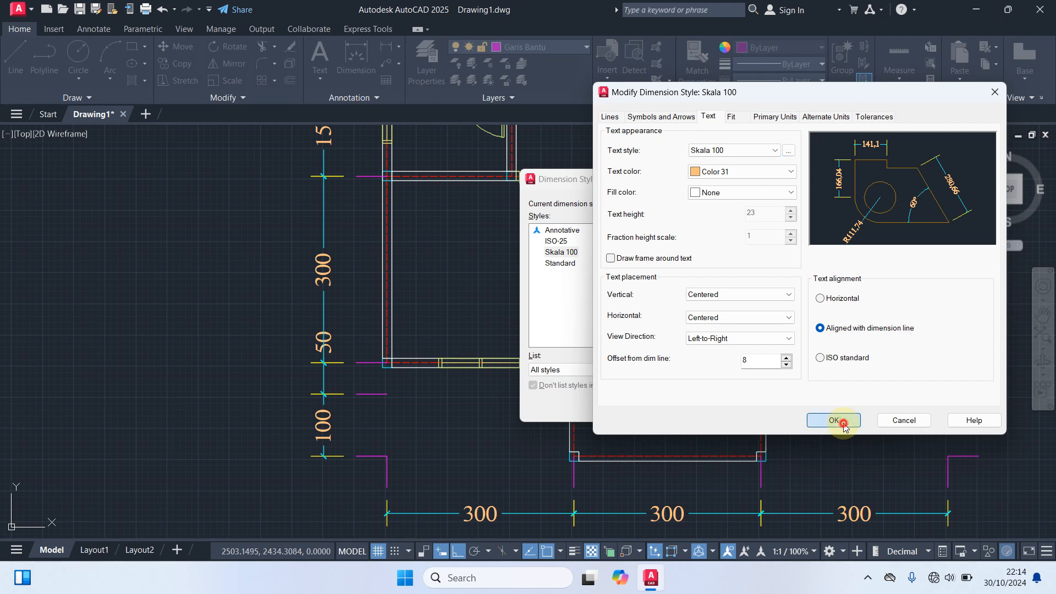
click(800, 407)
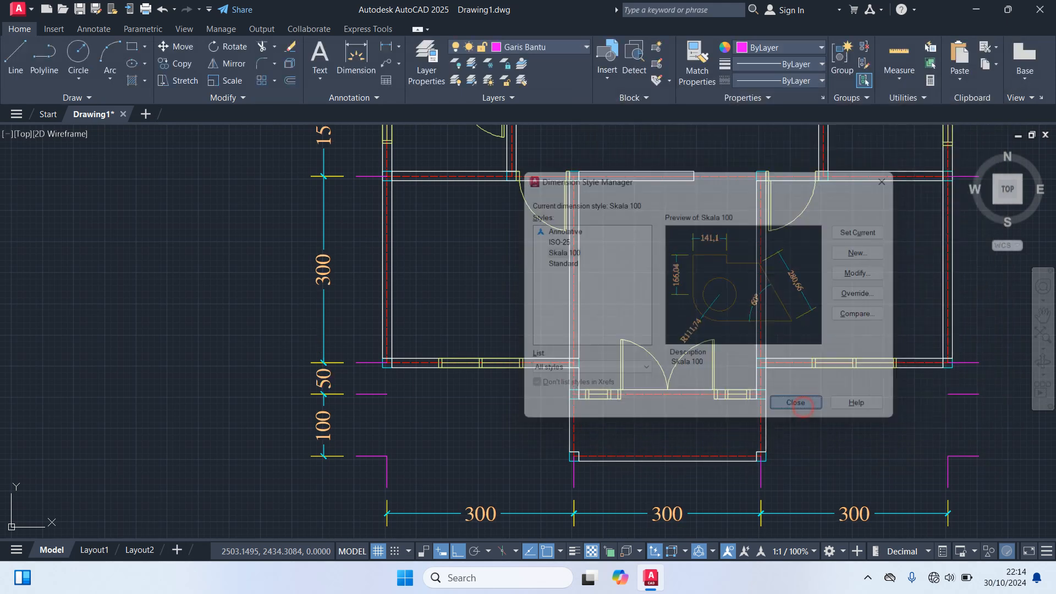
- Add a vertical dimension row along the horizontal guides on the plan's right side with Quick Dimension
scroll(314, 395, up, 4)
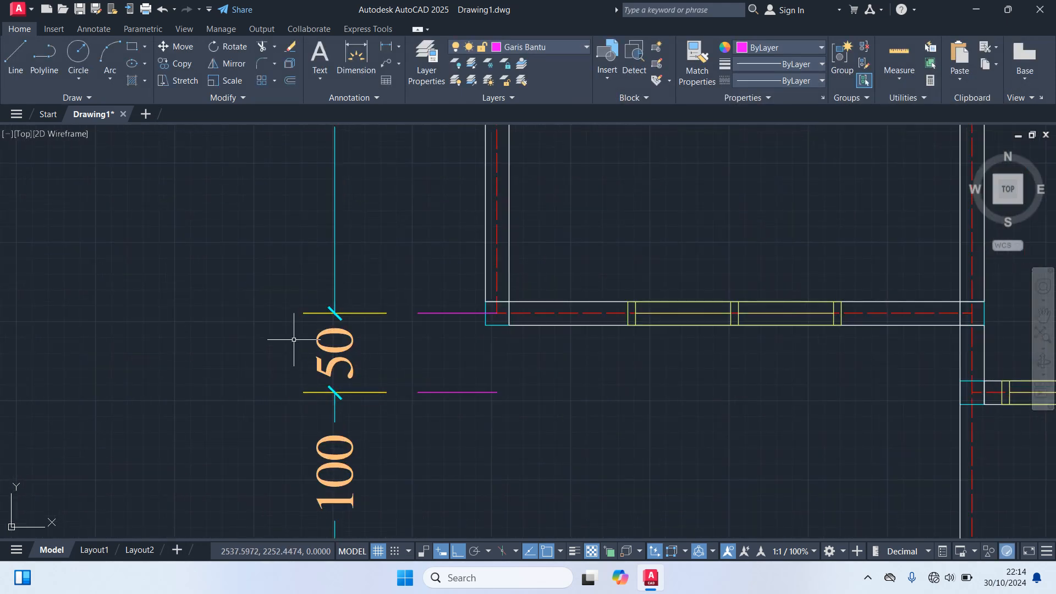
scroll(294, 339, down, 4)
scroll(232, 256, down, 2)
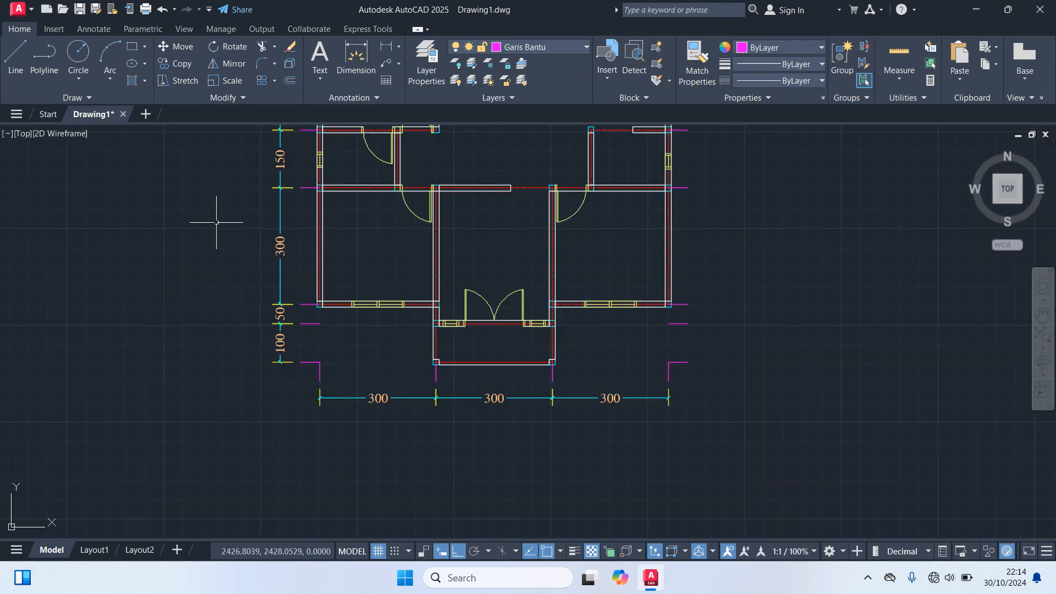
middle_drag(216, 221, 220, 338)
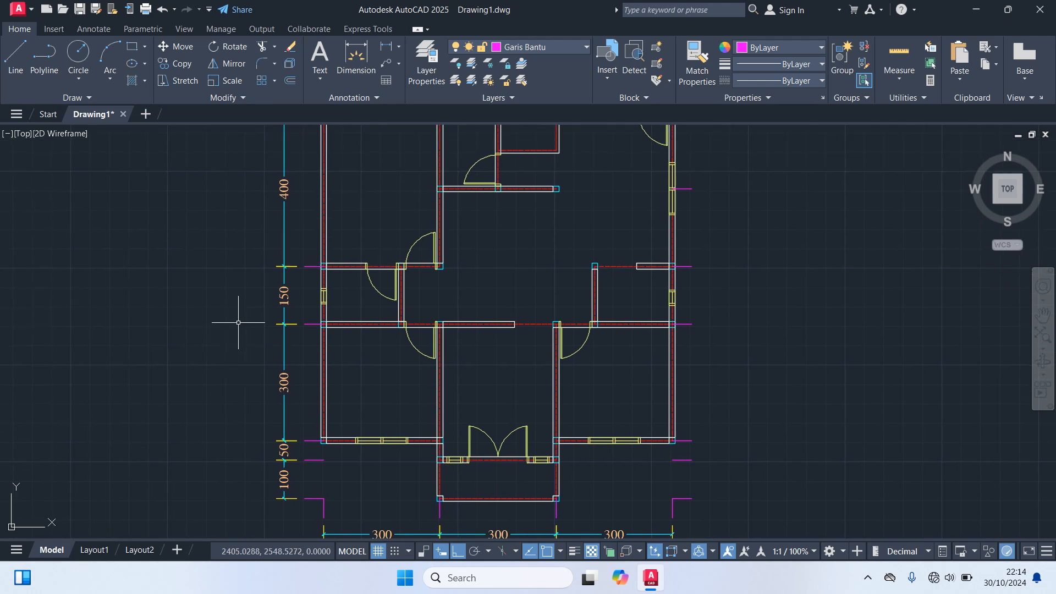
middle_drag(238, 323, 236, 428)
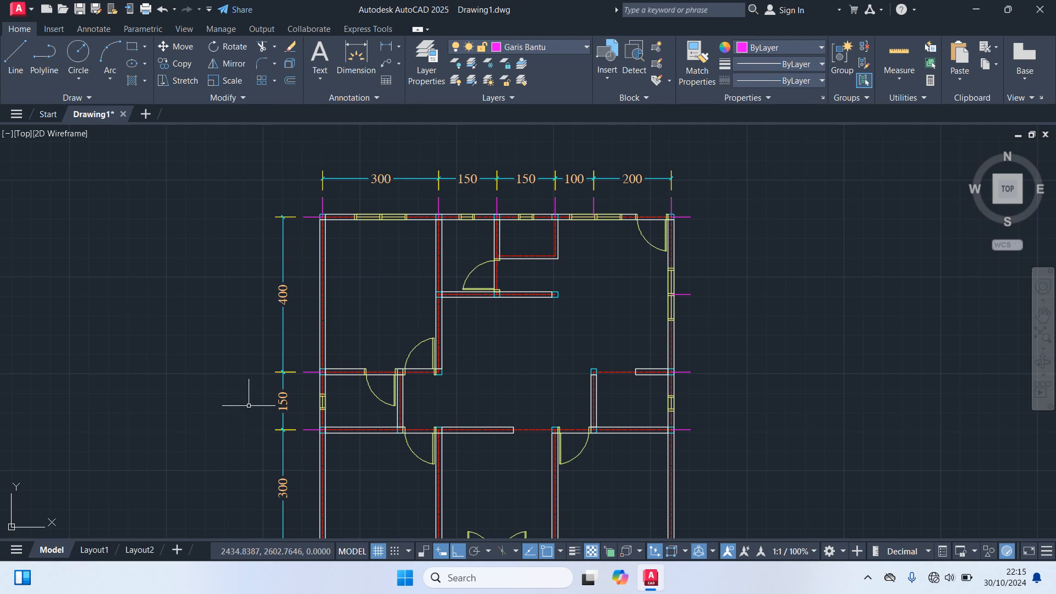
text(qd)
key(Return)
scroll(735, 363, down, 5)
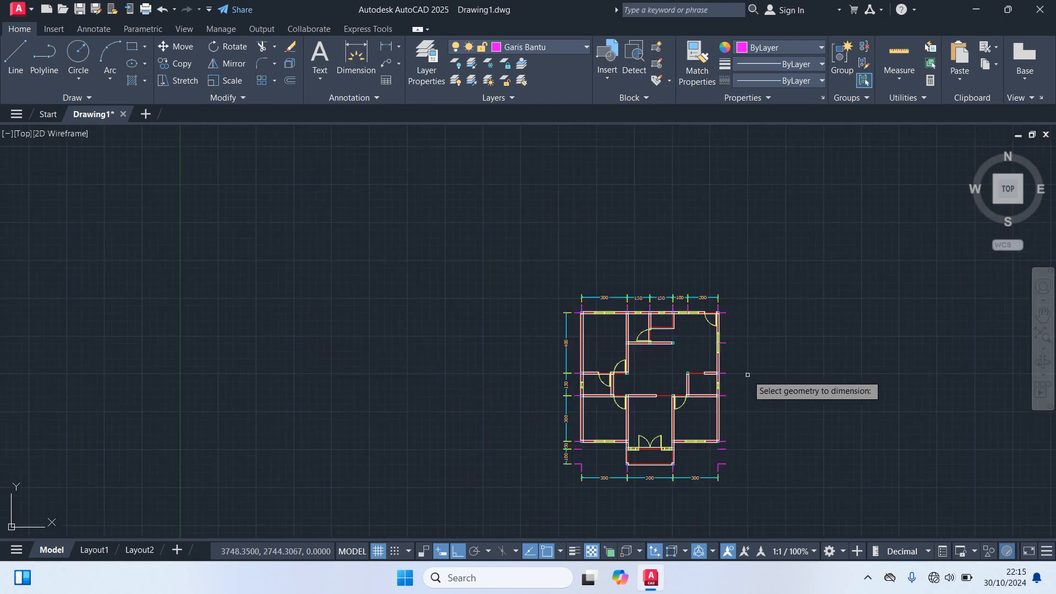
scroll(695, 301, up, 5)
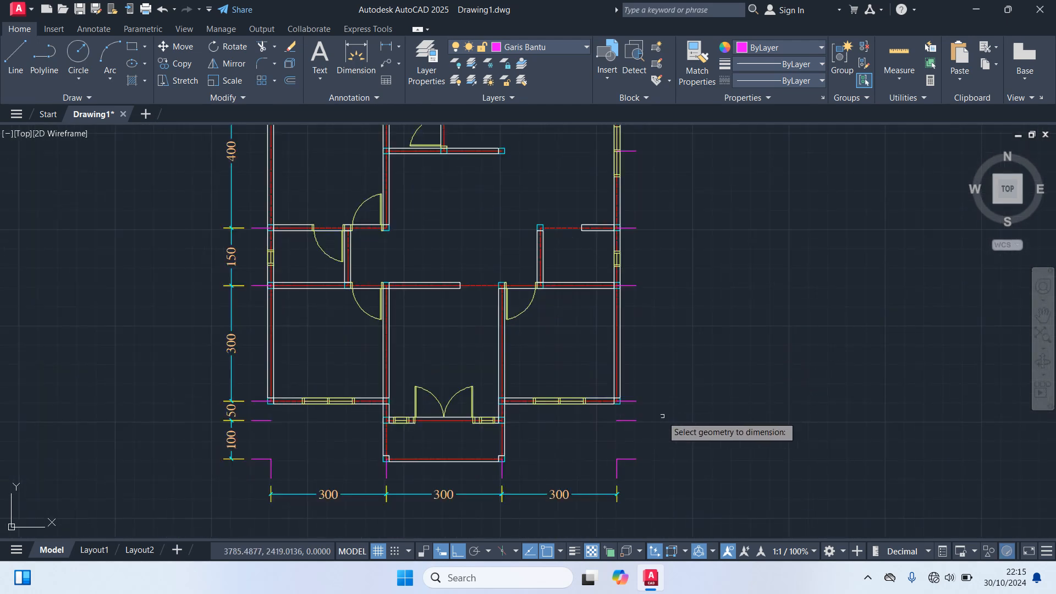
click(639, 477)
middle_drag(638, 142, 620, 278)
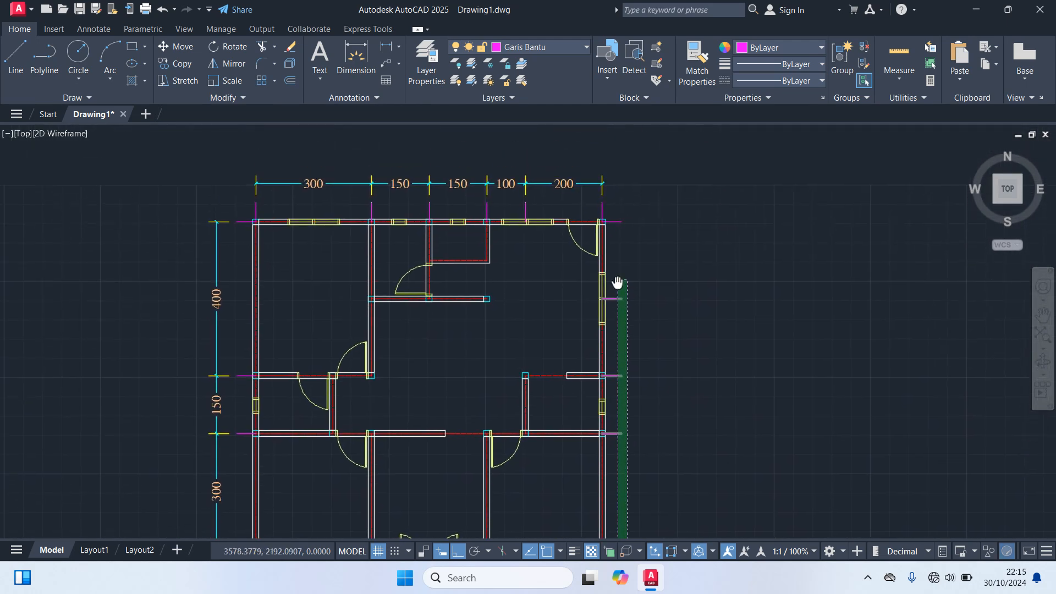
click(618, 205)
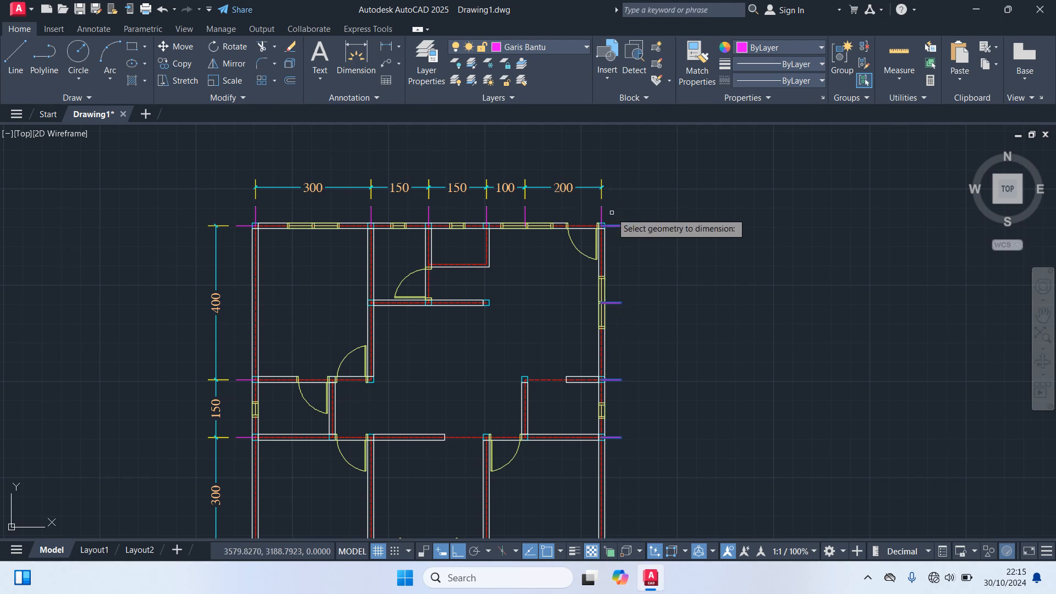
key(Return)
scroll(649, 233, up, 4)
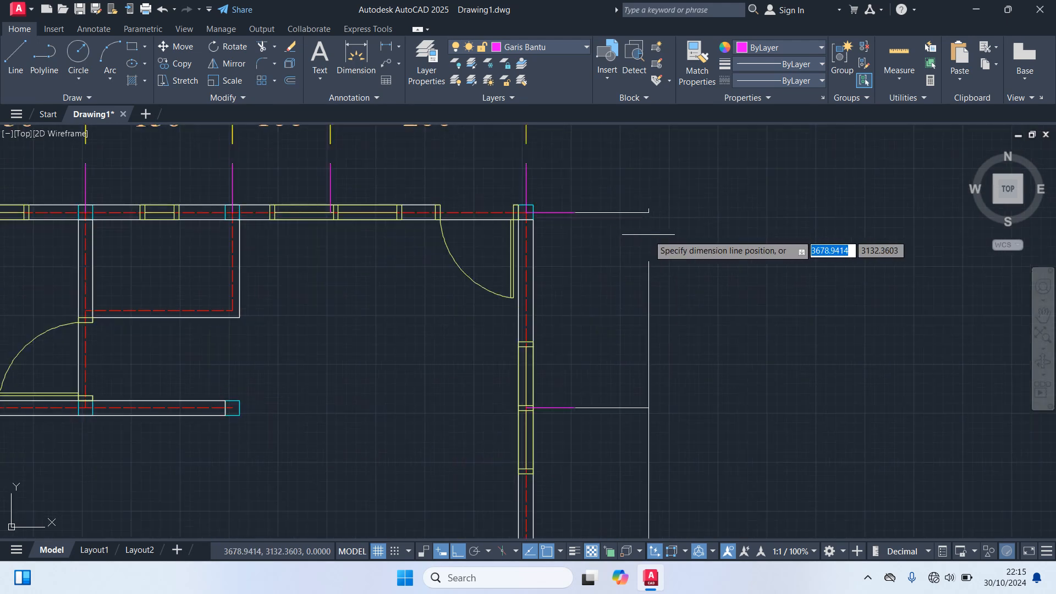
click(619, 233)
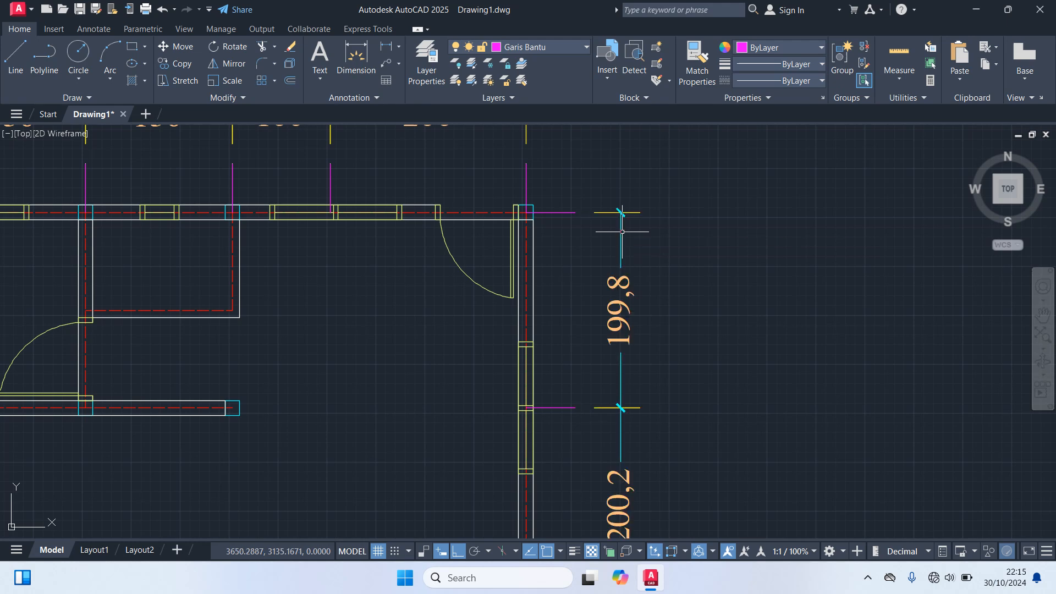
scroll(667, 234, down, 2)
scroll(664, 193, down, 2)
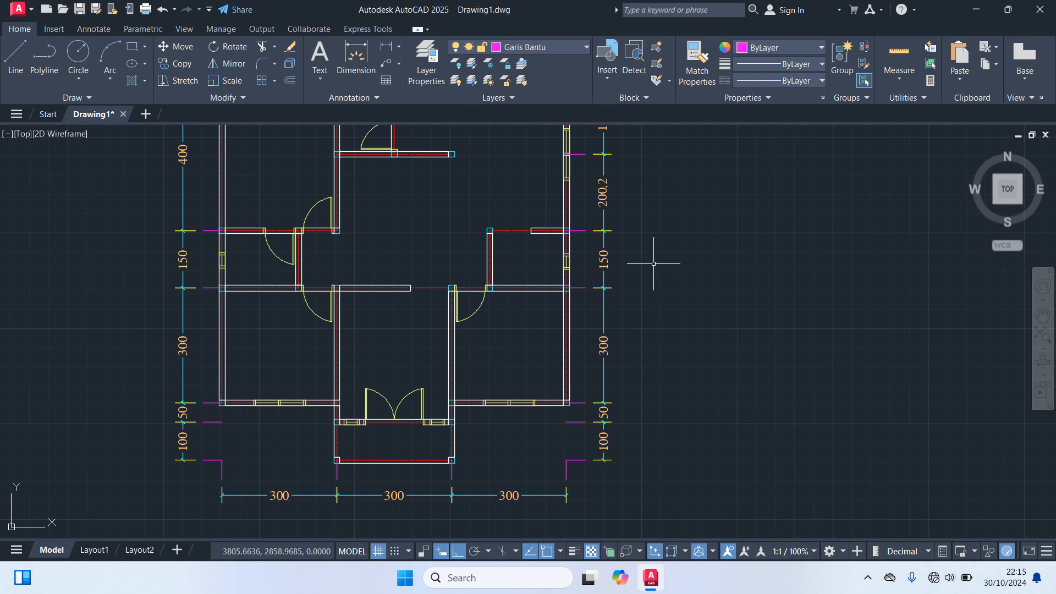
- Draw a horizontal reference line about 500 units long from the interior column's center, extending past the right dimension row
middle_drag(654, 264, 659, 344)
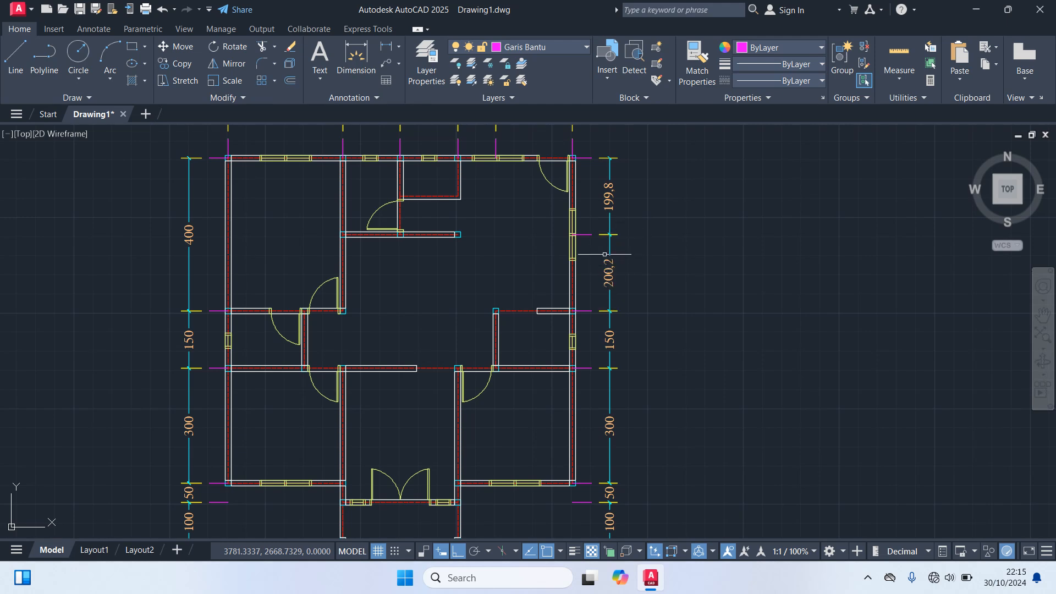
scroll(605, 254, up, 6)
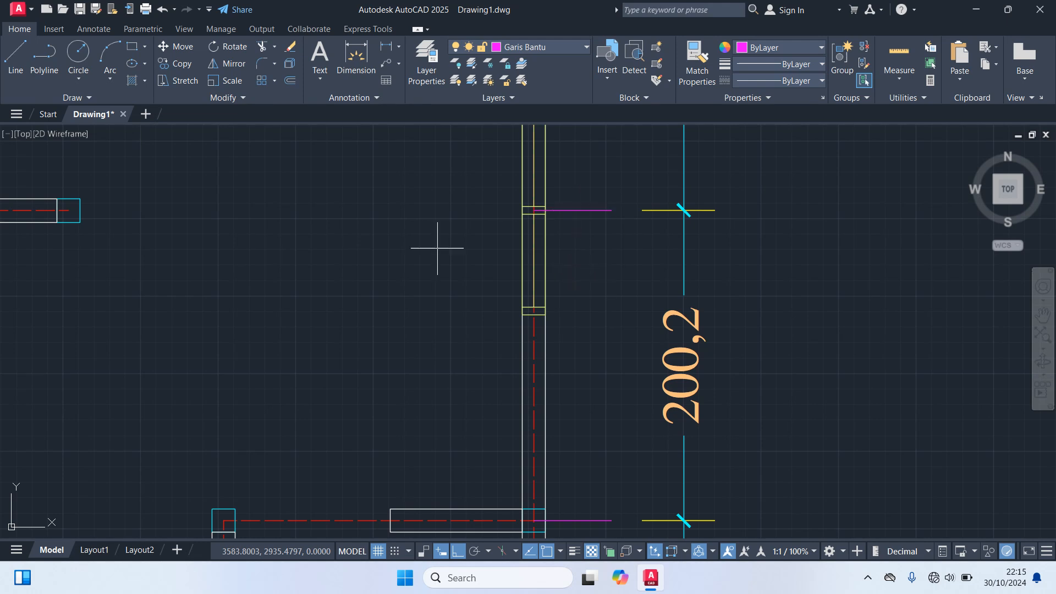
key(space)
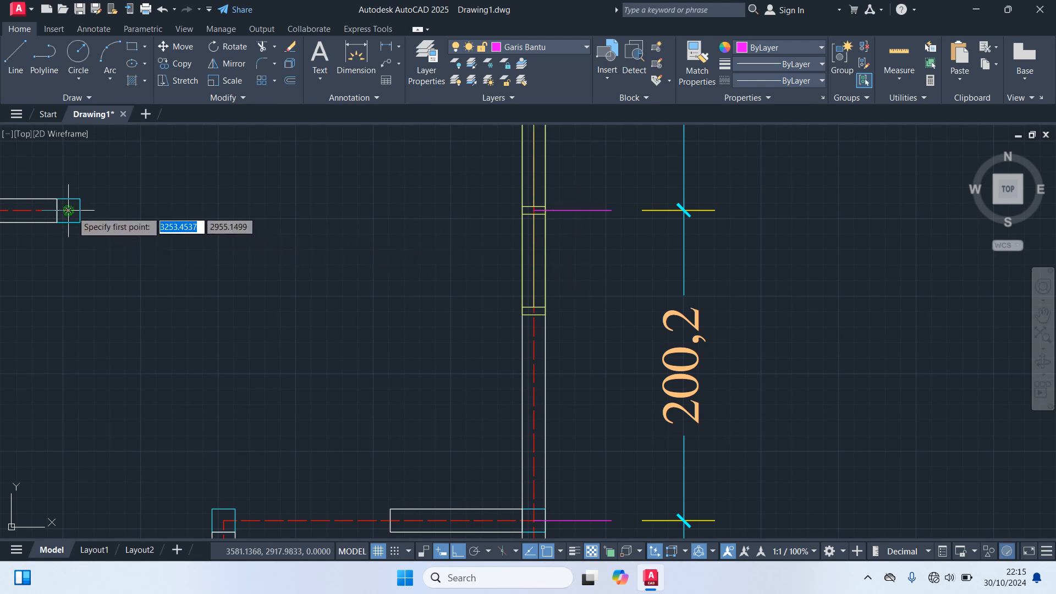
click(68, 210)
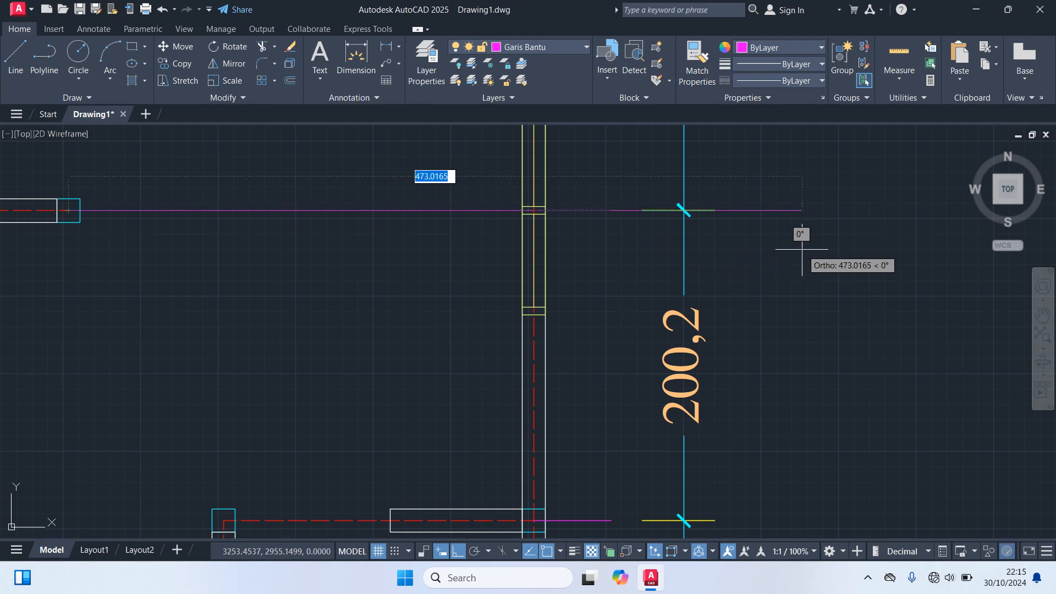
click(844, 244)
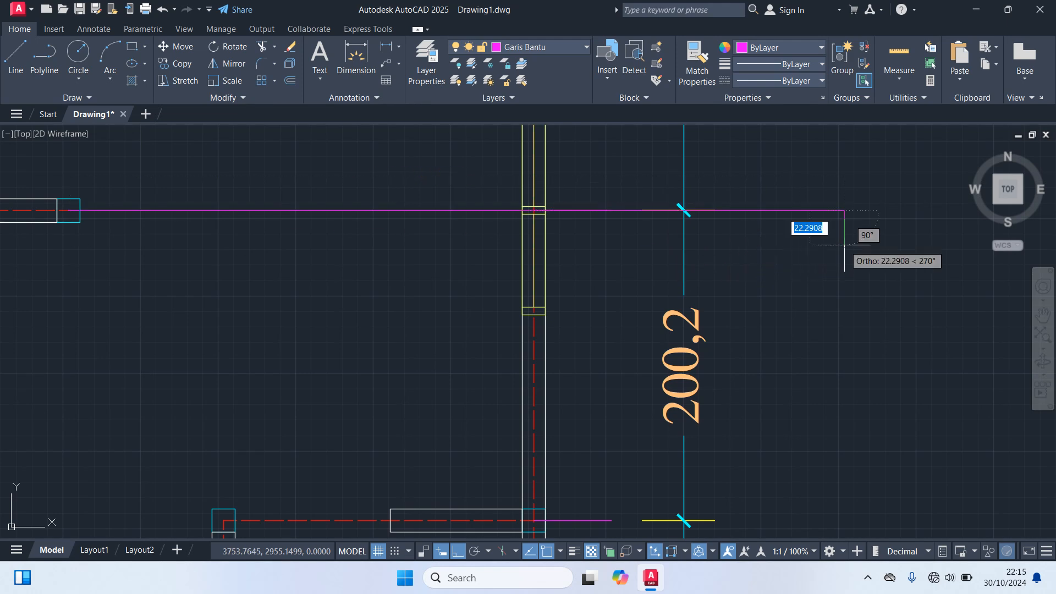
- Move the short guide line beside the right wall's upper window from its wall endpoint down onto the reference line
scroll(624, 231, up, 4)
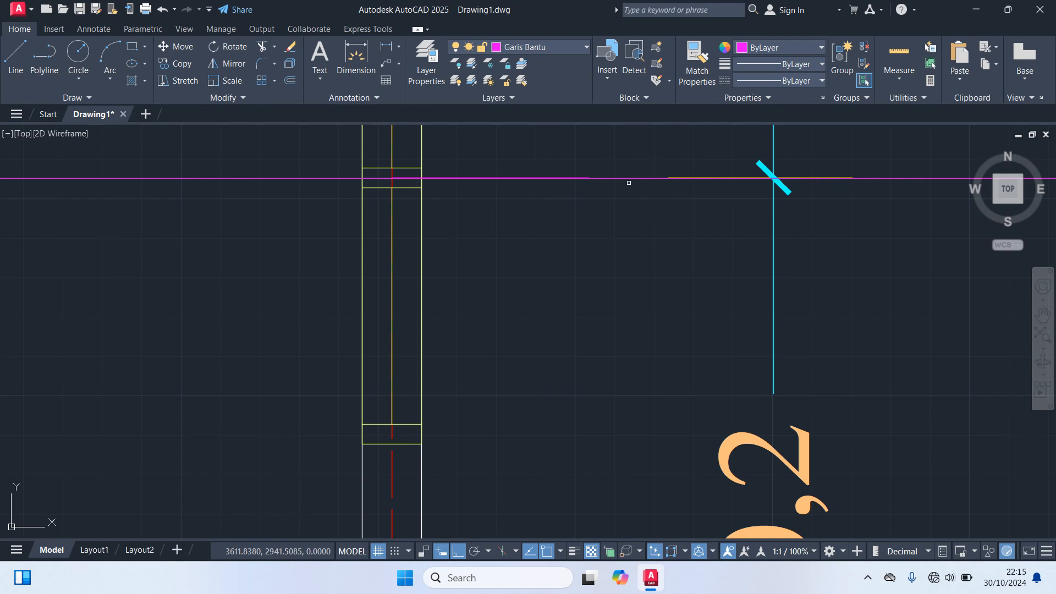
scroll(627, 181, up, 4)
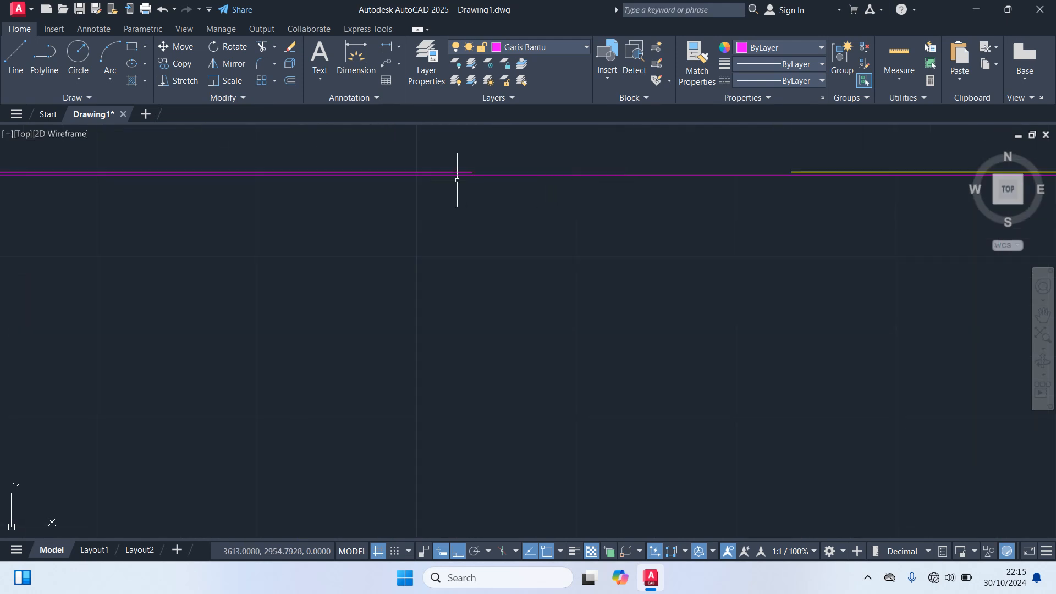
scroll(456, 179, up, 6)
middle_drag(460, 179, 841, 233)
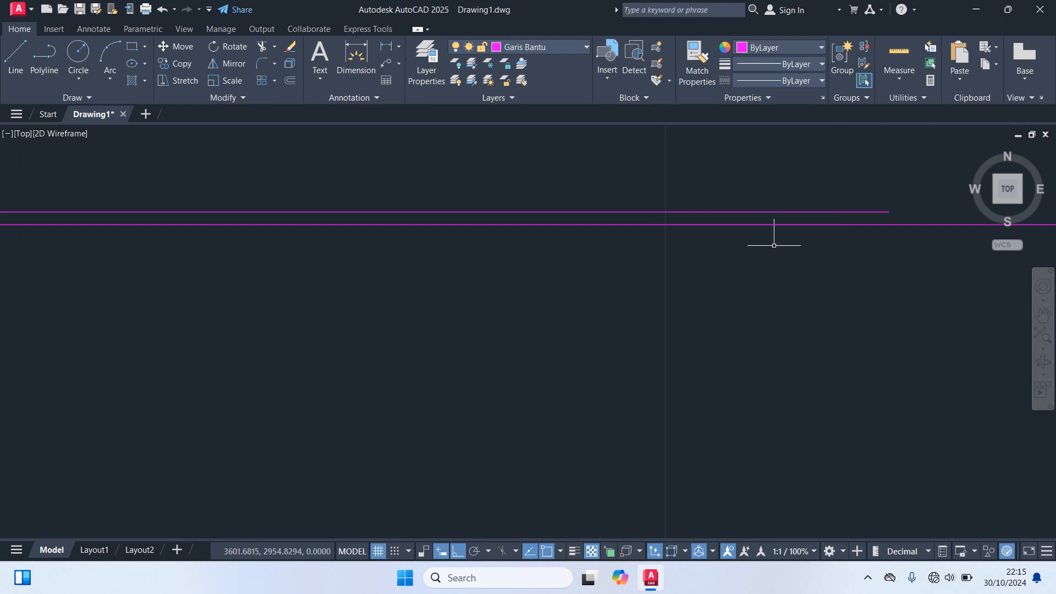
scroll(774, 245, down, 1)
scroll(405, 256, down, 1)
middle_drag(240, 208, 702, 228)
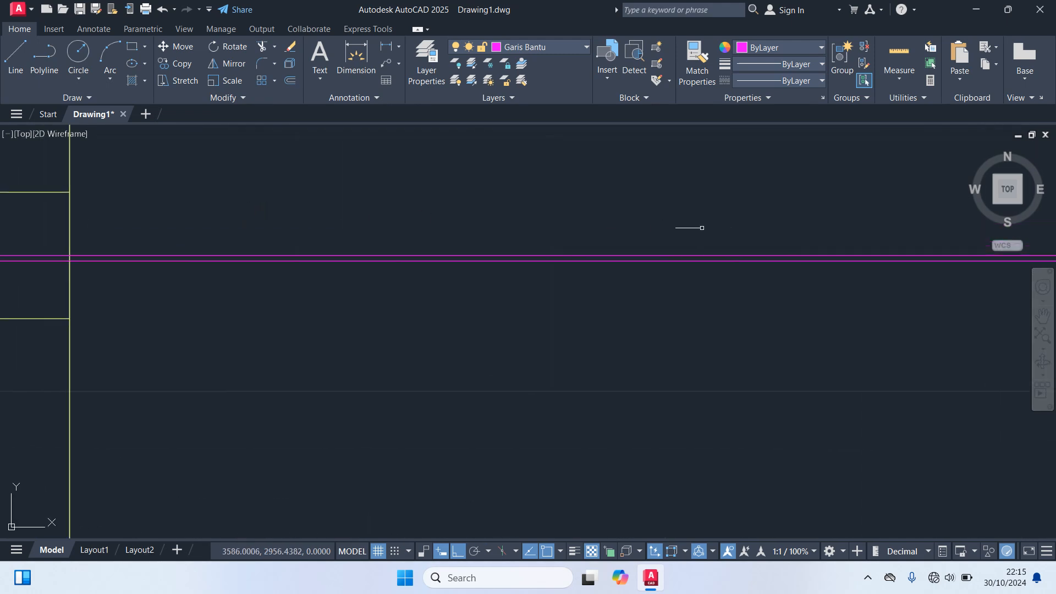
middle_drag(368, 218, 715, 212)
scroll(225, 263, up, 2)
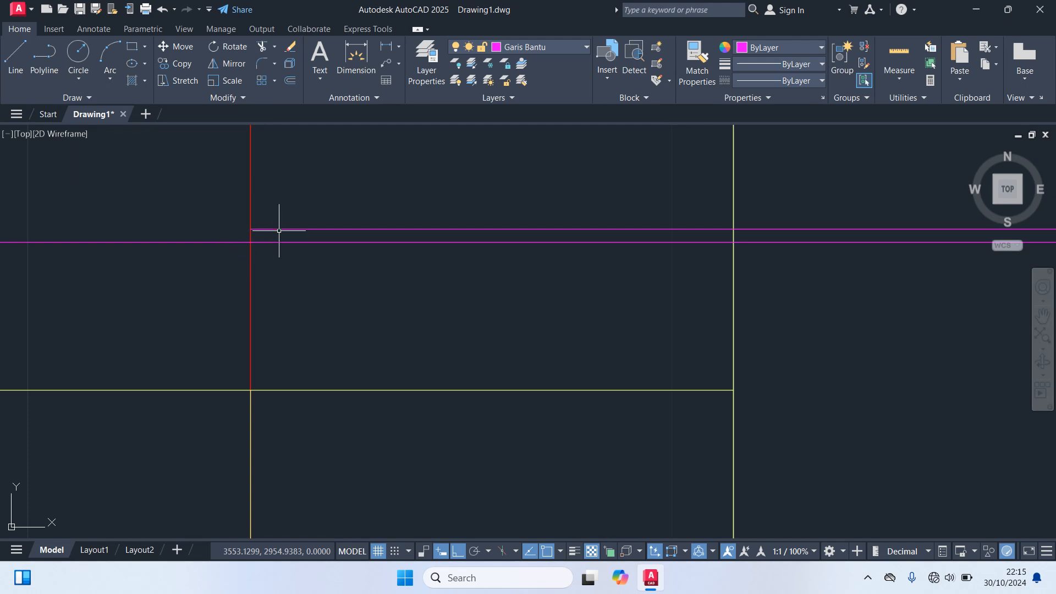
click(279, 230)
scroll(279, 221, up, 2)
text(m)
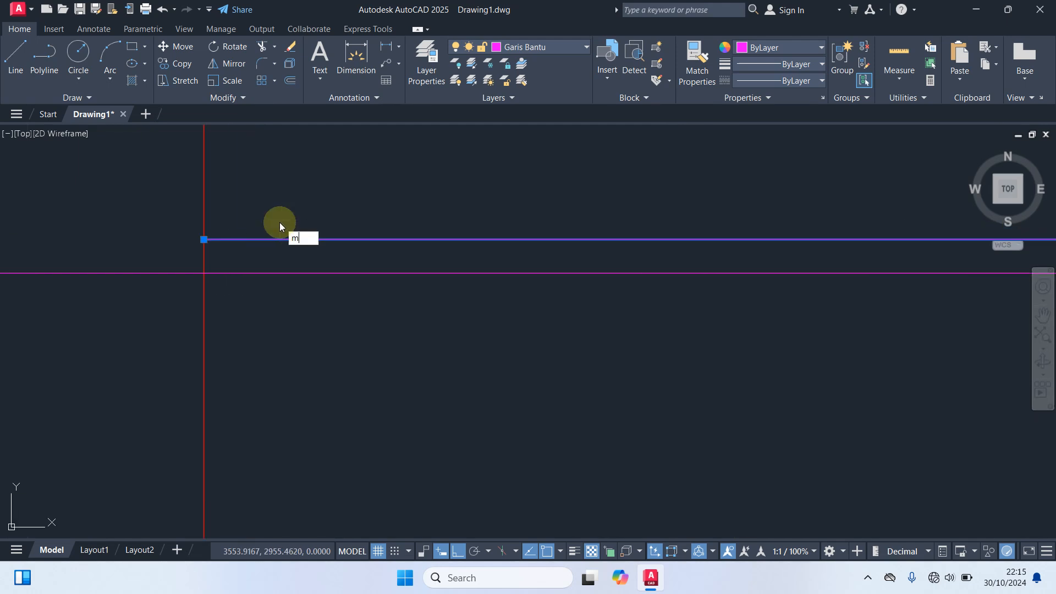
key(Return)
click(203, 239)
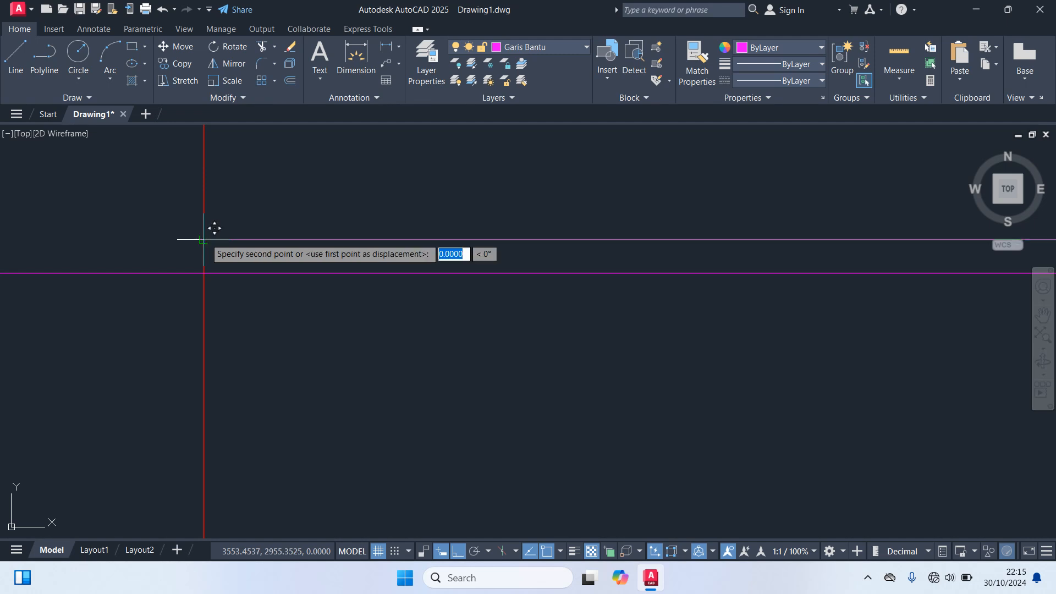
click(201, 272)
- Delete the long horizontal reference line running from the interior column
scroll(220, 286, down, 6)
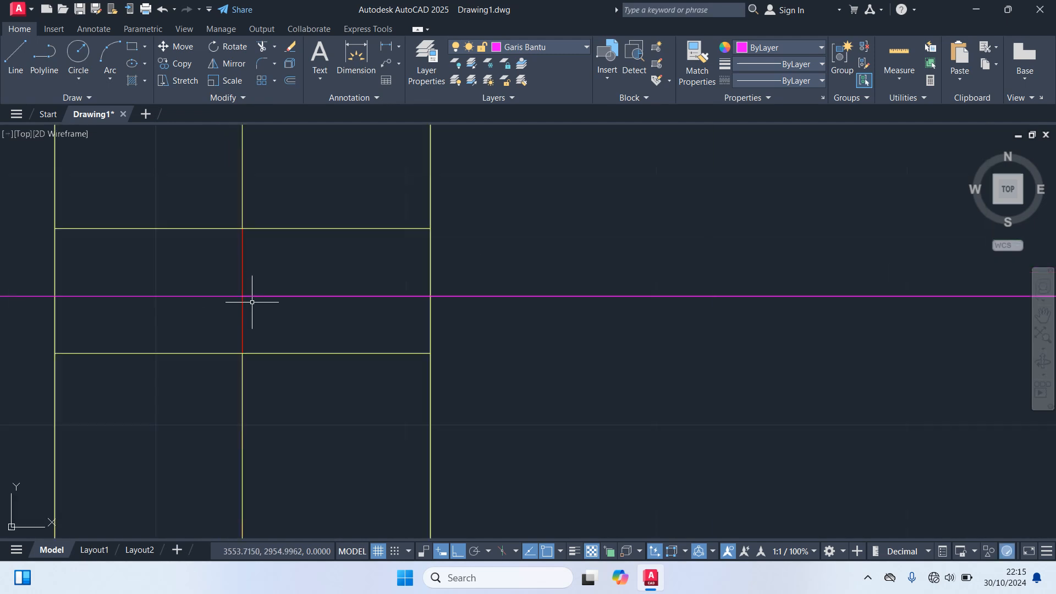
click(137, 334)
click(100, 281)
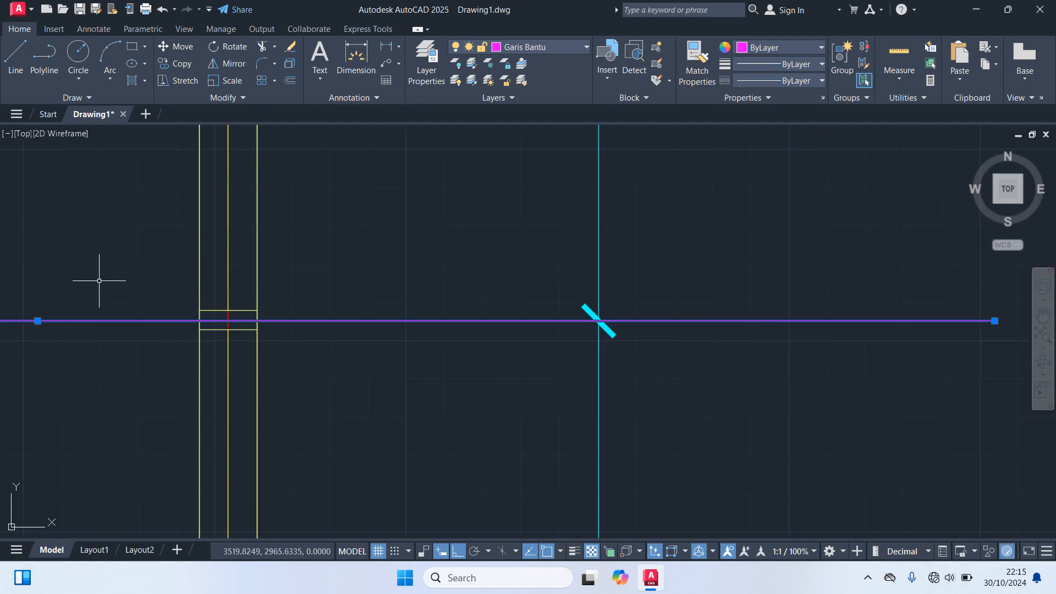
key(Delete)
- Make Dimensi the current layer
scroll(142, 284, down, 4)
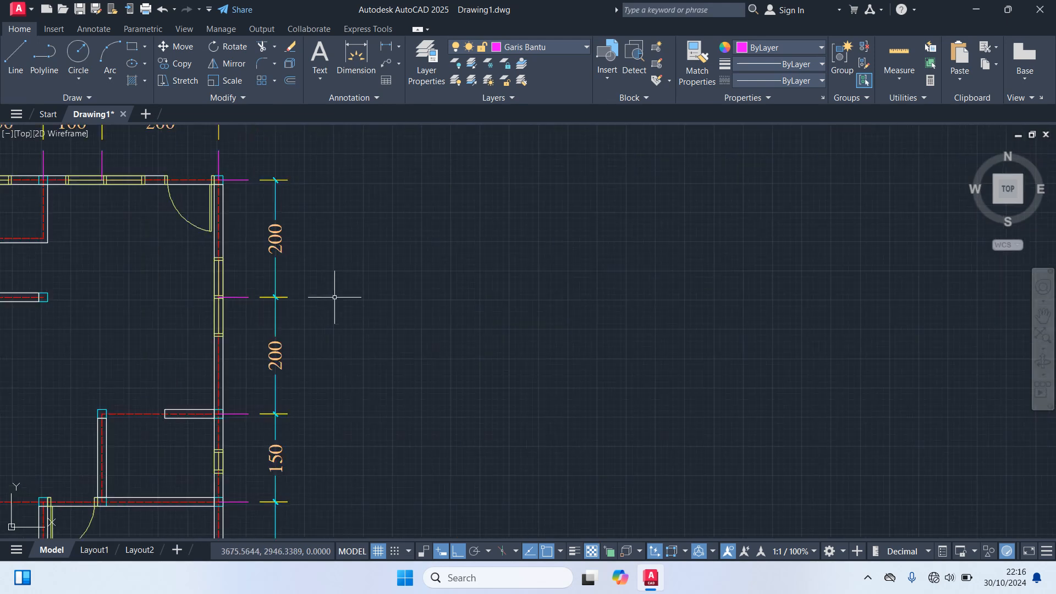
middle_drag(345, 283, 378, 236)
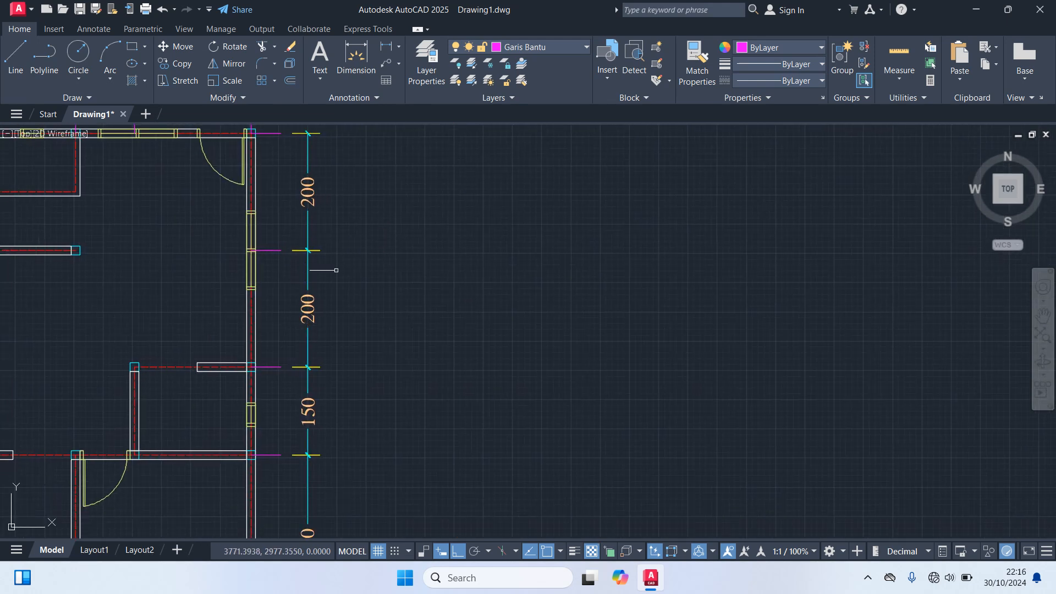
scroll(368, 293, down, 2)
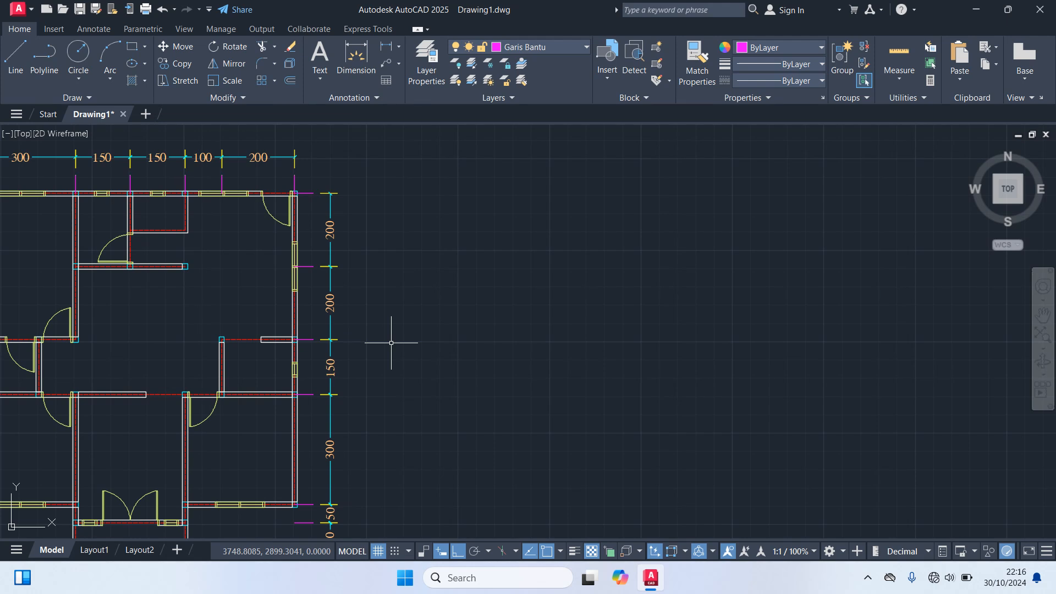
scroll(398, 366, down, 2)
middle_drag(382, 395, 587, 364)
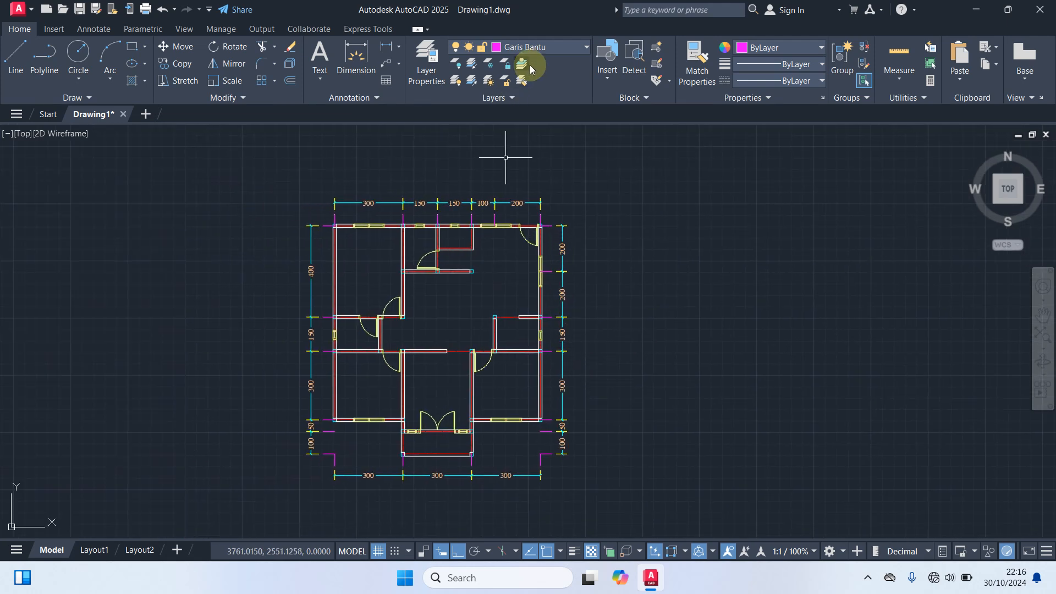
click(544, 48)
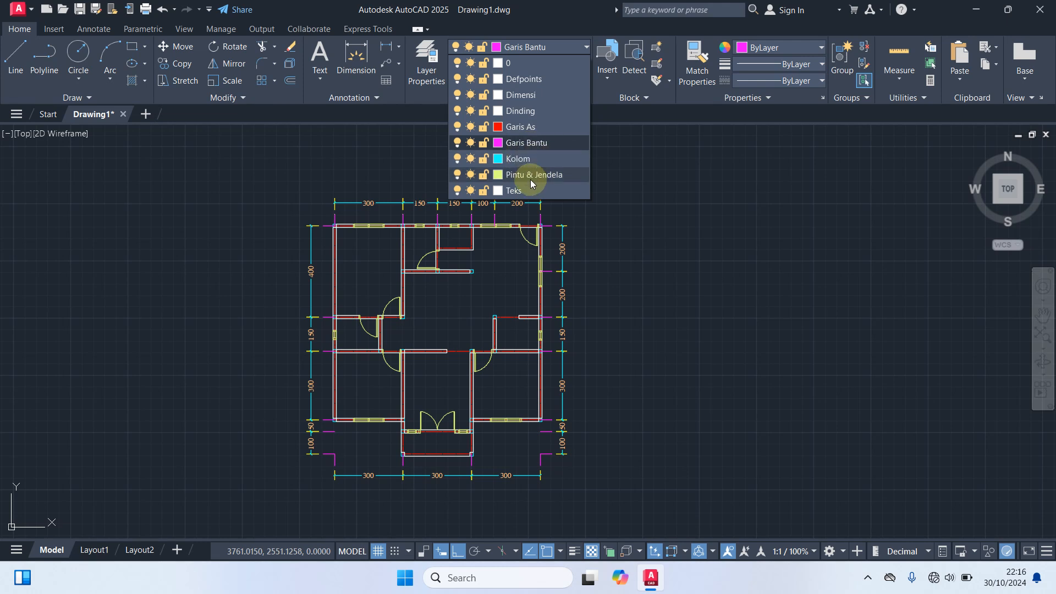
click(529, 95)
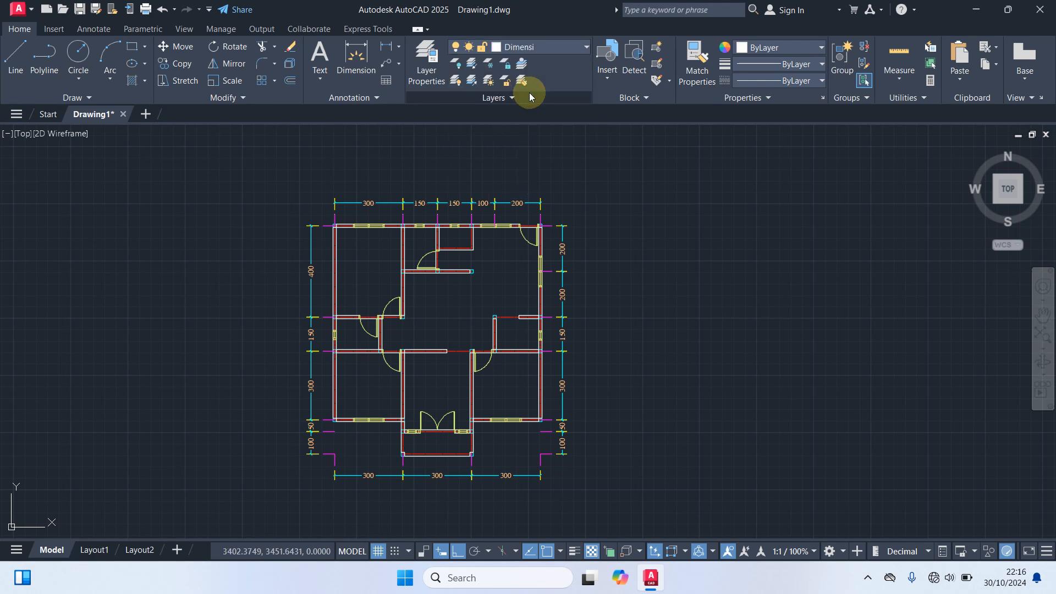
- Check which layer the dimensions on each of the four sides of the plan are assigned to
click(560, 232)
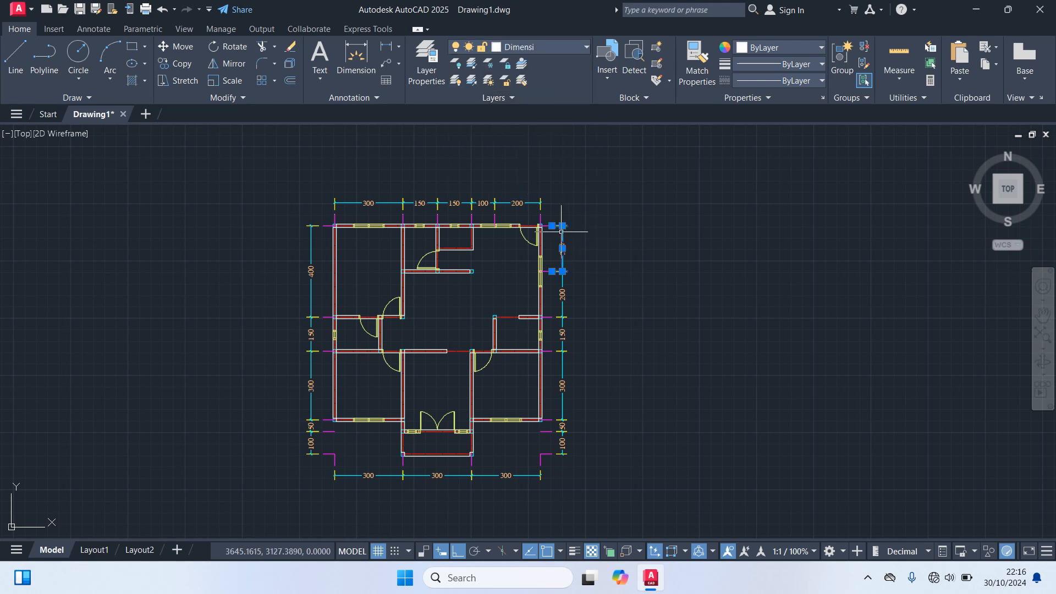
key(Escape)
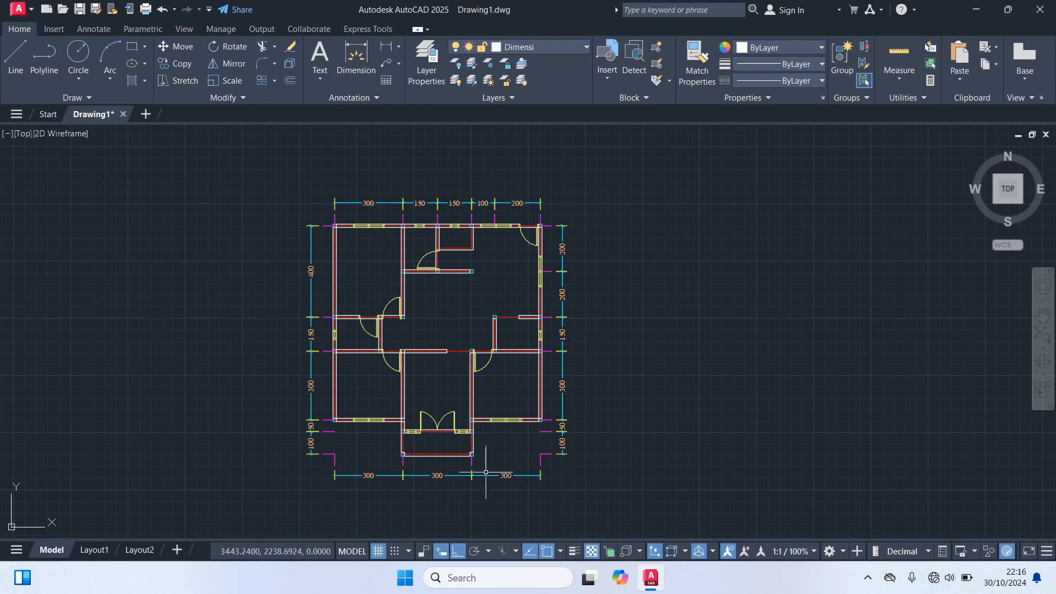
click(489, 473)
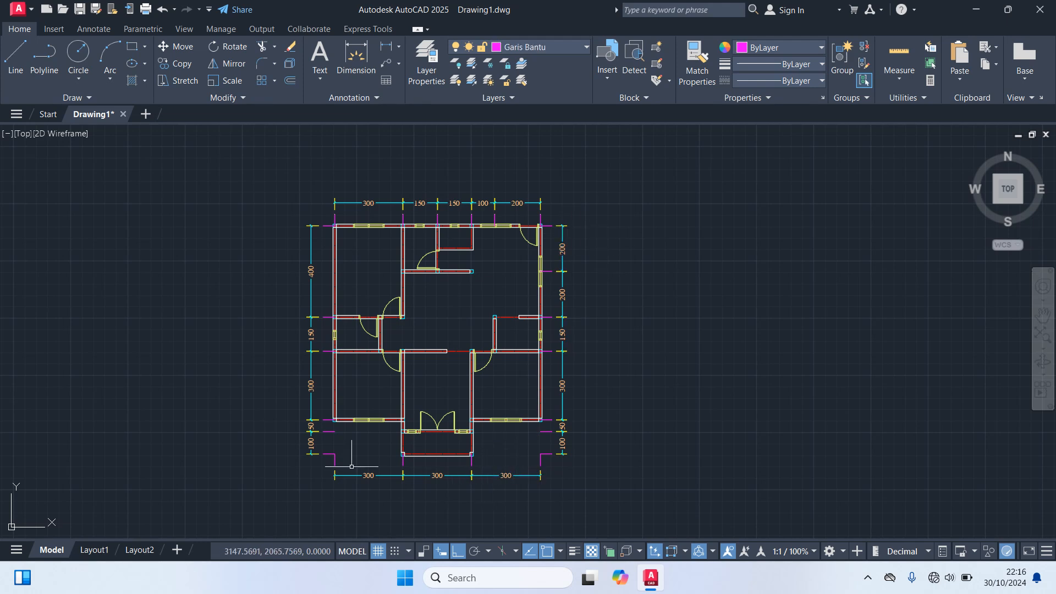
key(Escape)
click(311, 366)
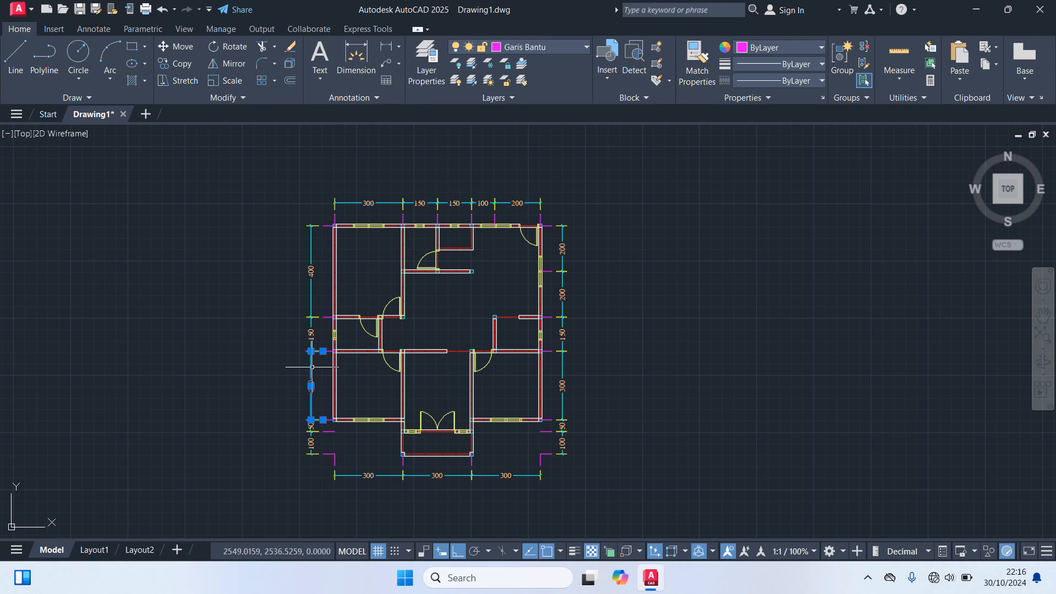
key(Escape)
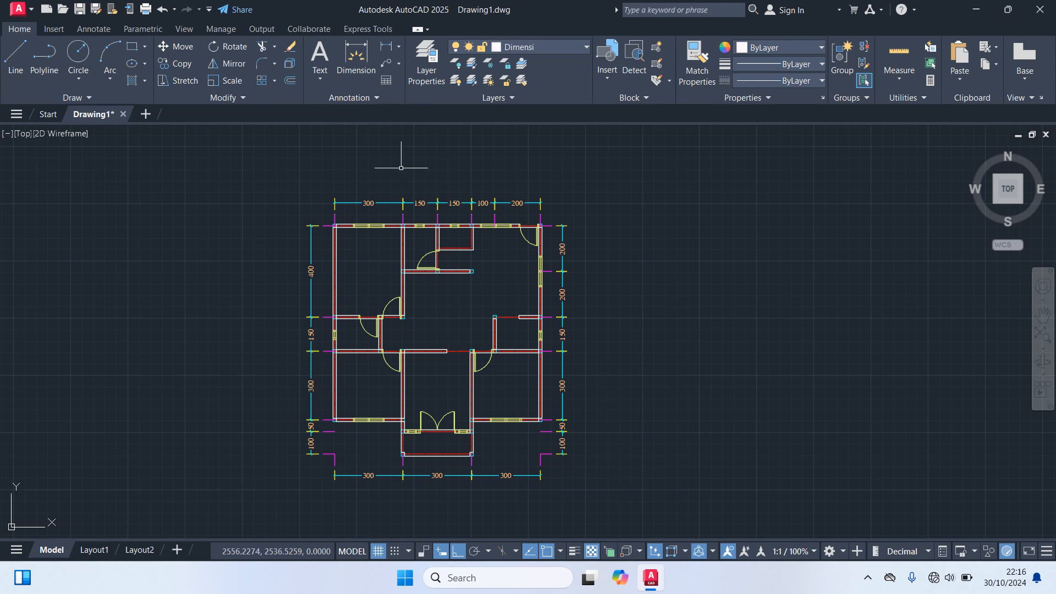
click(425, 203)
key(Escape)
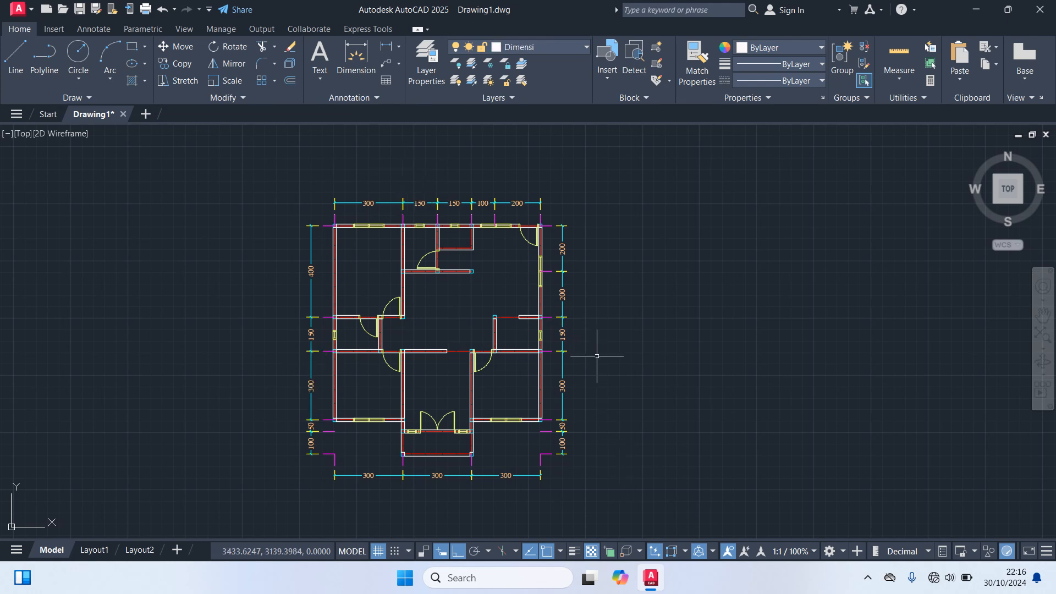
- Assign the right, bottom and left dimension rows of the floor plan to the Dimensi layer
click(604, 484)
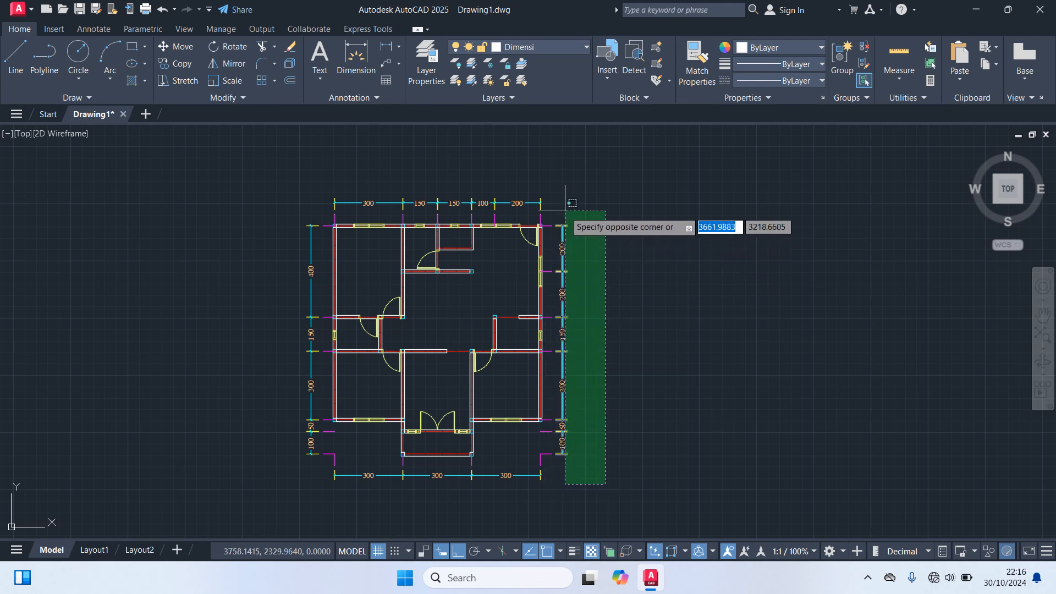
click(563, 208)
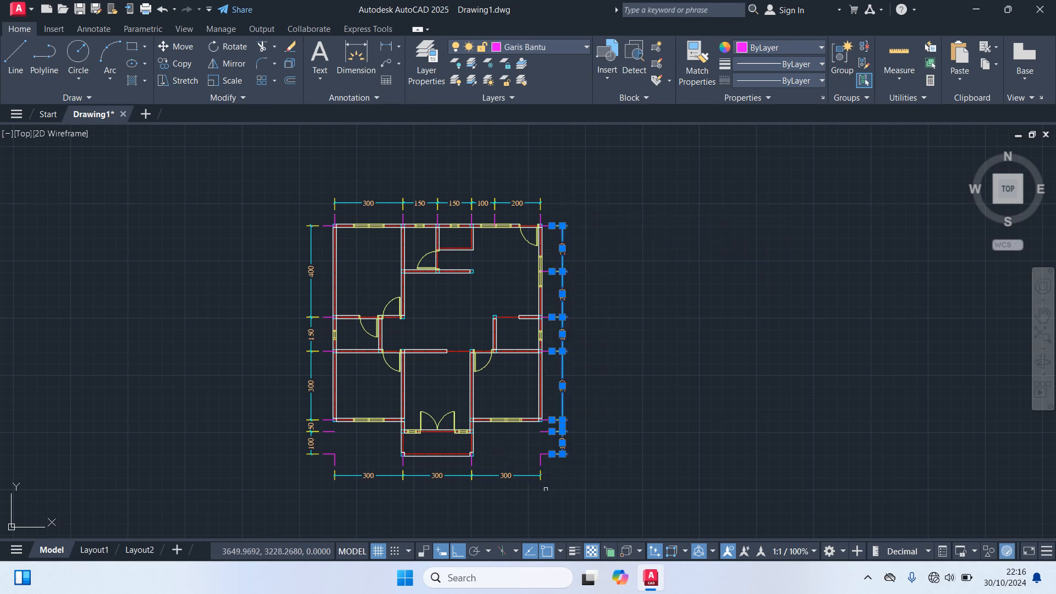
click(295, 471)
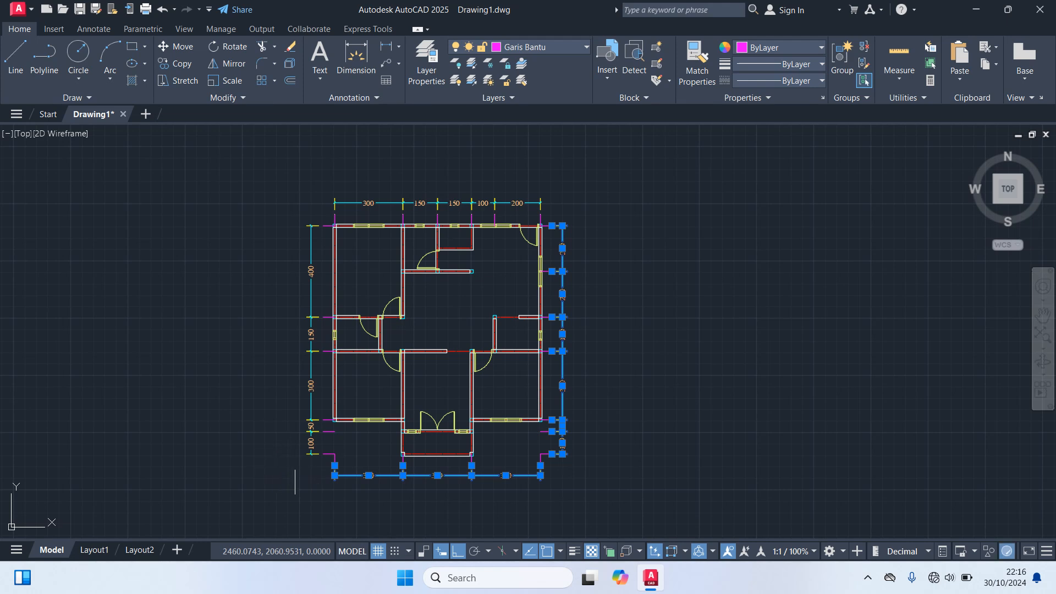
click(309, 473)
click(236, 203)
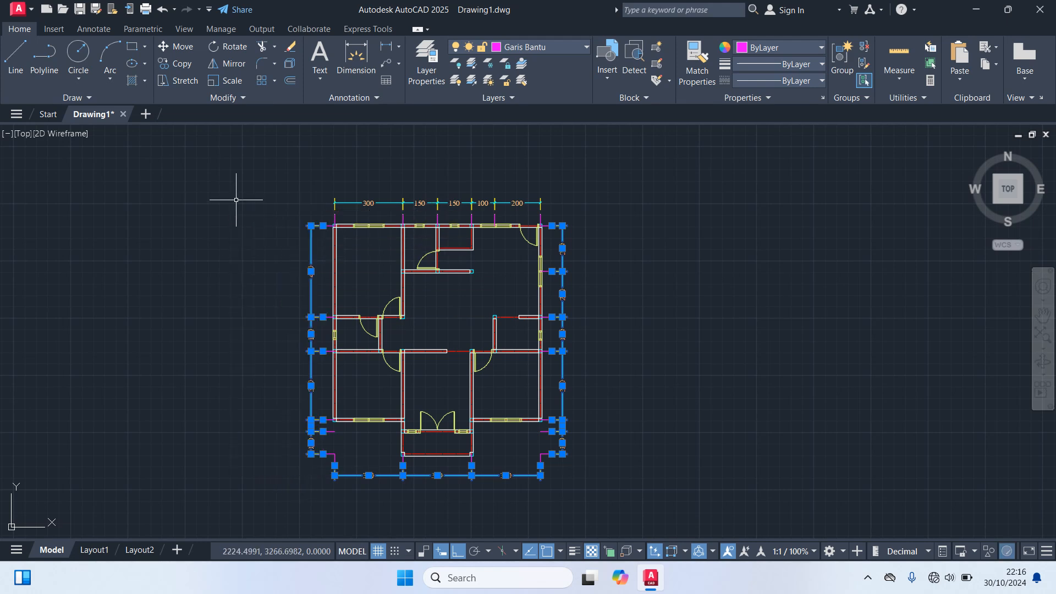
click(528, 49)
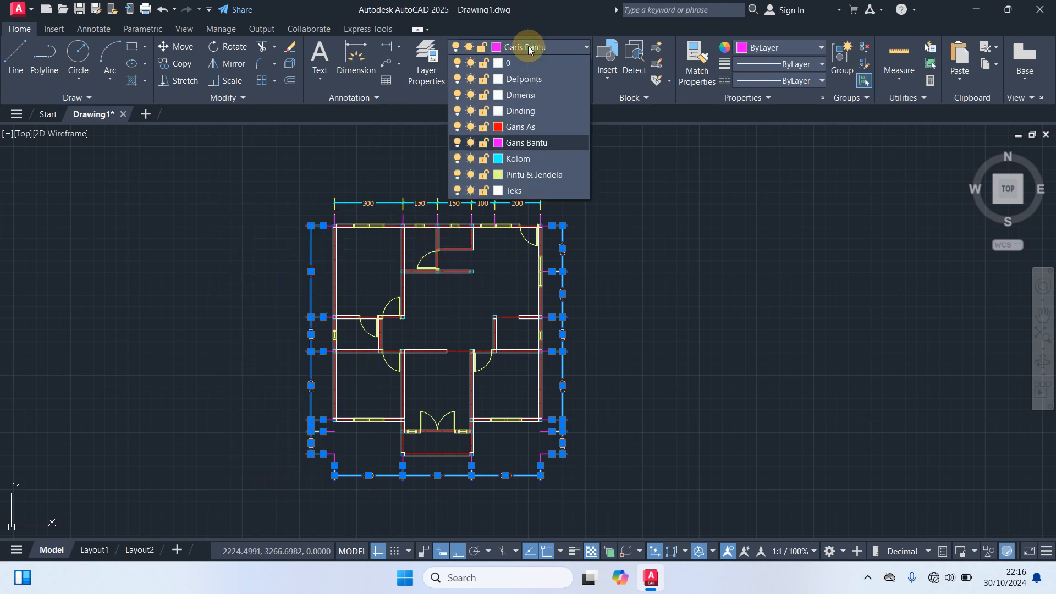
click(536, 100)
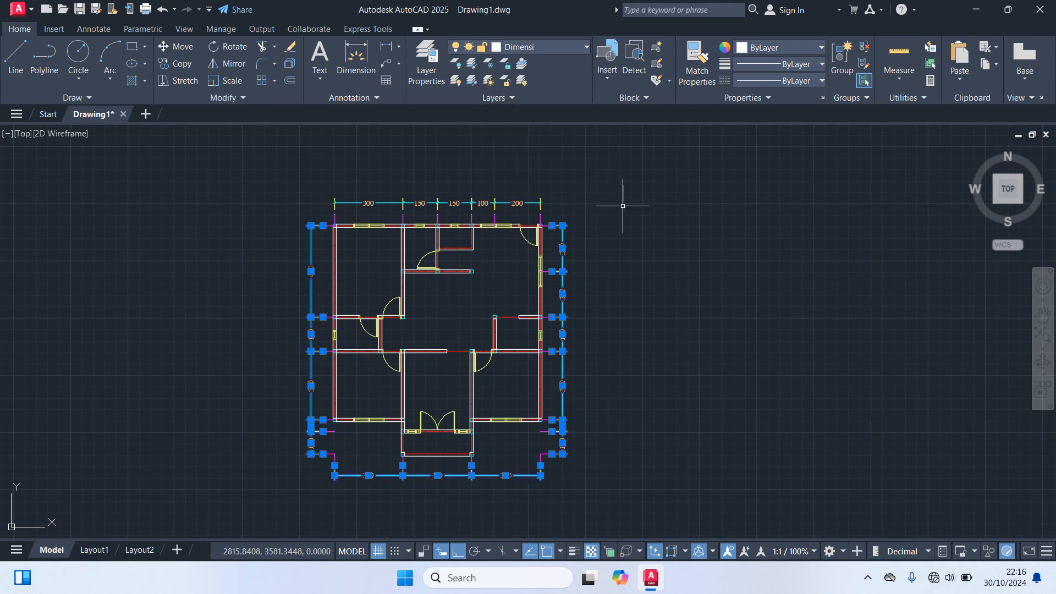
key(Escape)
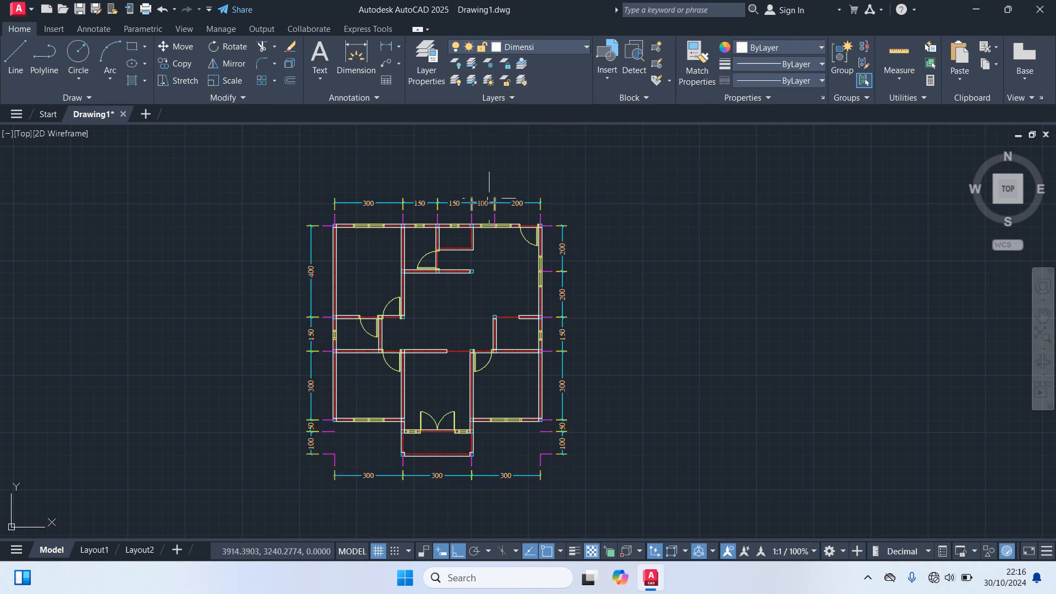
- Check the layer assignment of one dimension each in the top, left and right rows
click(503, 203)
key(Escape)
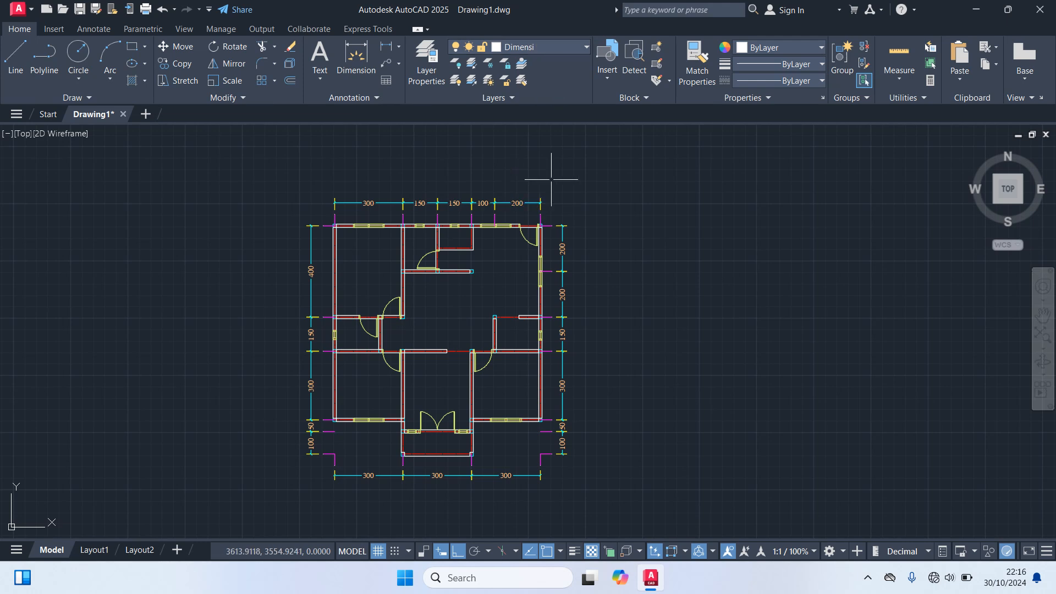
click(311, 248)
key(Escape)
click(561, 305)
key(Escape)
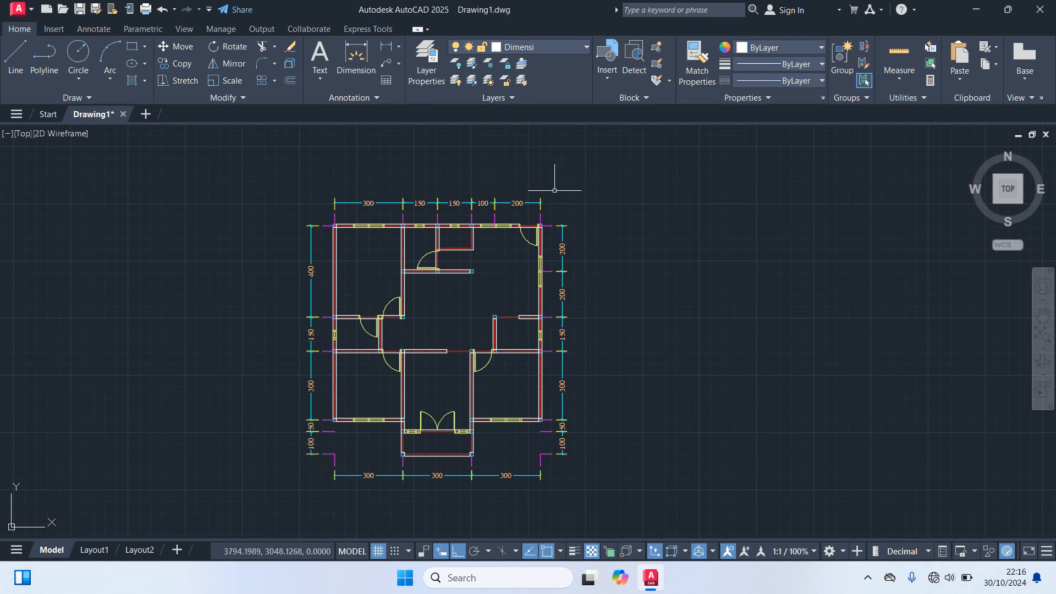
- Add an overall vertical dimension of the full plan height, placed outside the left dimension row
text(d)
key(Return)
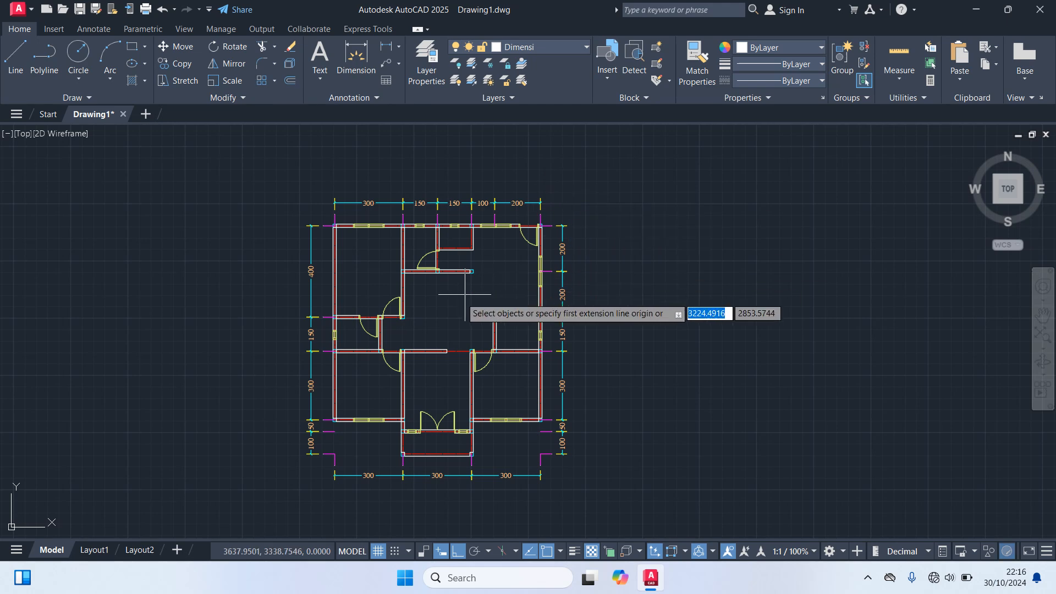
scroll(346, 480, up, 6)
click(307, 372)
scroll(307, 372, down, 8)
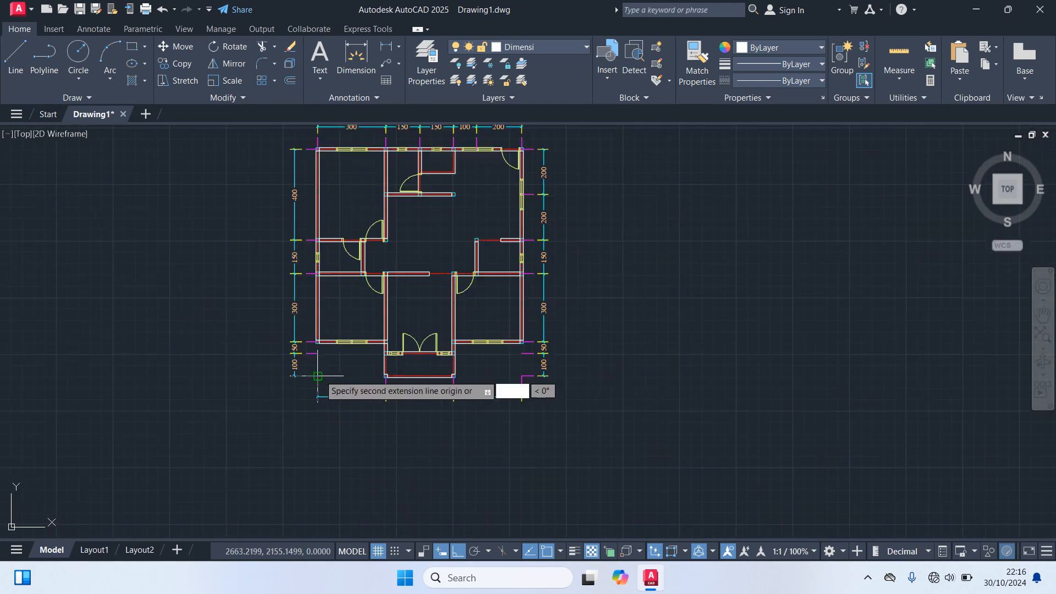
scroll(304, 252, up, 8)
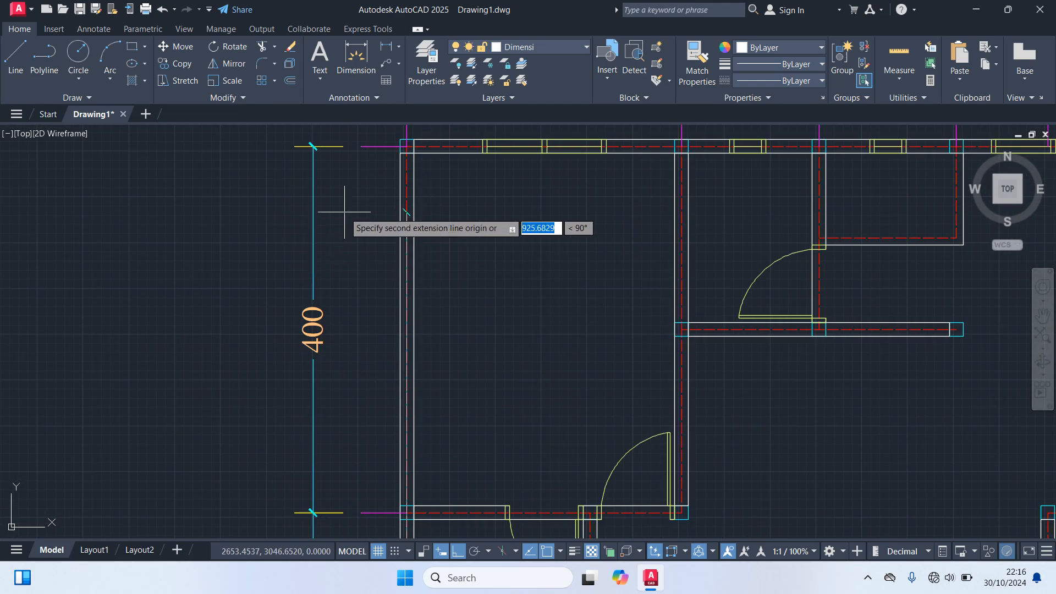
click(406, 147)
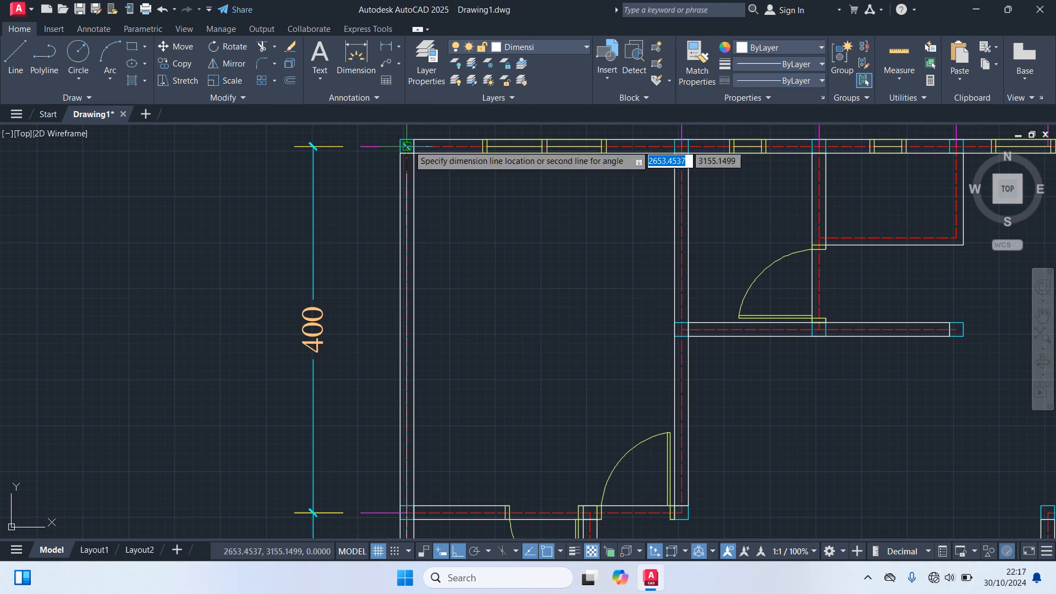
scroll(273, 147, down, 6)
scroll(270, 149, up, 2)
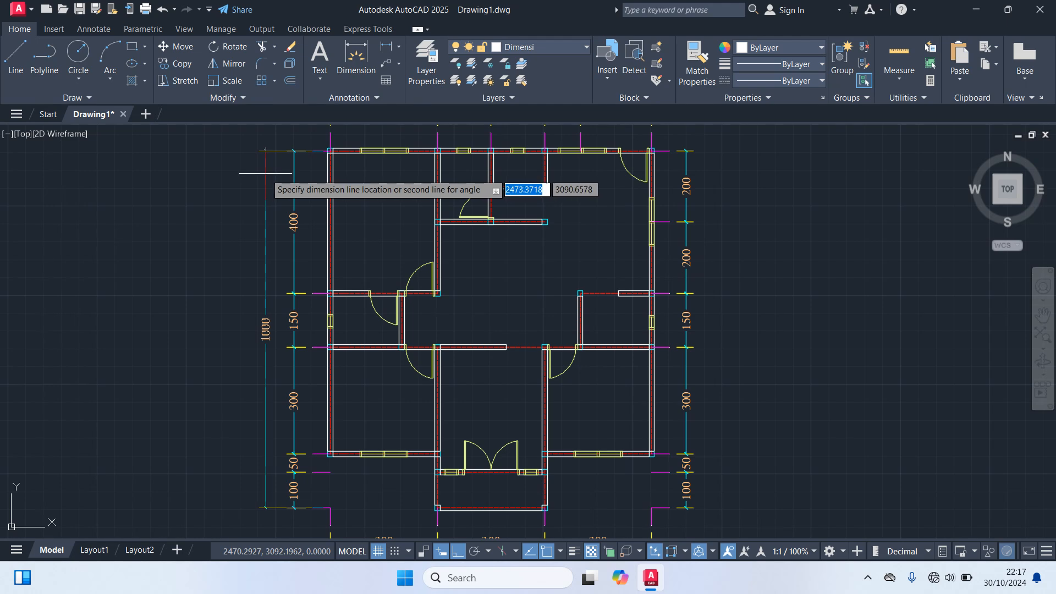
click(267, 173)
- Add an overall horizontal dimension between the upper-left and upper-right axis corners, placed above the plan's top dimension row
scroll(324, 165, up, 7)
middle_drag(324, 165, 304, 364)
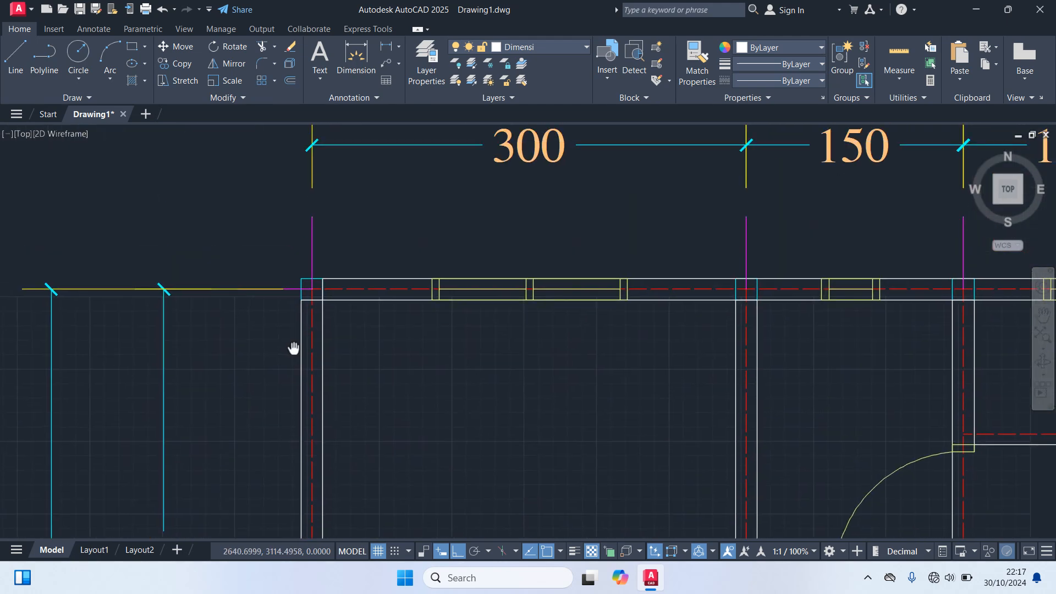
click(315, 289)
scroll(381, 342, down, 4)
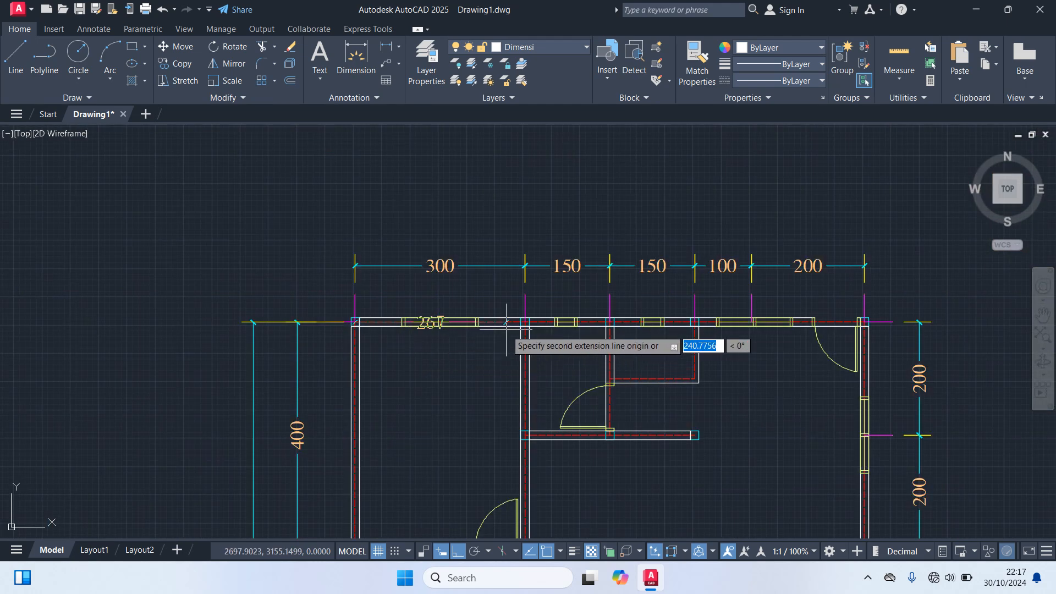
middle_drag(527, 325, 120, 302)
scroll(424, 296, up, 4)
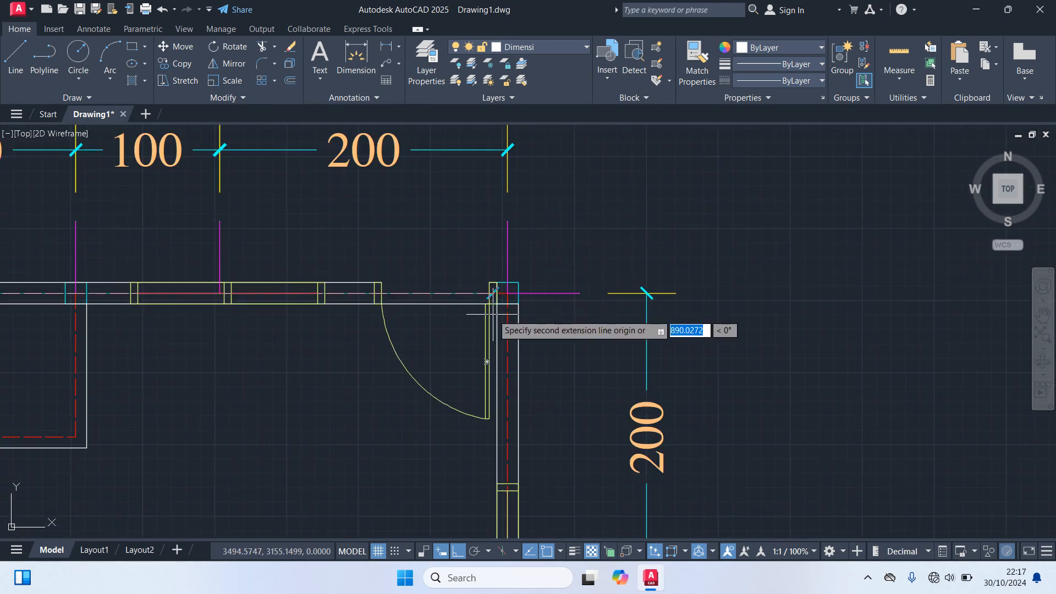
click(506, 294)
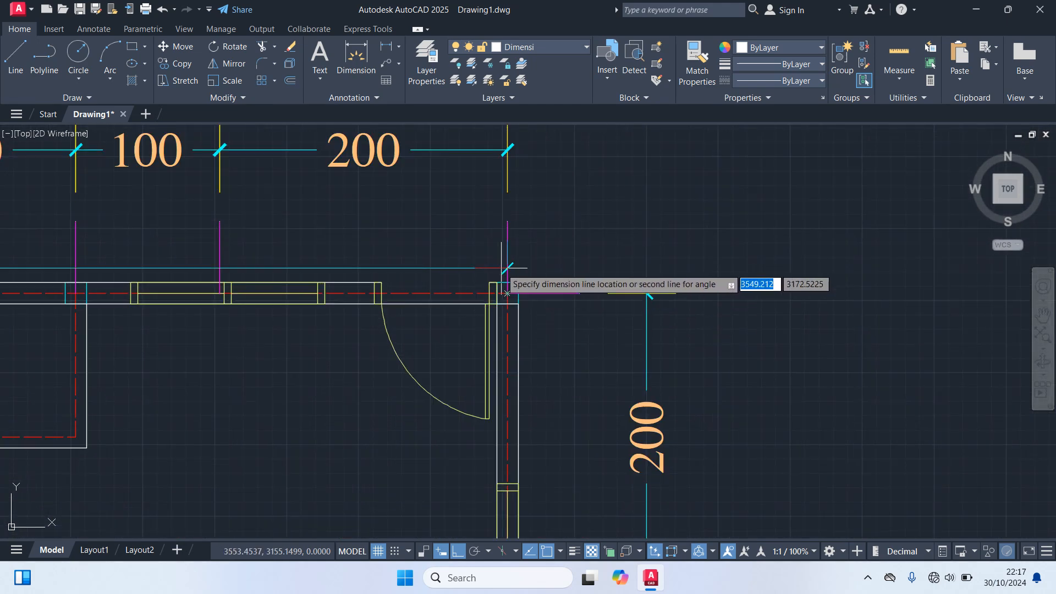
scroll(495, 246, down, 4)
scroll(501, 303, up, 2)
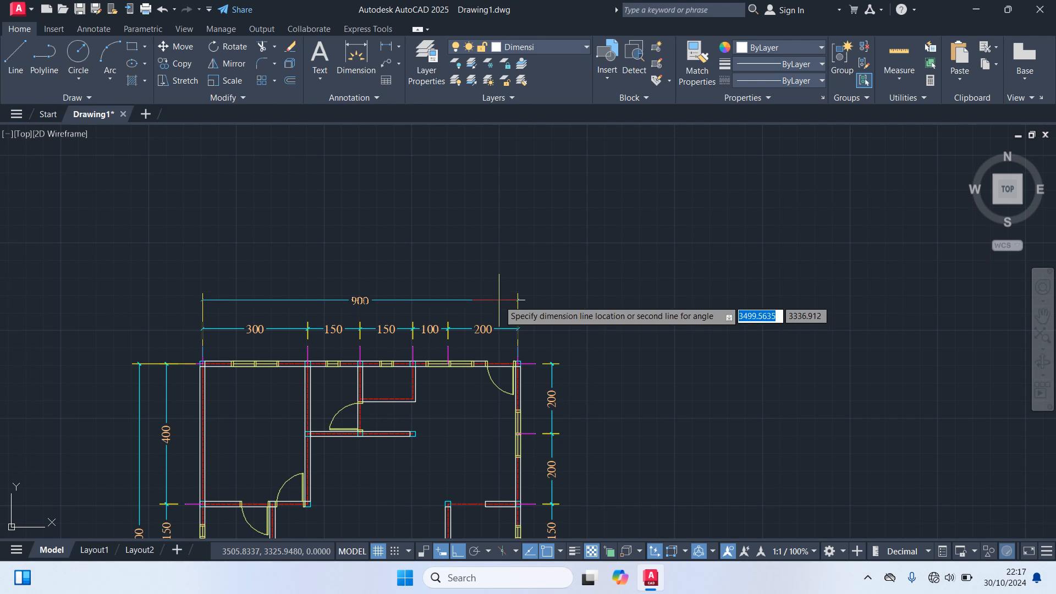
click(498, 300)
key(Return)
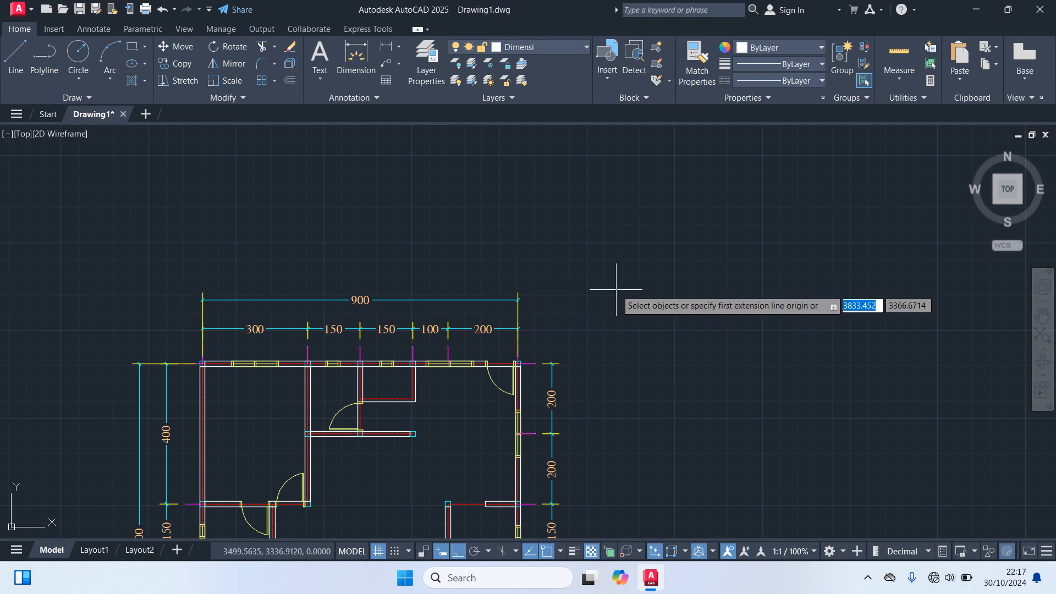
key(Escape)
scroll(616, 289, down, 2)
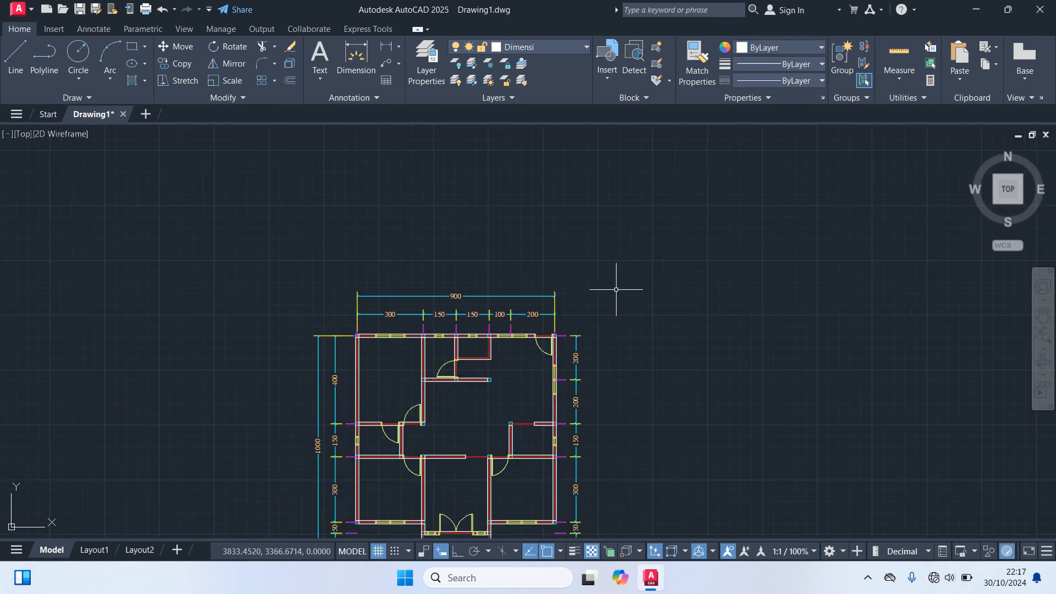
middle_drag(620, 302, 596, 195)
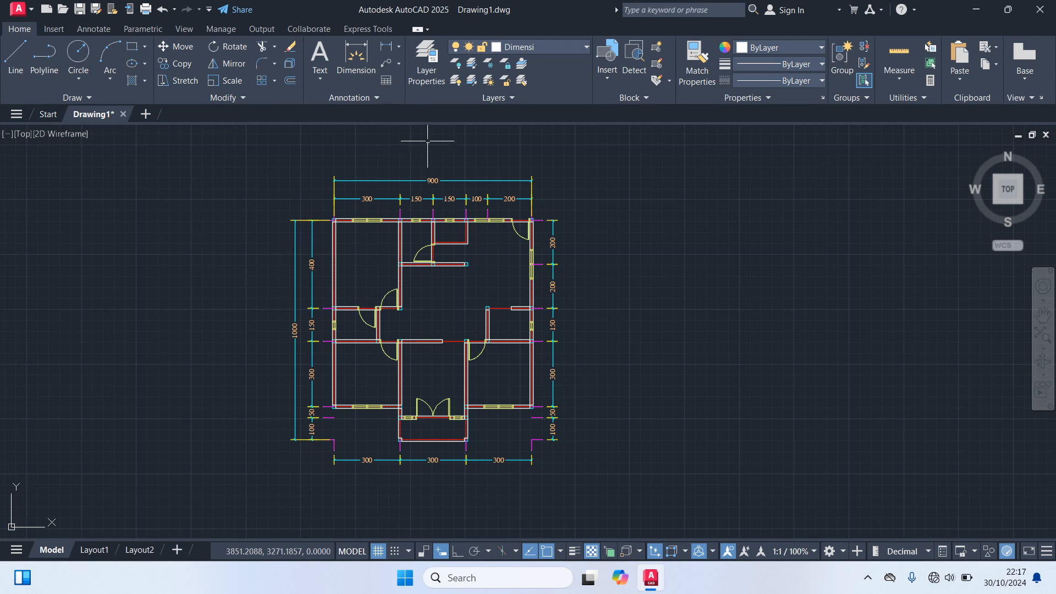
- Turn off the Garis Bantu layer to hide the guide lines
click(520, 47)
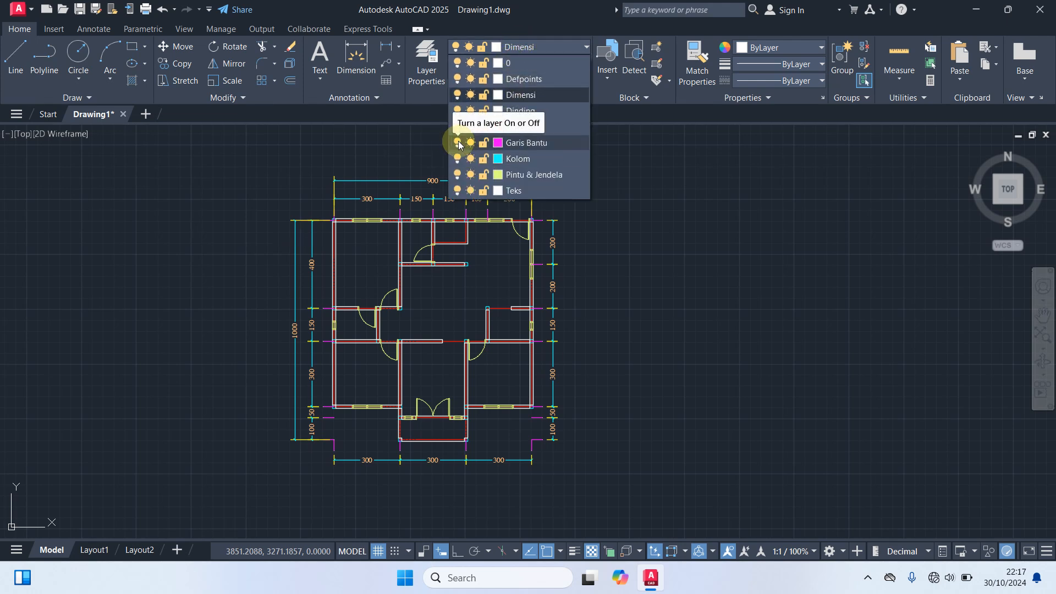
click(650, 220)
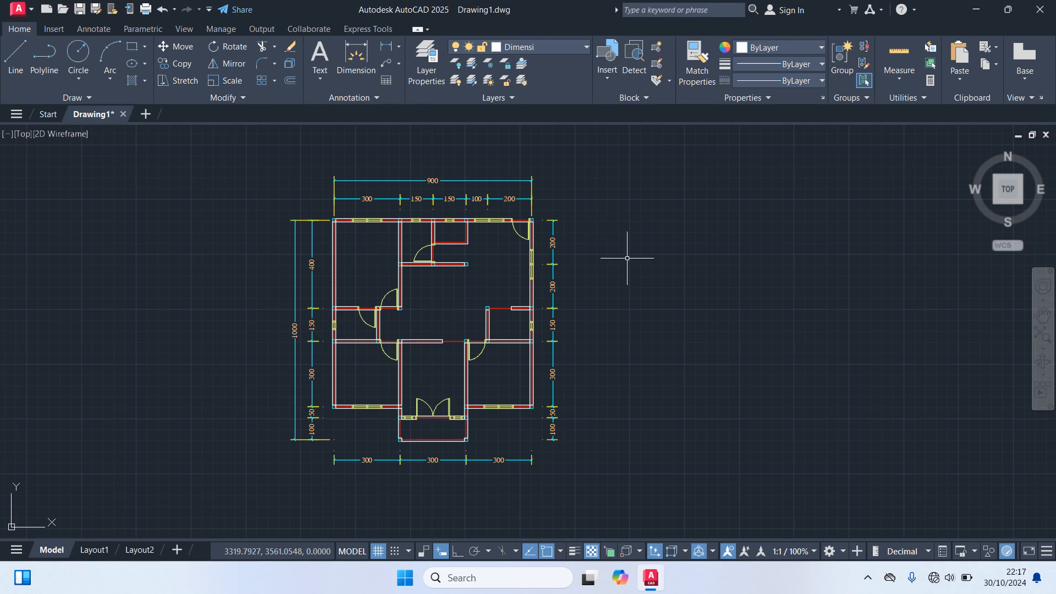
middle_drag(627, 255, 692, 244)
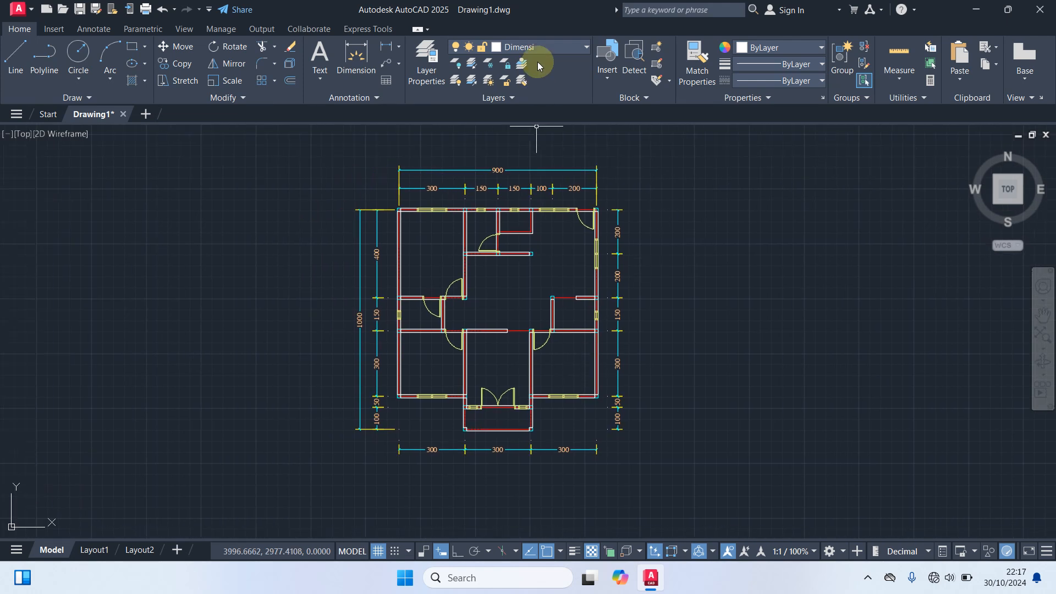
- Make Teks the current layer and write "Teks" as multiline text in a box spanning the front porch
click(533, 46)
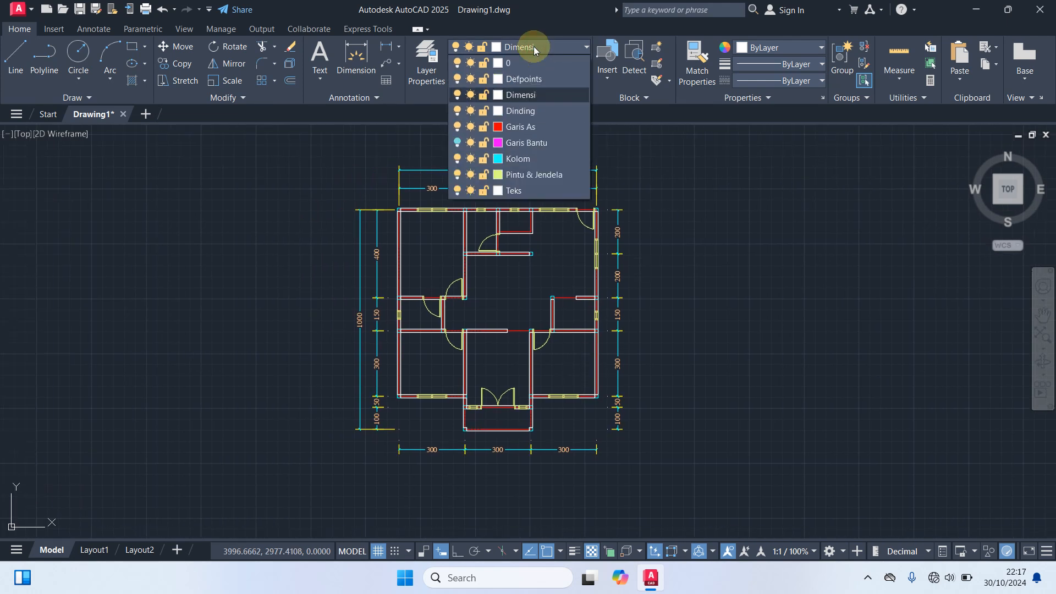
click(527, 190)
scroll(491, 439, up, 6)
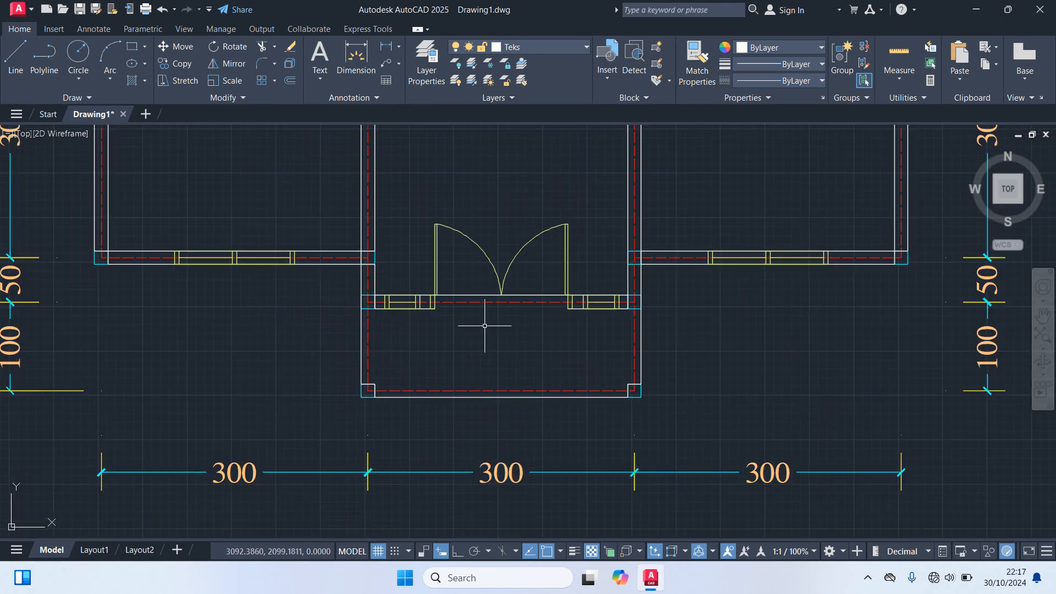
key(Return)
scroll(451, 336, up, 2)
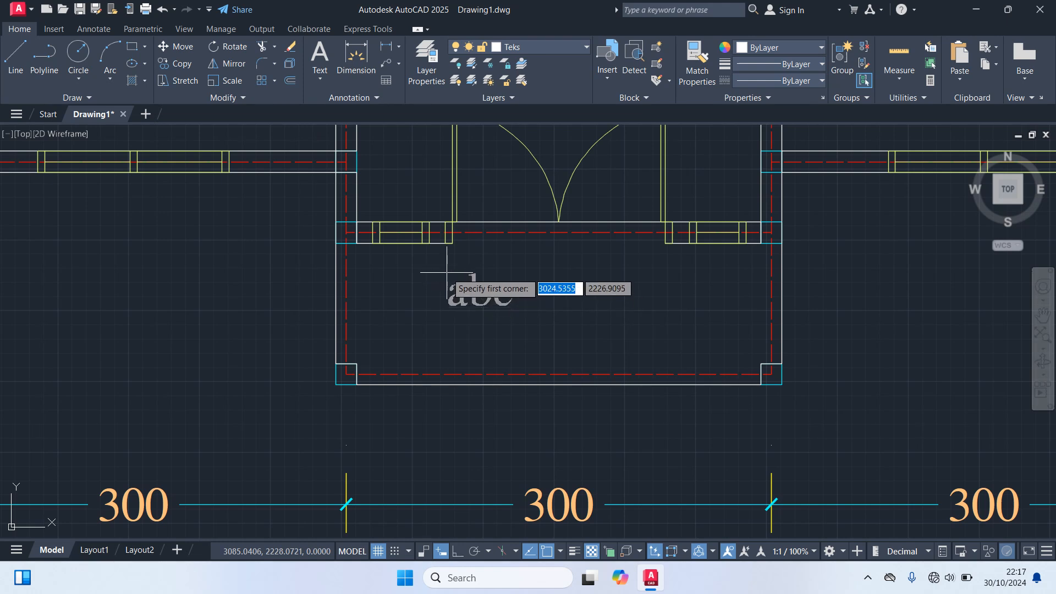
click(404, 274)
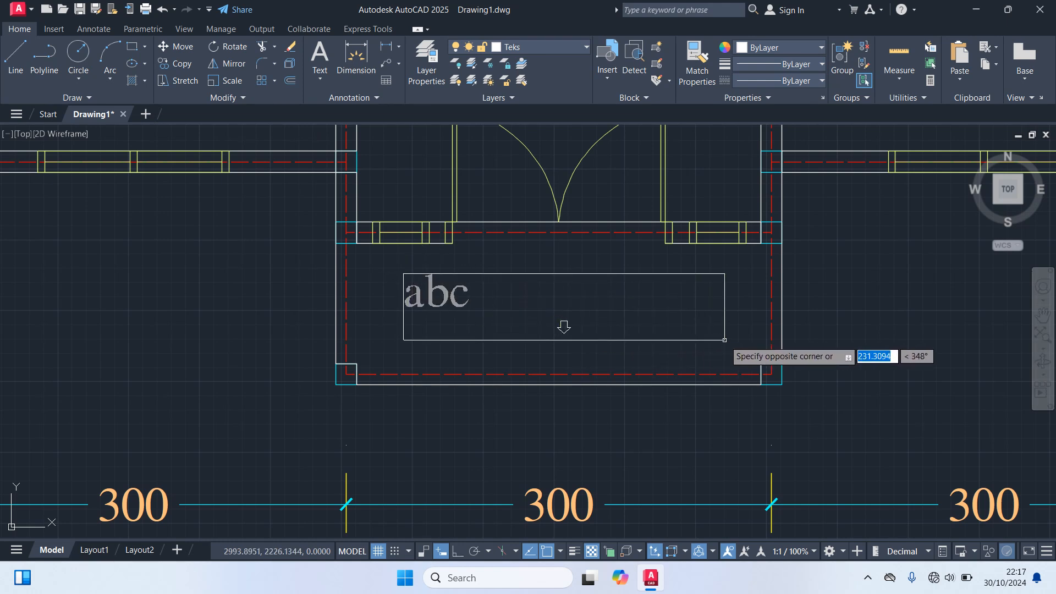
click(724, 339)
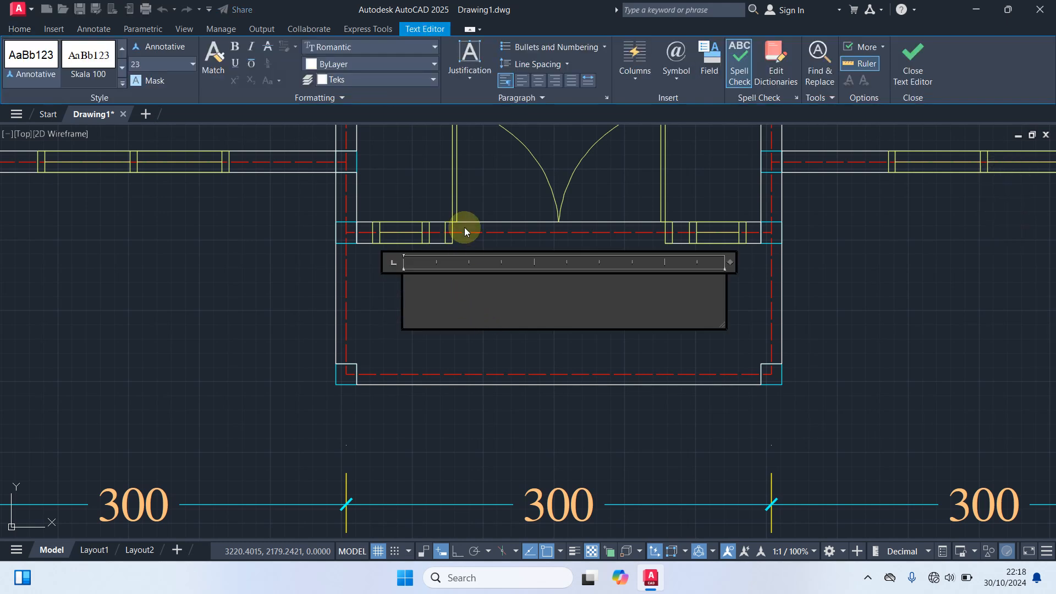
text(Tre)
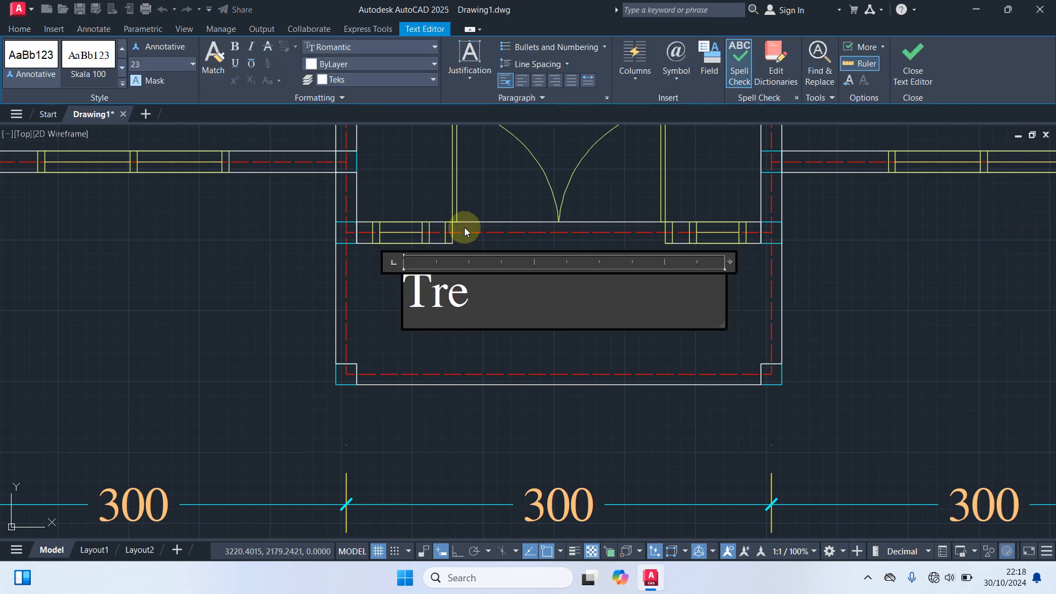
key(BackSpace)
key(BackSpace)
text(ek)
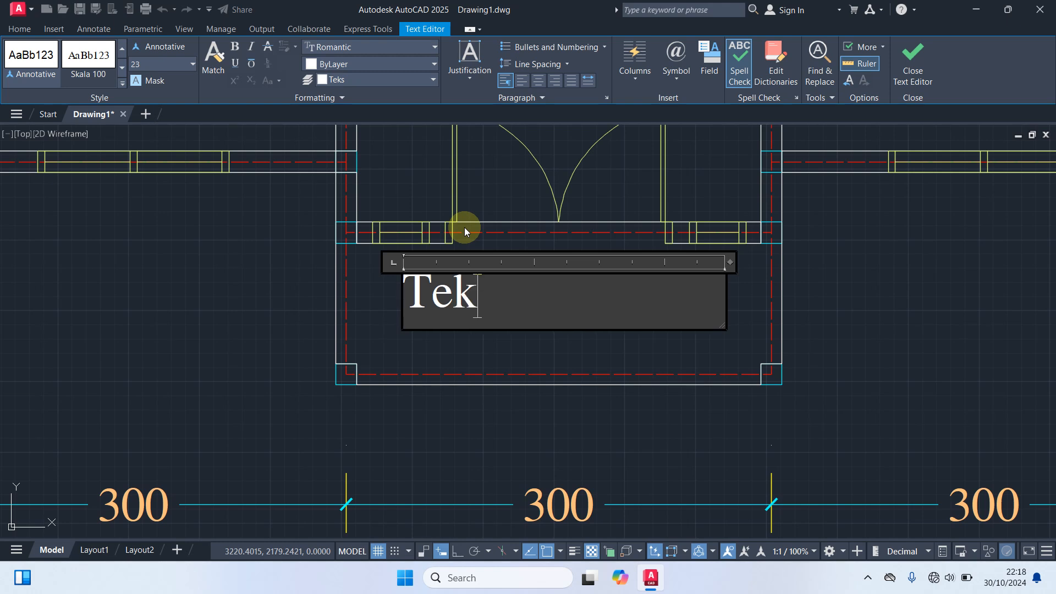
text(s)
- Center-align the porch text within its box and finish editing it
drag(544, 304, 337, 292)
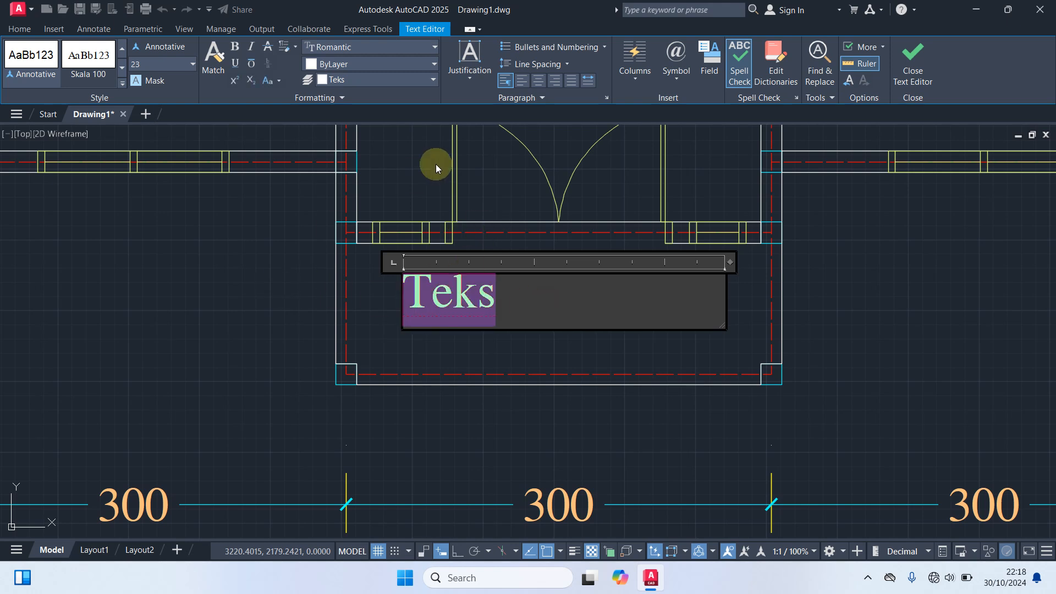
click(538, 81)
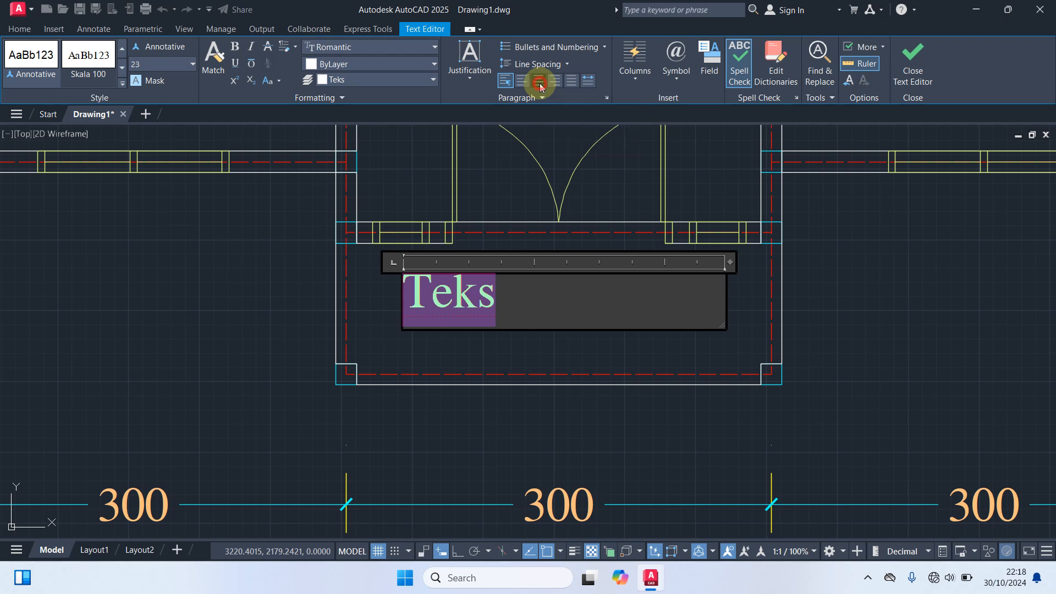
click(598, 342)
scroll(596, 337, down, 2)
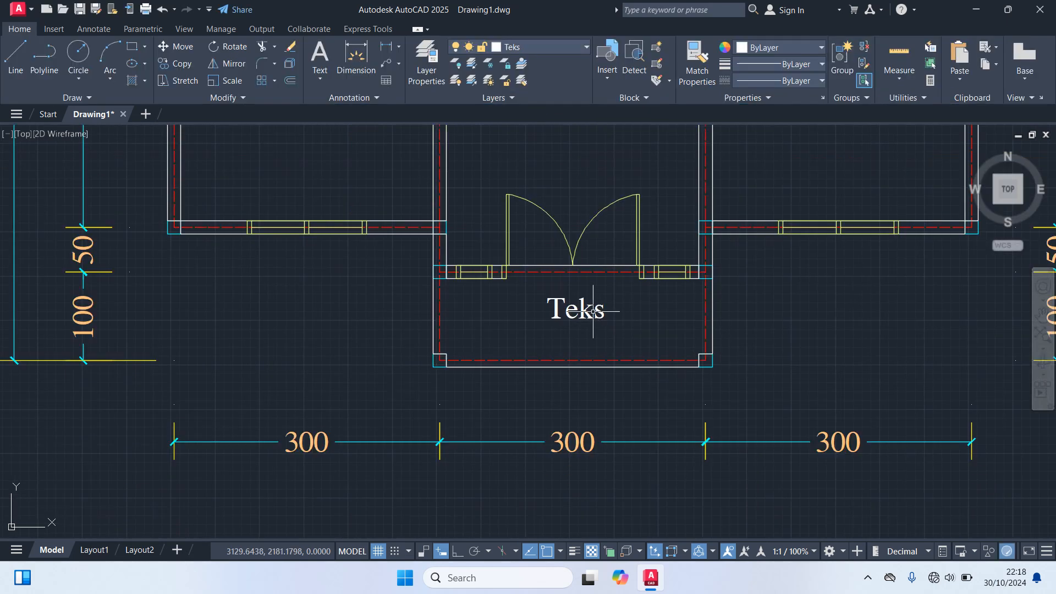
- Copy the porch's "Teks" label into the lower-left room, the middle entrance room and the lower-right room
click(592, 312)
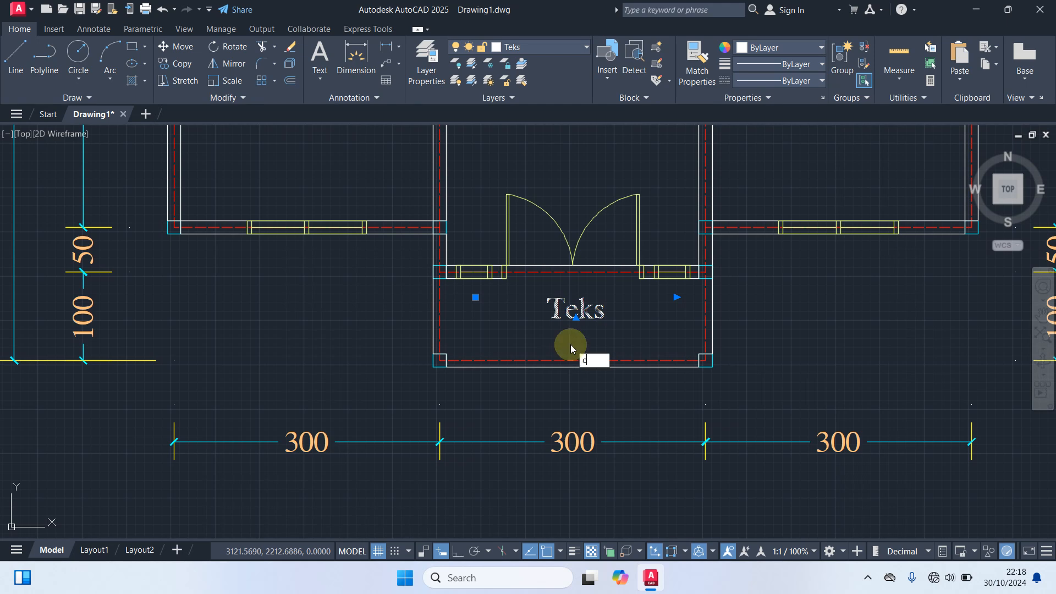
text(o)
key(Return)
click(574, 306)
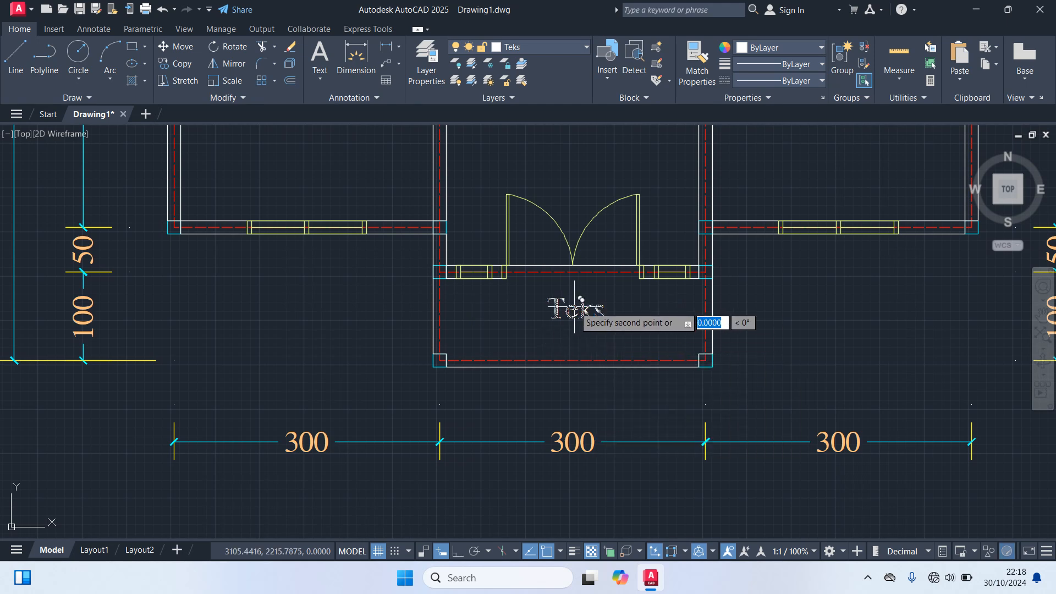
scroll(574, 306, down, 4)
scroll(483, 325, up, 4)
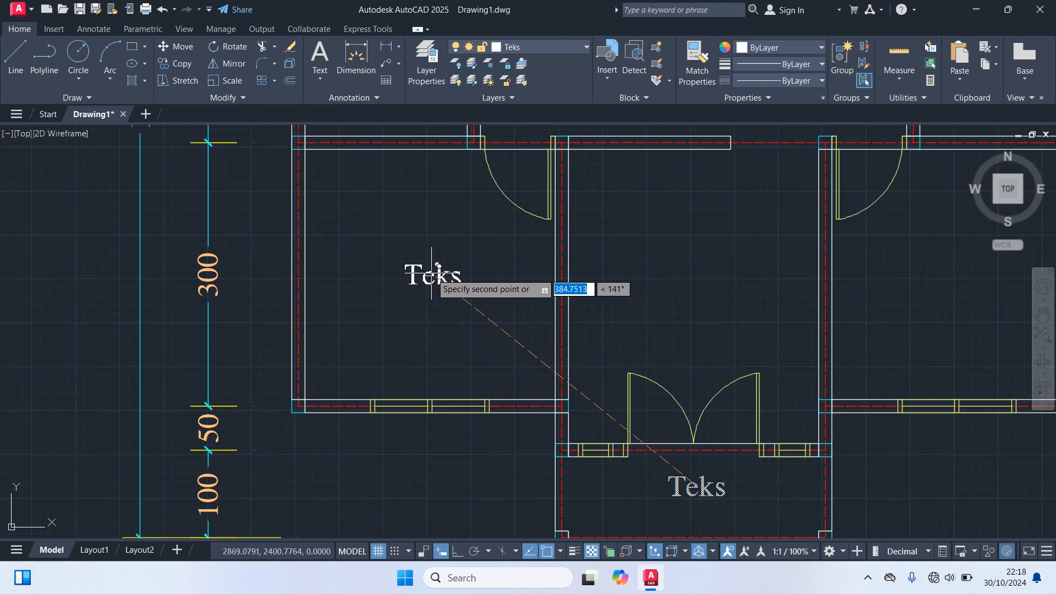
click(431, 273)
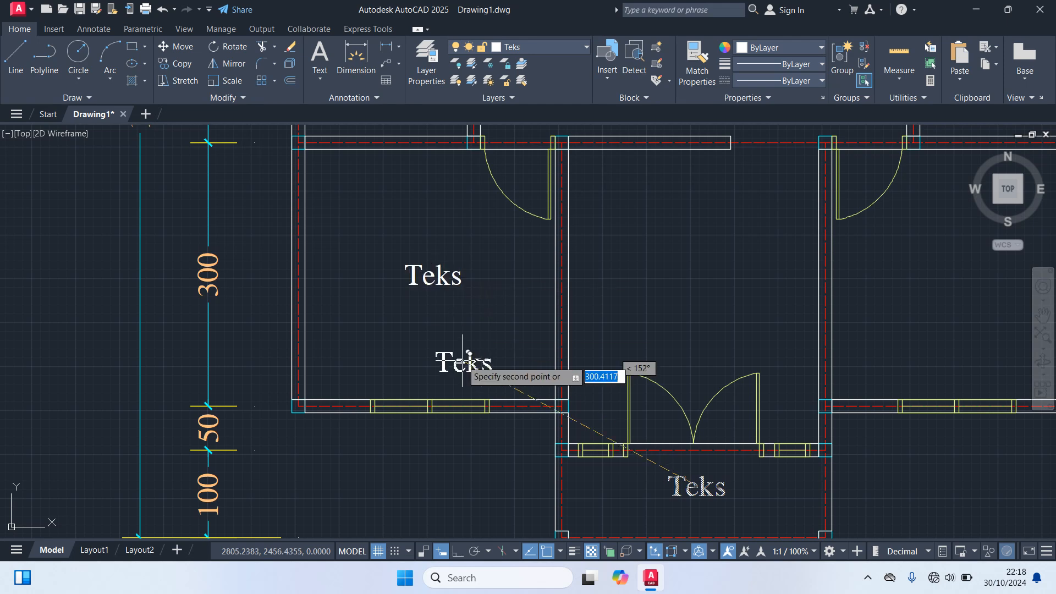
click(692, 261)
scroll(778, 302, down, 4)
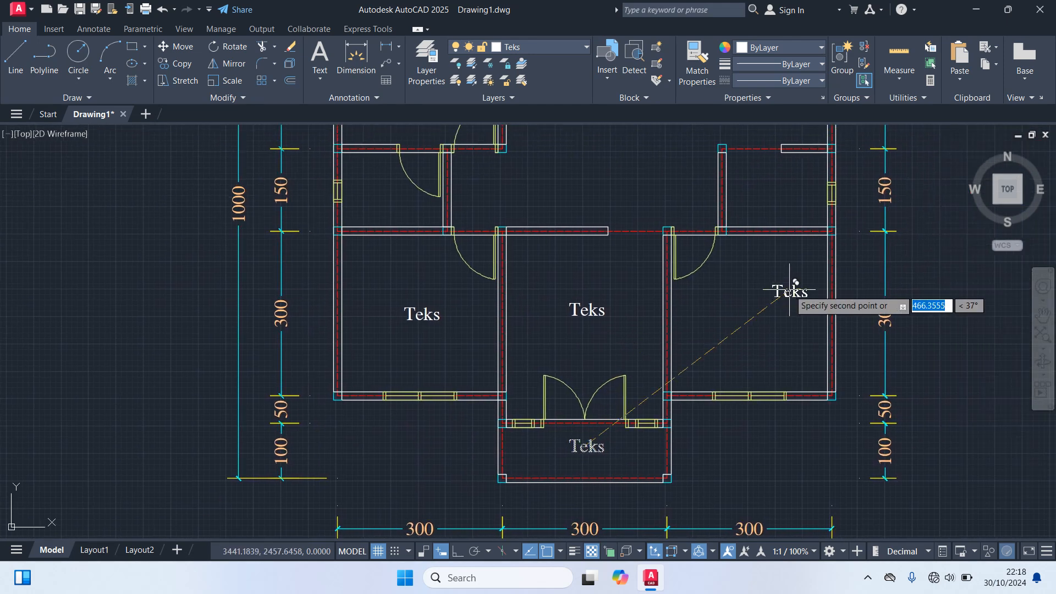
click(756, 306)
- Place further copies of the "Teks" label in the small rooms on the plan's right and left sides
middle_drag(790, 247, 774, 358)
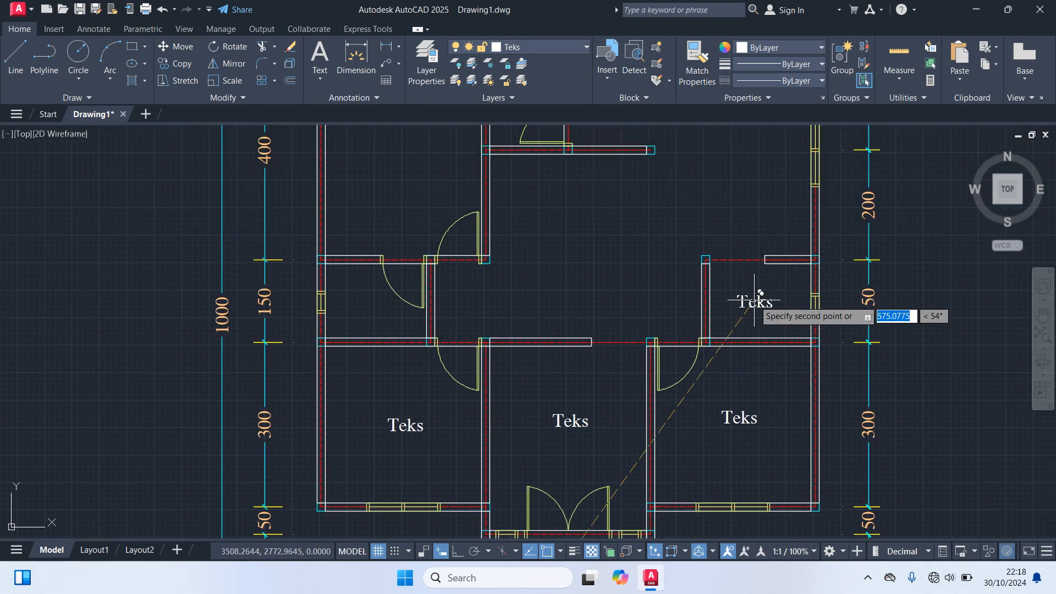
click(756, 300)
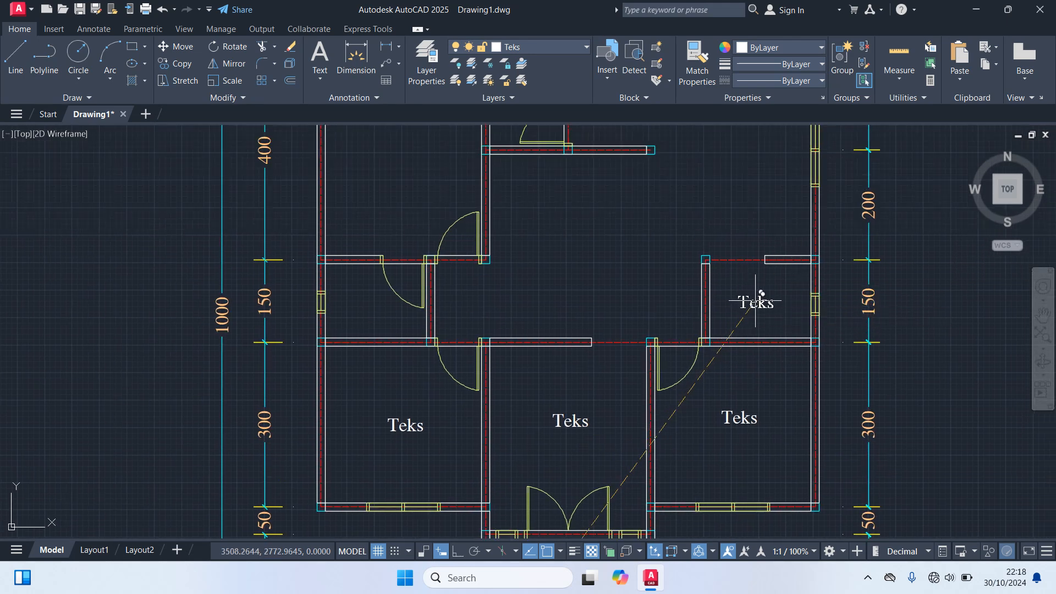
middle_drag(617, 337, 717, 419)
scroll(489, 432, up, 2)
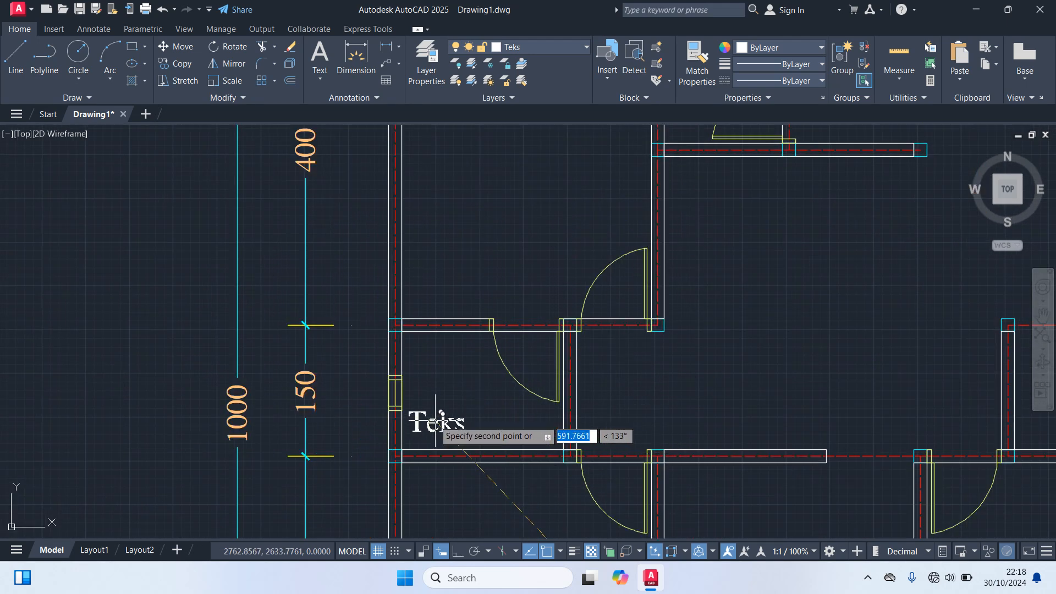
click(460, 400)
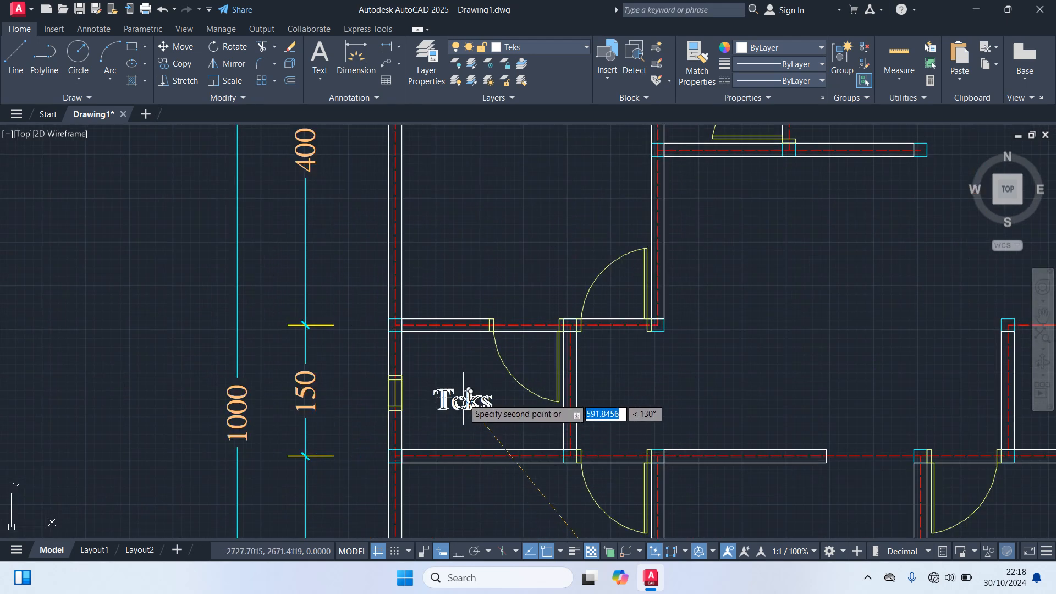
- Place copies of the "Teks" label in the large upper-left room and the two small rooms along the plan's upper edge
middle_drag(558, 296, 558, 407)
scroll(530, 265, down, 2)
middle_drag(529, 265, 527, 323)
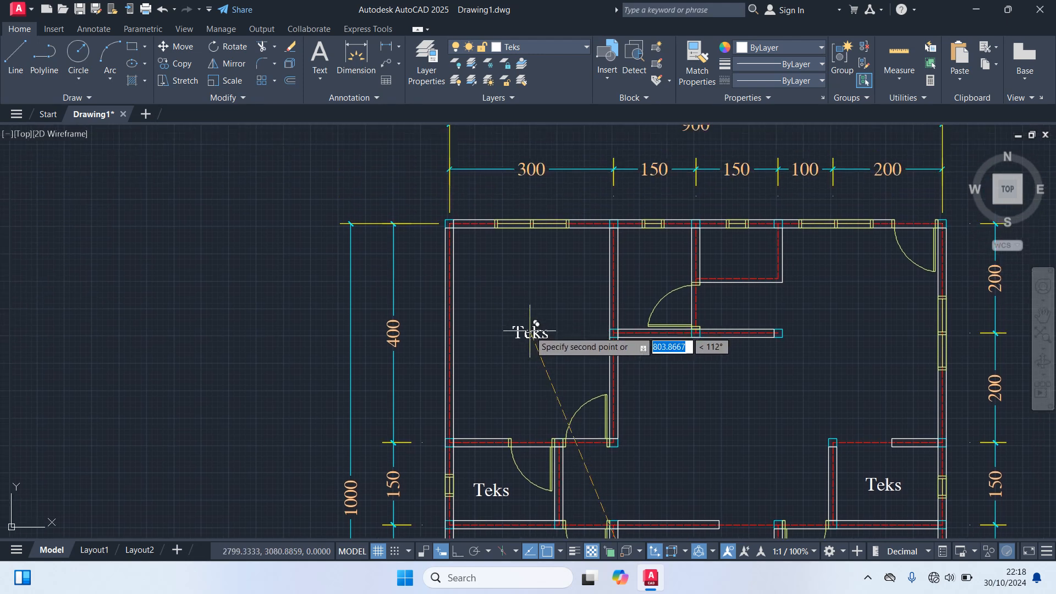
click(531, 332)
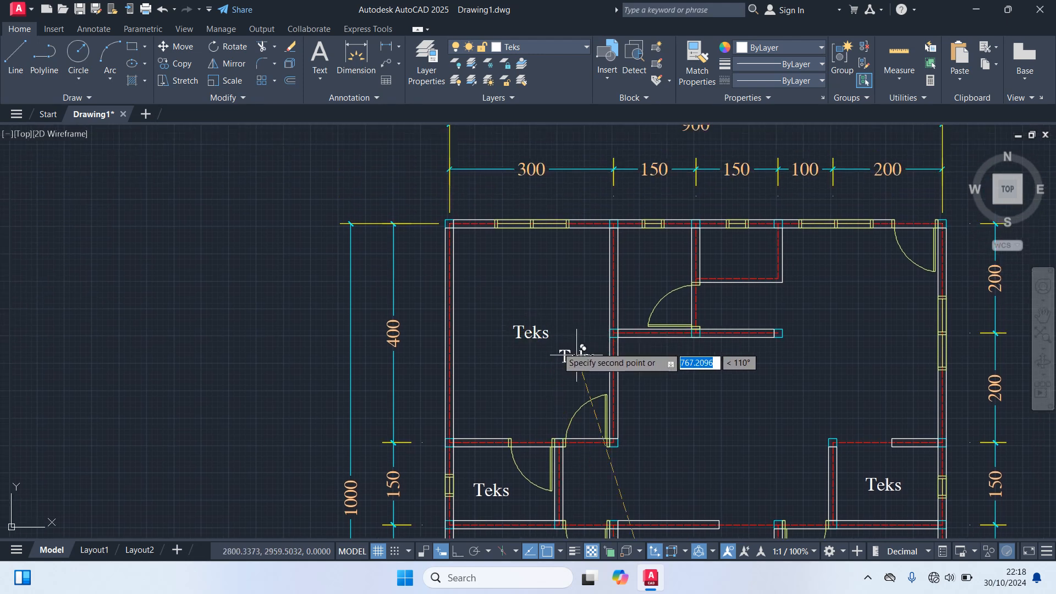
click(653, 267)
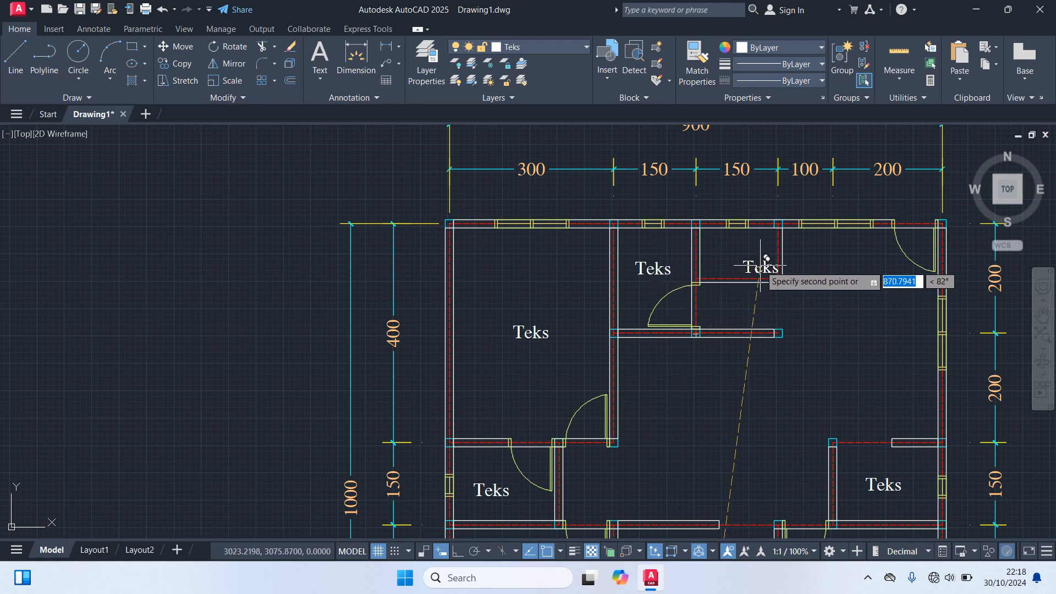
click(742, 240)
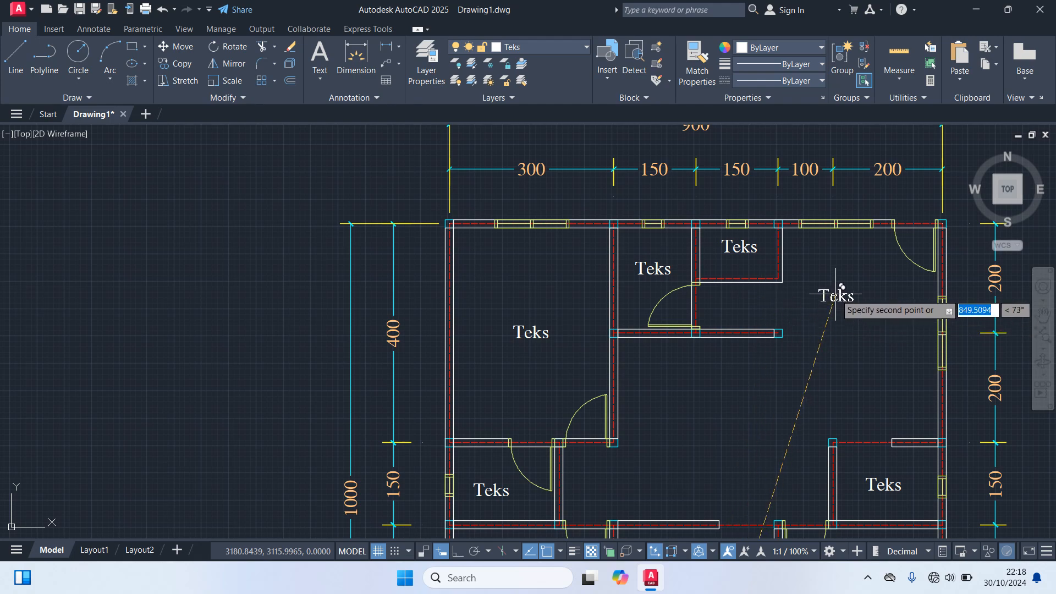
- Place the last "Teks" copies in the central open room and the upper-right area, and finish copying
middle_drag(707, 422, 688, 322)
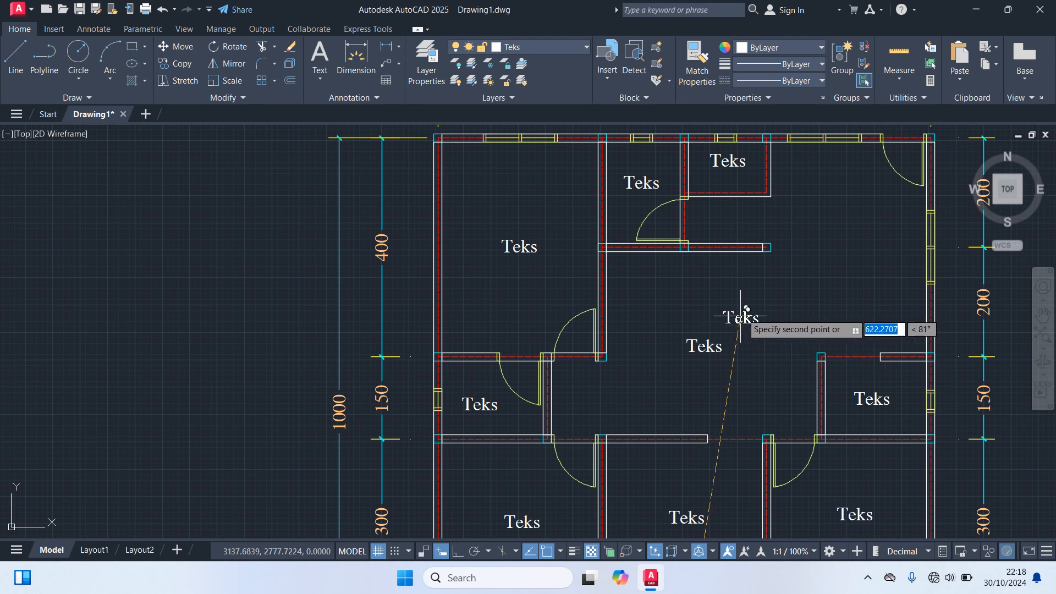
middle_drag(743, 313, 650, 425)
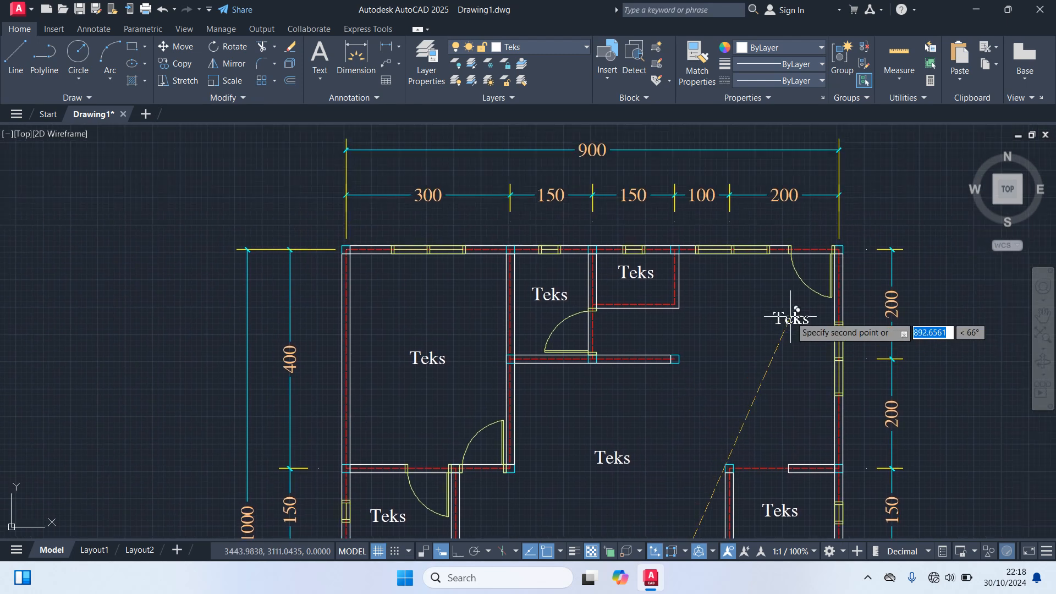
click(738, 307)
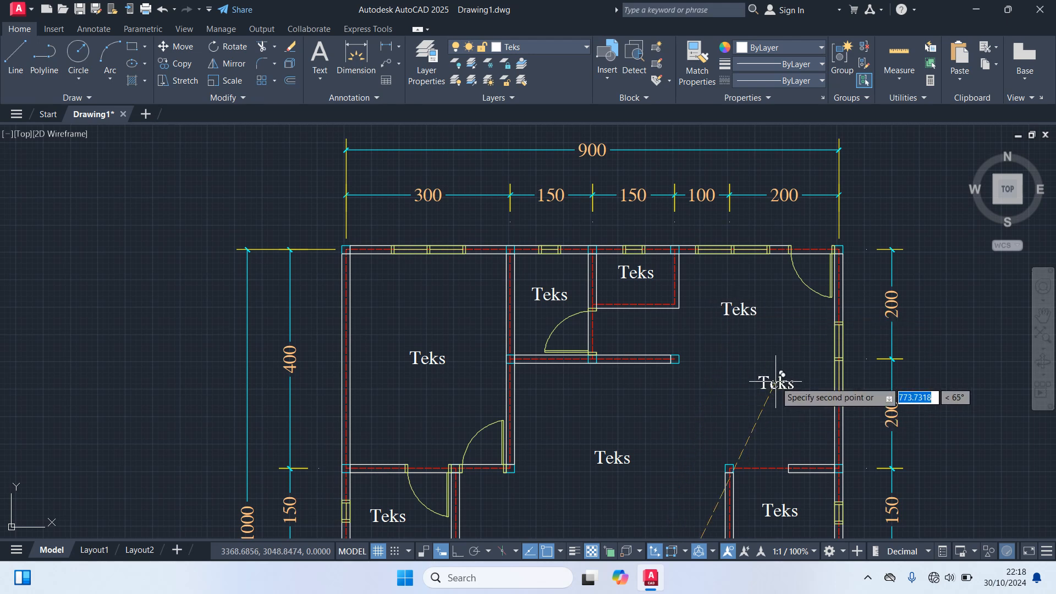
key(Escape)
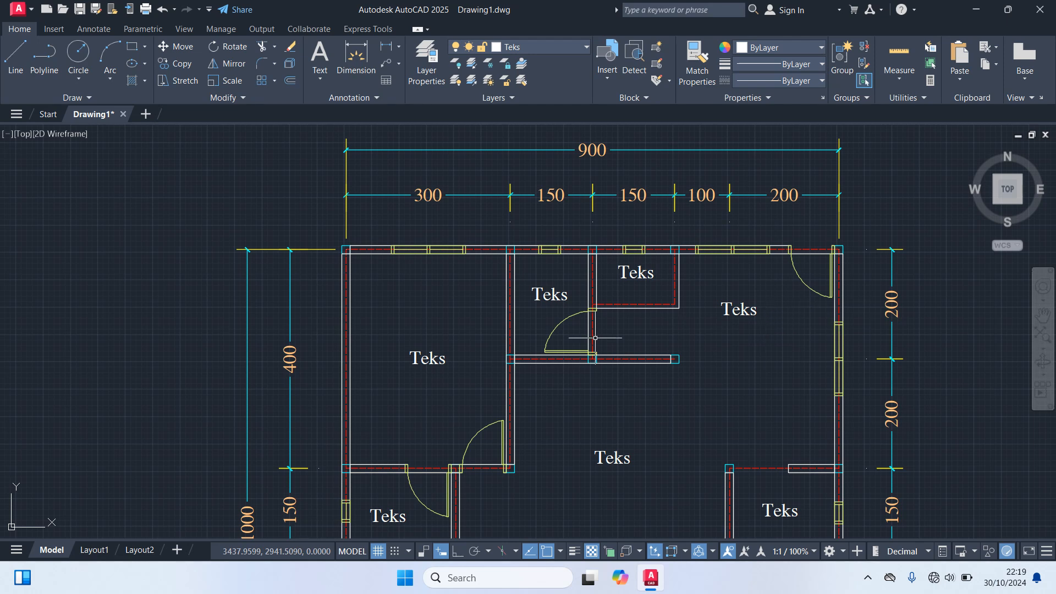
- Change the front porch's label text to "Teras"
scroll(594, 337, down, 4)
scroll(590, 439, up, 4)
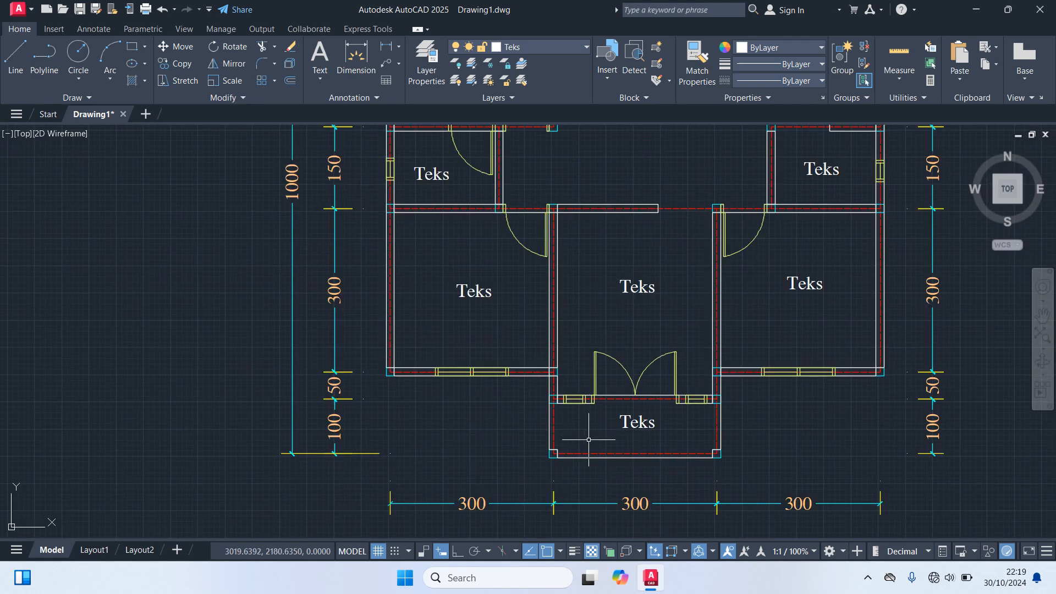
key(Return)
scroll(623, 433, up, 2)
click(631, 413)
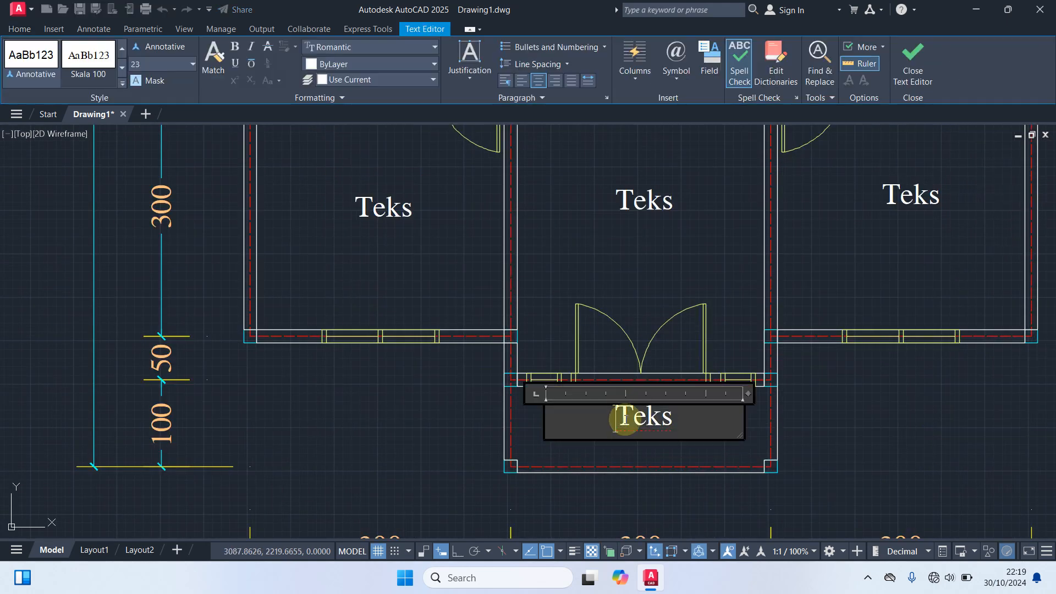
drag(697, 425, 519, 404)
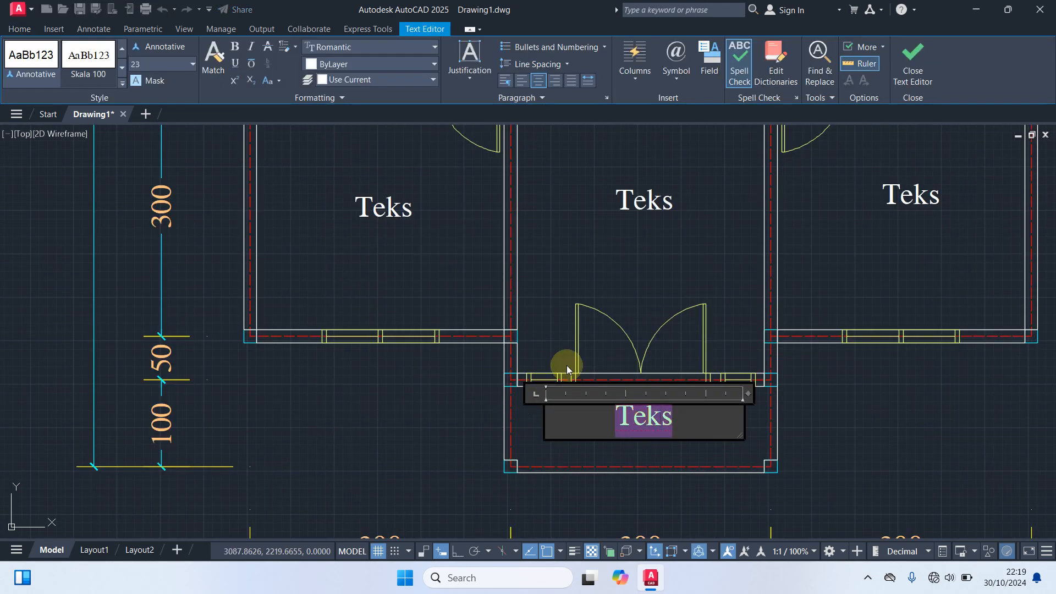
text(Teras)
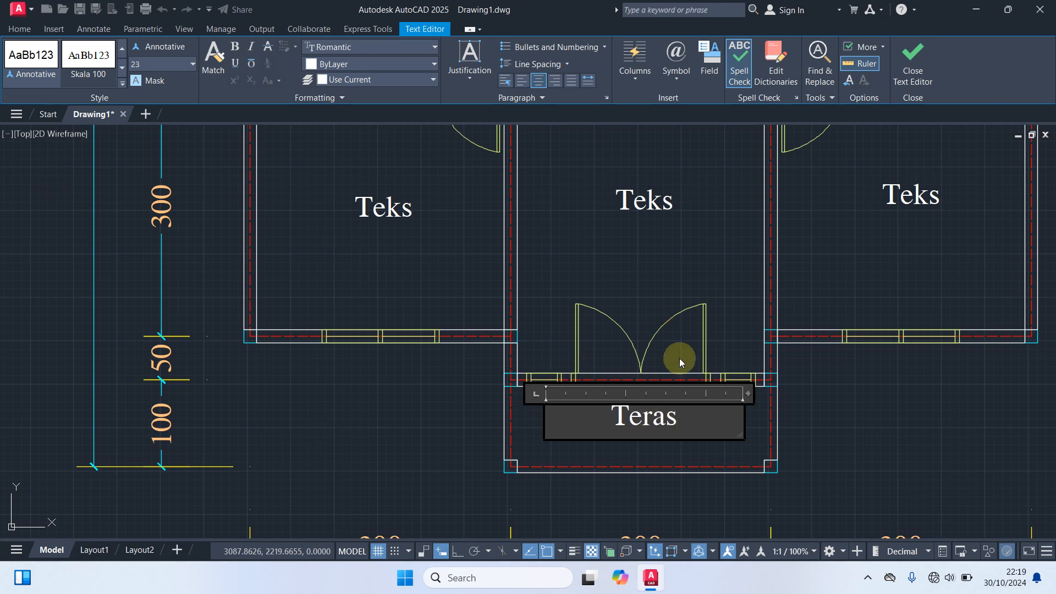
click(652, 447)
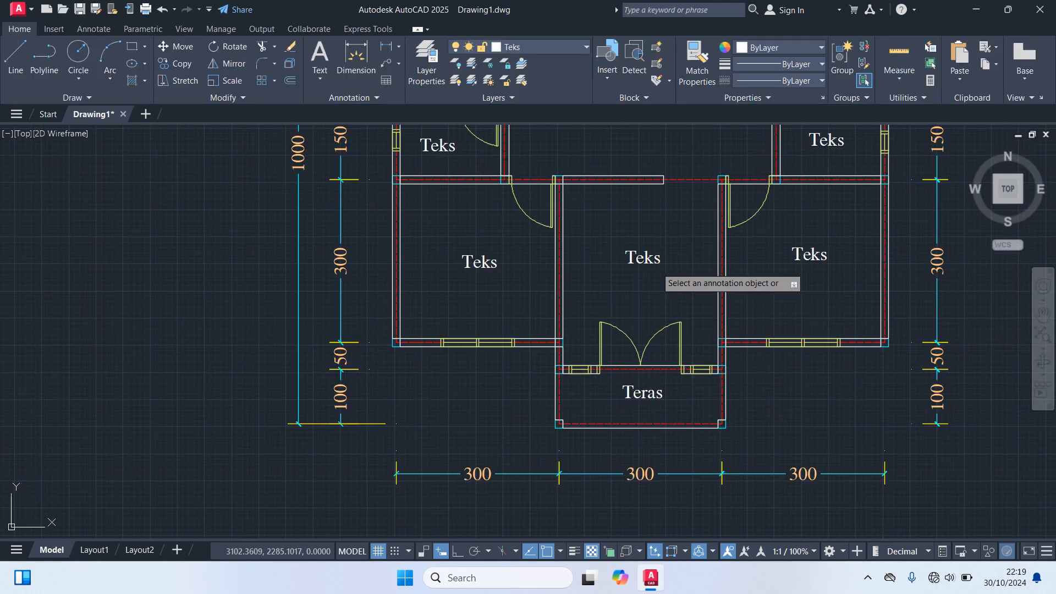
- Change the label in the middle entrance room to "Ruang Tamu"
click(648, 260)
double_click(660, 256)
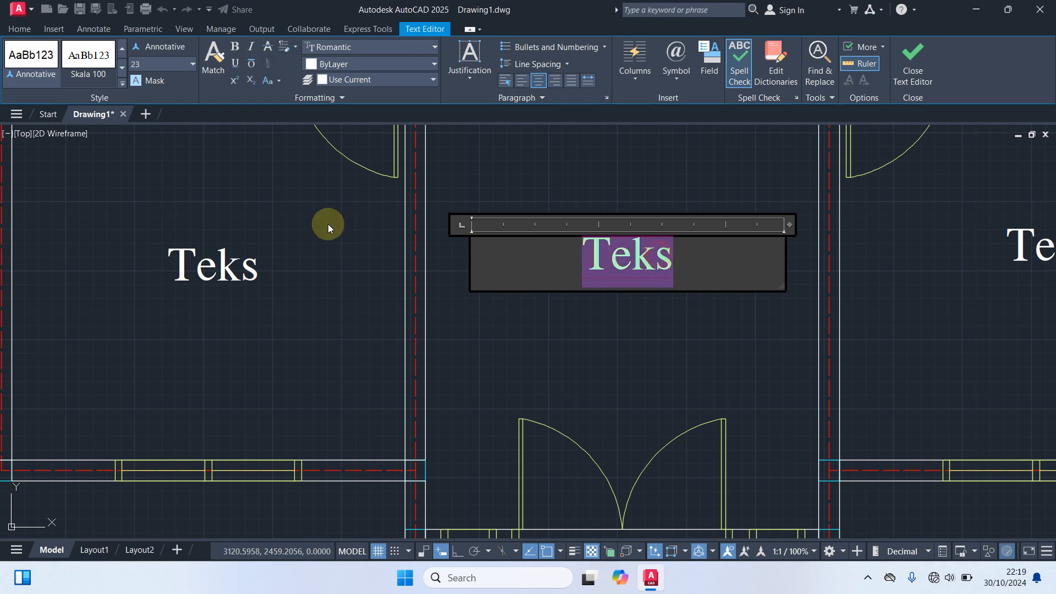
text(Ruang)
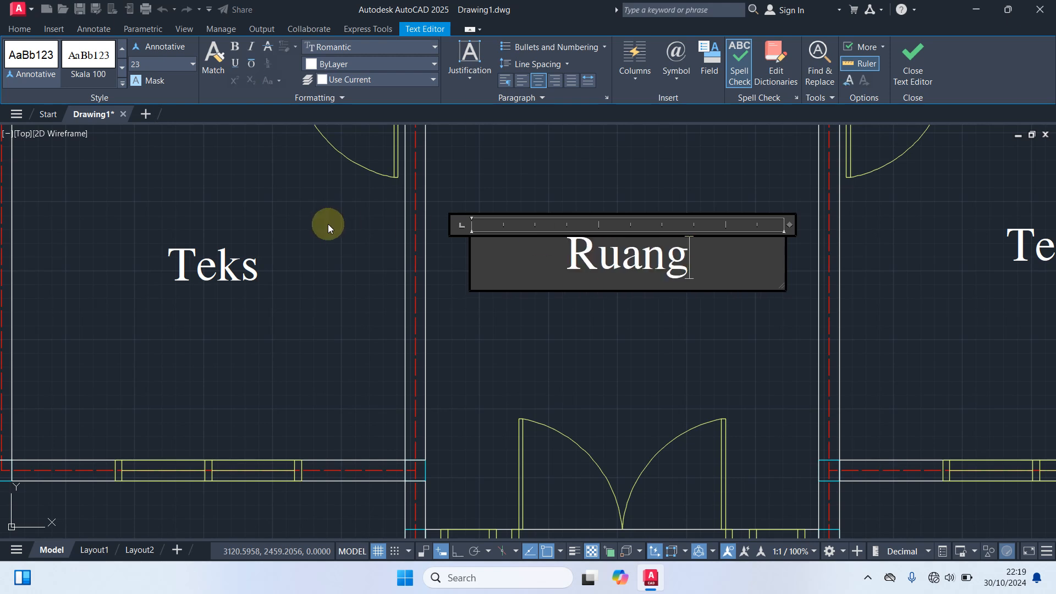
text( Tamu)
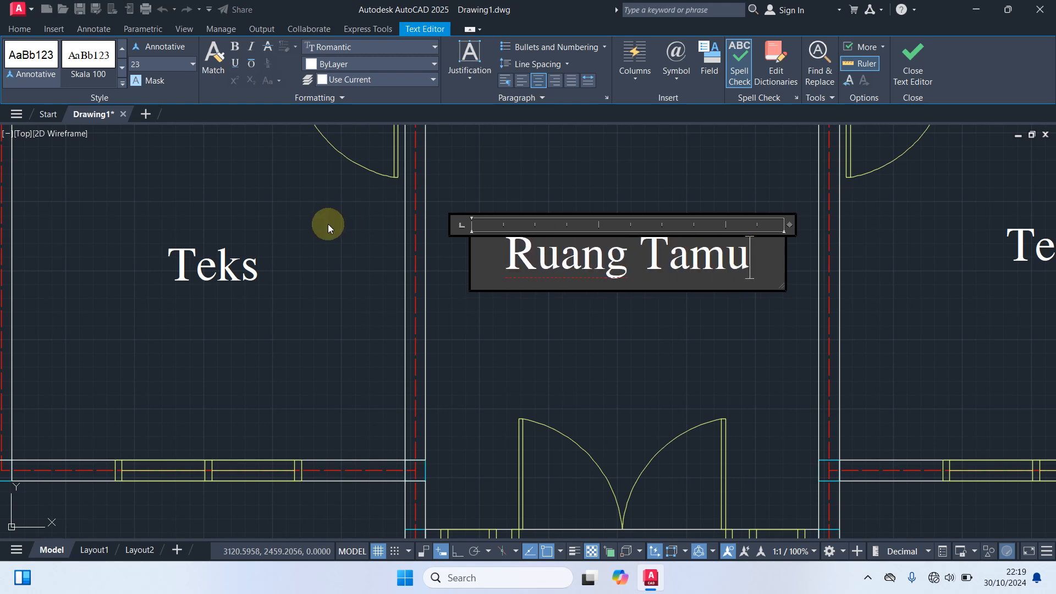
click(613, 329)
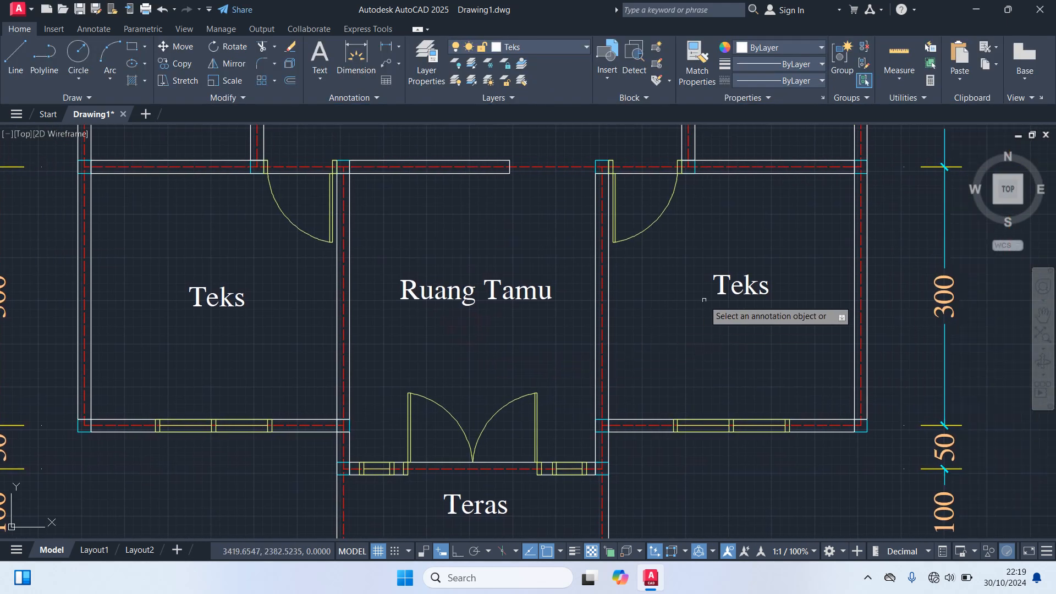
- Change the label in the lower-right room to "Kamar 1"
click(737, 291)
double_click(747, 294)
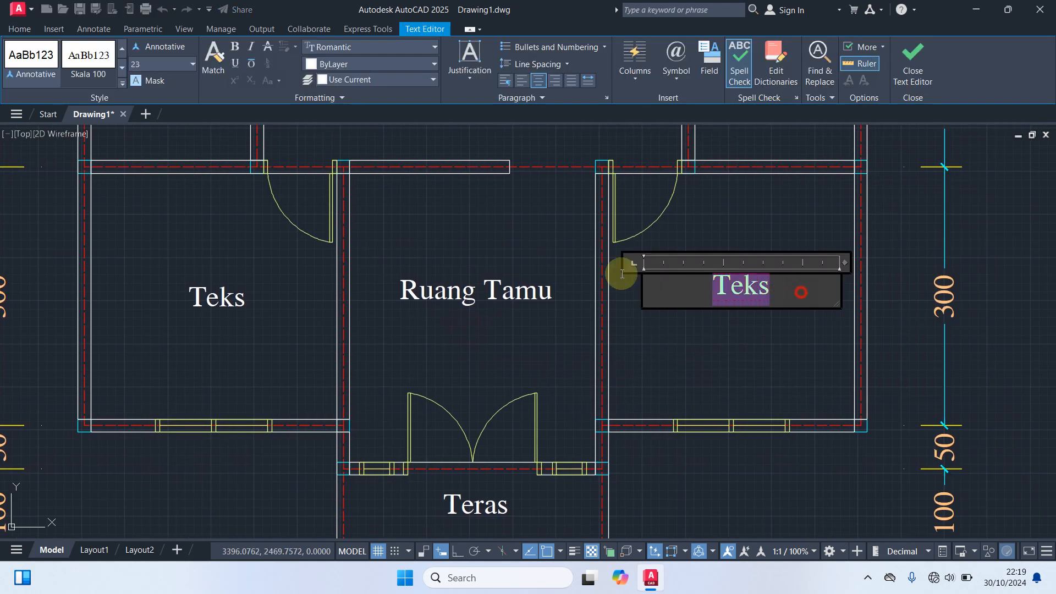
text(Kamar 1)
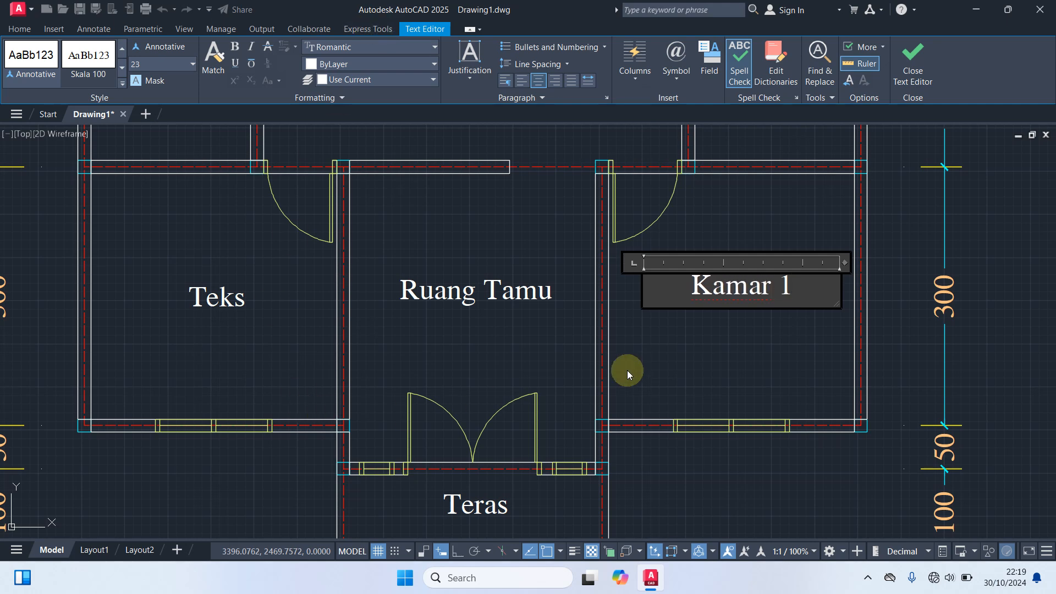
click(641, 360)
- Change the label in the lower-left room to "Kamar 2"
middle_drag(354, 343, 554, 357)
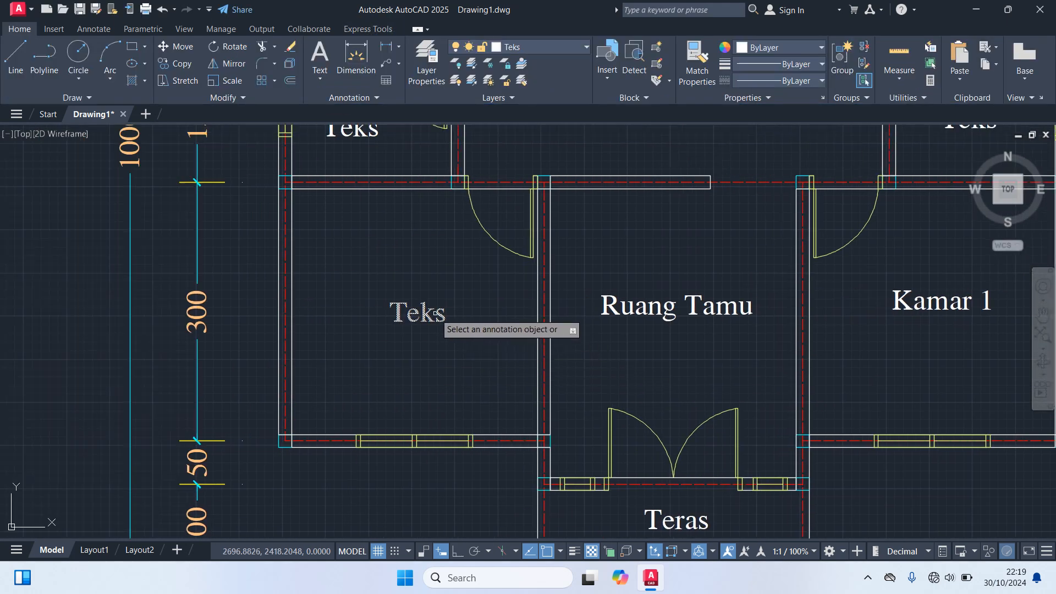
click(439, 314)
drag(453, 316, 159, 272)
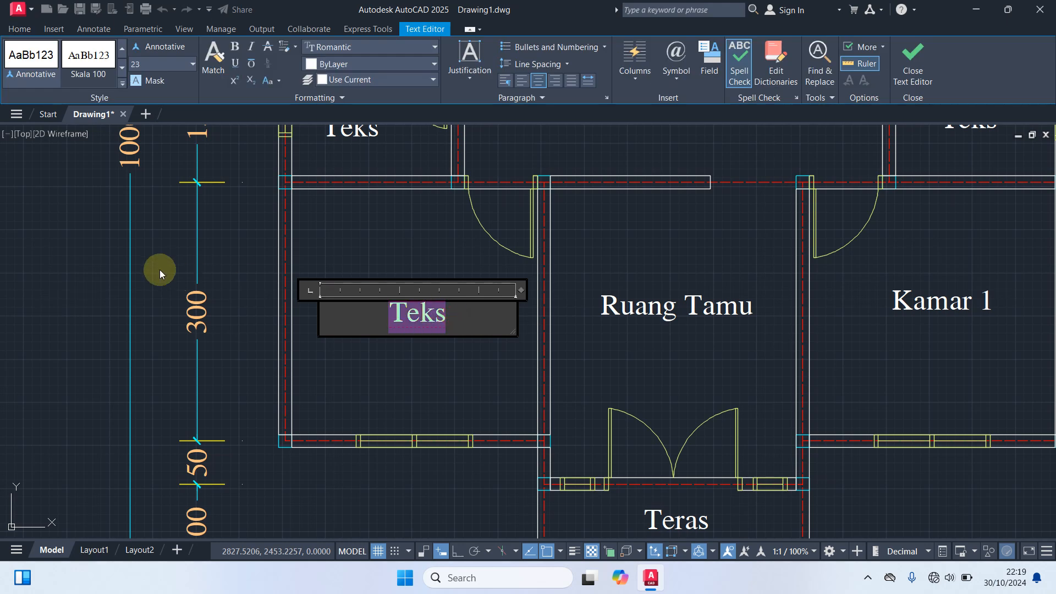
text(Kamar)
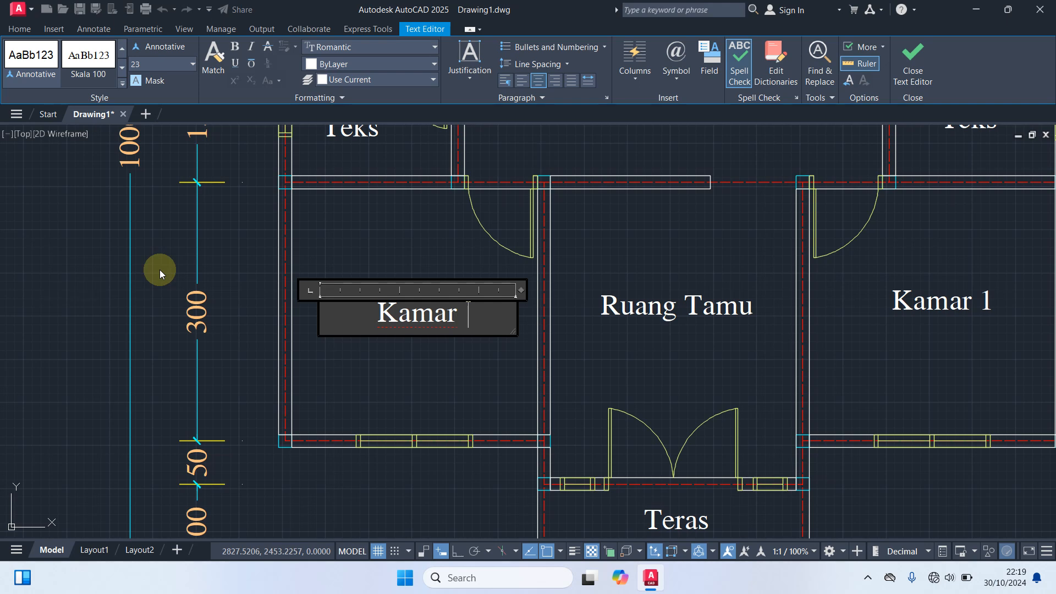
text( 2)
click(421, 379)
- Change the label in the large central room to "Ruang Keluarga"
scroll(465, 410, down, 2)
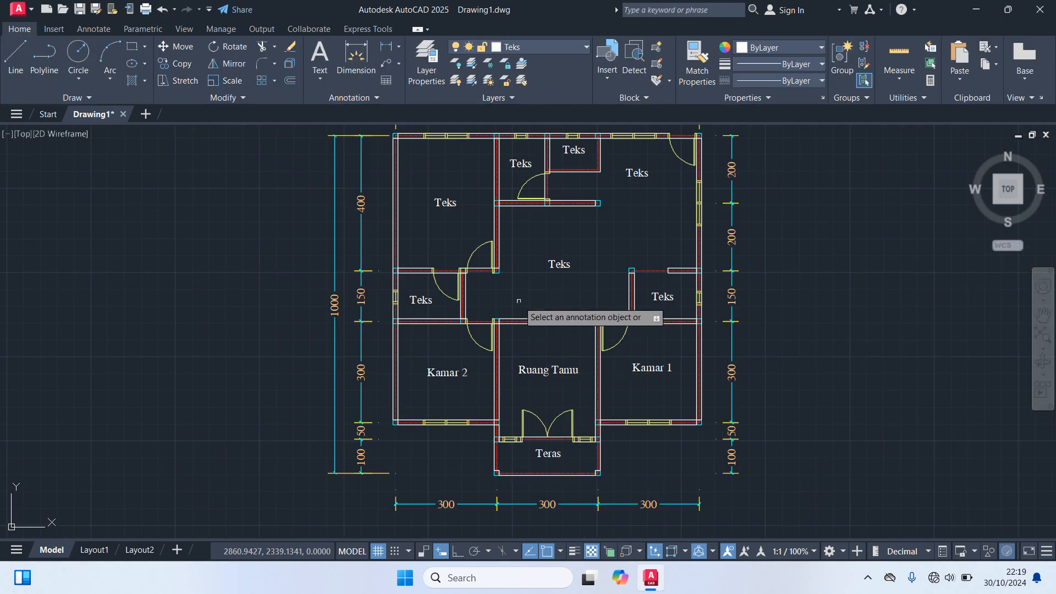
scroll(413, 316, up, 4)
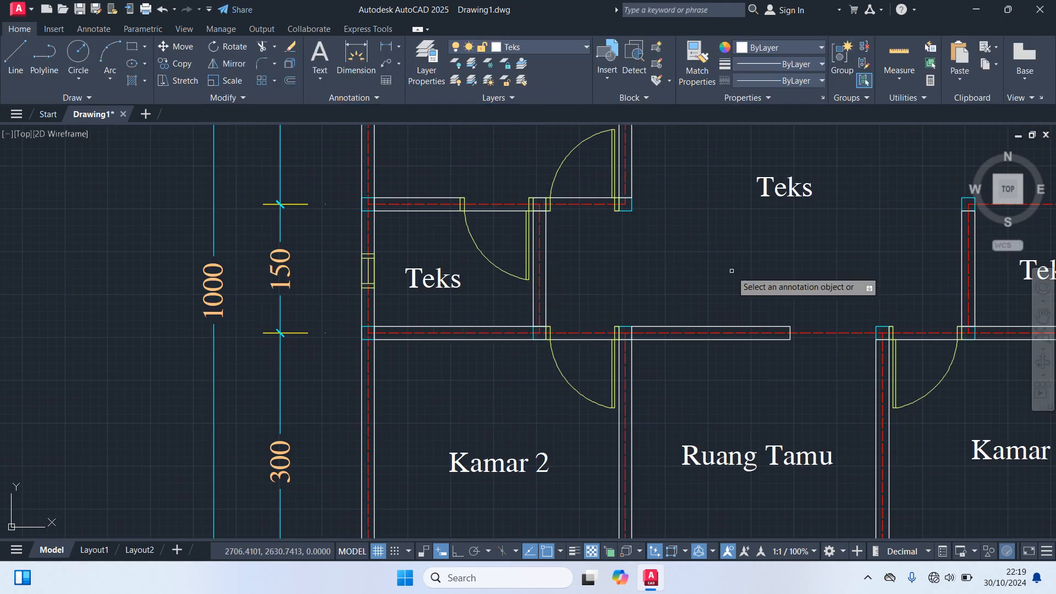
middle_drag(801, 226, 676, 334)
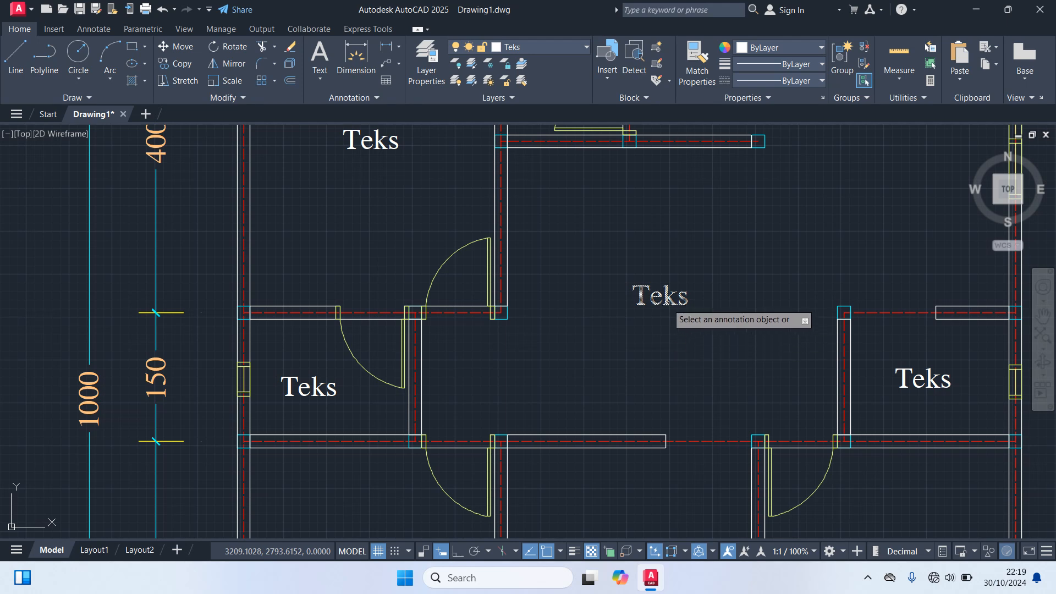
click(667, 299)
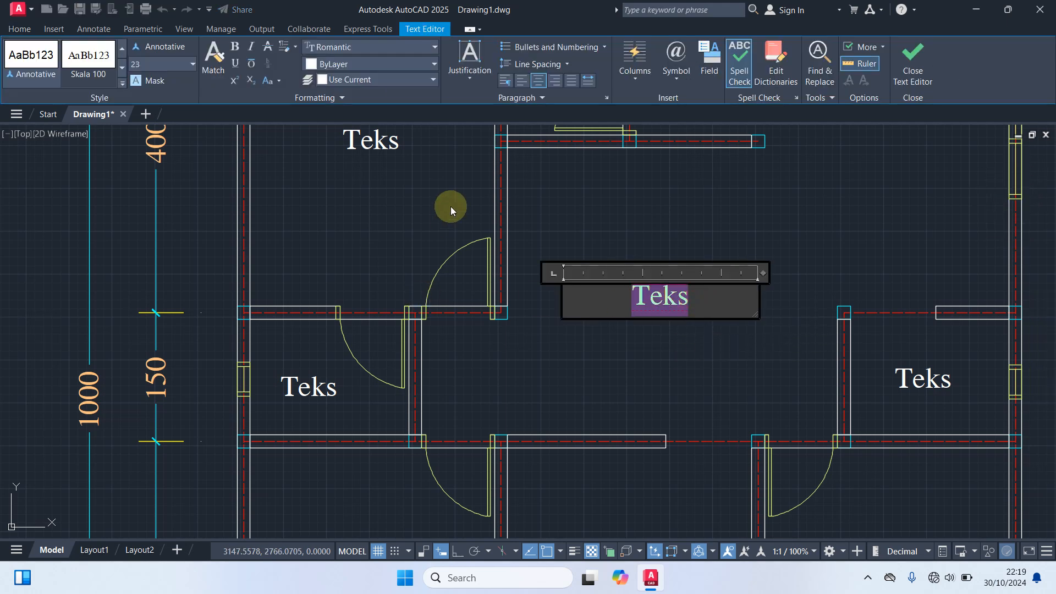
text(K)
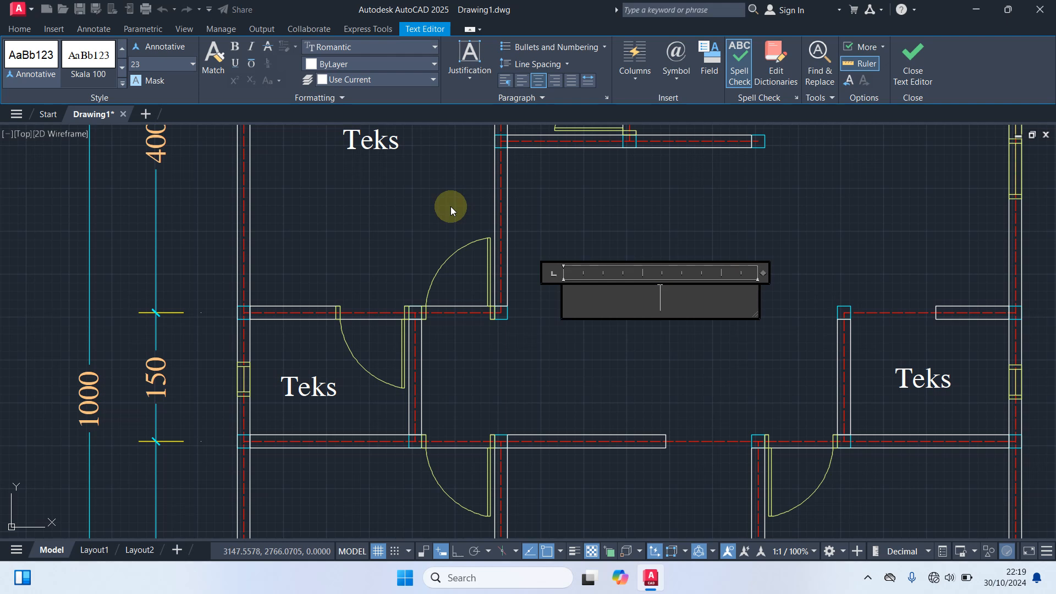
text(uang)
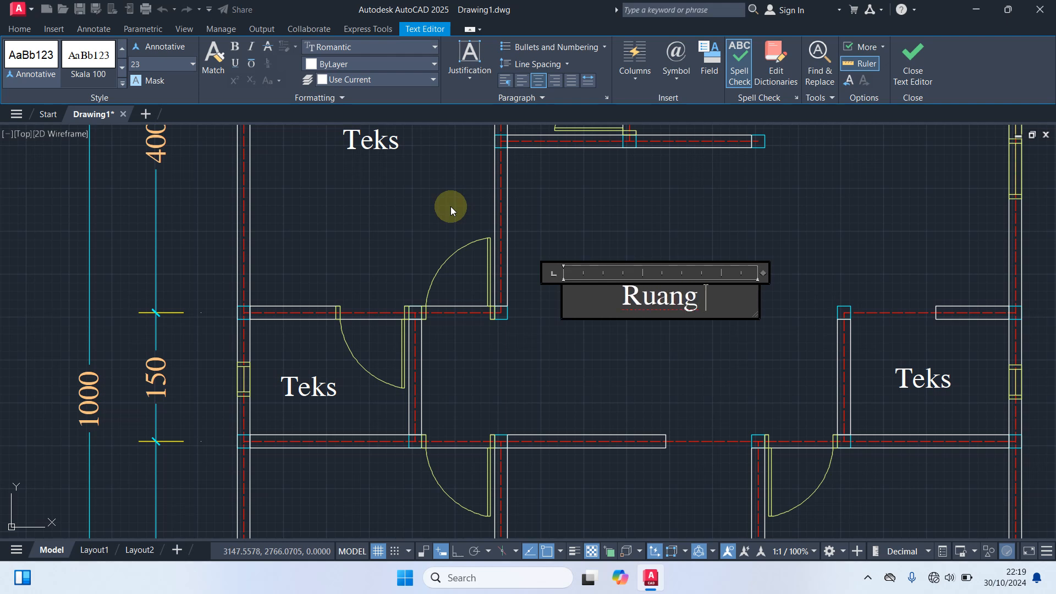
text( Keluarga)
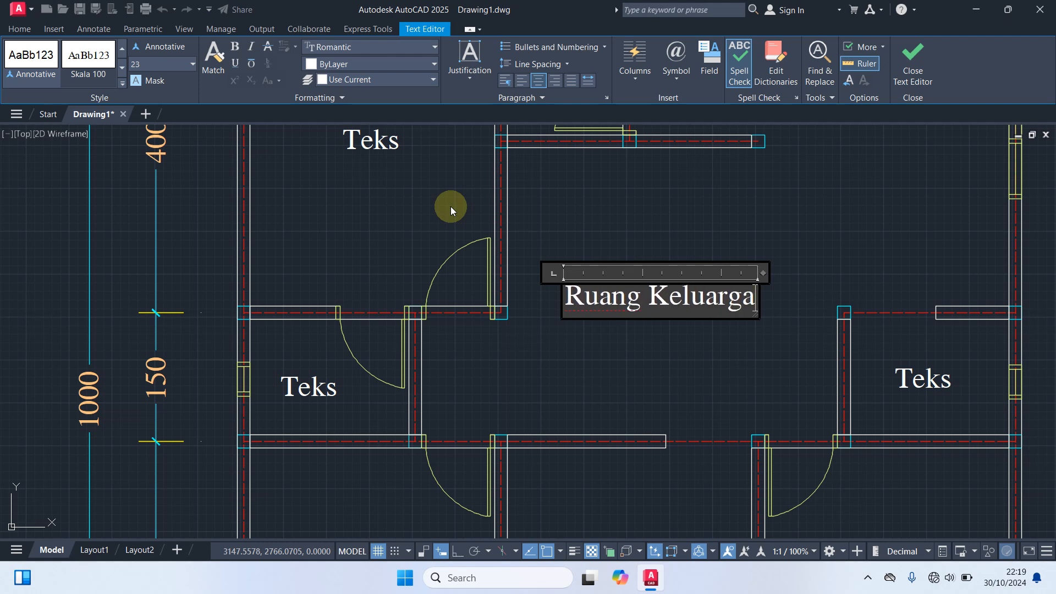
click(666, 355)
- Change the label in the plan's upper-right area to "Dapur"
scroll(663, 349, down, 2)
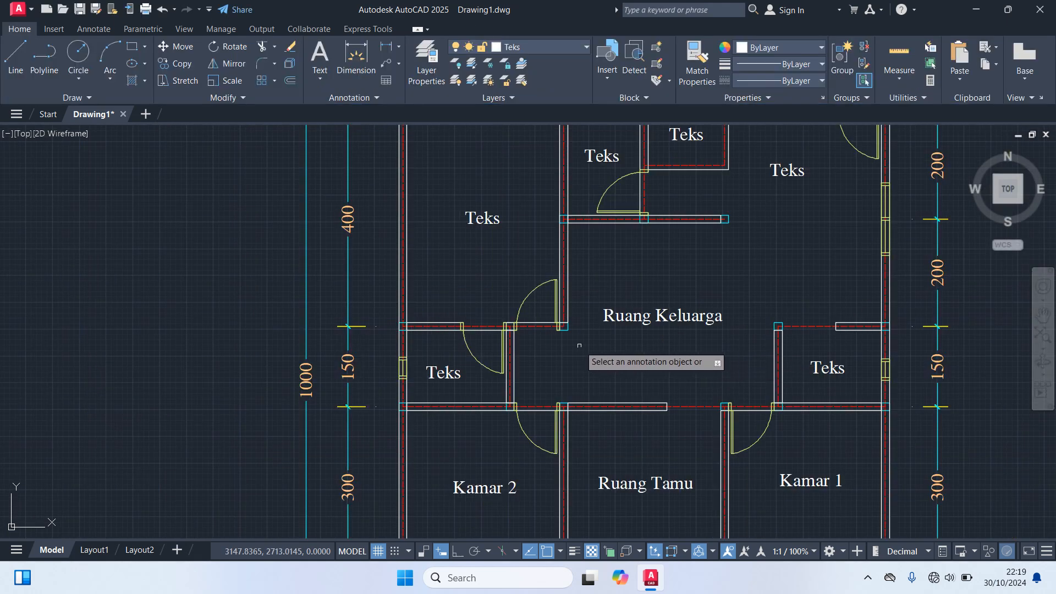
middle_drag(683, 280, 633, 357)
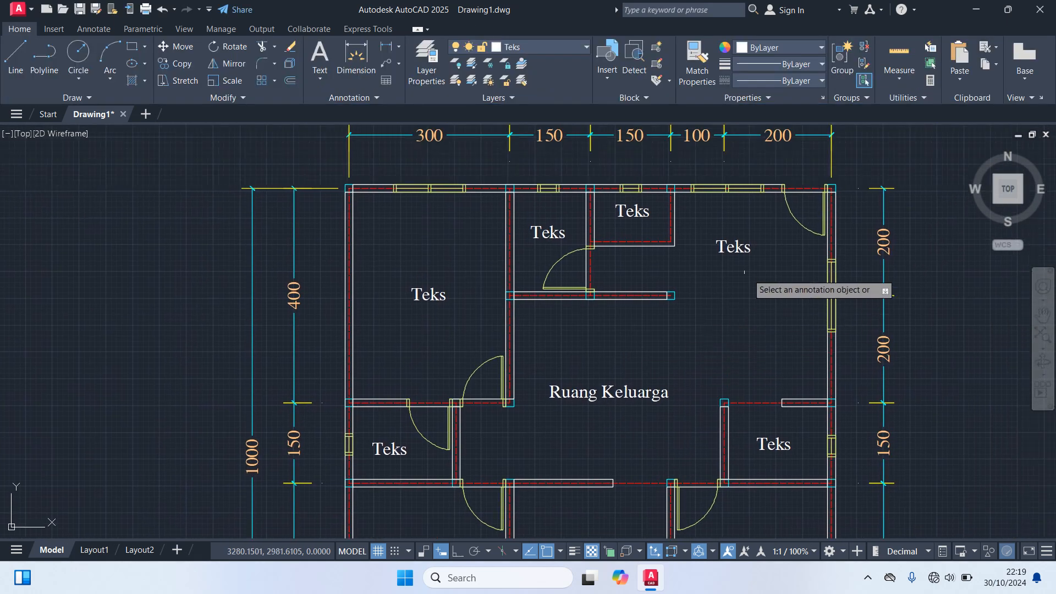
click(743, 244)
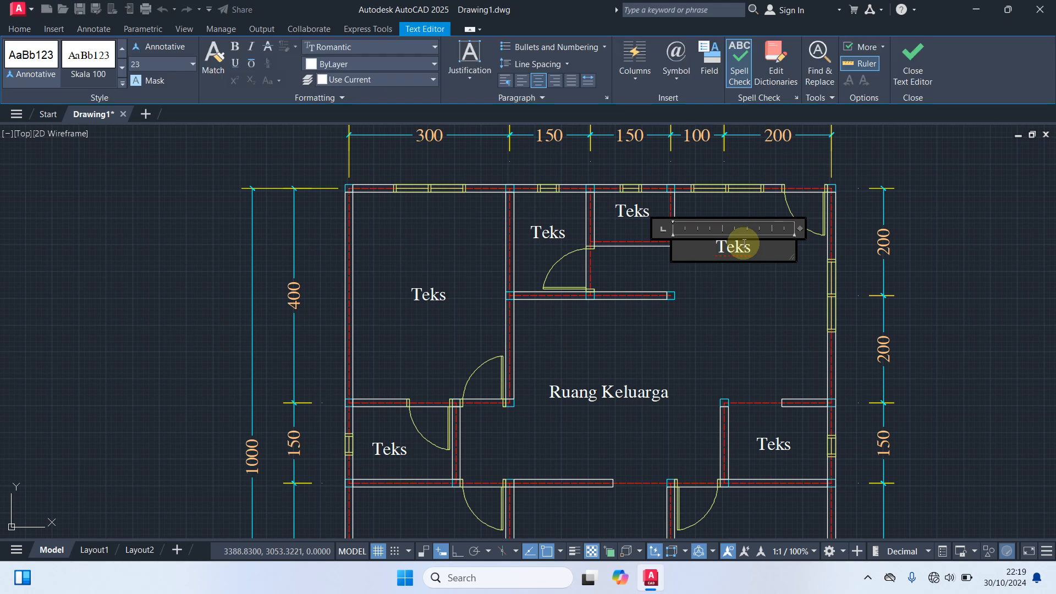
scroll(743, 243, up, 2)
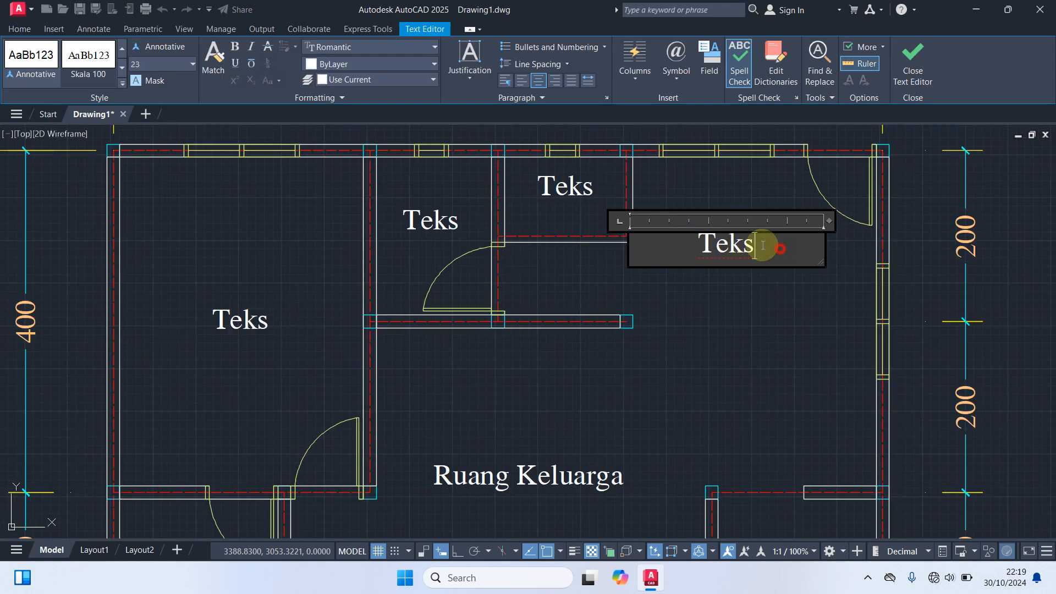
drag(759, 245, 606, 252)
text(Dapur)
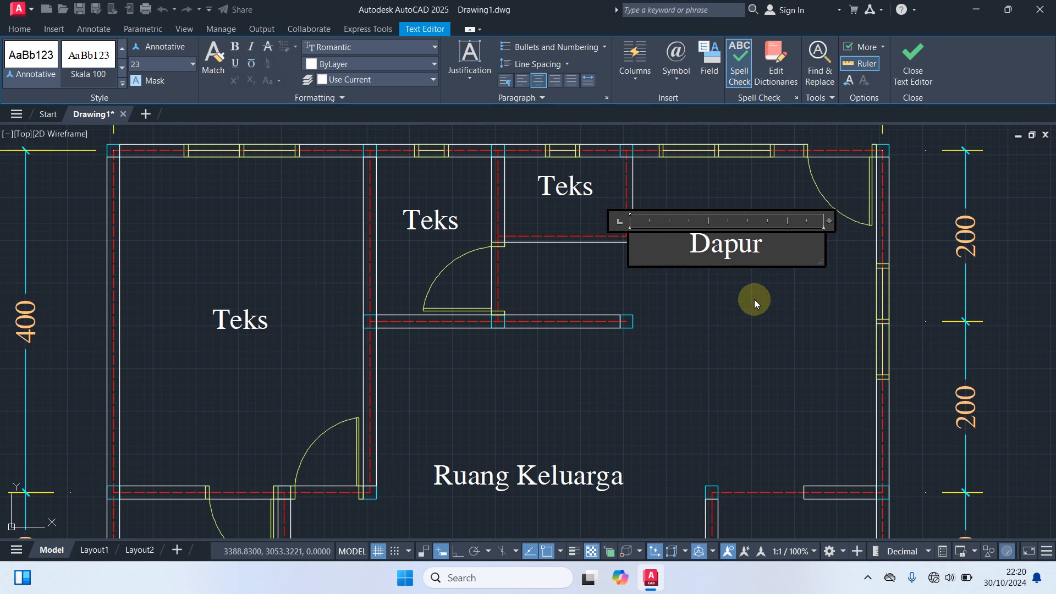
click(685, 283)
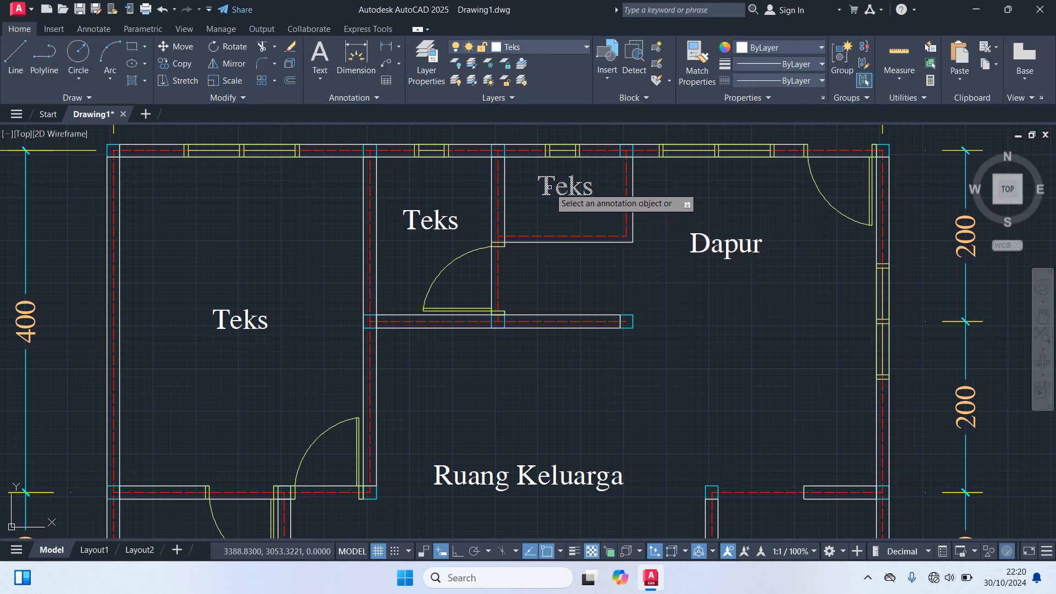
- Change the label in the small top-centre room beside Dapur to "Tempat Cuci", split over two lines
click(593, 191)
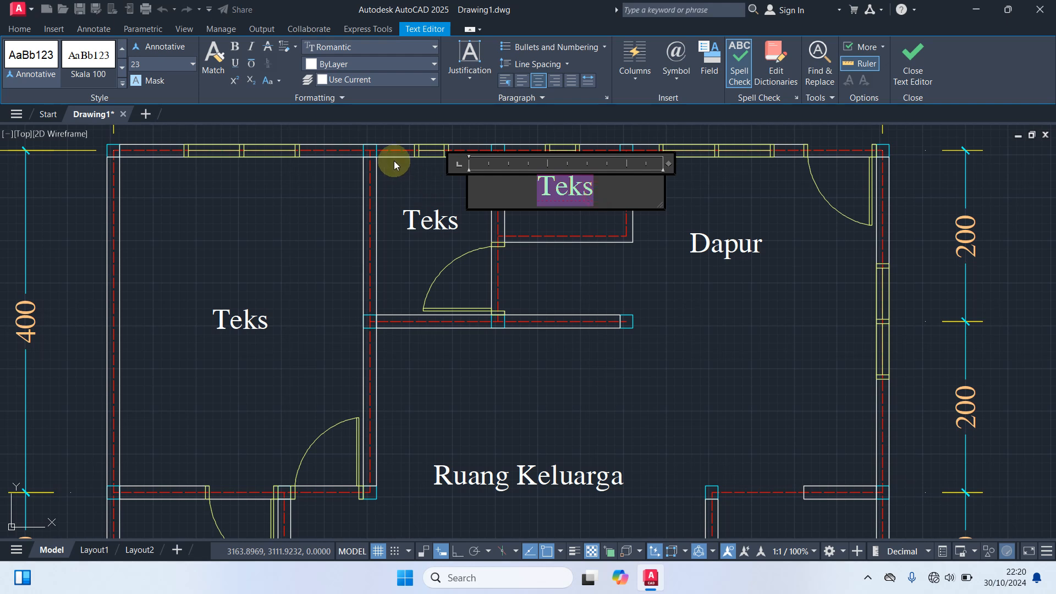
text(Tempat Cuci)
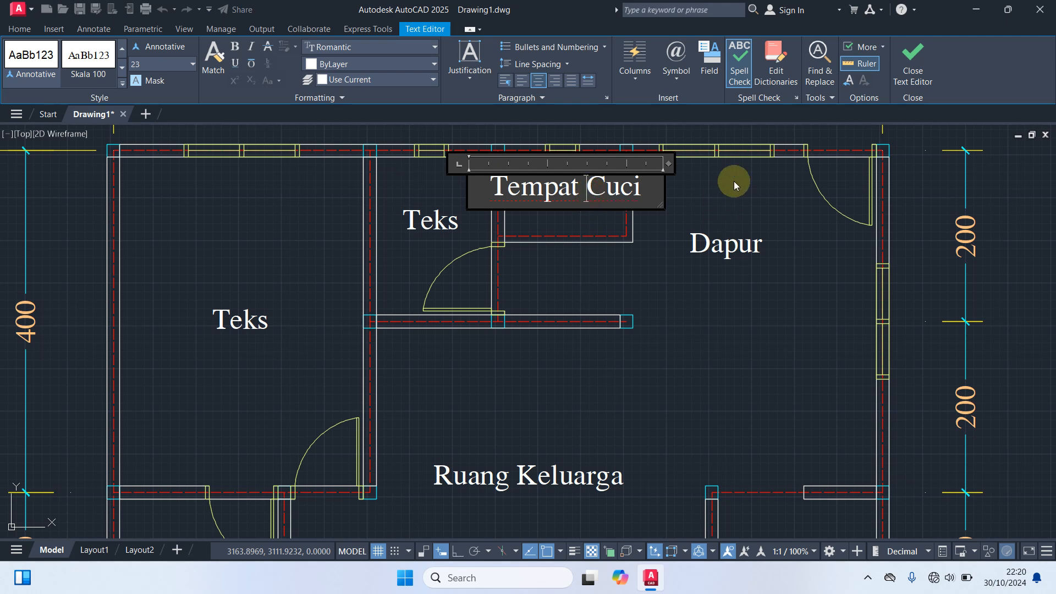
click(642, 275)
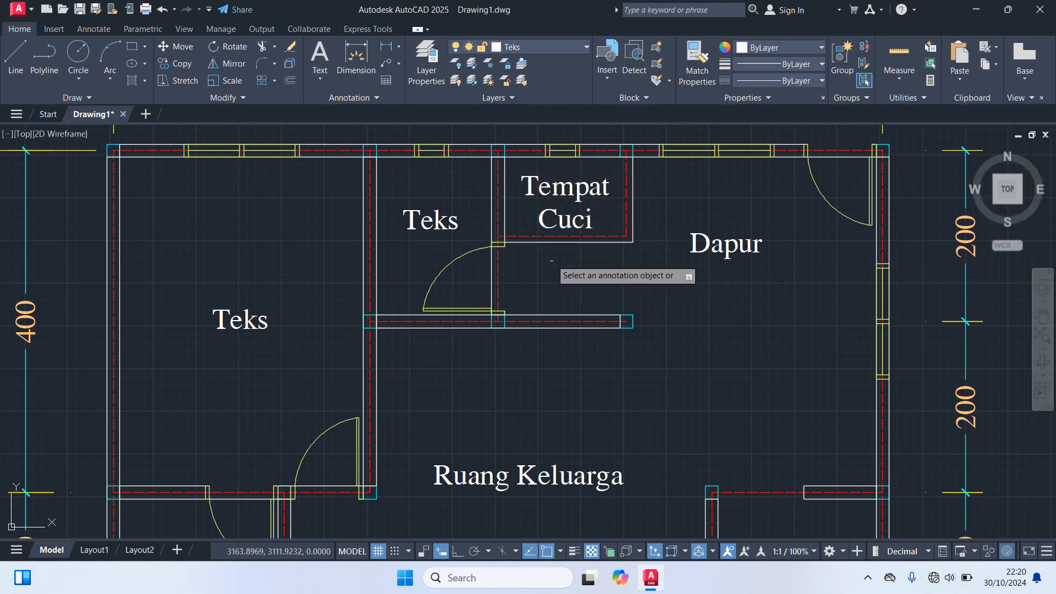
- Change the label in the small room directly left of Tempat Cuci to "Km/Wc"
click(404, 223)
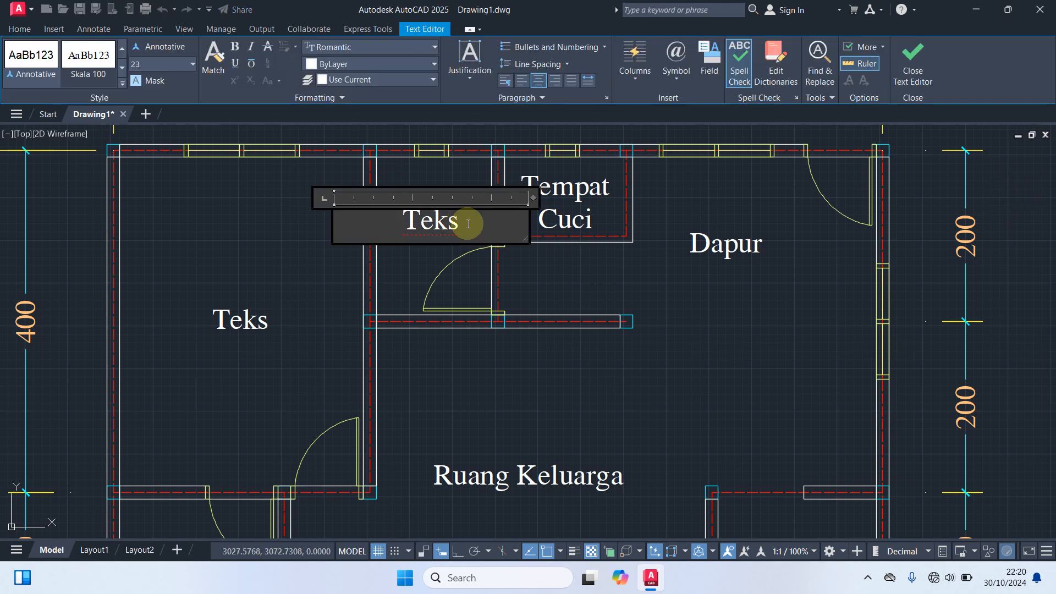
drag(466, 222, 282, 196)
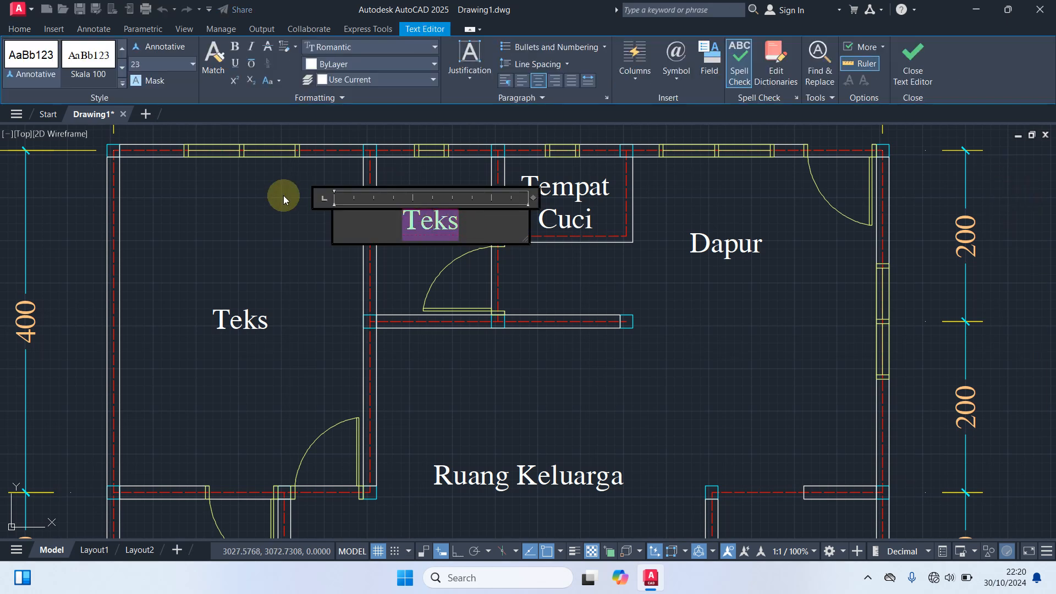
text(Km/Wc)
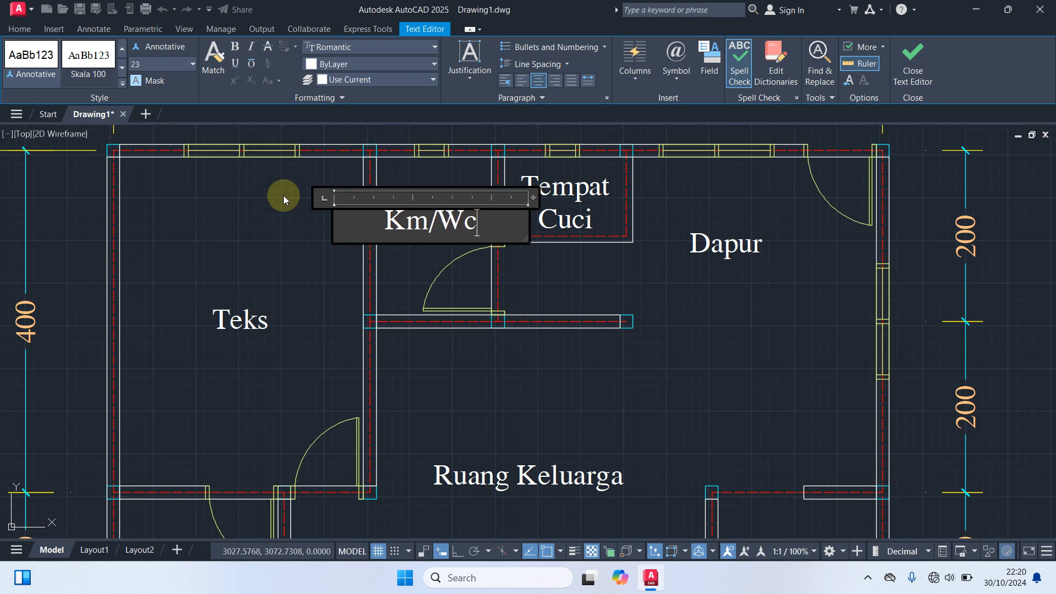
click(404, 272)
- Change the label in the large upper-left room to "Kamar 3"
middle_drag(286, 286, 541, 344)
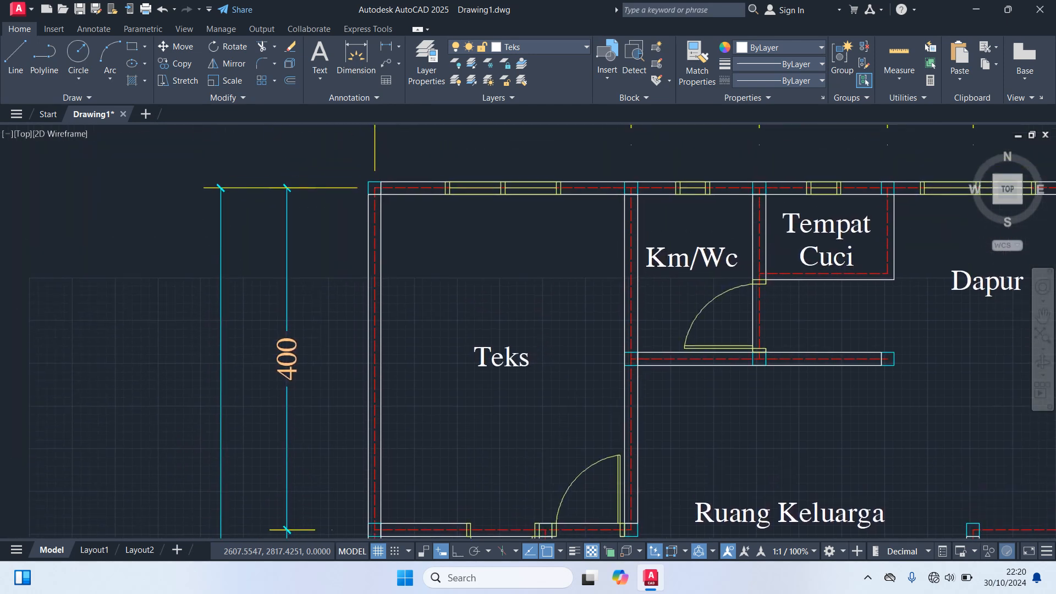
double_click(542, 358)
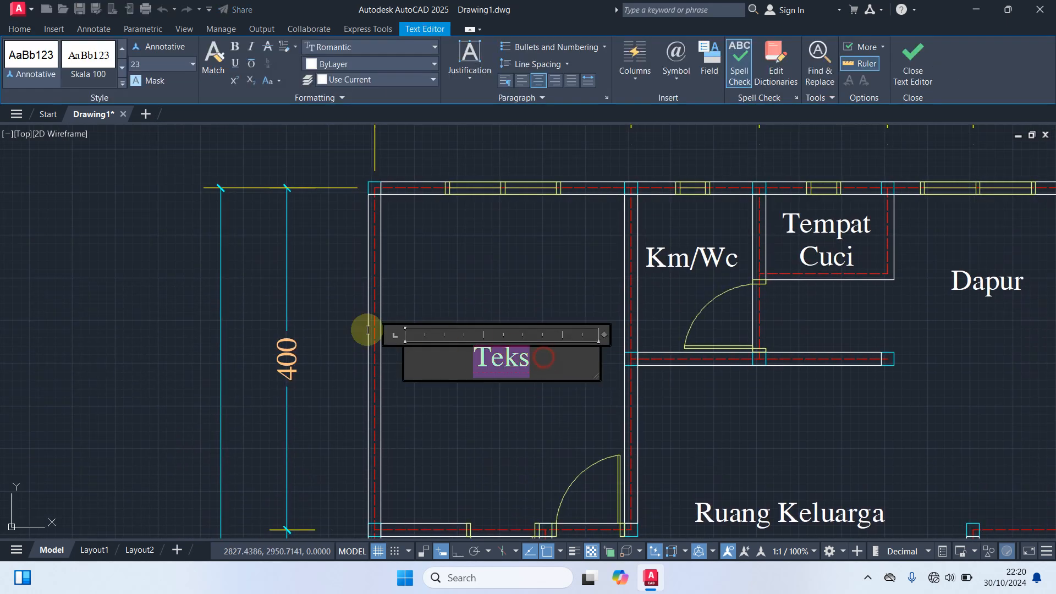
text(Kama)
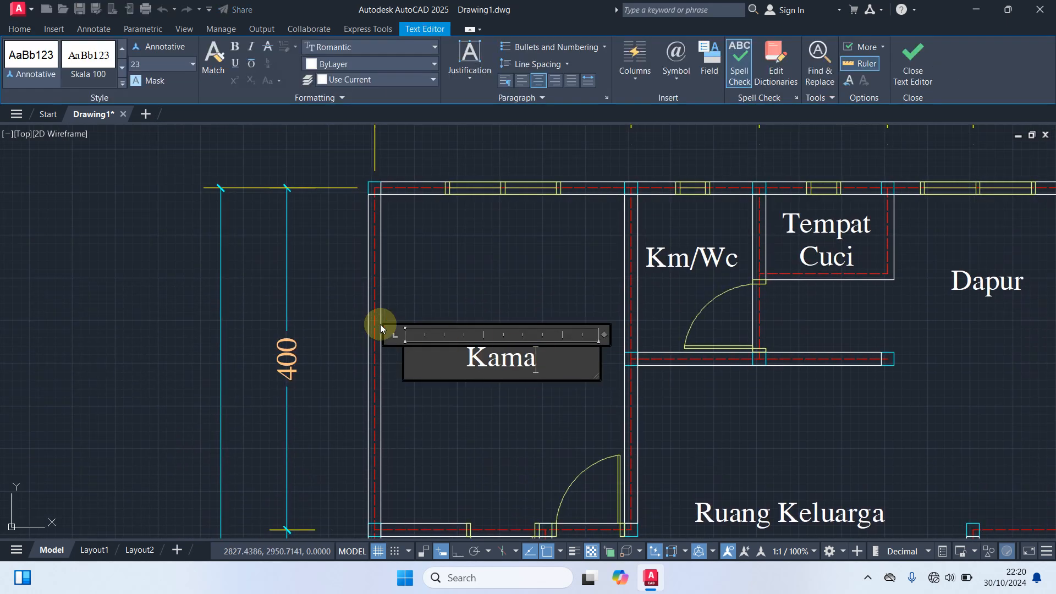
text(r 3)
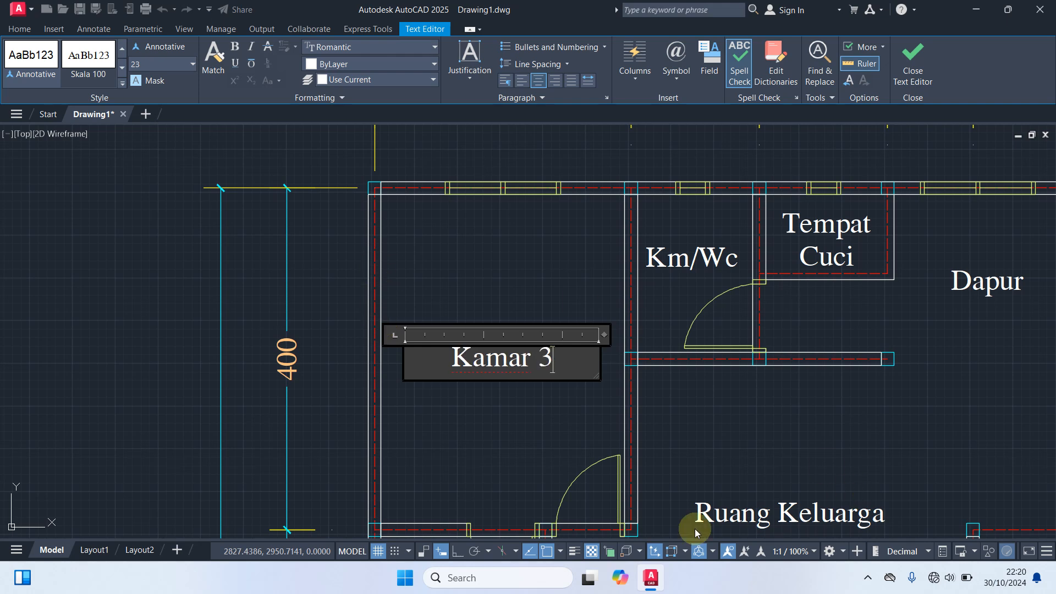
click(486, 407)
- Change the label in the small room between Kamar 3 and Kamar 2 to "Km/Wc"
middle_drag(517, 415, 553, 215)
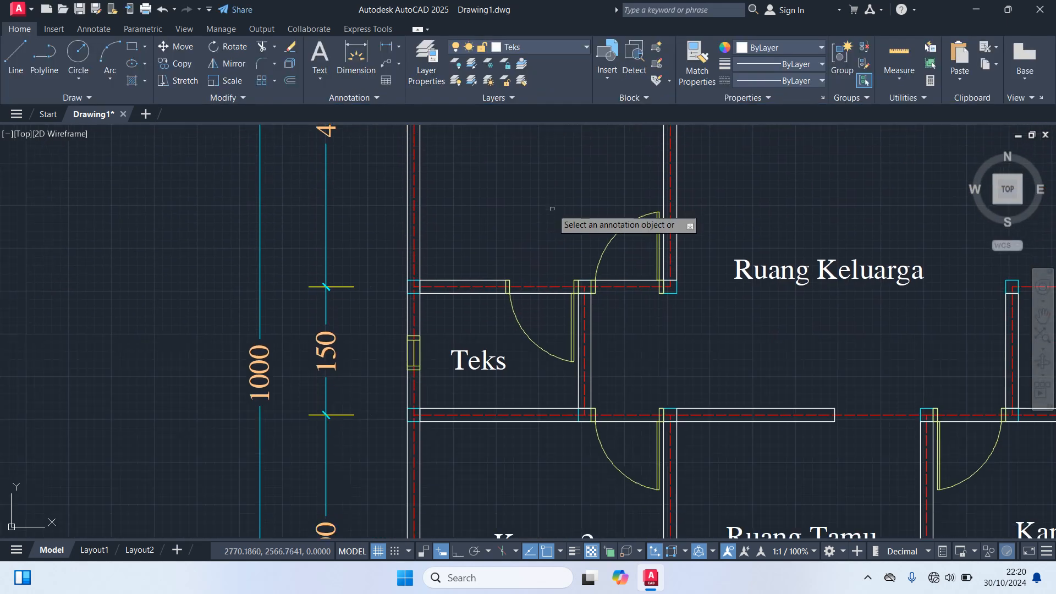
click(491, 360)
scroll(495, 365, up, 2)
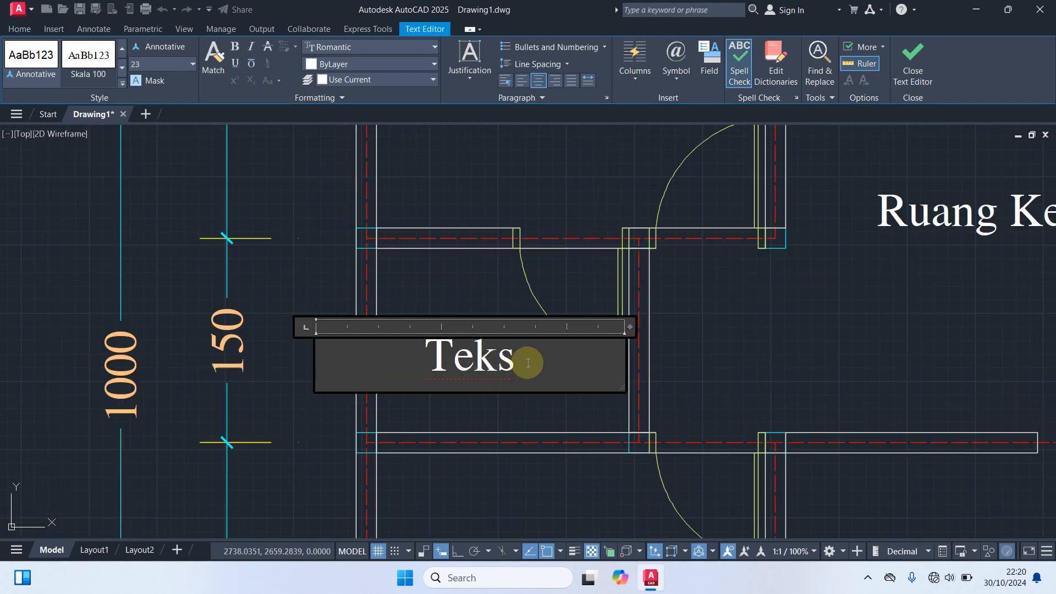
drag(527, 362, 360, 347)
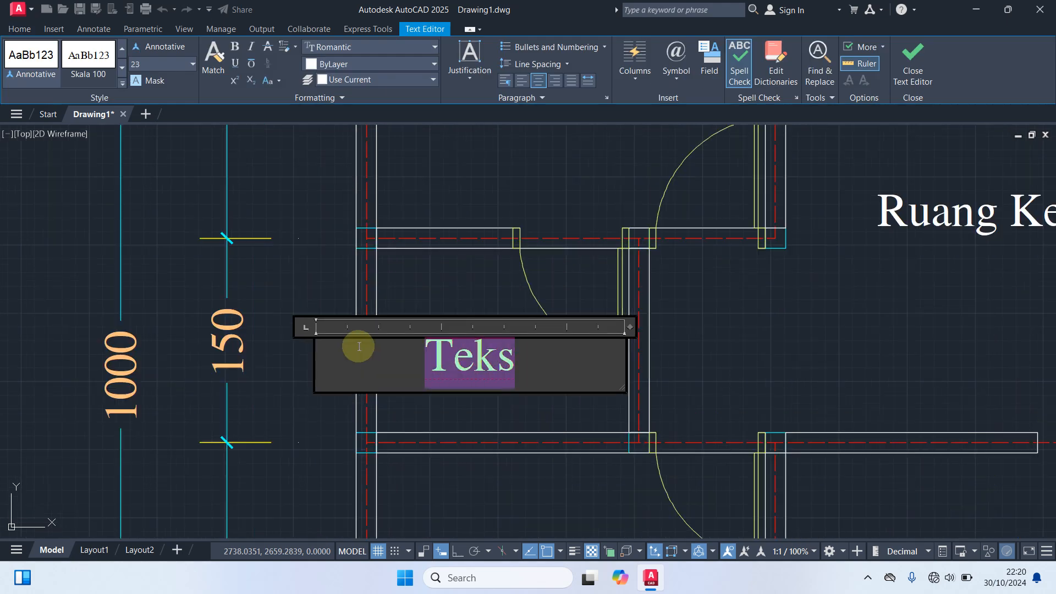
text(Km)
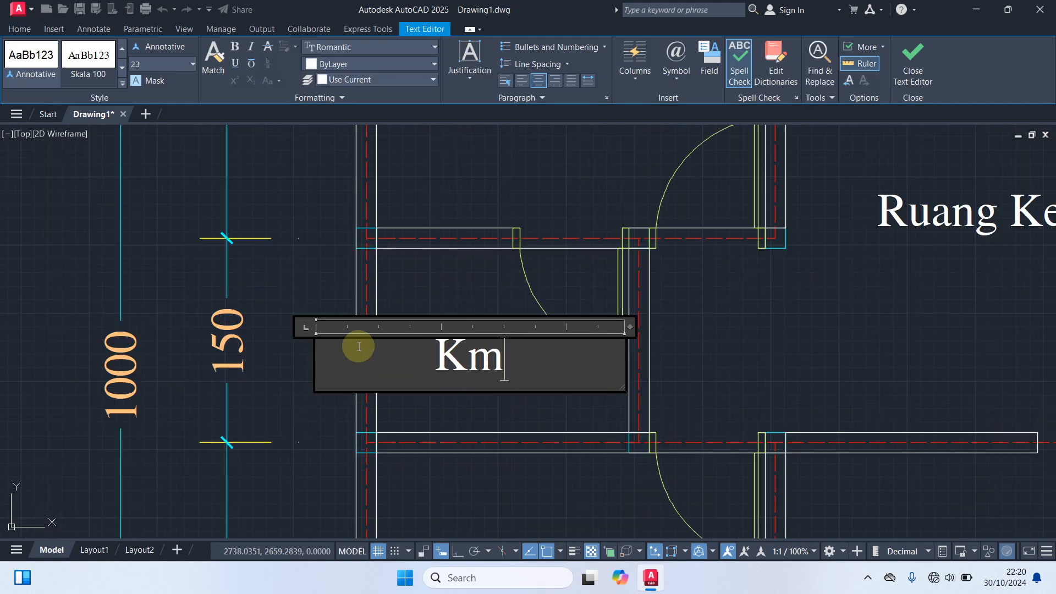
text(/Wc)
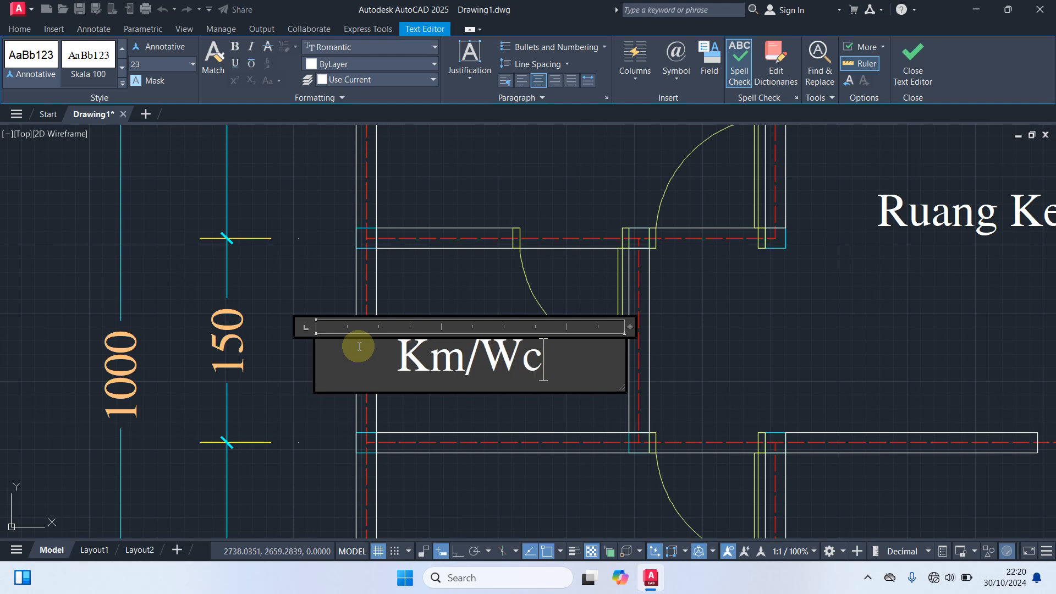
click(822, 302)
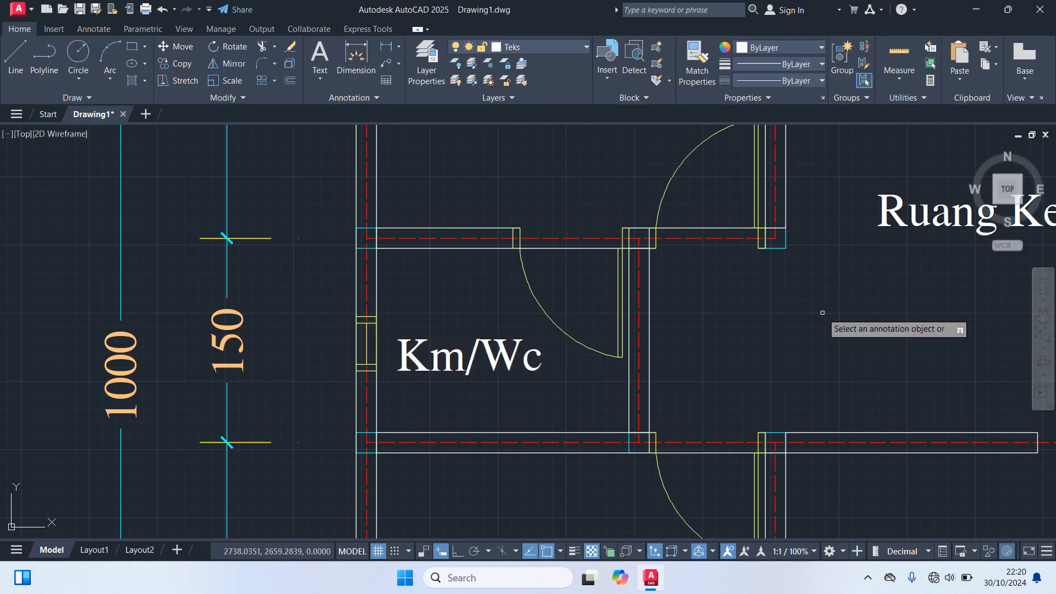
- Move the Tempat Cuci label up by about 9 units to centre it in its room
scroll(822, 327, down, 2)
scroll(770, 319, down, 2)
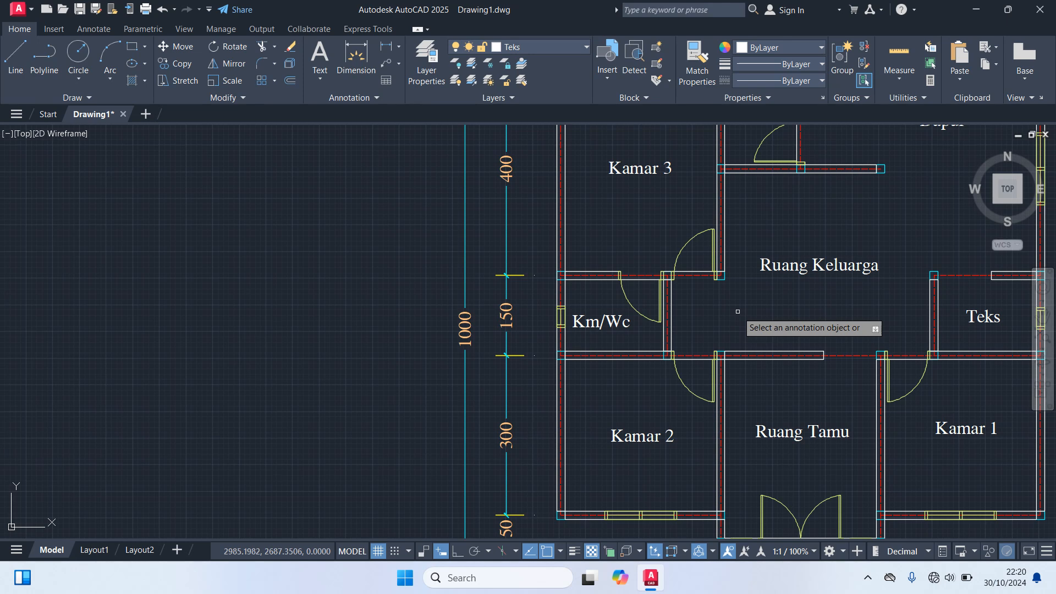
scroll(767, 160, down, 2)
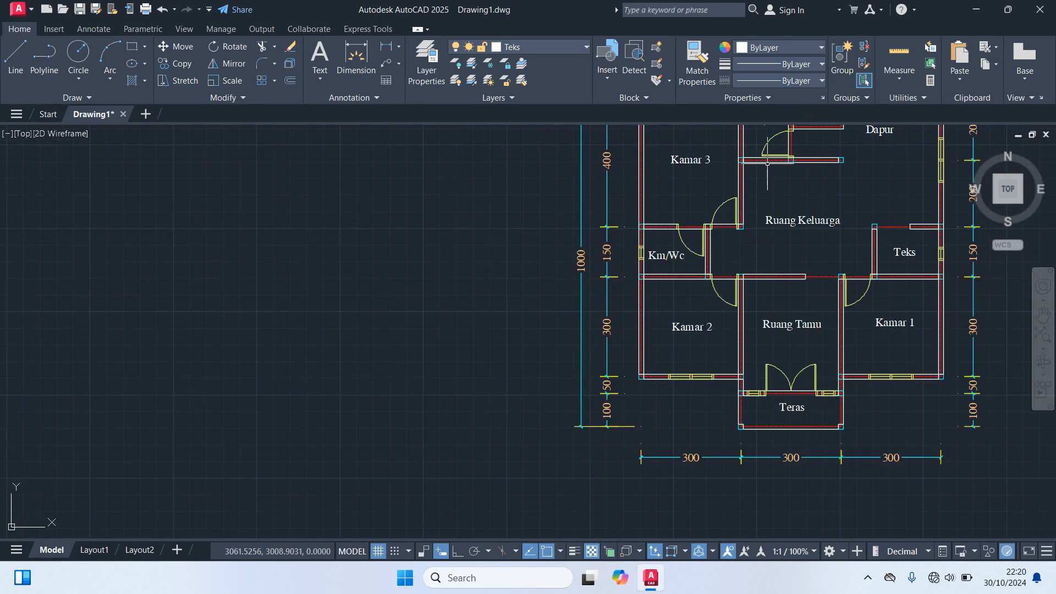
middle_drag(792, 199, 721, 276)
scroll(780, 155, up, 3)
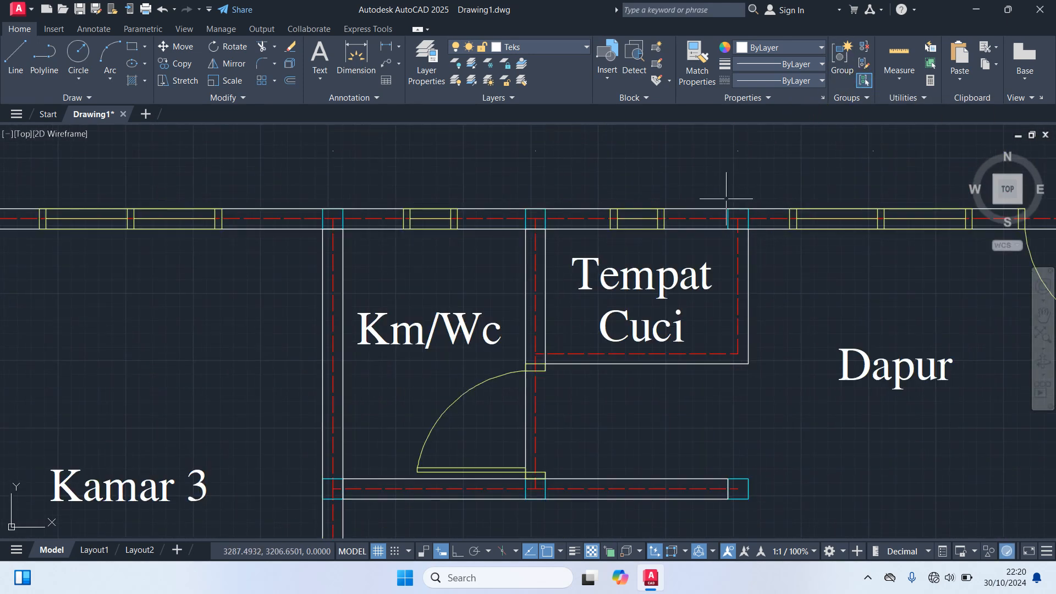
click(672, 269)
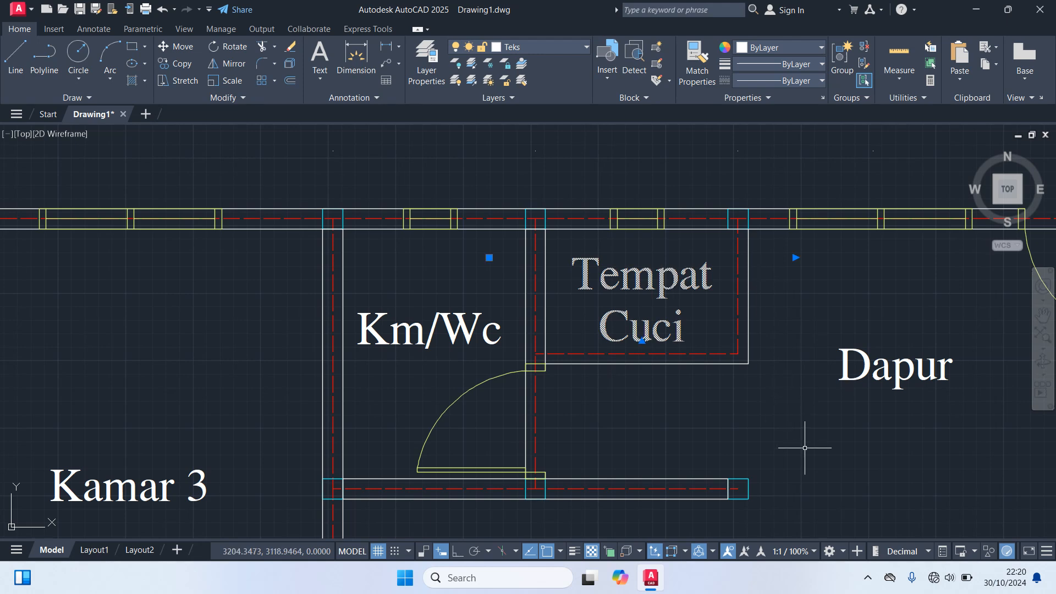
text(m)
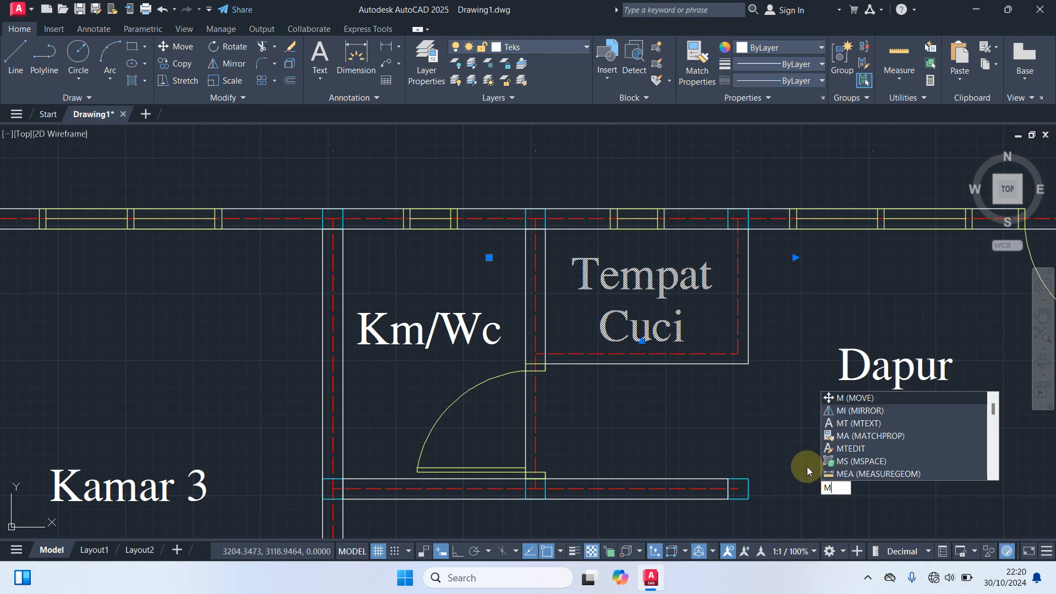
key(Return)
click(811, 458)
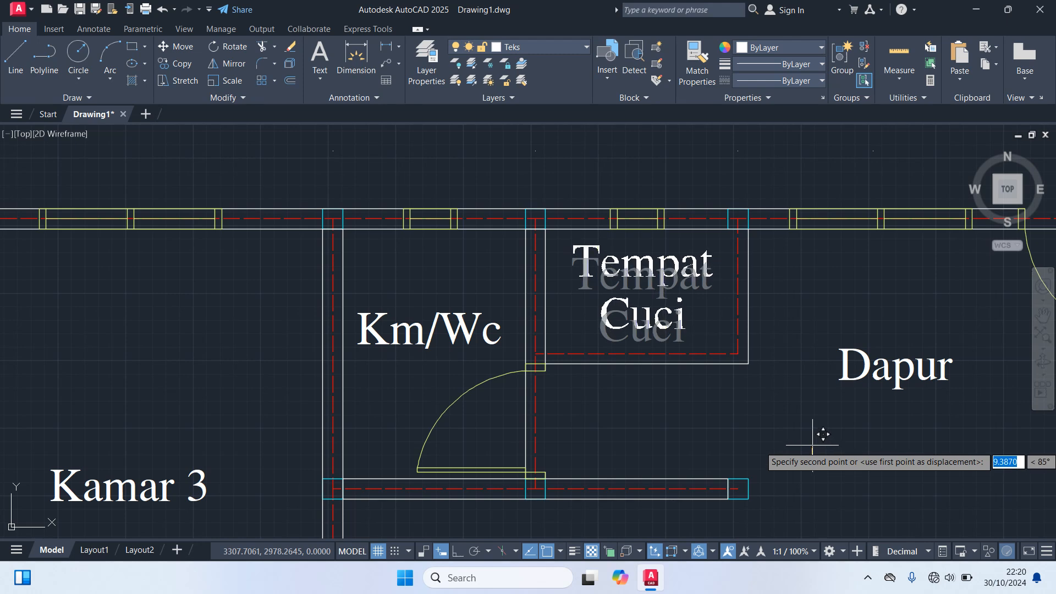
click(812, 444)
- Move the Km/Wc label between Kamar 3 and Kamar 2 slightly to the right within its room
scroll(789, 445, down, 2)
scroll(788, 459, down, 2)
middle_drag(687, 462, 718, 226)
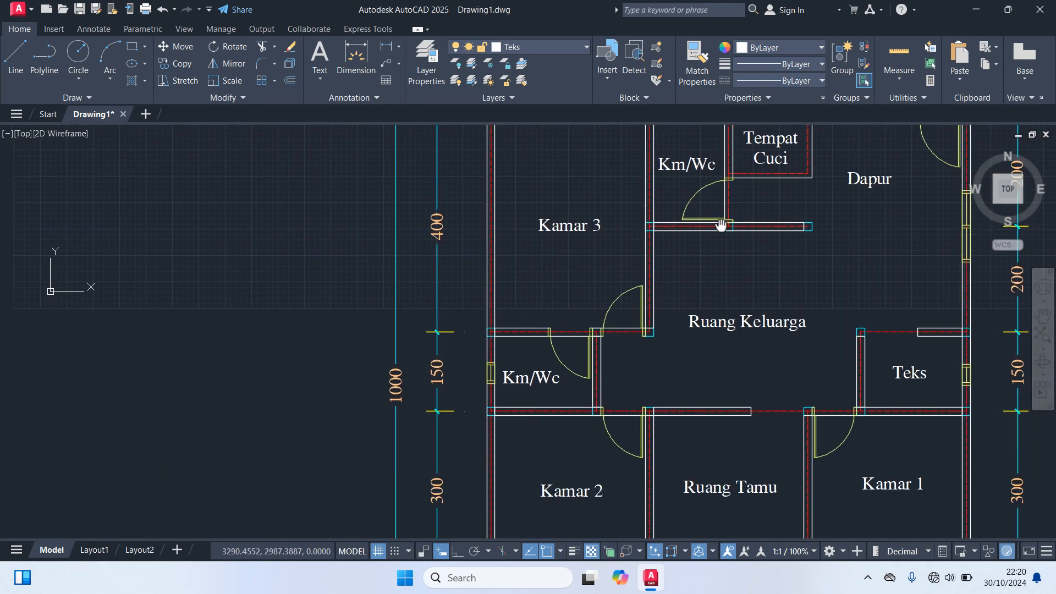
scroll(511, 379, up, 2)
click(514, 370)
text(m)
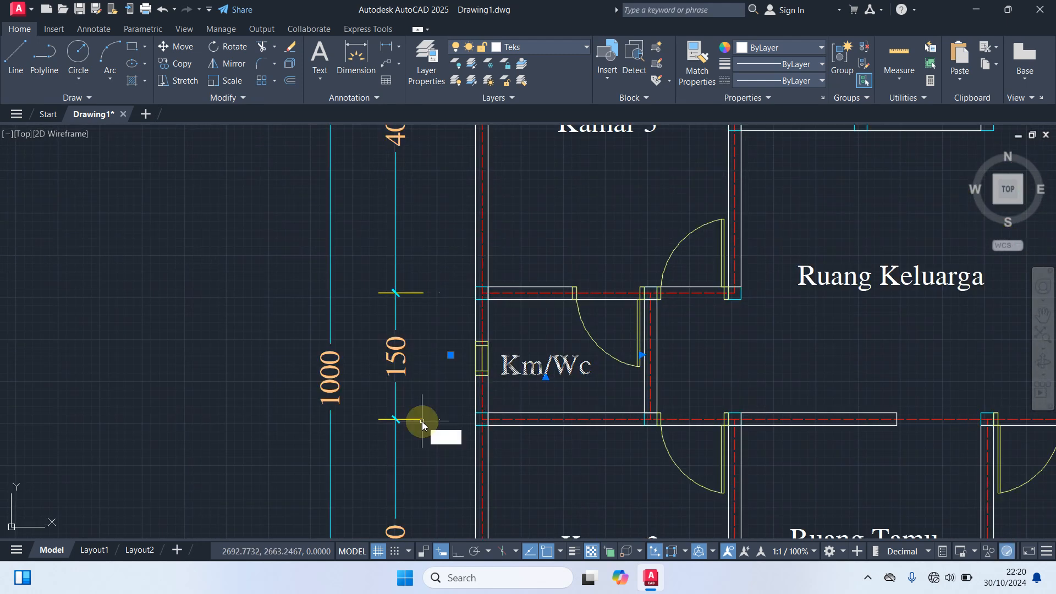
key(Return)
click(567, 489)
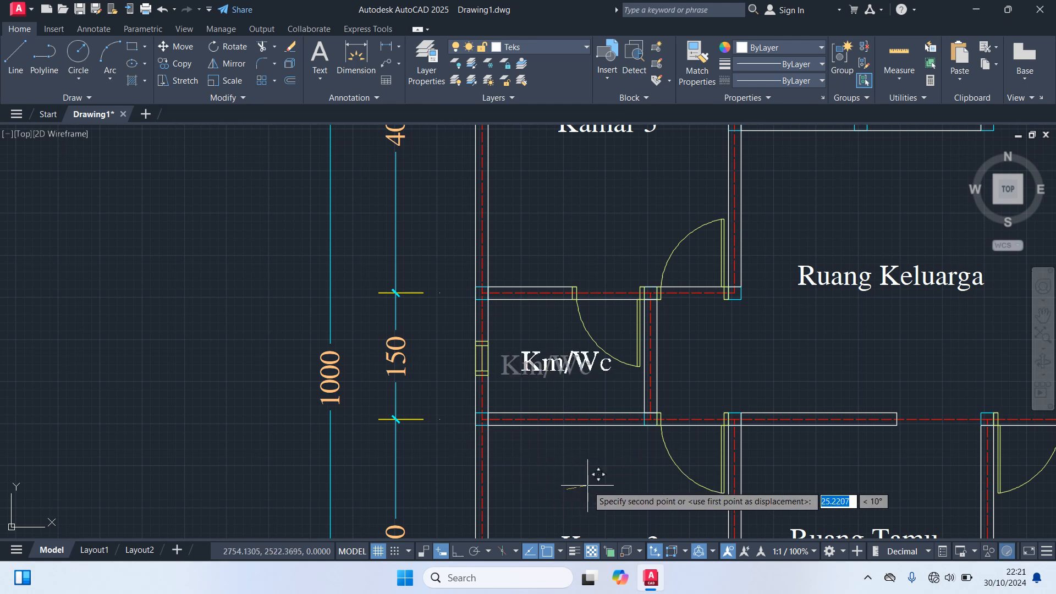
click(583, 488)
- Change the remaining placeholder label in the small room above Kamar 1 to "Mushola"
scroll(612, 394, down, 3)
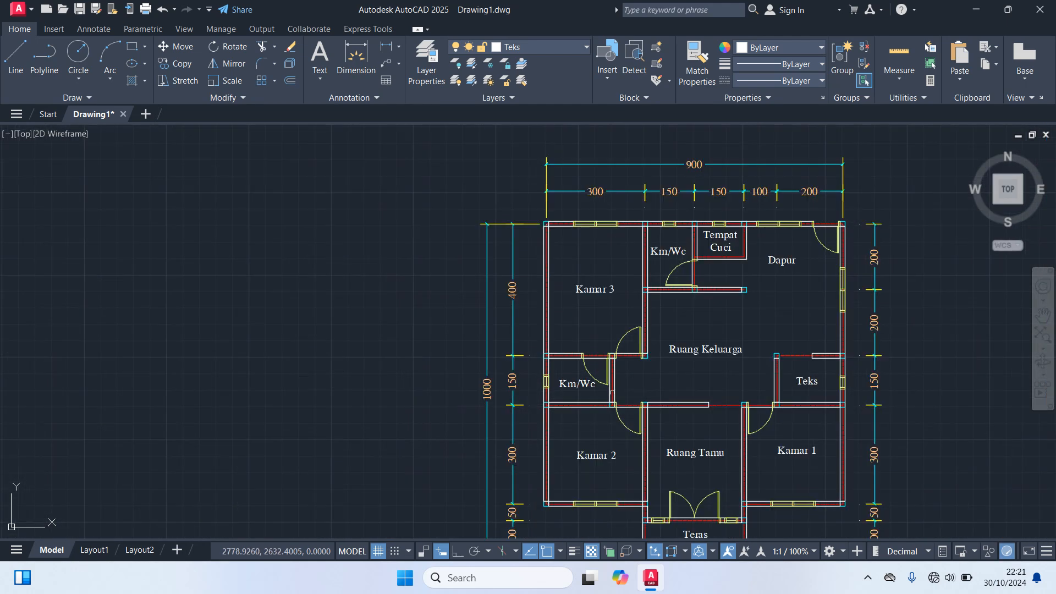
middle_drag(697, 375, 697, 316)
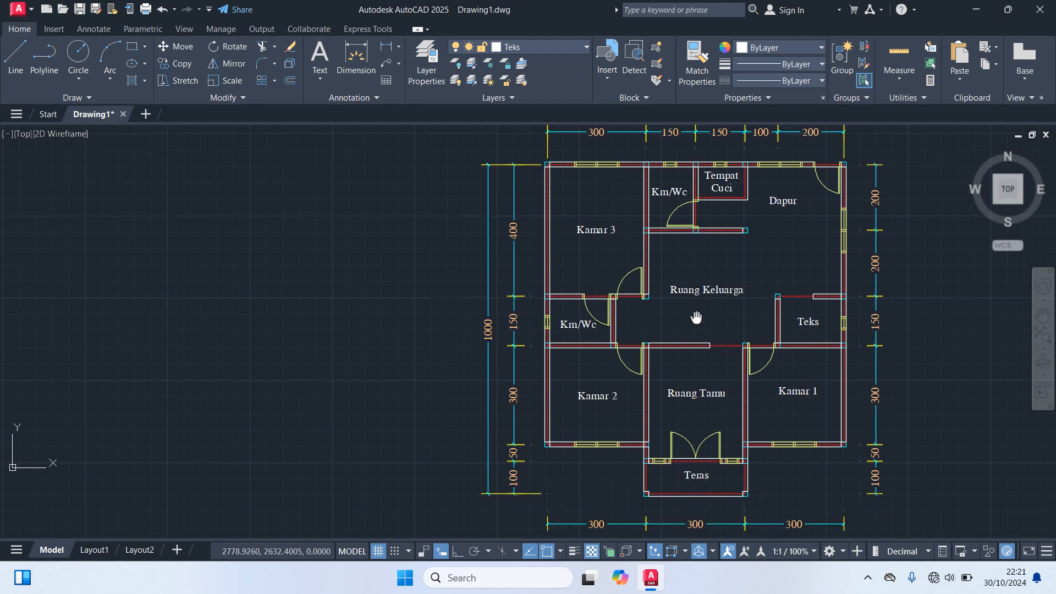
scroll(805, 326, up, 2)
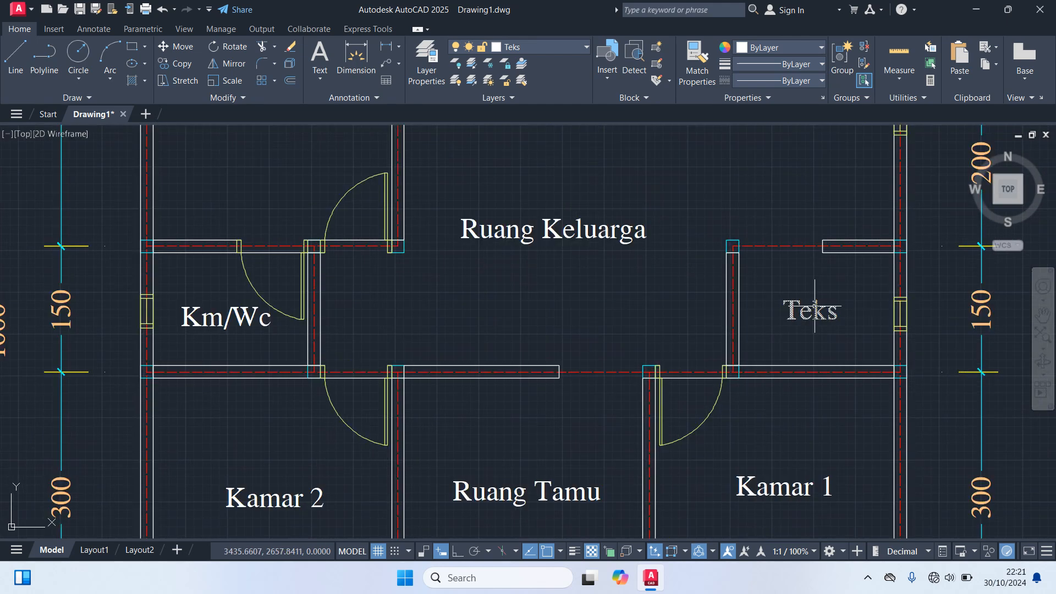
double_click(814, 306)
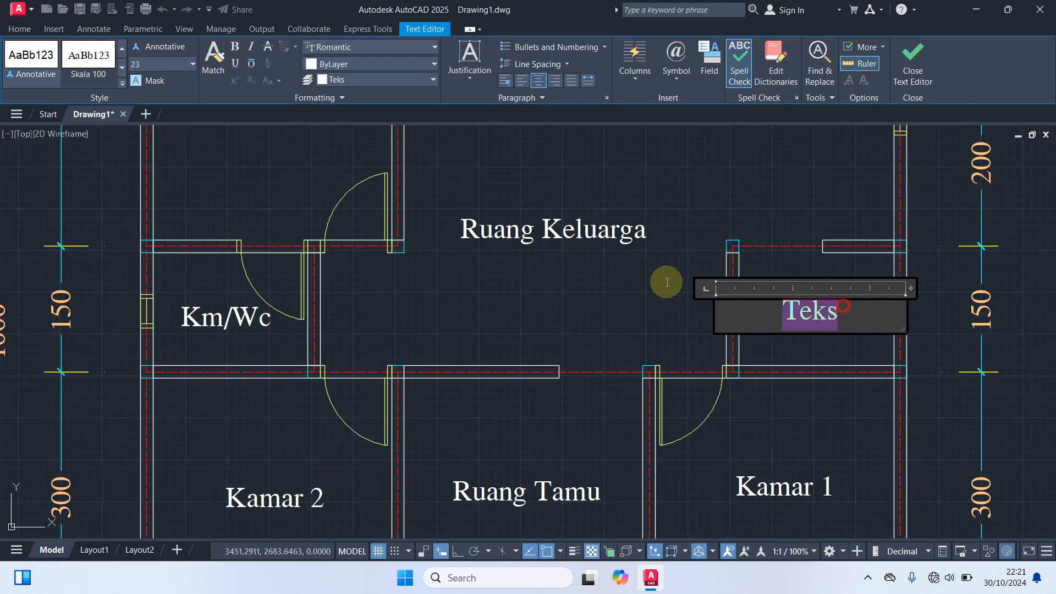
text(Mus)
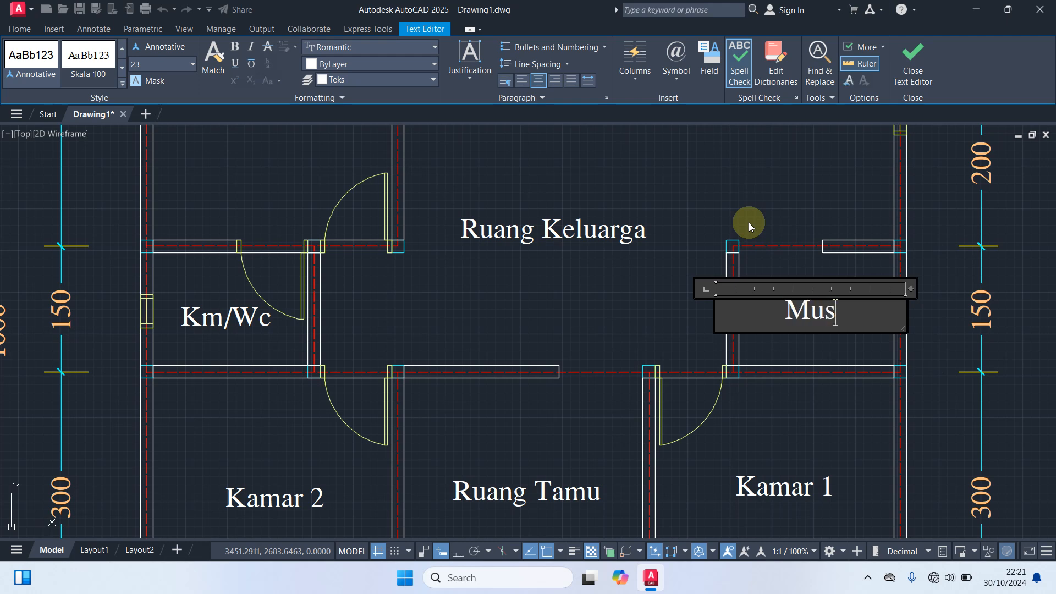
text(hola)
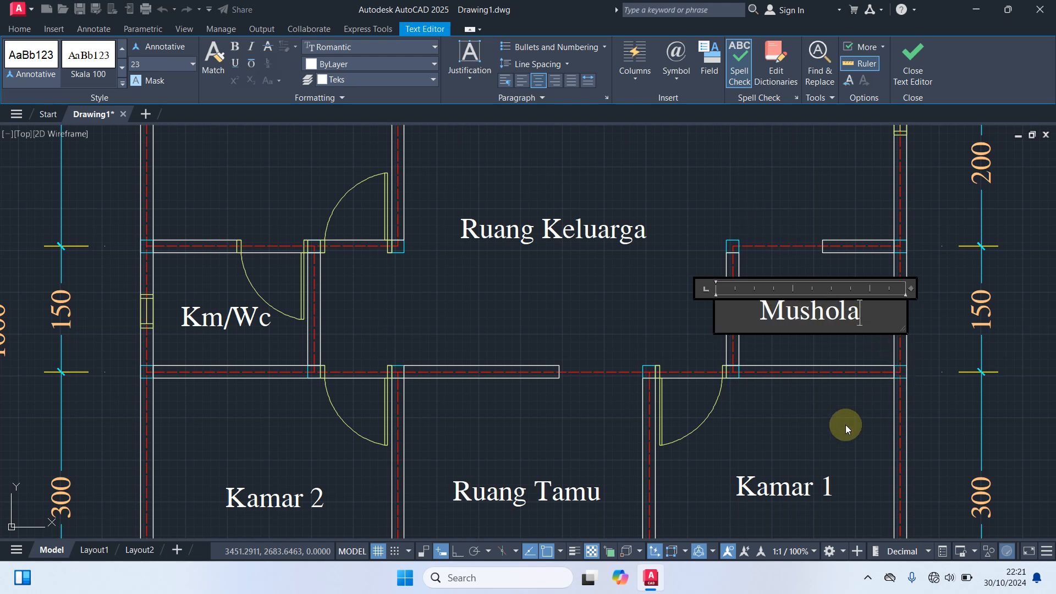
click(843, 416)
- Frame the finished floor plan and turn on Clean Screen to maximize the drawing area
scroll(806, 378, down, 4)
mouse_move(782, 393)
middle_down()
mouse_move(738, 338)
mouse_move(737, 364)
mouse_move(729, 360)
middle_up()
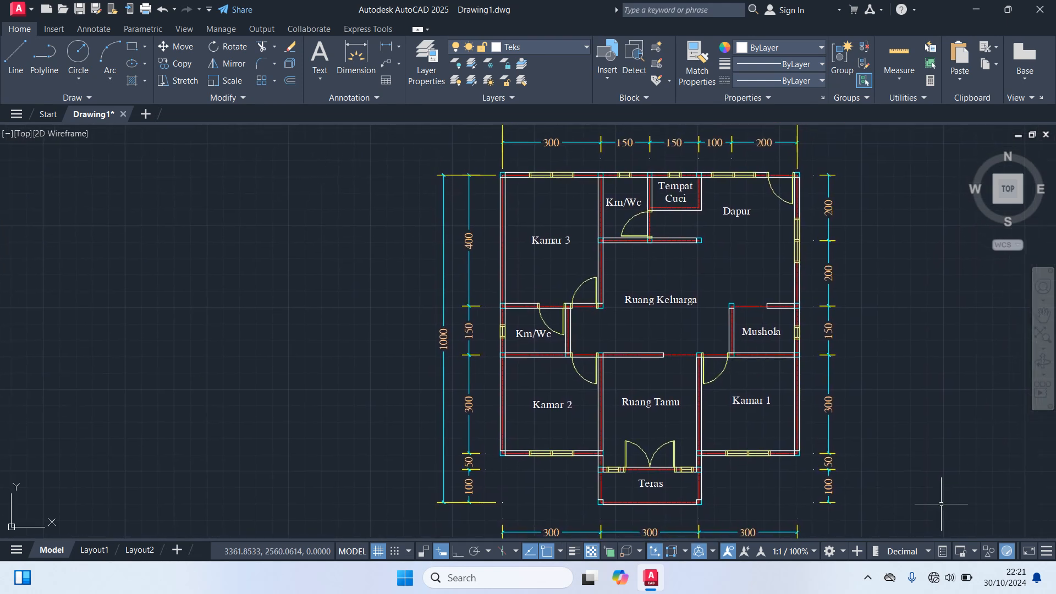
click(1028, 550)
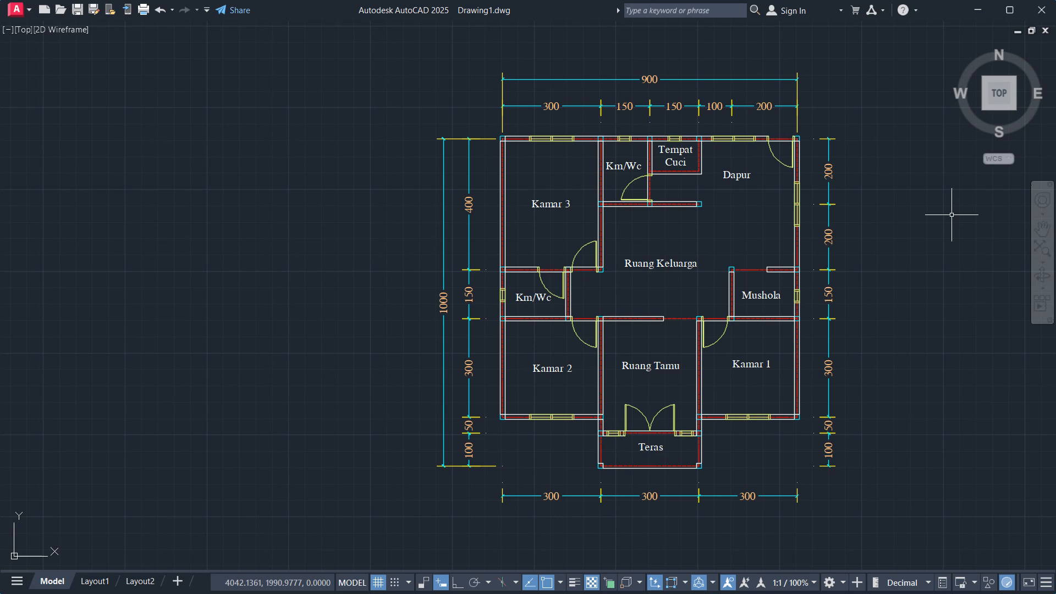
- Zoom to the whole drawing, delete the stray double door near the origin, and zoom to the extents of the floor plan
text(z)
key(Return)
text(a)
key(Return)
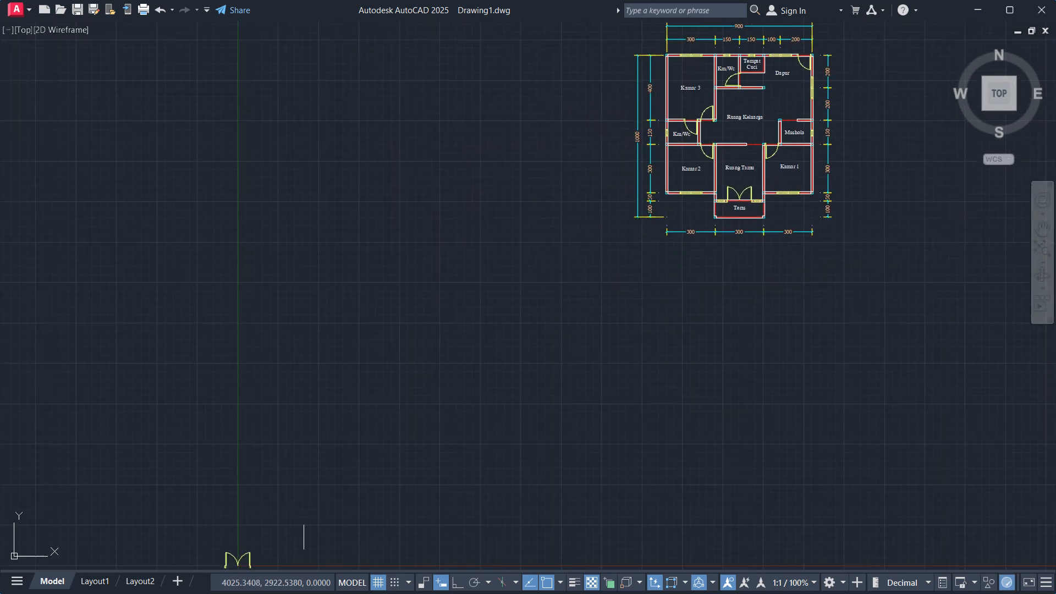
click(274, 555)
click(186, 499)
key(Delete)
text(z)
key(Return)
text(e)
key(Return)
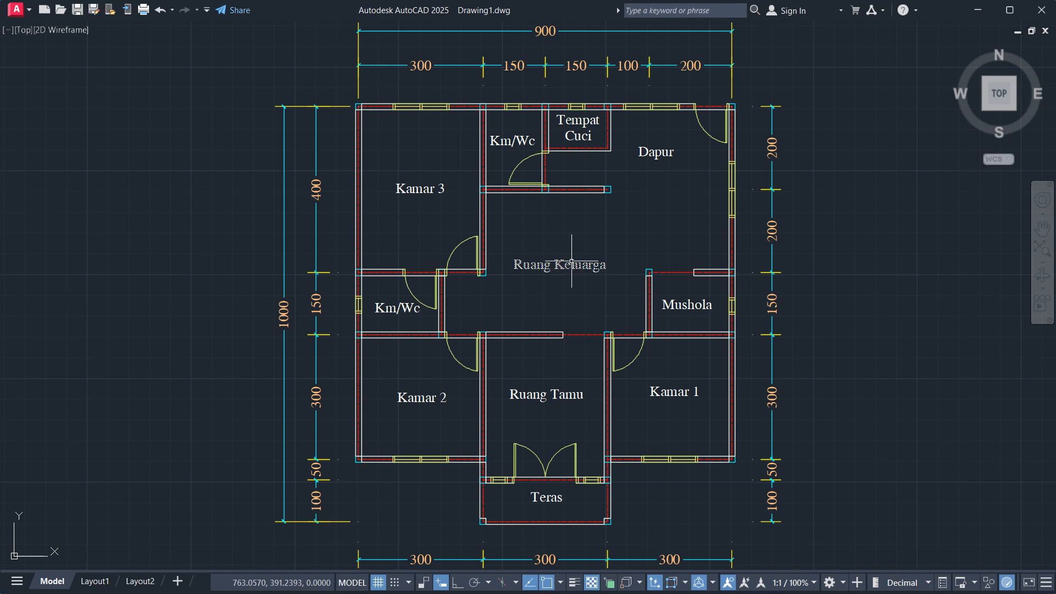
- Minimize the drawing program's window
mouse_move(571, 260)
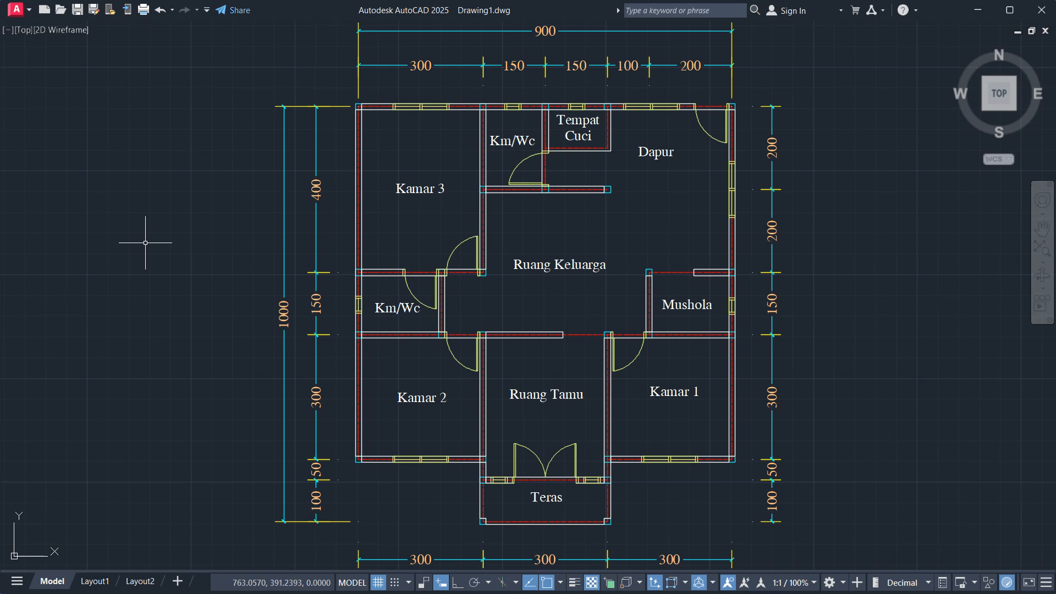
click(978, 9)
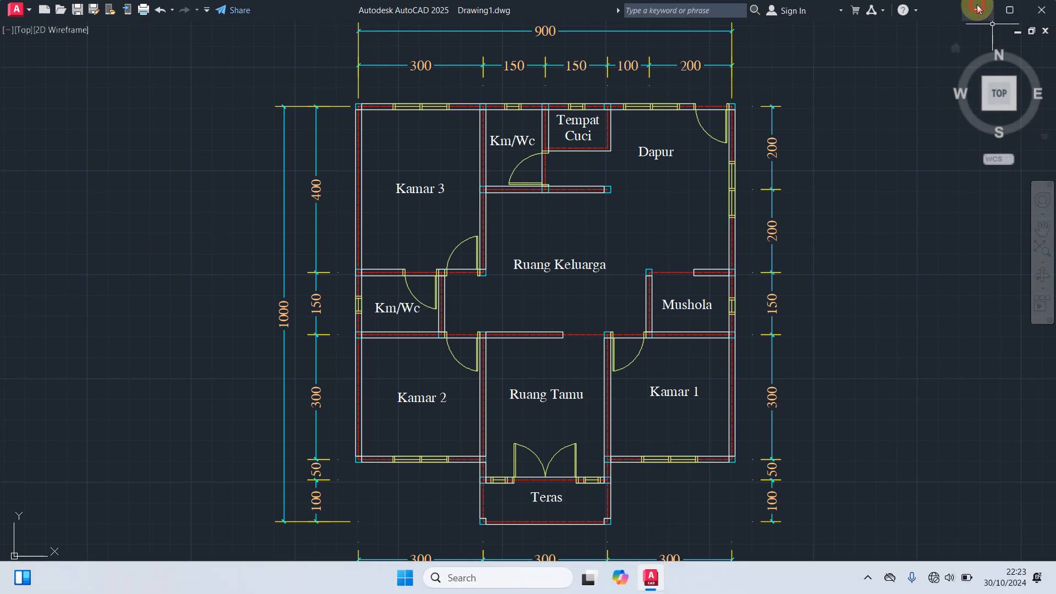